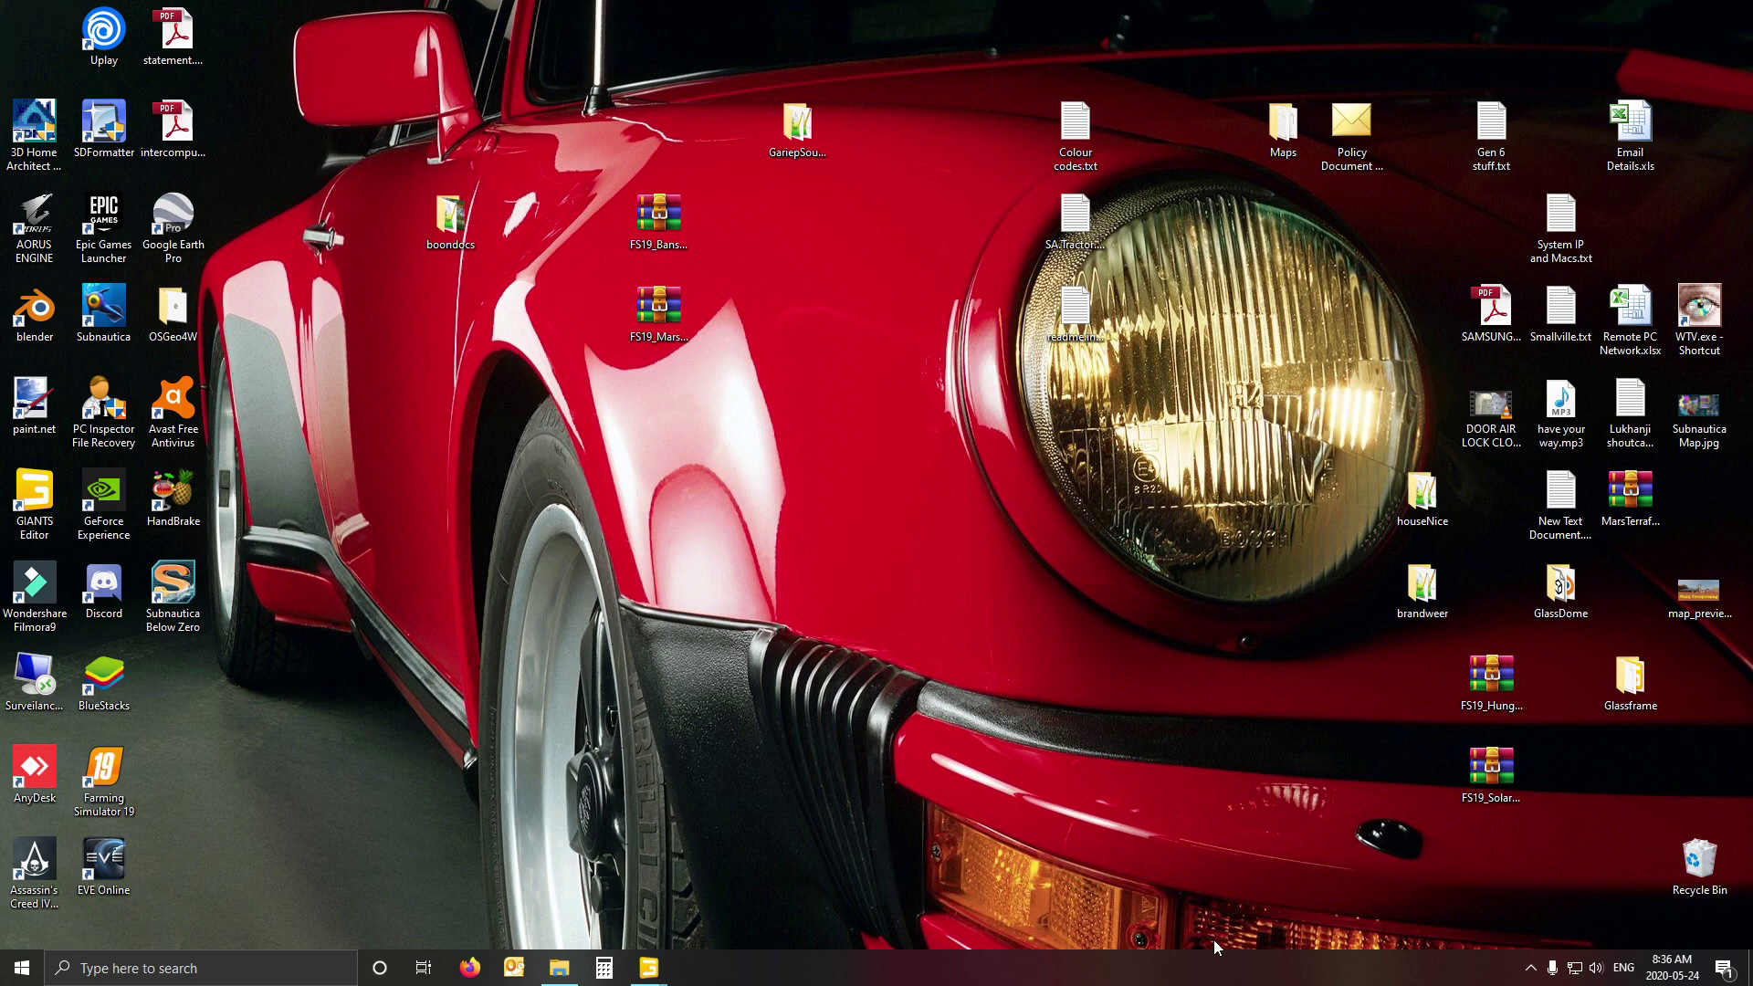
- Switch to the GIANTS Editor window that has the boondocs map.i3d open
{"action": "left_click", "coordinate": [561, 970]}
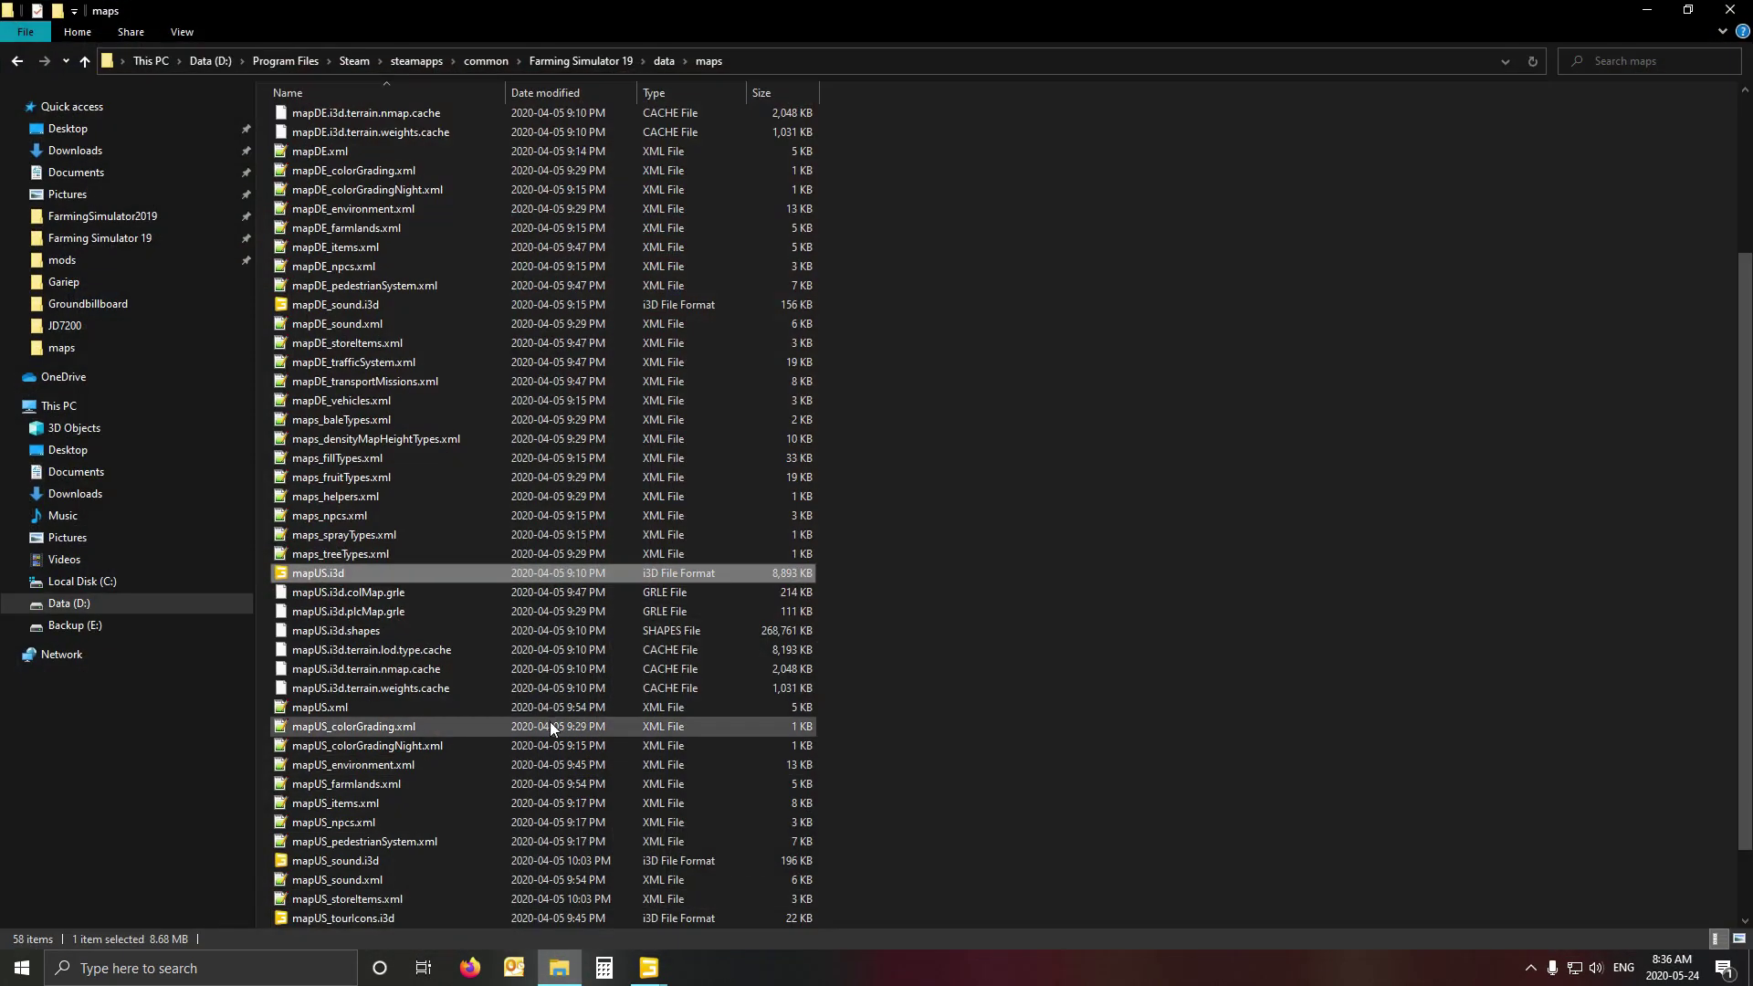
{"action": "left_click", "coordinate": [649, 968]}
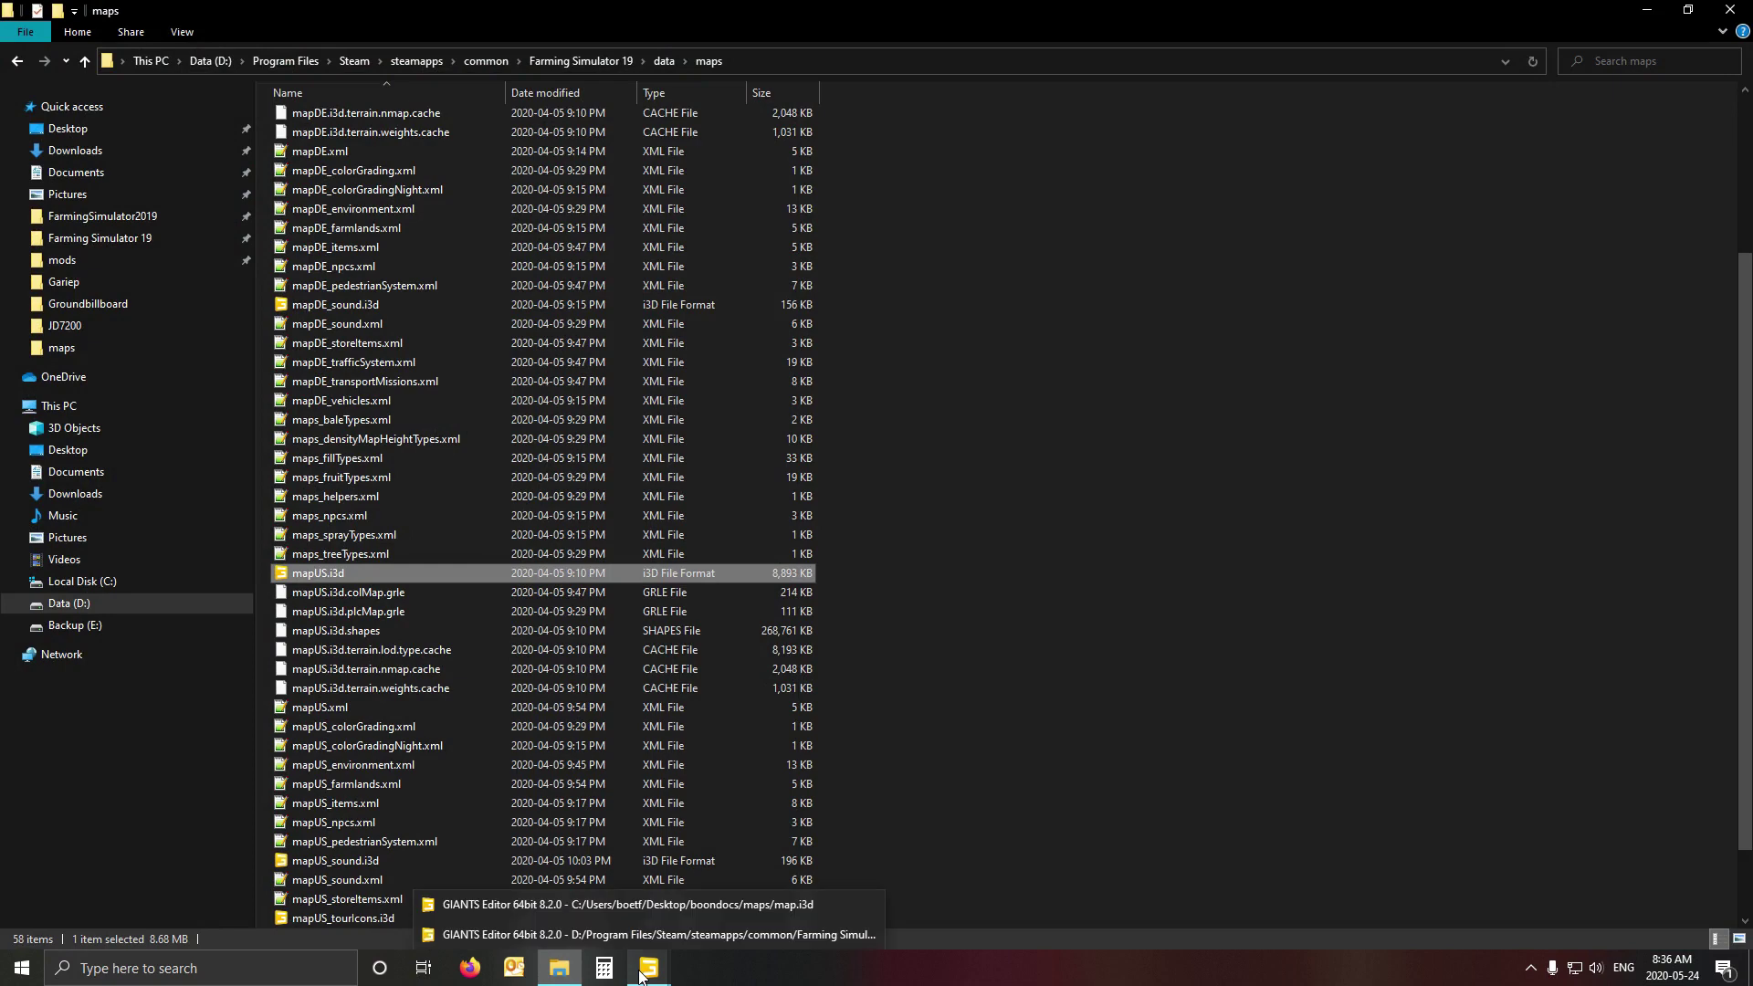
{"action": "left_click", "coordinate": [630, 905]}
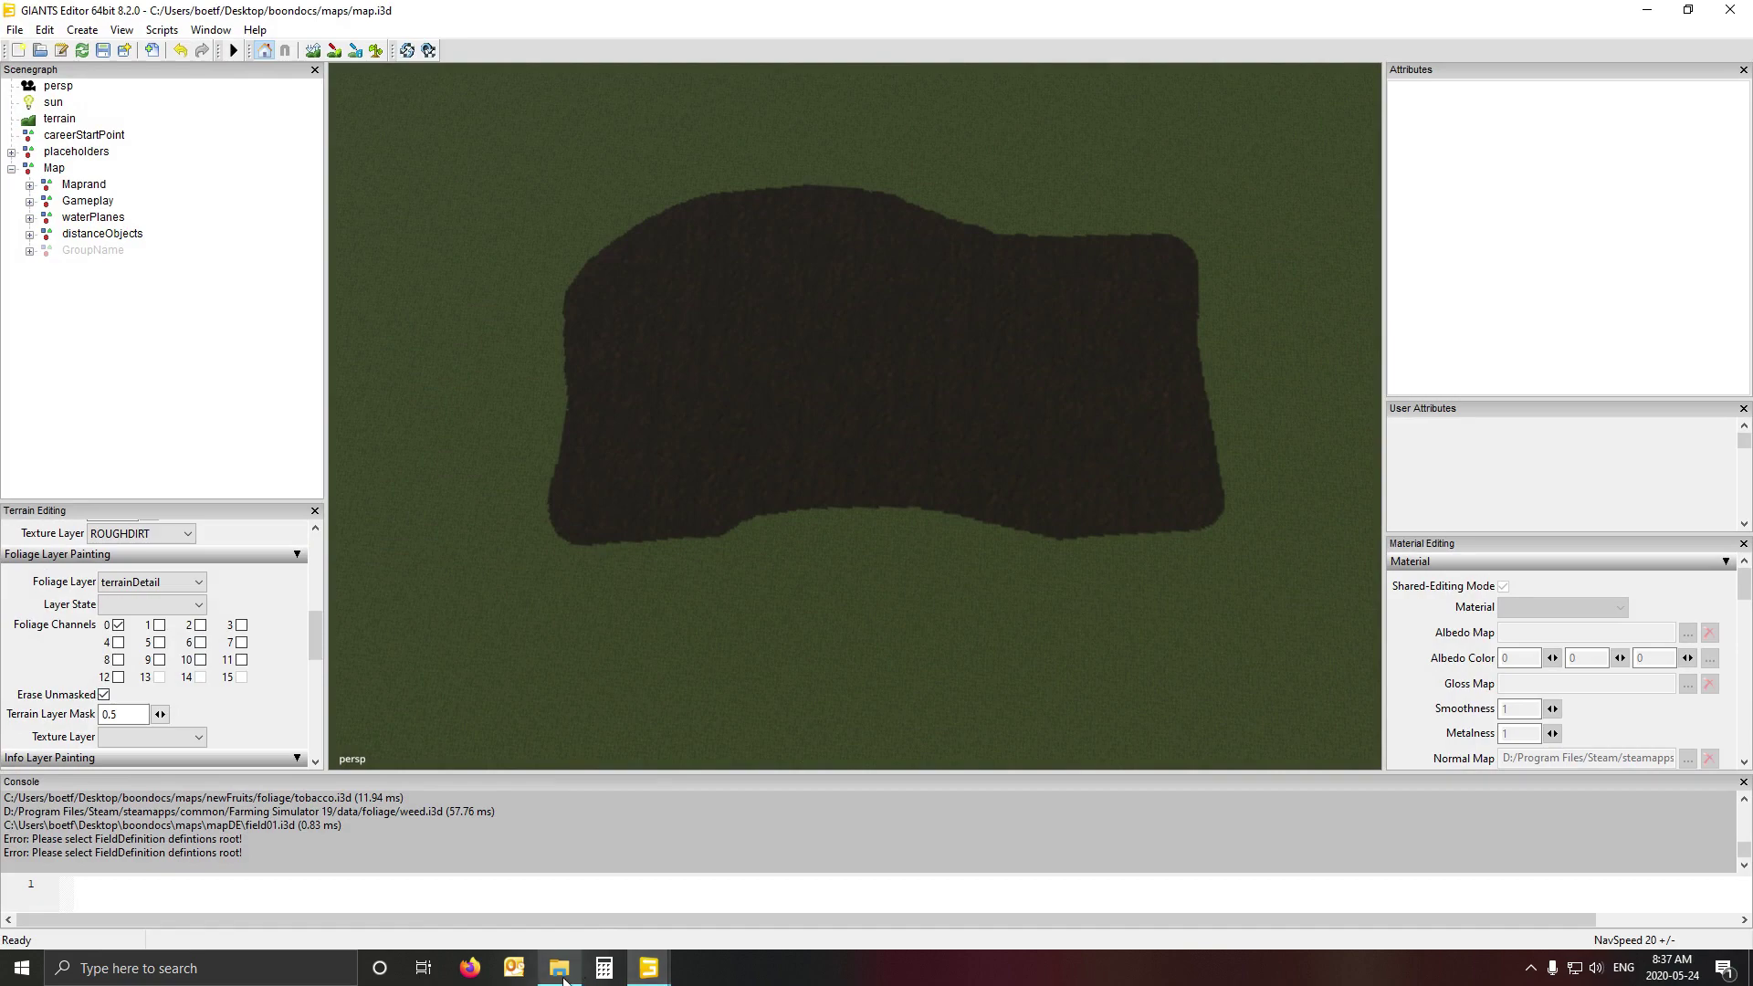
{"action": "mouse_move", "coordinate": [563, 977]}
{"action": "mouse_move", "coordinate": [749, 575]}
{"action": "left_mouse_down", "text": "alt"}
{"action": "mouse_move", "coordinate": [561, 398]}
{"action": "mouse_move", "coordinate": [832, 563]}
{"action": "mouse_move", "coordinate": [759, 546]}
{"action": "mouse_move", "coordinate": [749, 571]}
{"action": "left_mouse_up", "text": "alt"}
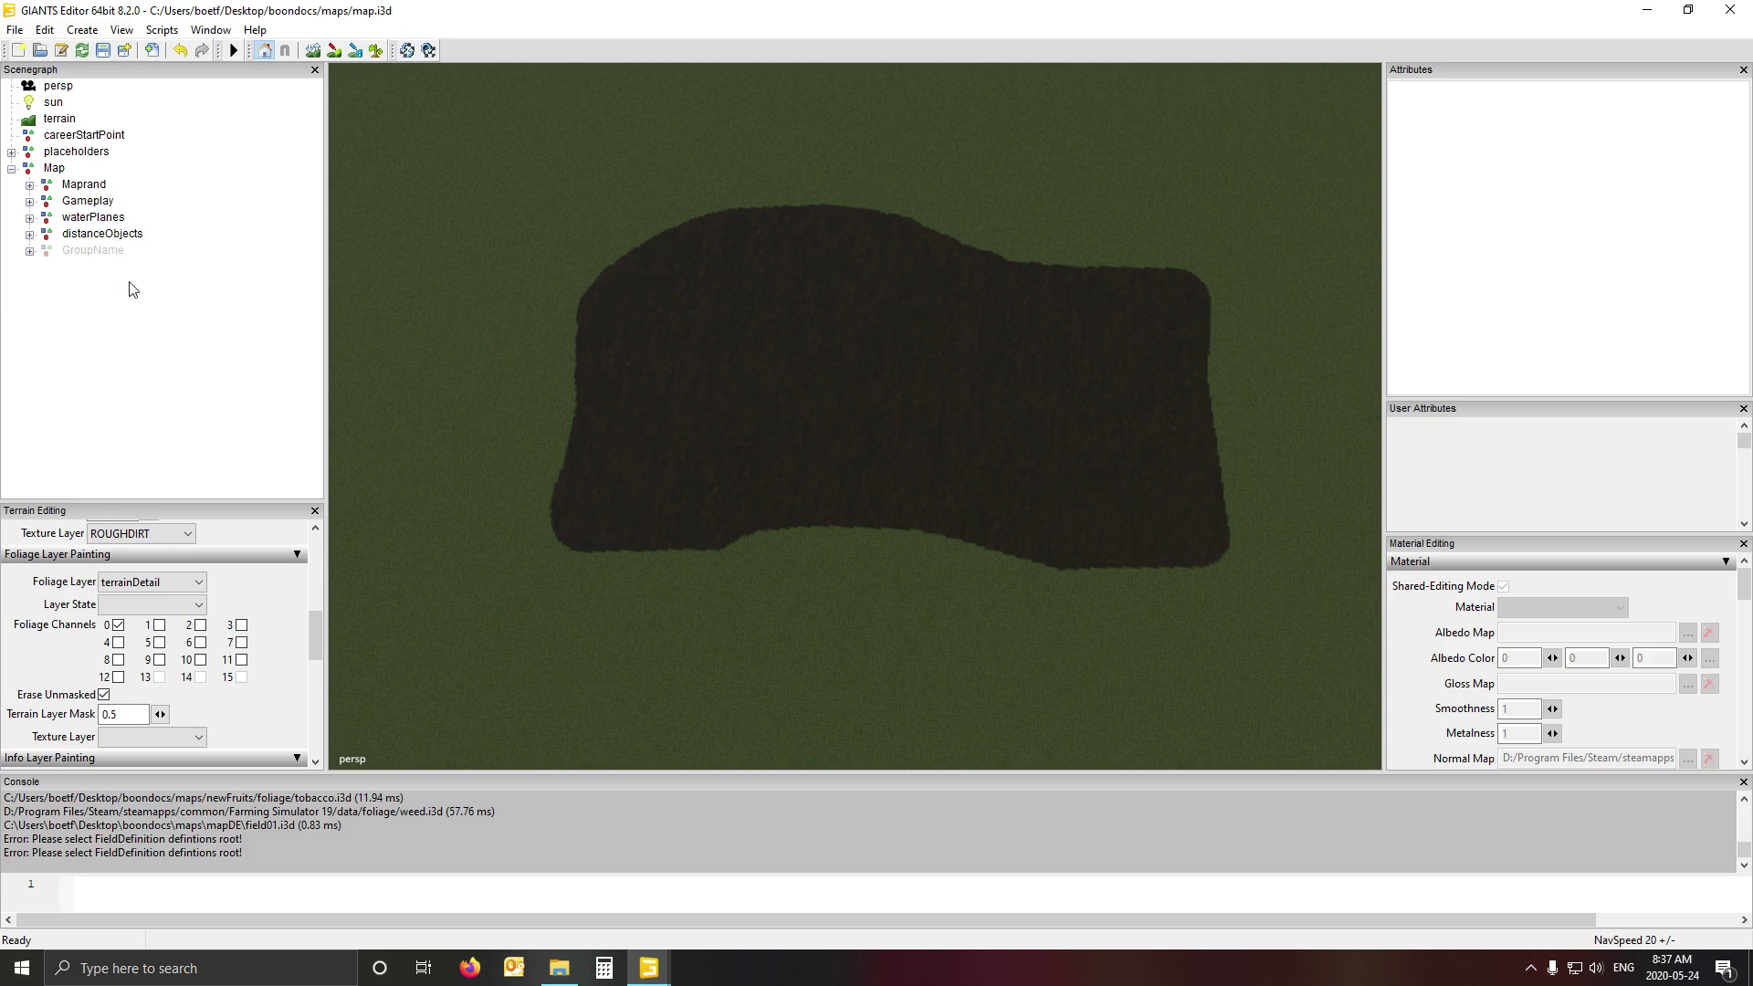
- Create a new transform group in the boondocs map and name it "fields"
{"action": "left_click", "coordinate": [82, 29]}
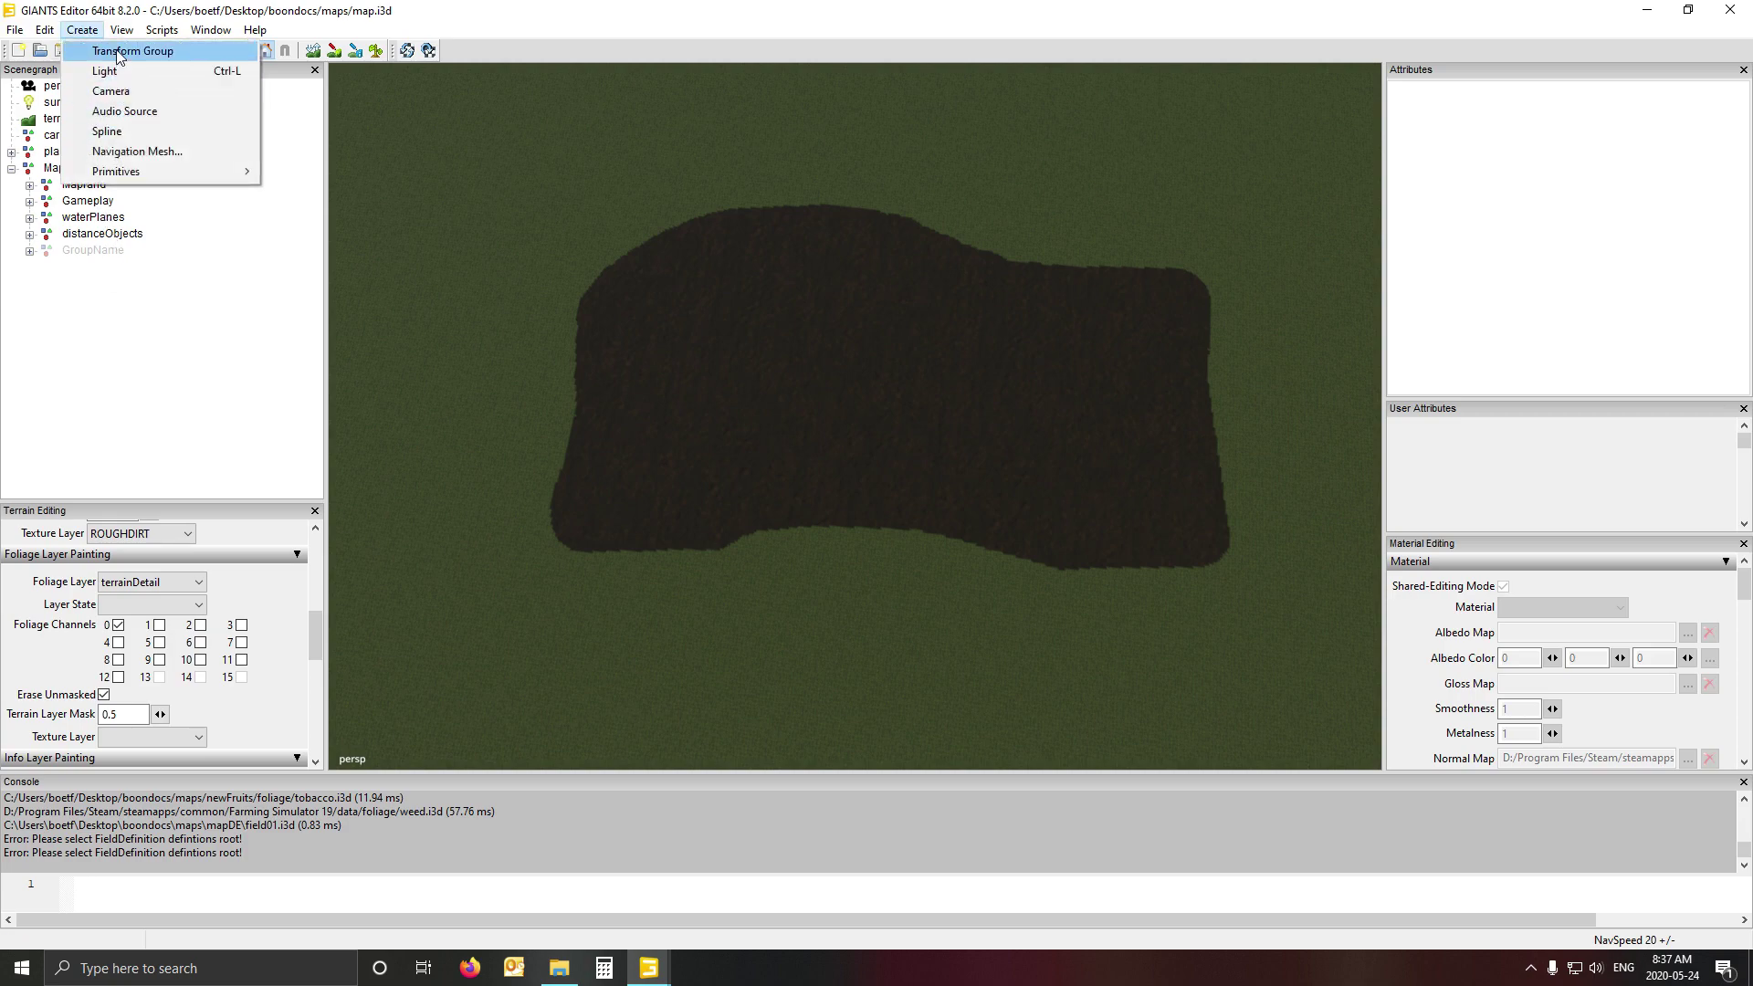
{"action": "left_click", "coordinate": [117, 51]}
{"action": "left_click", "coordinate": [69, 266]}
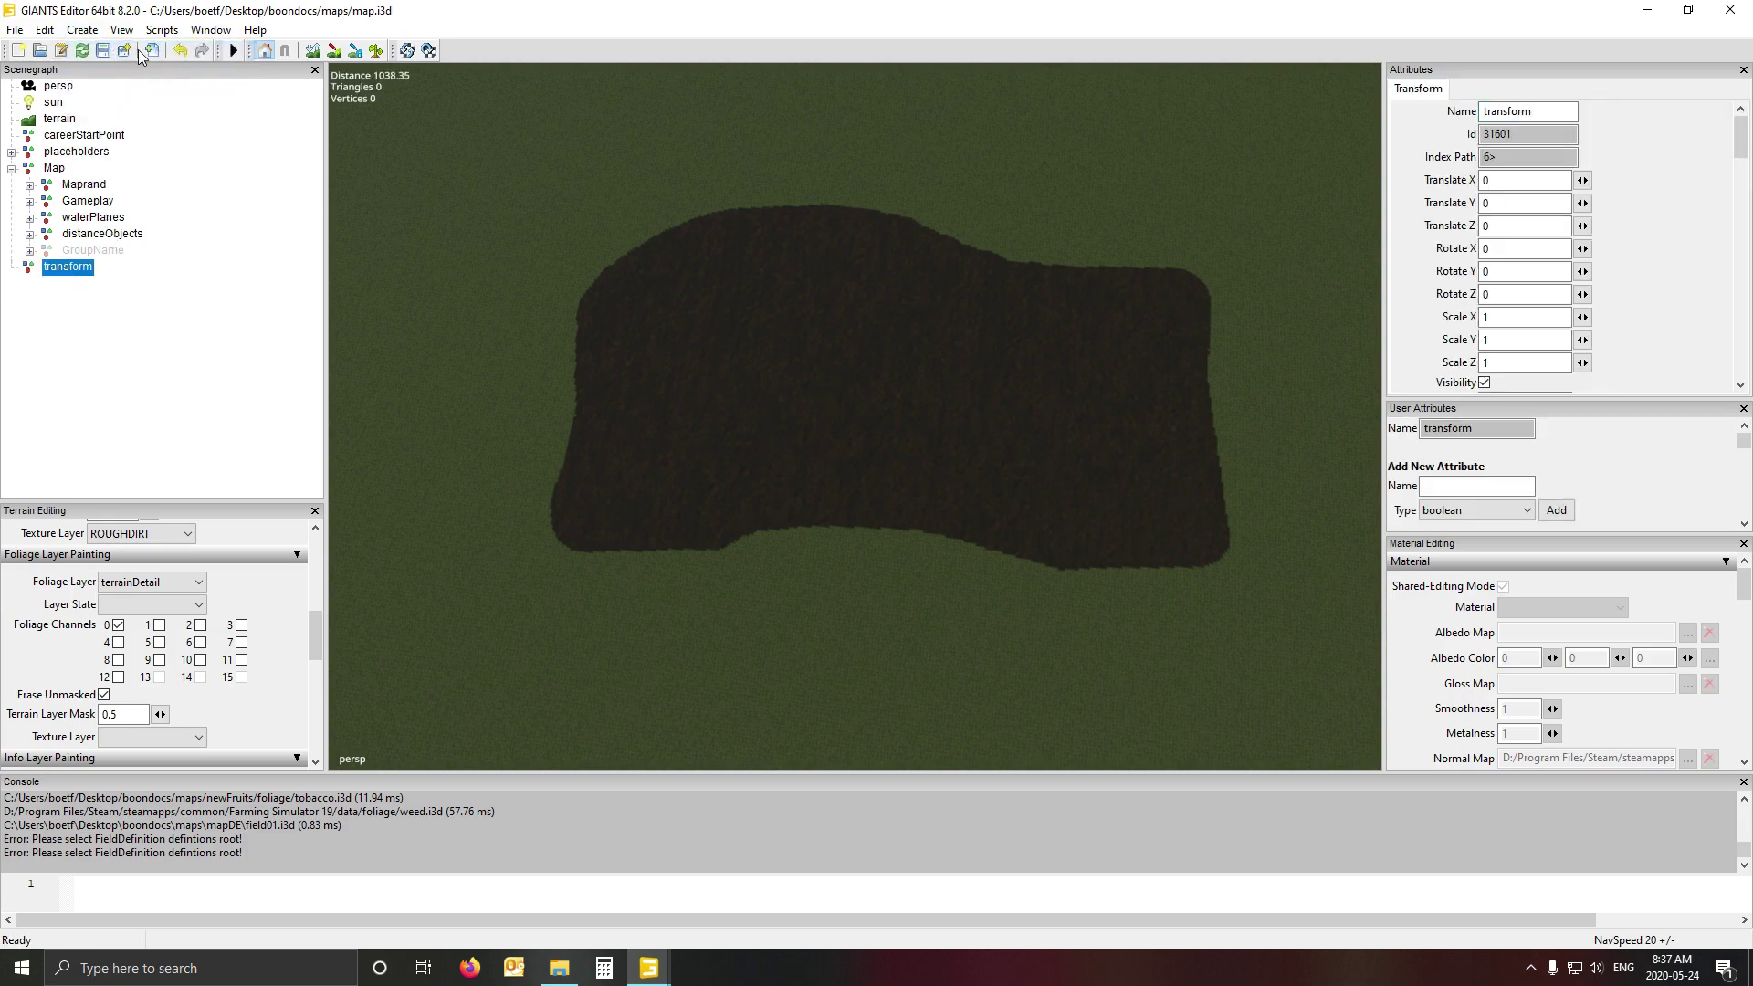
{"action": "left_click", "coordinate": [82, 29]}
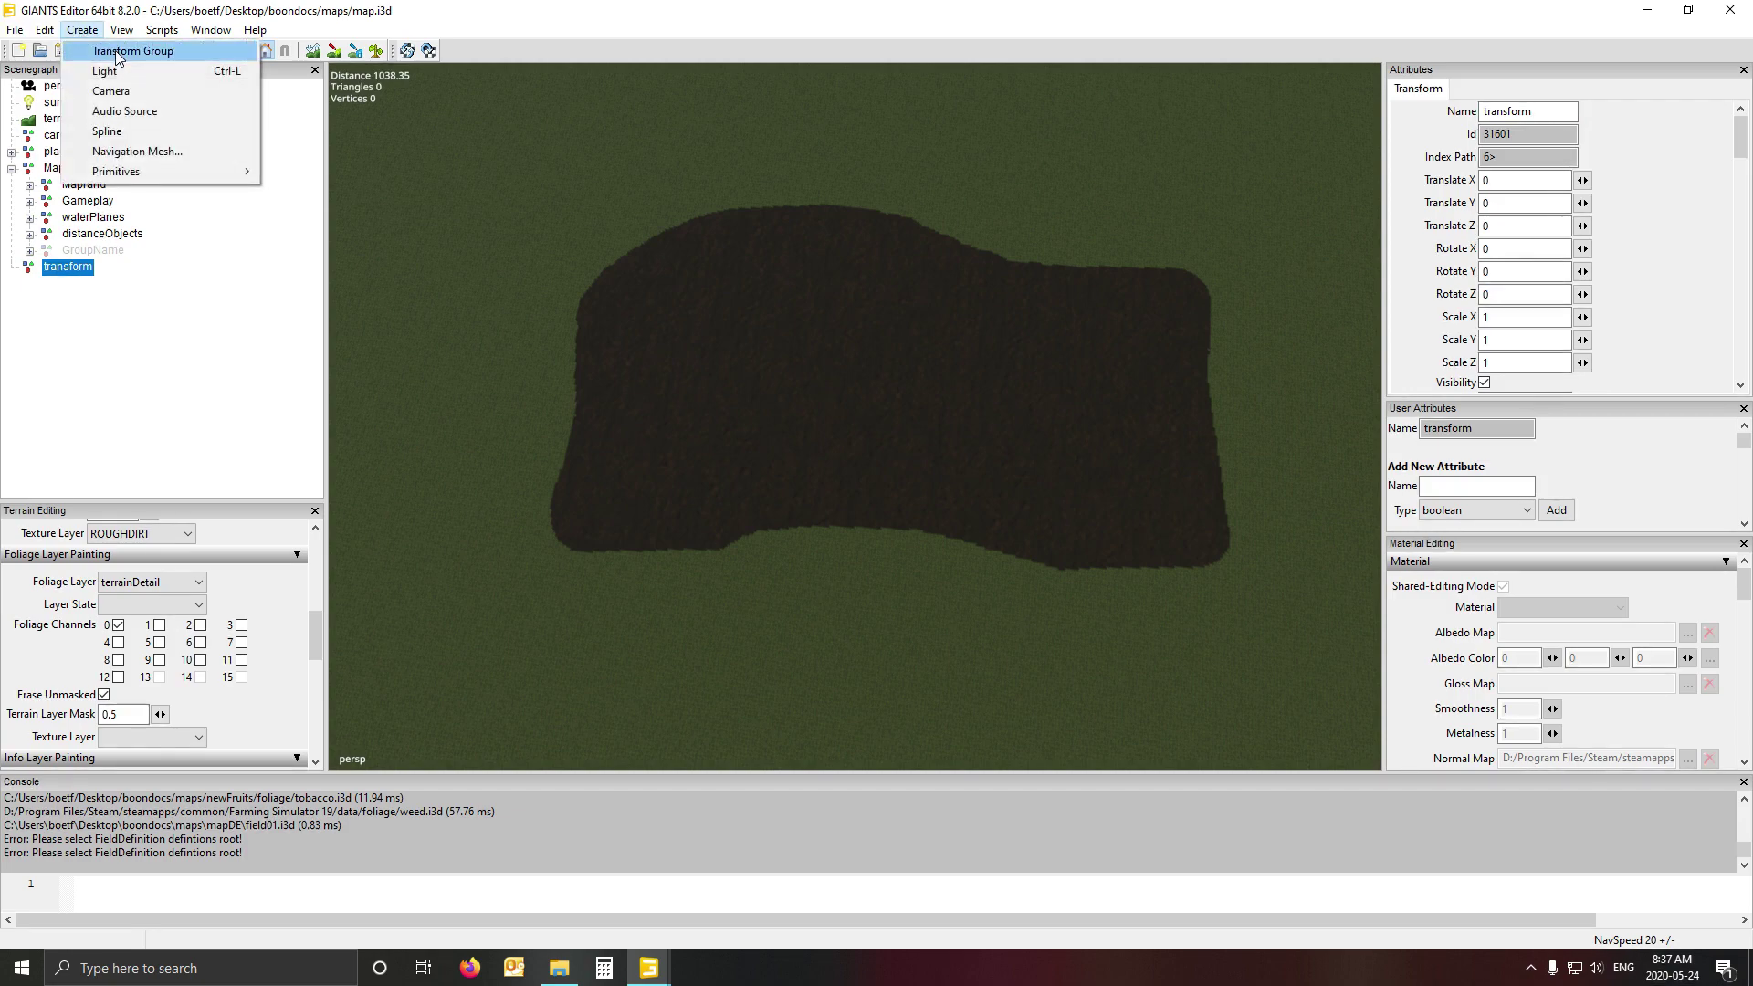
{"action": "left_click", "coordinate": [139, 340]}
{"action": "left_click", "coordinate": [57, 273]}
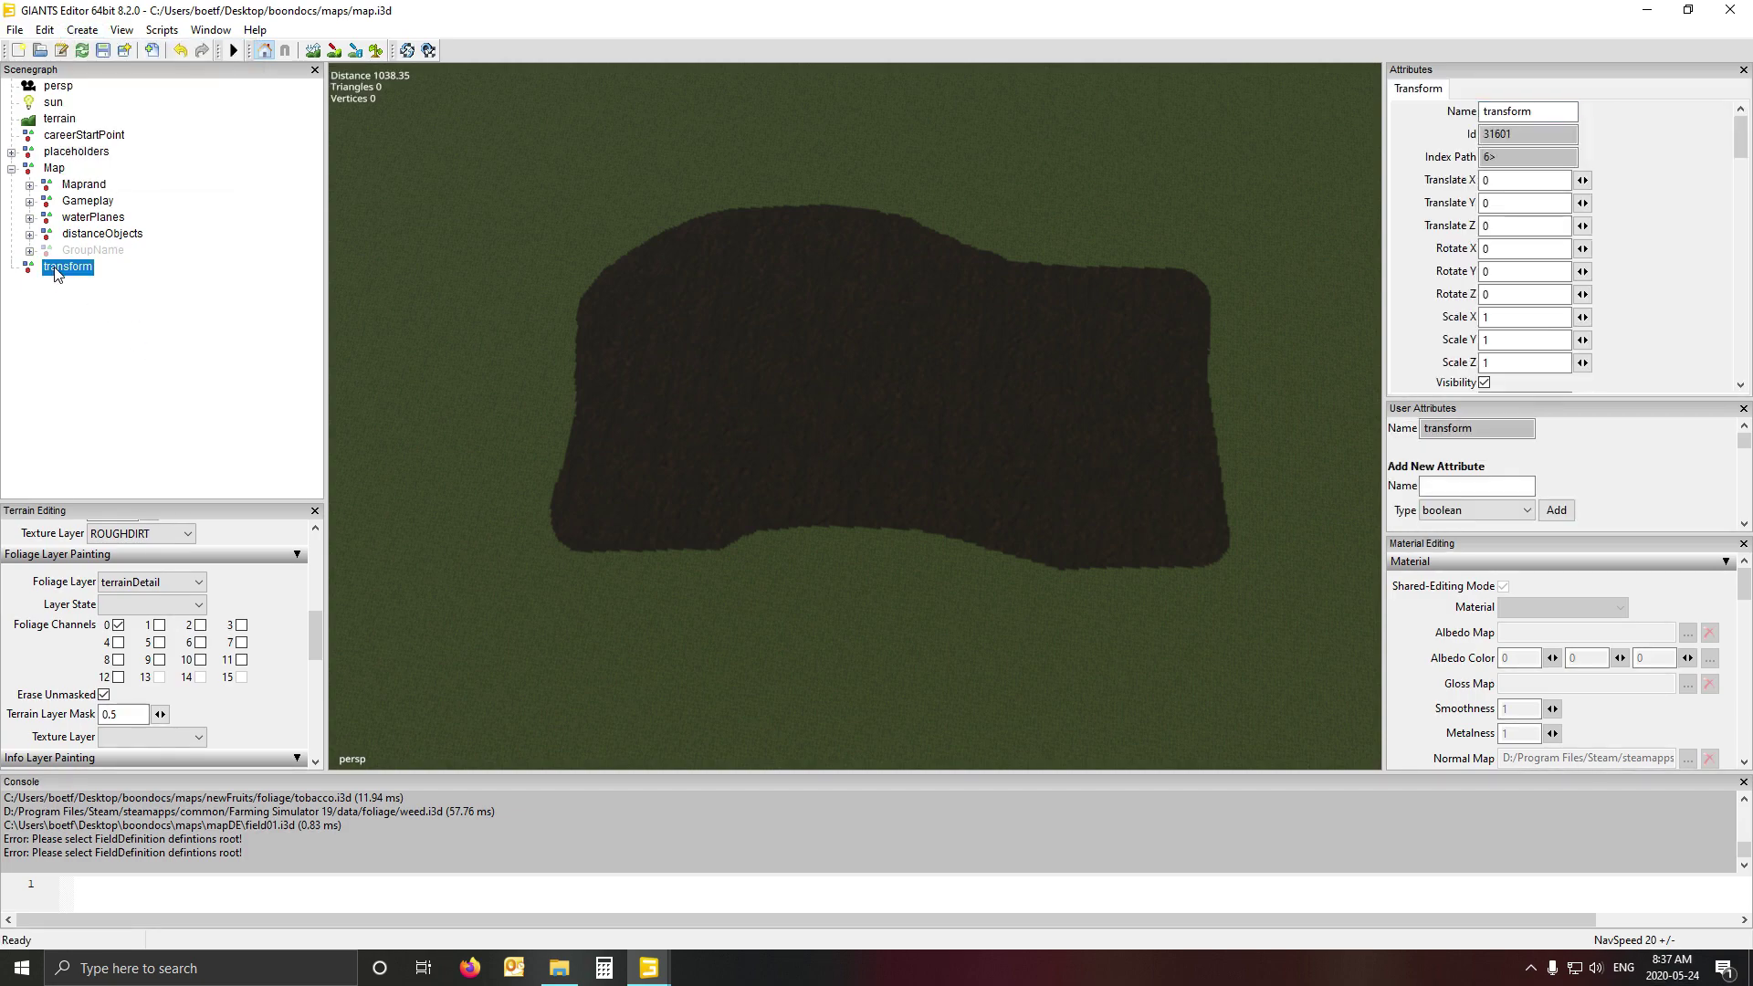
{"action": "double_click", "coordinate": [1516, 110]}
{"action": "type", "text": "f"}
{"action": "type", "text": "ields"}
{"action": "key", "text": "Return"}
- Cut the fields group from the scene root and paste it into the Map group
{"action": "key", "text": "Delete"}
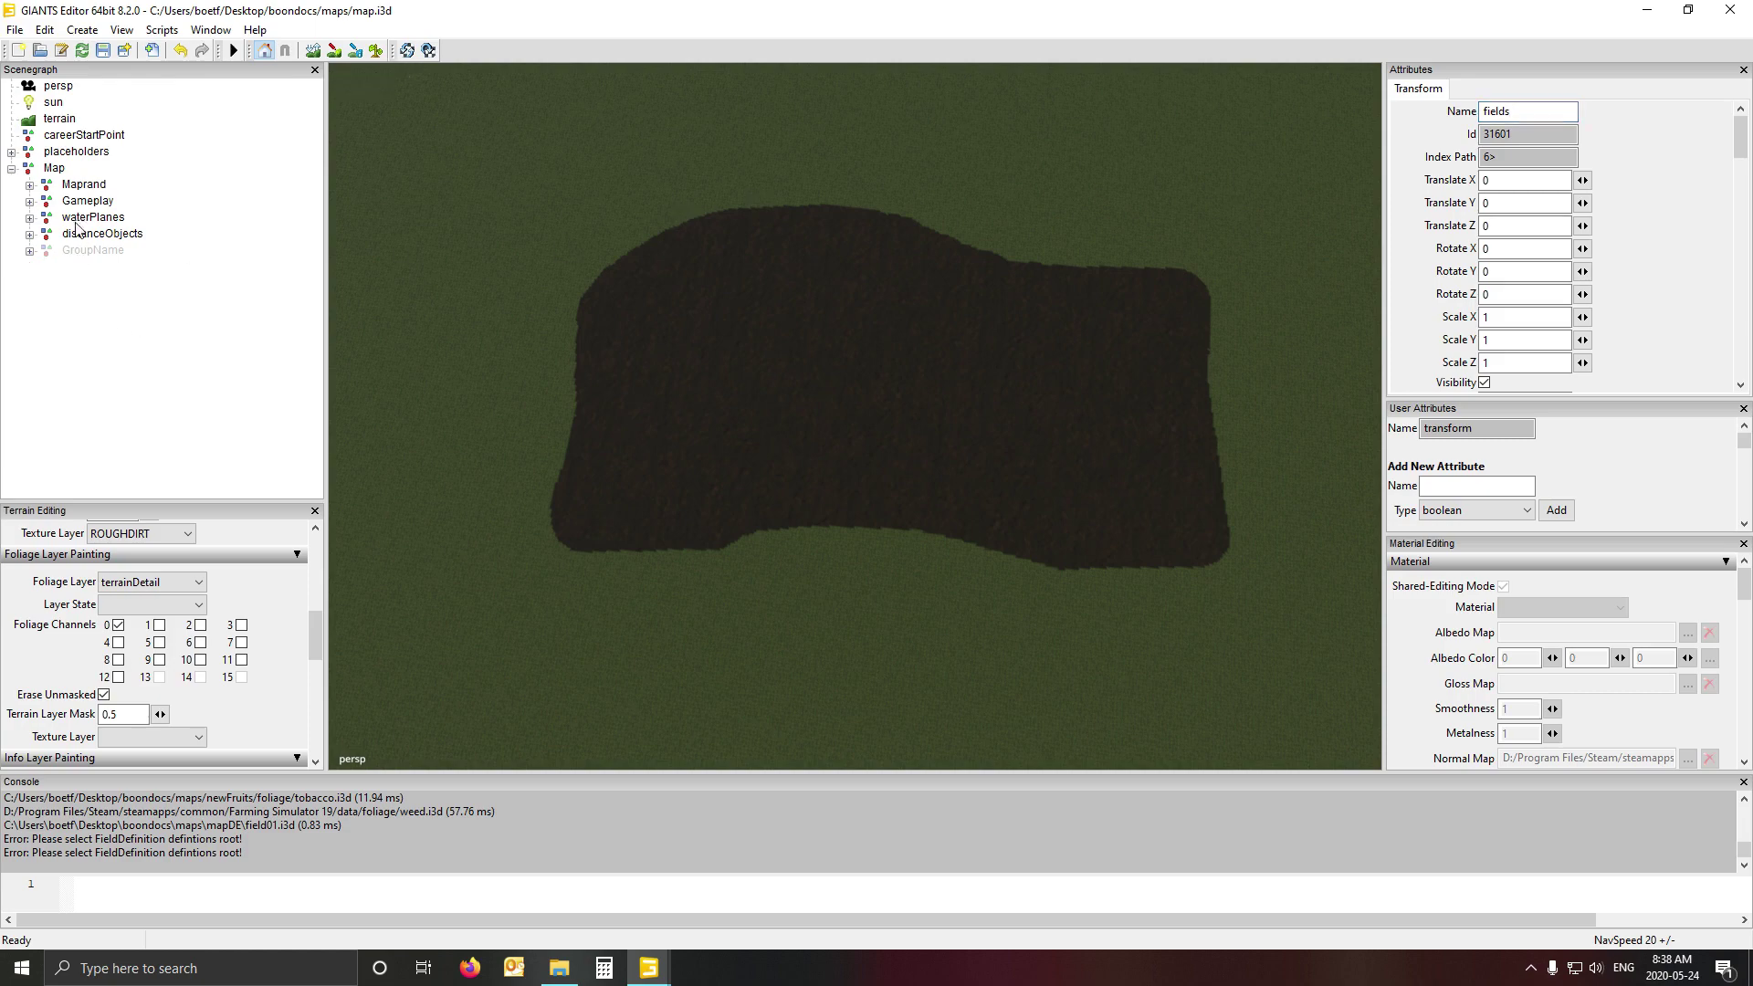
{"action": "left_click", "coordinate": [59, 171]}
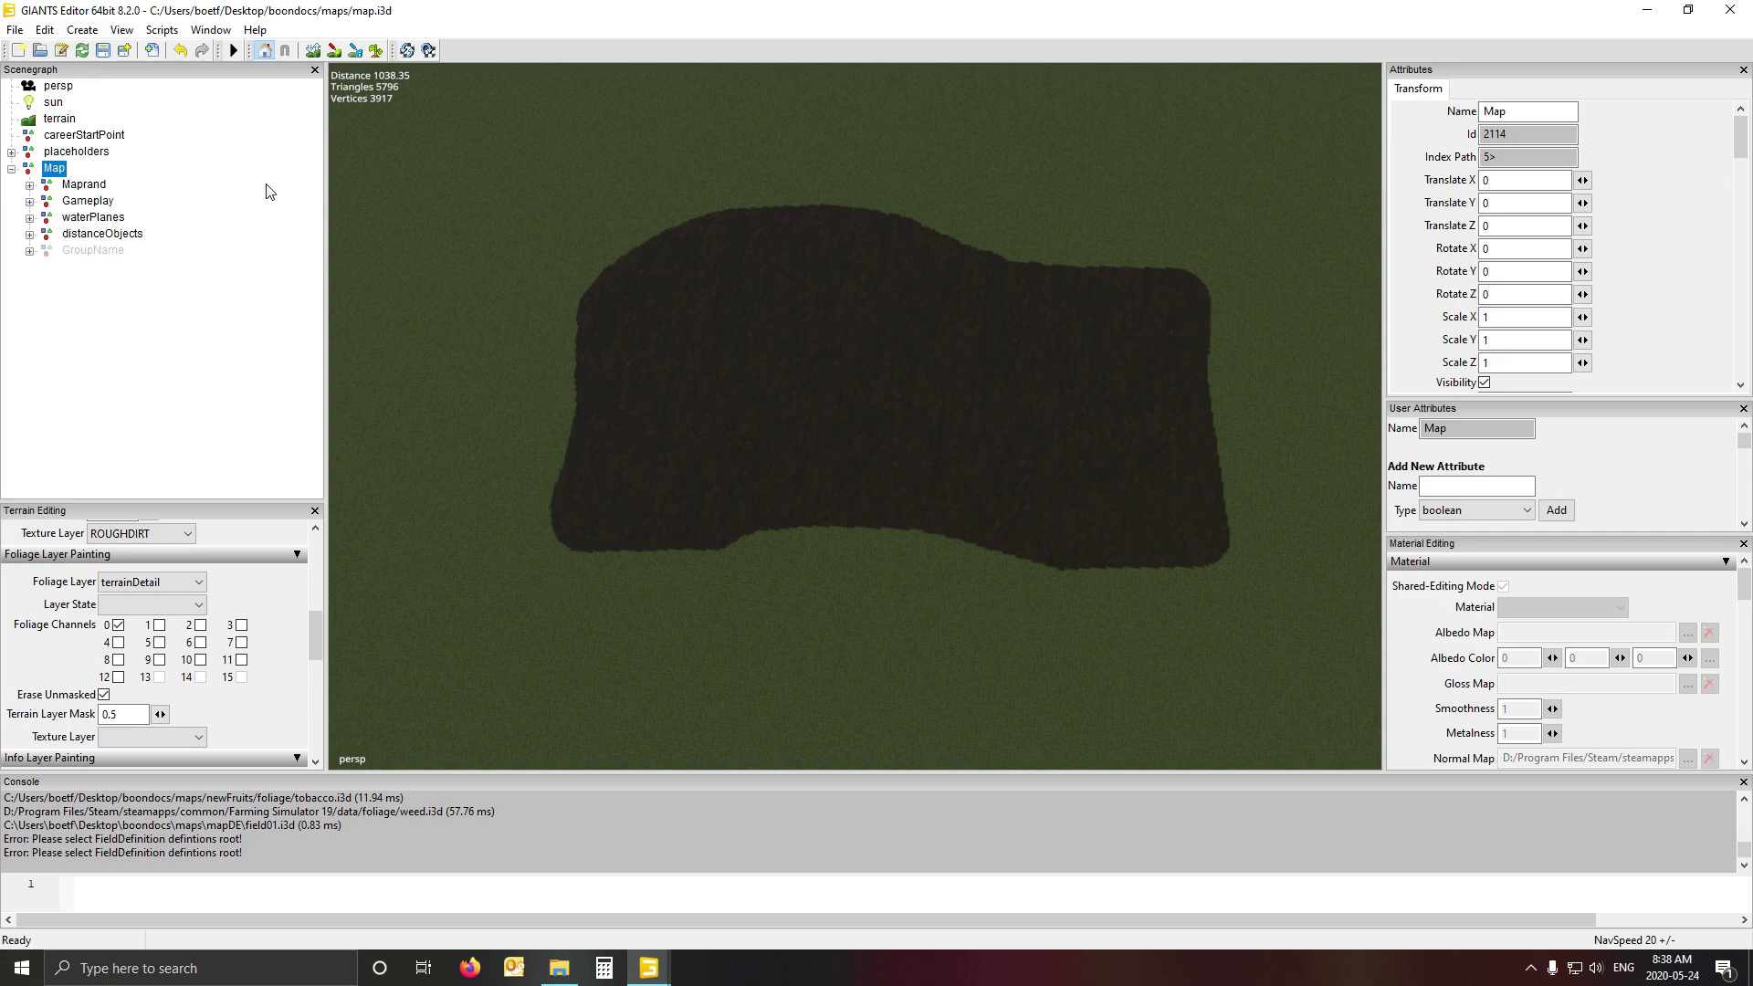
{"action": "key", "text": "ctrl+z"}
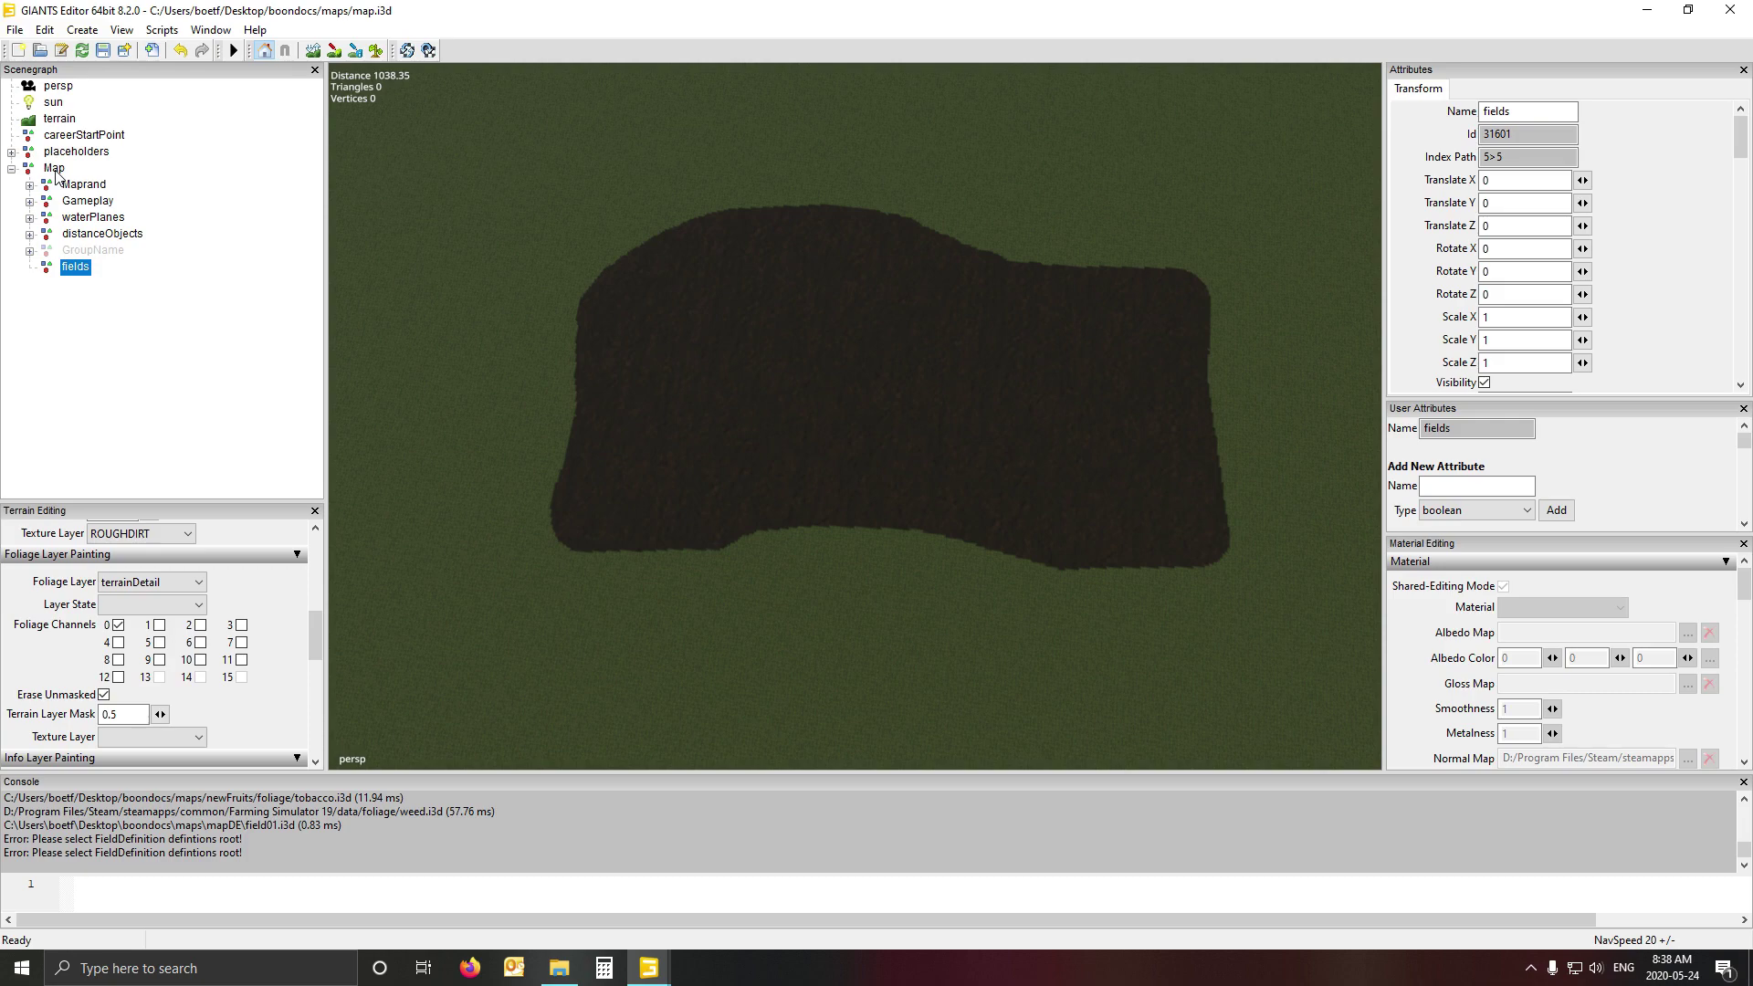
- Move the fields group up three places within Map so that it sits between Gameplay and waterPlanes
{"action": "right_click", "coordinate": [75, 271]}
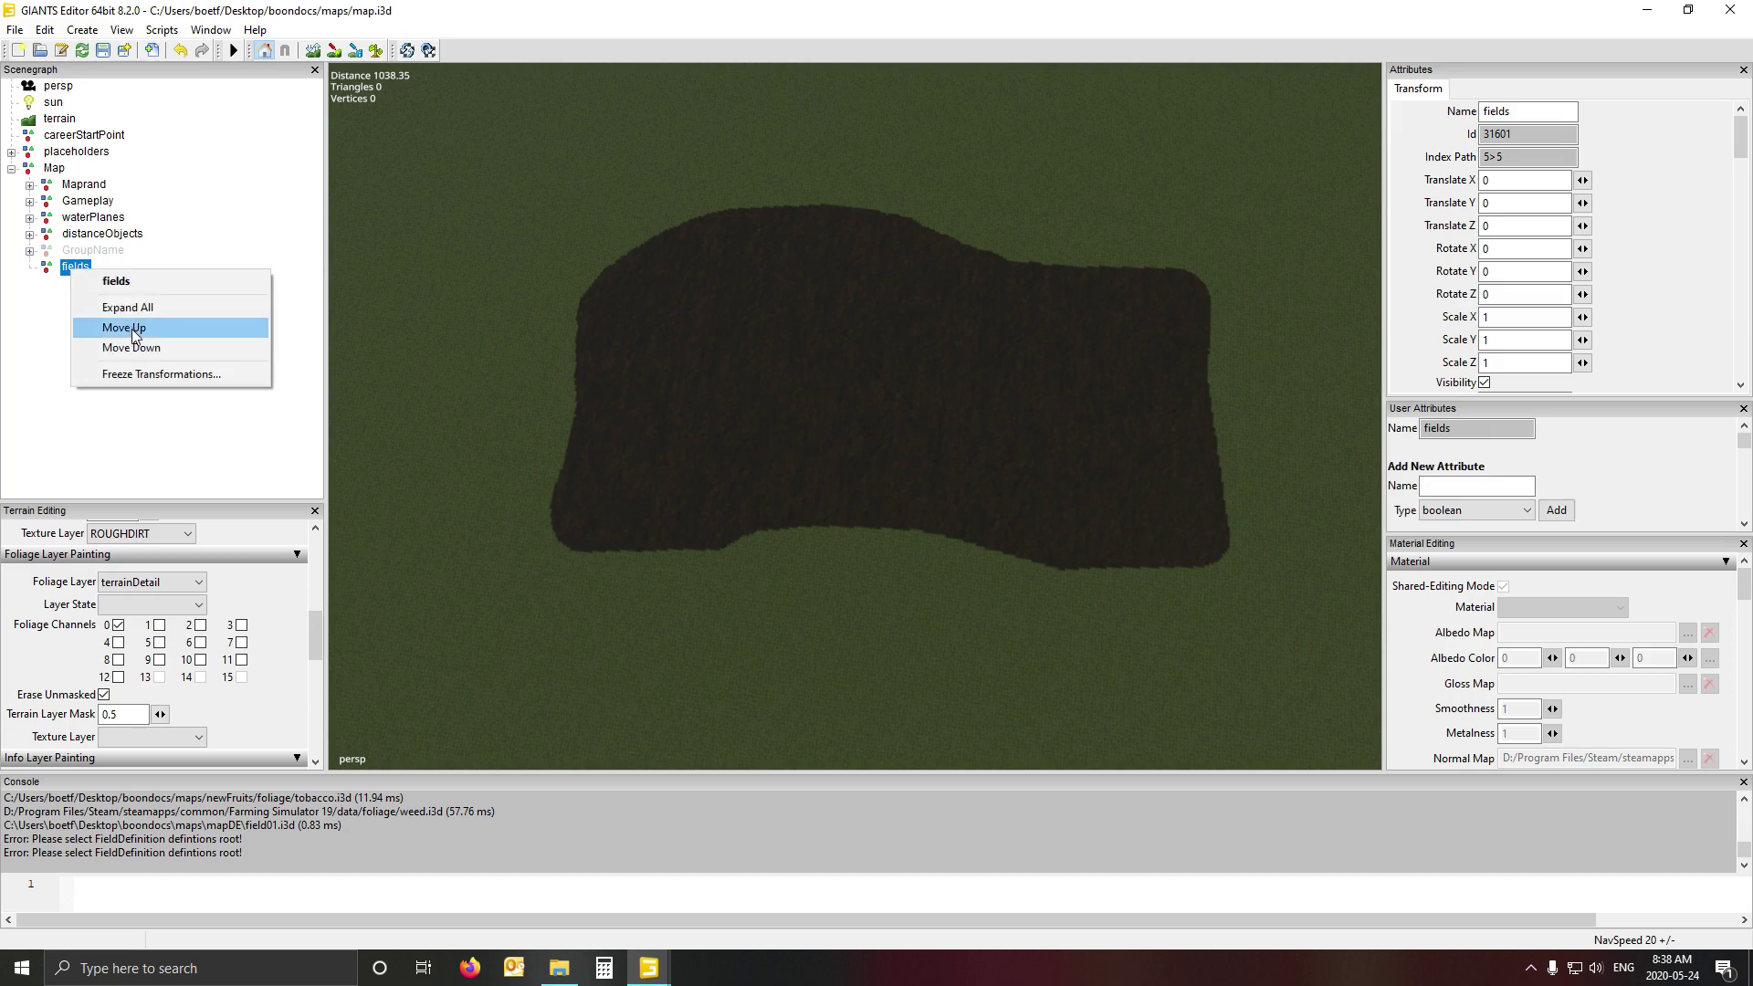
{"action": "left_click", "coordinate": [135, 328]}
{"action": "right_click", "coordinate": [81, 254]}
{"action": "left_click", "coordinate": [111, 306]}
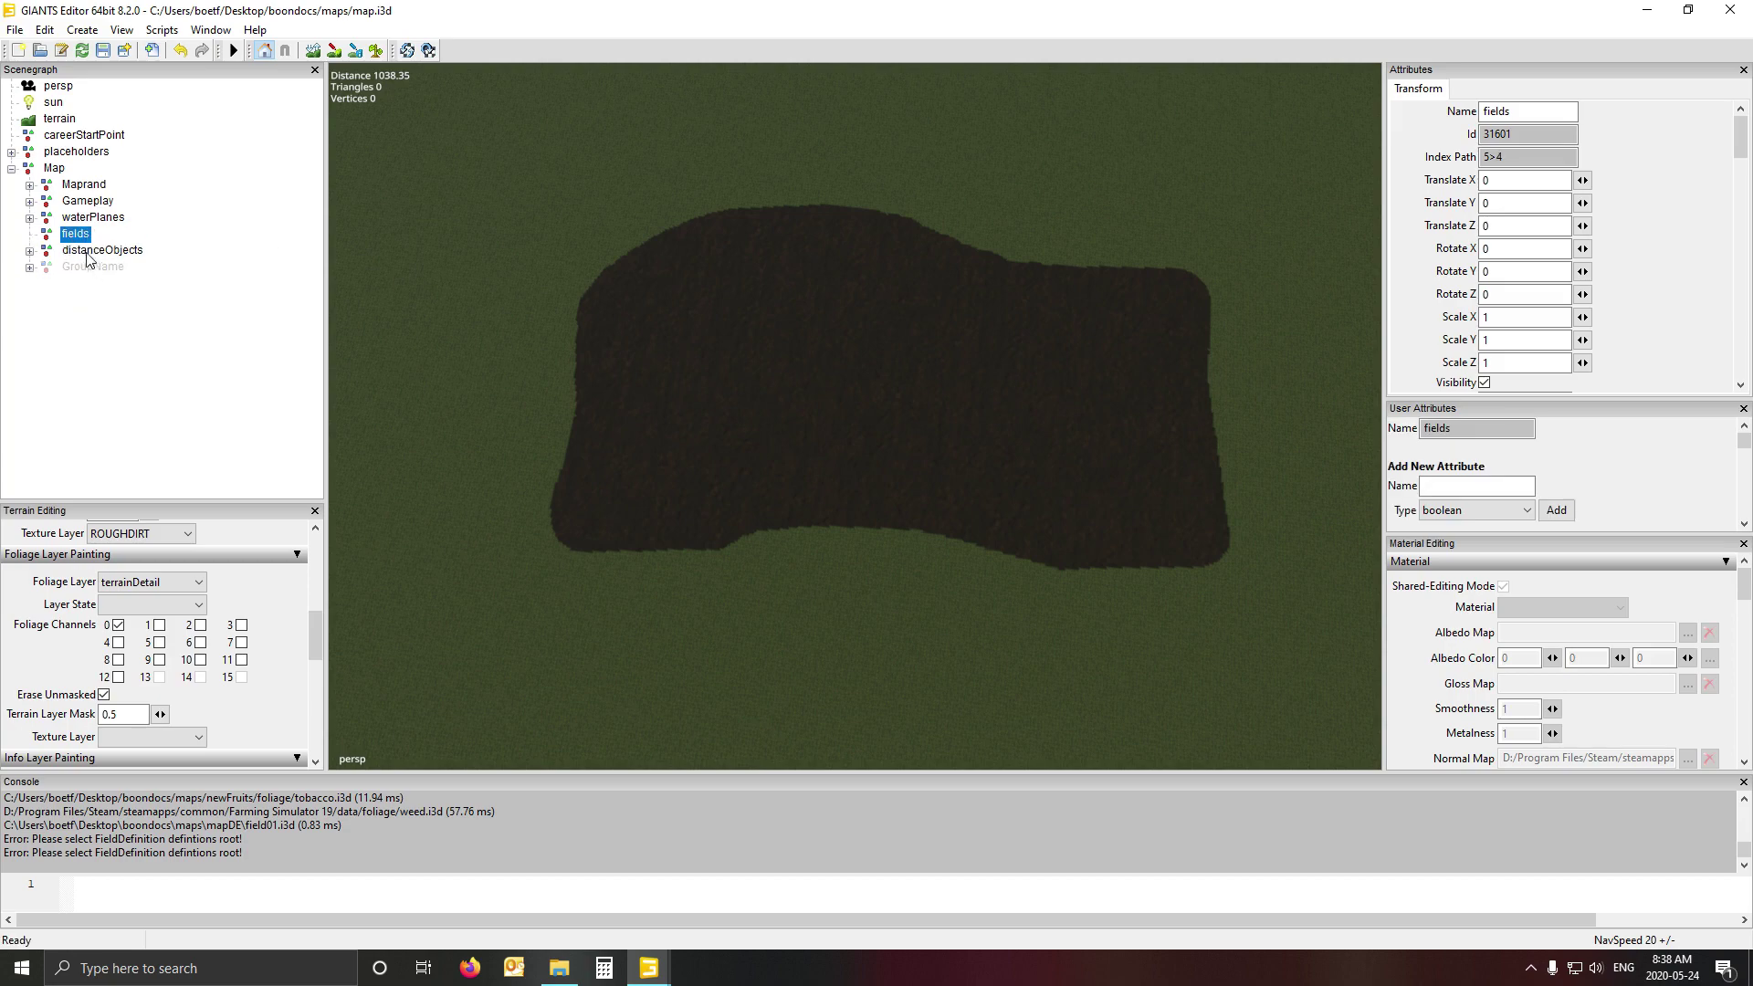
{"action": "right_click", "coordinate": [81, 245]}
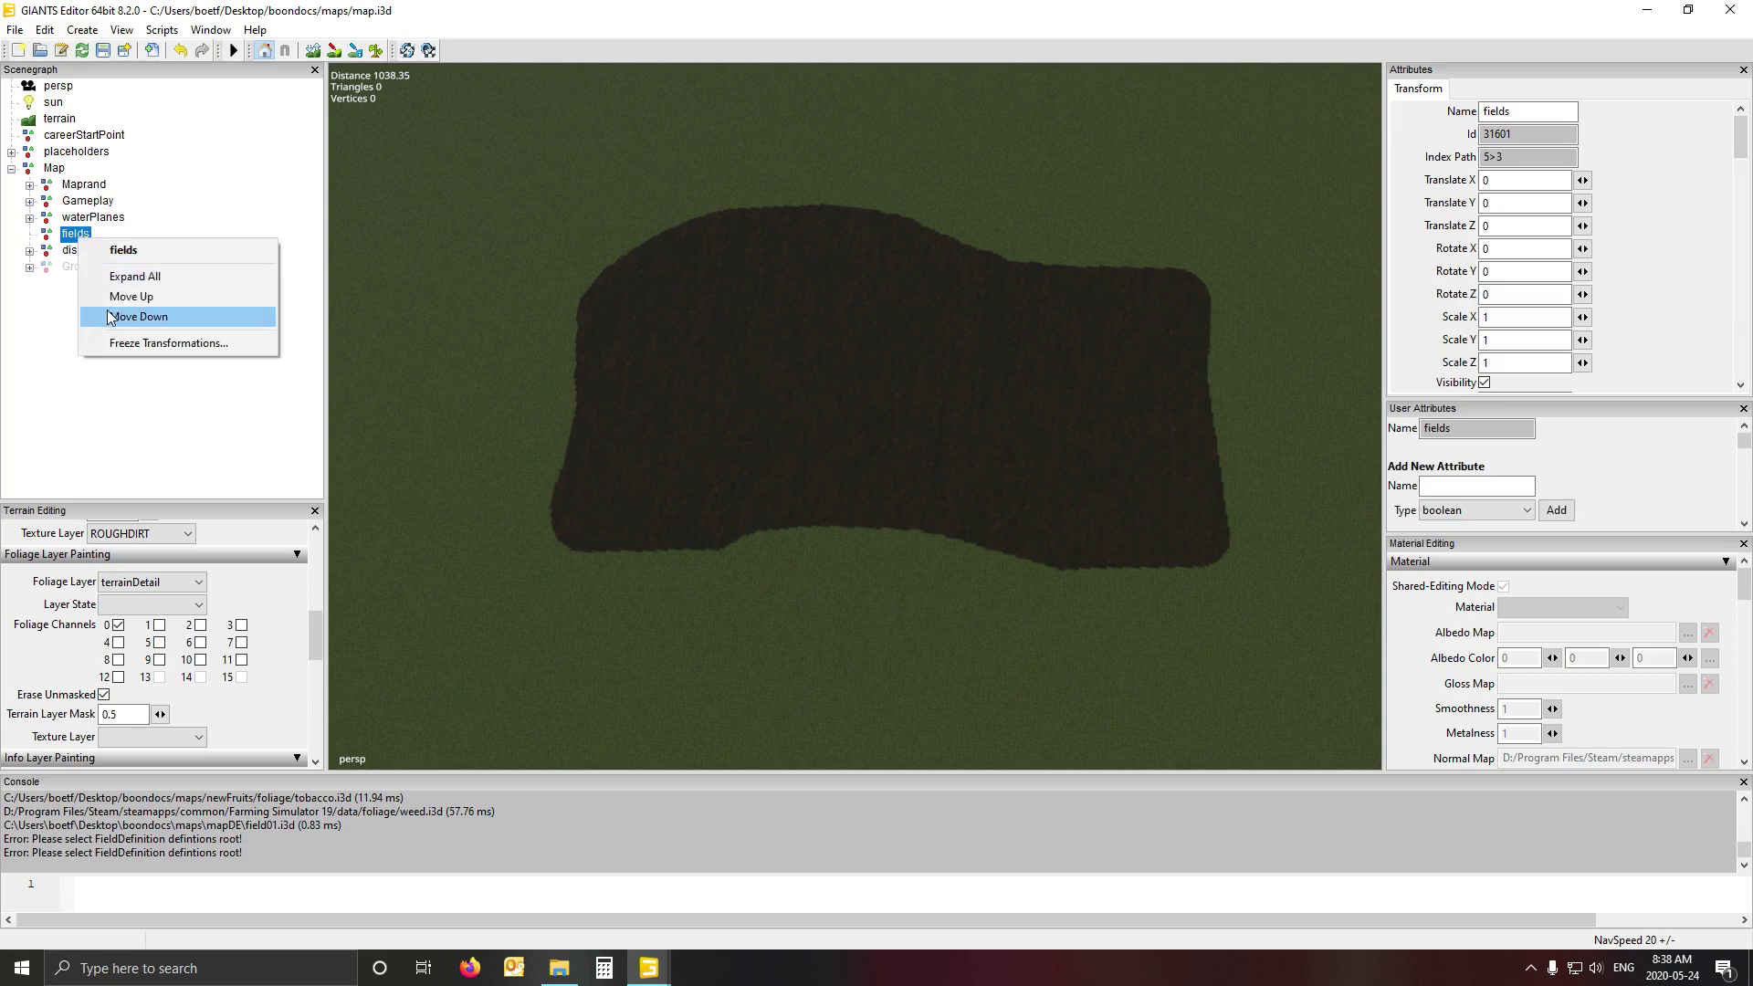
{"action": "left_click", "coordinate": [110, 297]}
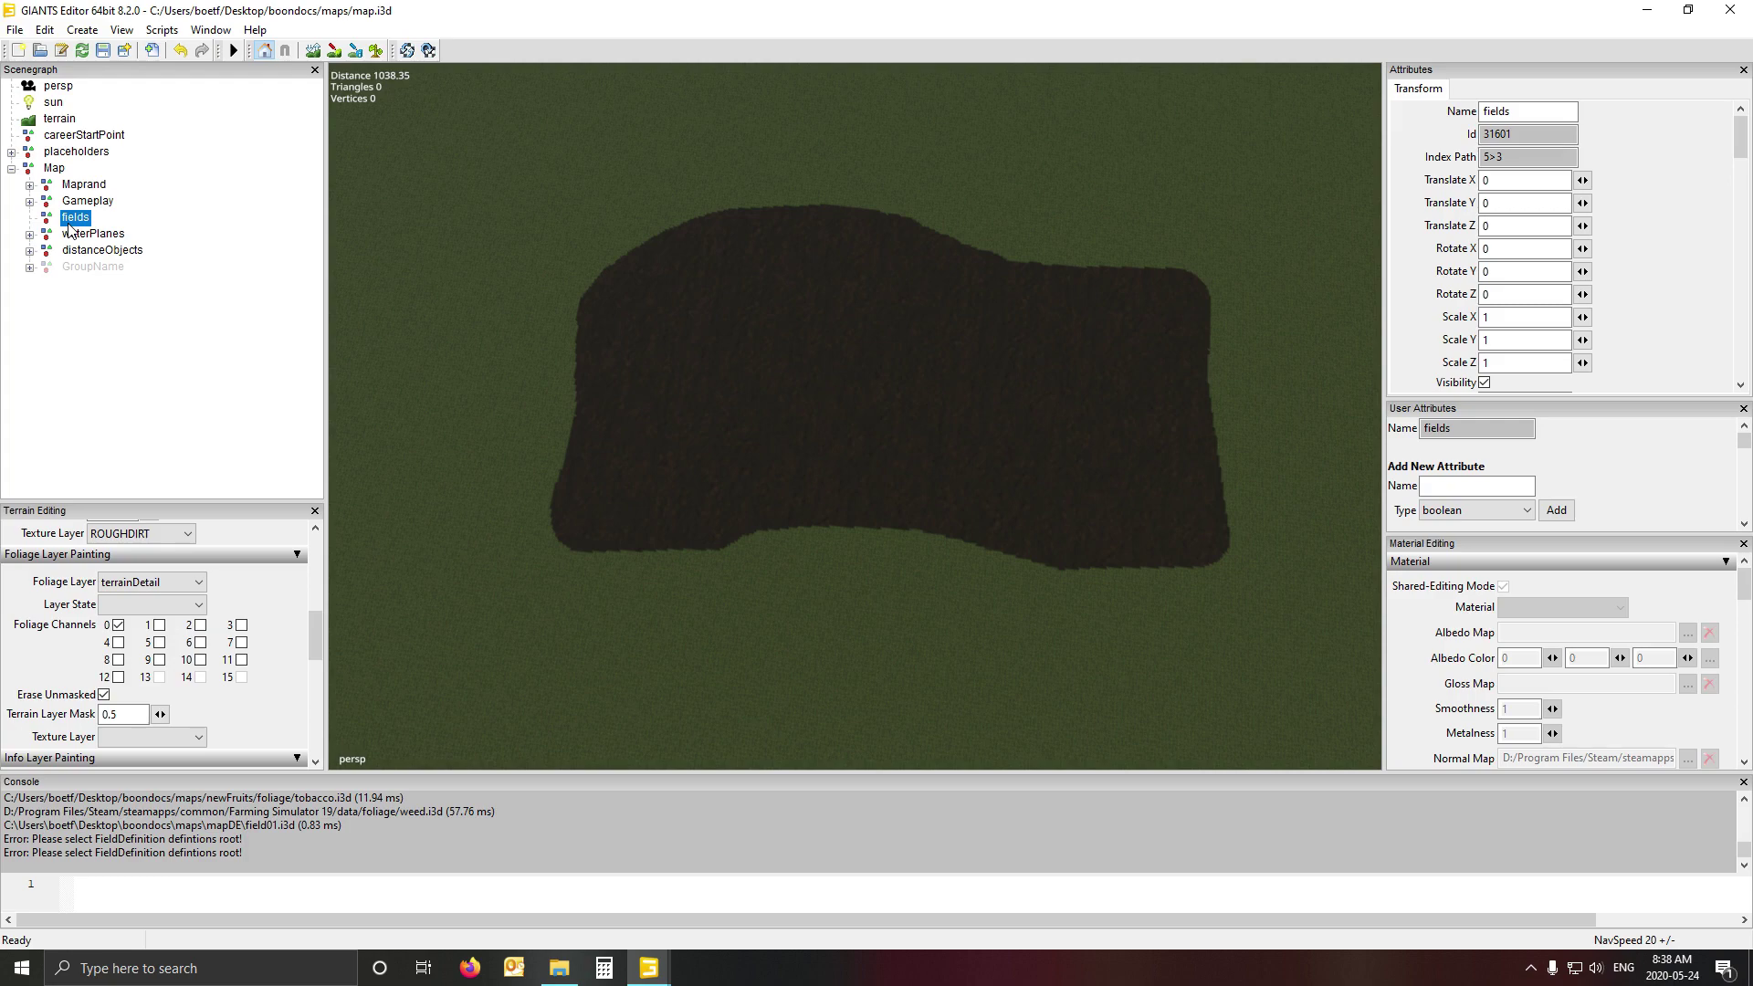
- Try to run the FS19 map script Toggle Render Field Areas with the fields group selected
{"action": "left_click", "coordinate": [157, 33]}
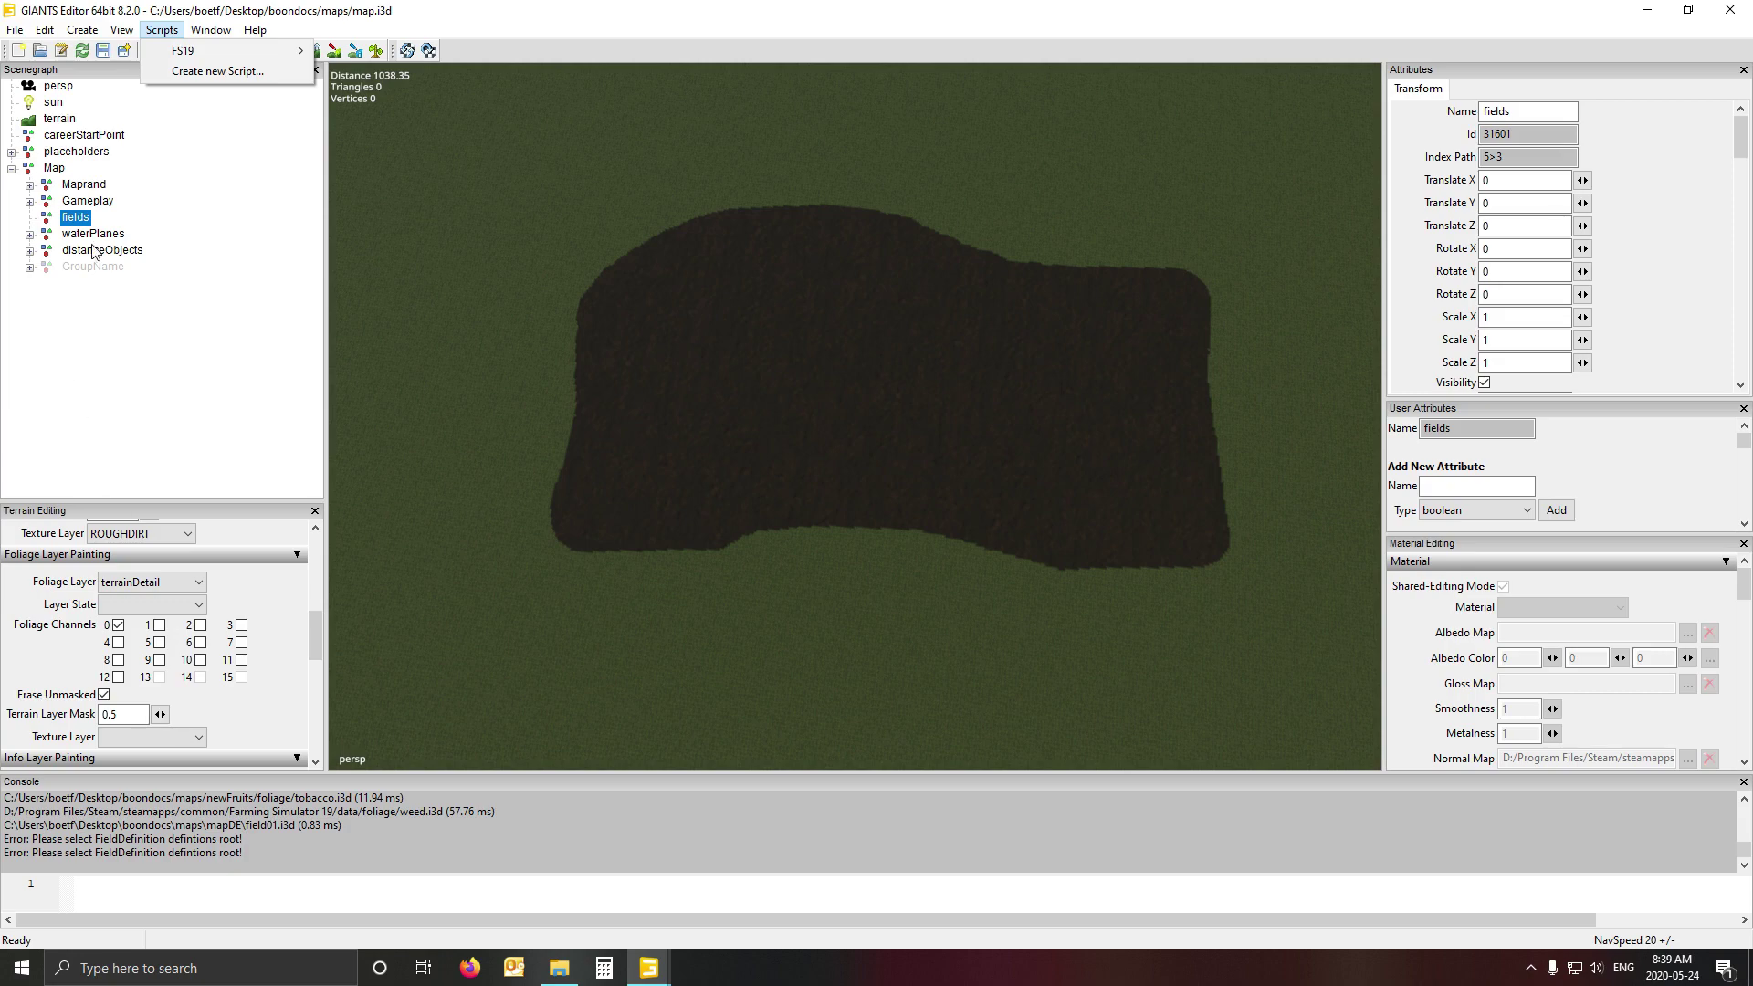
{"action": "mouse_move", "coordinate": [217, 54]}
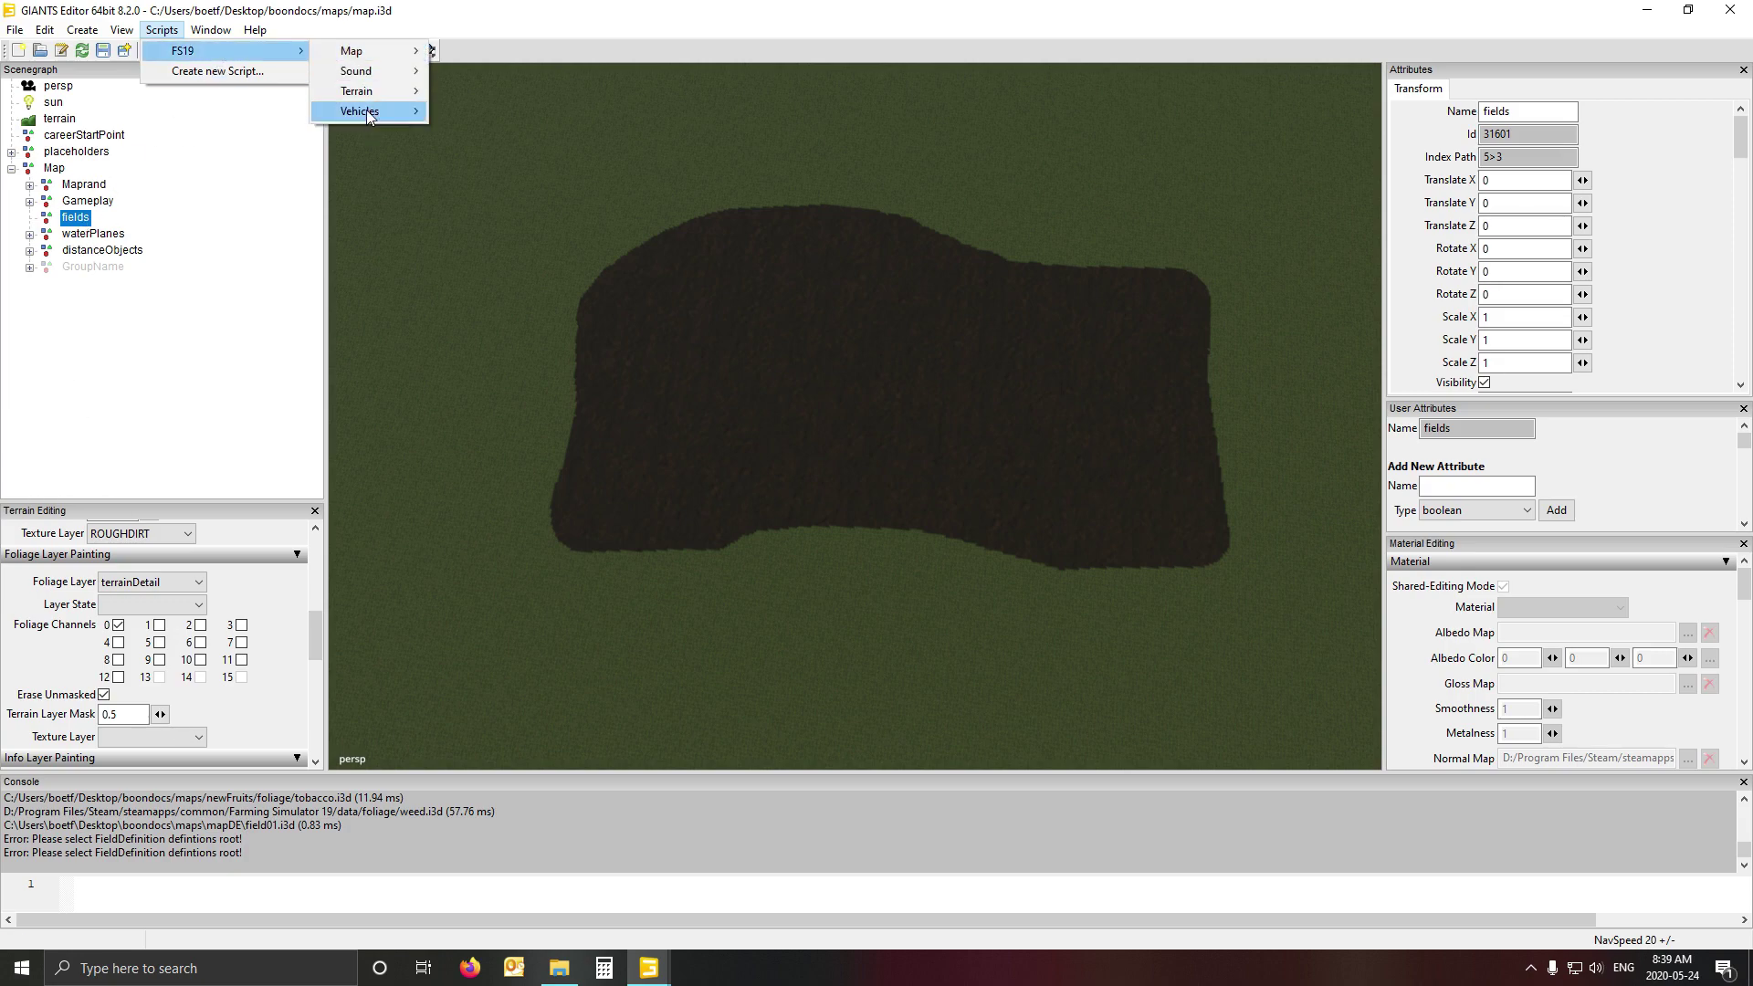
{"action": "mouse_move", "coordinate": [383, 51]}
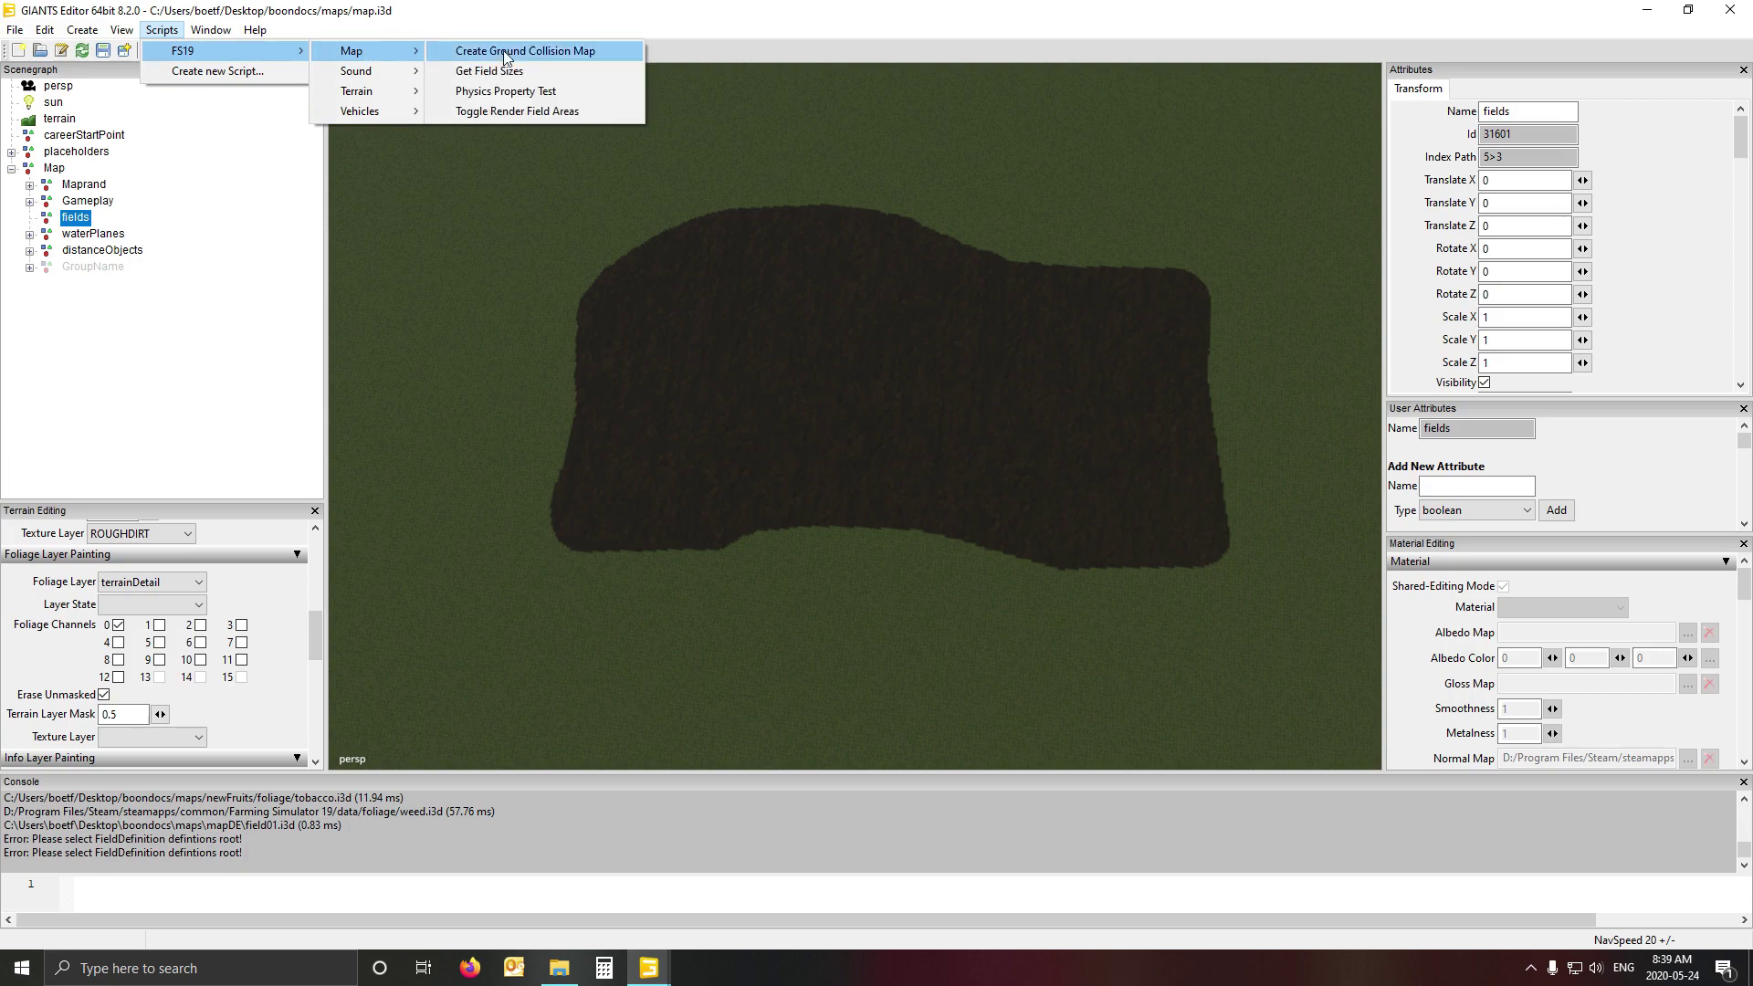
{"action": "left_click", "coordinate": [504, 111]}
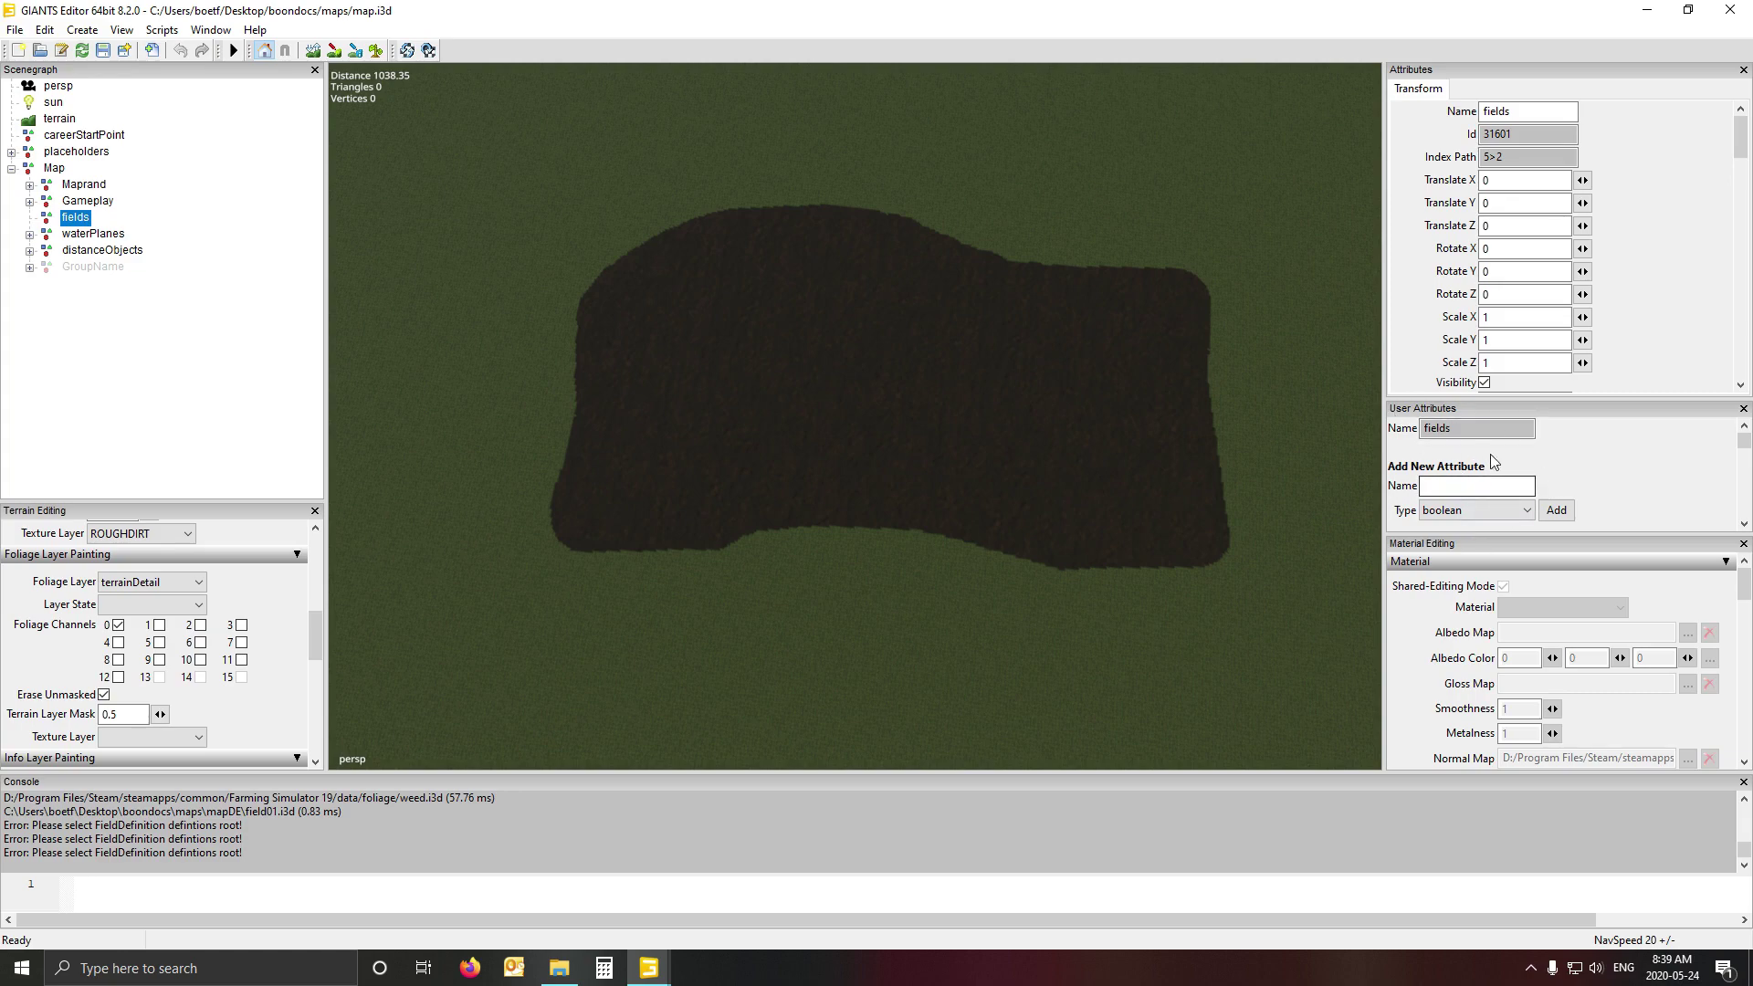
- View the stock mapUS.i3d scene and locate its file in the Farming Simulator 19 data/maps folder in File Explorer
{"action": "left_click", "coordinate": [647, 970]}
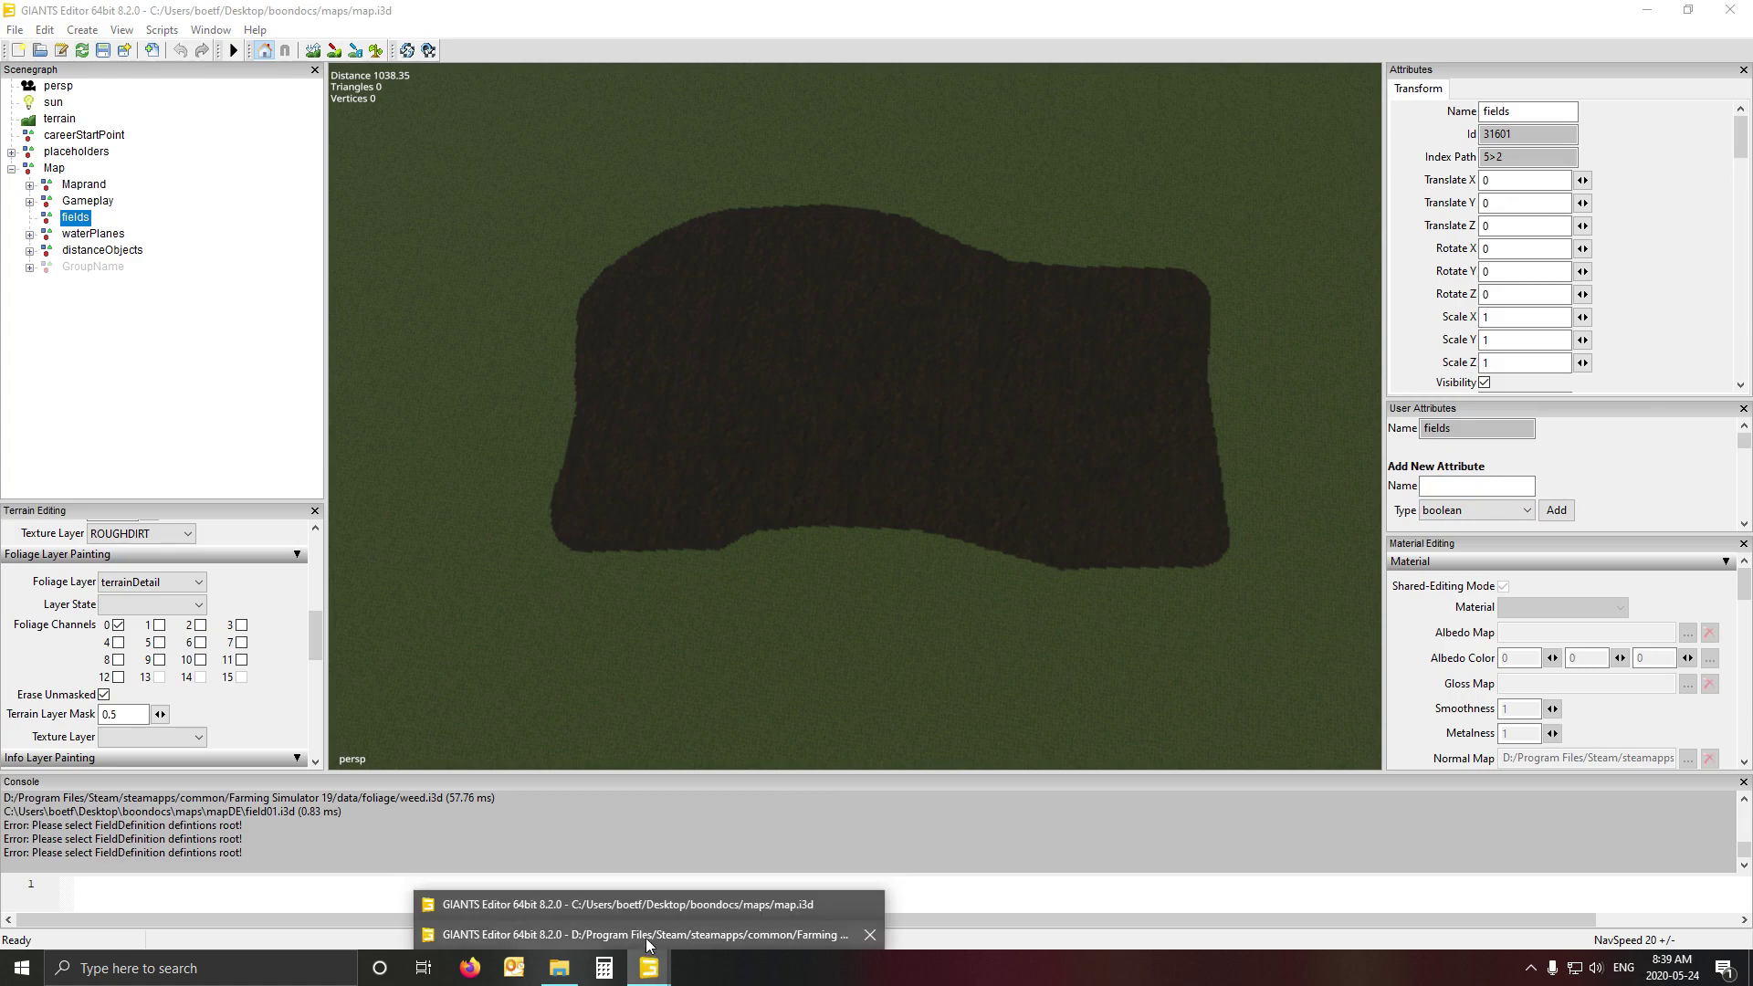
{"action": "left_click", "coordinate": [653, 934]}
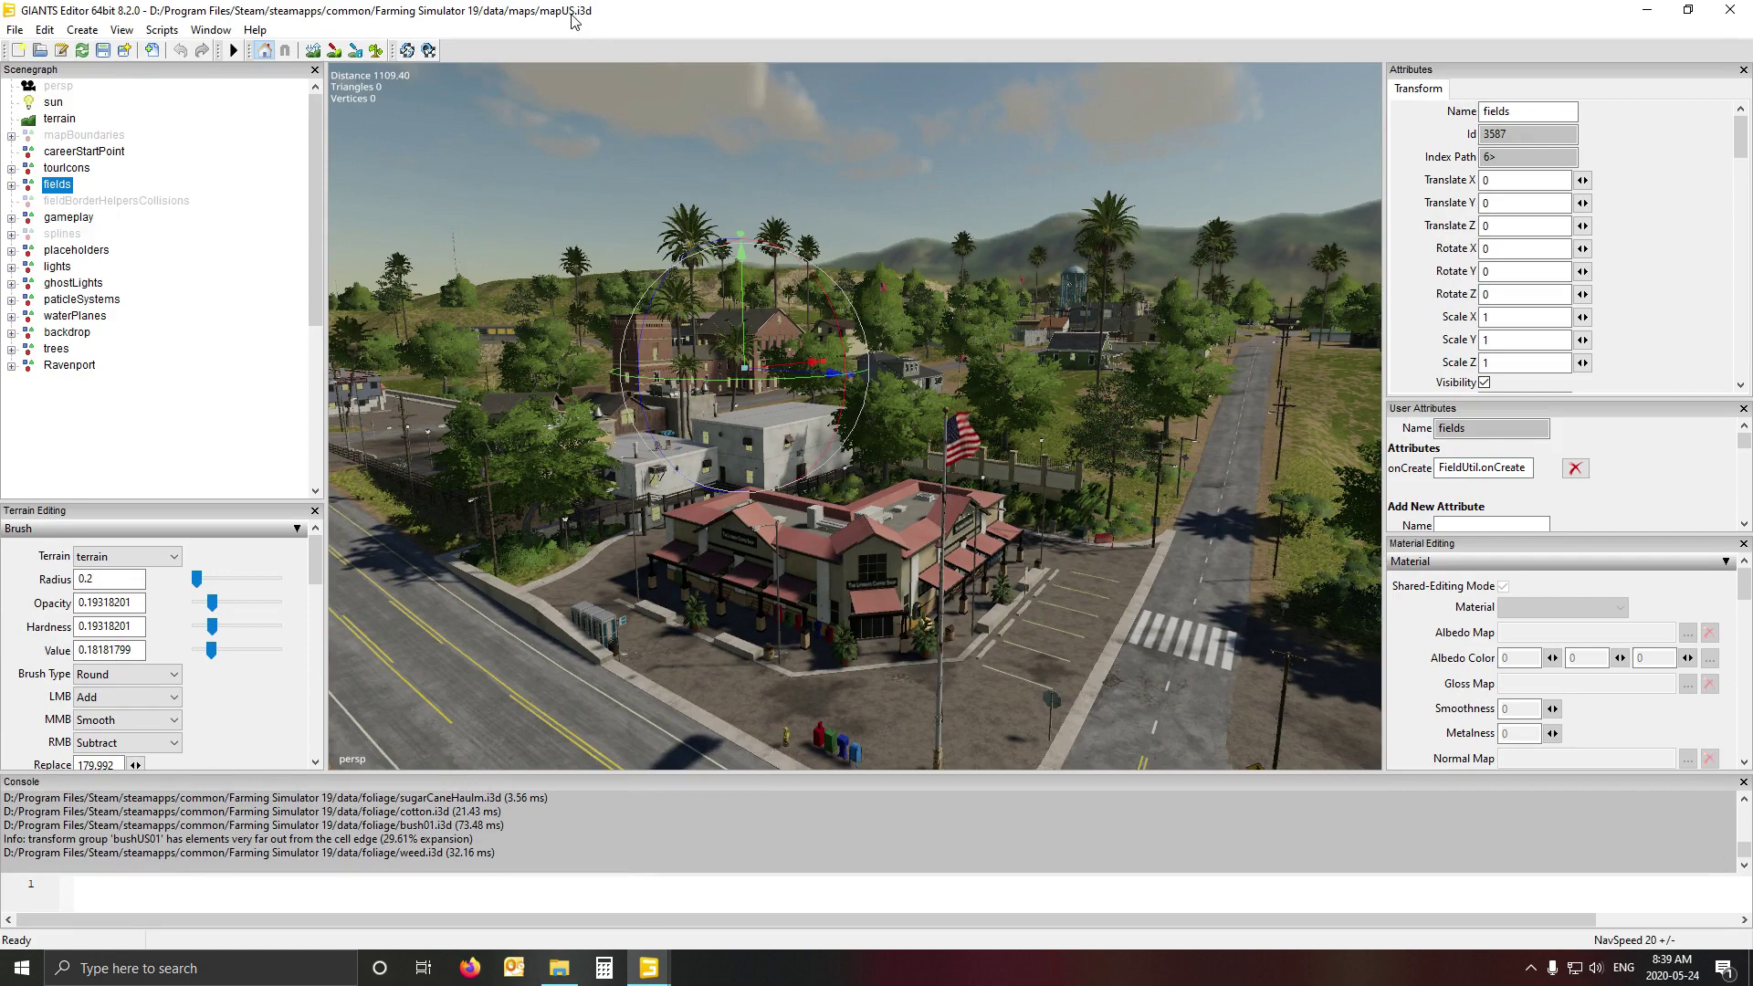
{"action": "left_click", "coordinate": [558, 973]}
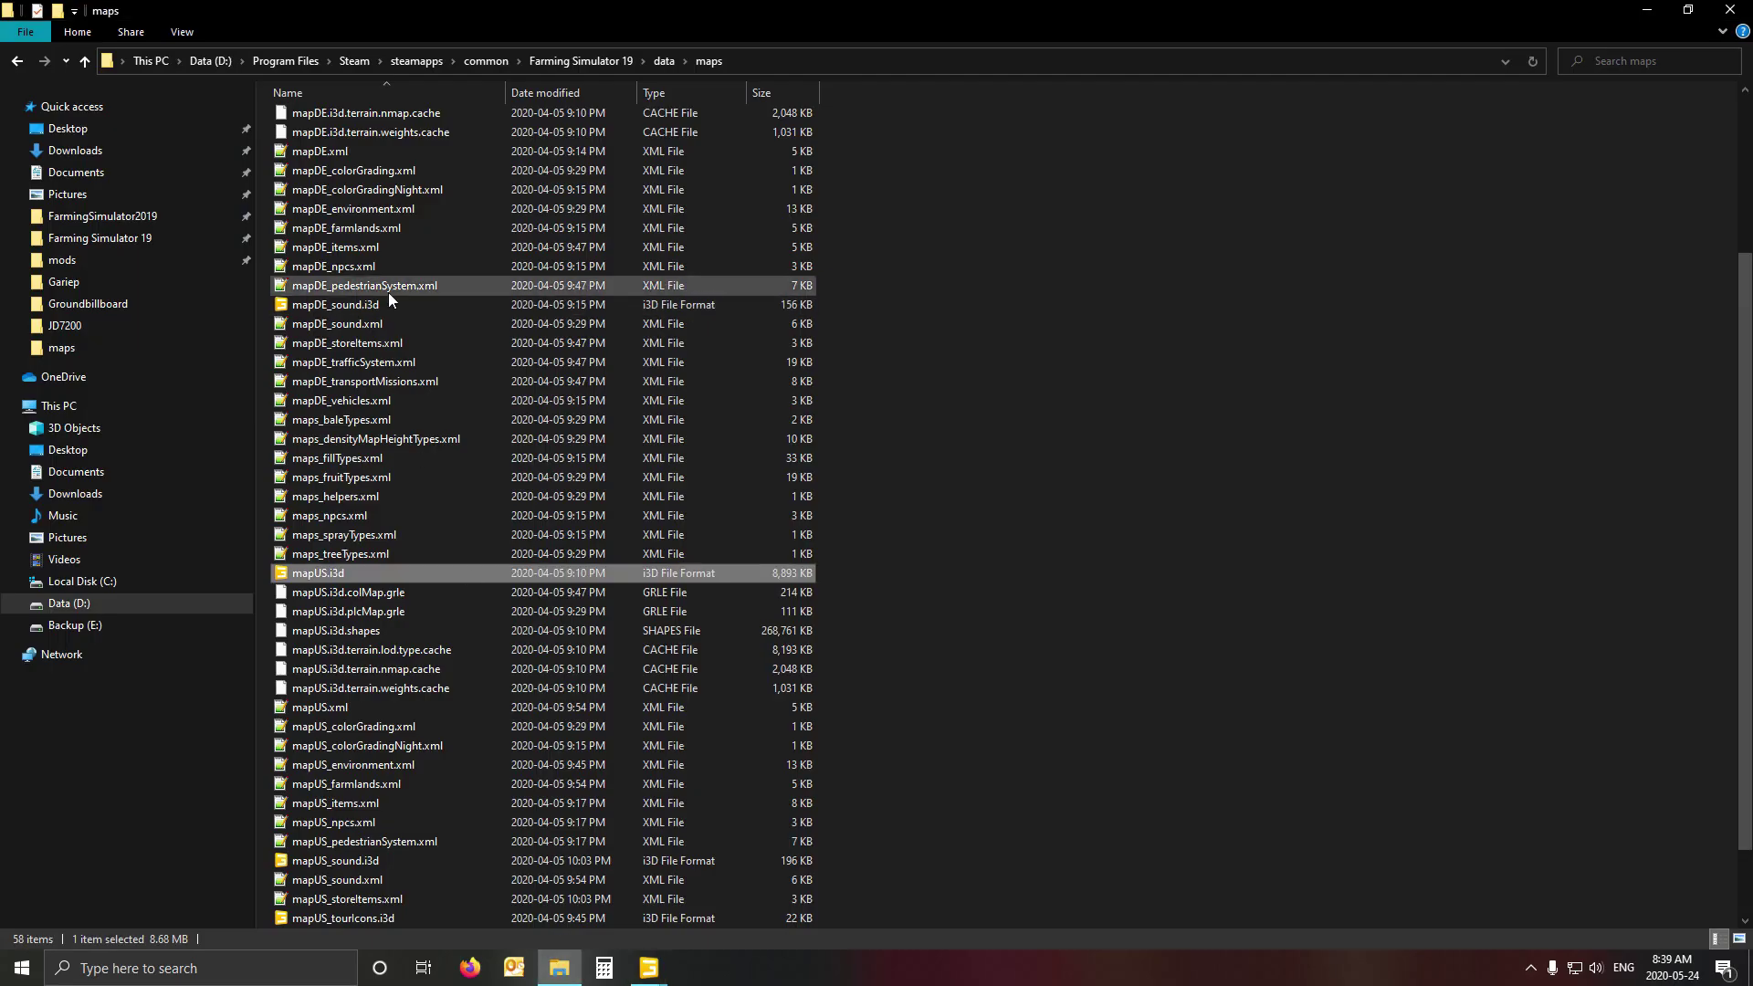
{"action": "left_click", "coordinate": [109, 240]}
{"action": "left_click", "coordinate": [352, 119]}
{"action": "double_click", "coordinate": [352, 119]}
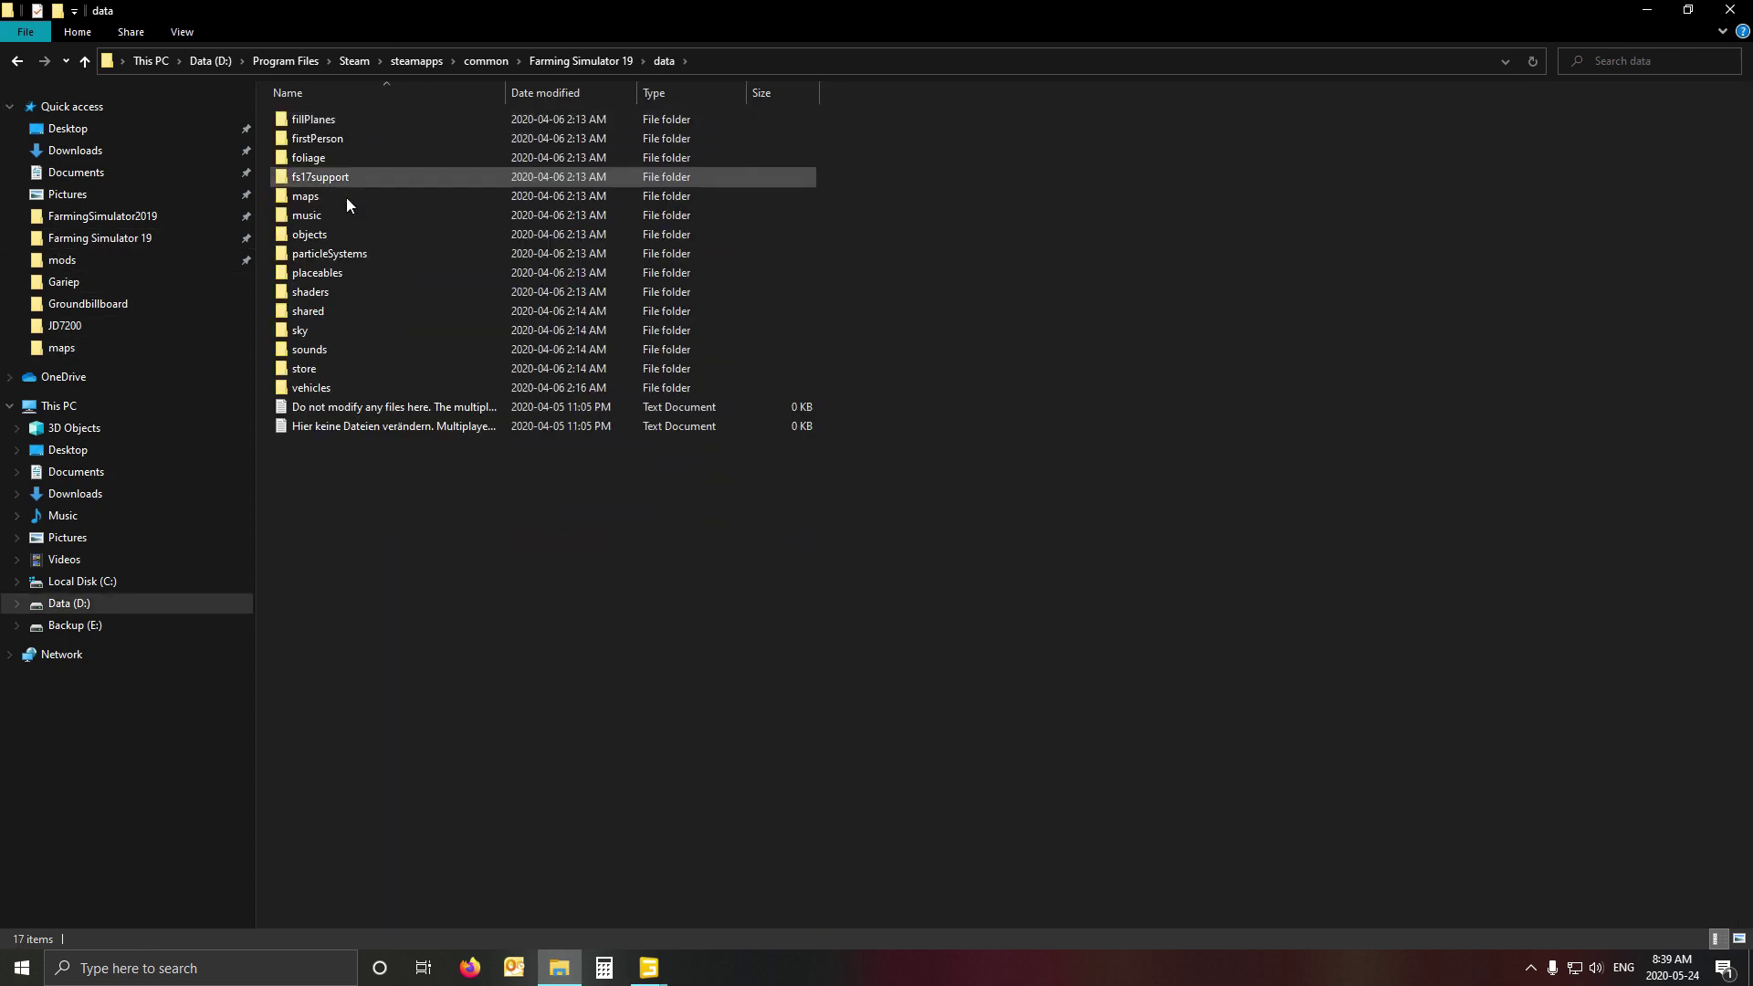
{"action": "double_click", "coordinate": [337, 195]}
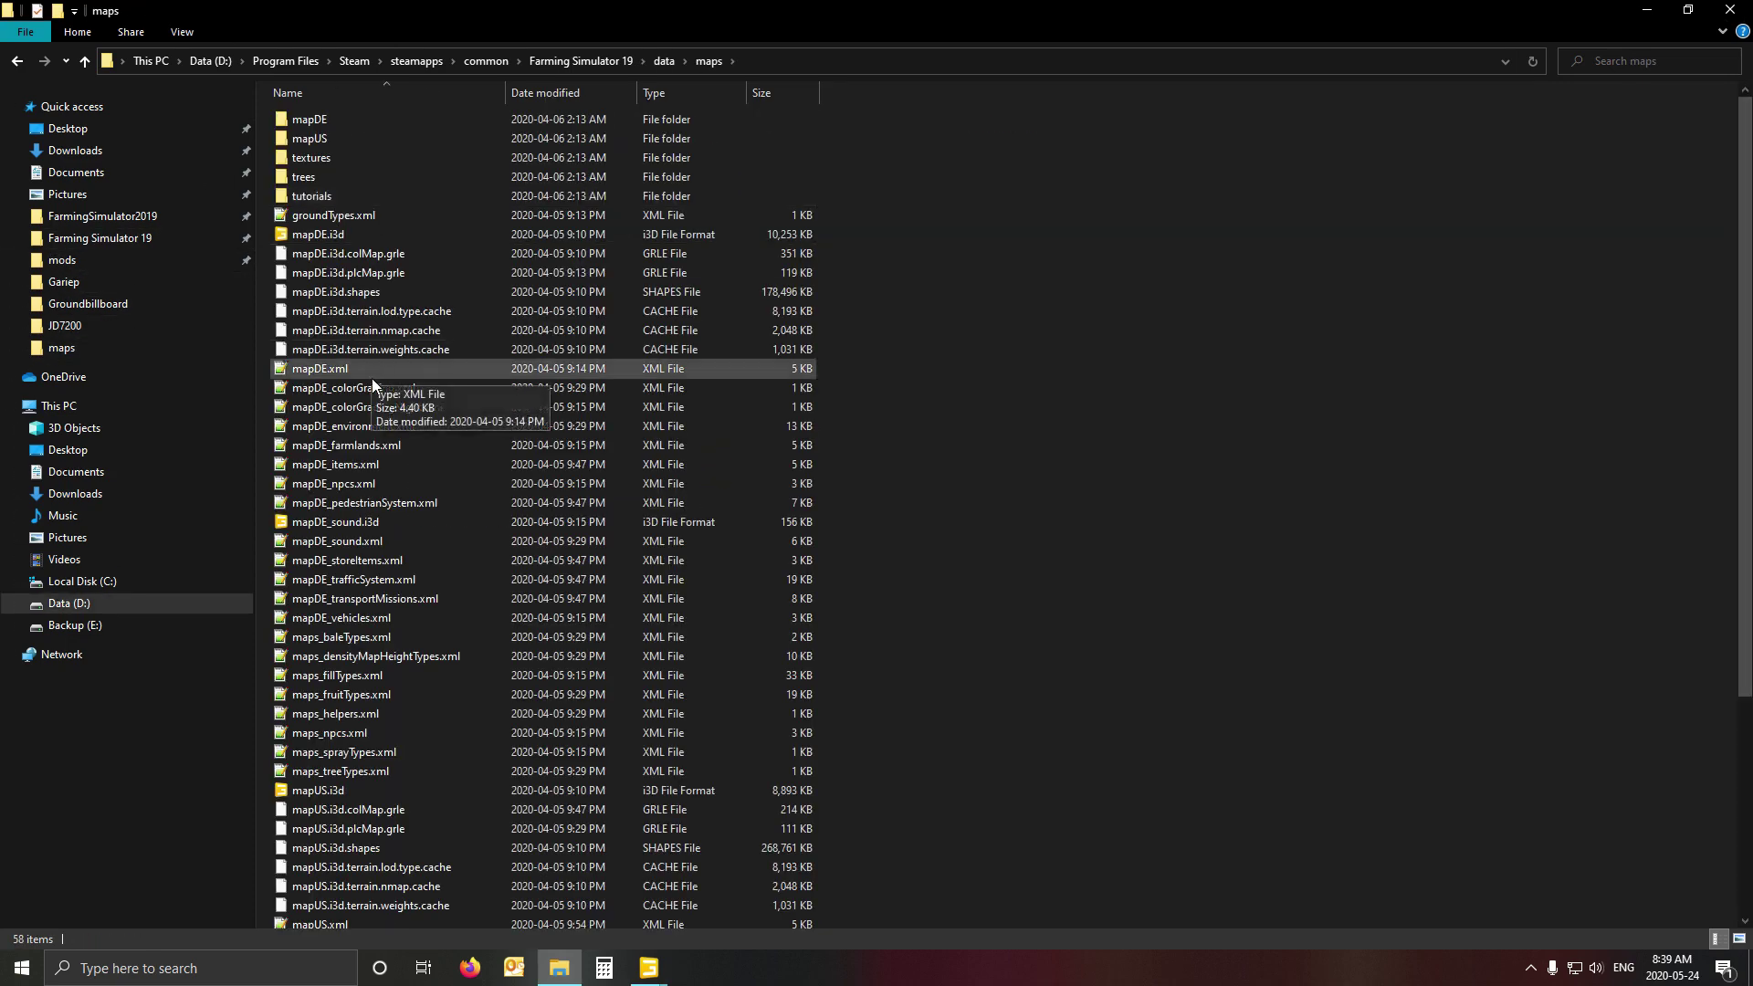
{"action": "scroll", "coordinate": [370, 378], "scroll_direction": "down", "scroll_amount": 5}
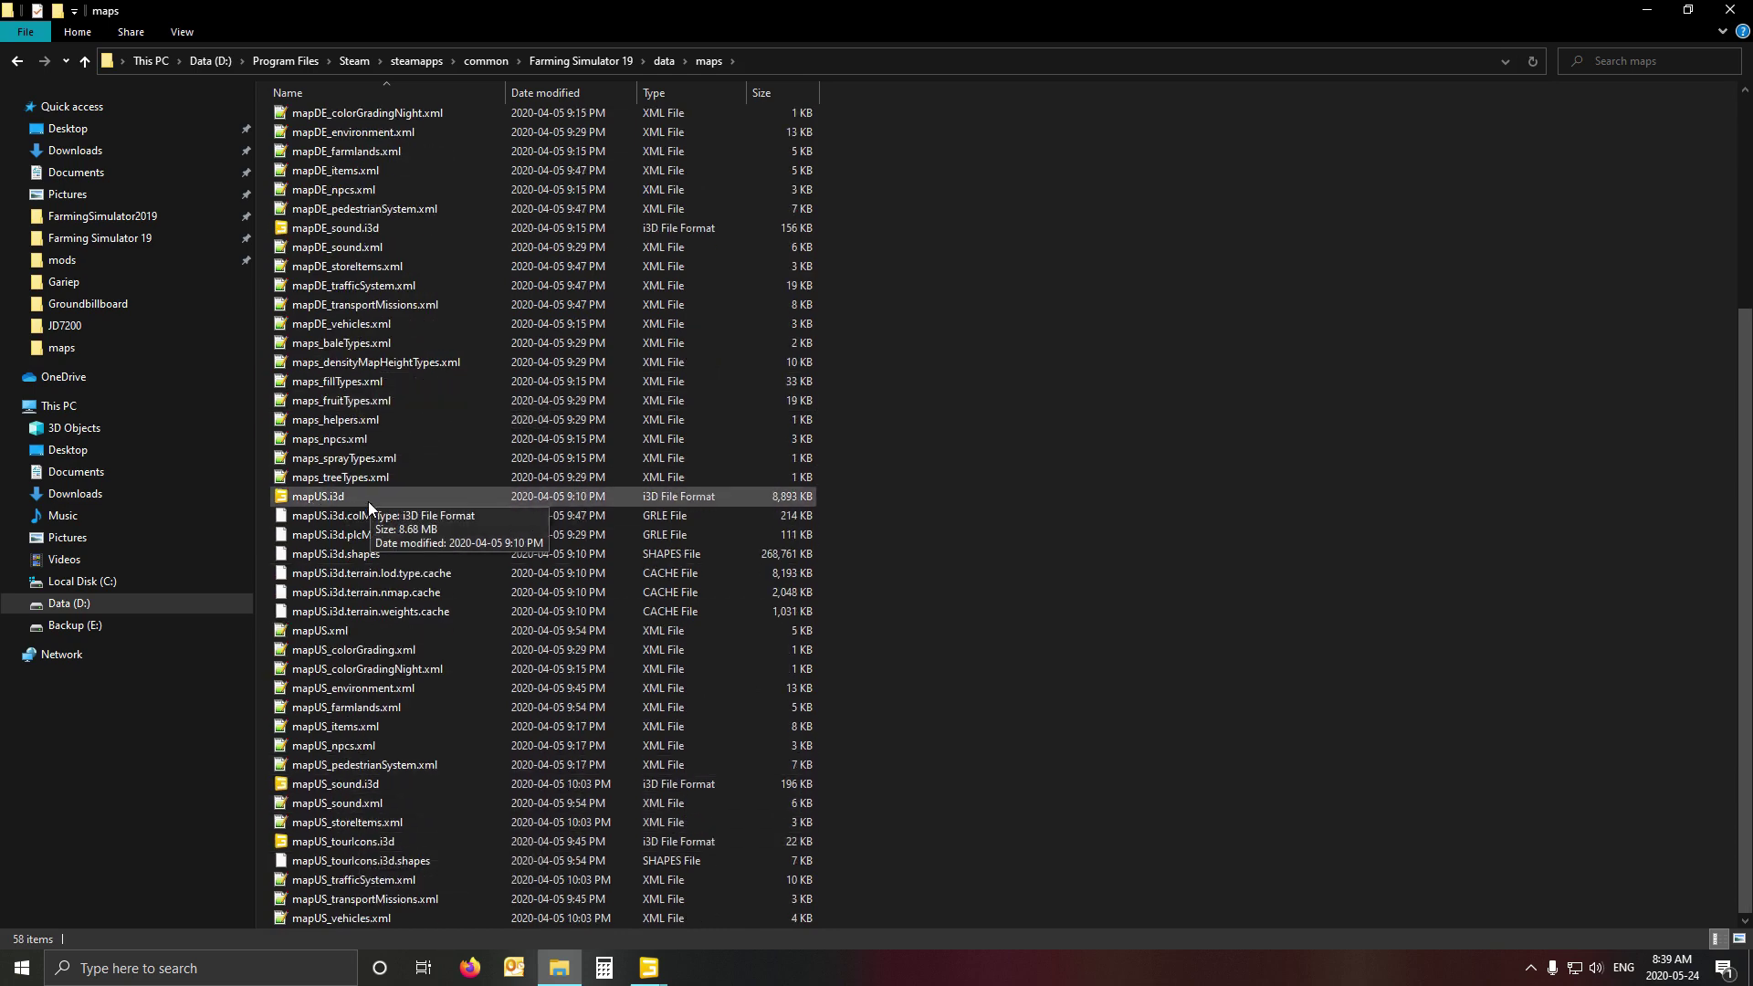
{"action": "scroll", "coordinate": [374, 484], "scroll_direction": "up", "scroll_amount": 5}
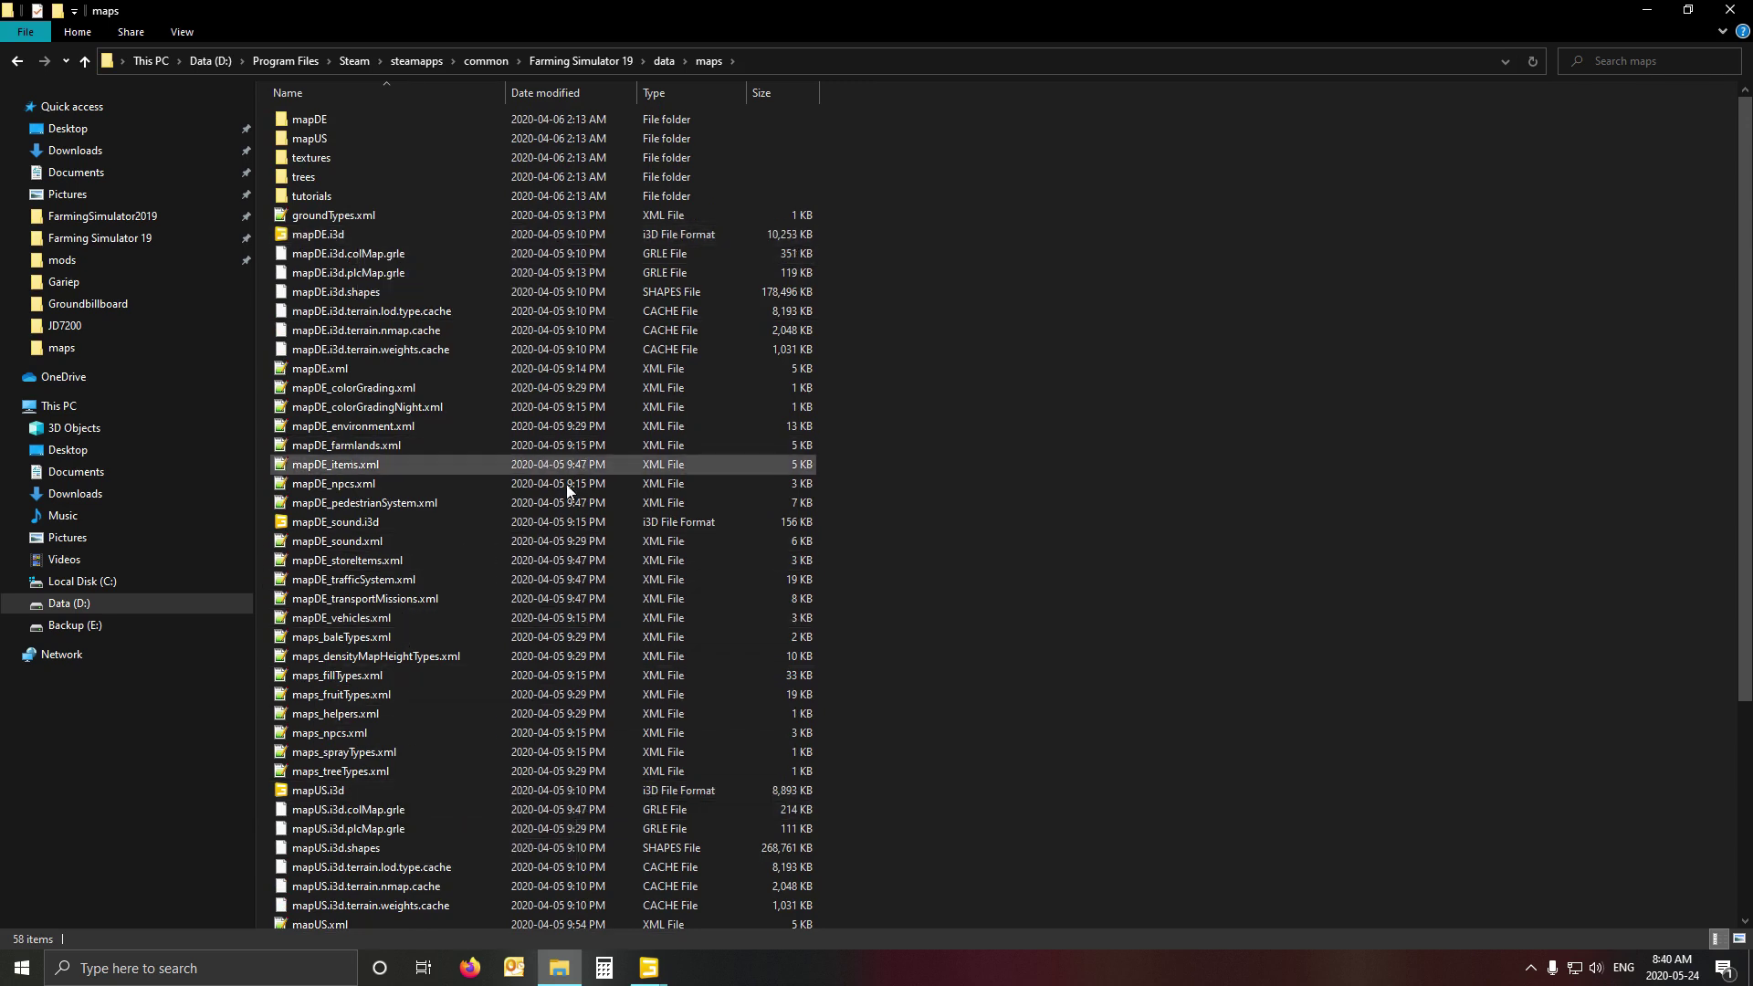
- Return to the mapUS.i3d editor window and copy the fields group's onCreate attribute value, FieldUtil.onCreate
{"action": "left_click", "coordinate": [649, 968]}
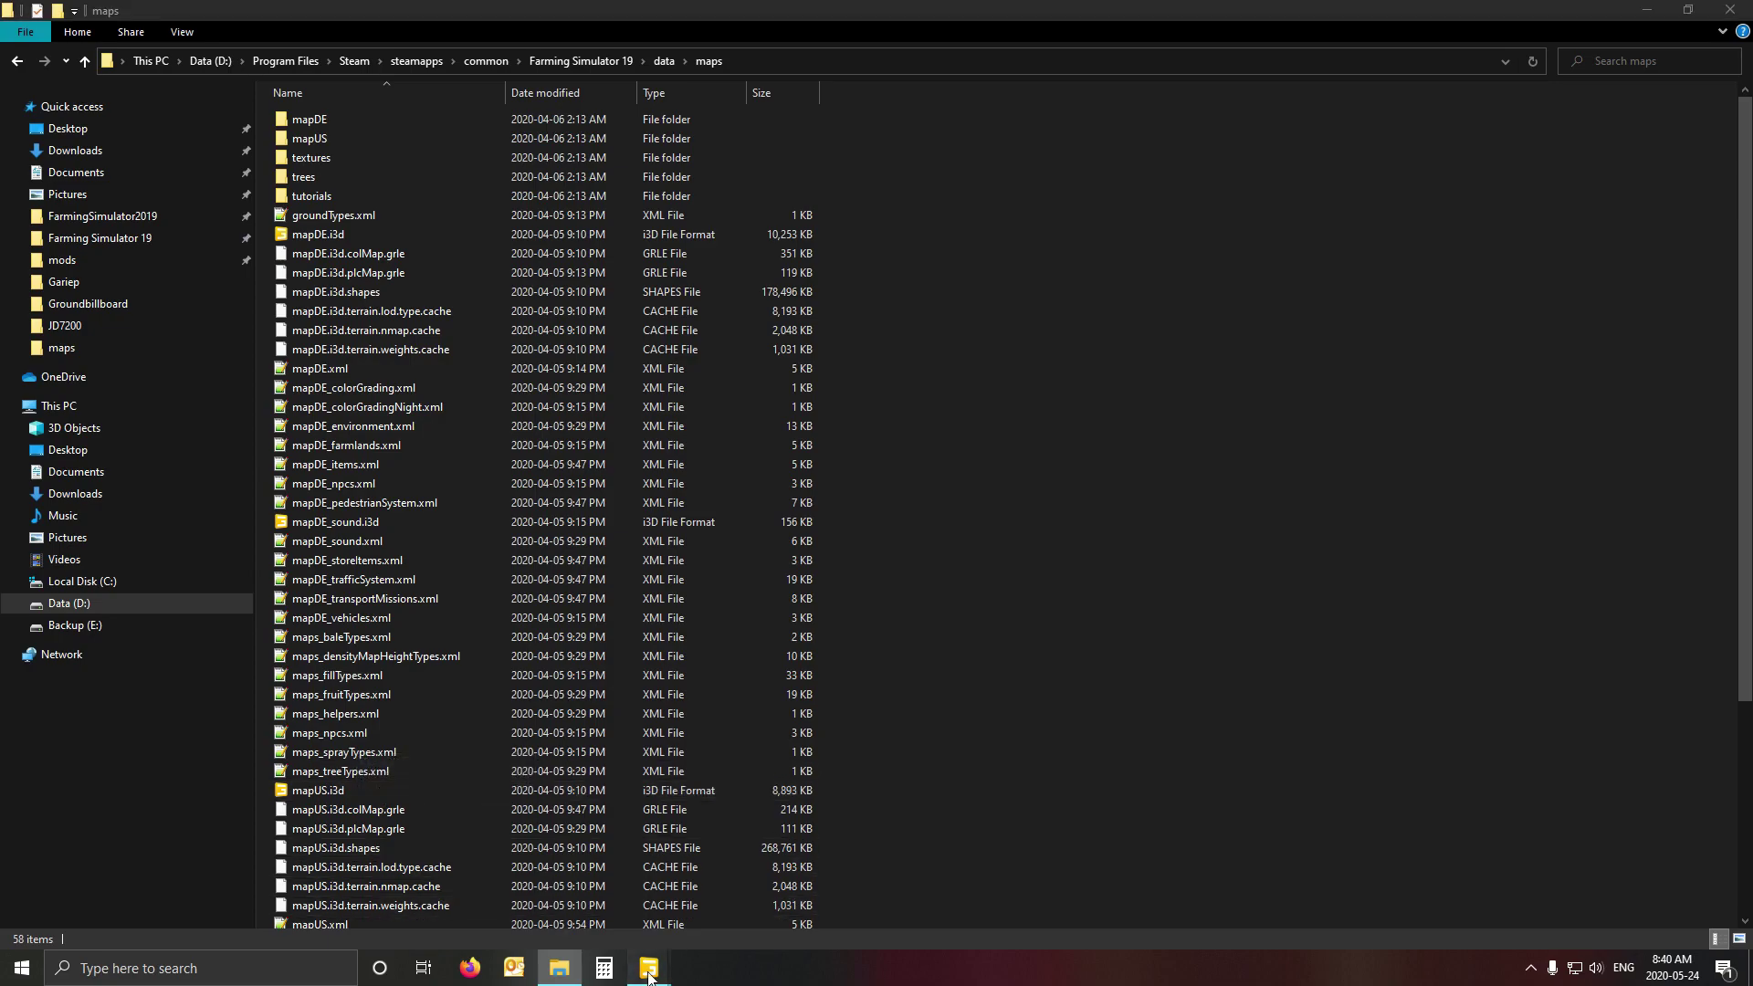
{"action": "left_click", "coordinate": [639, 934]}
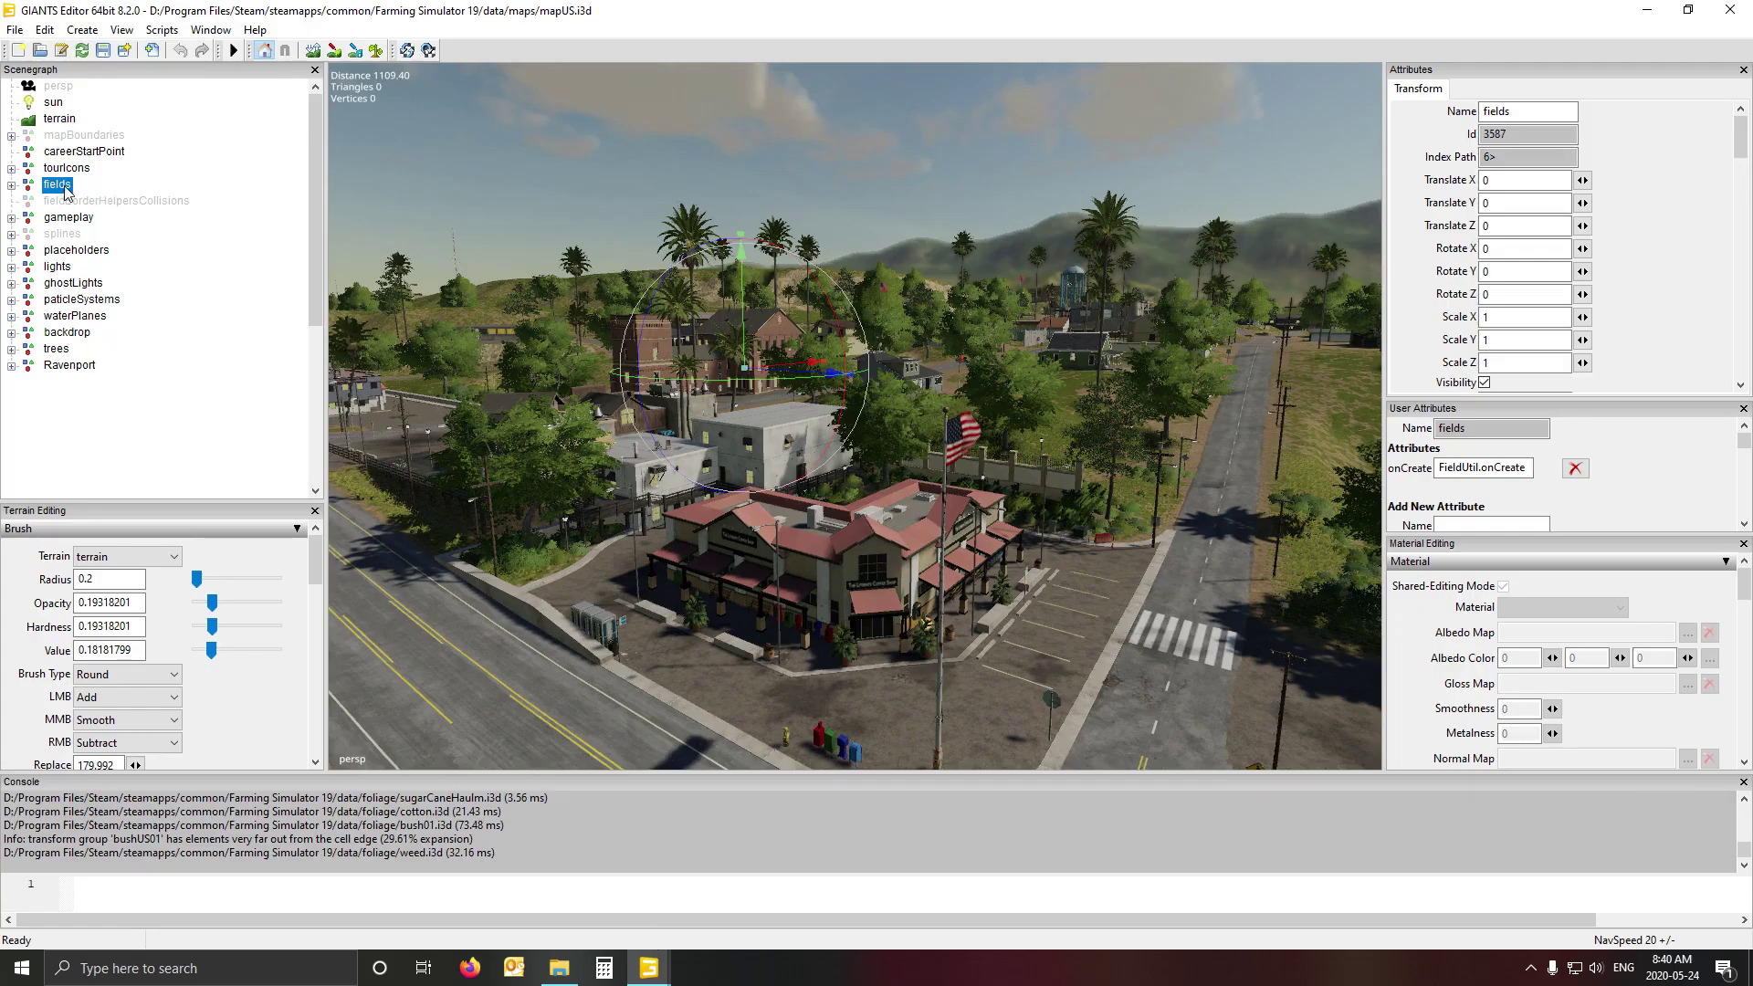
{"action": "left_click", "coordinate": [203, 35]}
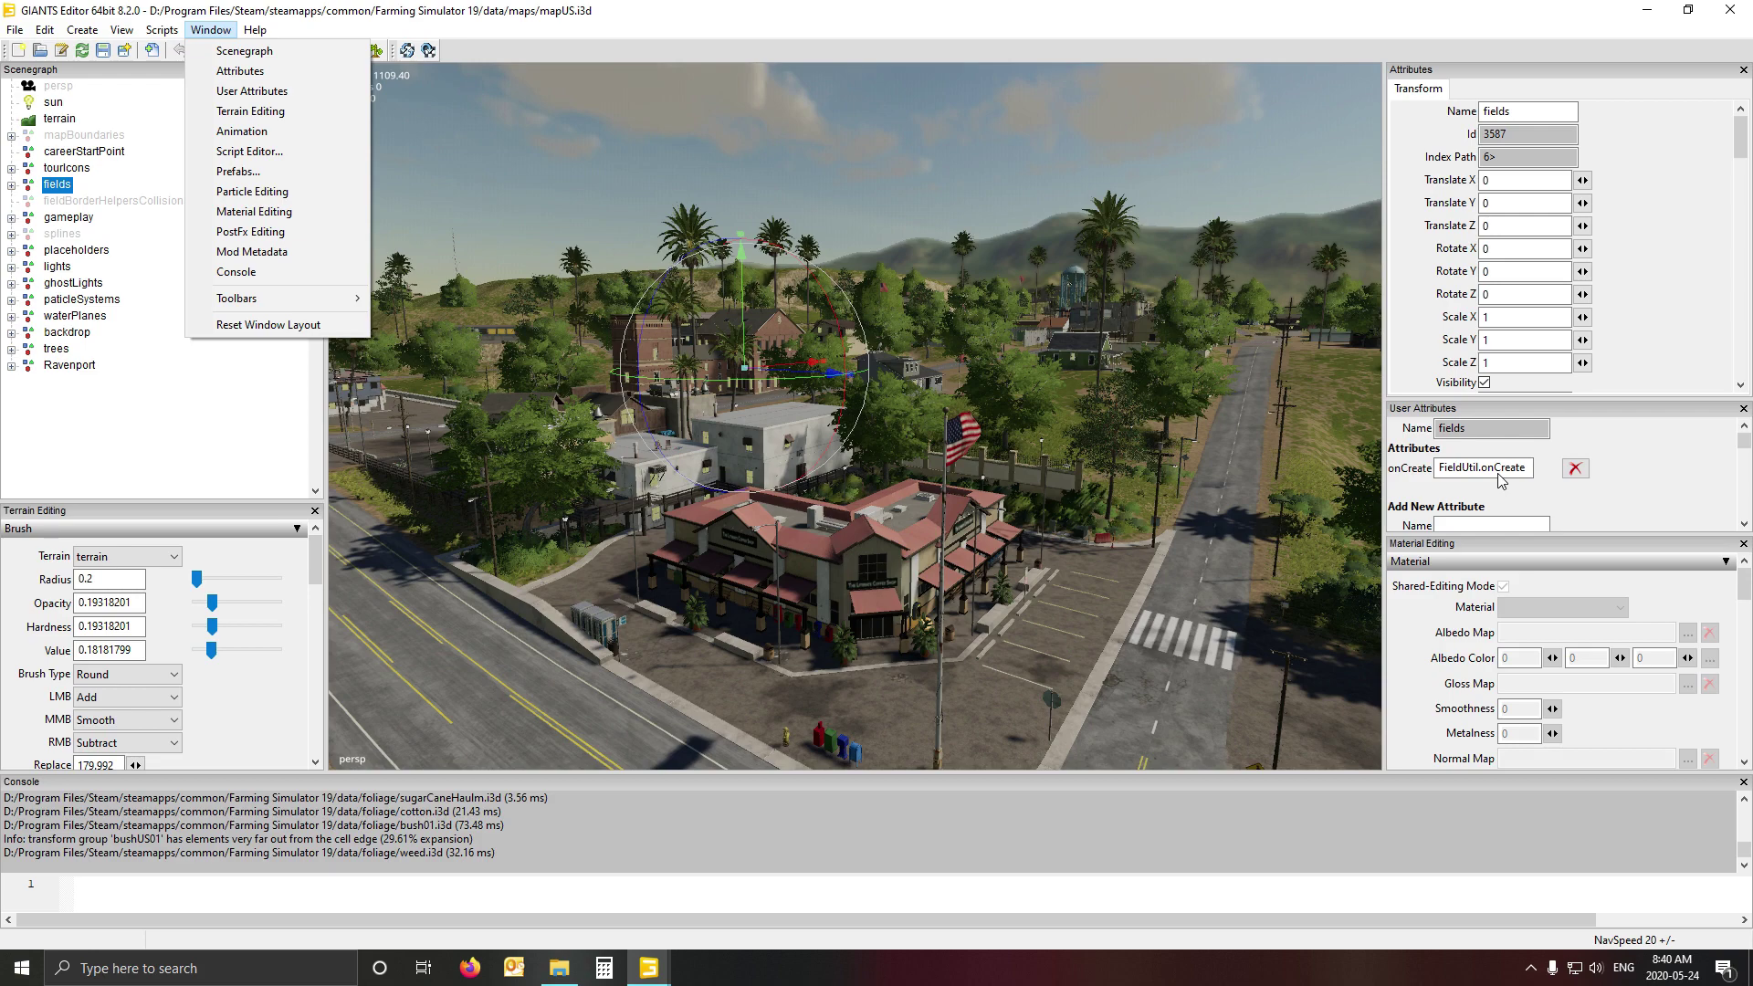
{"action": "left_click", "coordinate": [1604, 509]}
{"action": "key", "text": "ctrl+c"}
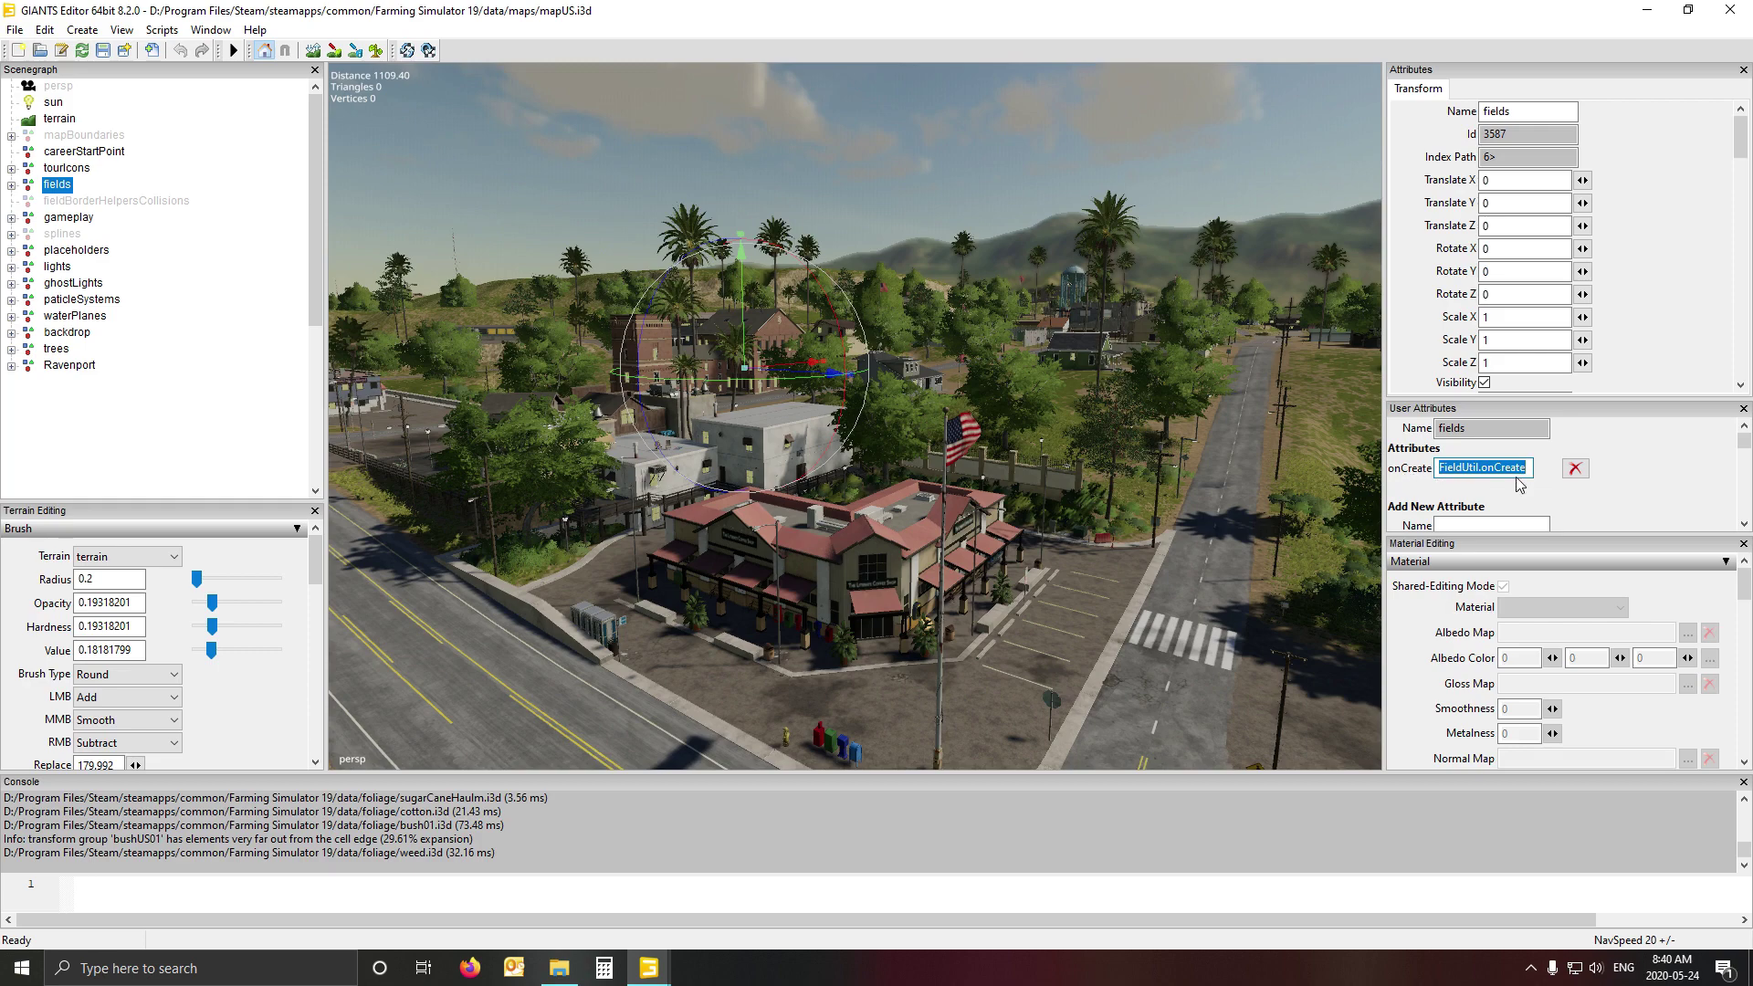
- Switch to the boondocs map window and add a script callback attribute named onCreate to the fields group
{"action": "left_click", "coordinate": [649, 967]}
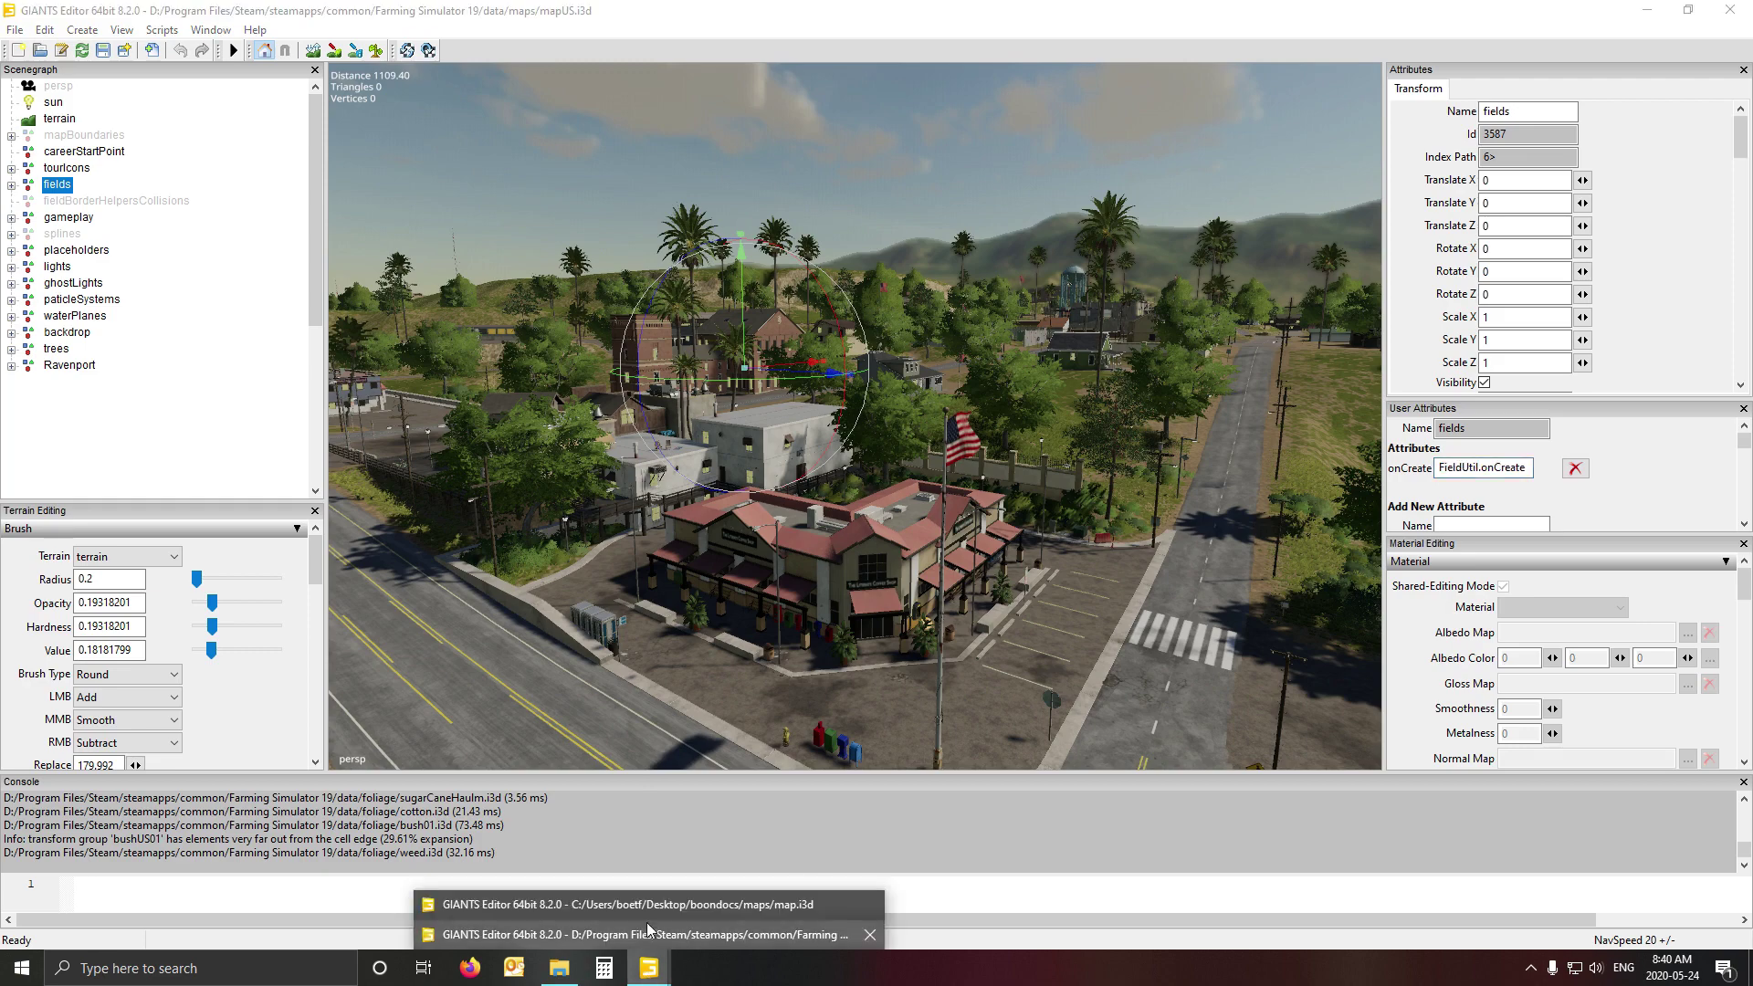
{"action": "left_click", "coordinate": [650, 904]}
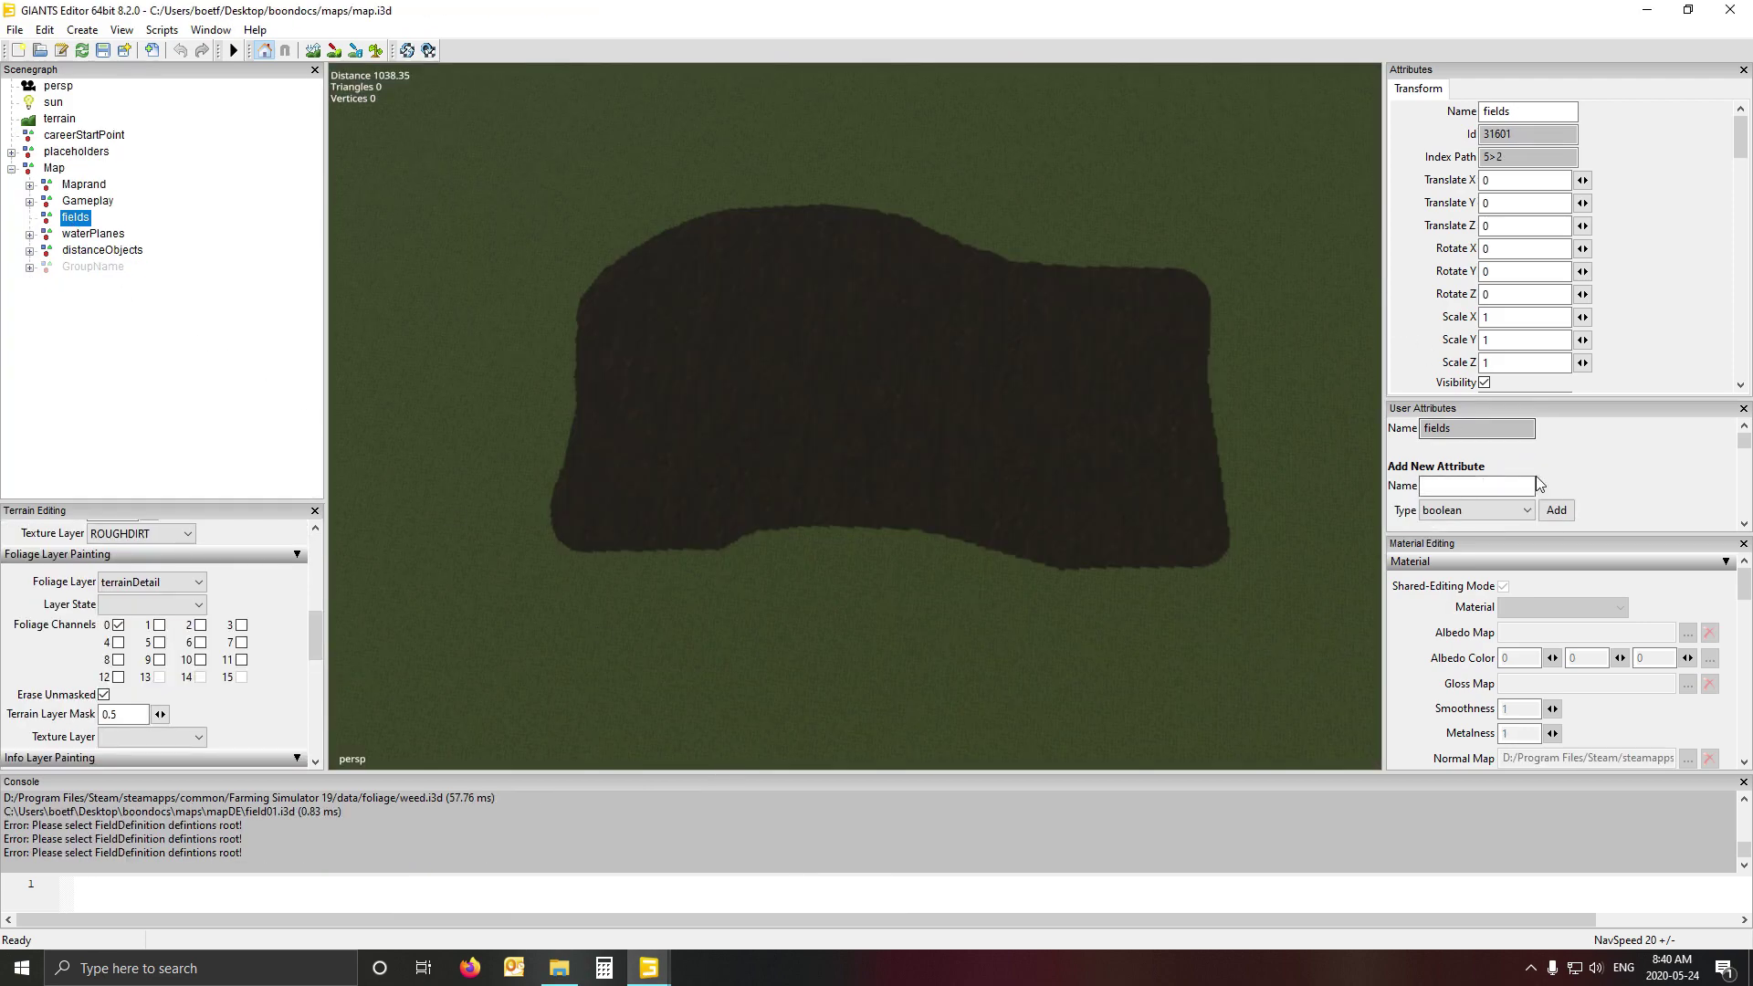
{"action": "left_click", "coordinate": [1459, 489]}
{"action": "type", "text": "onCreate"}
{"action": "left_click", "coordinate": [1476, 510]}
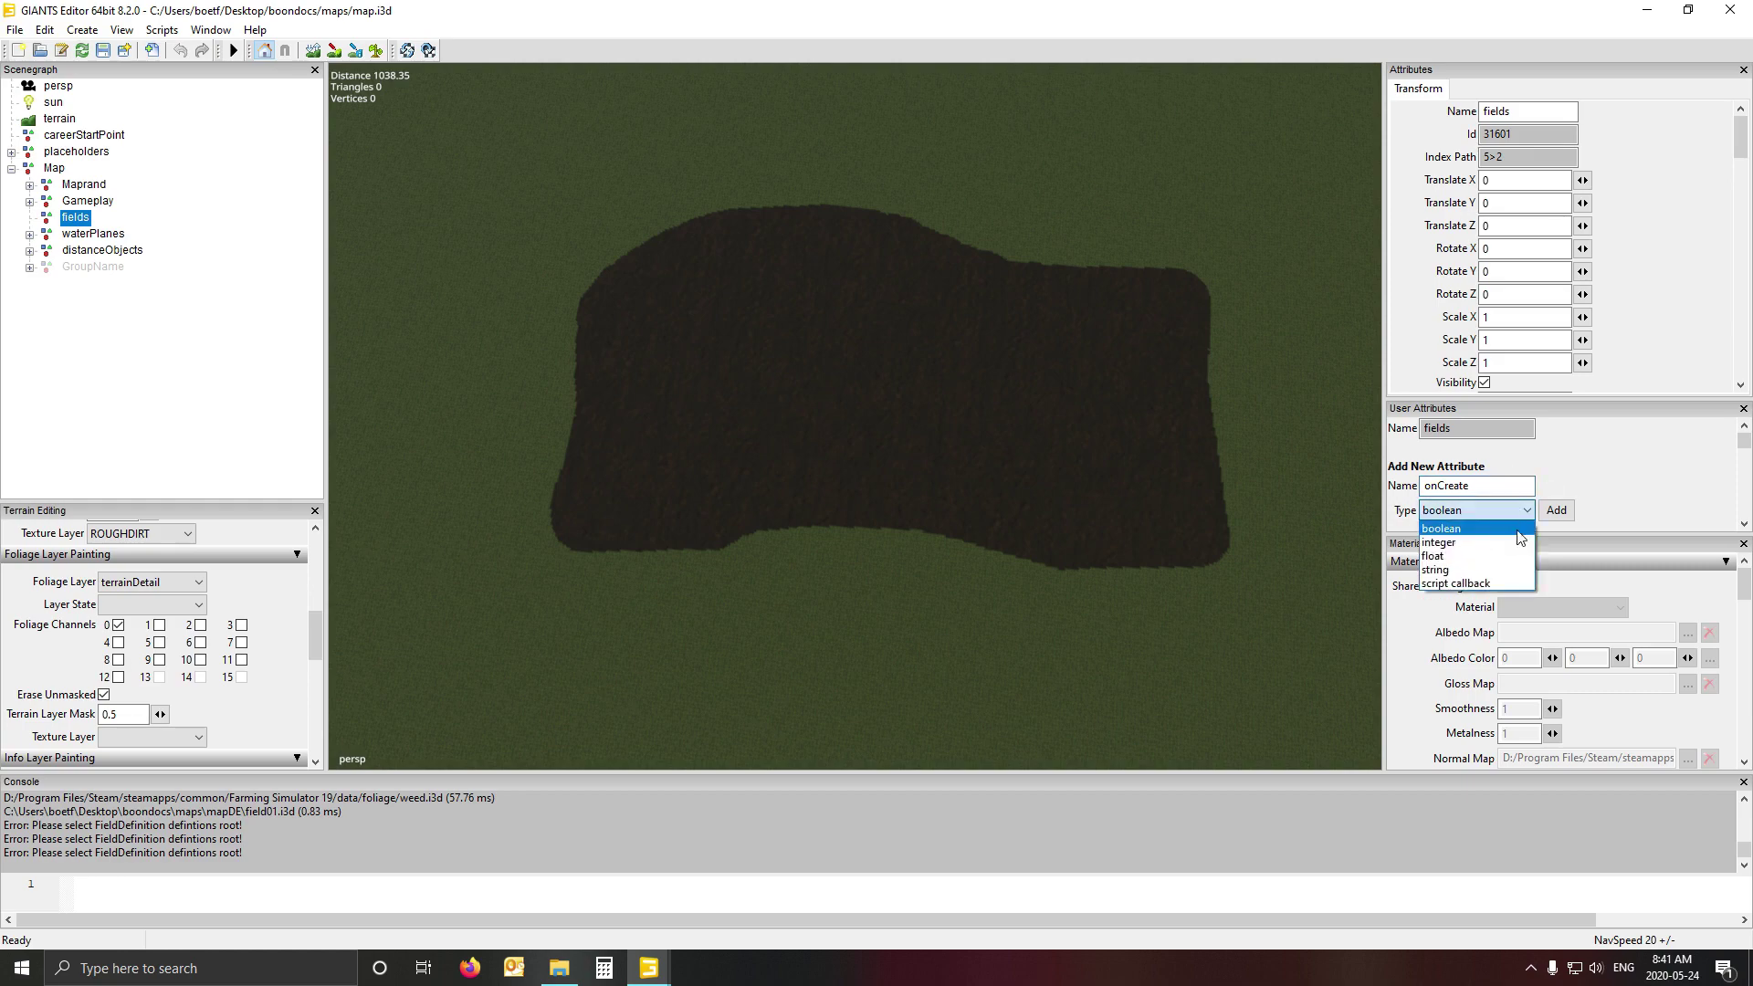
{"action": "left_click", "coordinate": [1503, 579]}
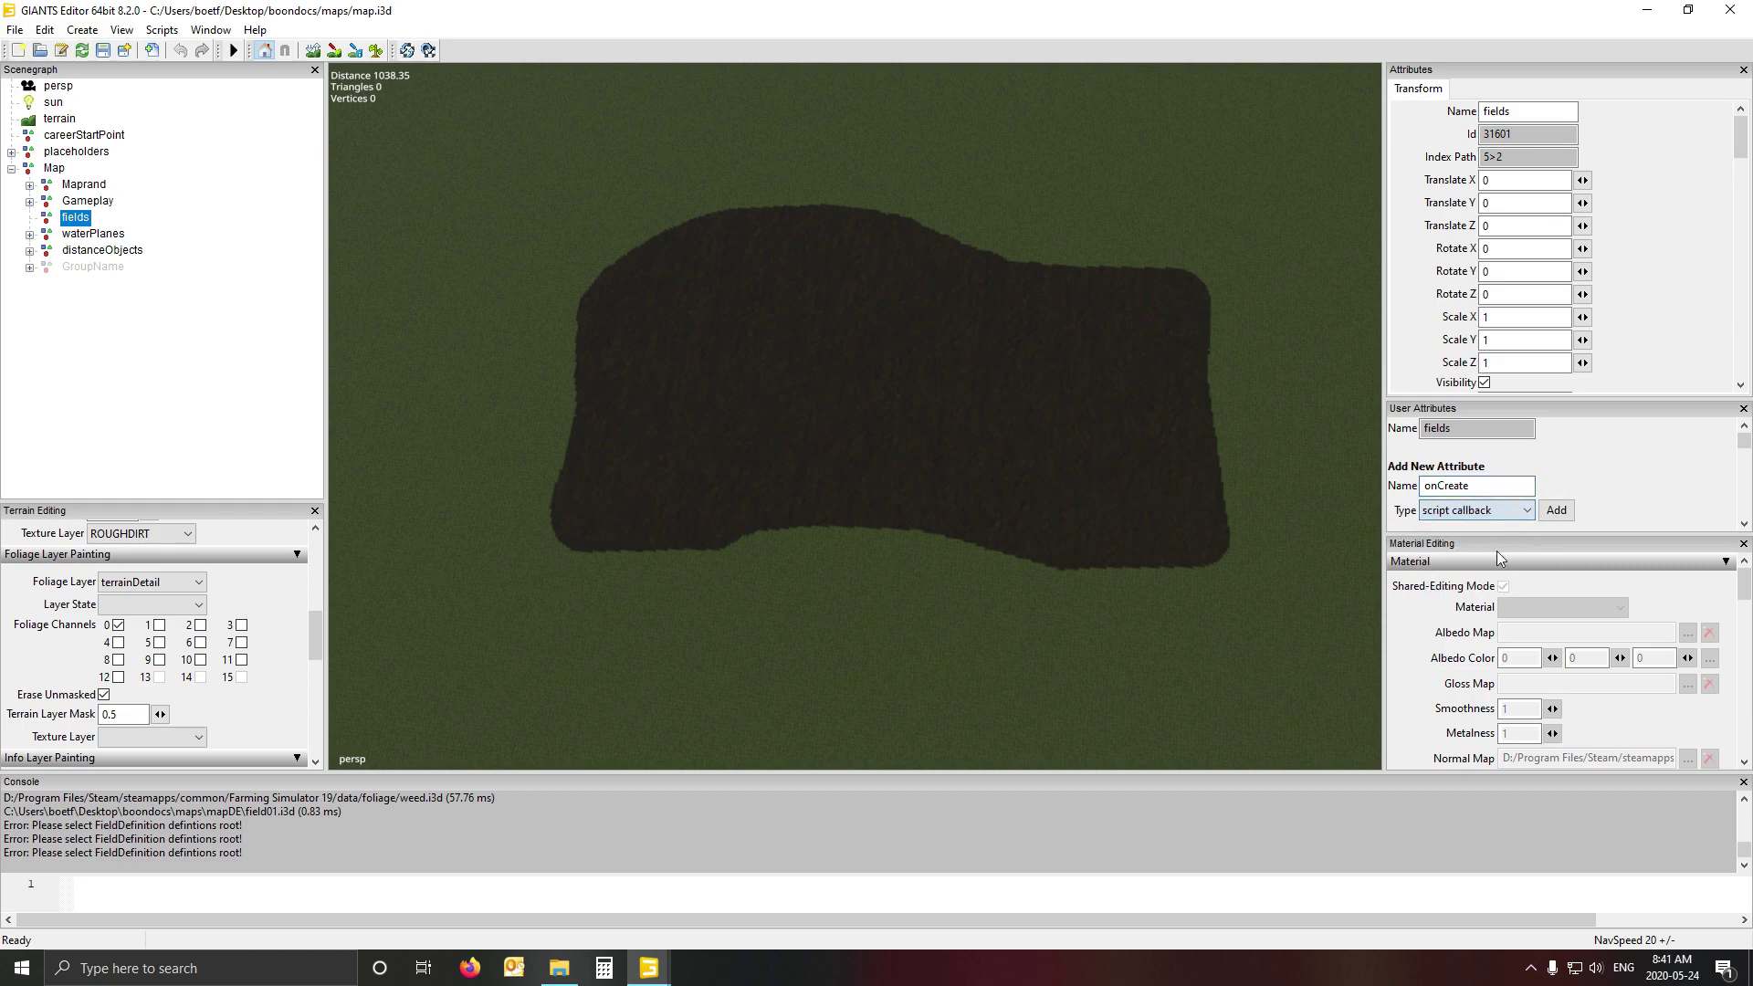
{"action": "left_click", "coordinate": [1558, 512]}
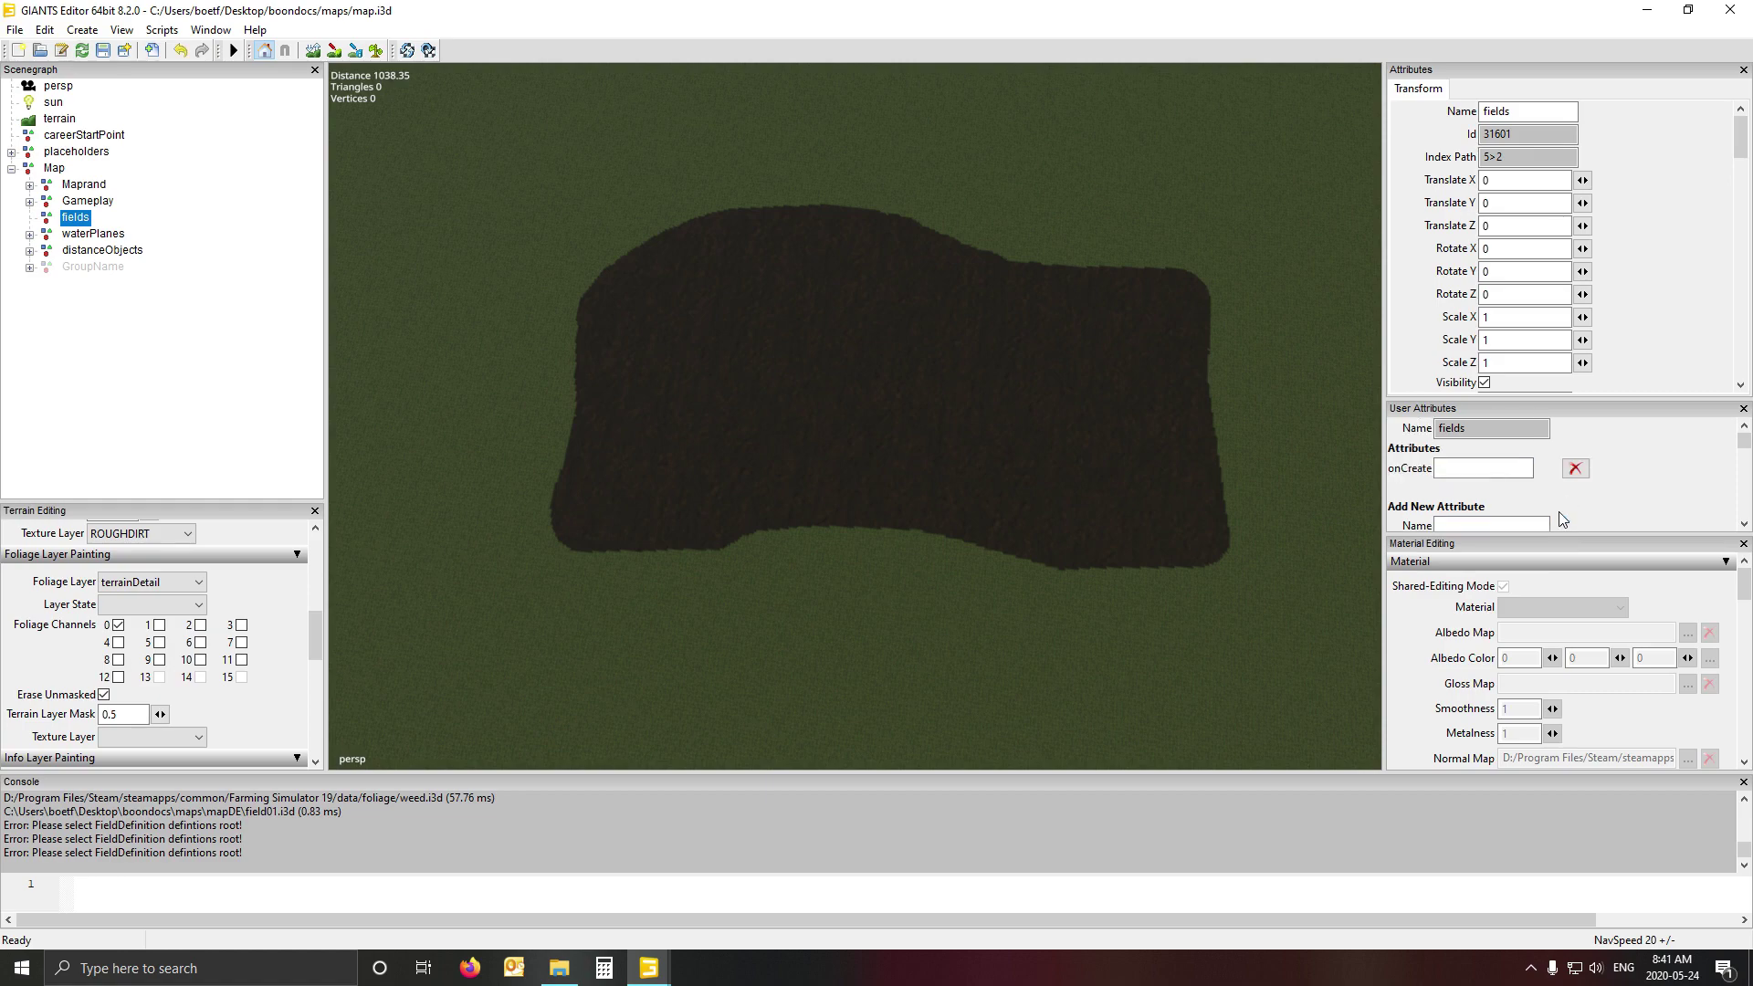
- Set the fields group's onCreate script callback to FieldUtil.onCreate and deselect the group
{"action": "left_click", "coordinate": [1506, 470]}
{"action": "key", "text": "ctrl+v"}
{"action": "left_click", "coordinate": [1485, 522]}
{"action": "left_click", "coordinate": [173, 302]}
- Select the fields group and run the FS19 map script Toggle Render Field Areas on it
{"action": "left_click", "coordinate": [79, 219]}
{"action": "left_click", "coordinate": [158, 31]}
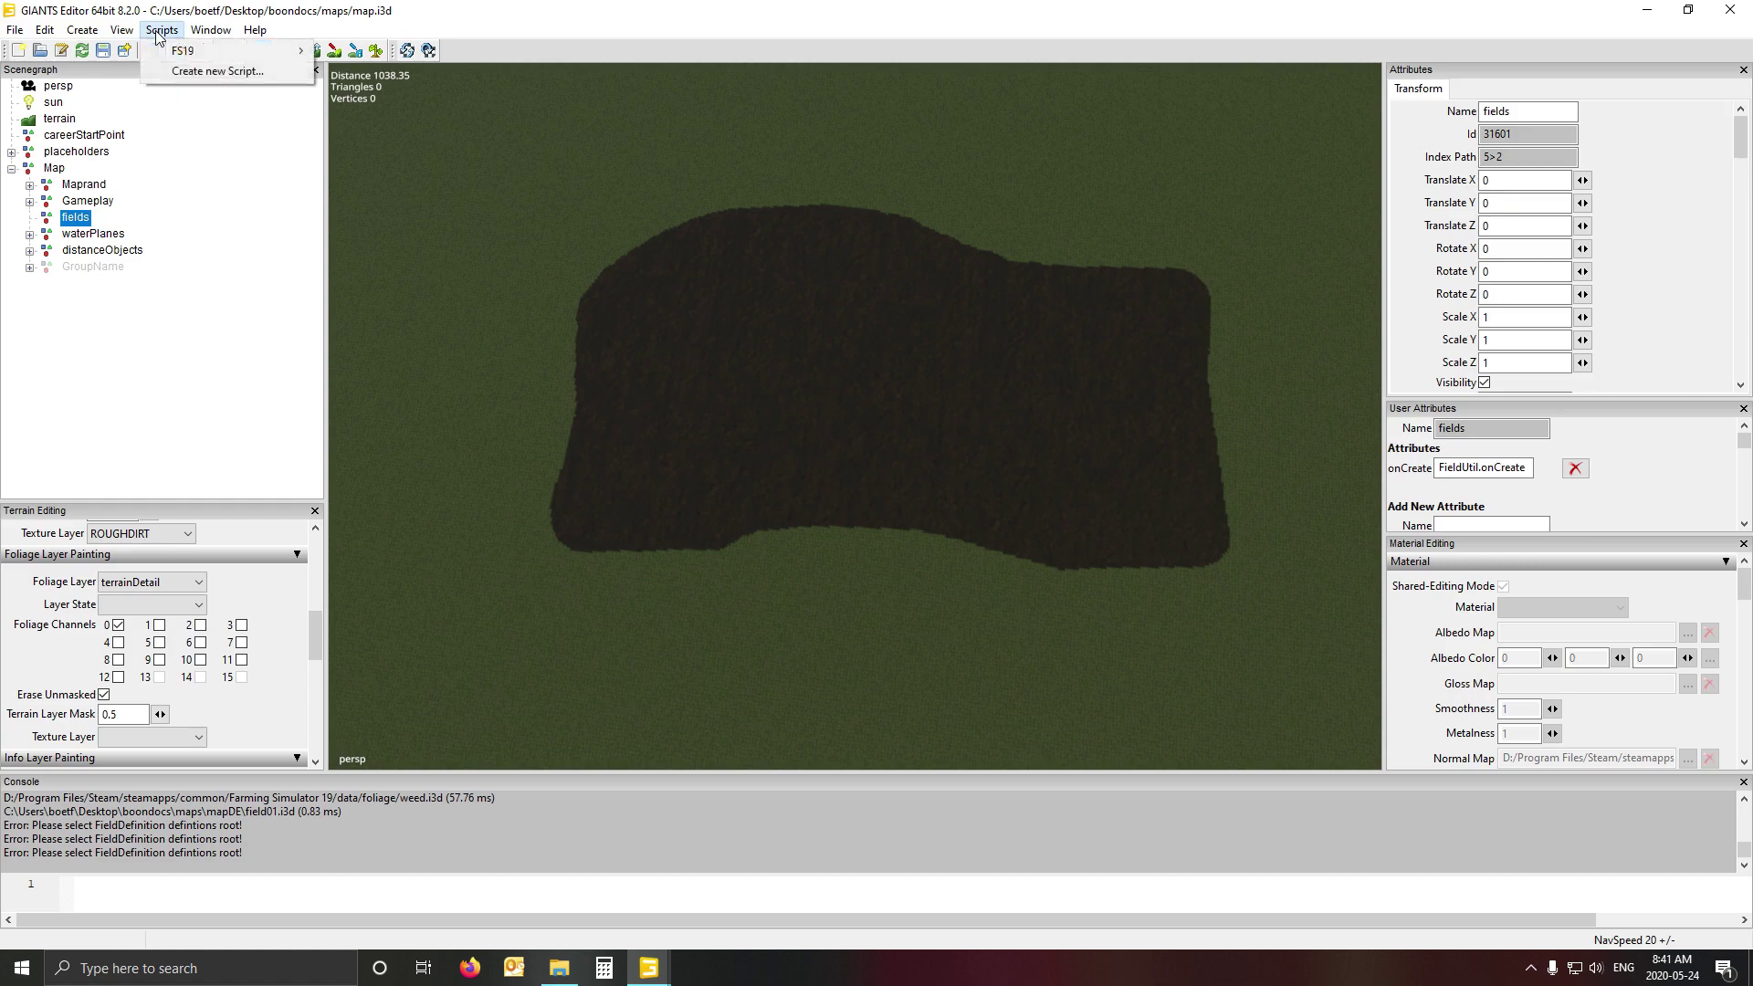
{"action": "mouse_move", "coordinate": [173, 55]}
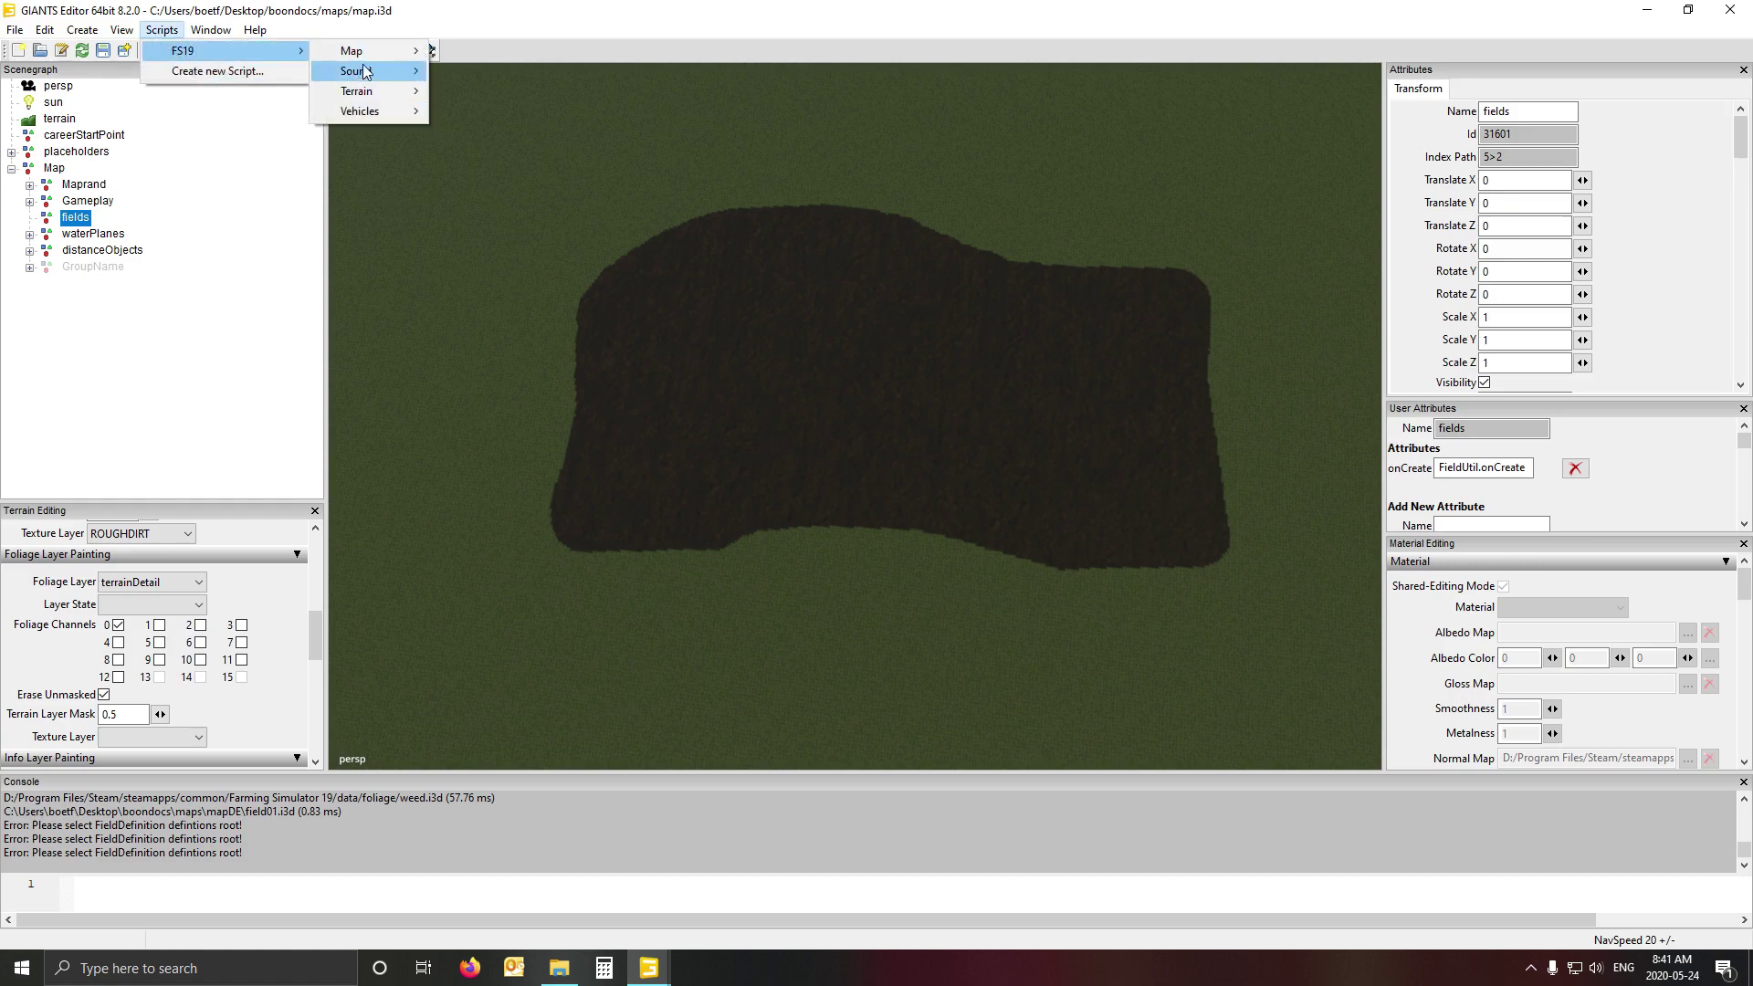
{"action": "mouse_move", "coordinate": [402, 57]}
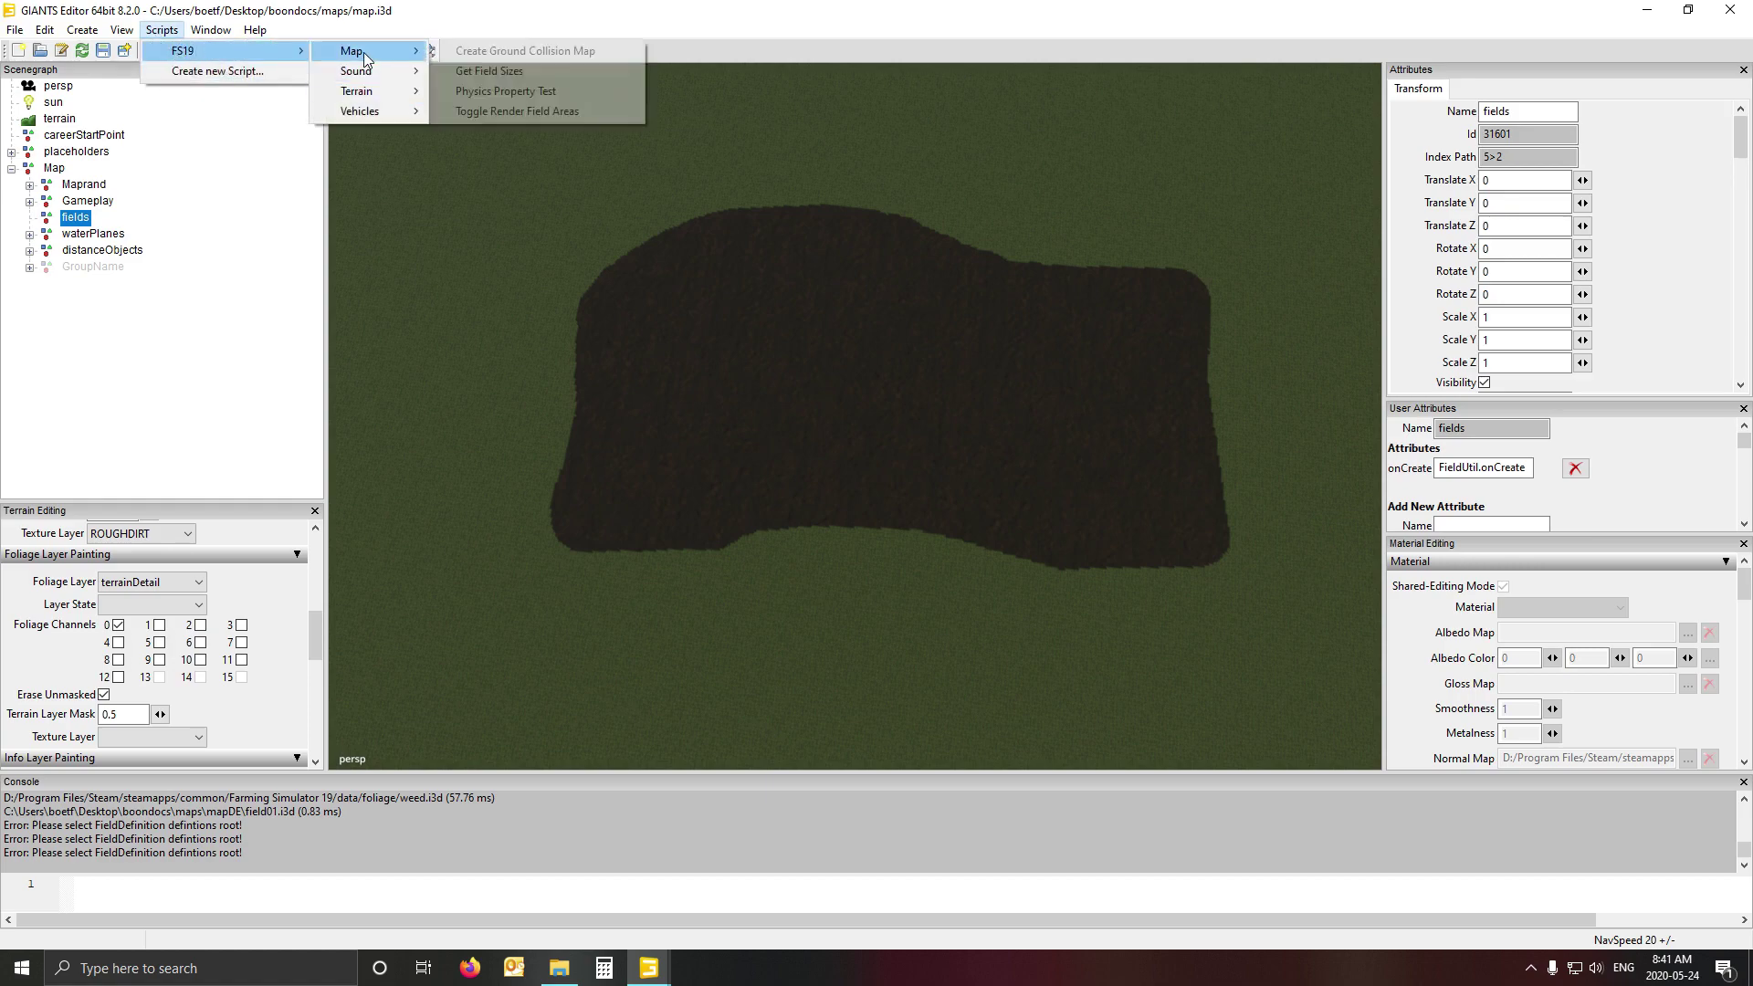
{"action": "left_click", "coordinate": [505, 112]}
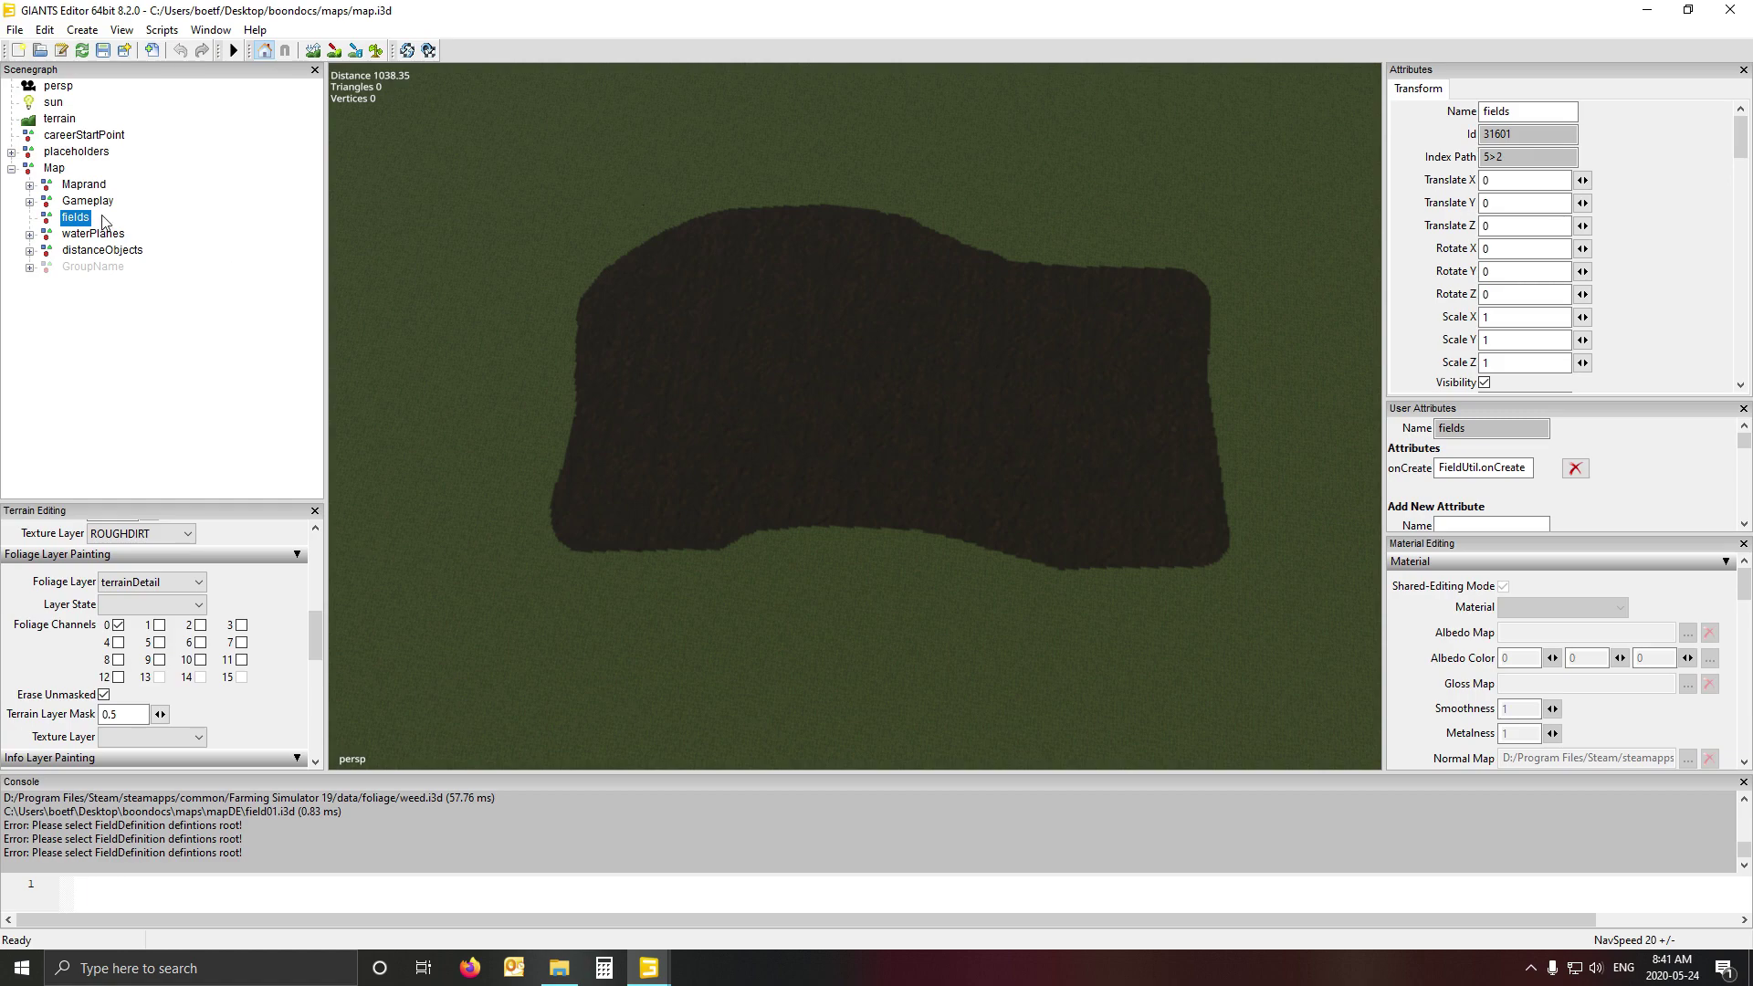
- Switch to the mapUS.i3d editor window and expand the whole scenegraph, keeping mapBoundaries and tourIcons collapsed so the fields hierarchy is accessible
{"action": "left_click", "coordinate": [649, 968]}
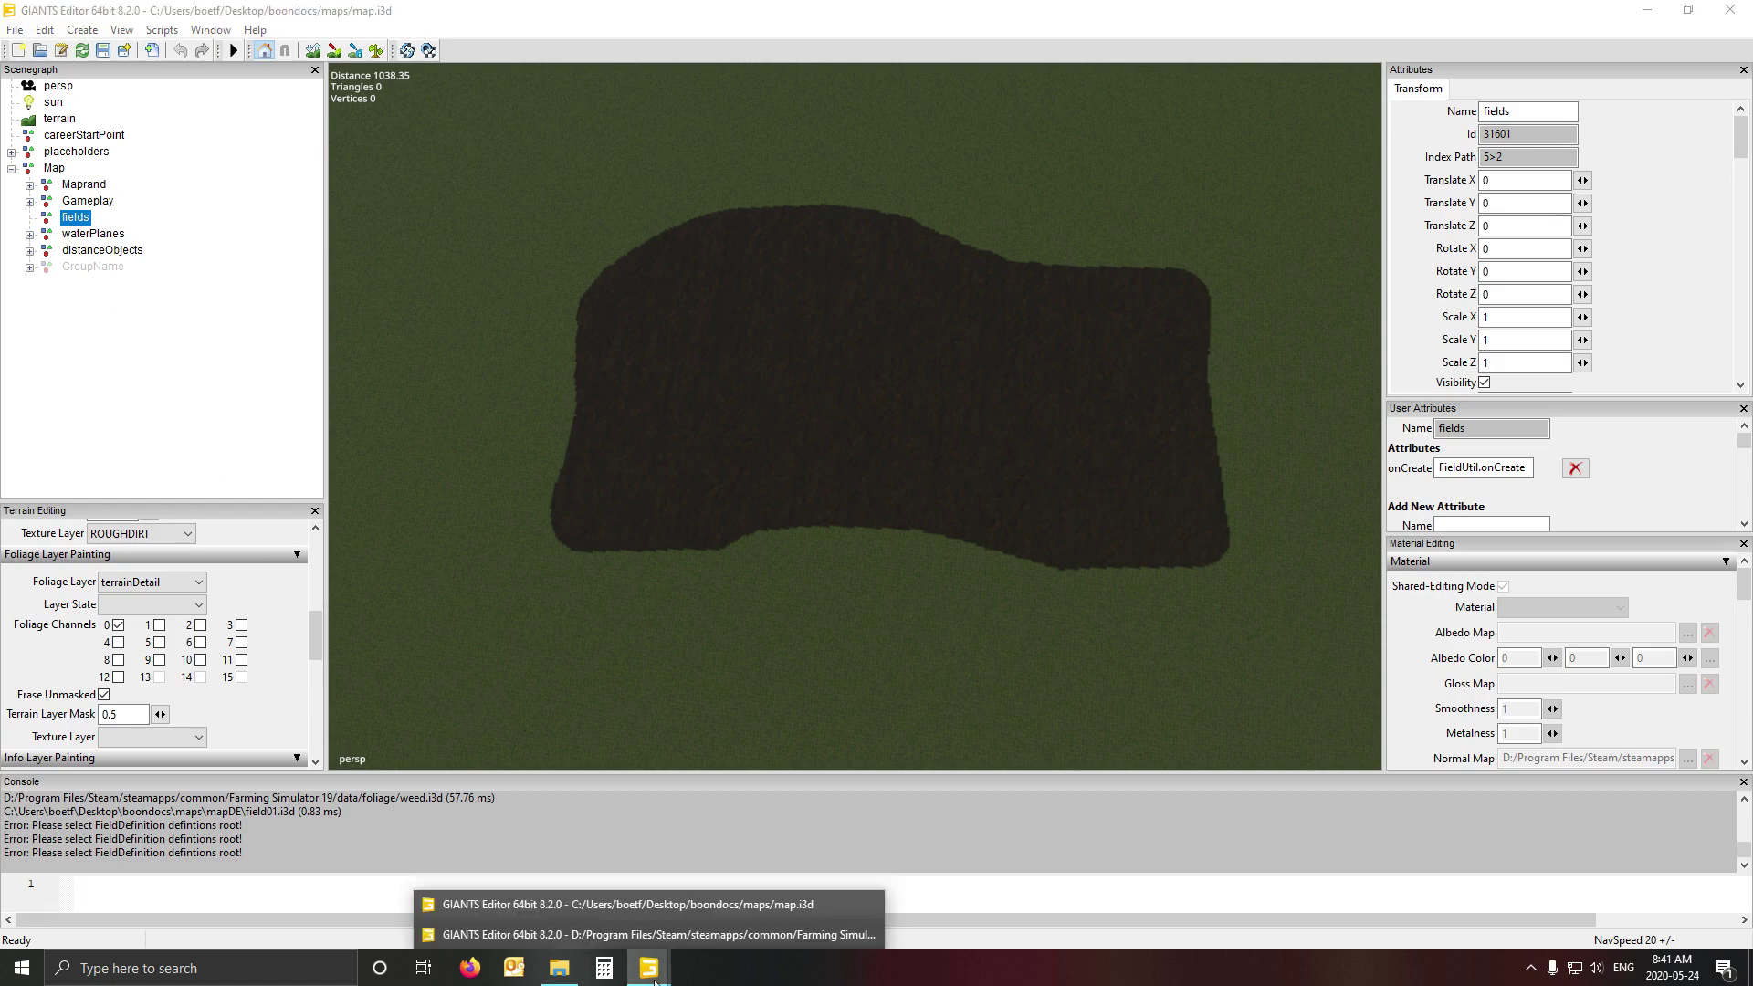
{"action": "left_click", "coordinate": [661, 939]}
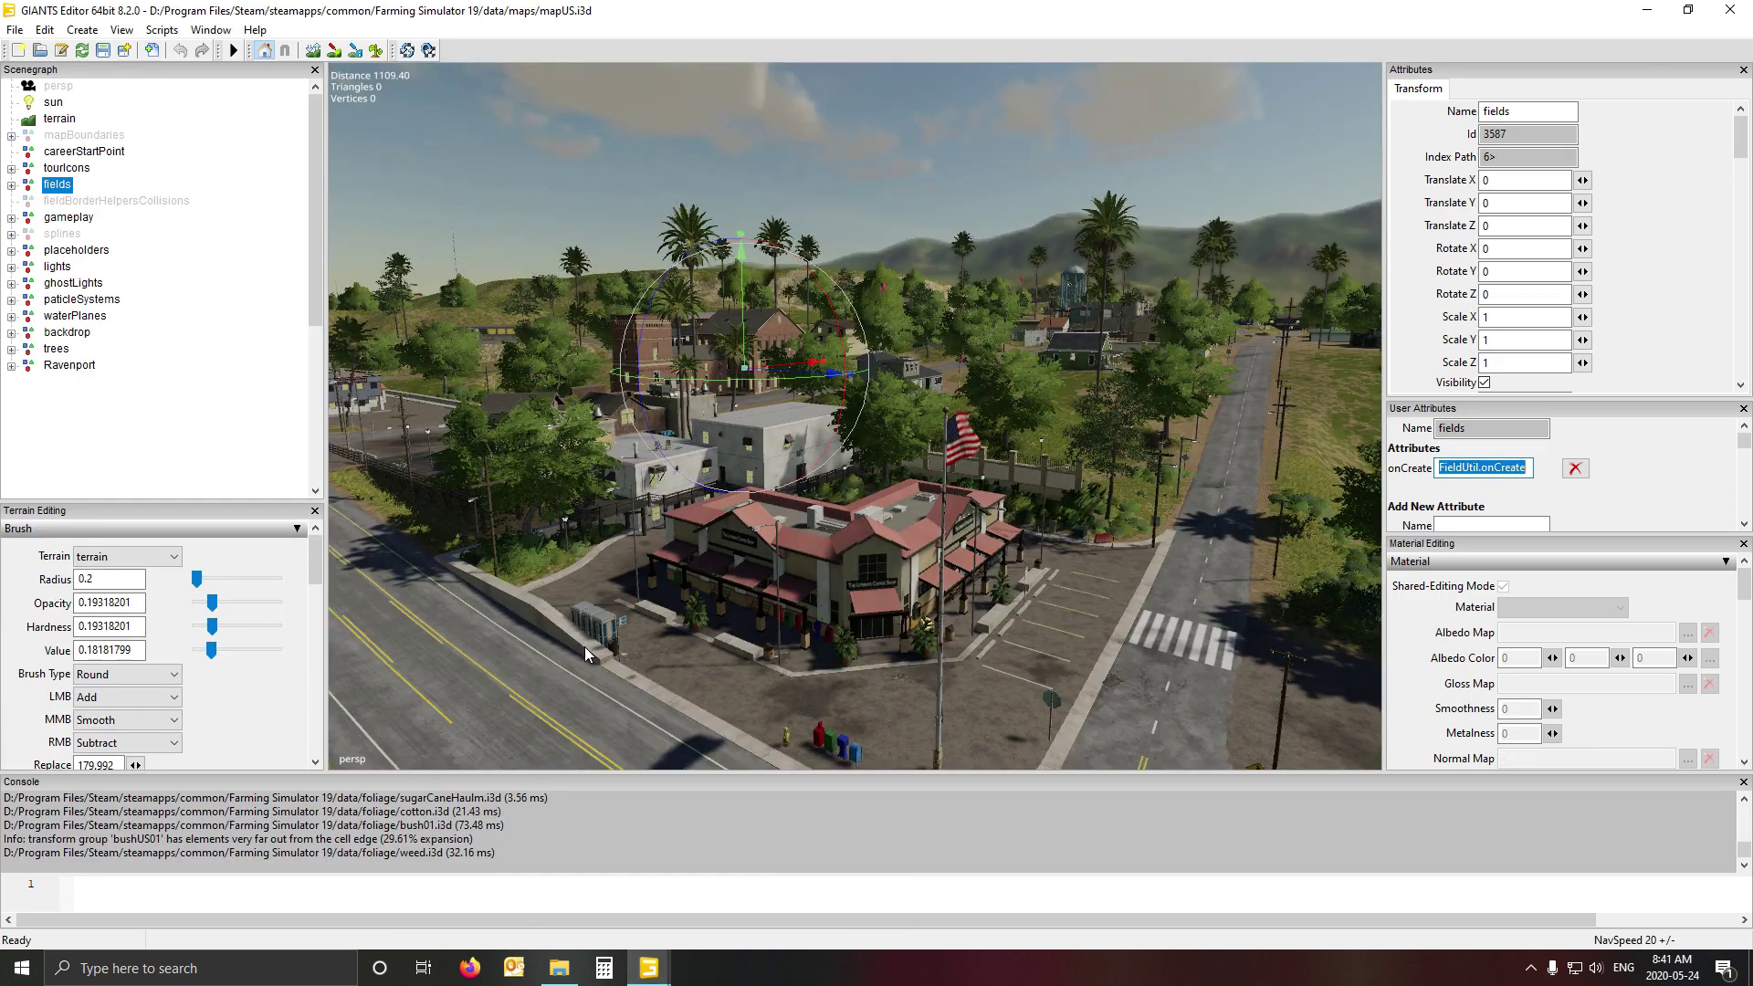
{"action": "left_click", "coordinate": [10, 185]}
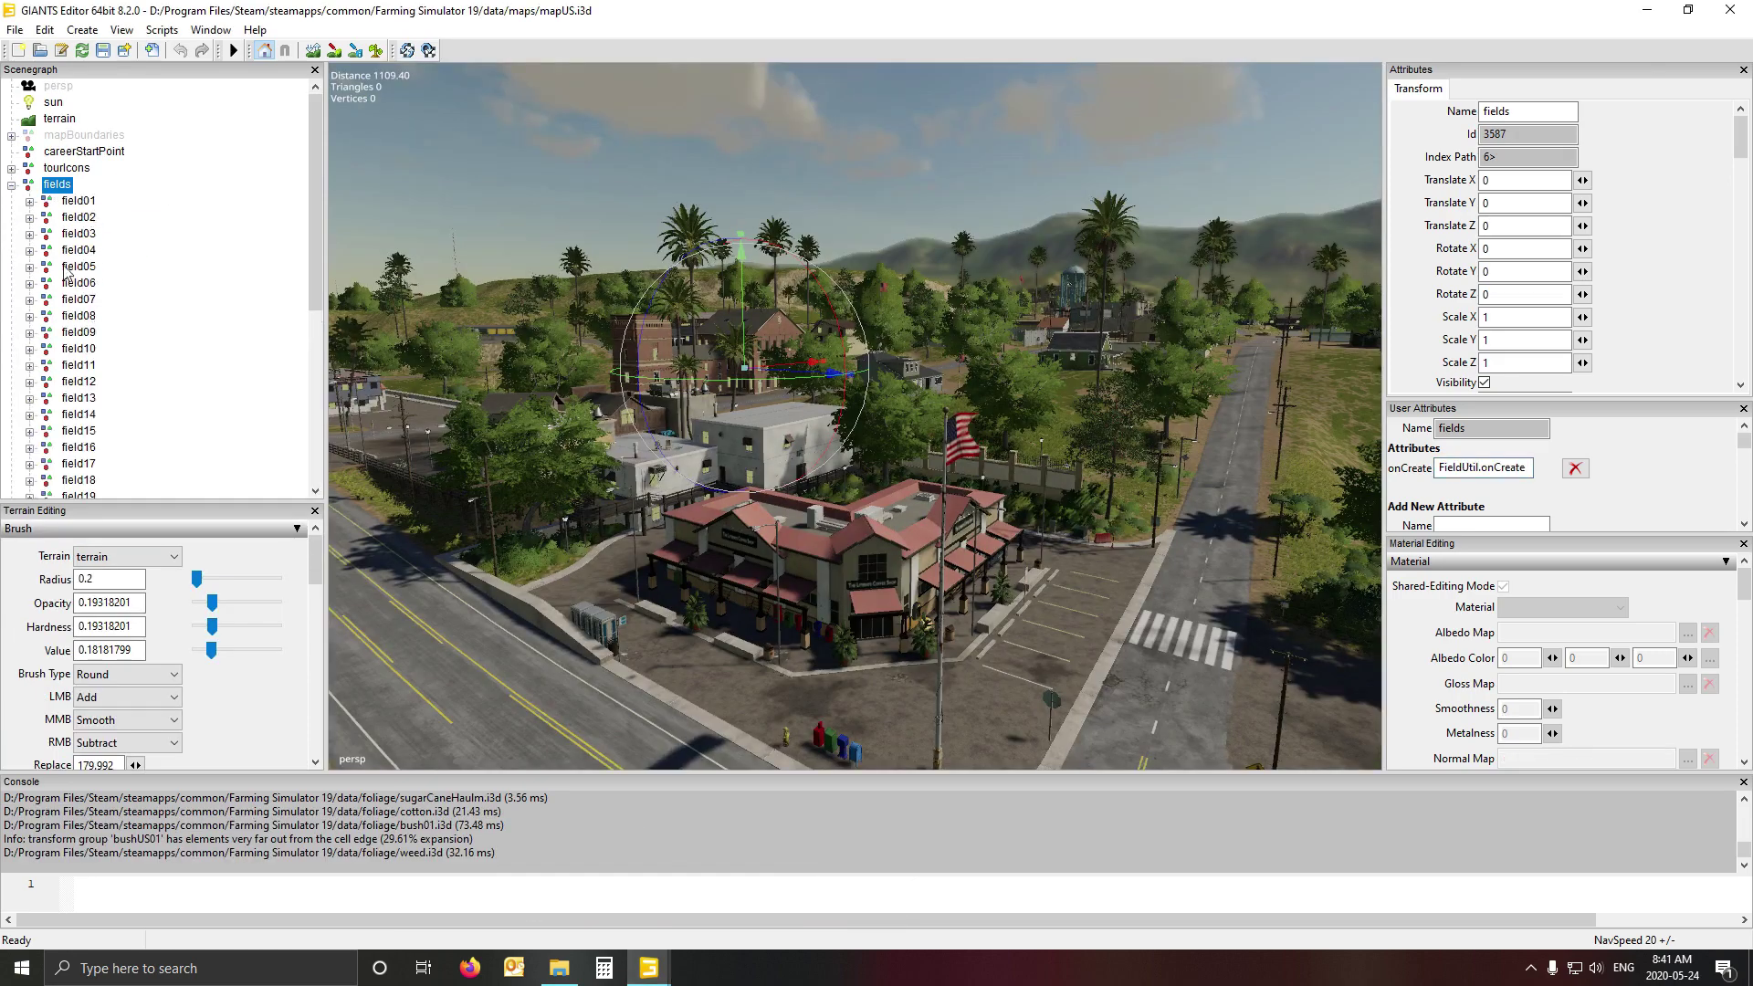
{"action": "right_click", "coordinate": [206, 181]}
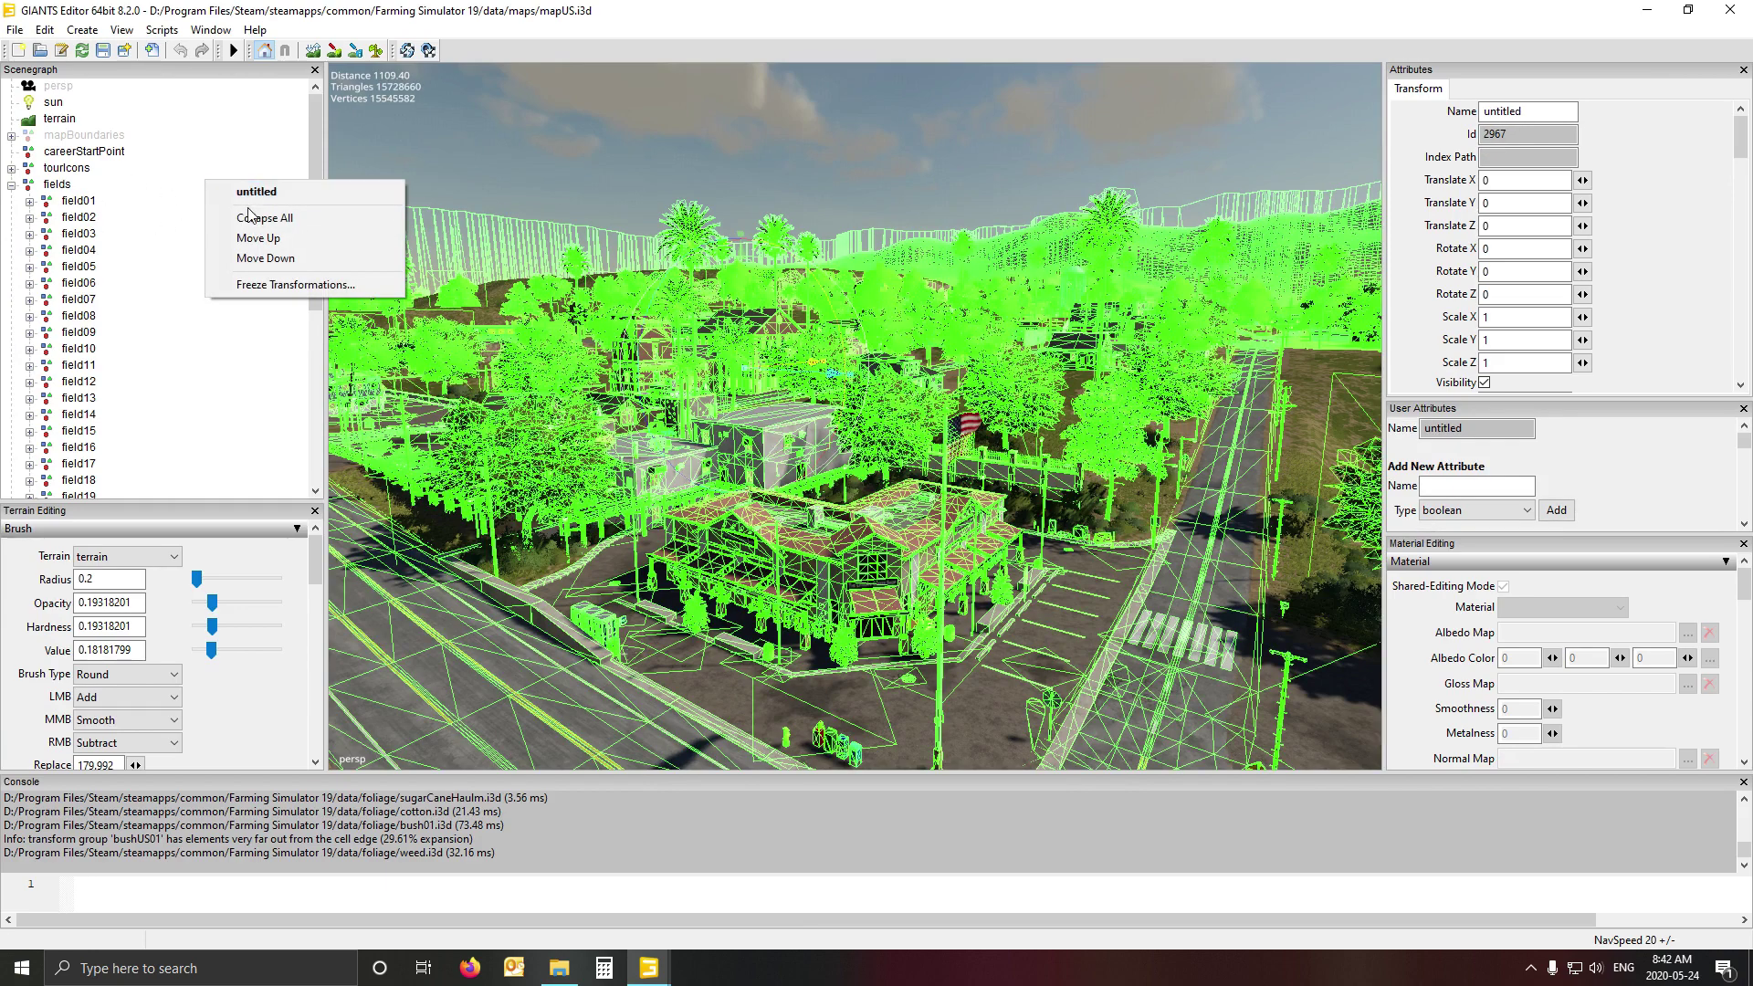
{"action": "left_click", "coordinate": [244, 218]}
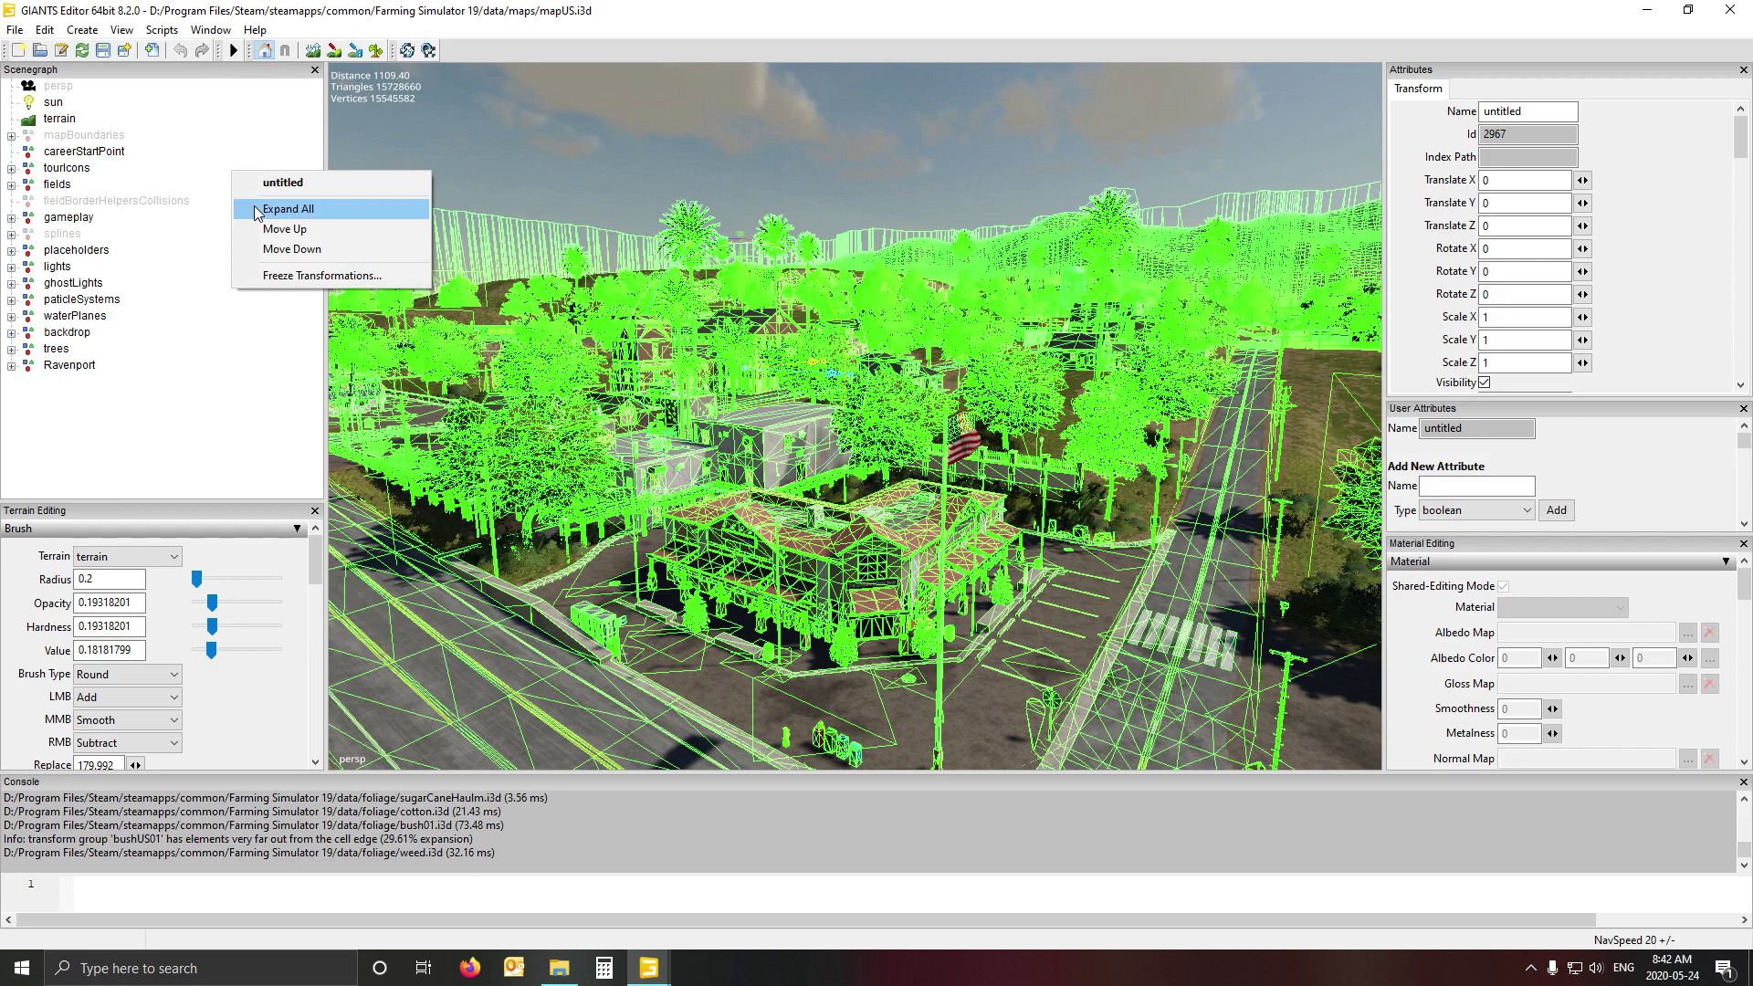
{"action": "left_click", "coordinate": [256, 212]}
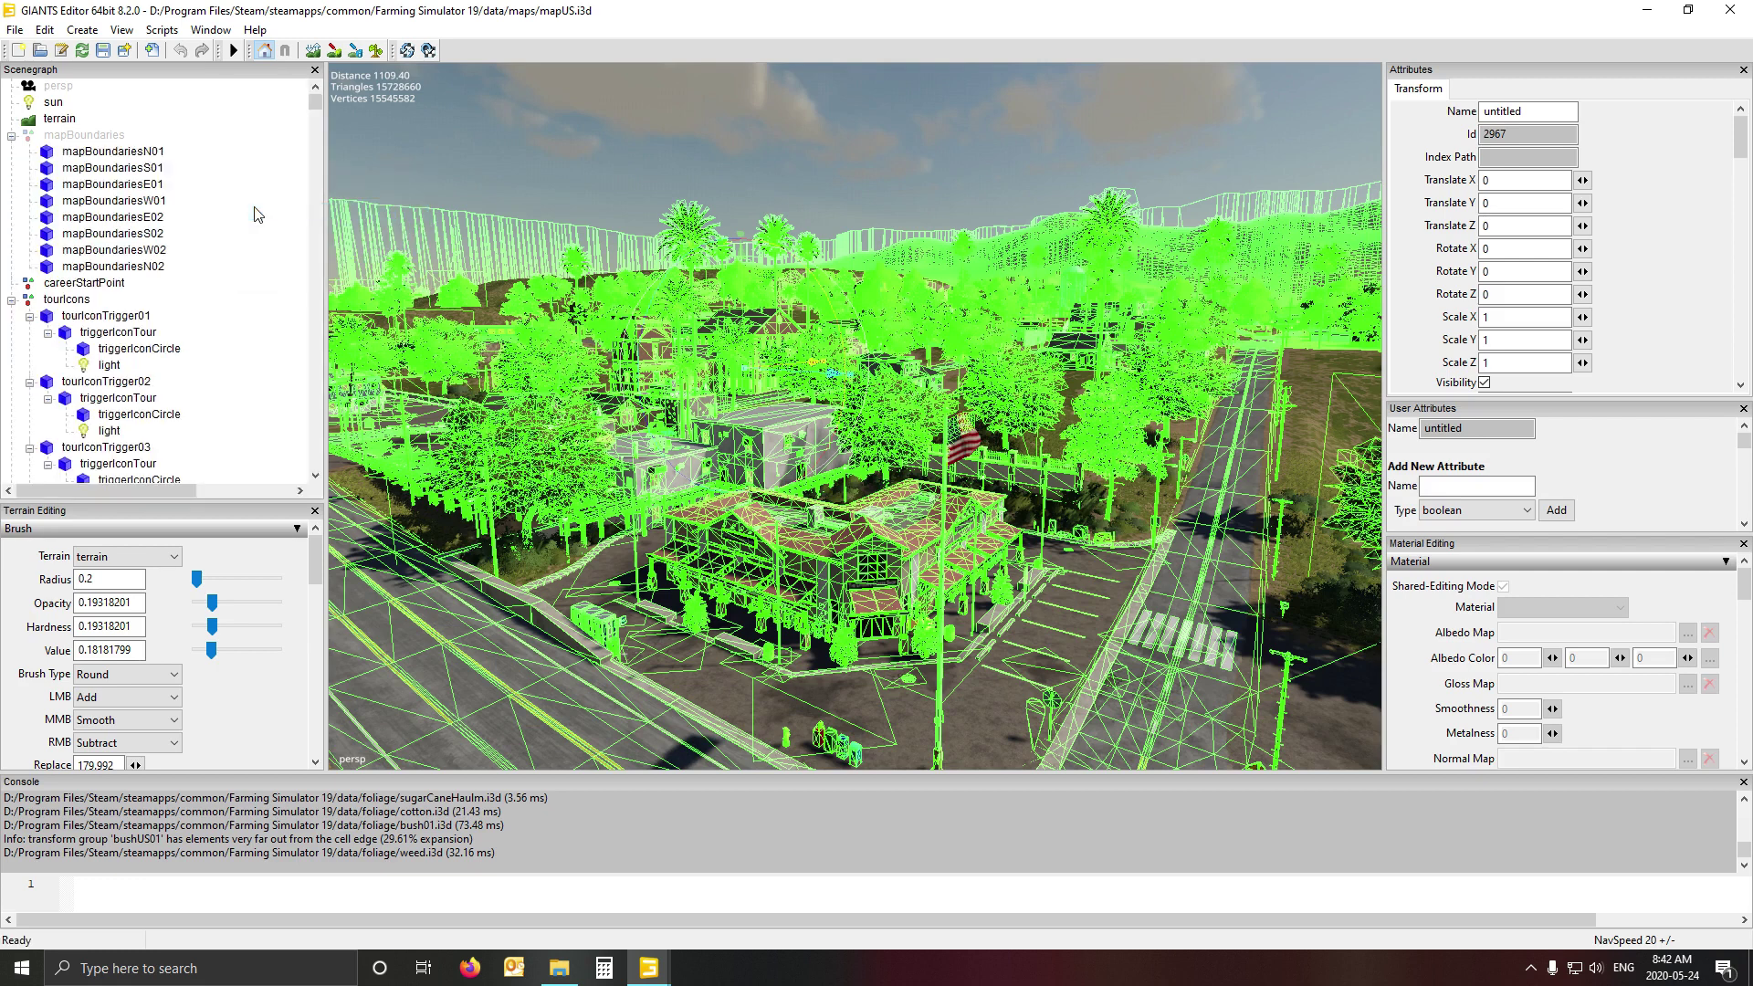
{"action": "left_click", "coordinate": [11, 136]}
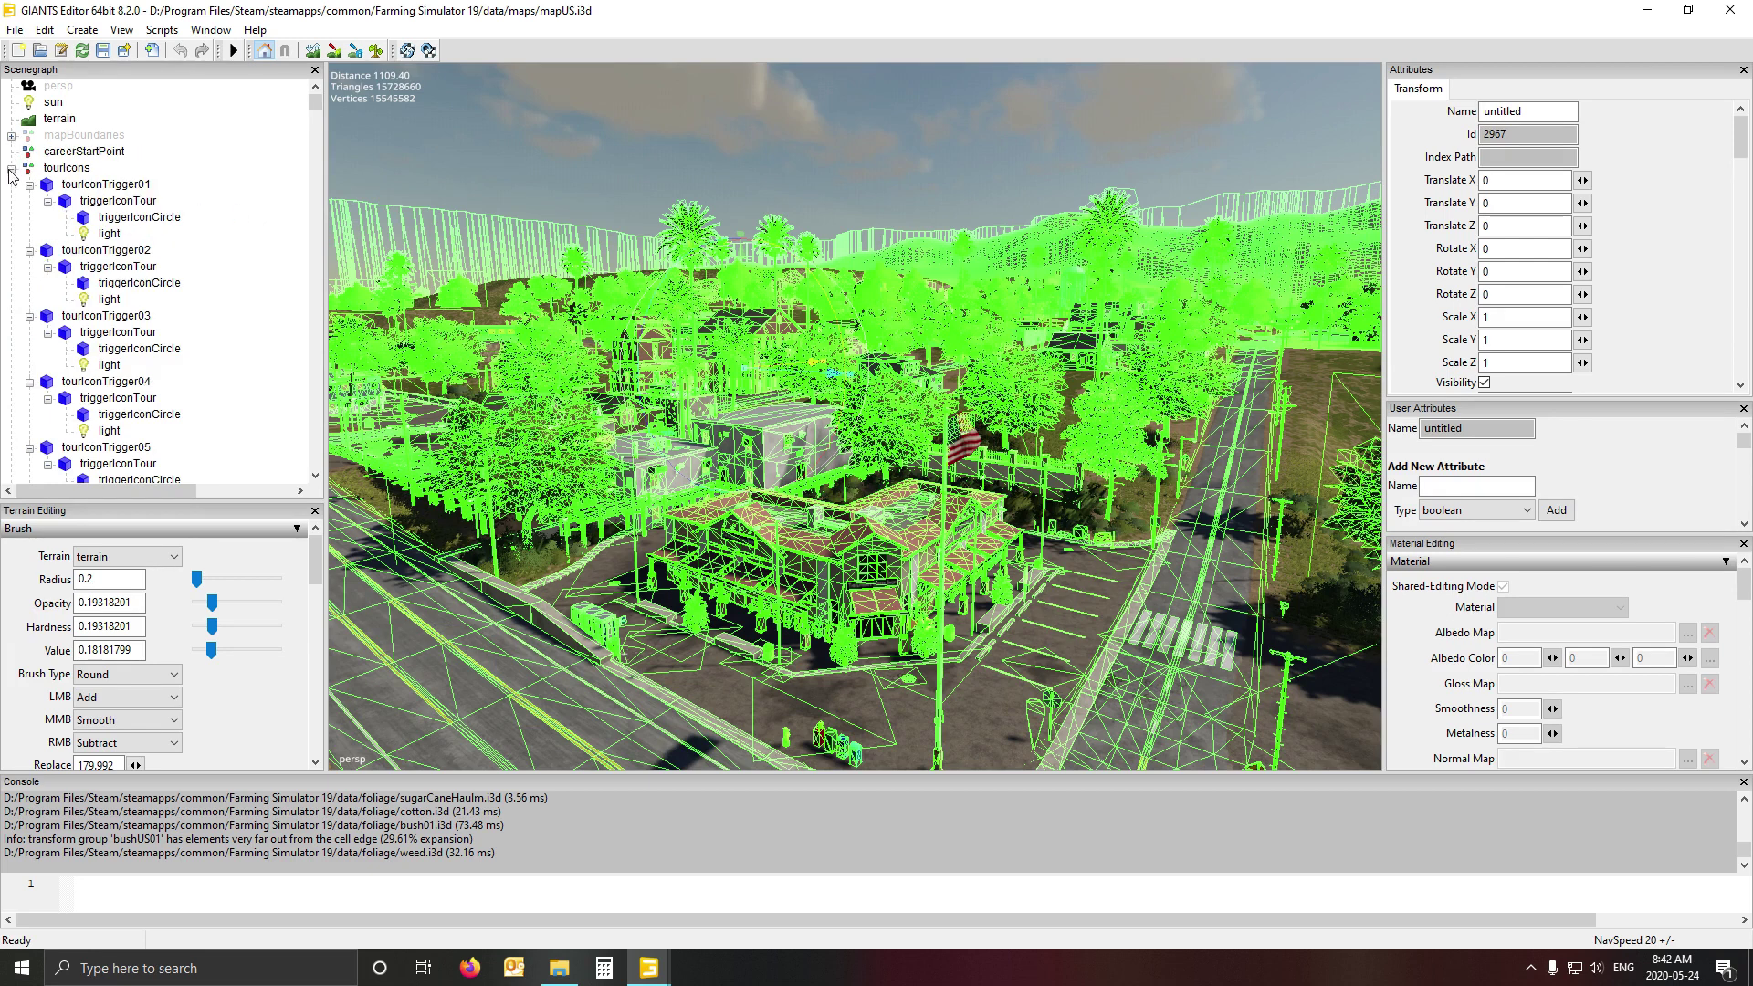
{"action": "left_click", "coordinate": [11, 168]}
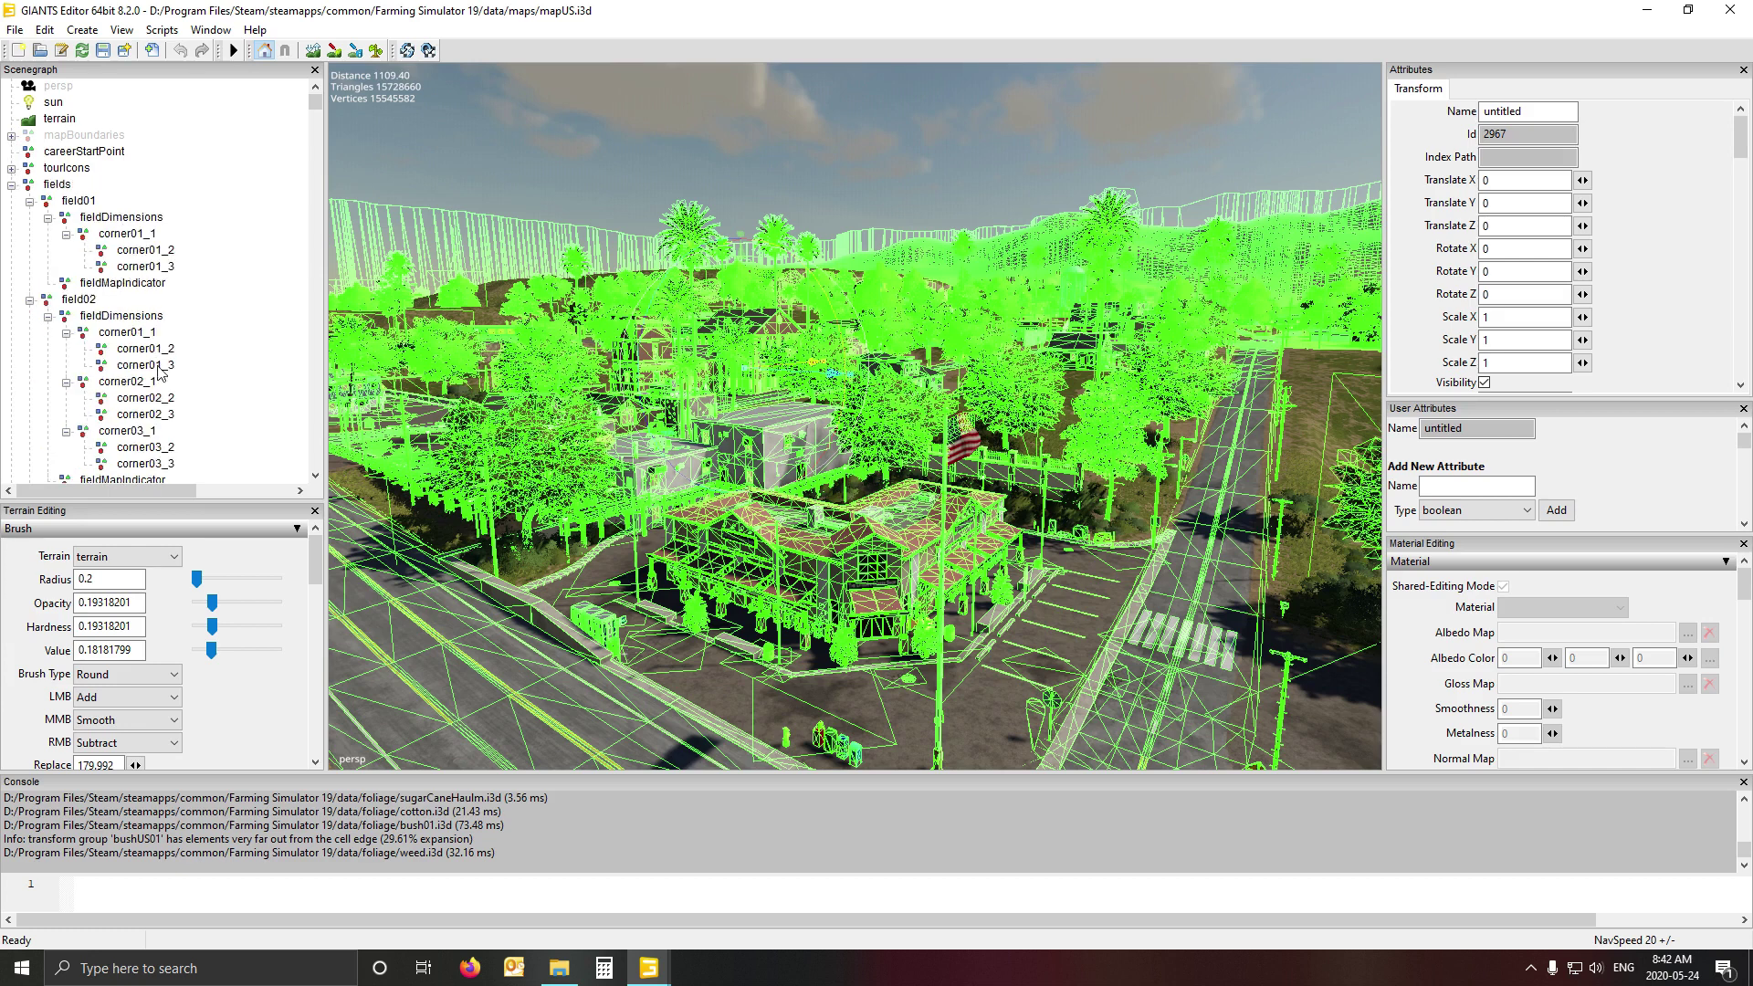
- Examine the fieldDimensions corners of the individual mapUS fields to find a field with many corner sets
{"action": "scroll", "coordinate": [127, 331], "scroll_direction": "down", "scroll_amount": 5}
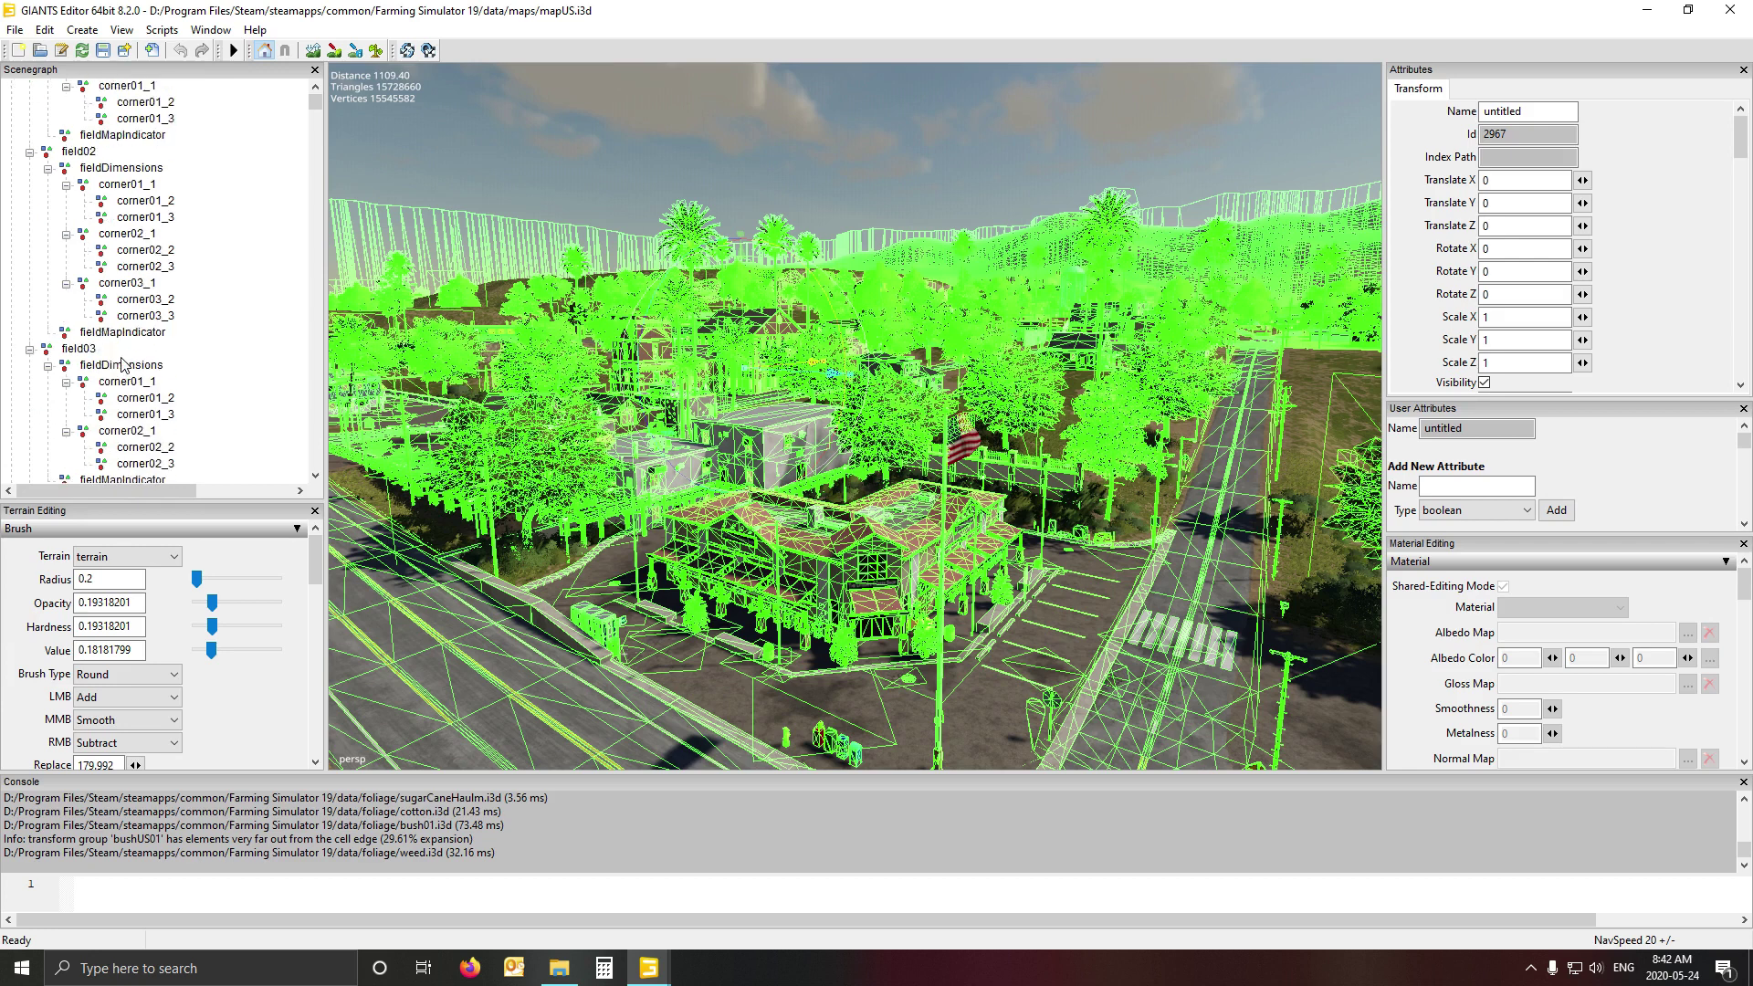
{"action": "scroll", "coordinate": [131, 403], "scroll_direction": "down", "scroll_amount": 5}
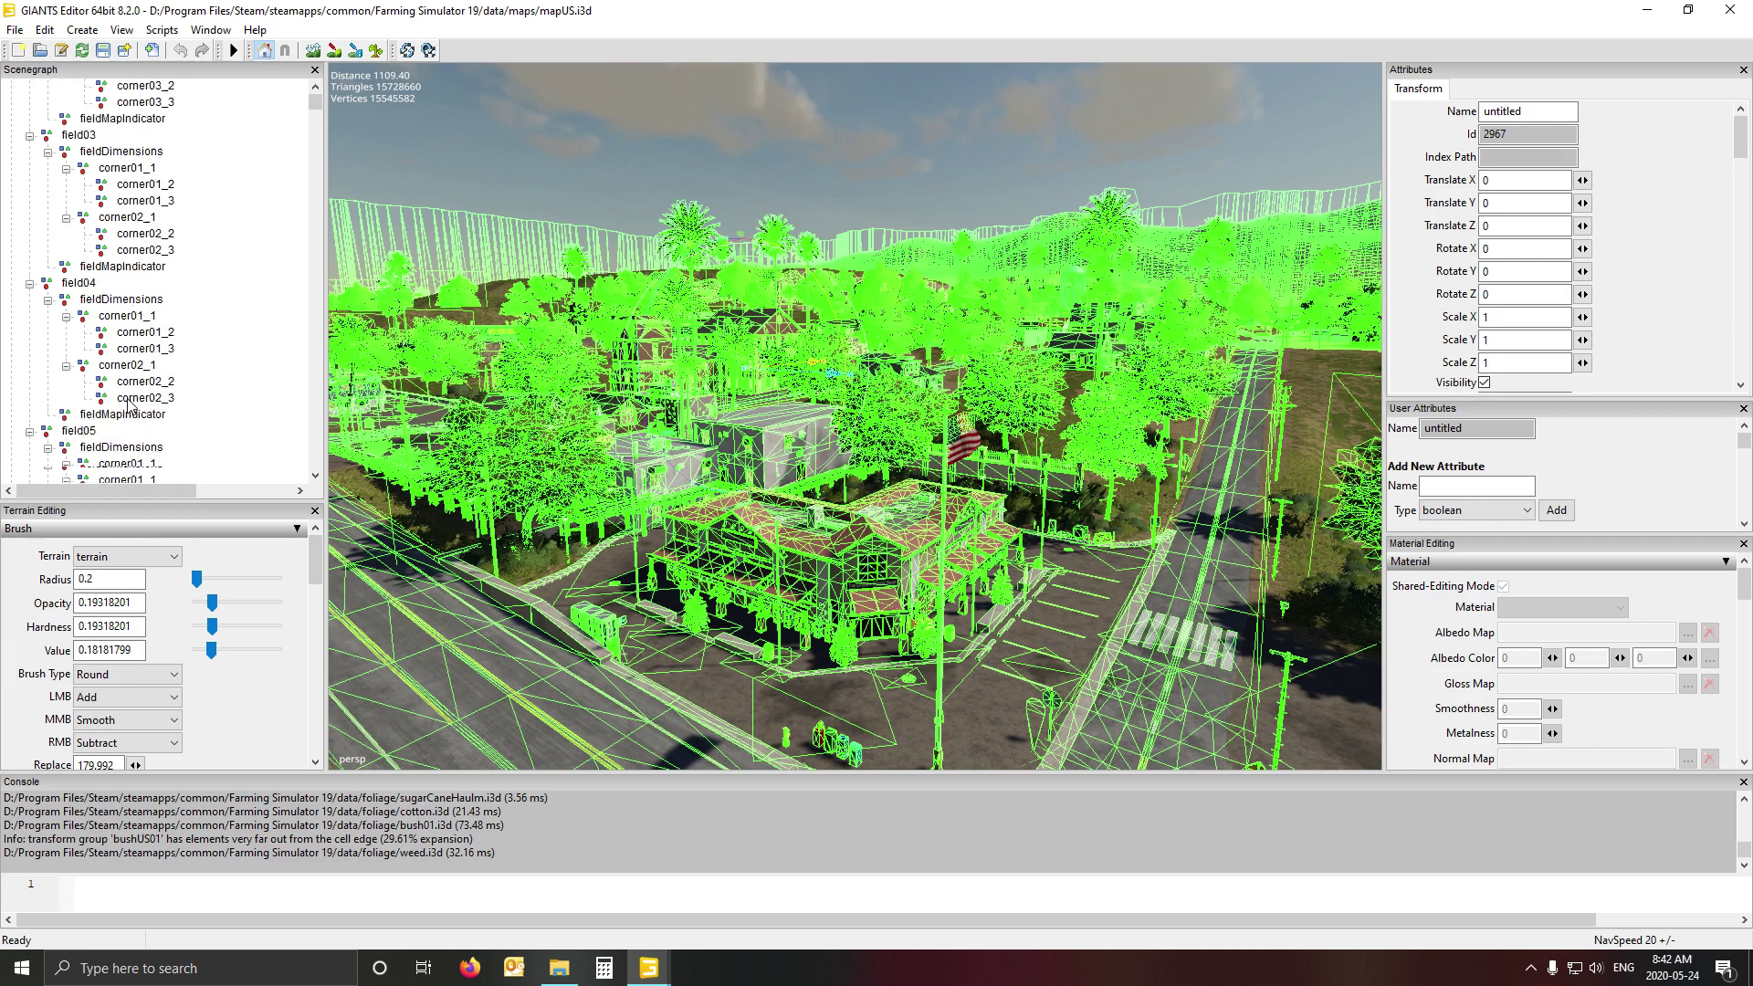
{"action": "scroll", "coordinate": [130, 403], "scroll_direction": "down", "scroll_amount": 8}
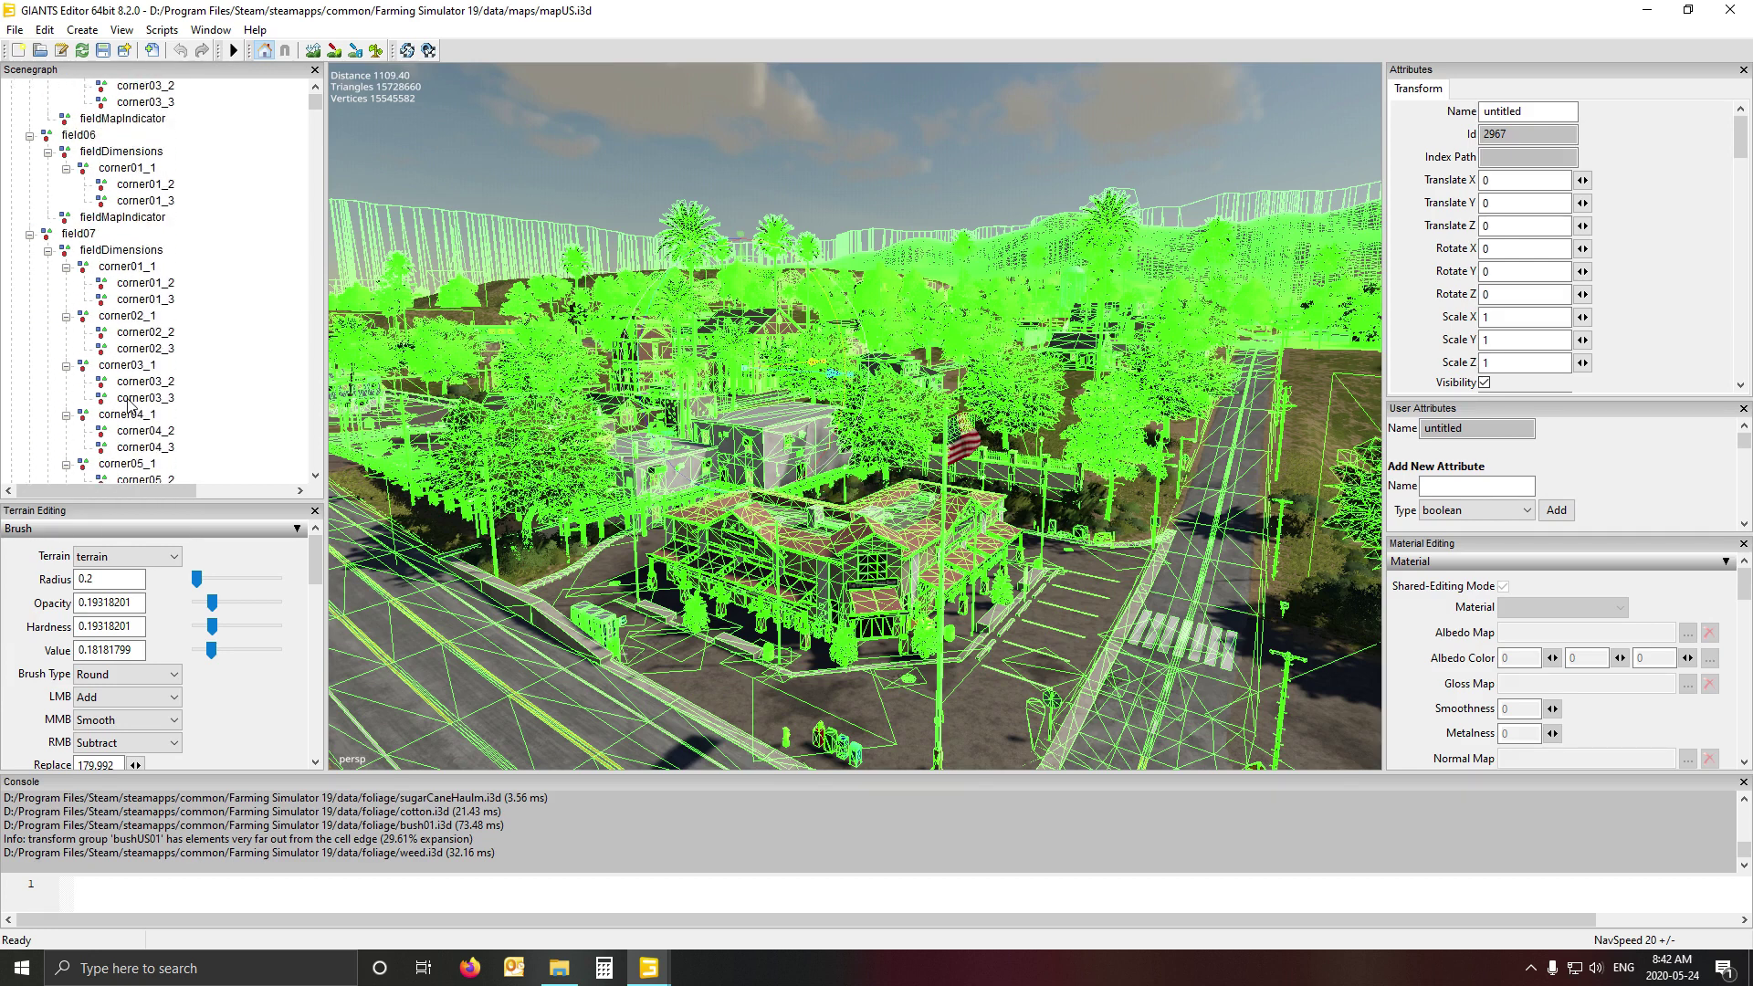
{"action": "scroll", "coordinate": [131, 402], "scroll_direction": "down", "scroll_amount": 4}
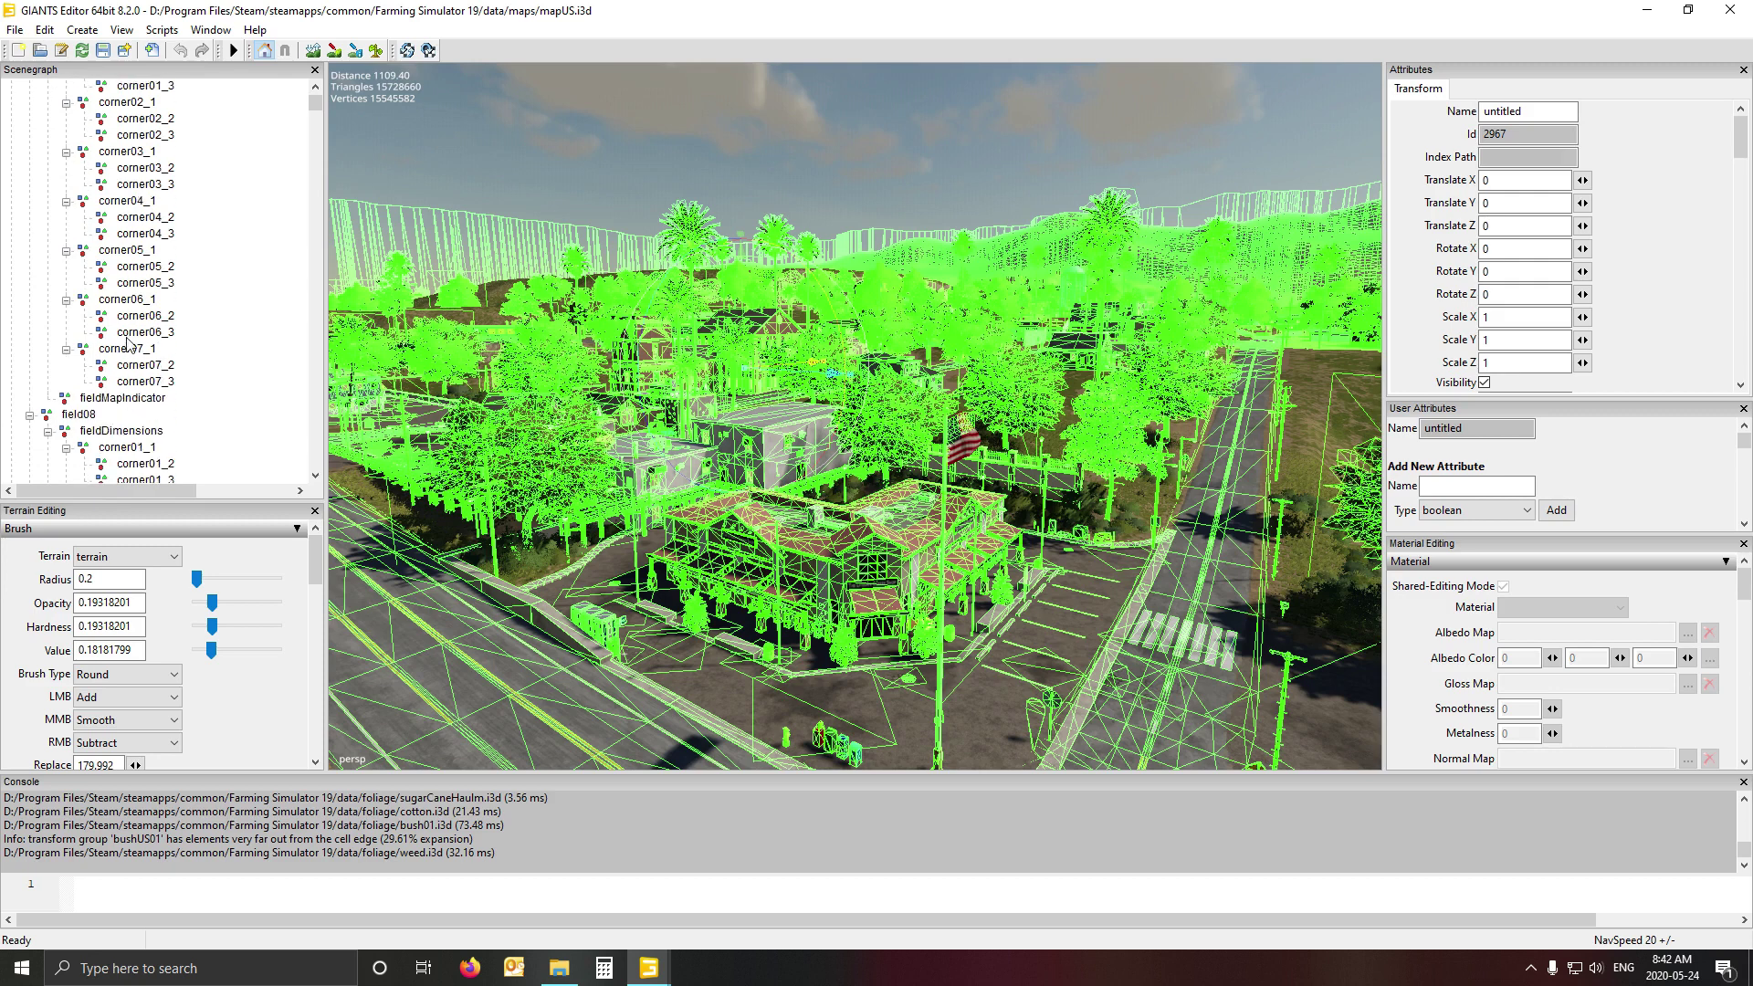
{"action": "scroll", "coordinate": [178, 377], "scroll_direction": "down", "scroll_amount": 4}
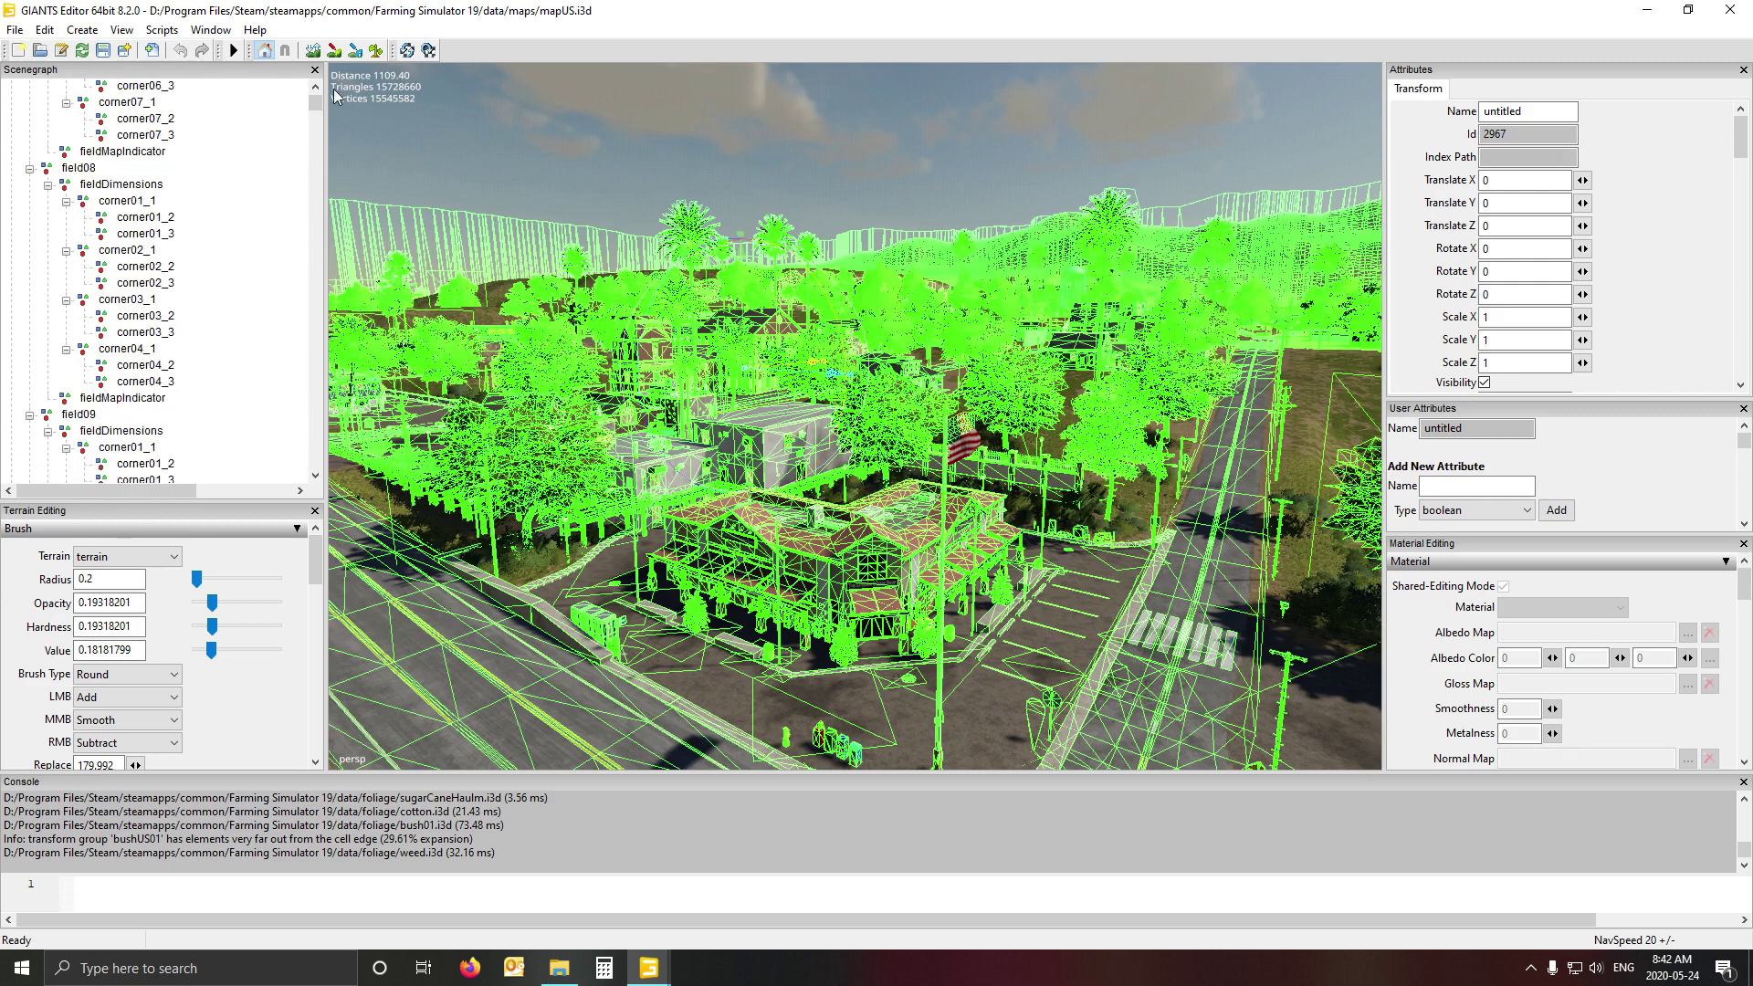
{"action": "left_click_drag", "start_coordinate": [320, 99], "coordinate": [321, 133]}
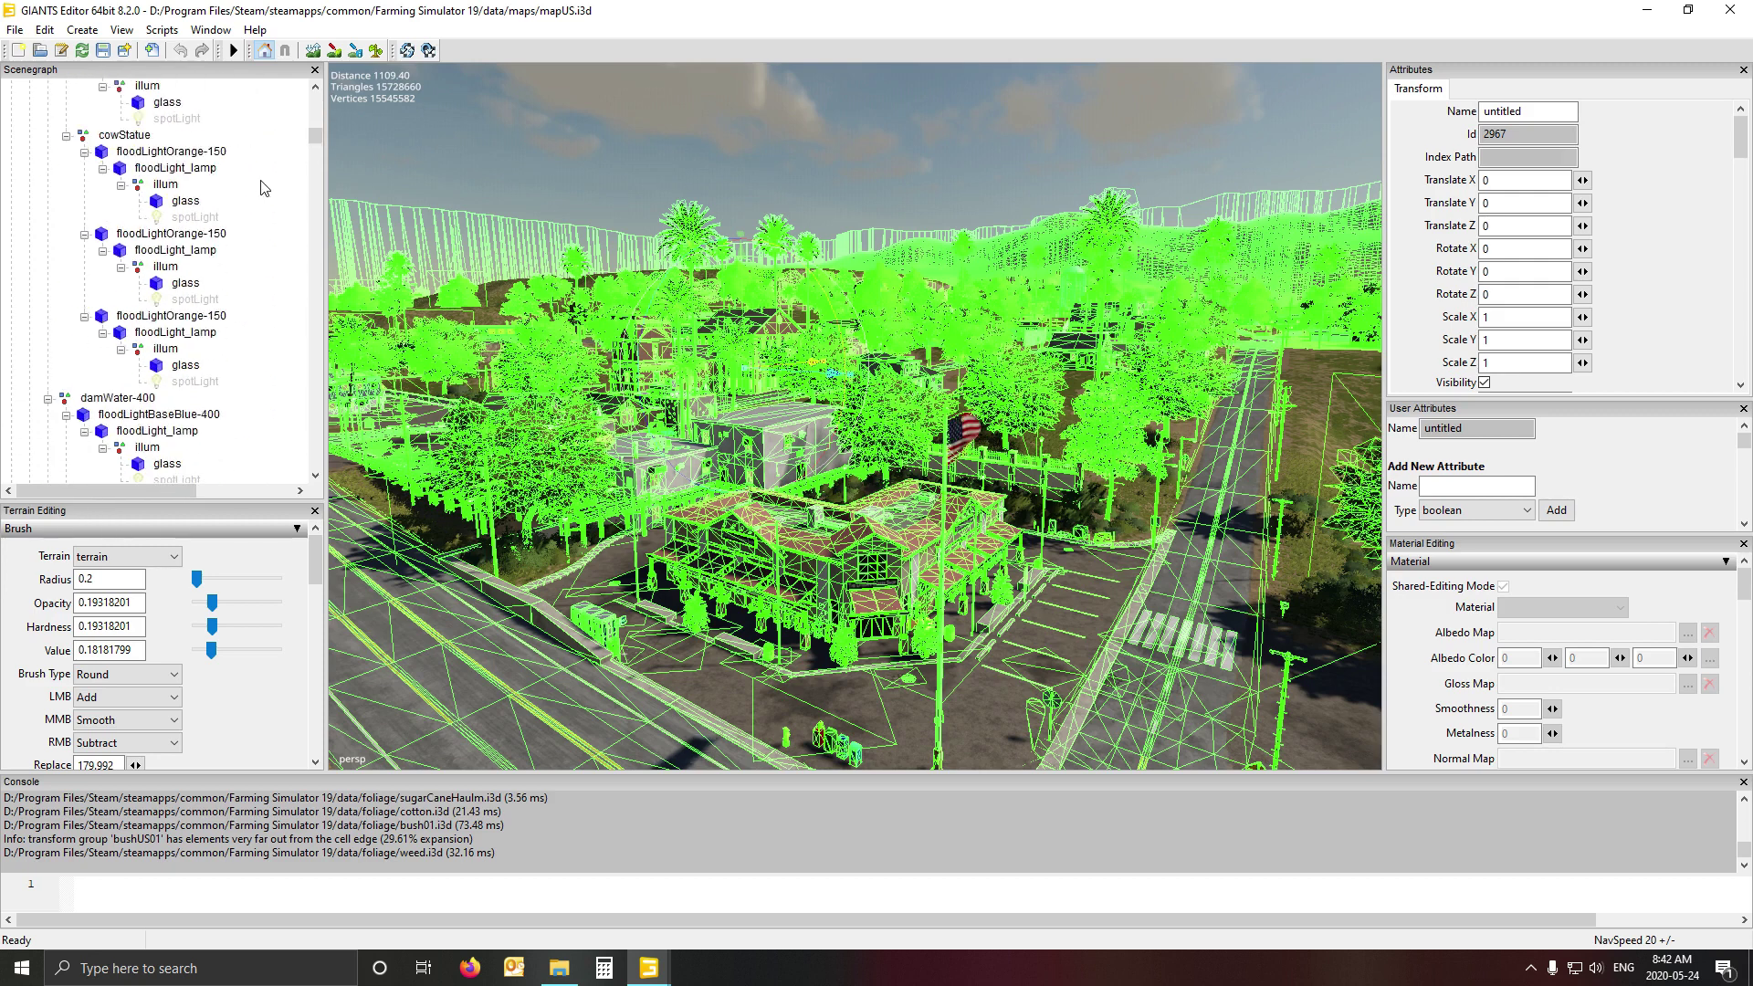
{"action": "scroll", "coordinate": [260, 181], "scroll_direction": "up", "scroll_amount": 1}
{"action": "left_click", "coordinate": [321, 119]}
{"action": "left_click", "coordinate": [320, 119]}
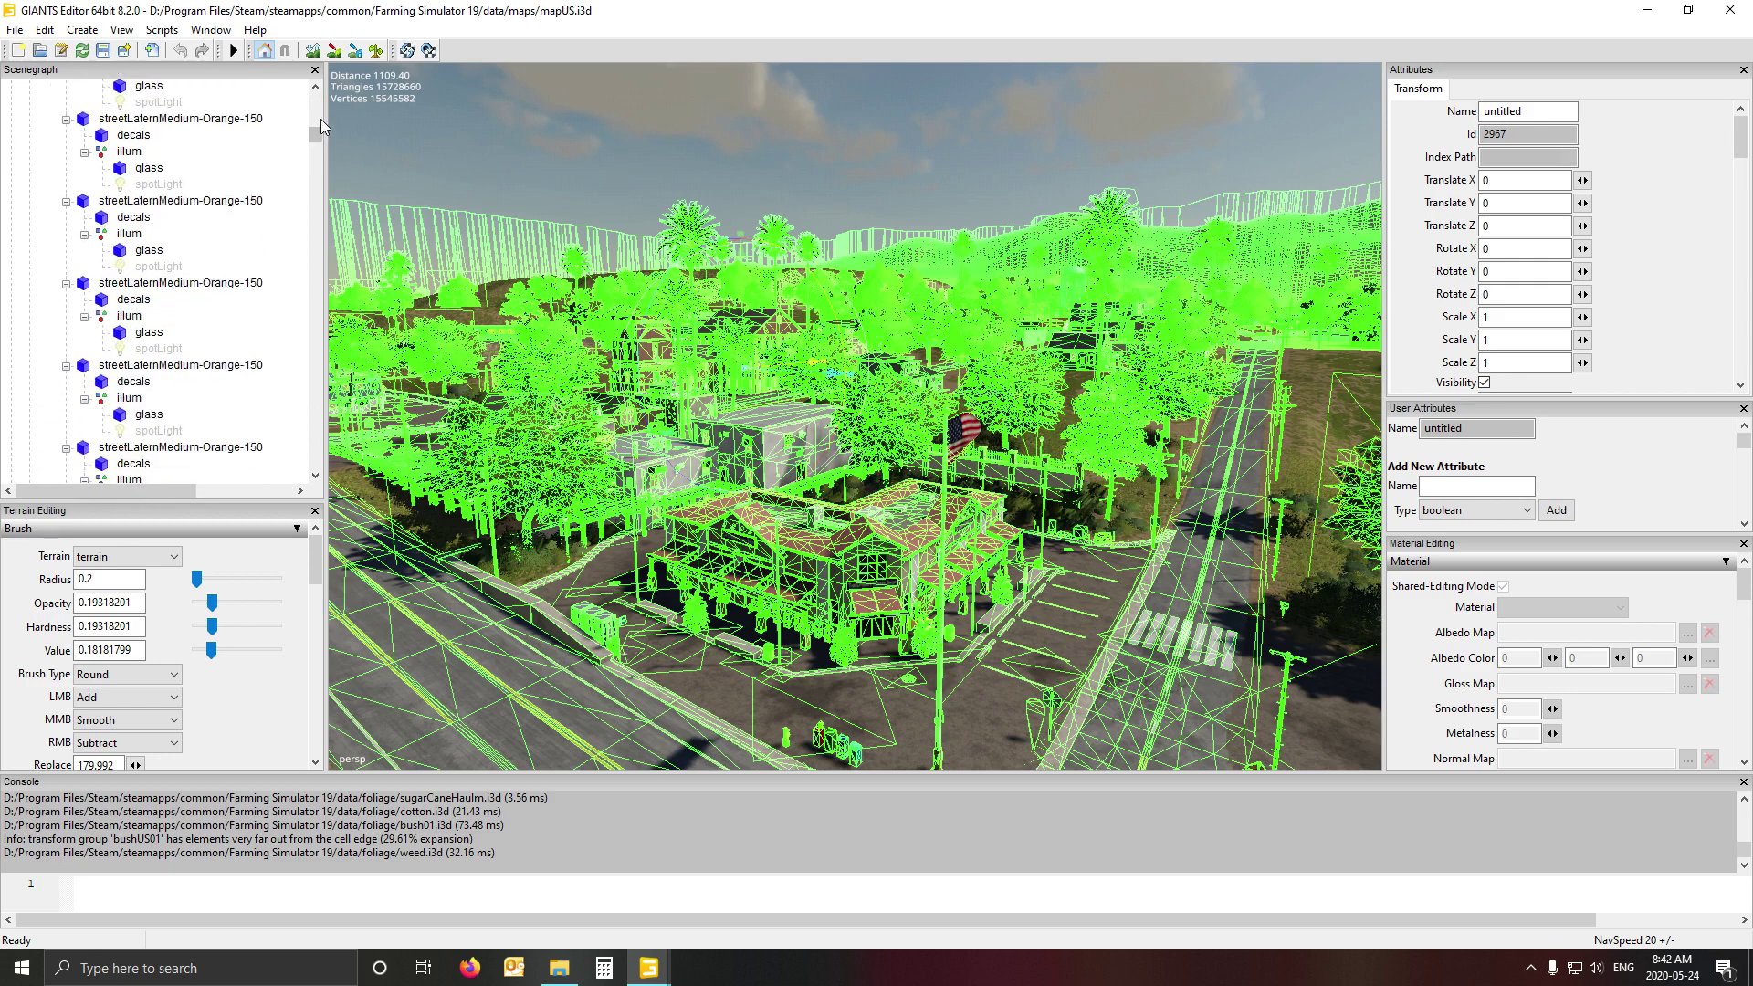
{"action": "scroll", "coordinate": [315, 113], "scroll_direction": "up", "scroll_amount": 6}
{"action": "scroll", "coordinate": [315, 107], "scroll_direction": "up", "scroll_amount": 8}
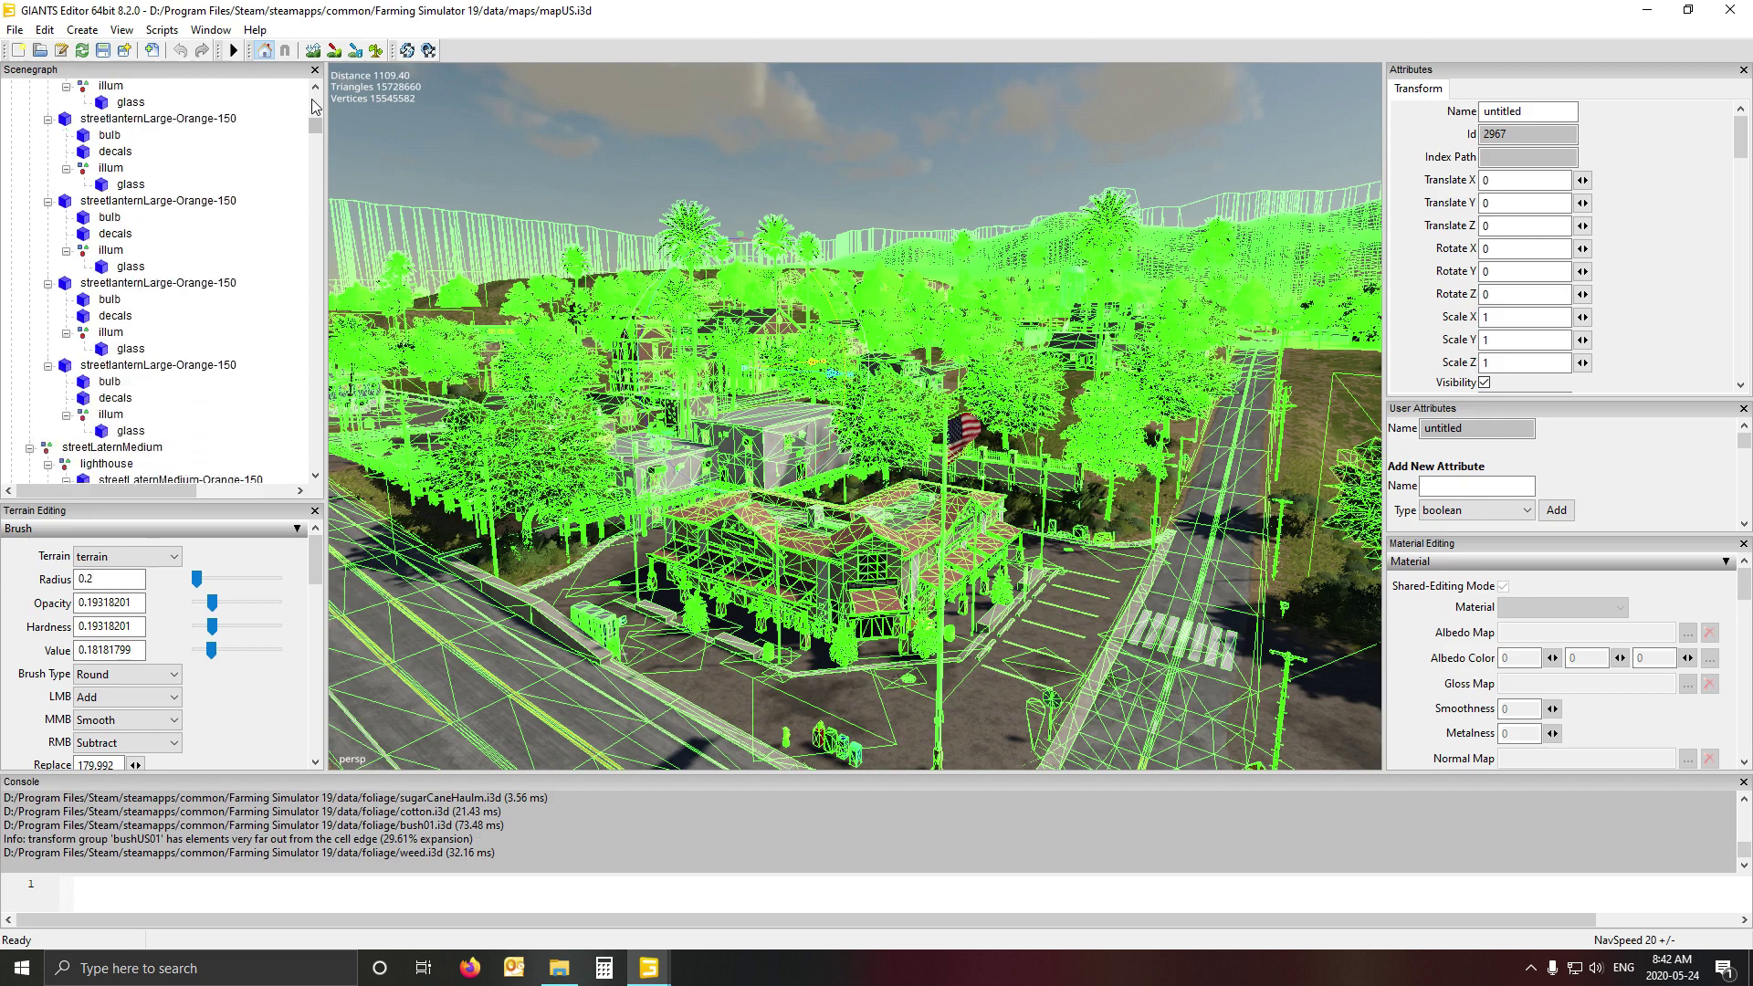
{"action": "scroll", "coordinate": [315, 106], "scroll_direction": "up", "scroll_amount": 6}
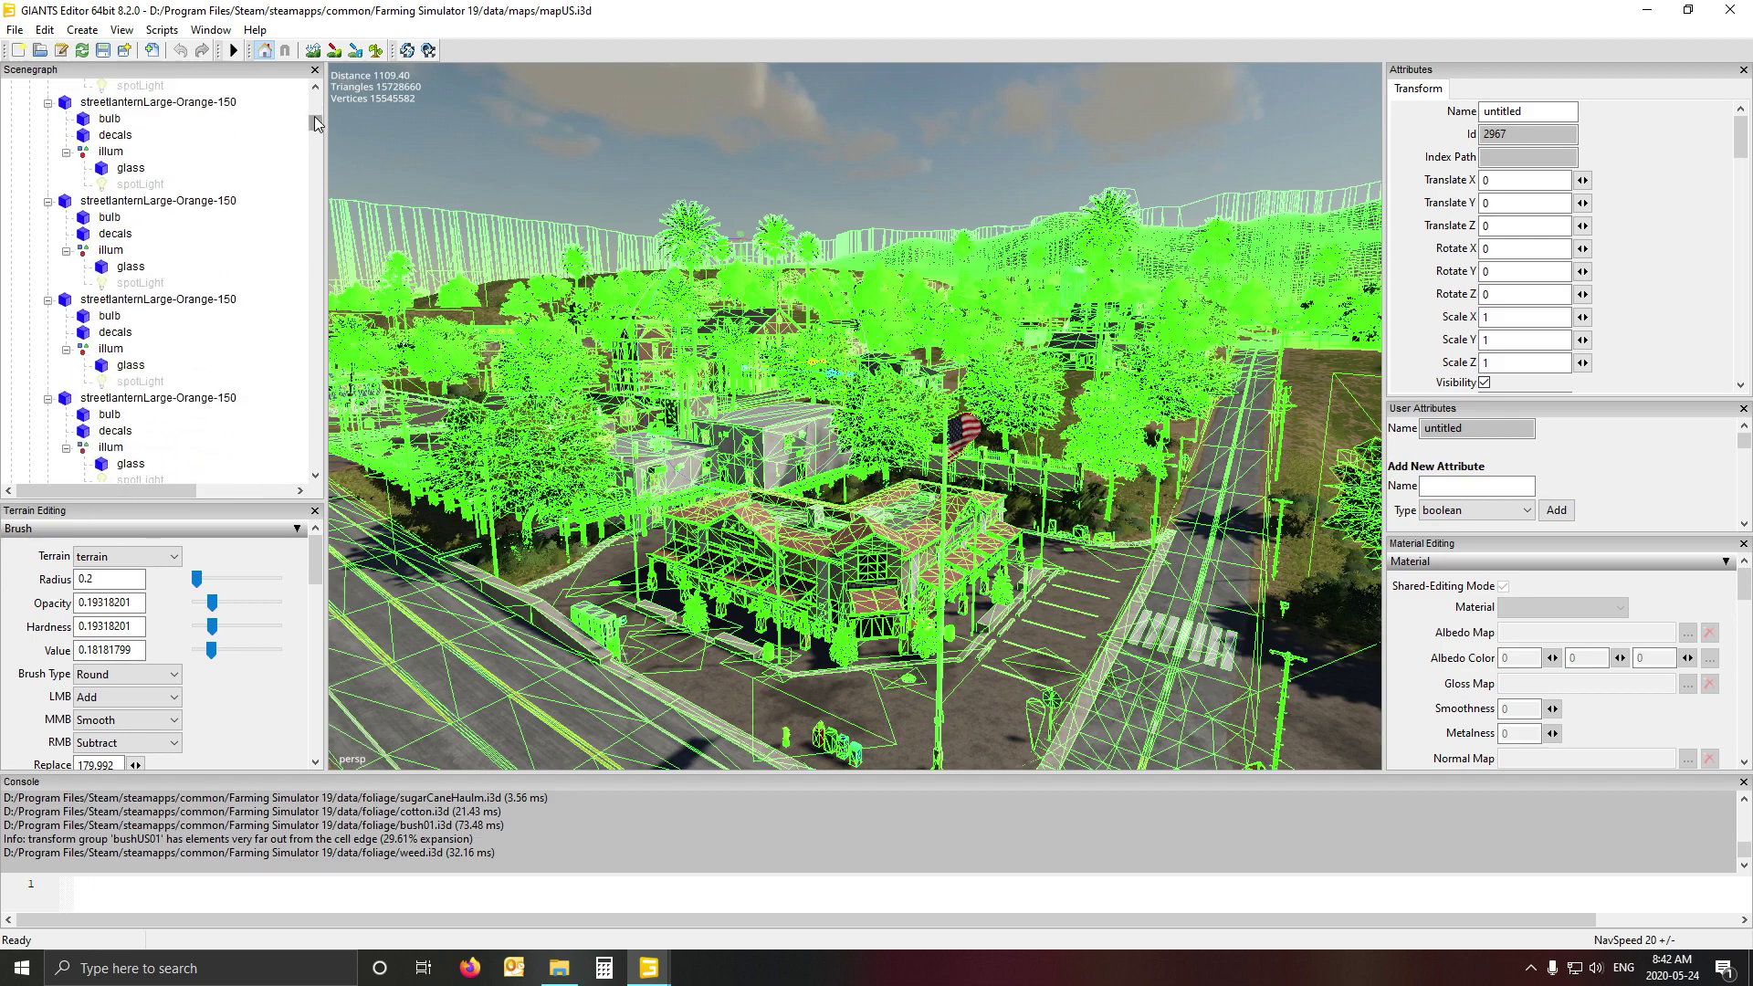
{"action": "scroll", "coordinate": [315, 110], "scroll_direction": "up", "scroll_amount": 6}
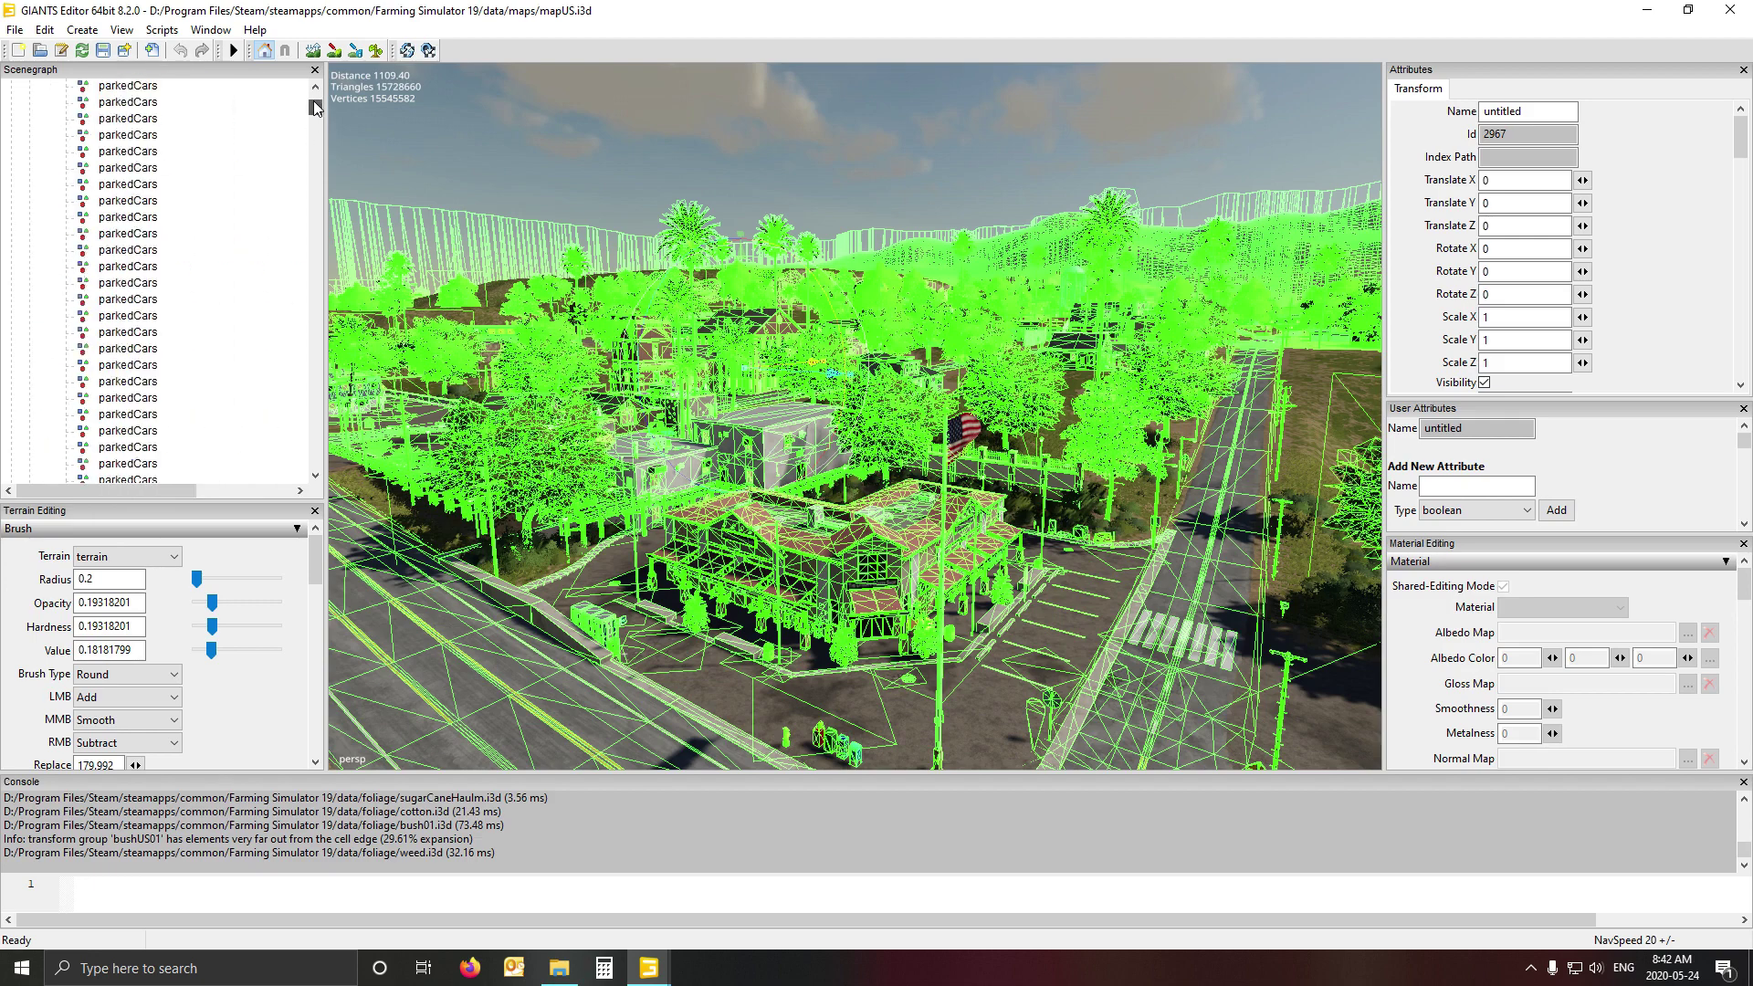
{"action": "scroll", "coordinate": [212, 240], "scroll_direction": "up", "scroll_amount": 4}
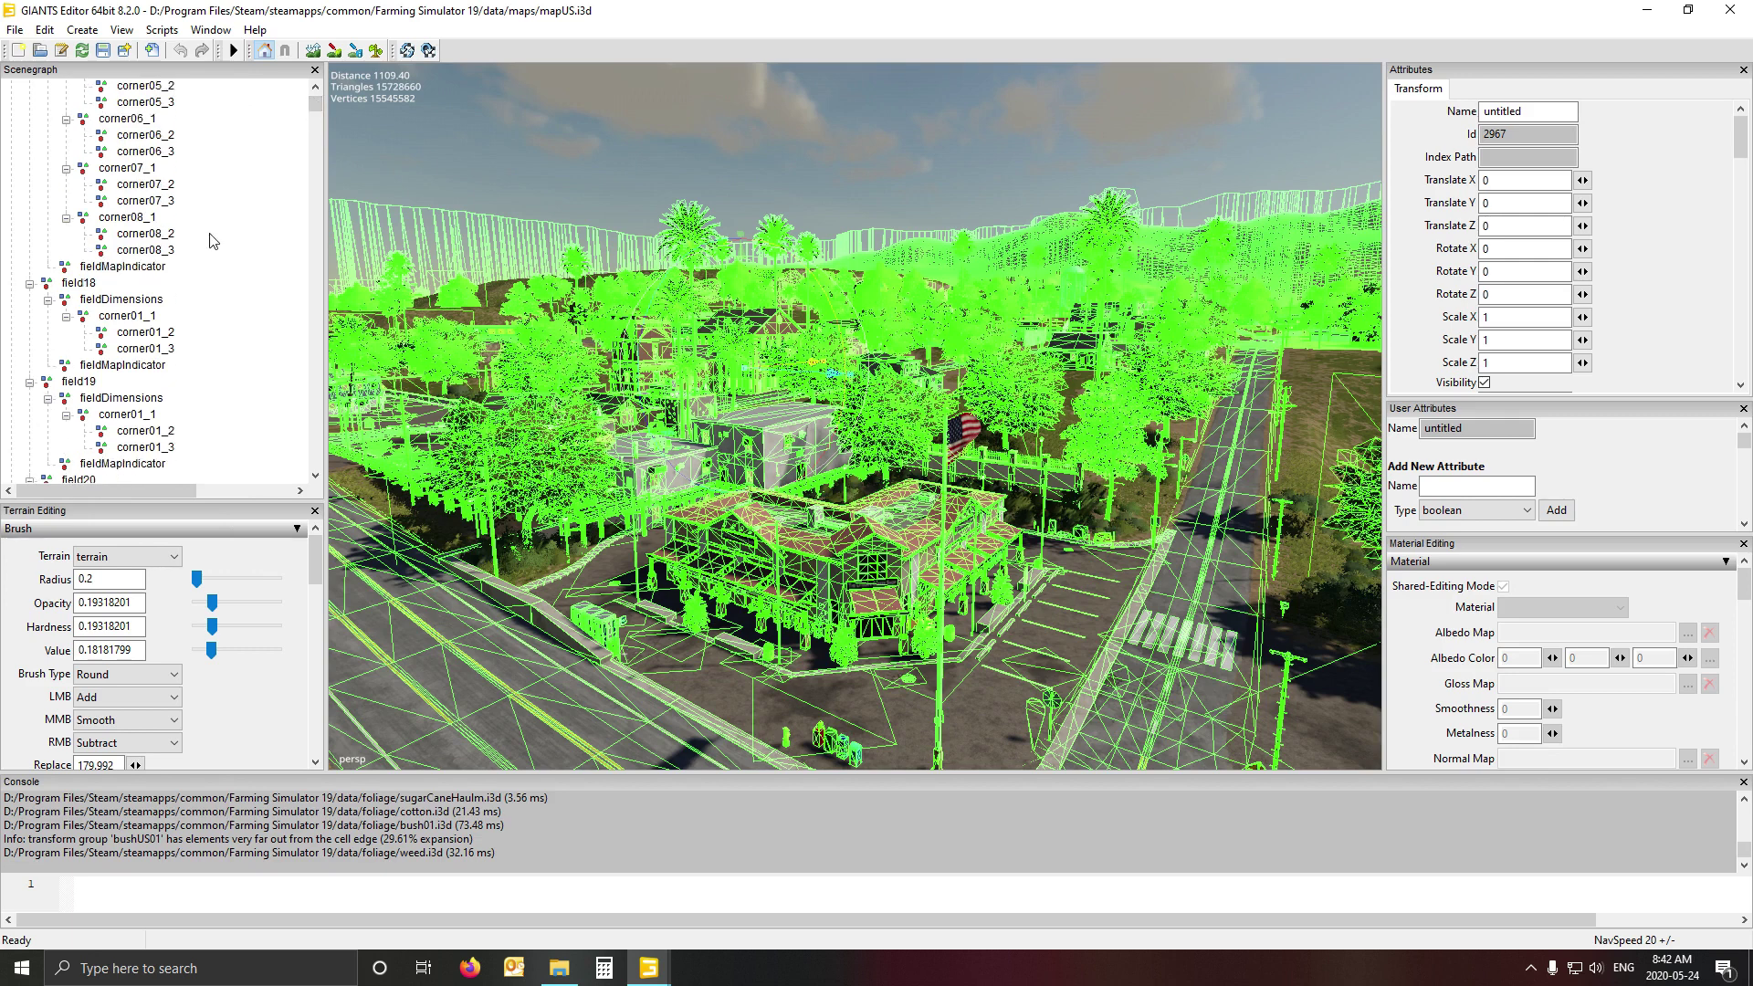
{"action": "scroll", "coordinate": [137, 168], "scroll_direction": "up", "scroll_amount": 1}
{"action": "scroll", "coordinate": [150, 274], "scroll_direction": "down", "scroll_amount": 2}
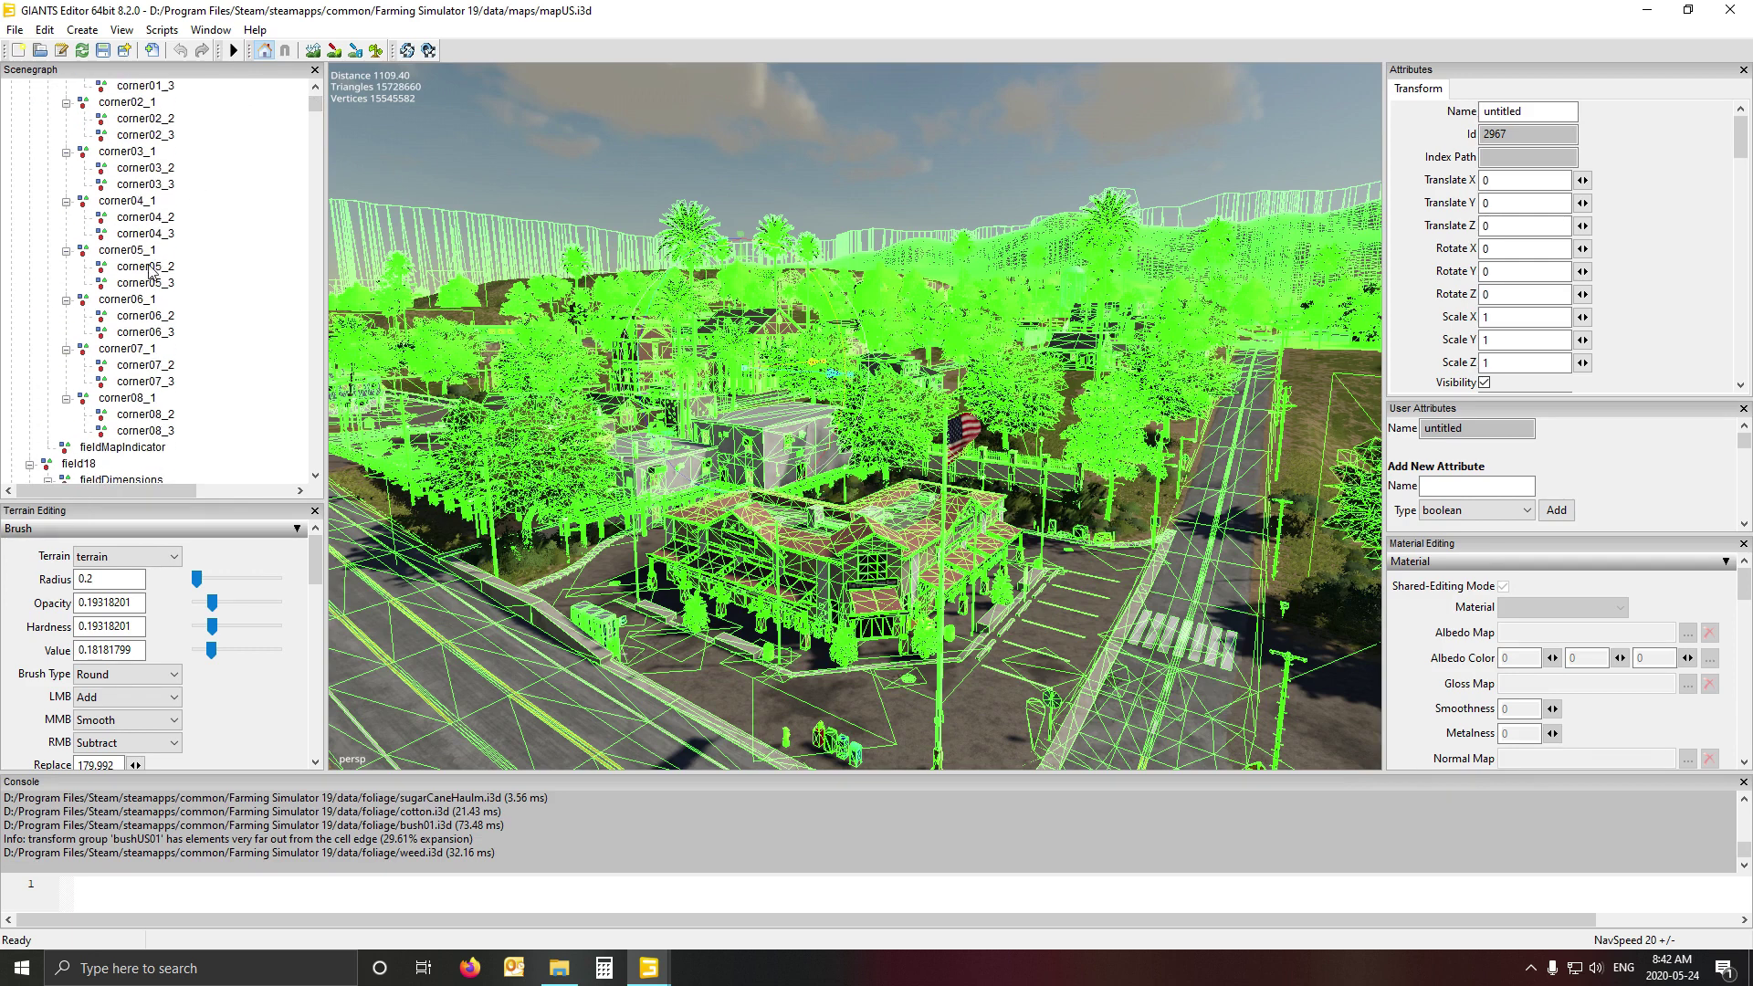
{"action": "scroll", "coordinate": [149, 331], "scroll_direction": "up", "scroll_amount": 3}
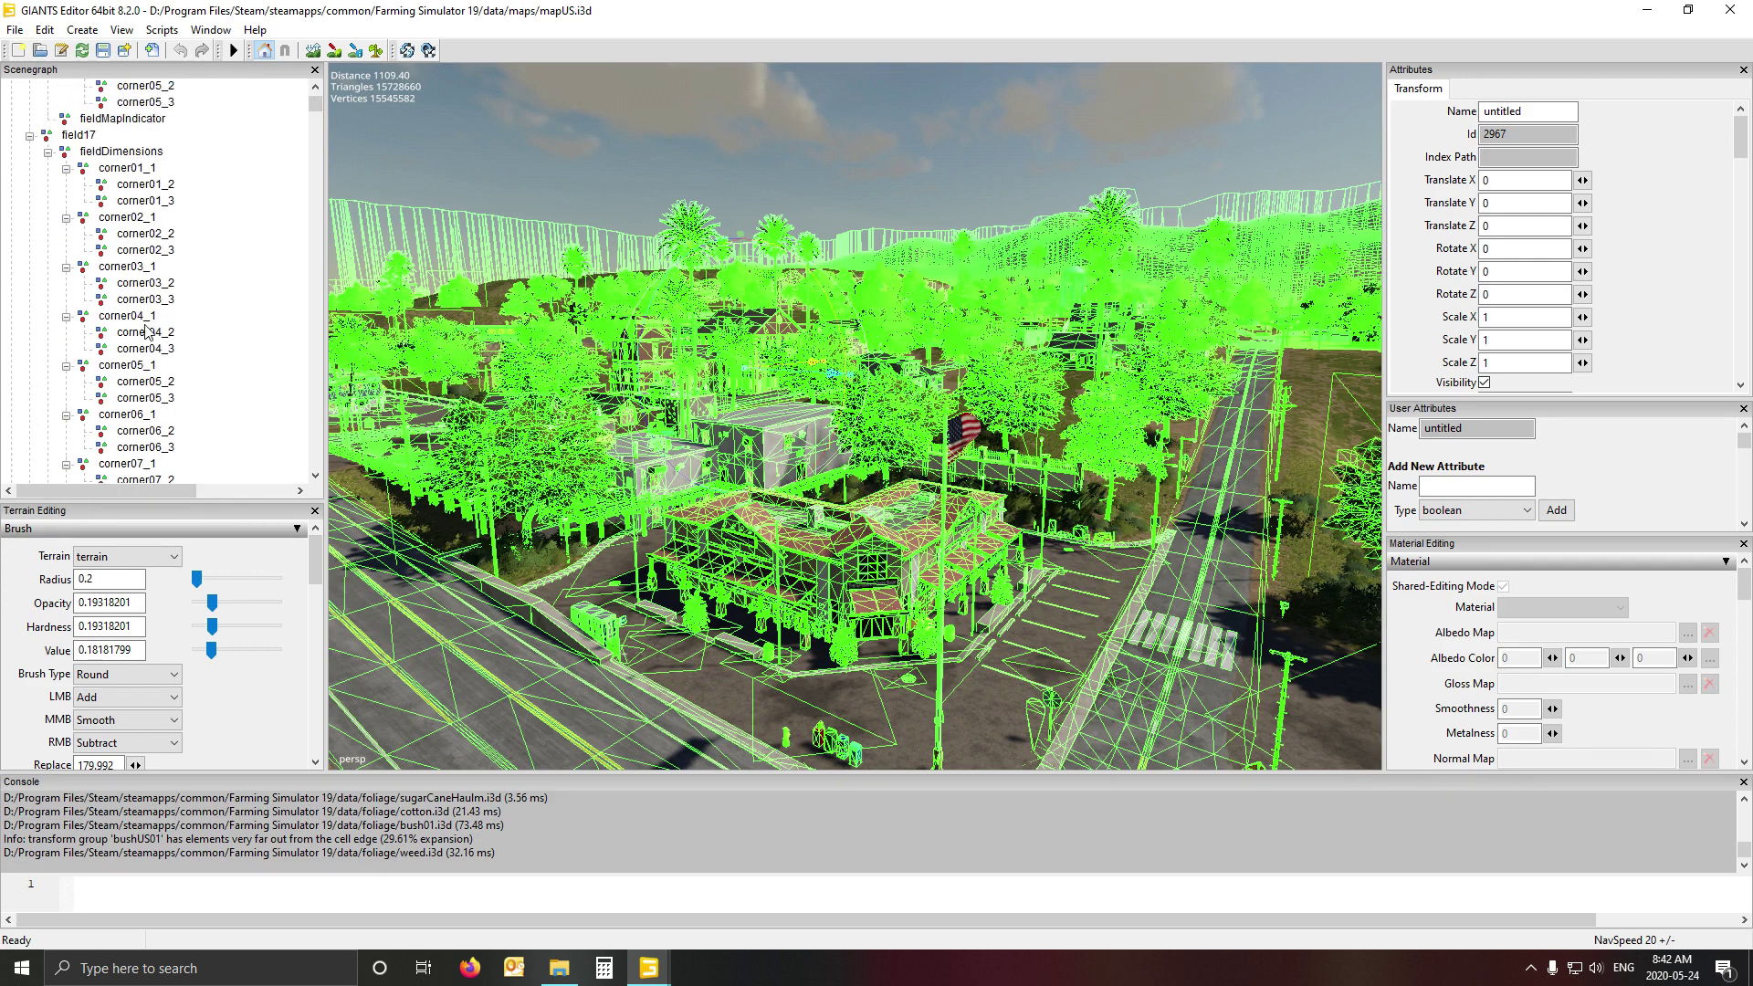
- Export field17 with files as field01.i3d into boondocs/maps/mapDE, replacing the existing file and including the parent directory structure
{"action": "left_click", "coordinate": [87, 139]}
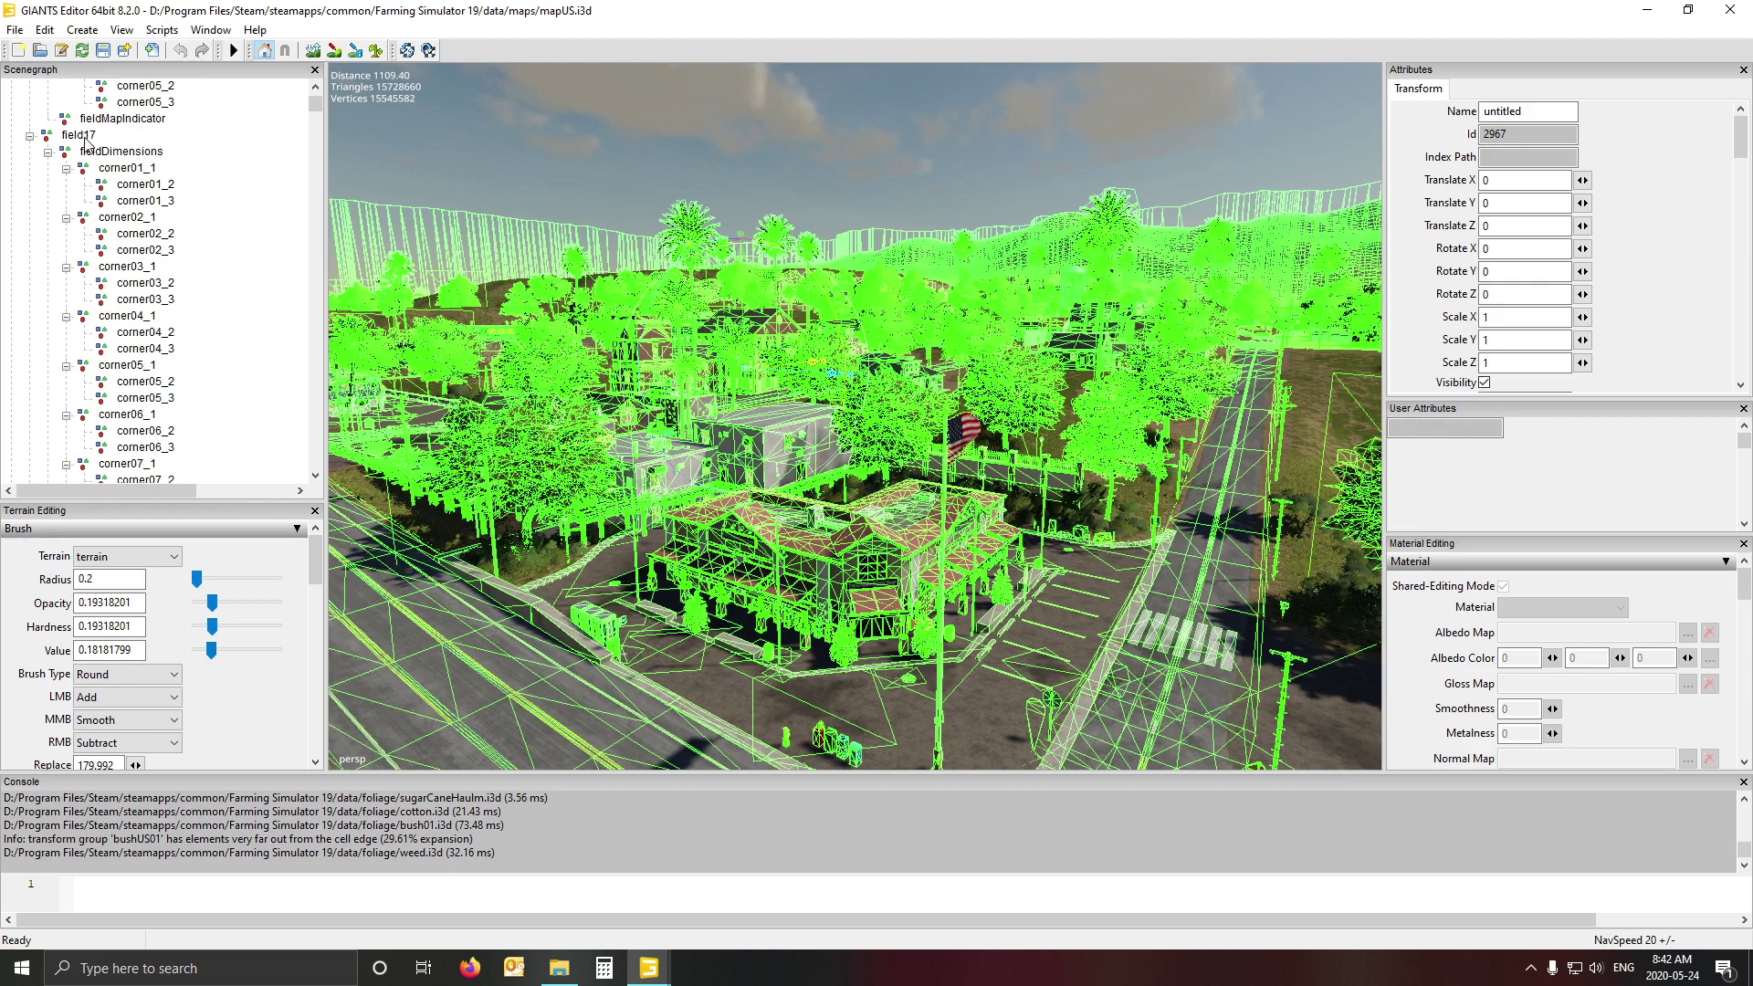
{"action": "left_click", "coordinate": [16, 29]}
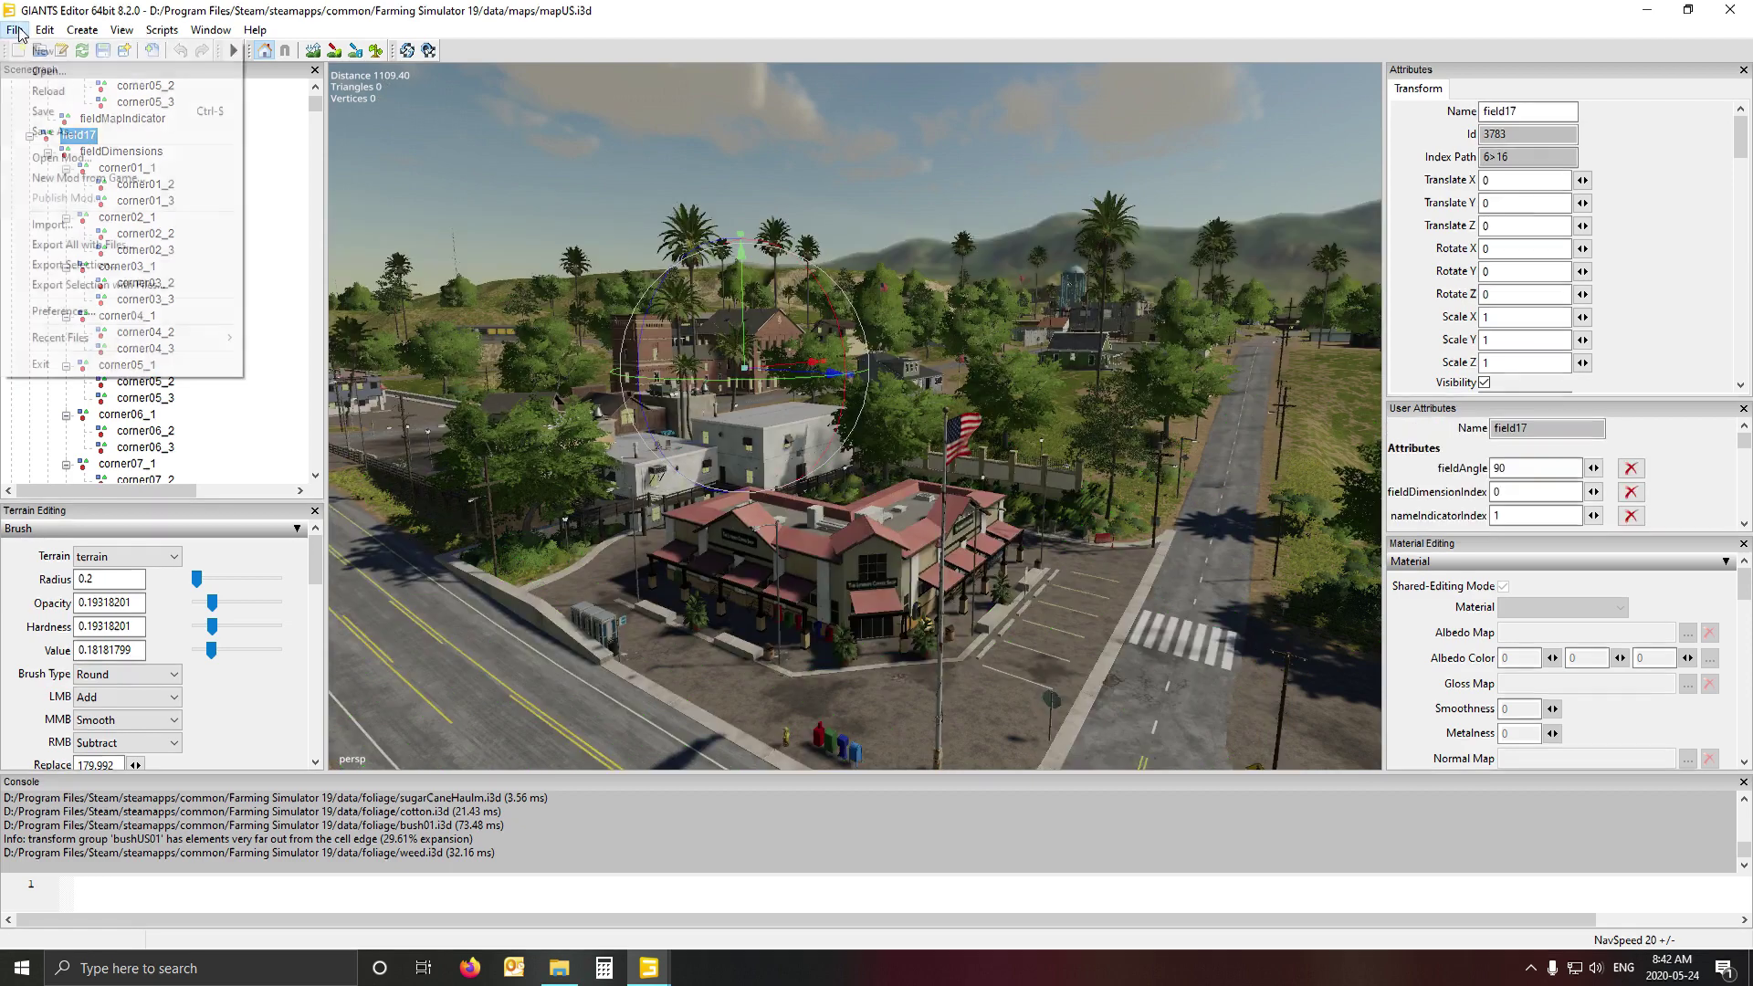
{"action": "left_click", "coordinate": [102, 285]}
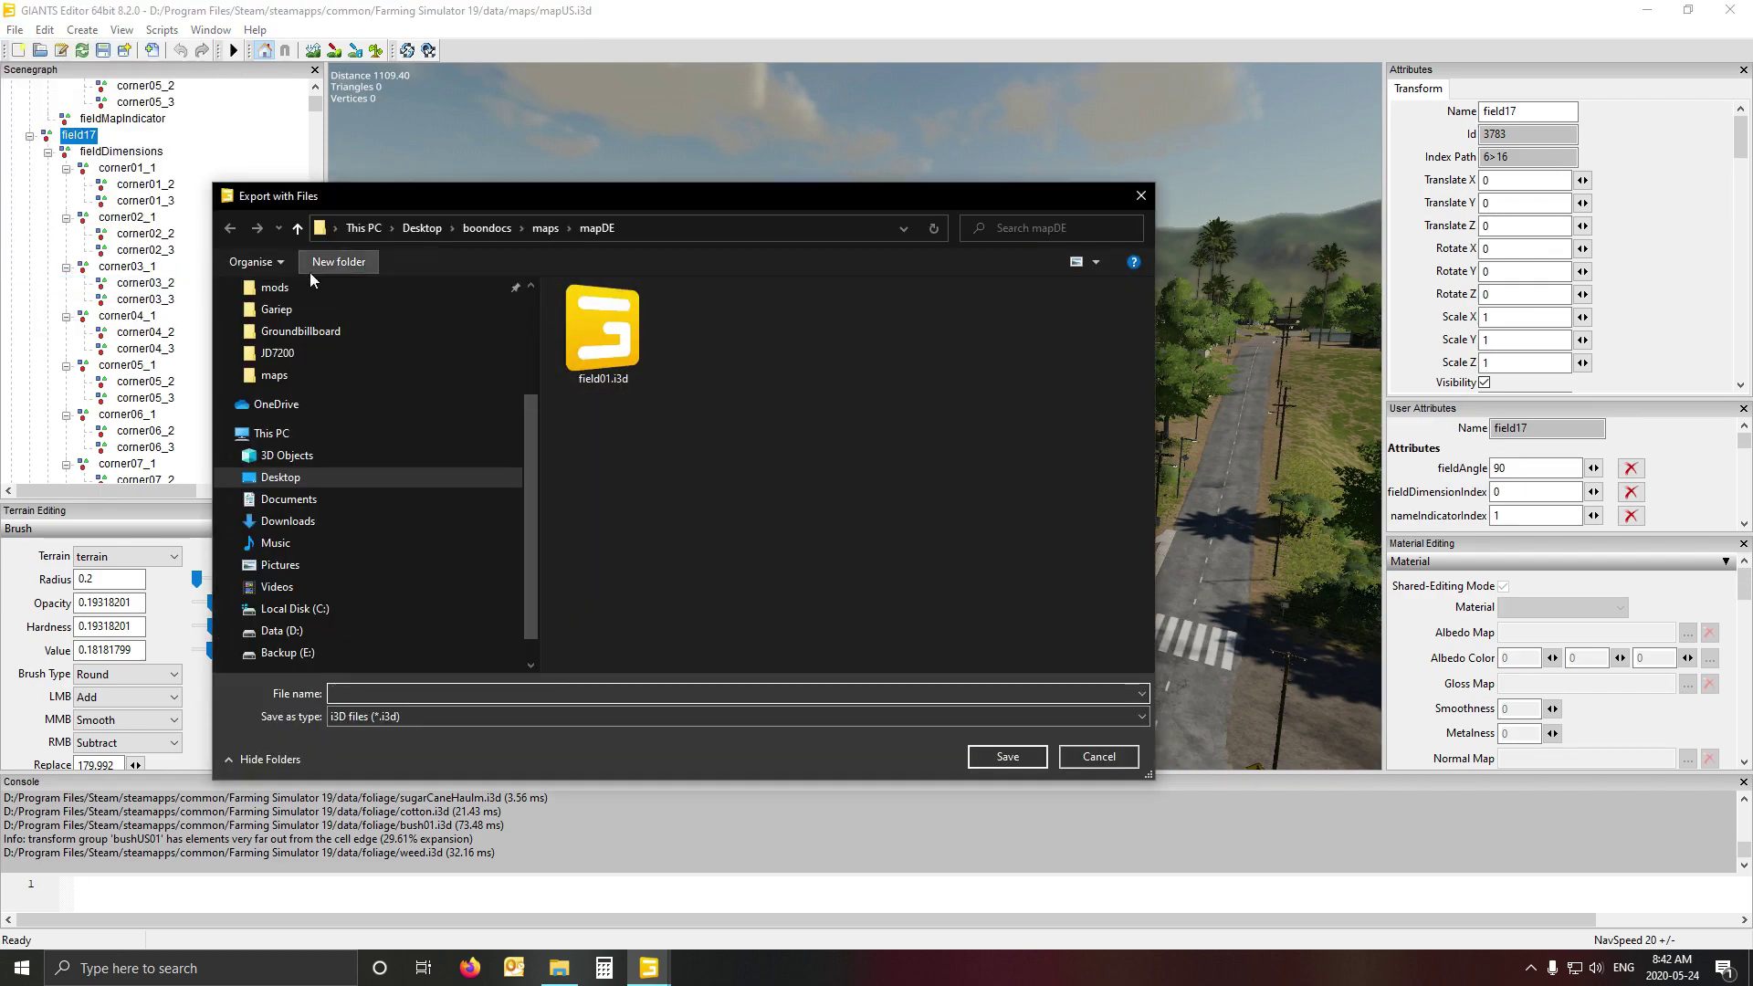
{"action": "left_click", "coordinate": [487, 230]}
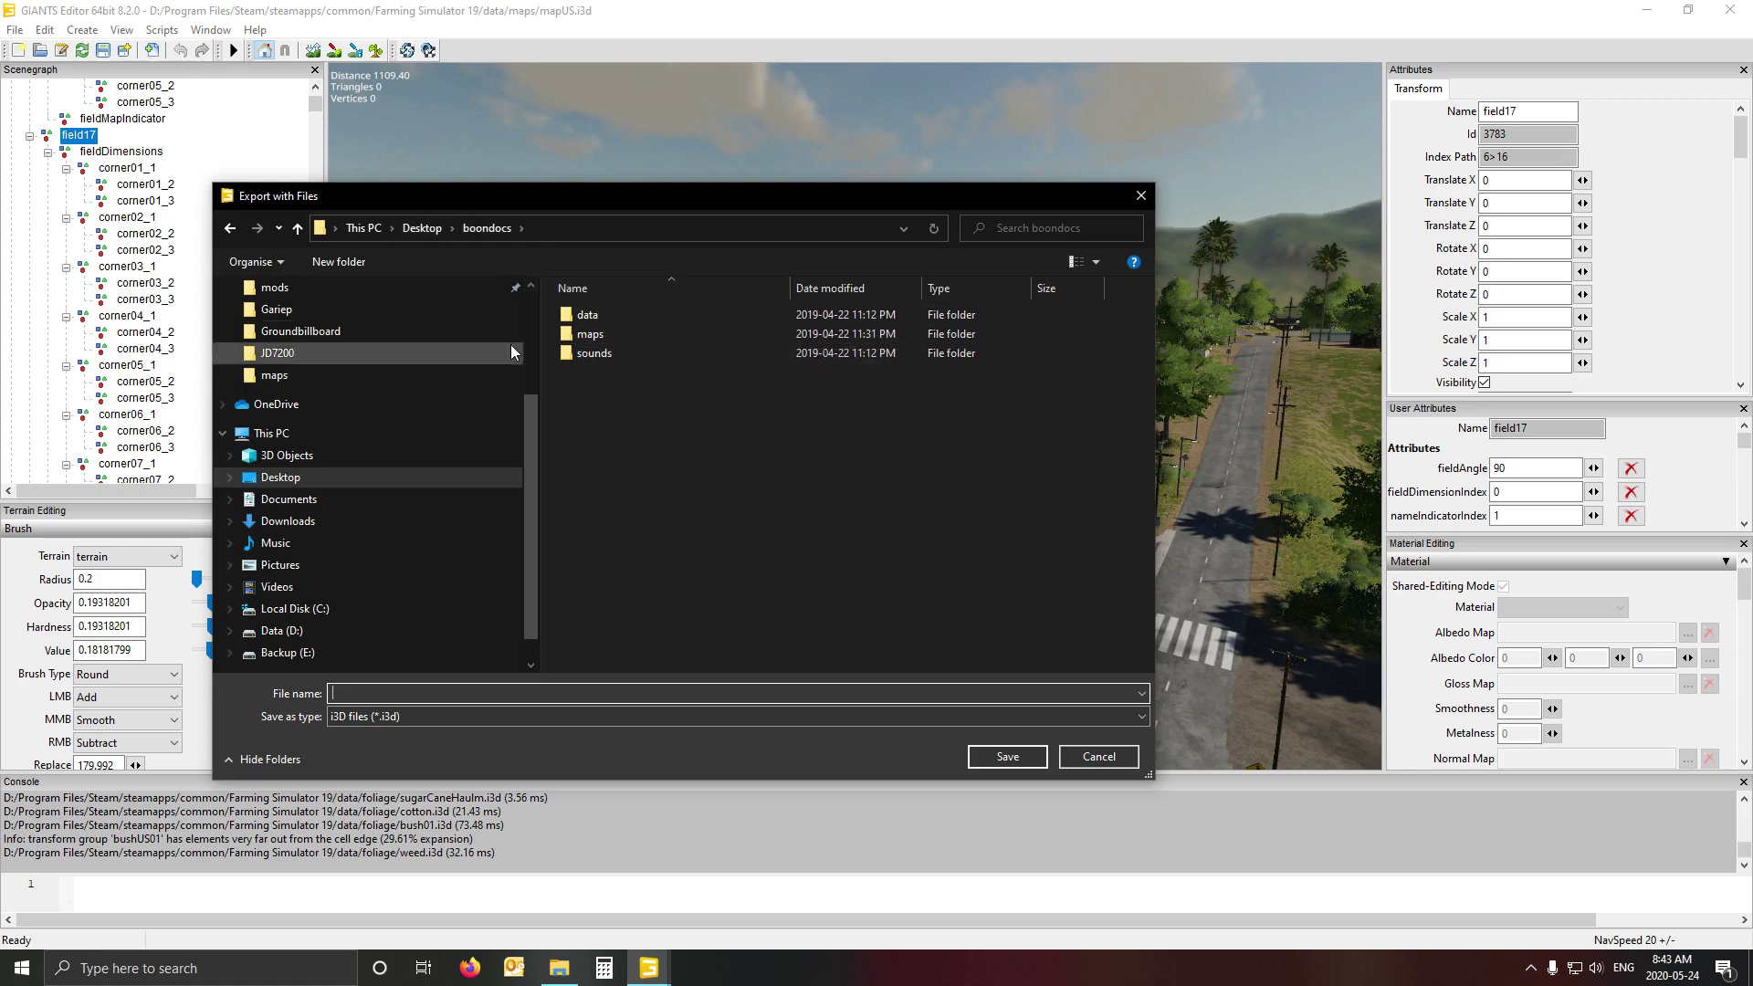
{"action": "double_click", "coordinate": [567, 339]}
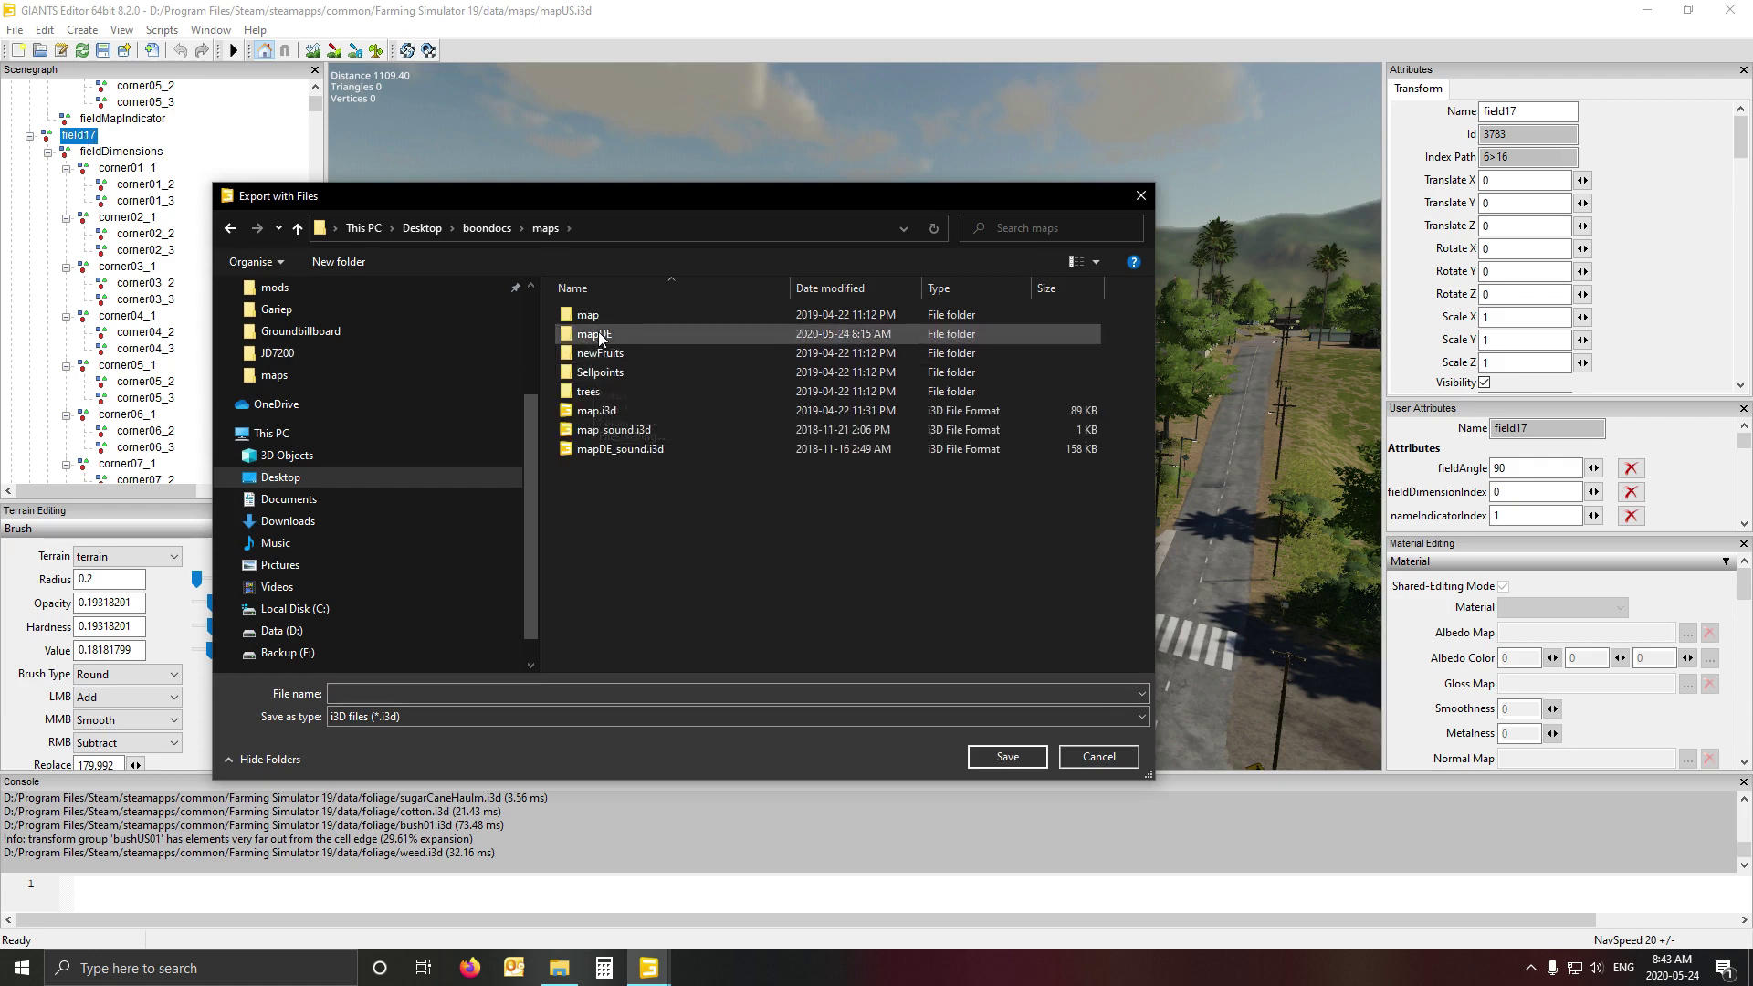
{"action": "double_click", "coordinate": [599, 337]}
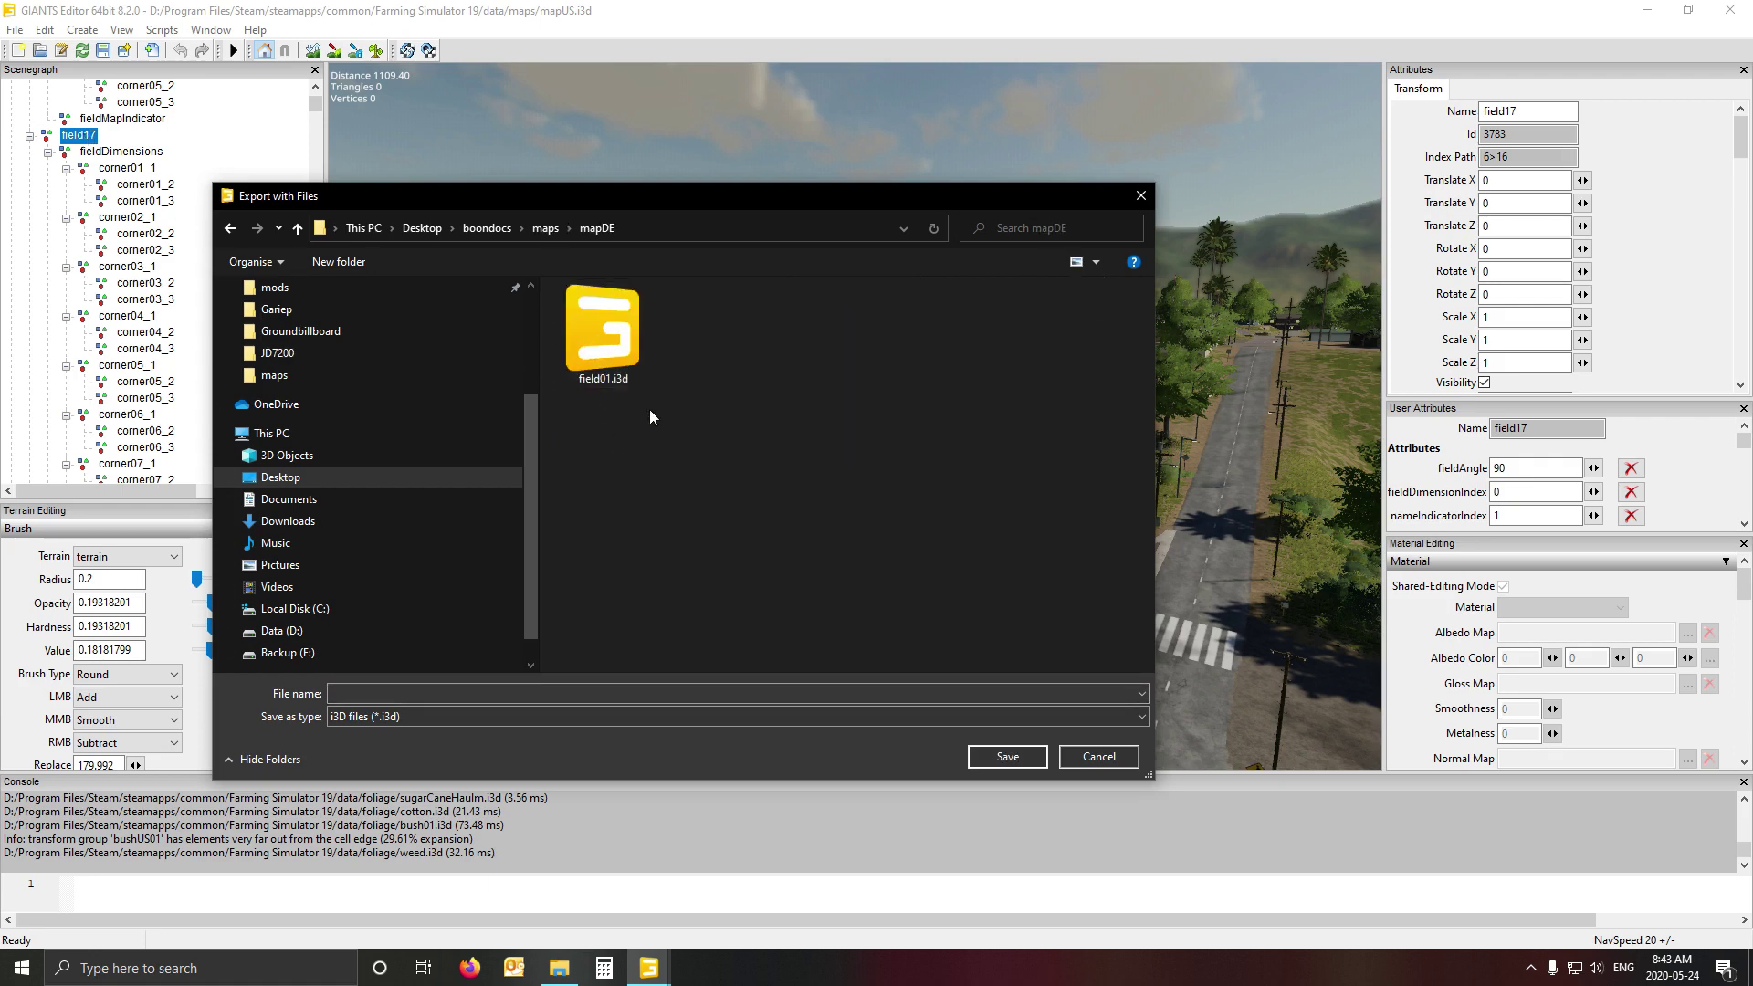
{"action": "left_click", "coordinate": [598, 342]}
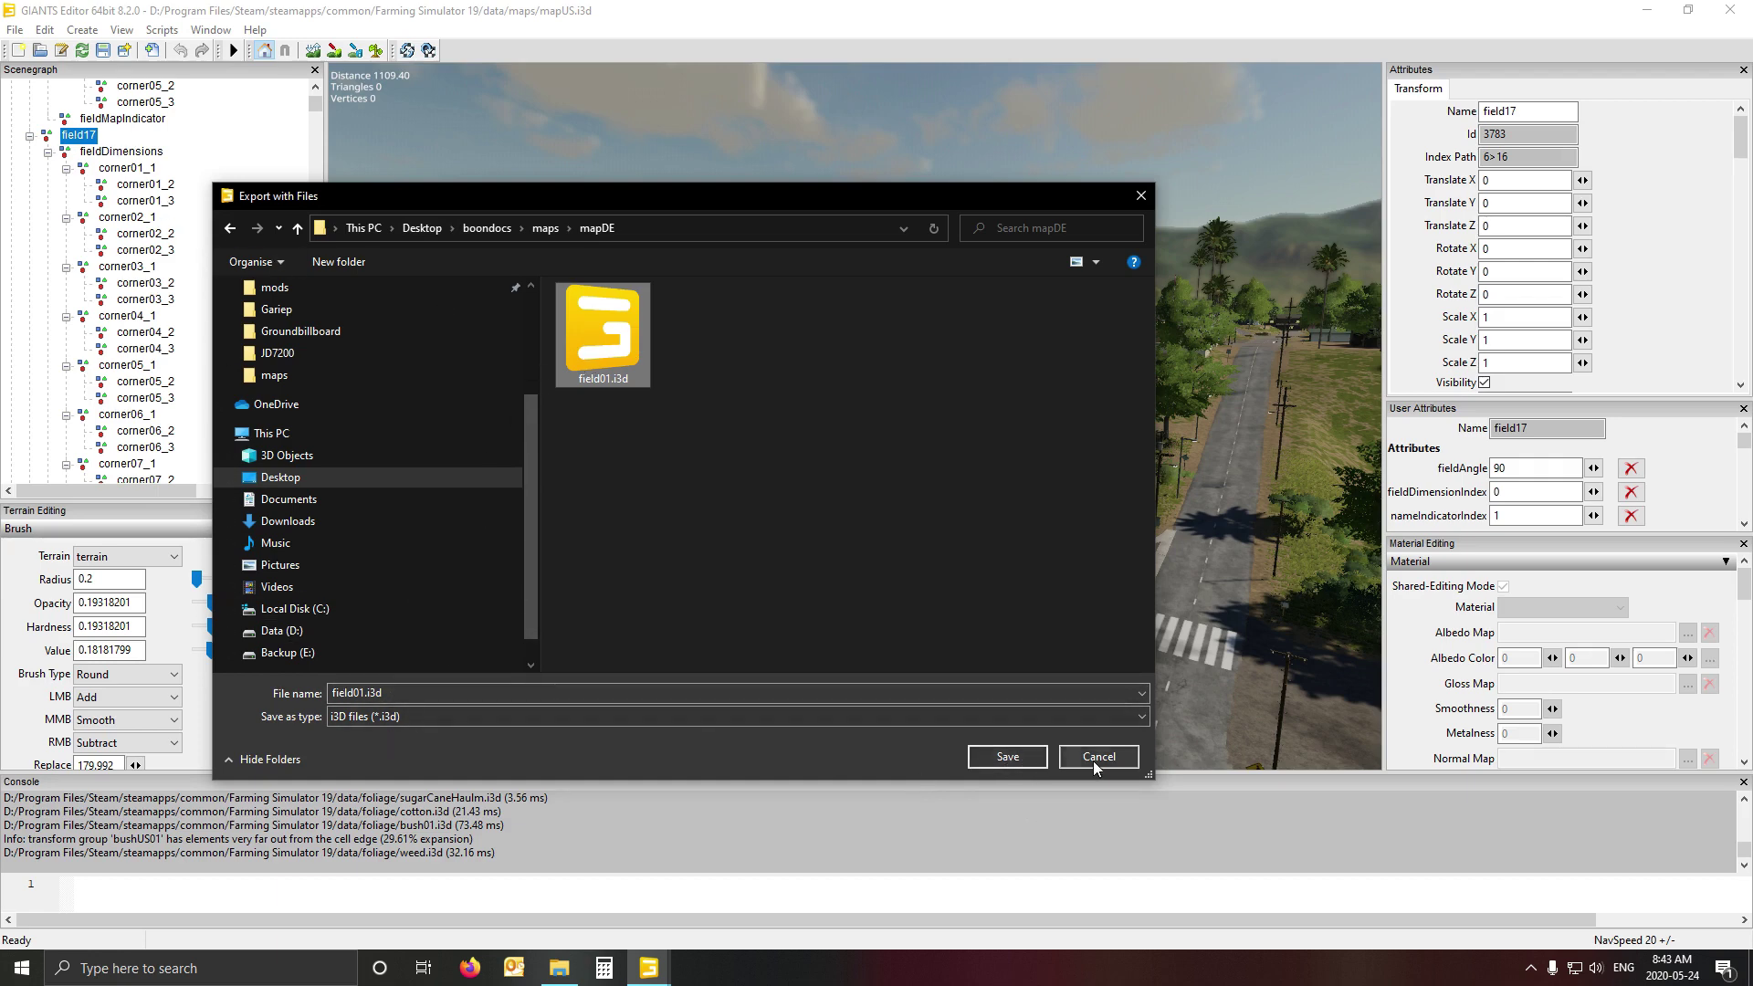
{"action": "left_click", "coordinate": [1008, 757]}
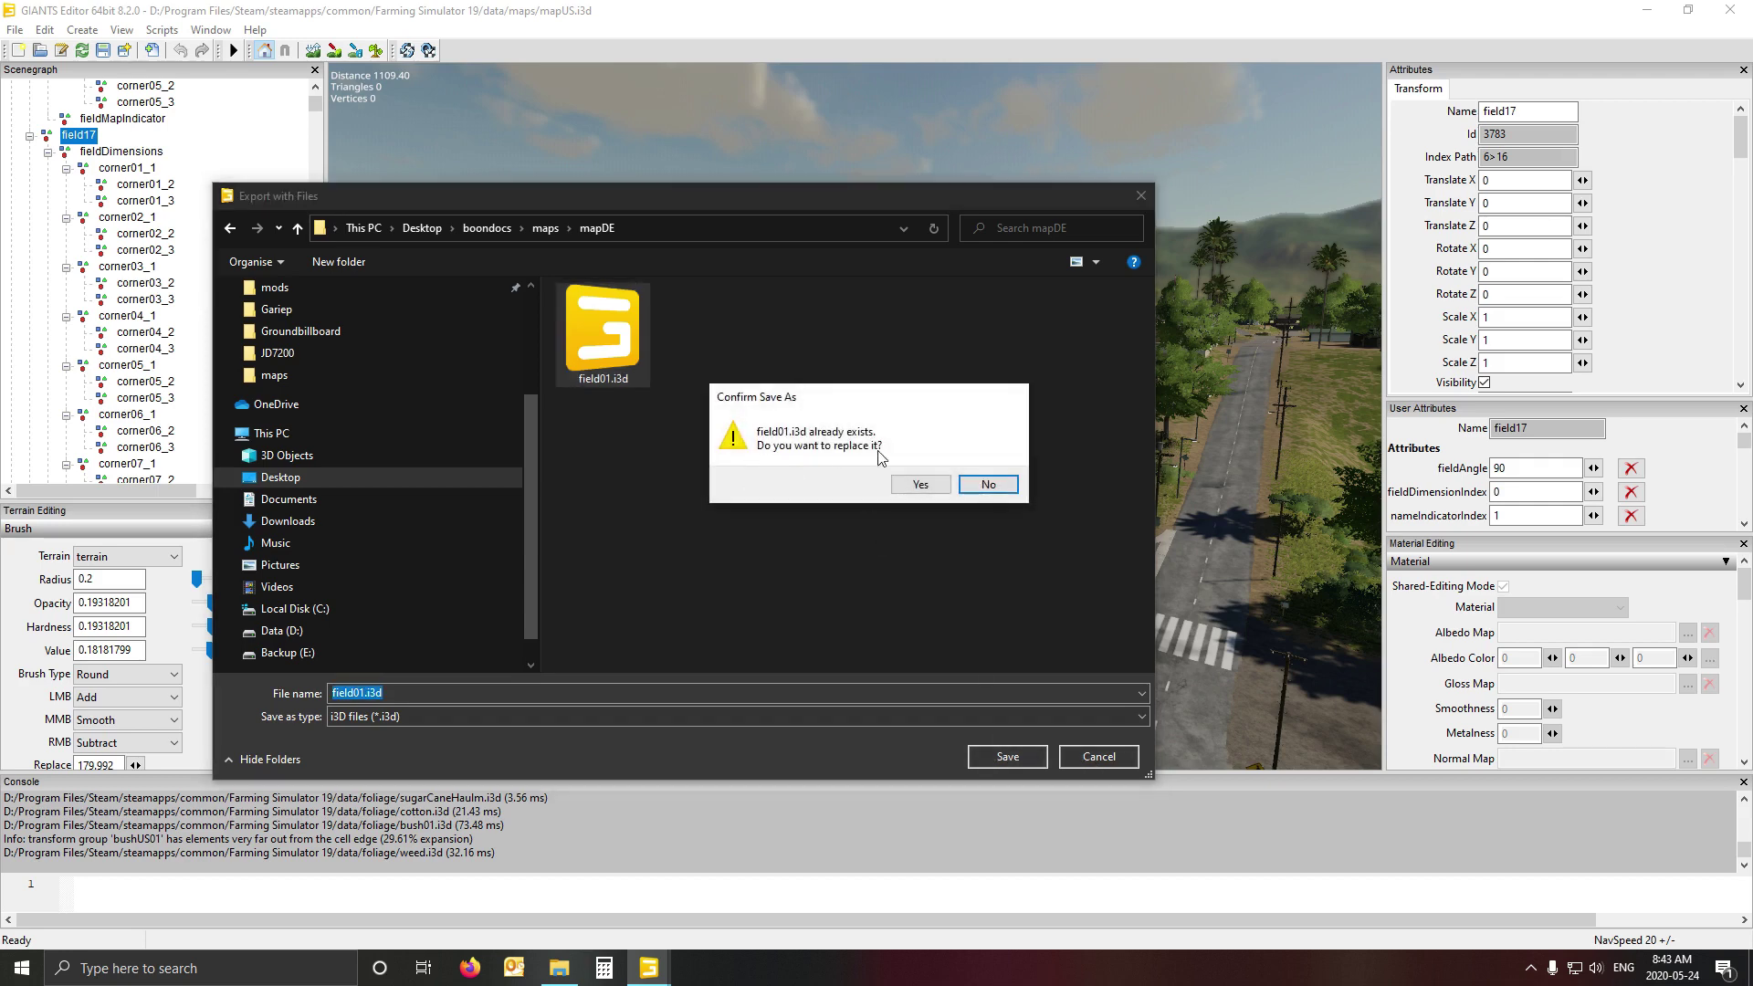
{"action": "left_click", "coordinate": [919, 484]}
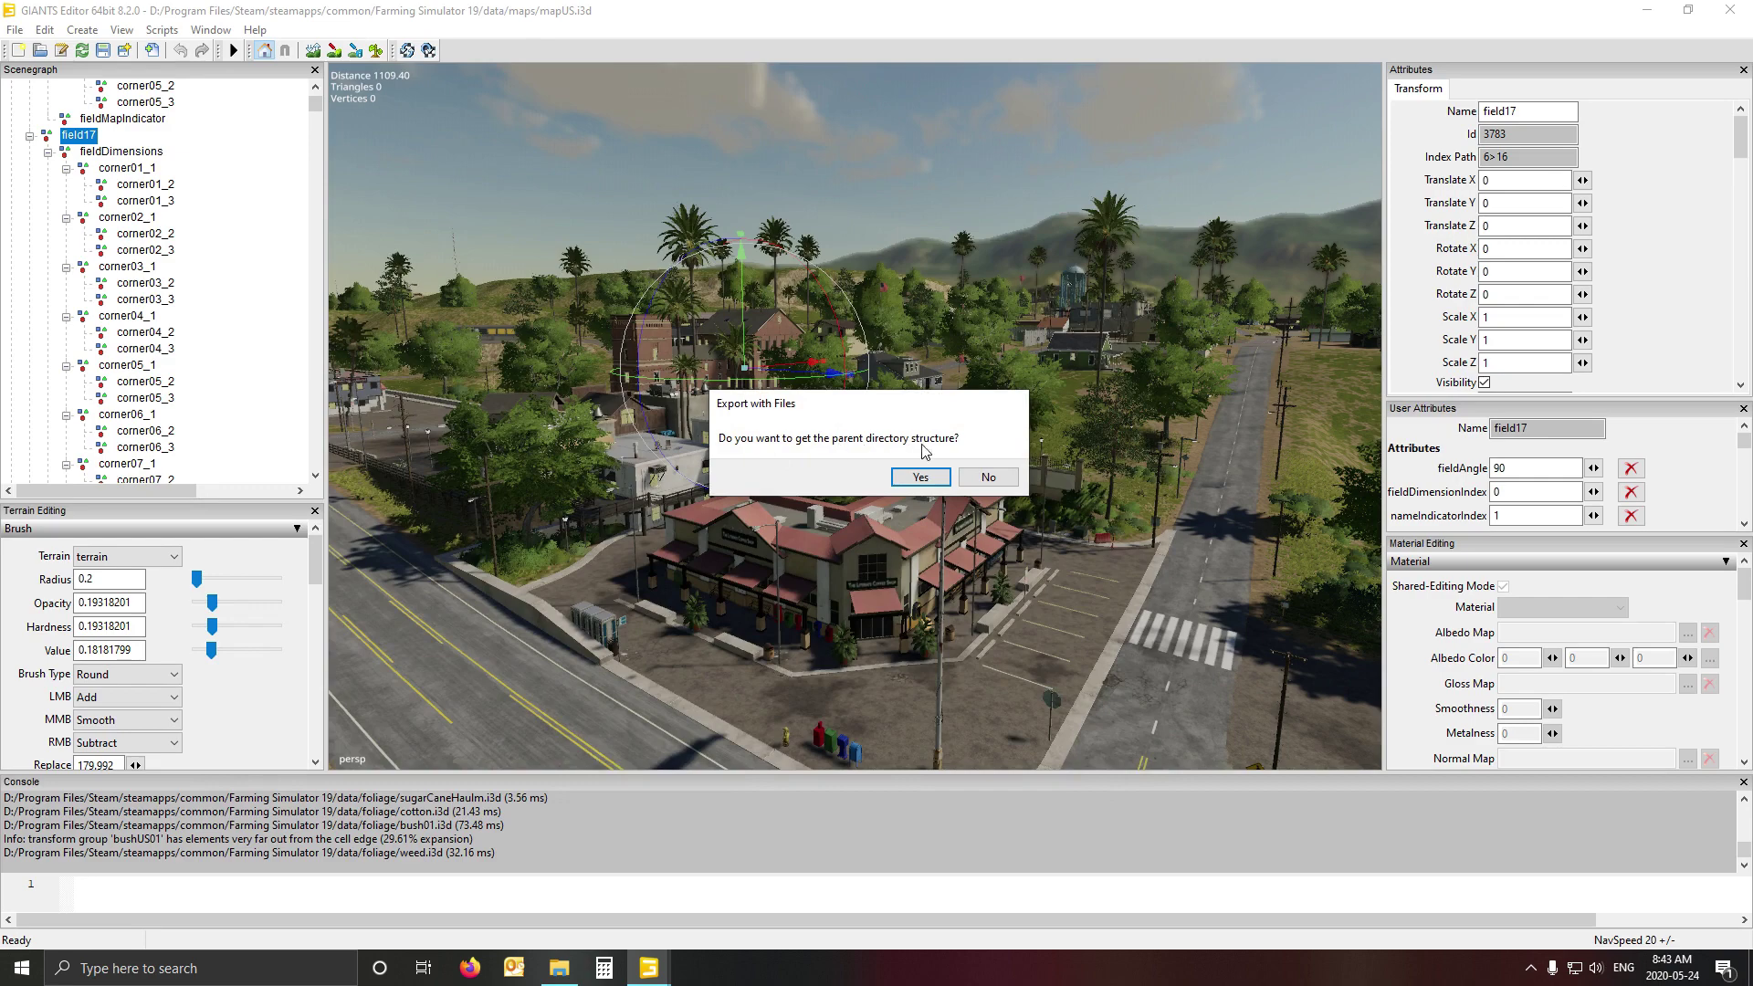
{"action": "left_click", "coordinate": [919, 477]}
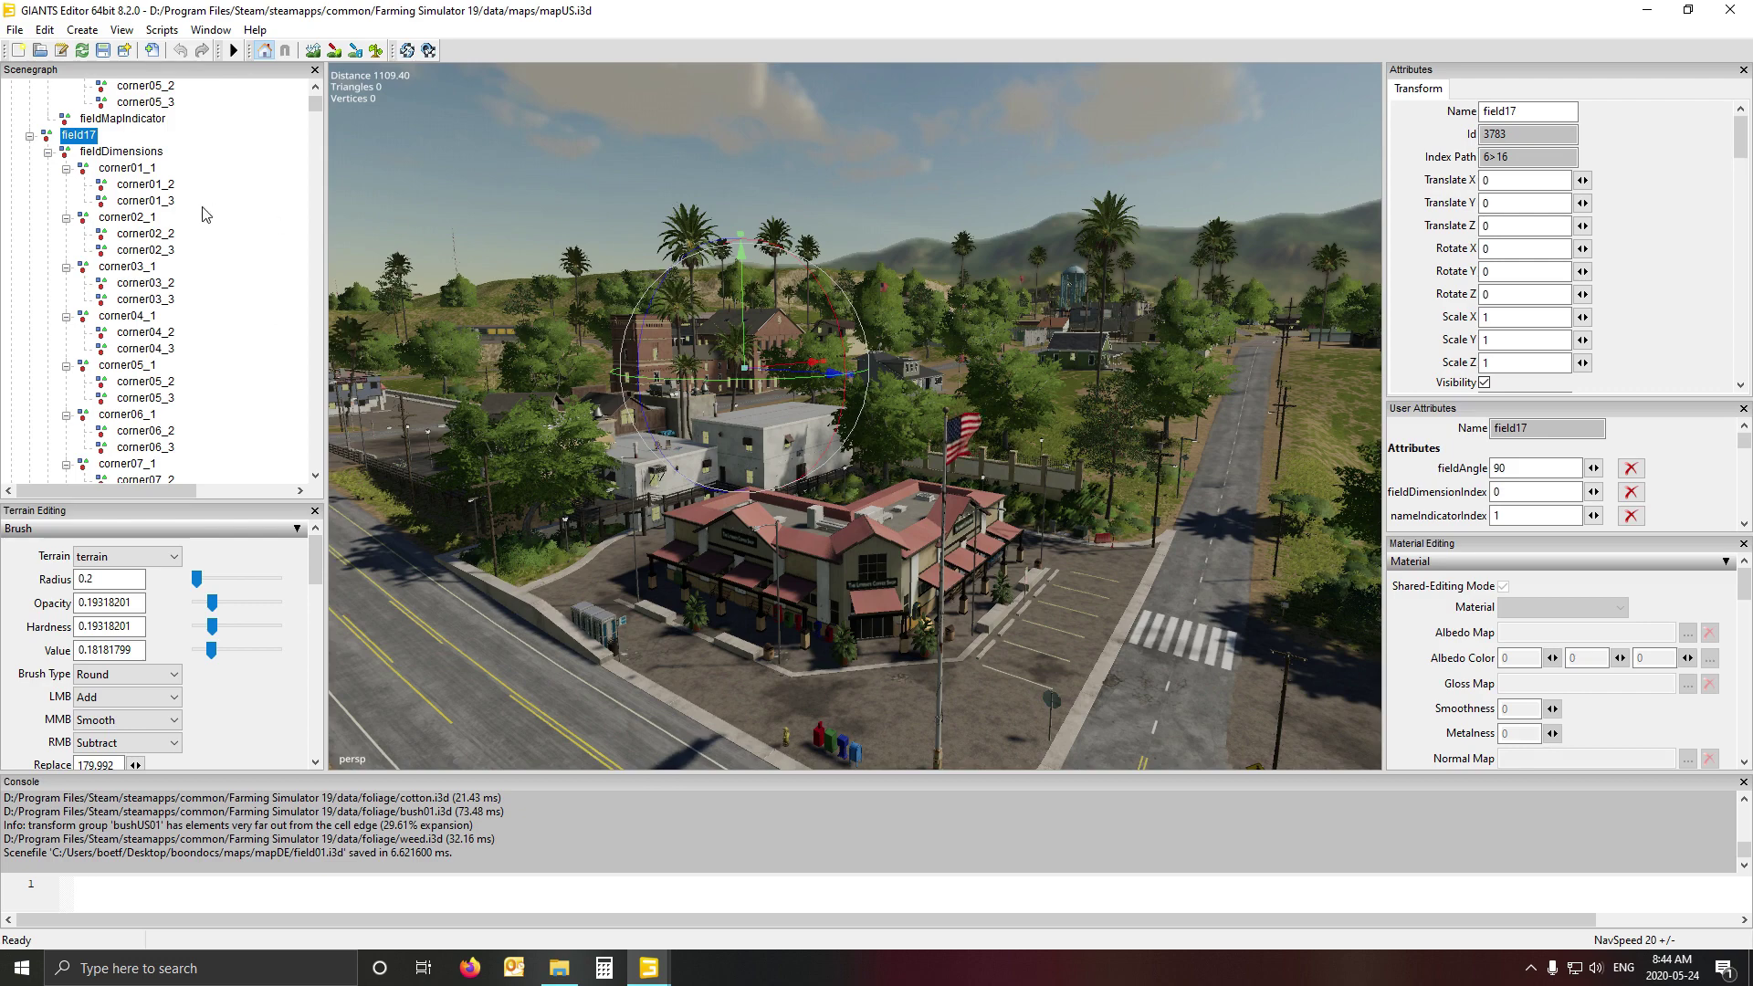
- Switch to the boondocs map.i3d editor window and import field01.i3d from the boondocs/maps/mapDE folder
{"action": "scroll", "coordinate": [251, 244], "scroll_direction": "up", "scroll_amount": 3}
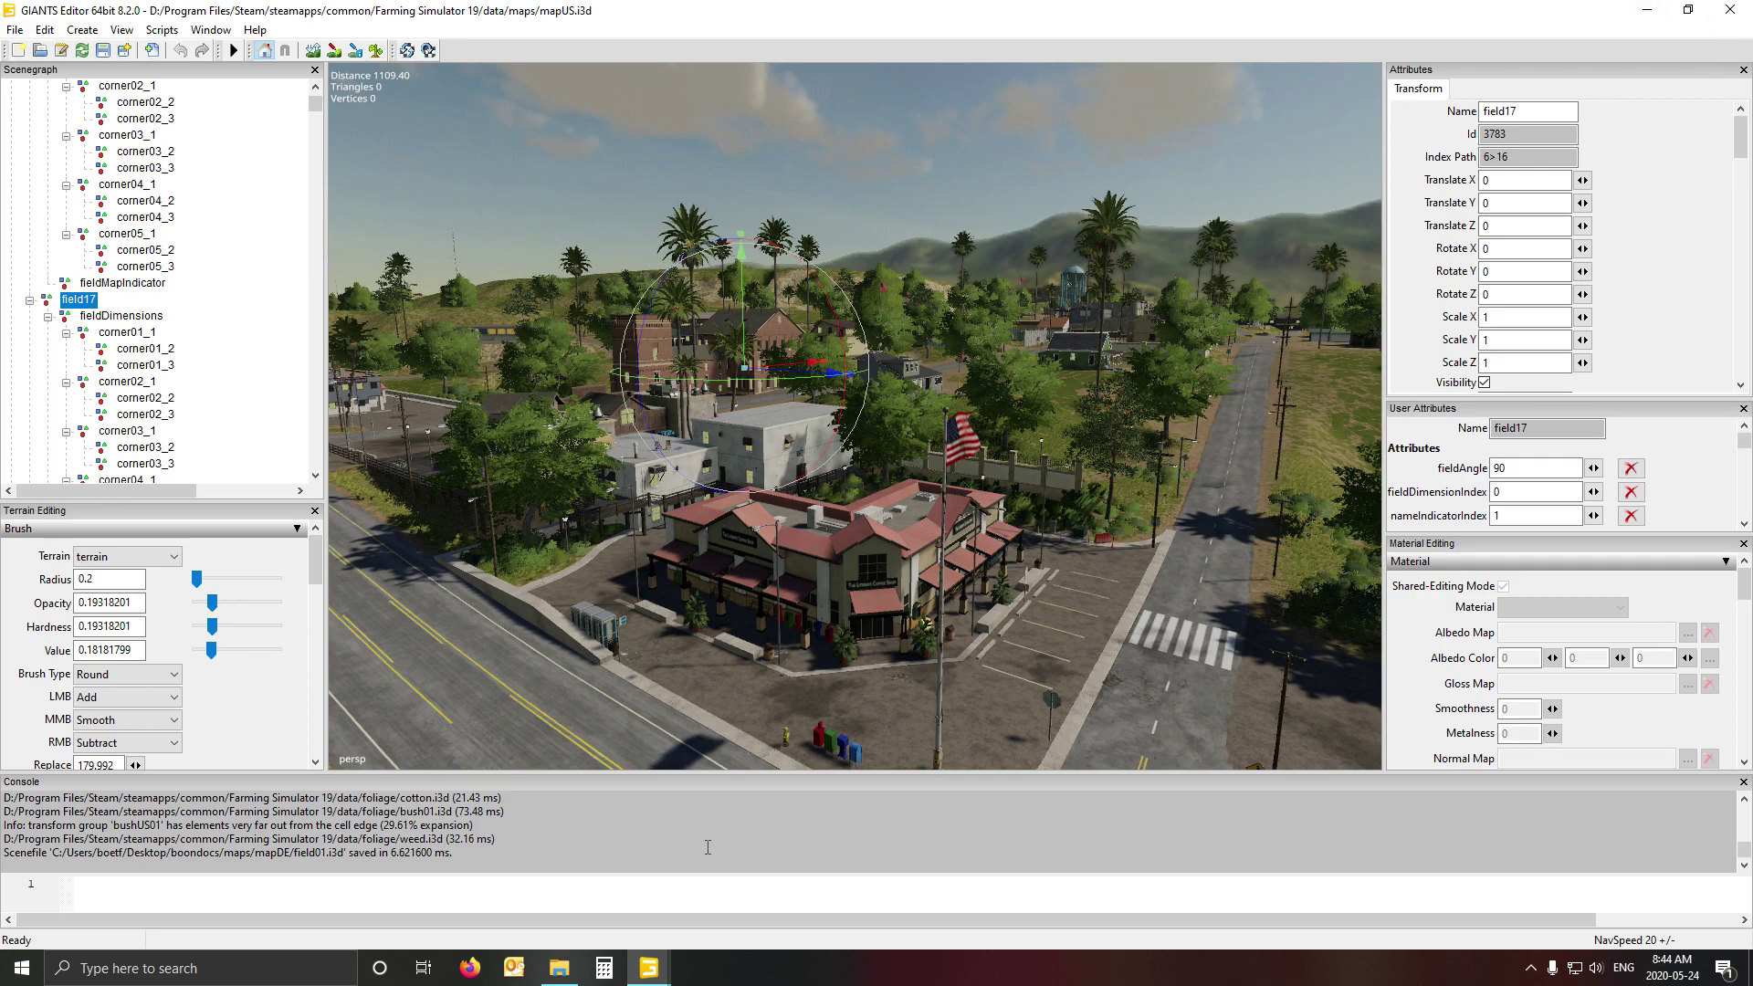
{"action": "left_click", "coordinate": [649, 967]}
{"action": "left_click", "coordinate": [652, 904]}
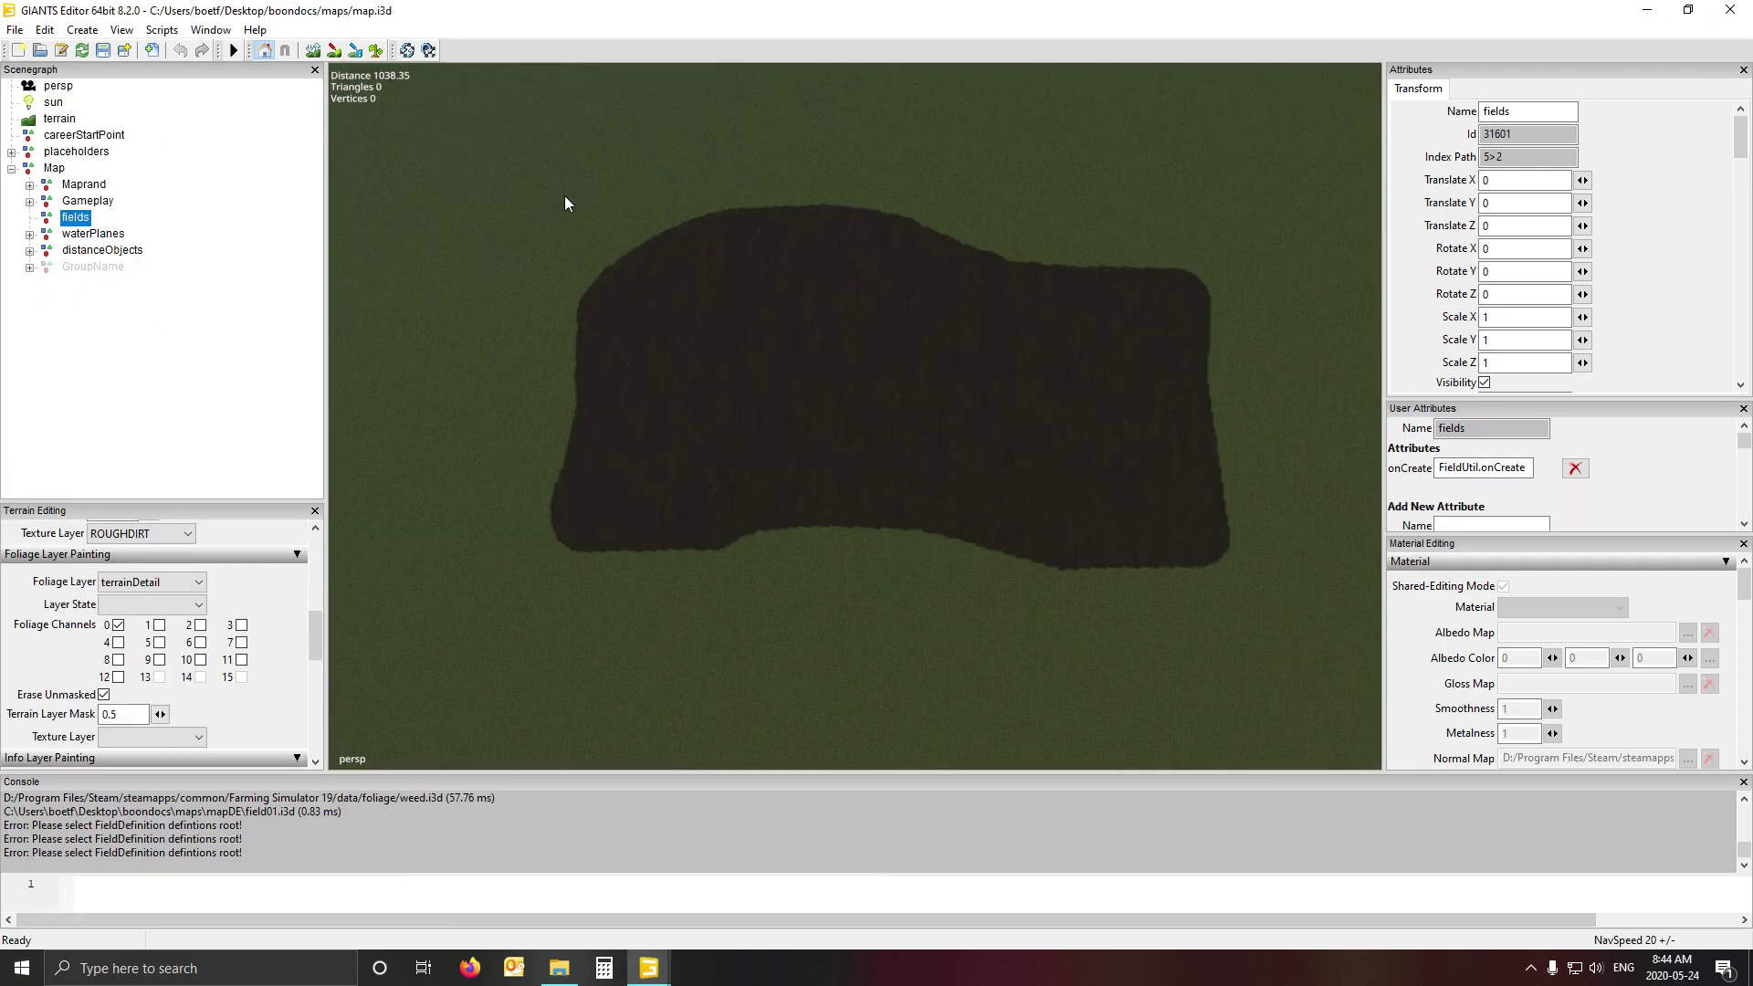
{"action": "left_click", "coordinate": [11, 30]}
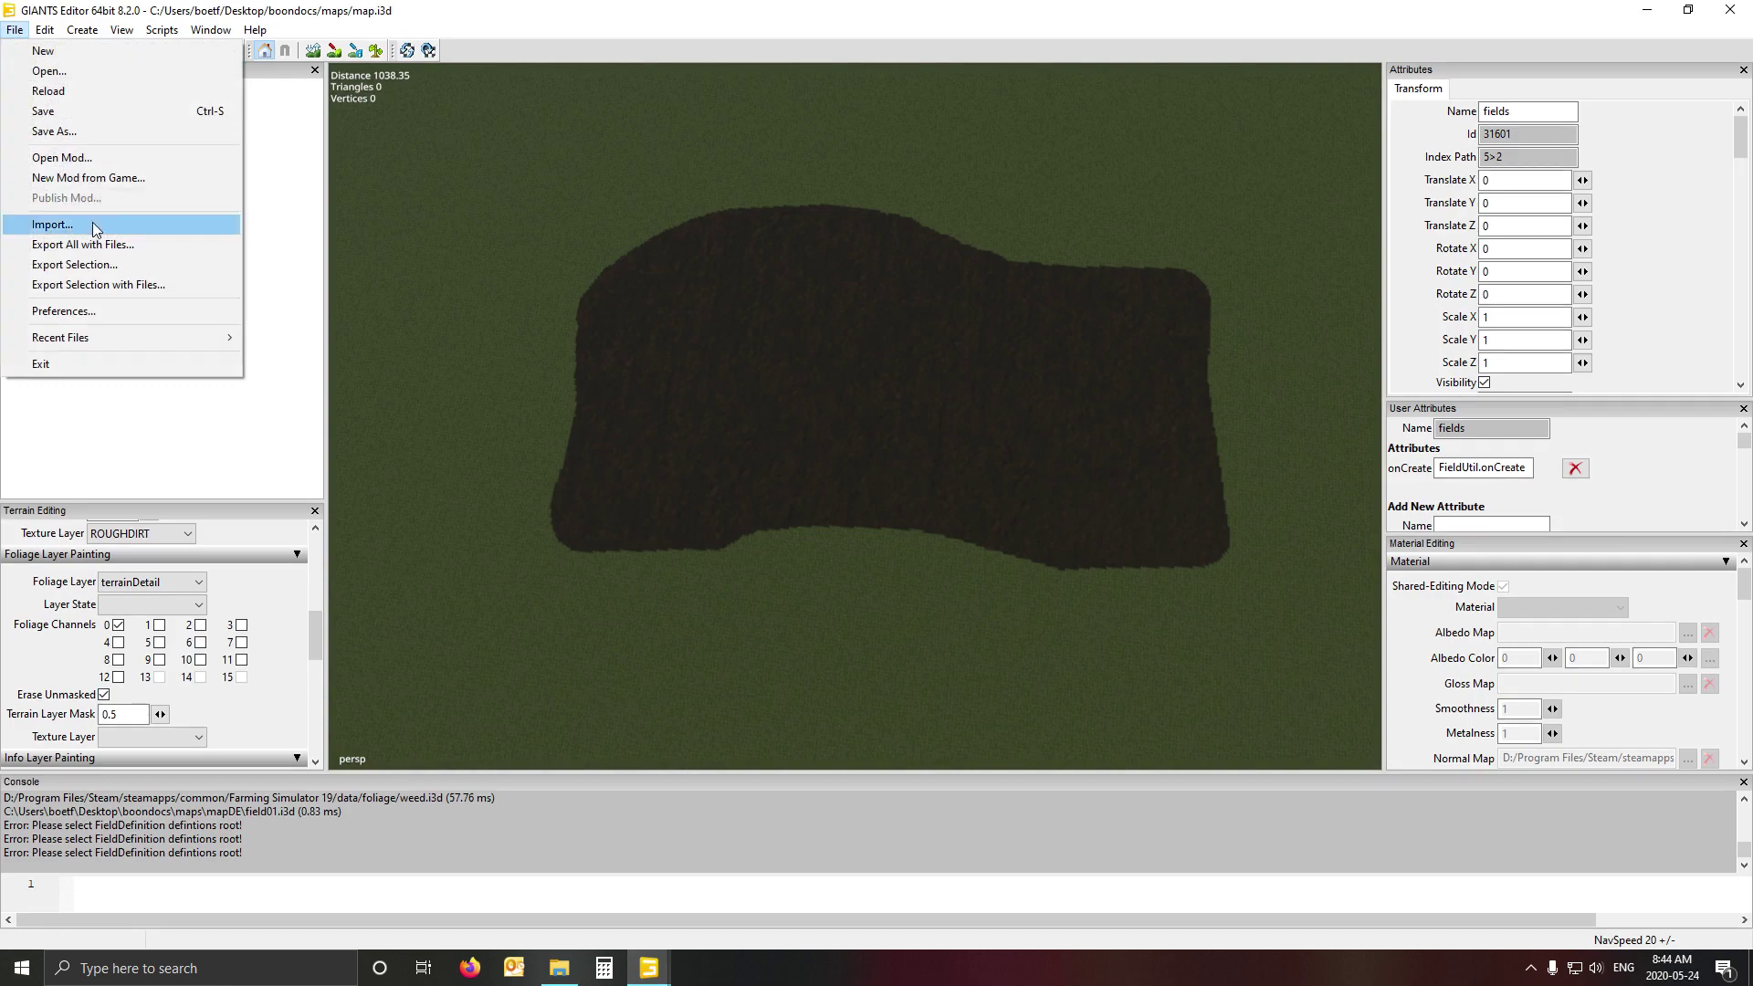
{"action": "left_click", "coordinate": [52, 225]}
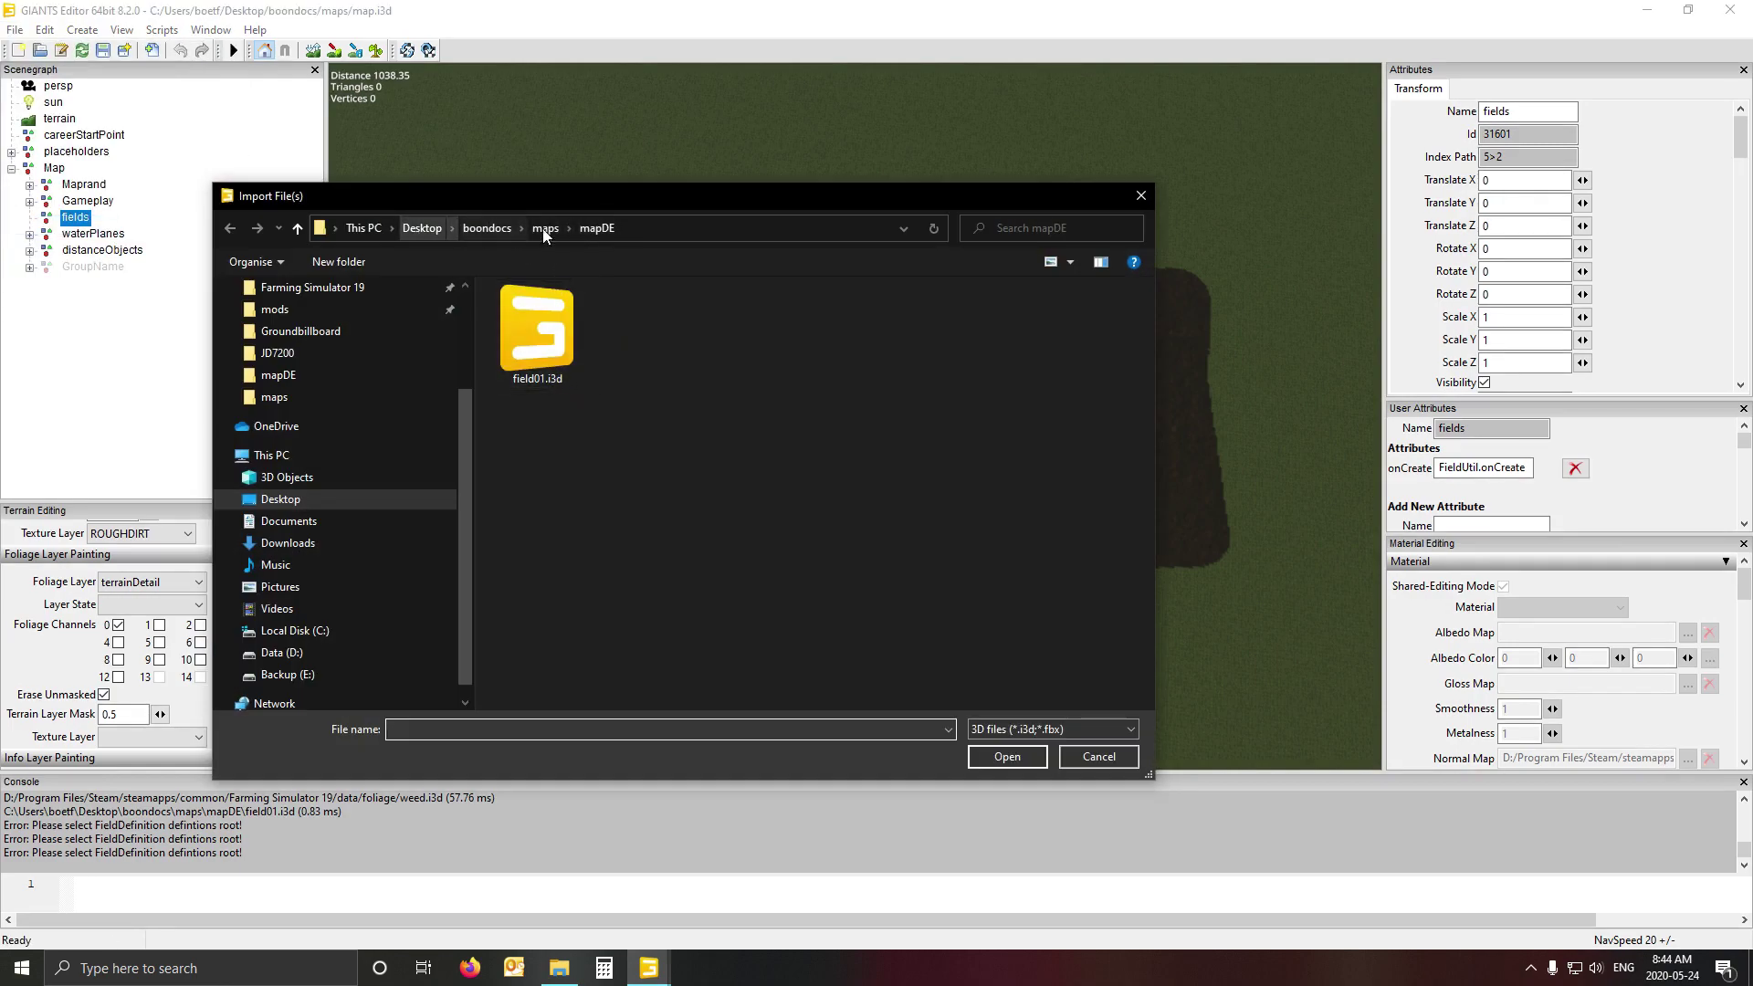
{"action": "left_click", "coordinate": [521, 351]}
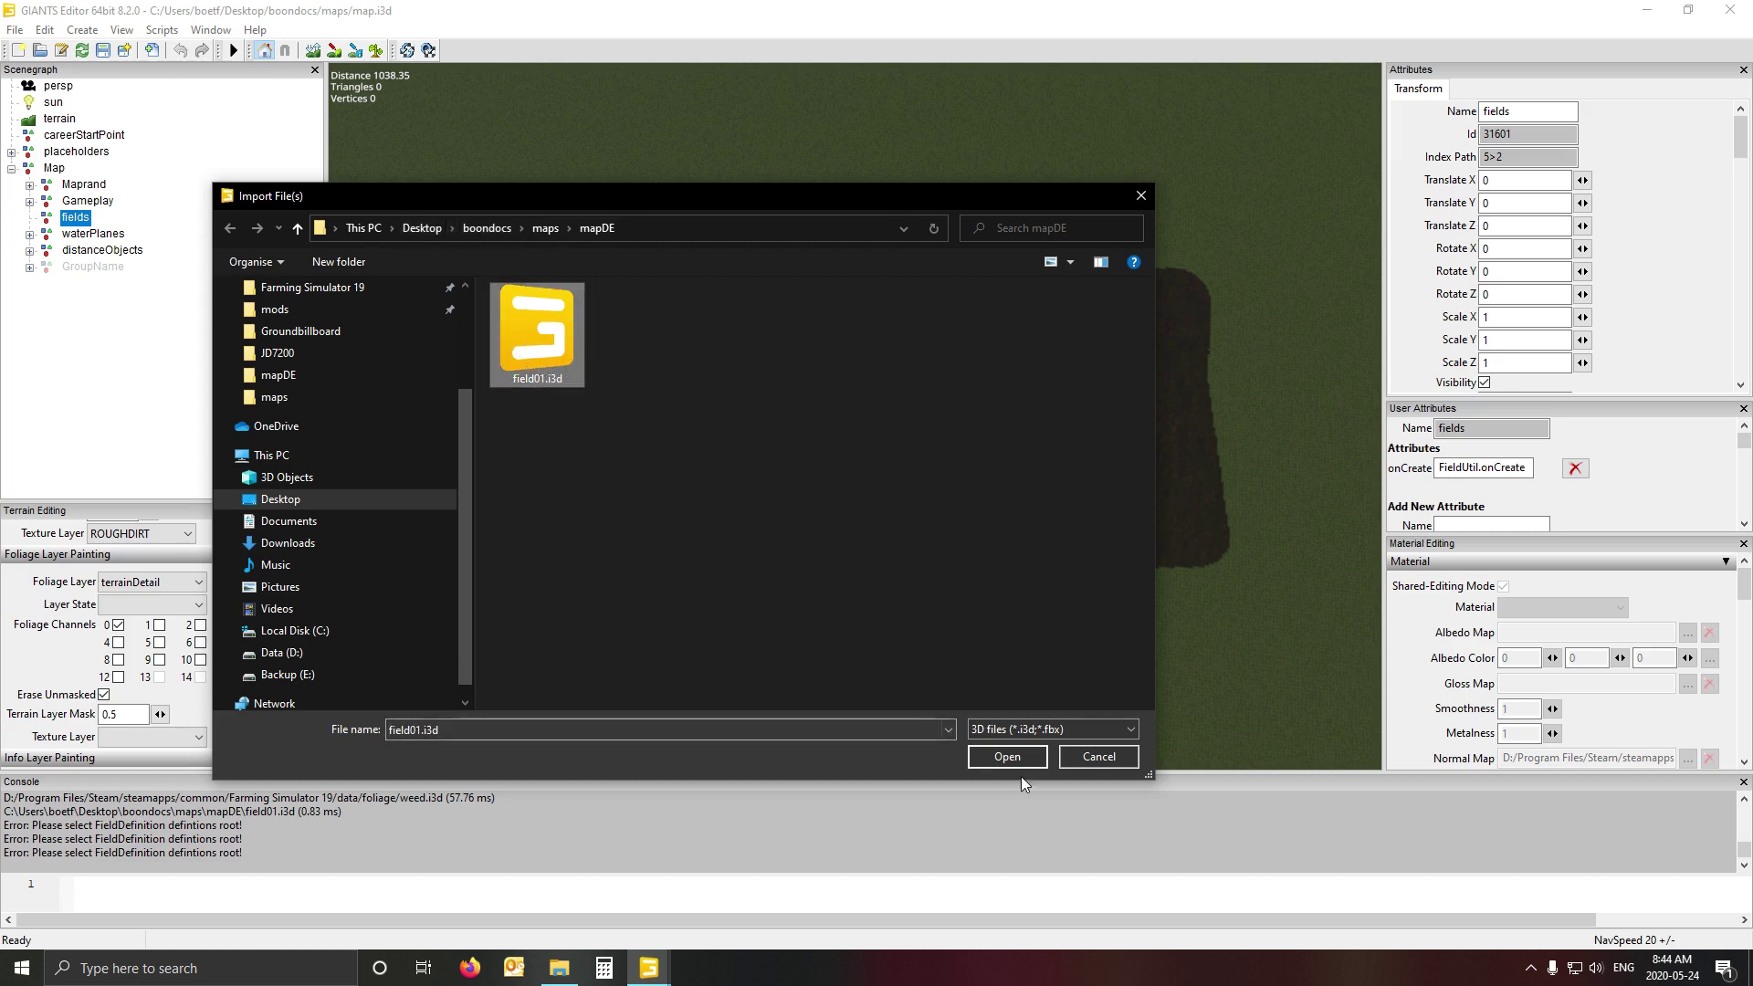
{"action": "left_click", "coordinate": [1008, 756]}
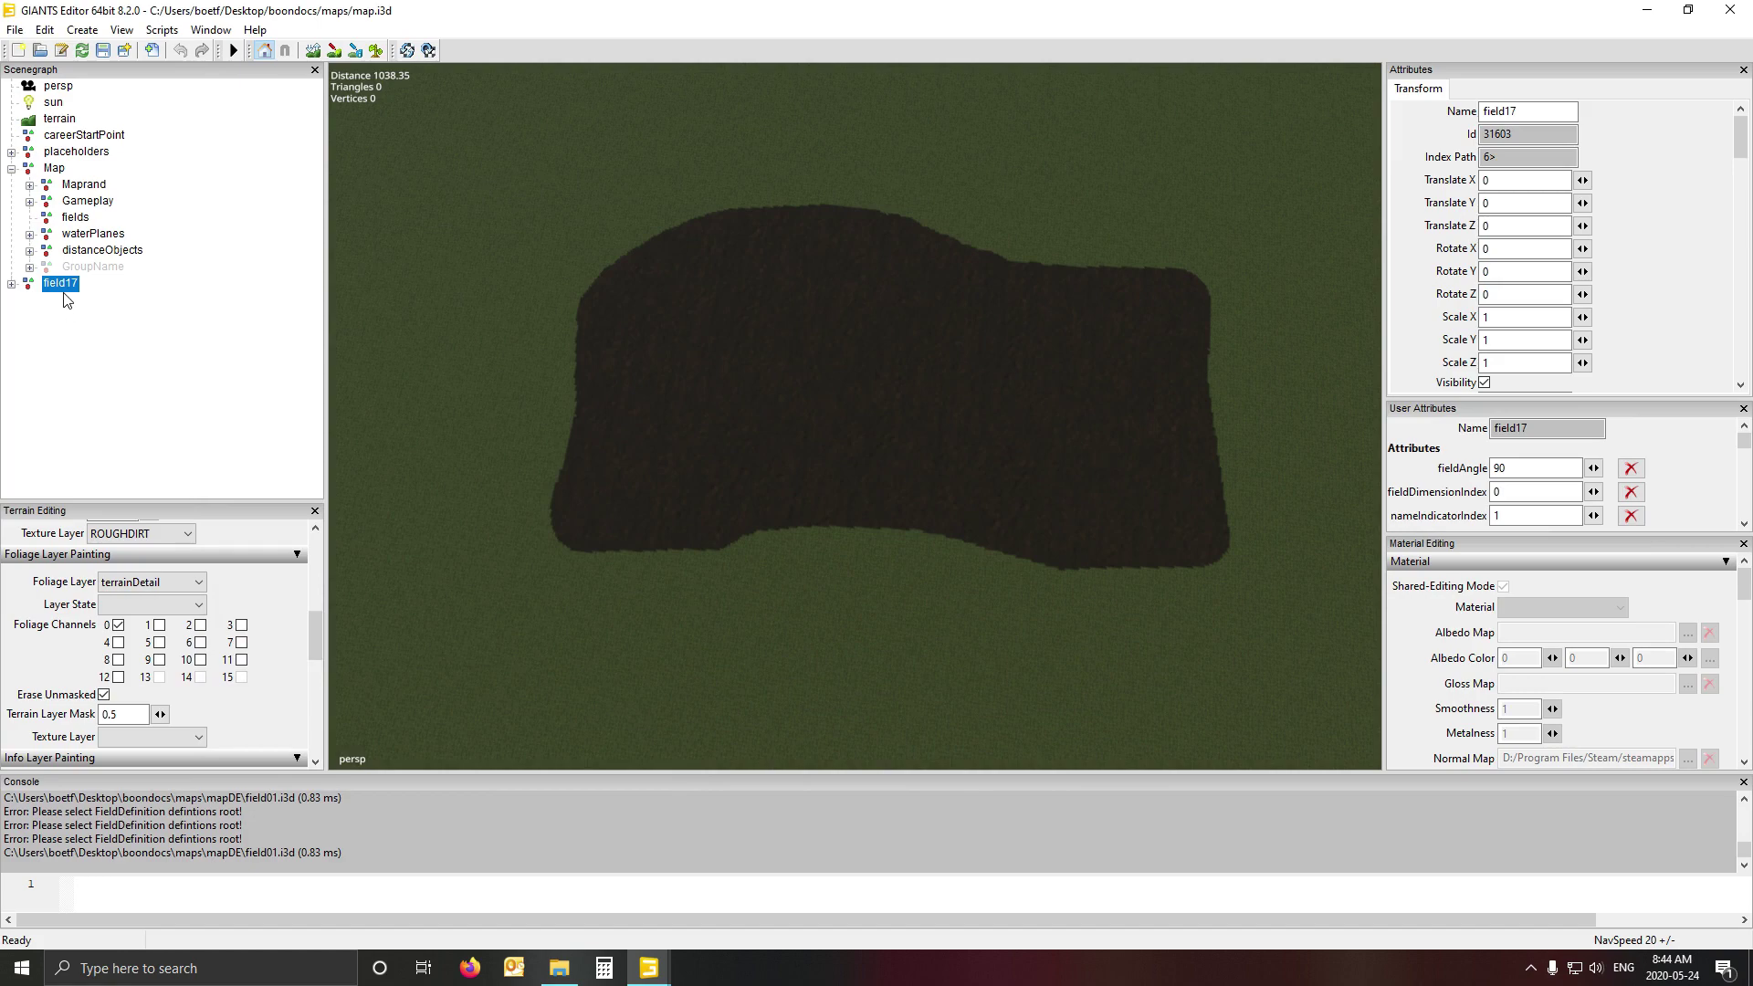
- Expand the imported field17 and its fieldDimensions, and move field17 into the fields group under Map
{"action": "left_click", "coordinate": [11, 284]}
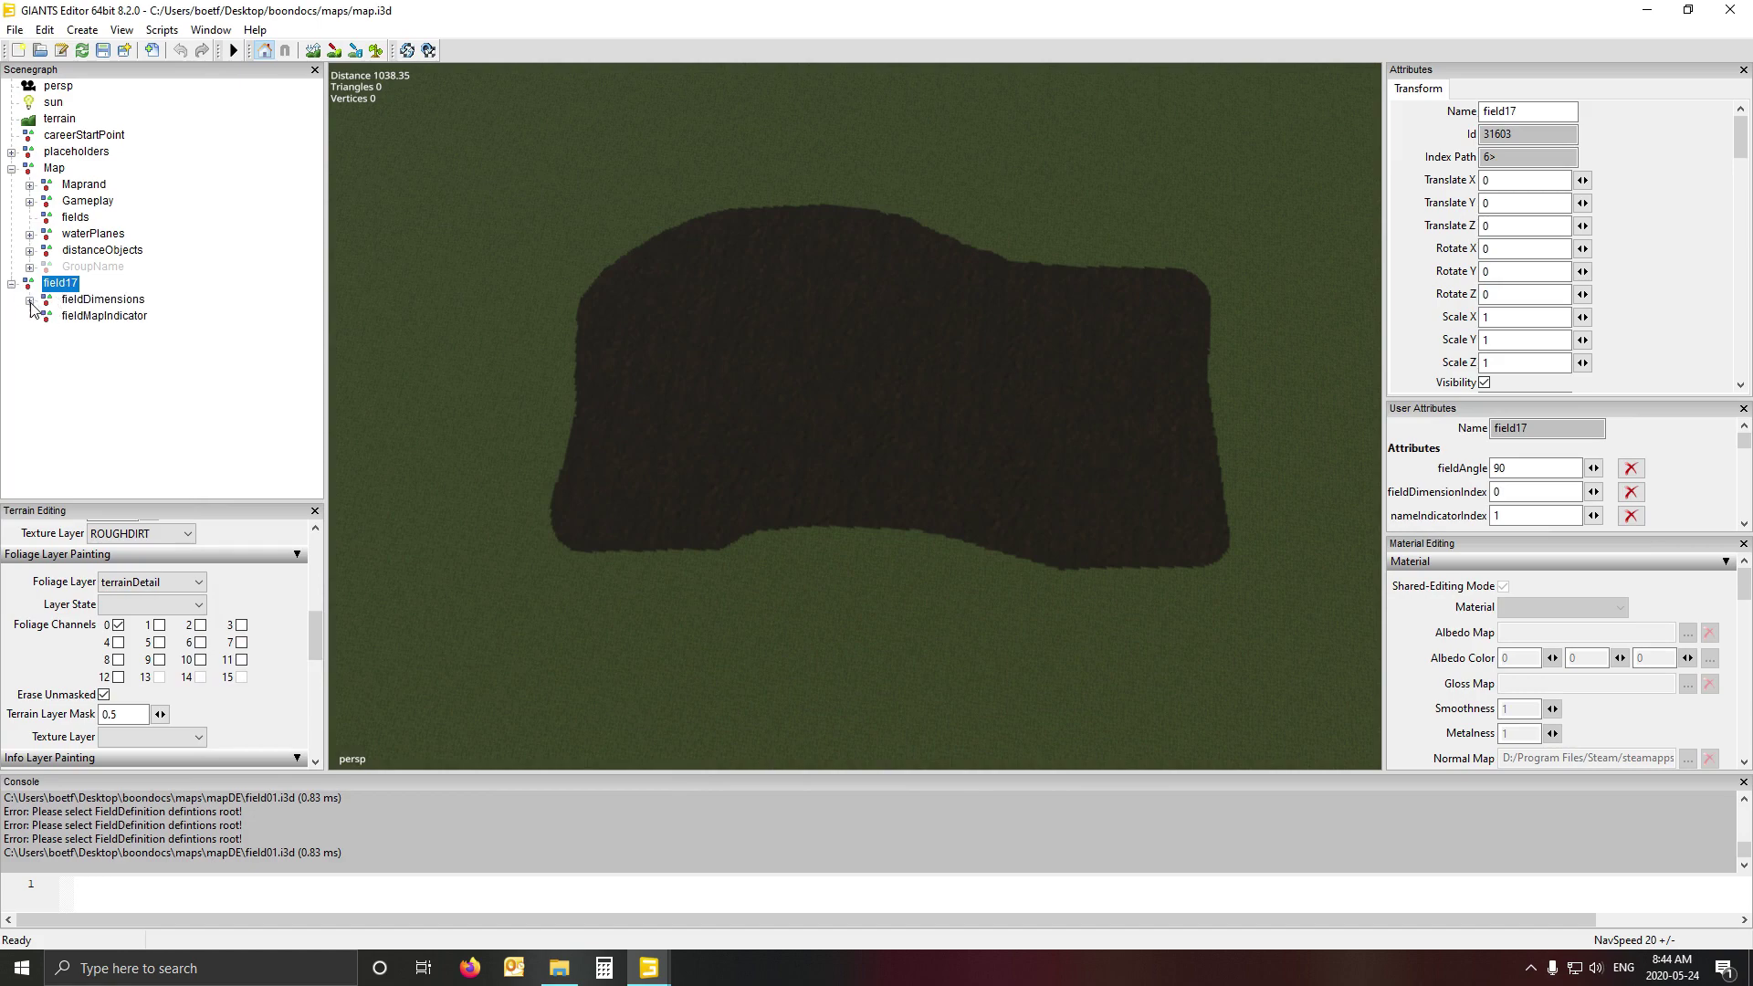
{"action": "left_click", "coordinate": [29, 302]}
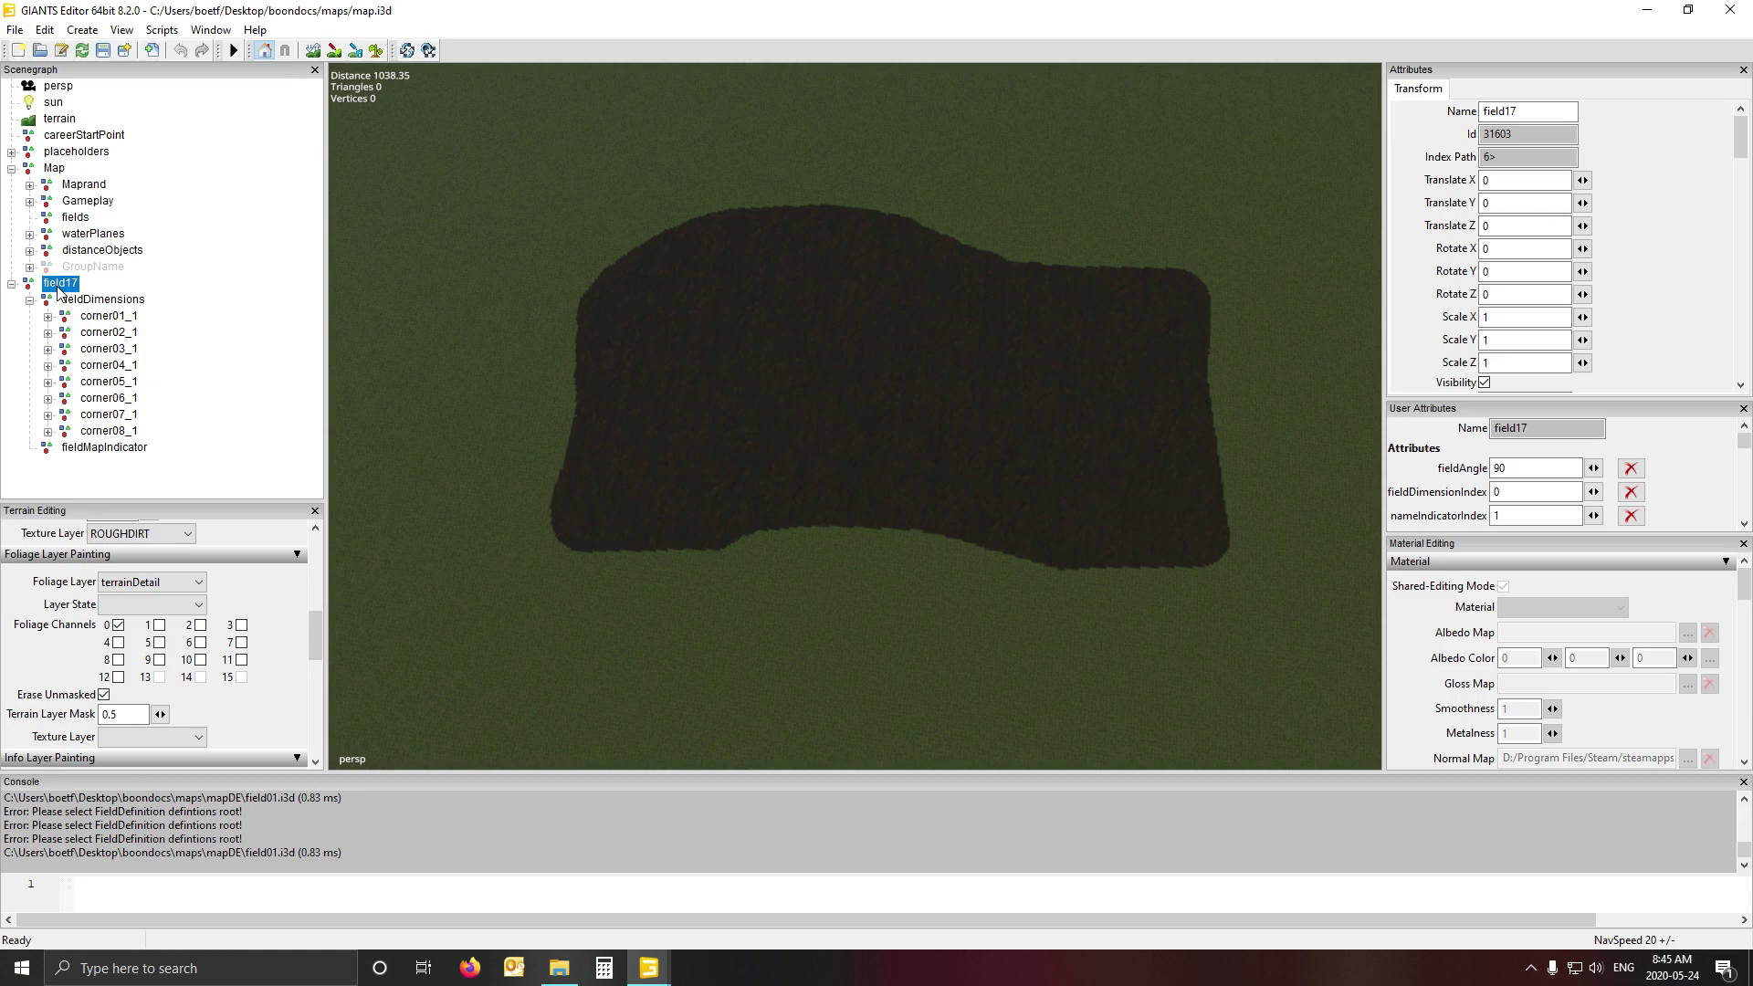
{"action": "key", "text": "Delete"}
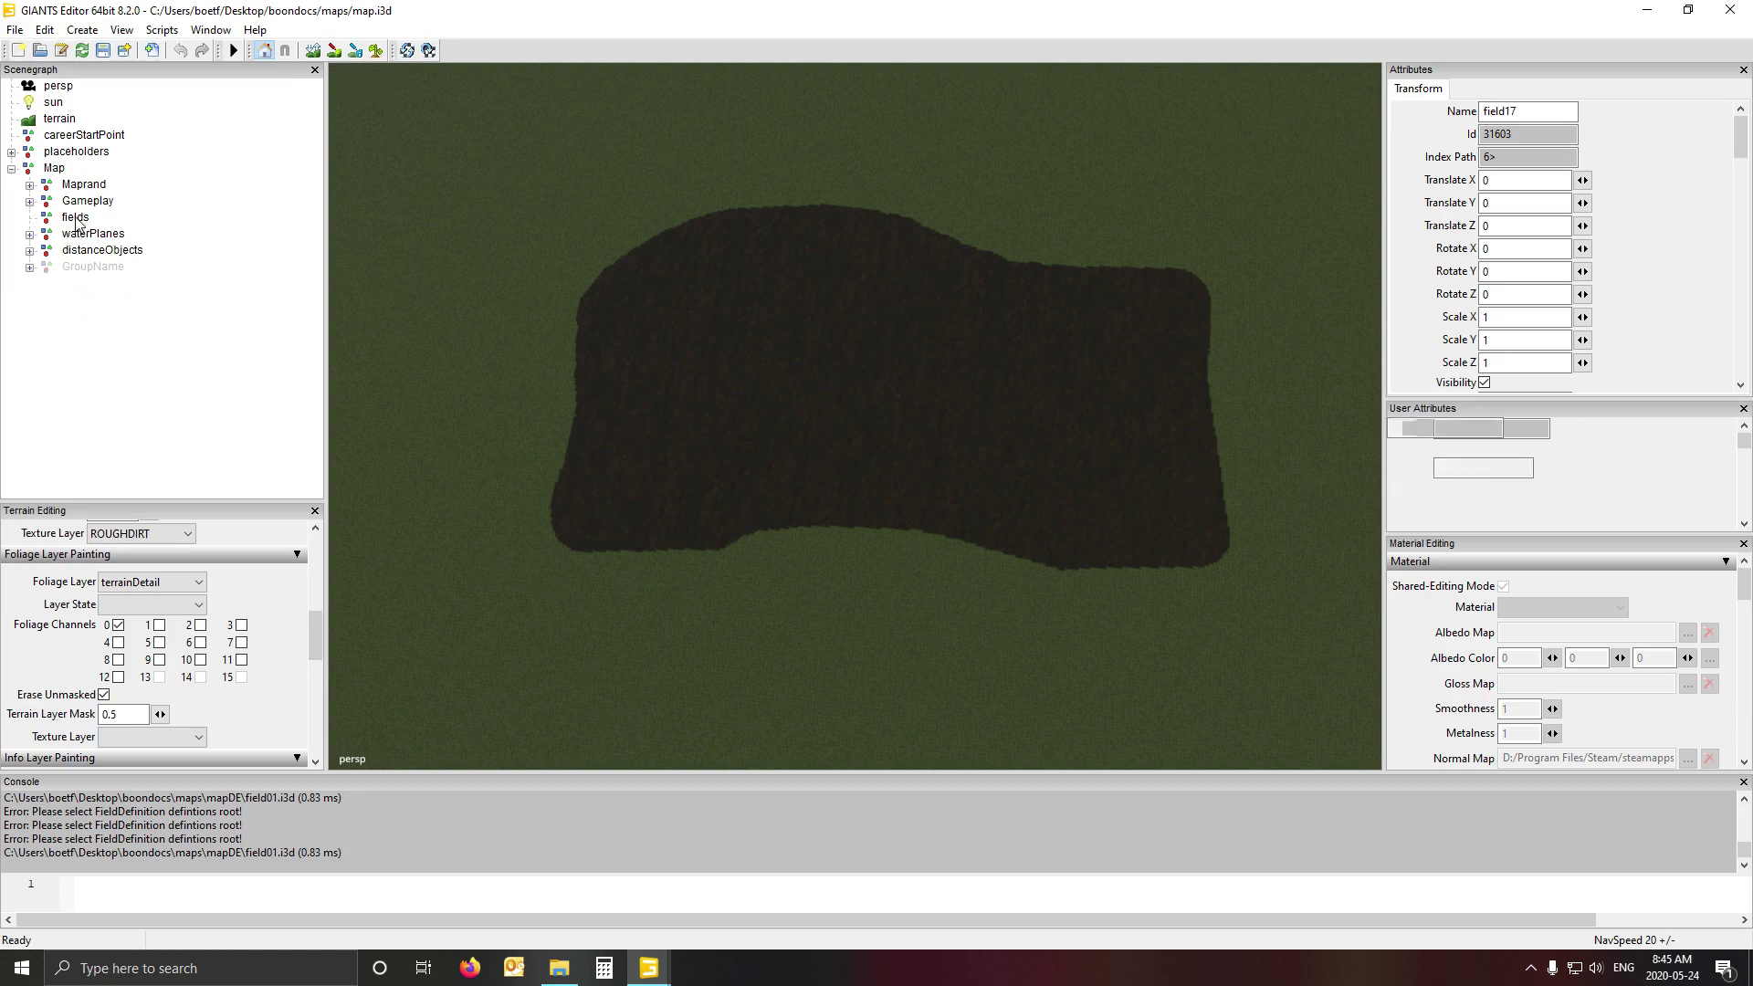
{"action": "left_click", "coordinate": [76, 218]}
{"action": "key", "text": "ctrl+z"}
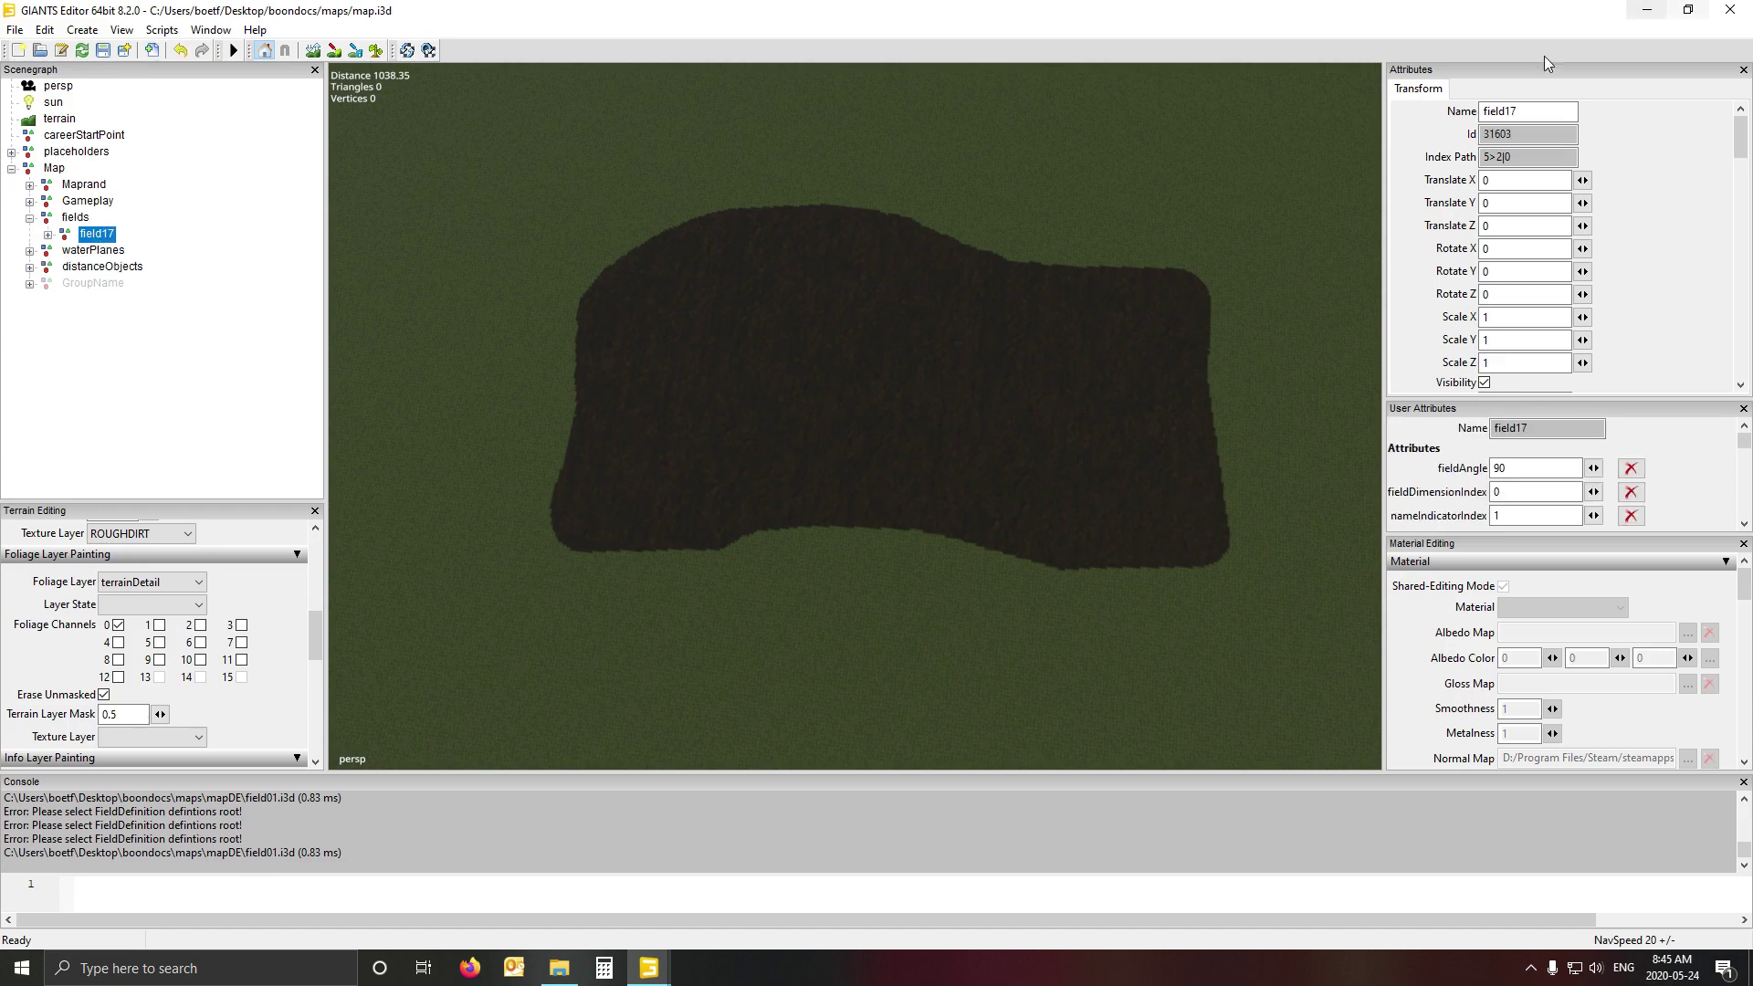
- Rename field17 in the fields group to field01 and expand it to show its fieldDimensions corners
{"action": "left_click_drag", "start_coordinate": [1505, 111], "coordinate": [1545, 111]}
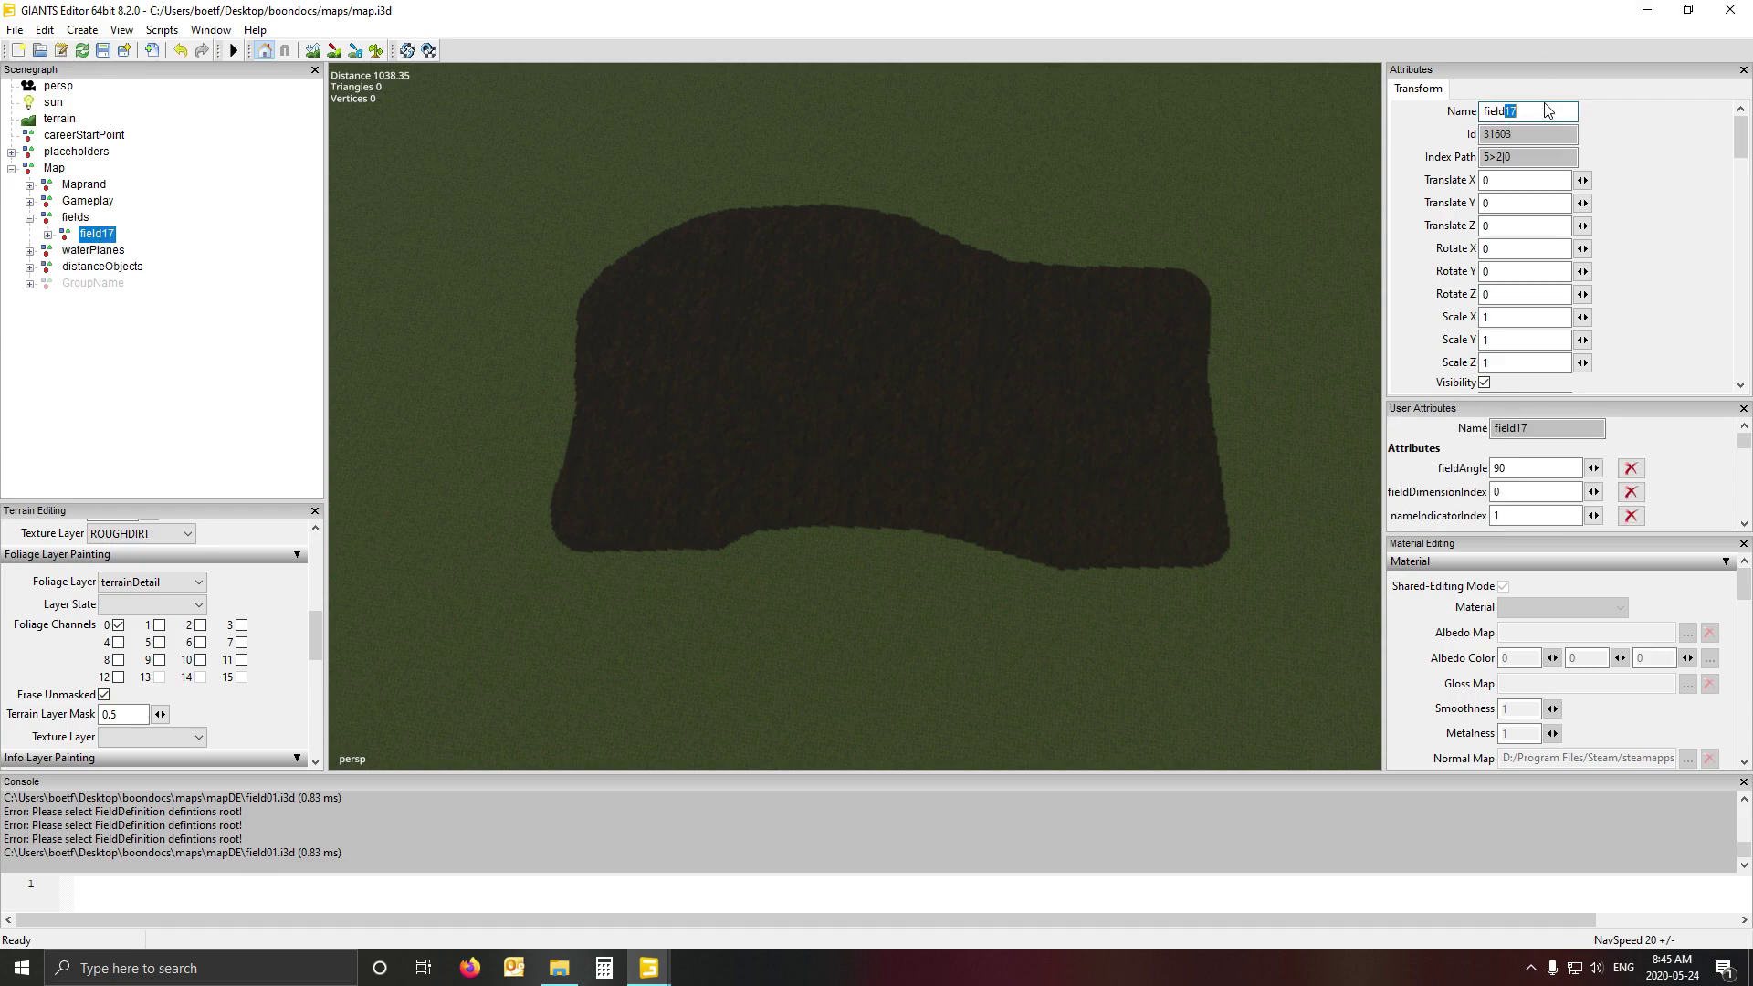
{"action": "type", "text": "01"}
{"action": "key", "text": "Return"}
{"action": "left_click", "coordinate": [47, 234]}
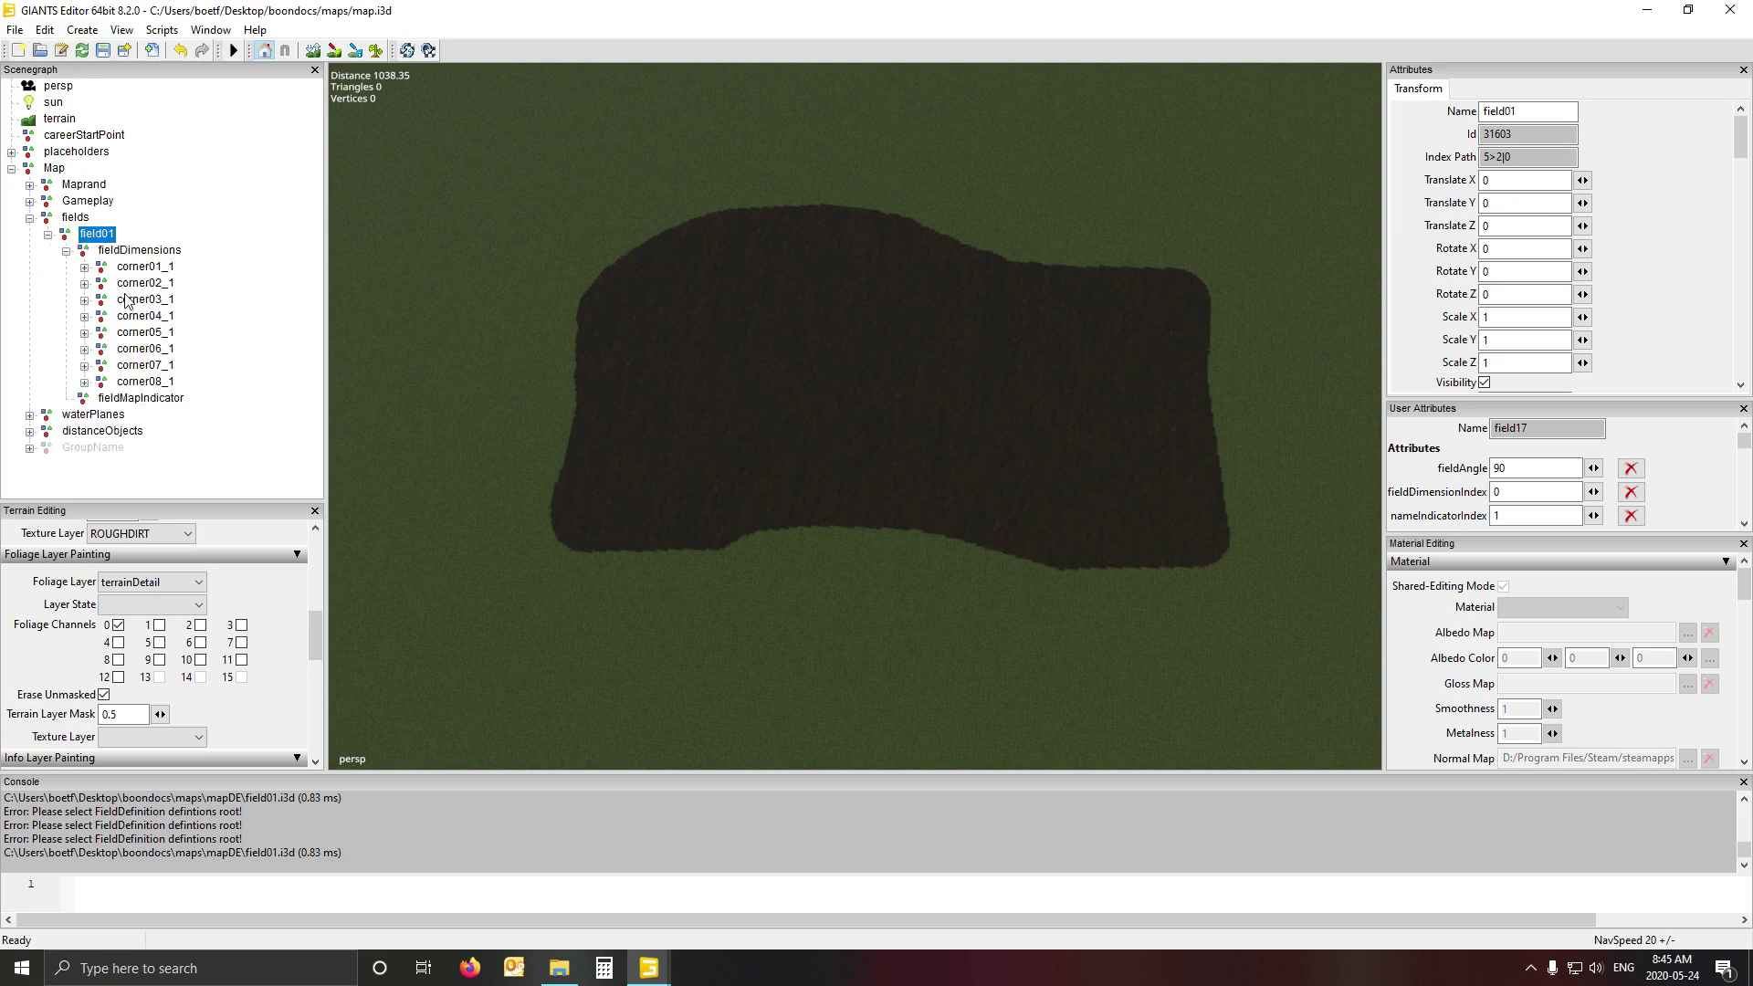
- Examine where field01's blue dimension area lies relative to the painted field, and expand and select corner01_1
{"action": "left_click_drag", "start_coordinate": [552, 493], "coordinate": [971, 304], "text": "alt"}
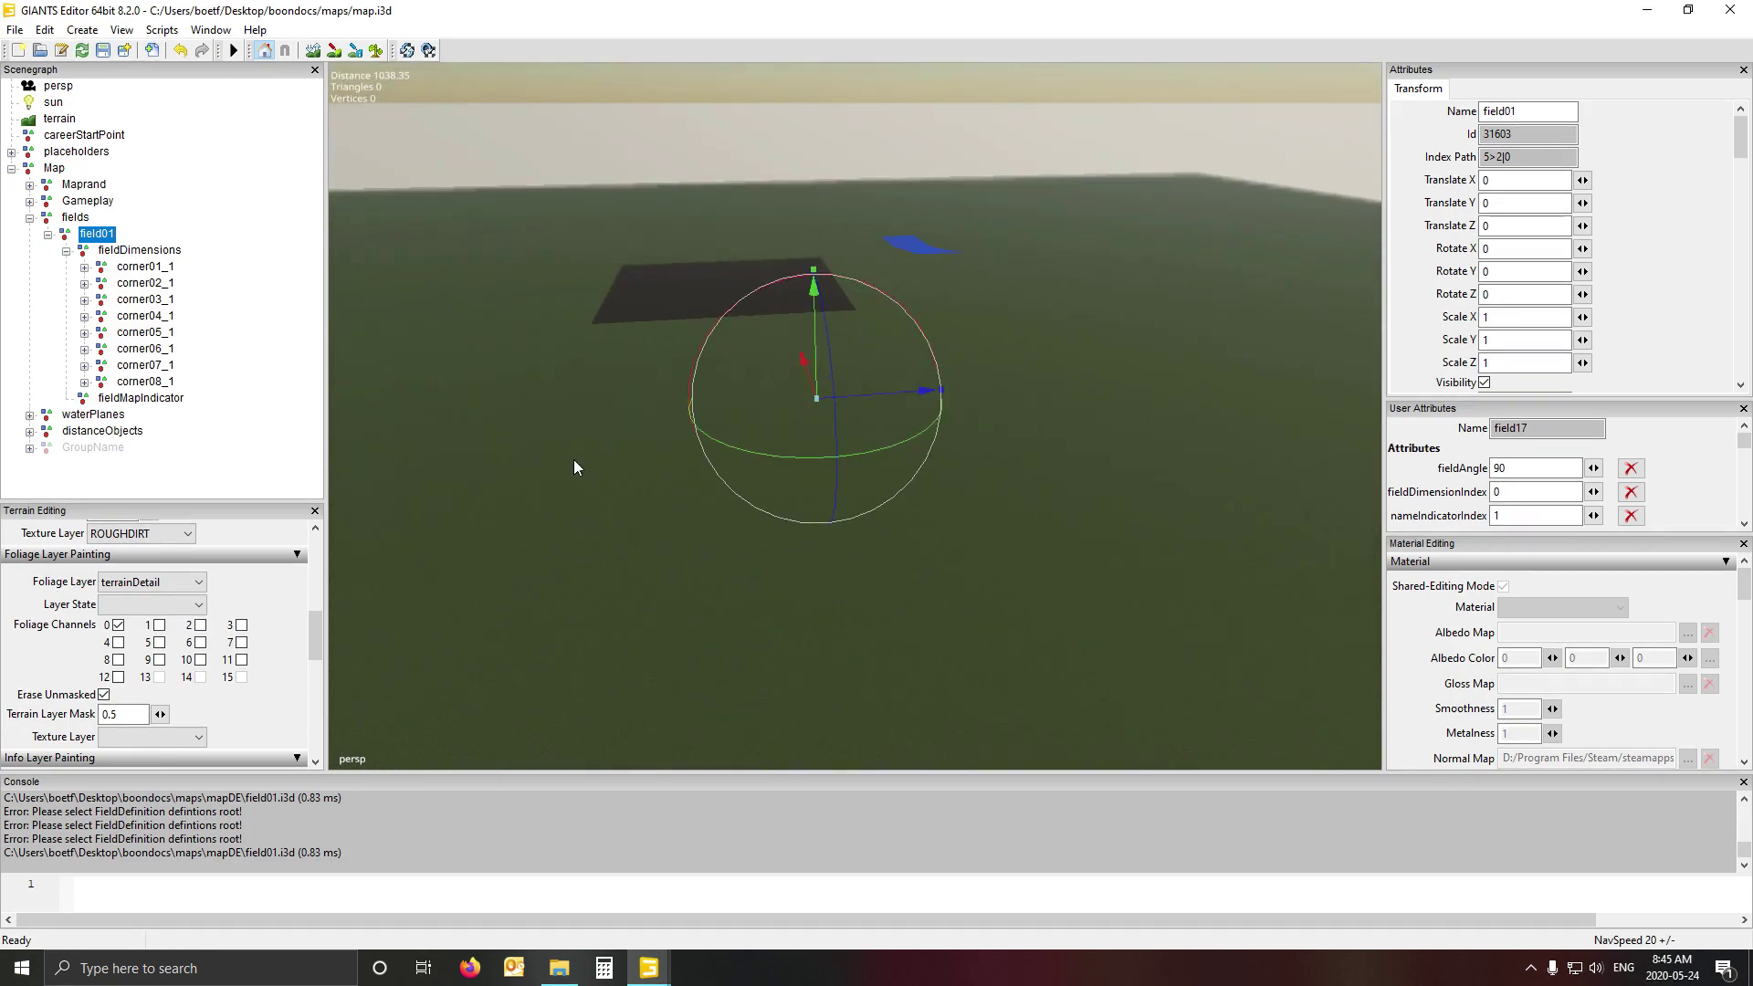
{"action": "left_click_drag", "start_coordinate": [971, 600], "coordinate": [551, 813], "text": "alt"}
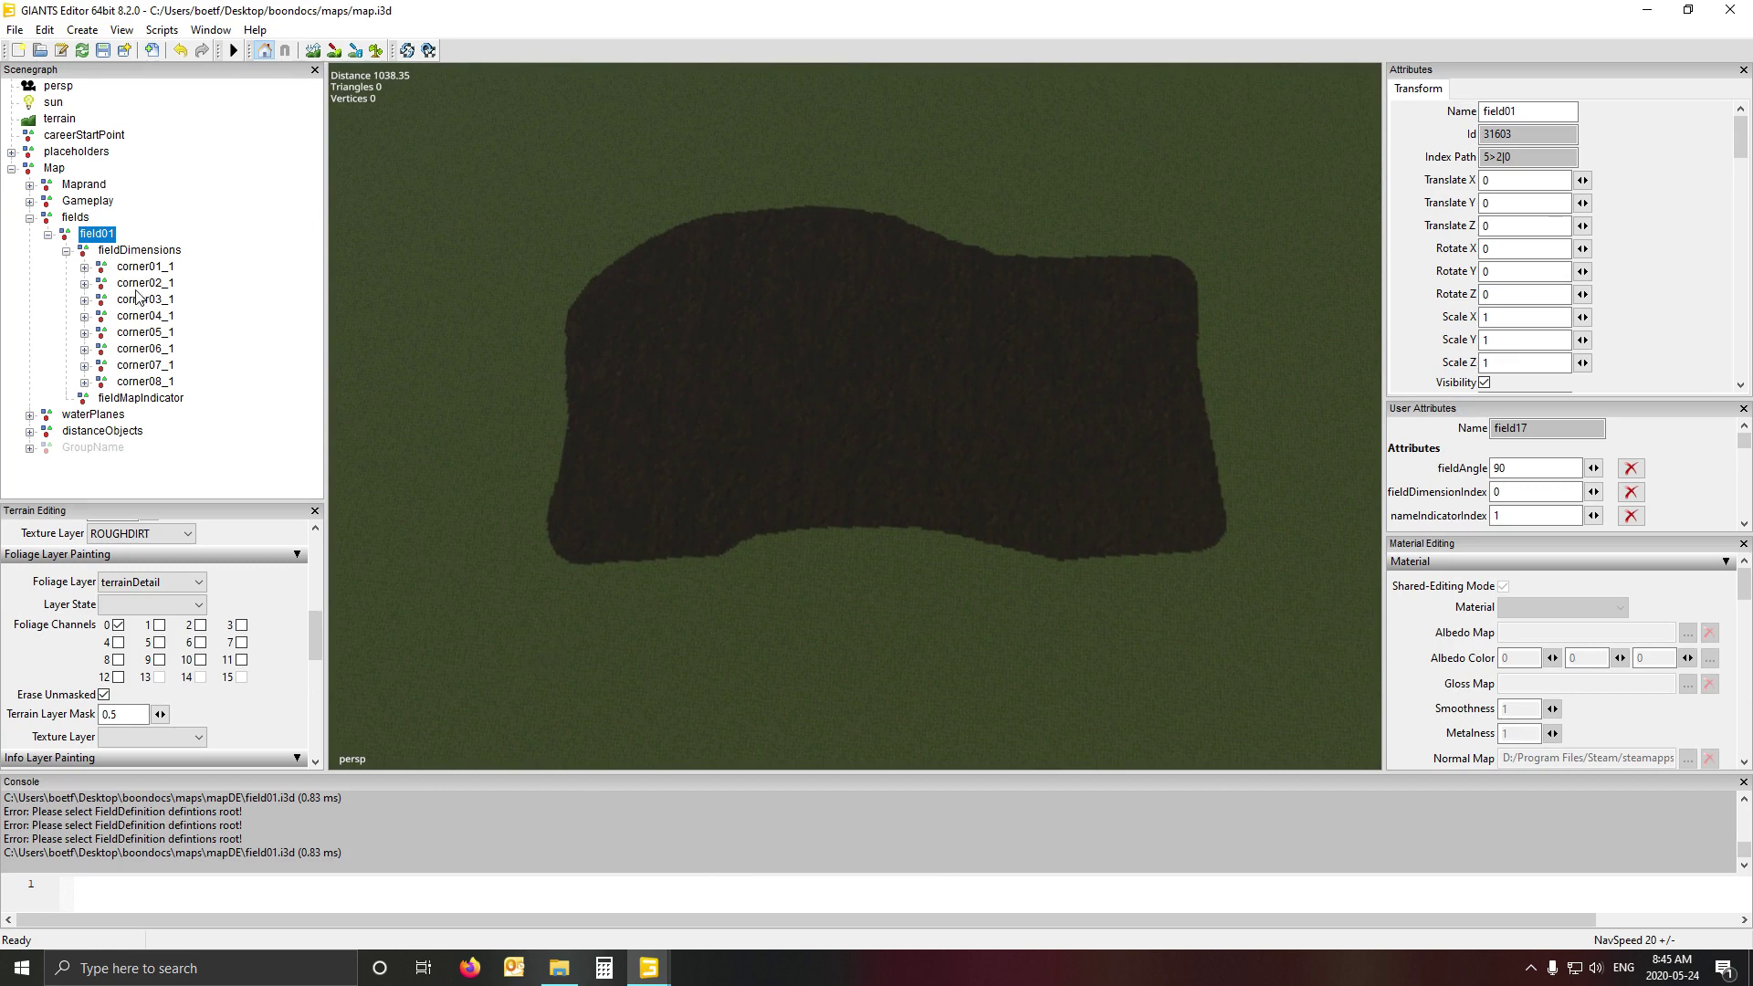
{"action": "left_click", "coordinate": [118, 256]}
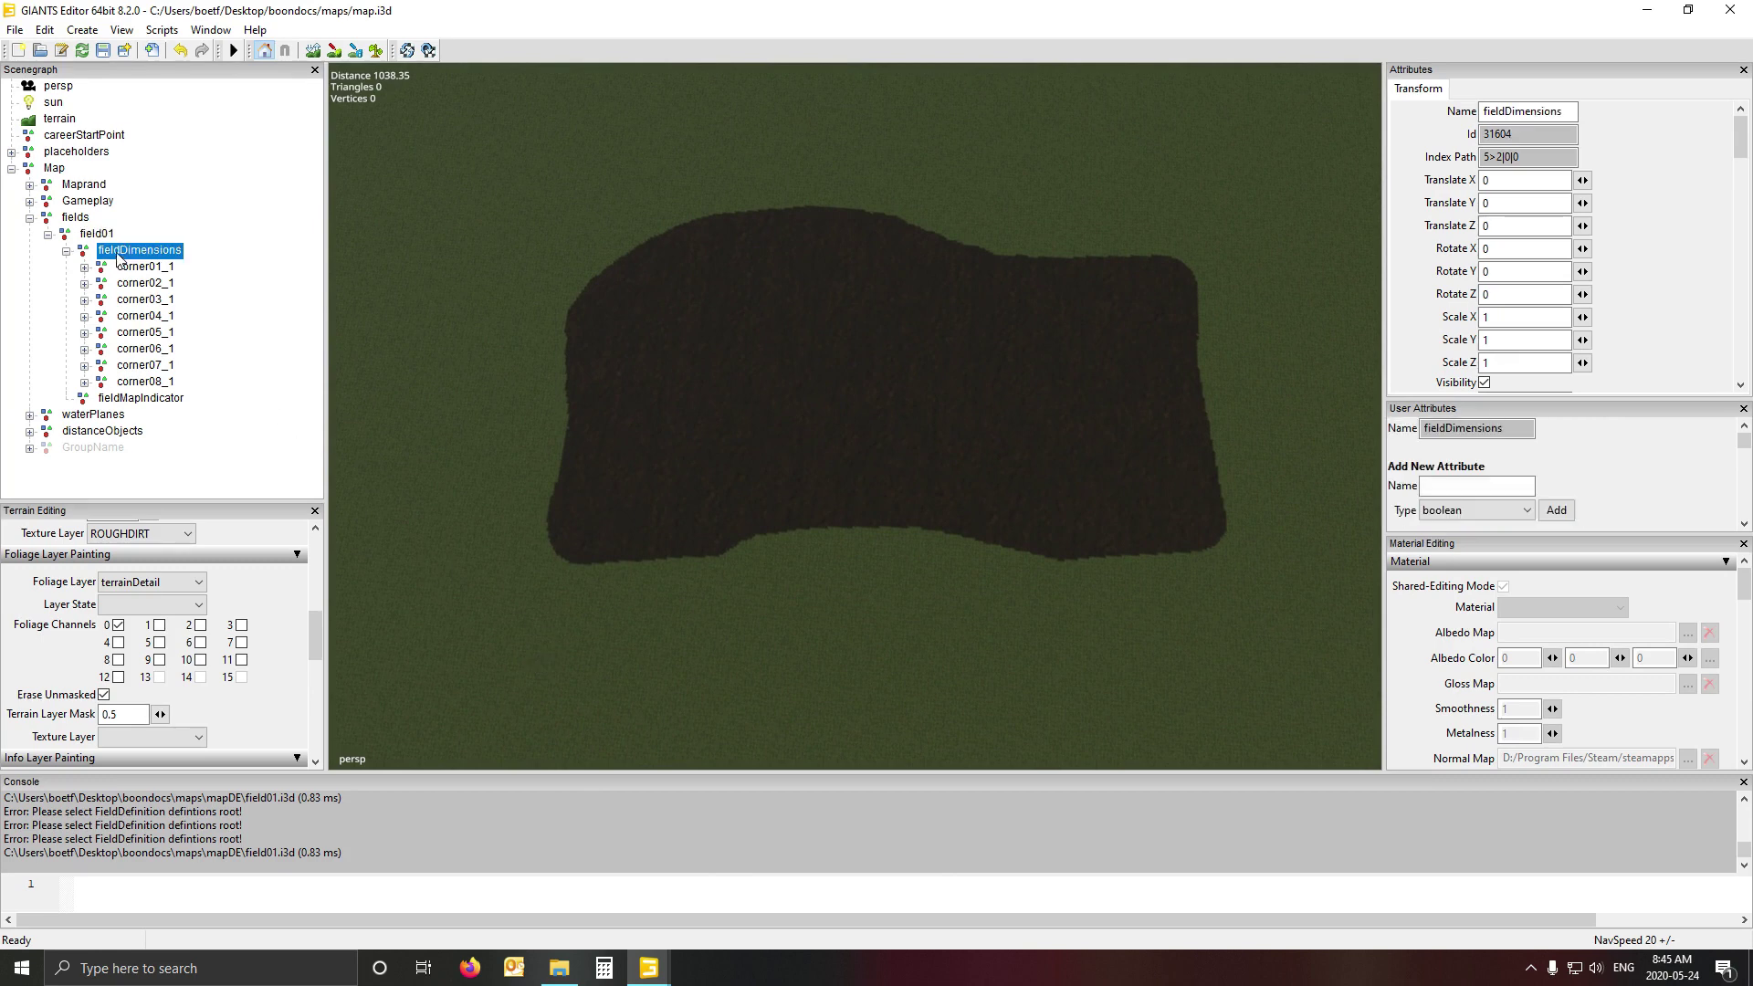
{"action": "mouse_move", "coordinate": [463, 484]}
{"action": "left_mouse_down", "text": "alt"}
{"action": "mouse_move", "coordinate": [823, 322]}
{"action": "mouse_move", "coordinate": [584, 507]}
{"action": "mouse_move", "coordinate": [459, 459]}
{"action": "mouse_move", "coordinate": [451, 472]}
{"action": "left_mouse_up", "text": "alt"}
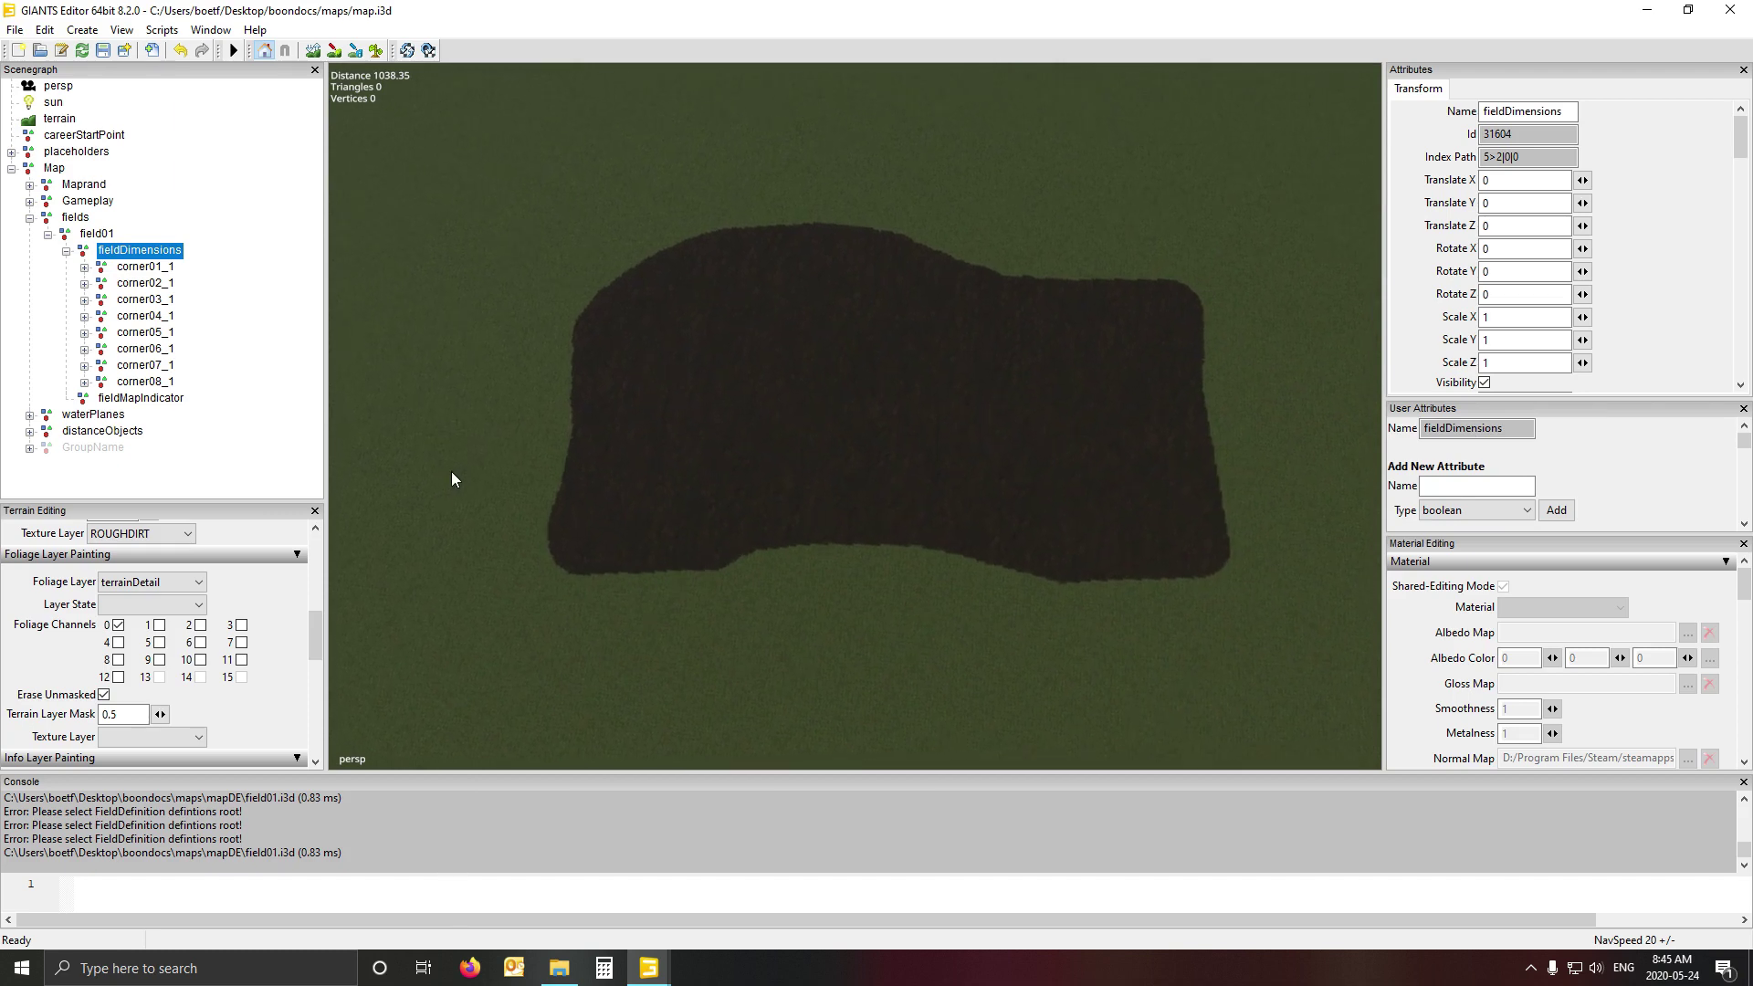
{"action": "left_click", "coordinate": [84, 267]}
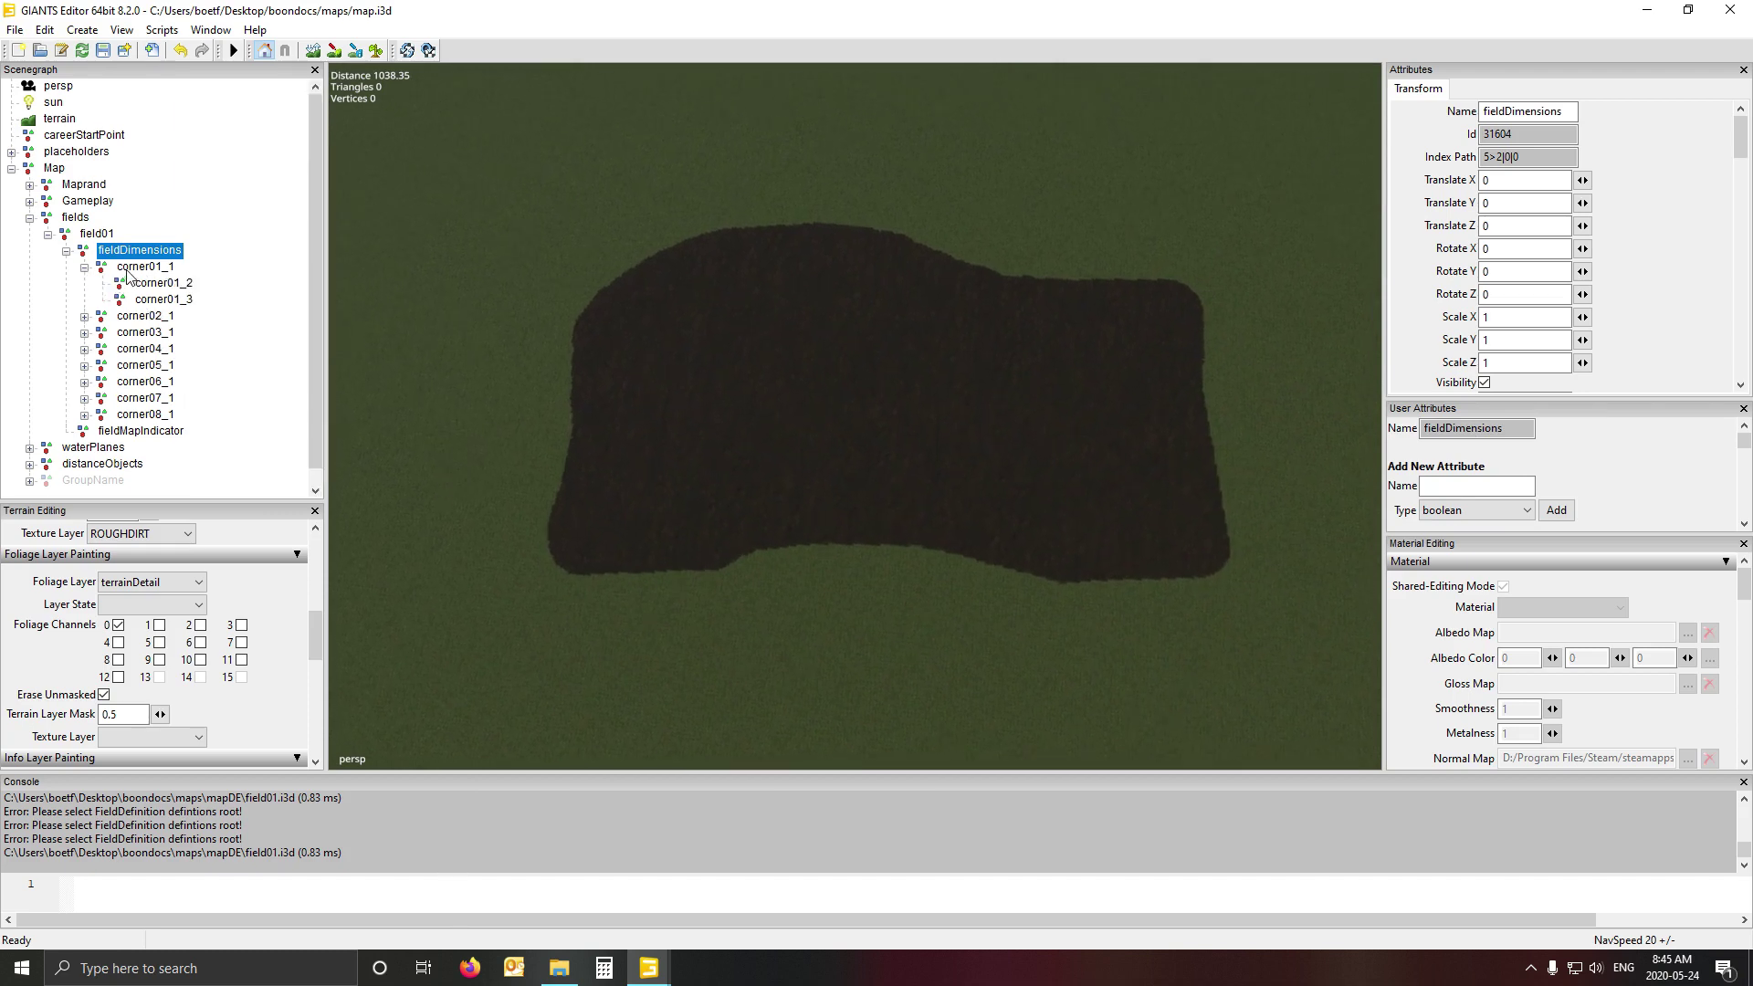
{"action": "left_click", "coordinate": [126, 270]}
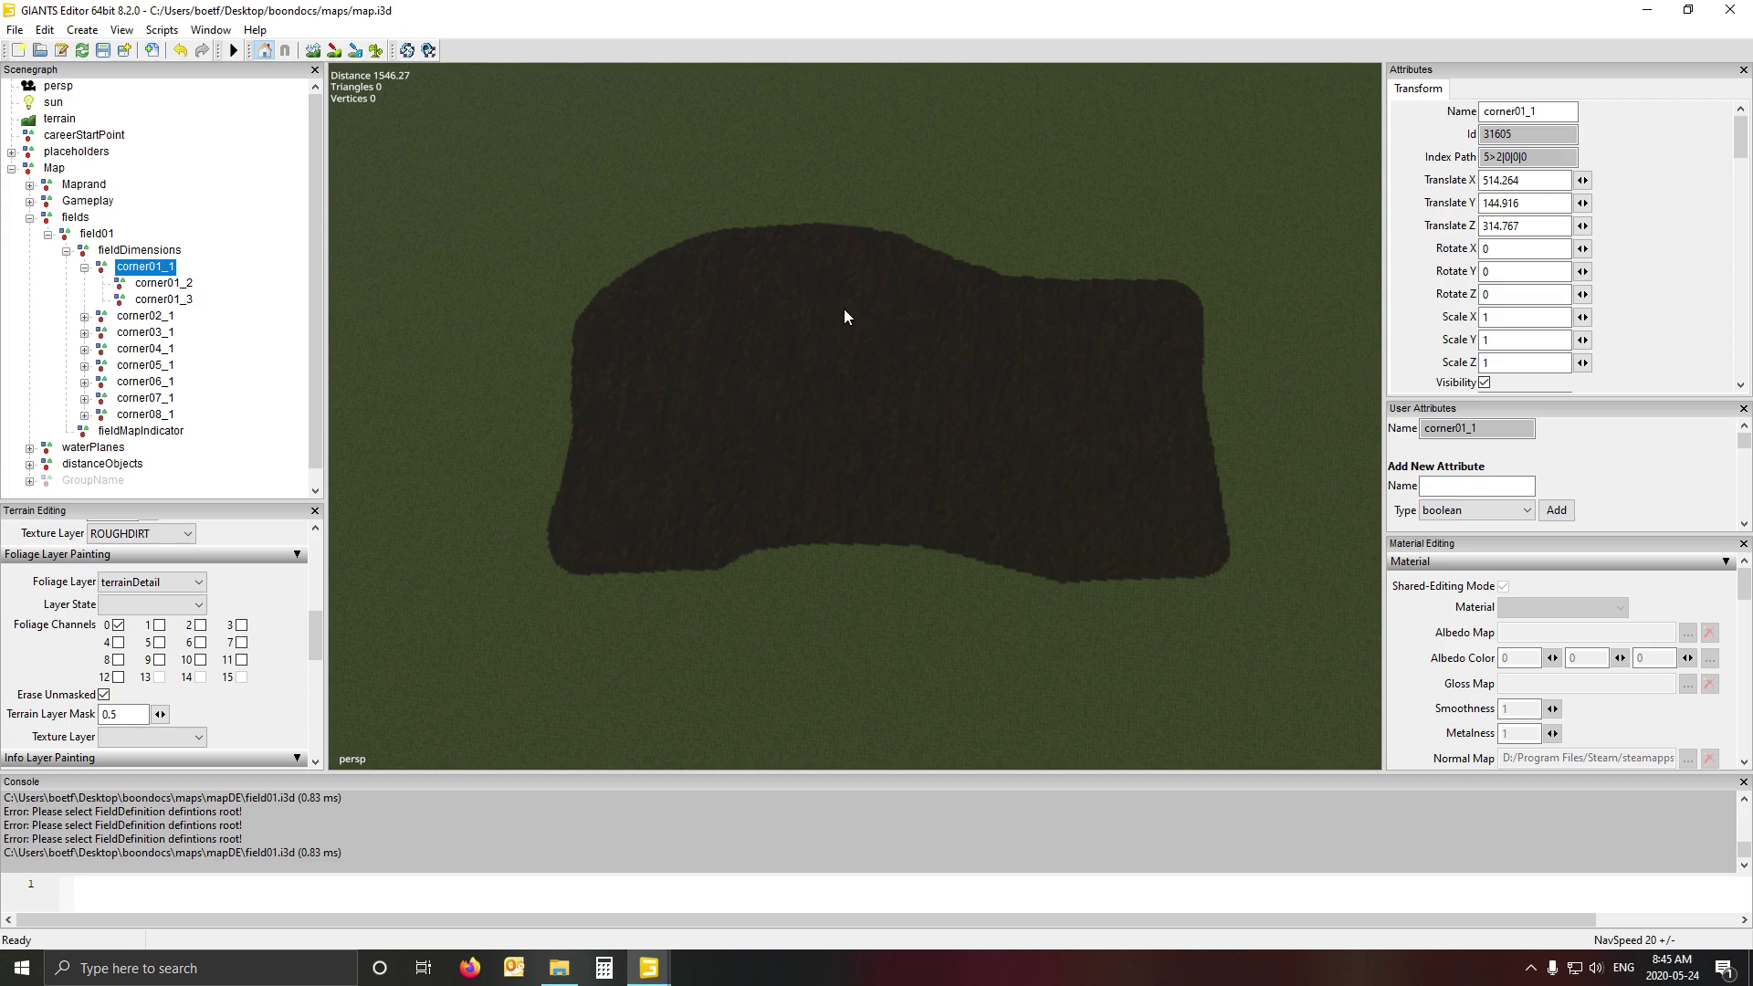
- Activate terrain foliage paint mode for the terrainDetail layer on channel 0, keeping the Round brush type
{"action": "left_click", "coordinate": [376, 51]}
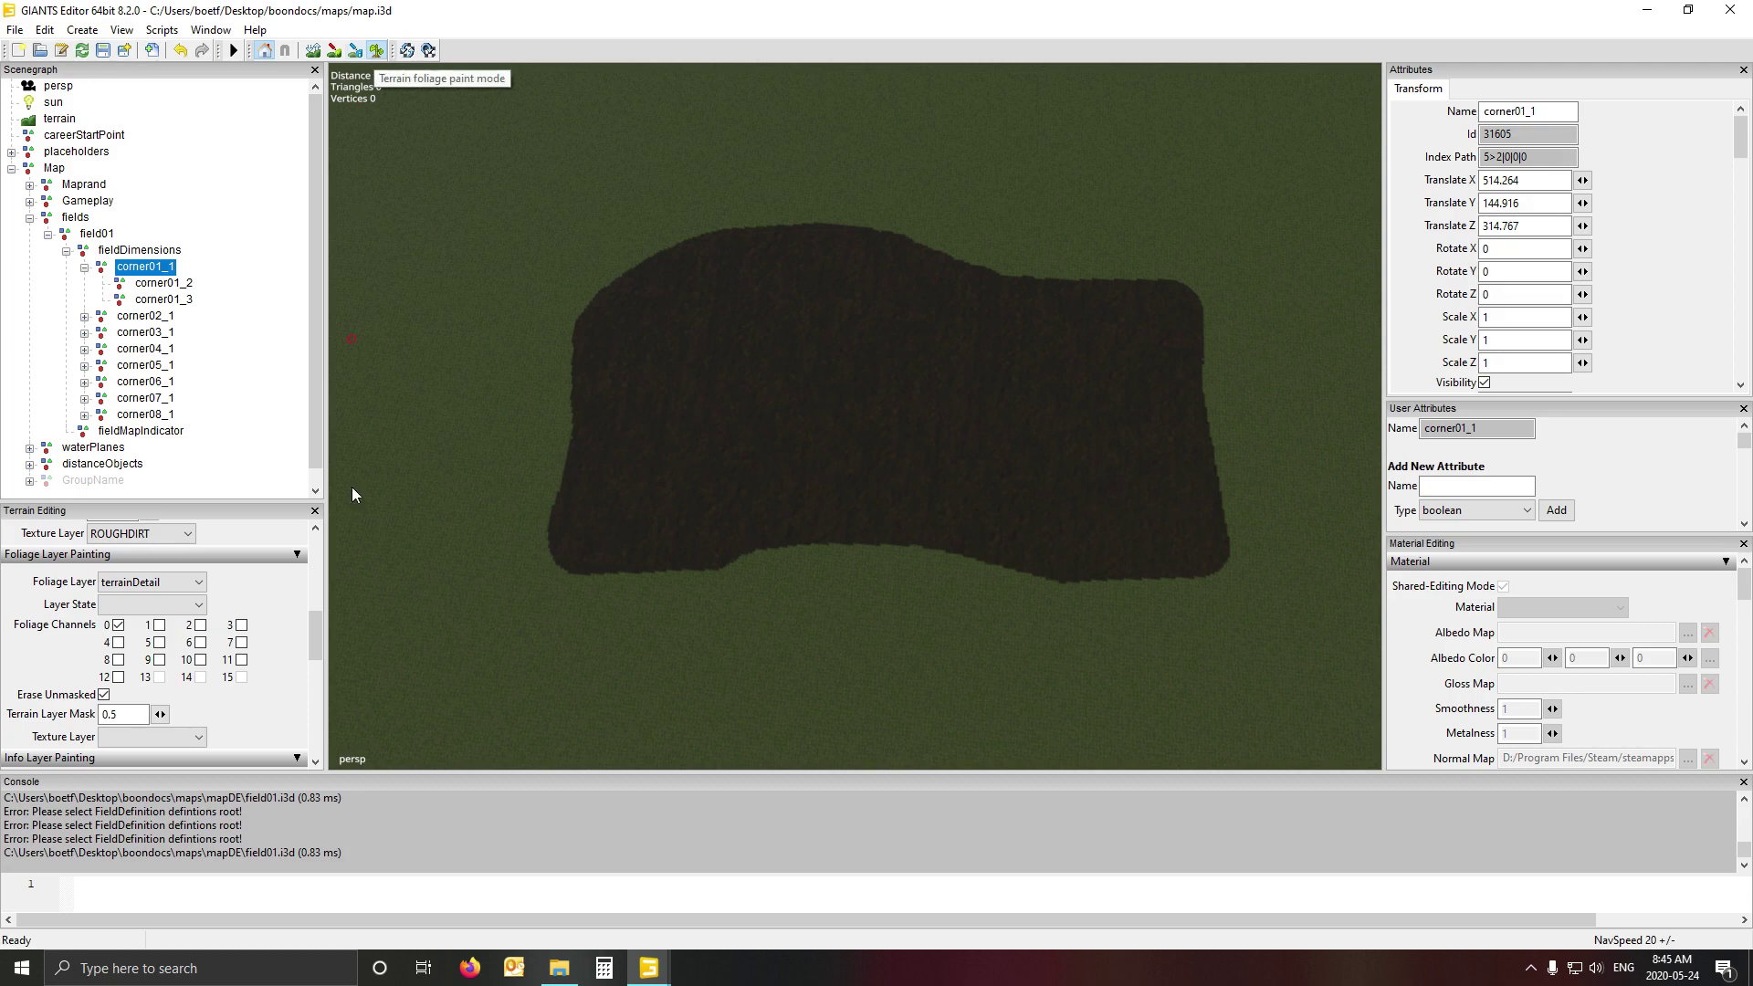
{"action": "scroll", "coordinate": [315, 640], "scroll_direction": "down", "scroll_amount": 3}
{"action": "left_click_drag", "start_coordinate": [316, 660], "coordinate": [321, 626]}
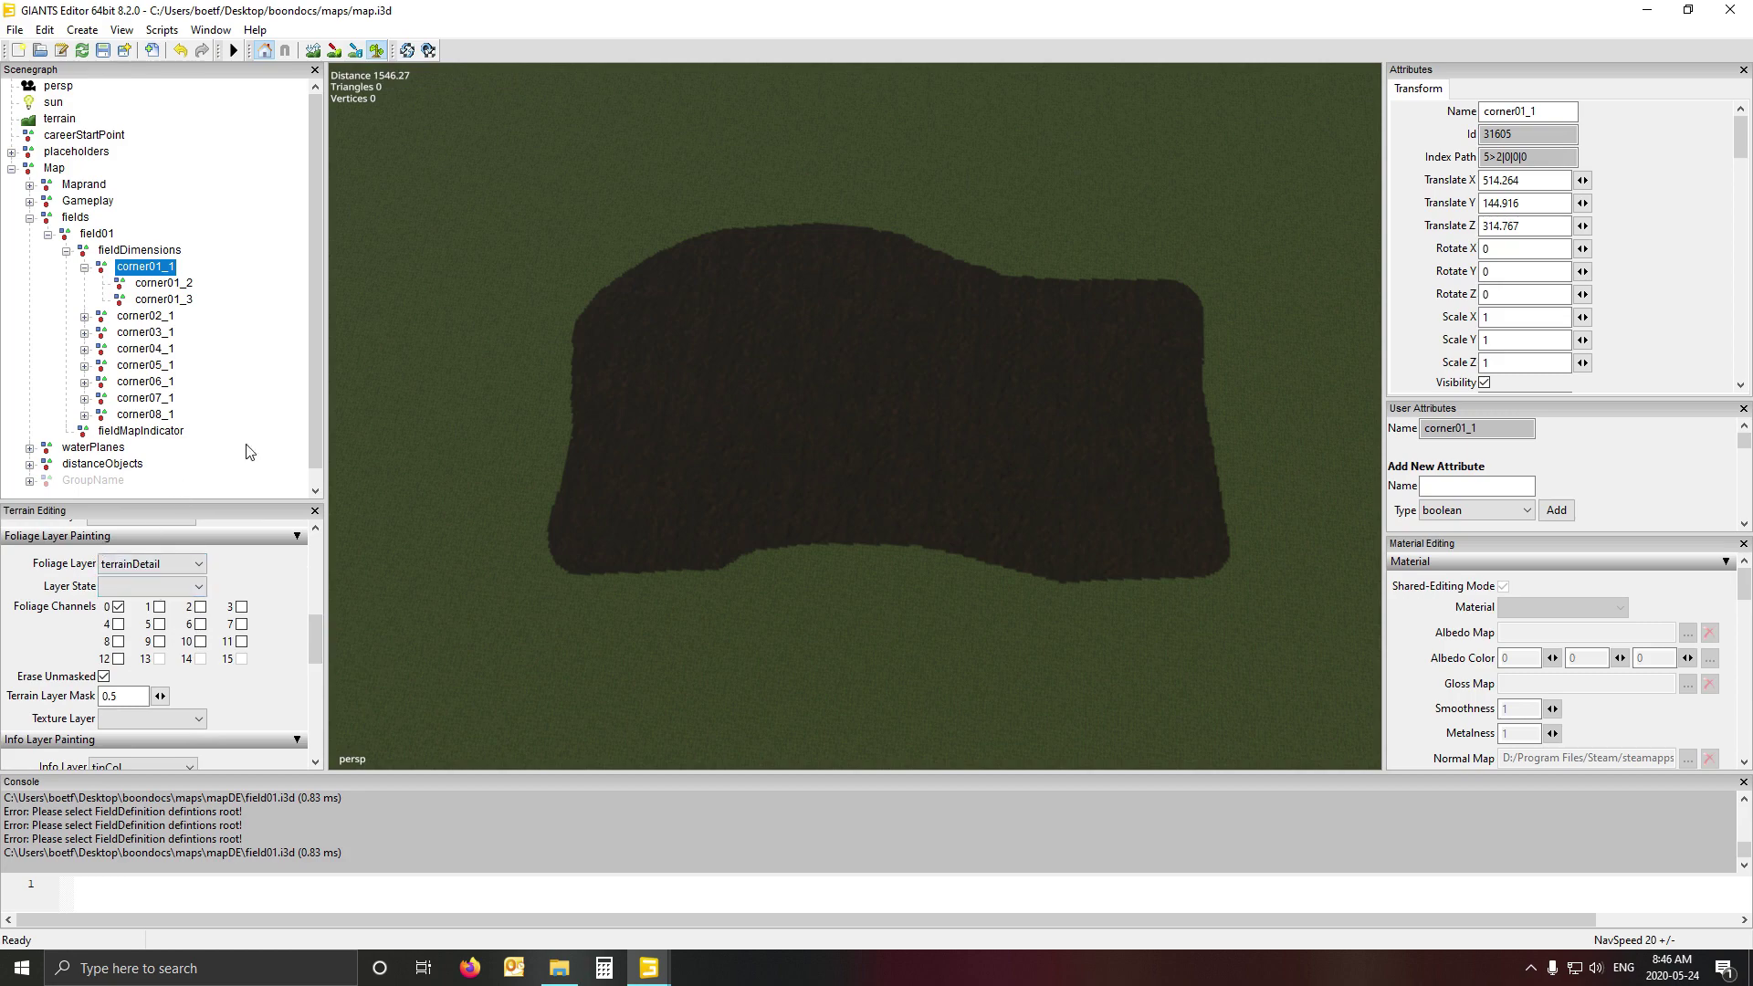
{"action": "left_click", "coordinate": [377, 51]}
{"action": "scroll", "coordinate": [301, 608], "scroll_direction": "up", "scroll_amount": 5}
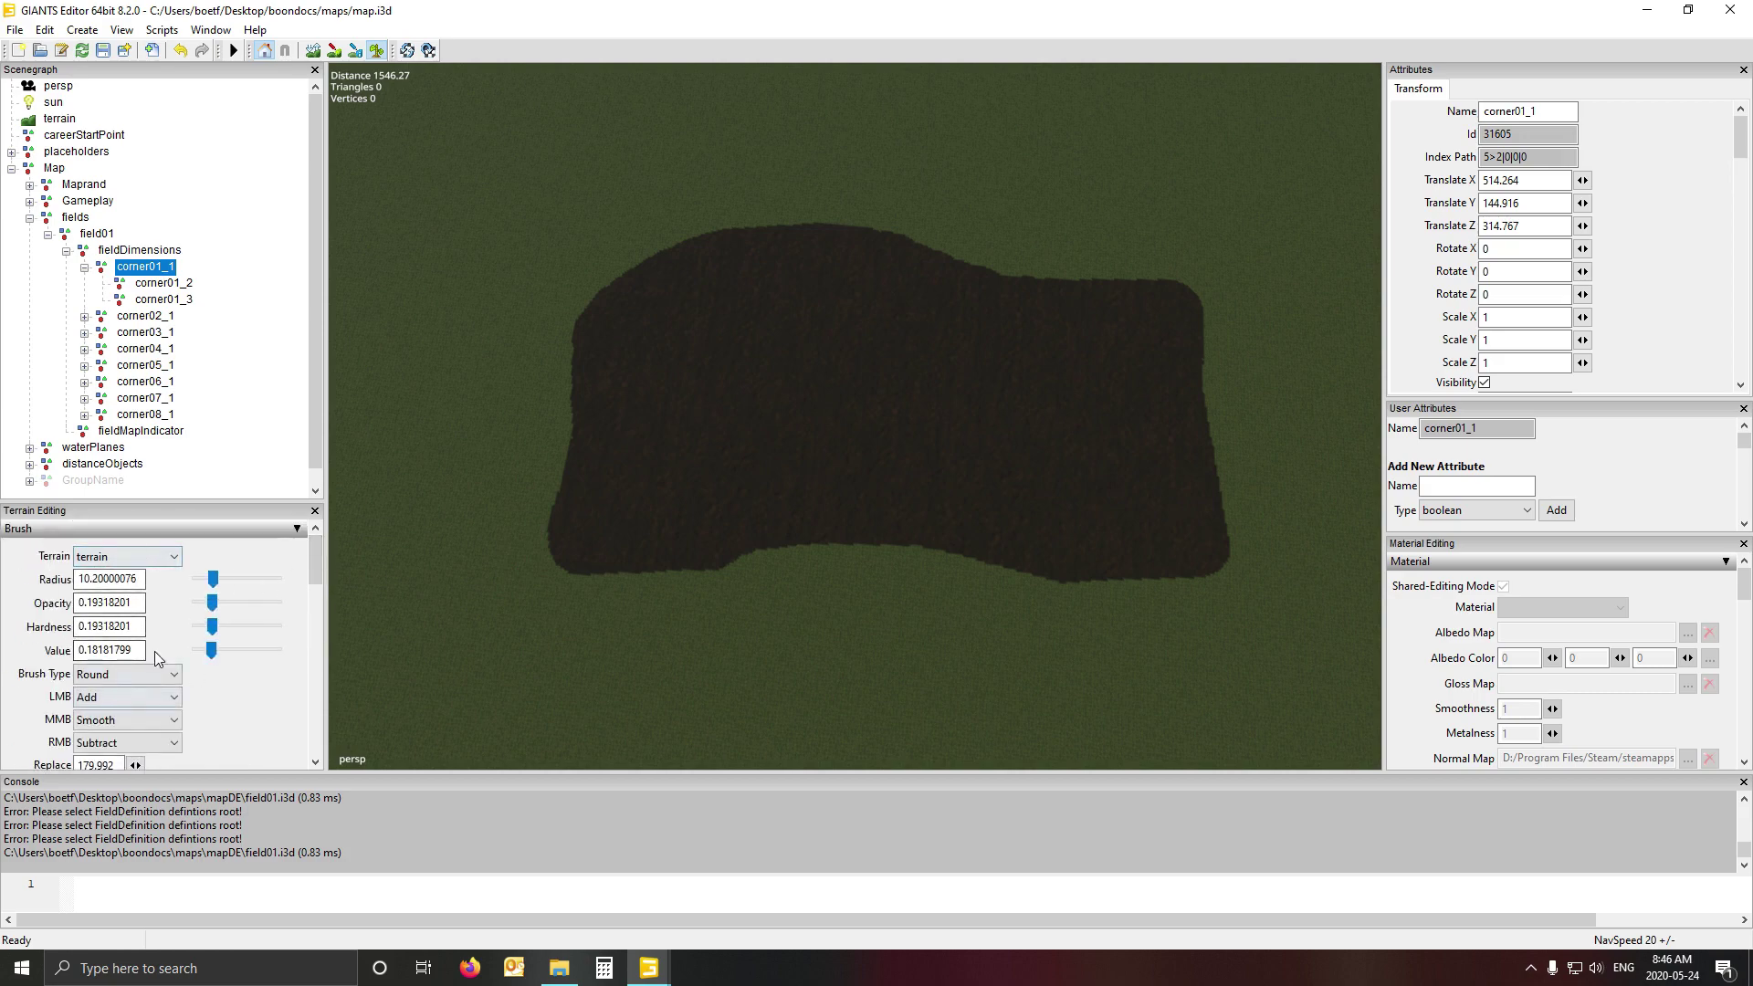
{"action": "left_click", "coordinate": [118, 677]}
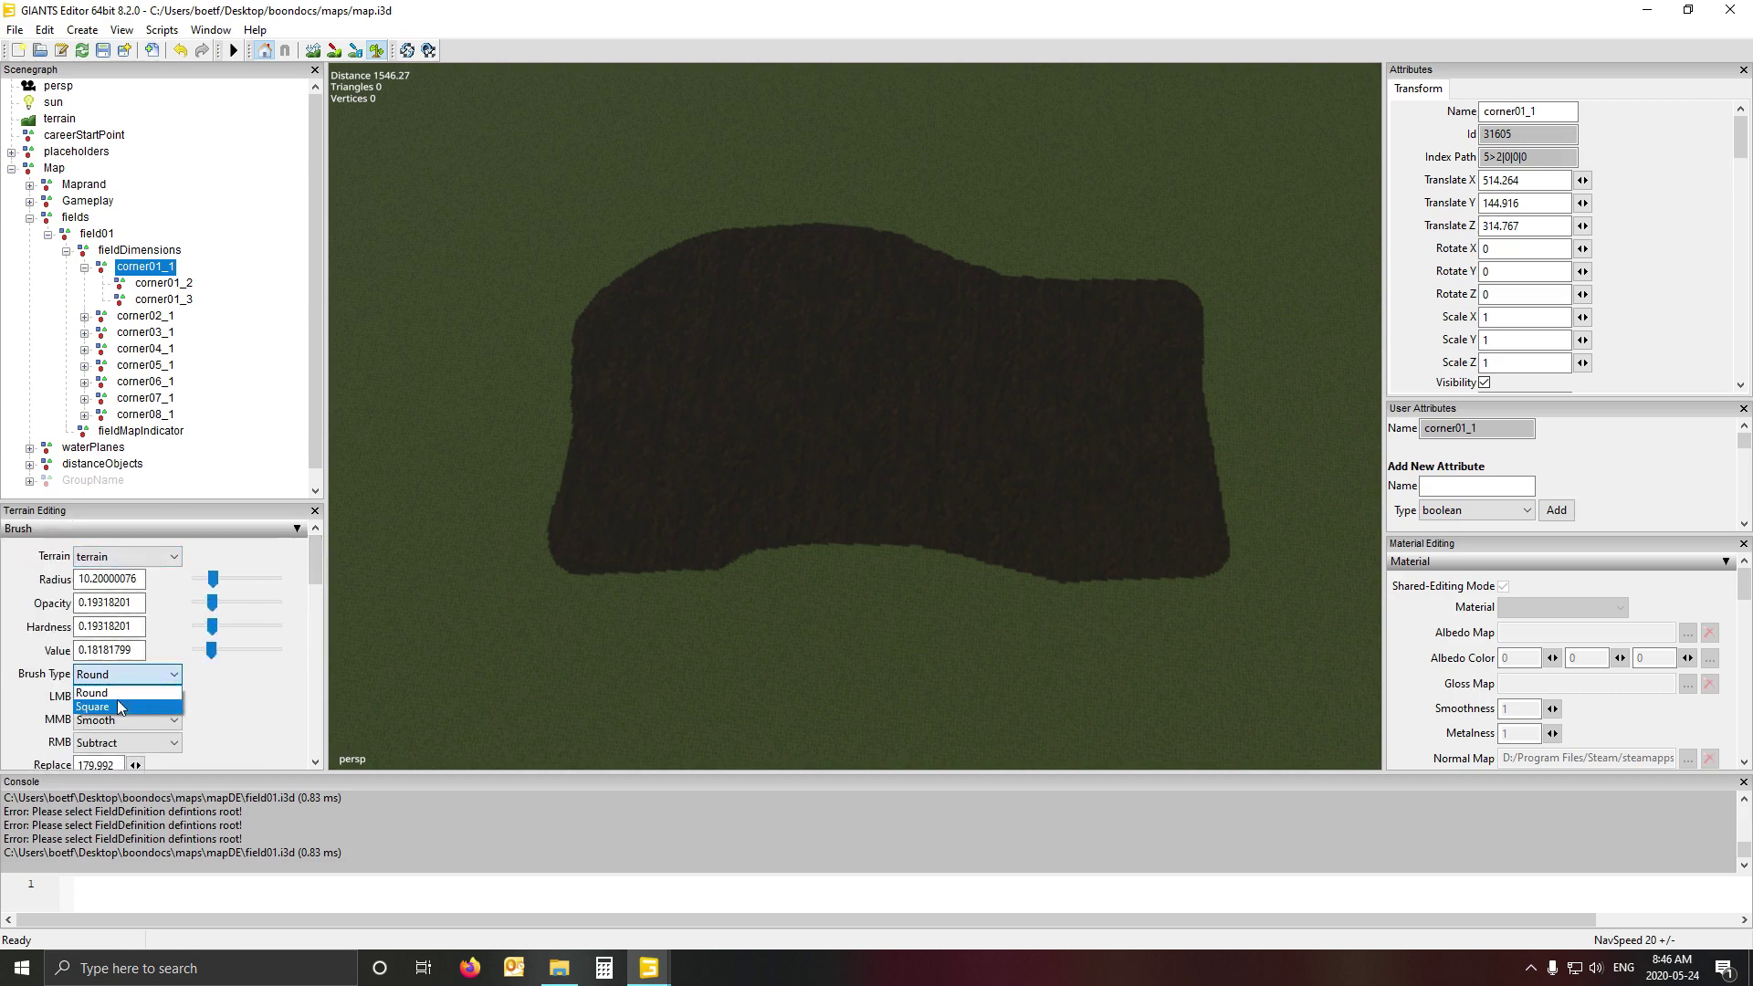
{"action": "left_click", "coordinate": [119, 692]}
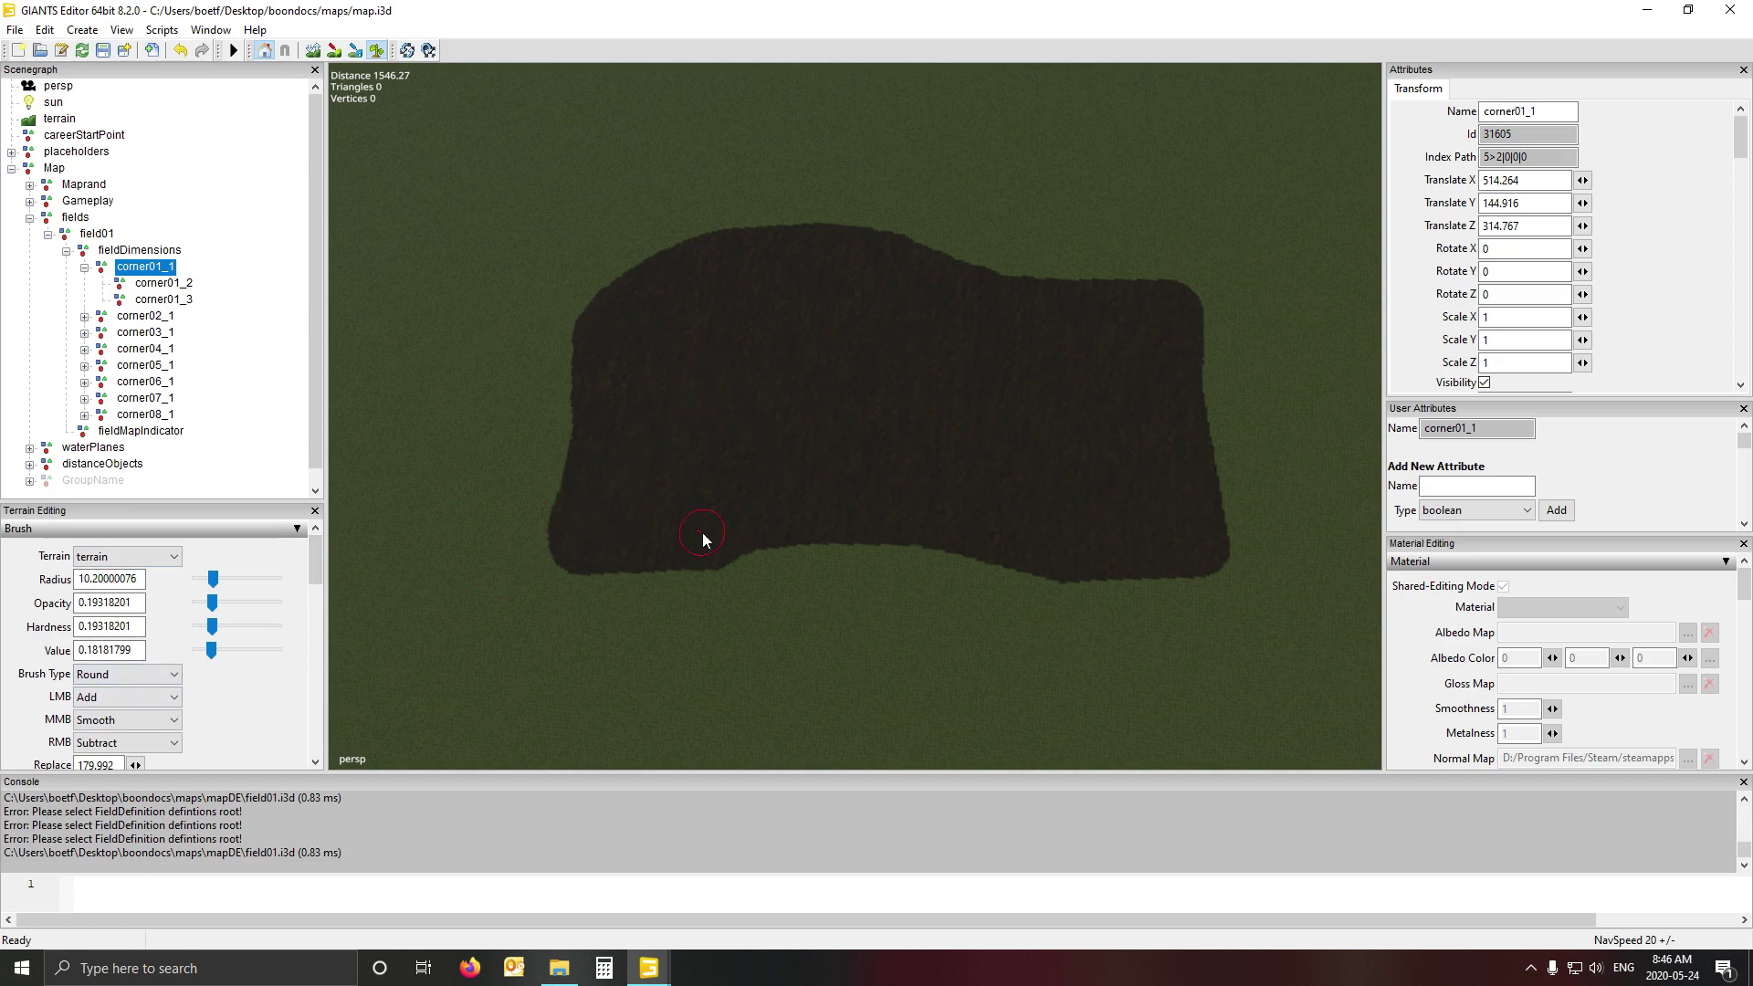
- Enlarge the brush radius to 50 and erase the whole existing painted field from the terrain
{"action": "scroll", "coordinate": [829, 491], "scroll_direction": "up", "scroll_amount": 3}
{"action": "scroll", "coordinate": [729, 345], "scroll_direction": "up", "scroll_amount": 8, "text": "shift"}
{"action": "left_click_drag", "start_coordinate": [229, 578], "coordinate": [311, 565]}
{"action": "key", "text": "ctrl+z"}
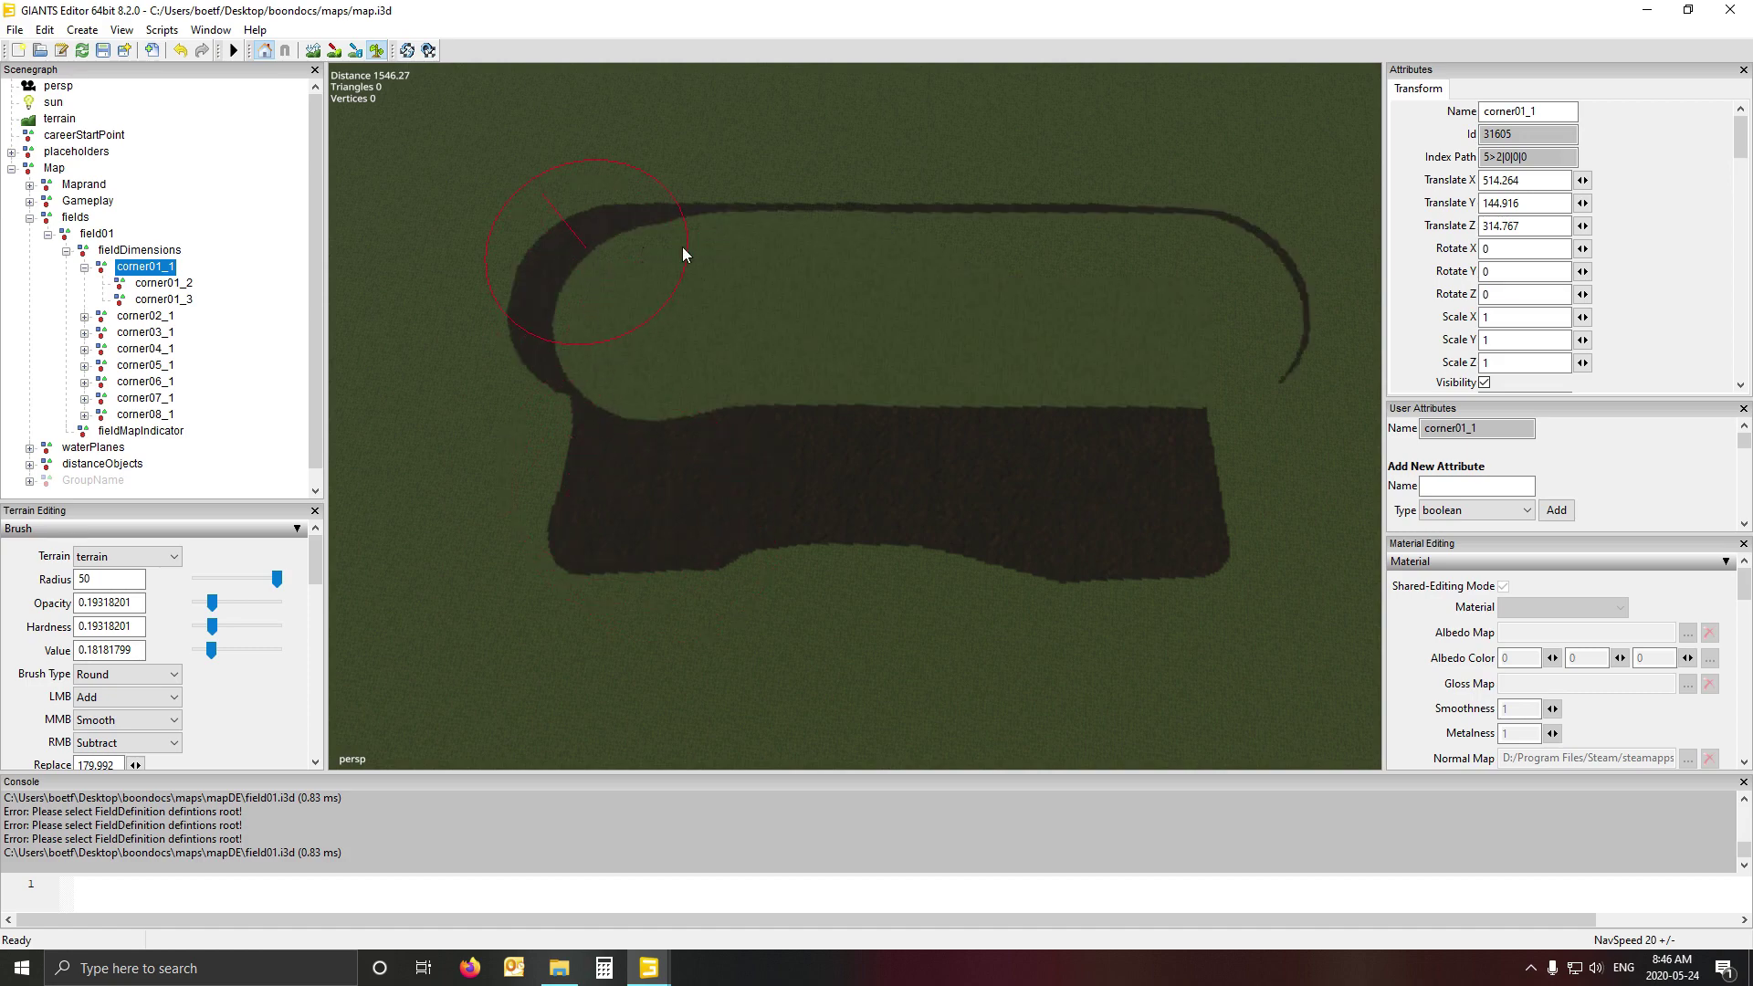
{"action": "key", "text": "ctrl+z"}
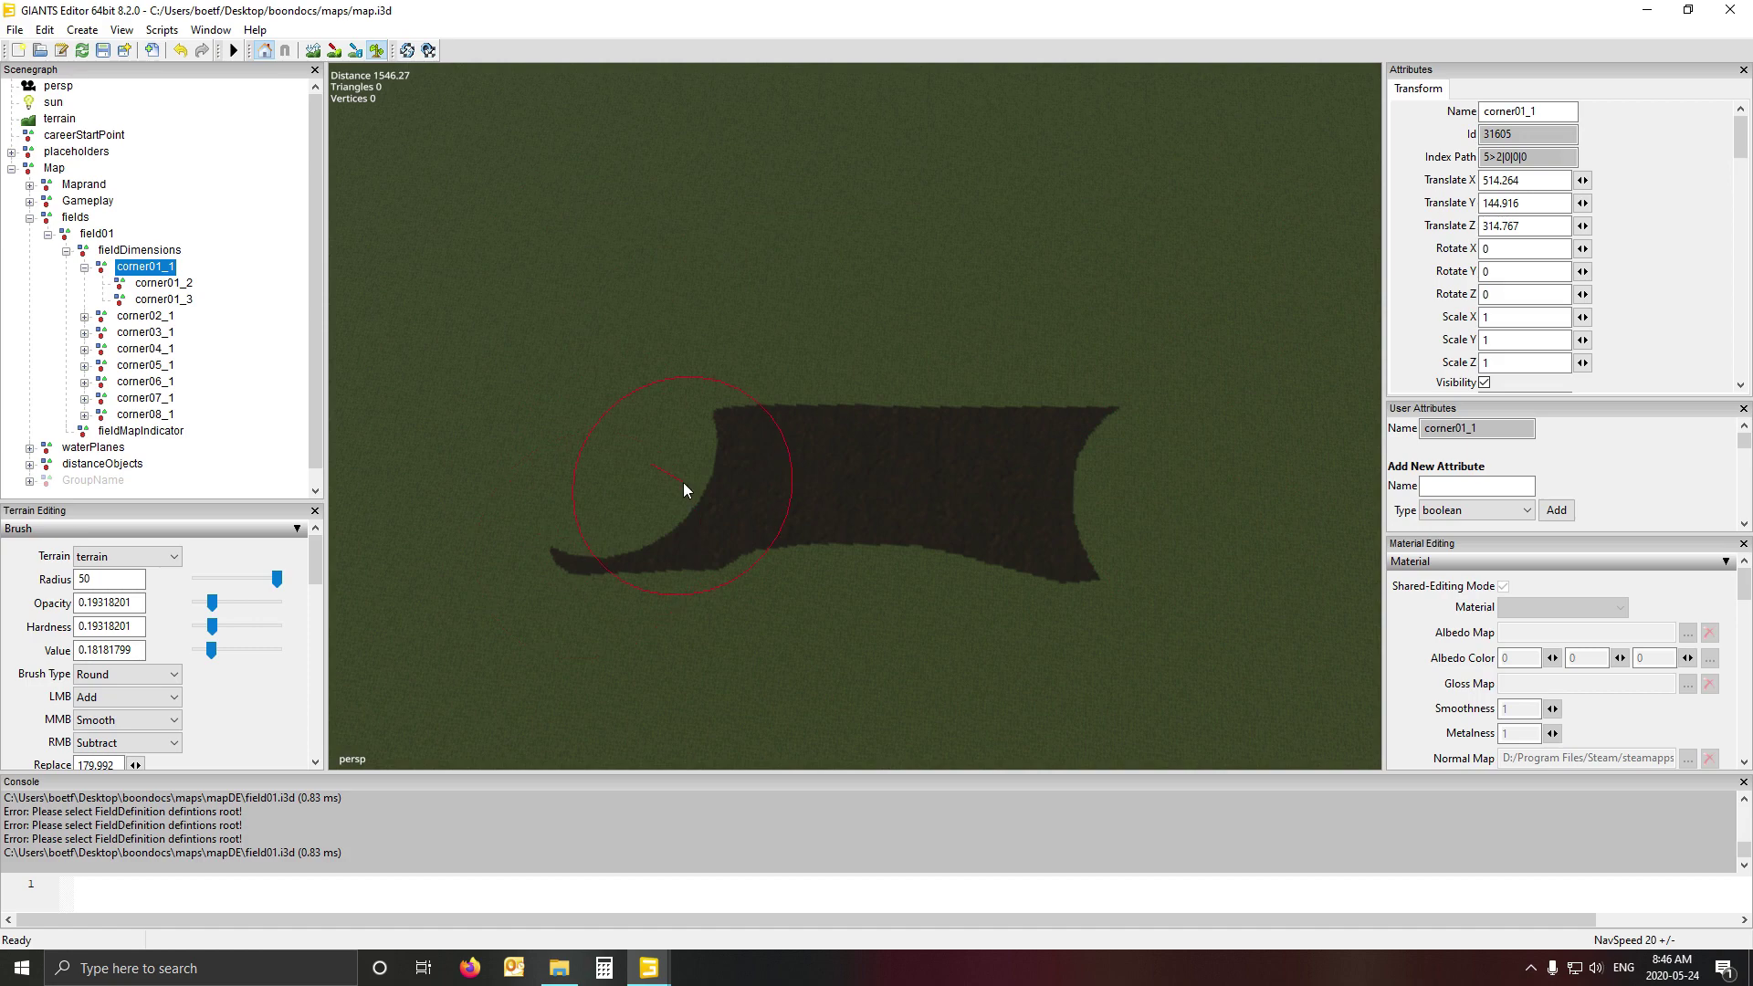
{"action": "key", "text": "ctrl+z"}
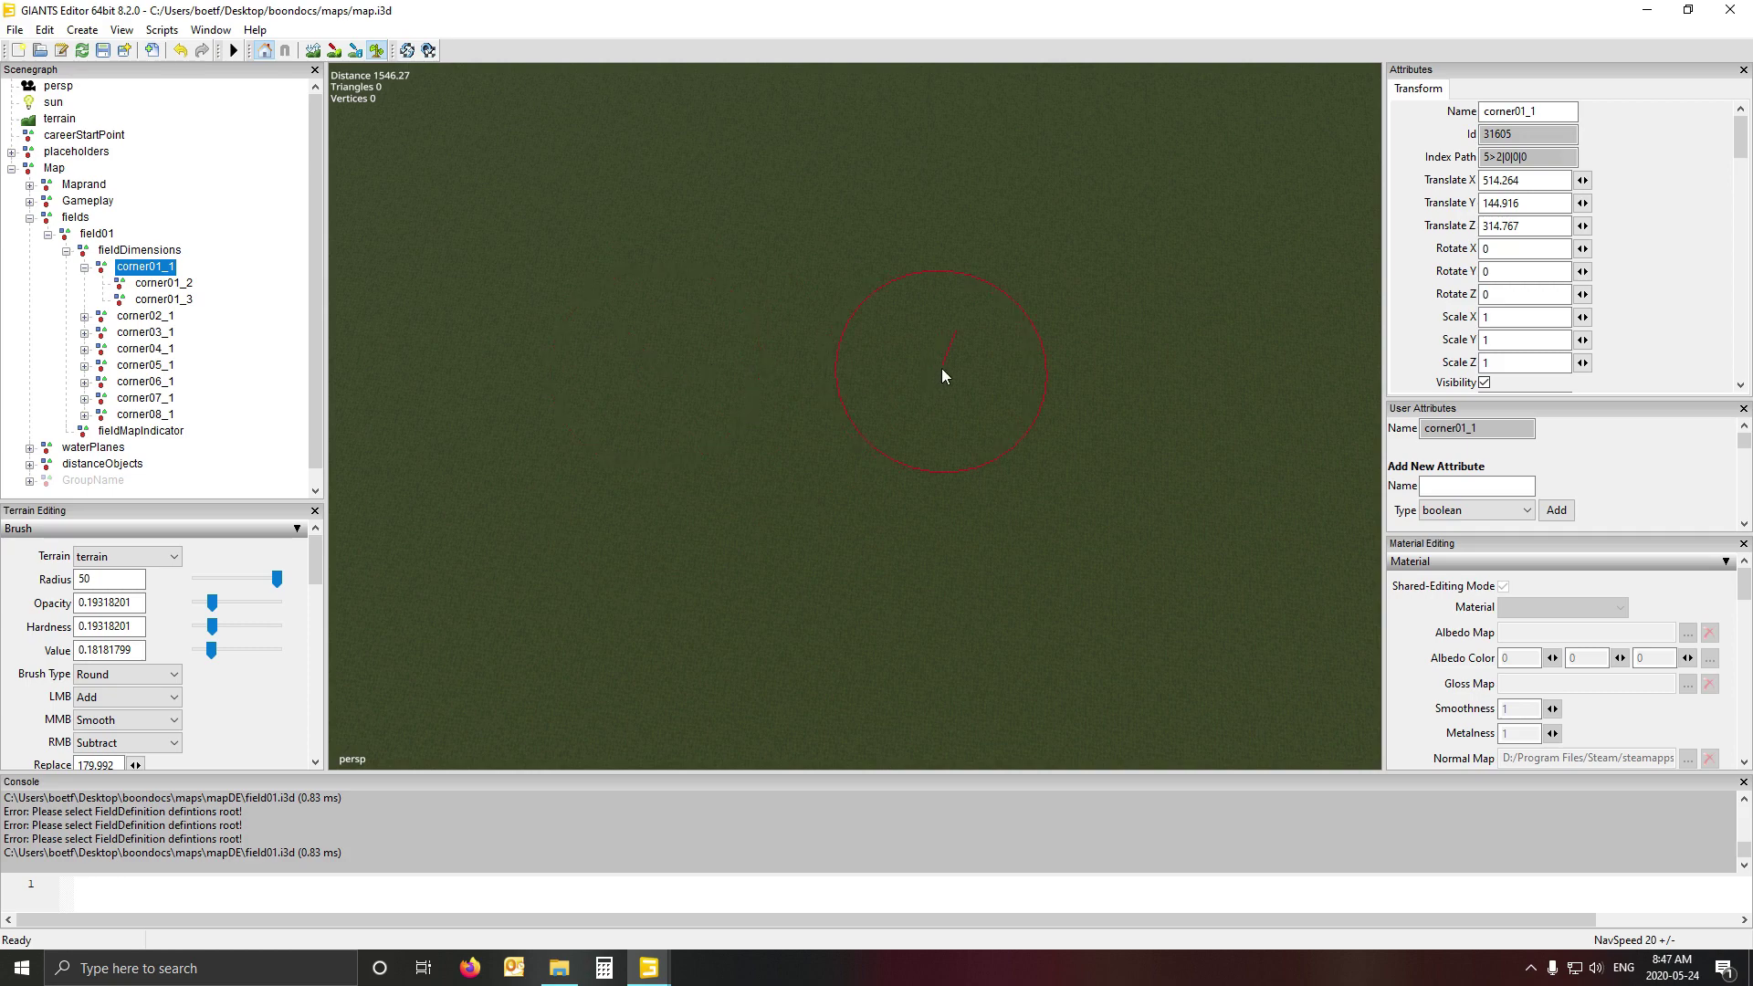
- Paint a new oblong field with the large brush, and trim its lower edge straight using a radius of about 14.3
{"action": "left_click_drag", "start_coordinate": [941, 369], "coordinate": [693, 400]}
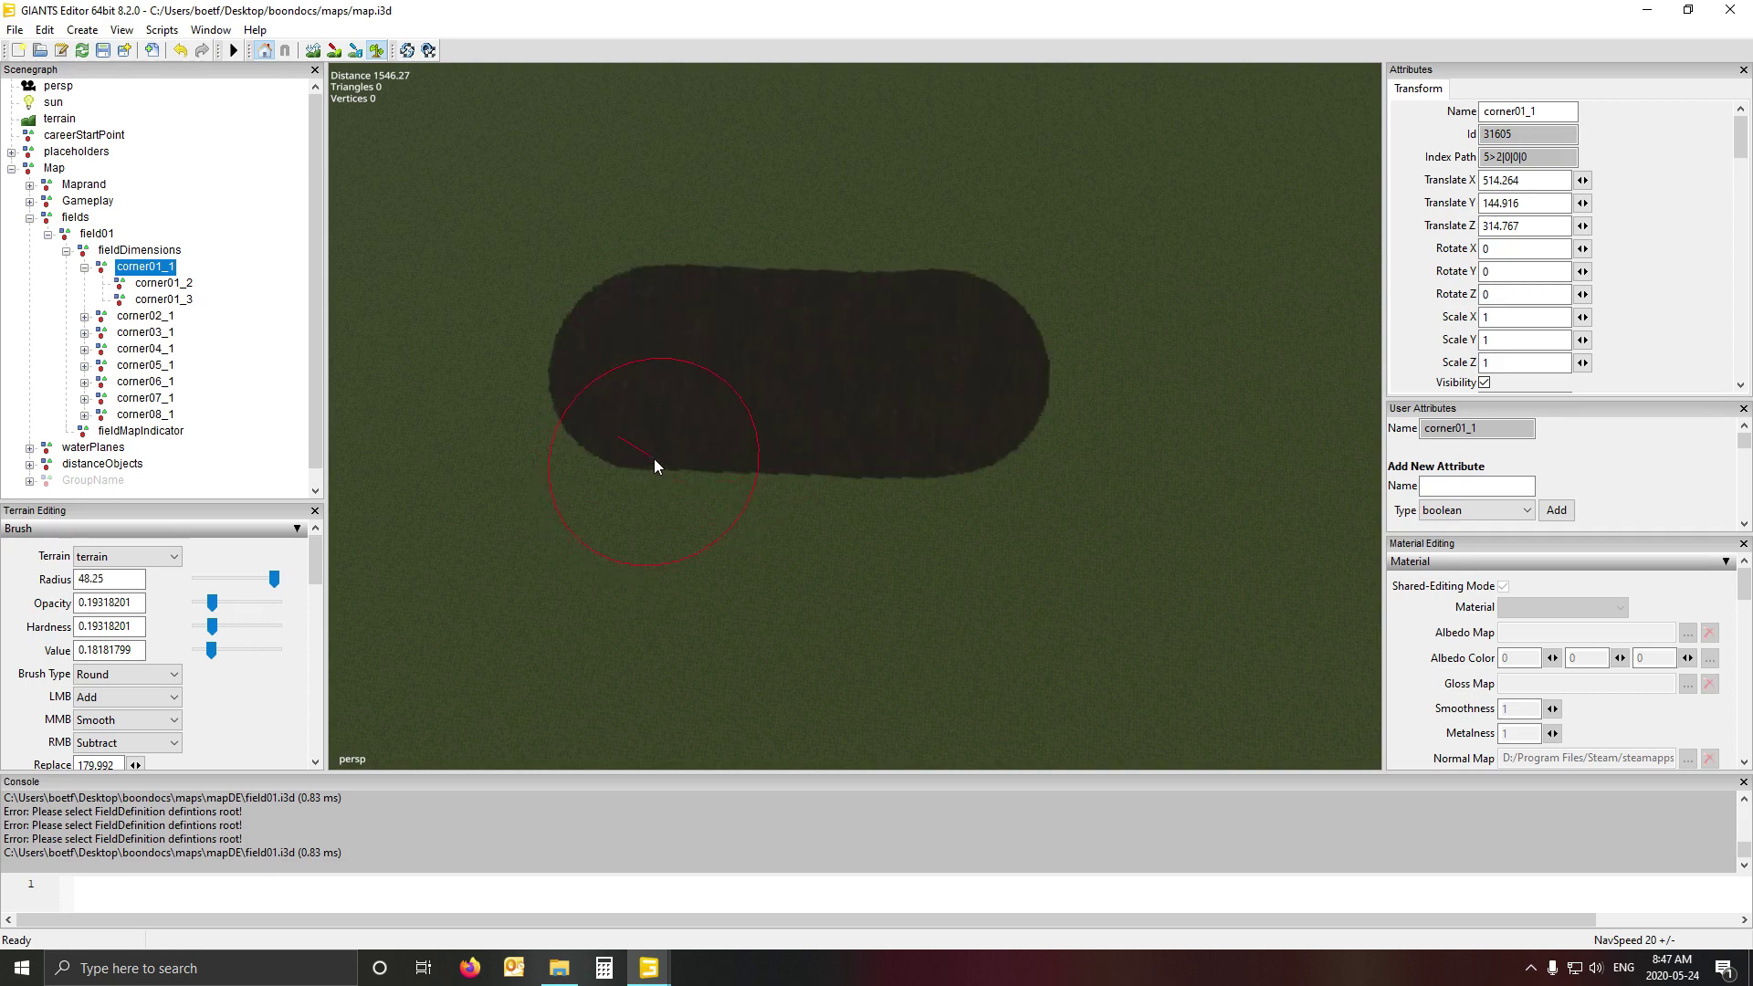
{"action": "left_click_drag", "start_coordinate": [277, 579], "coordinate": [219, 583]}
{"action": "right_click_drag", "start_coordinate": [648, 480], "coordinate": [787, 481]}
{"action": "right_click_drag", "start_coordinate": [945, 493], "coordinate": [1021, 493]}
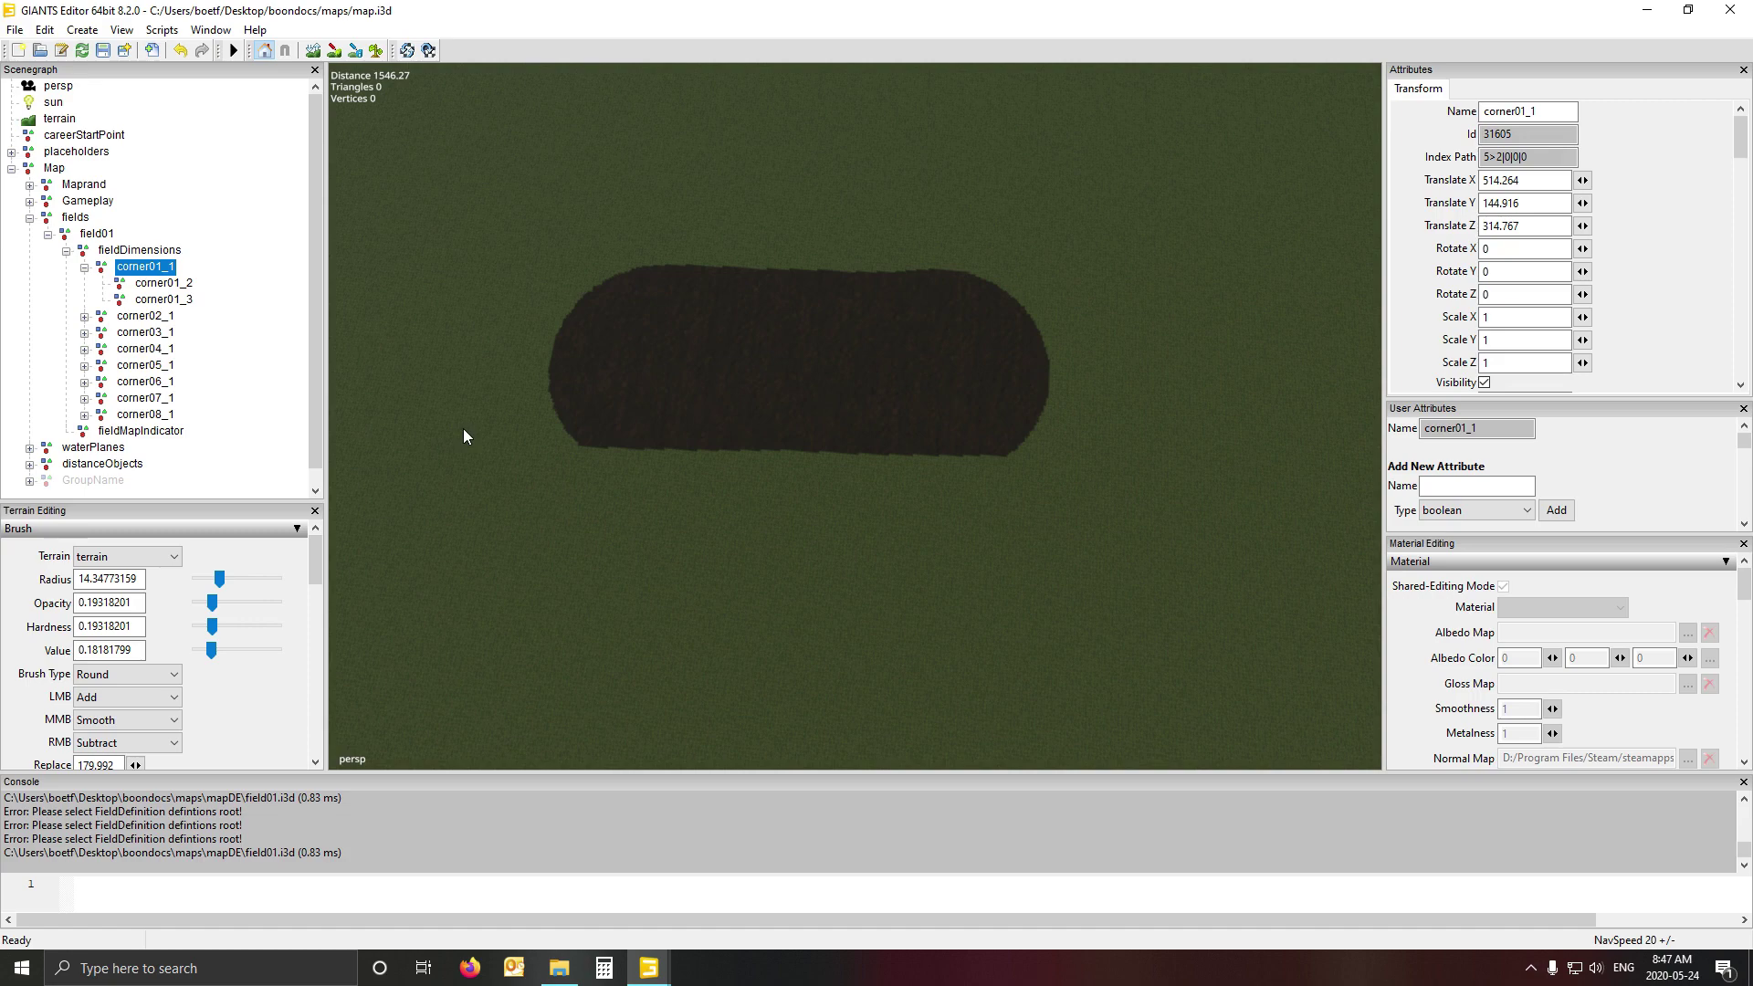
- Use interactive placement to set corner01_1 exactly on the lower-left corner of the newly painted field
{"action": "key", "text": "ctrl+b"}
{"action": "left_click", "coordinate": [582, 445]}
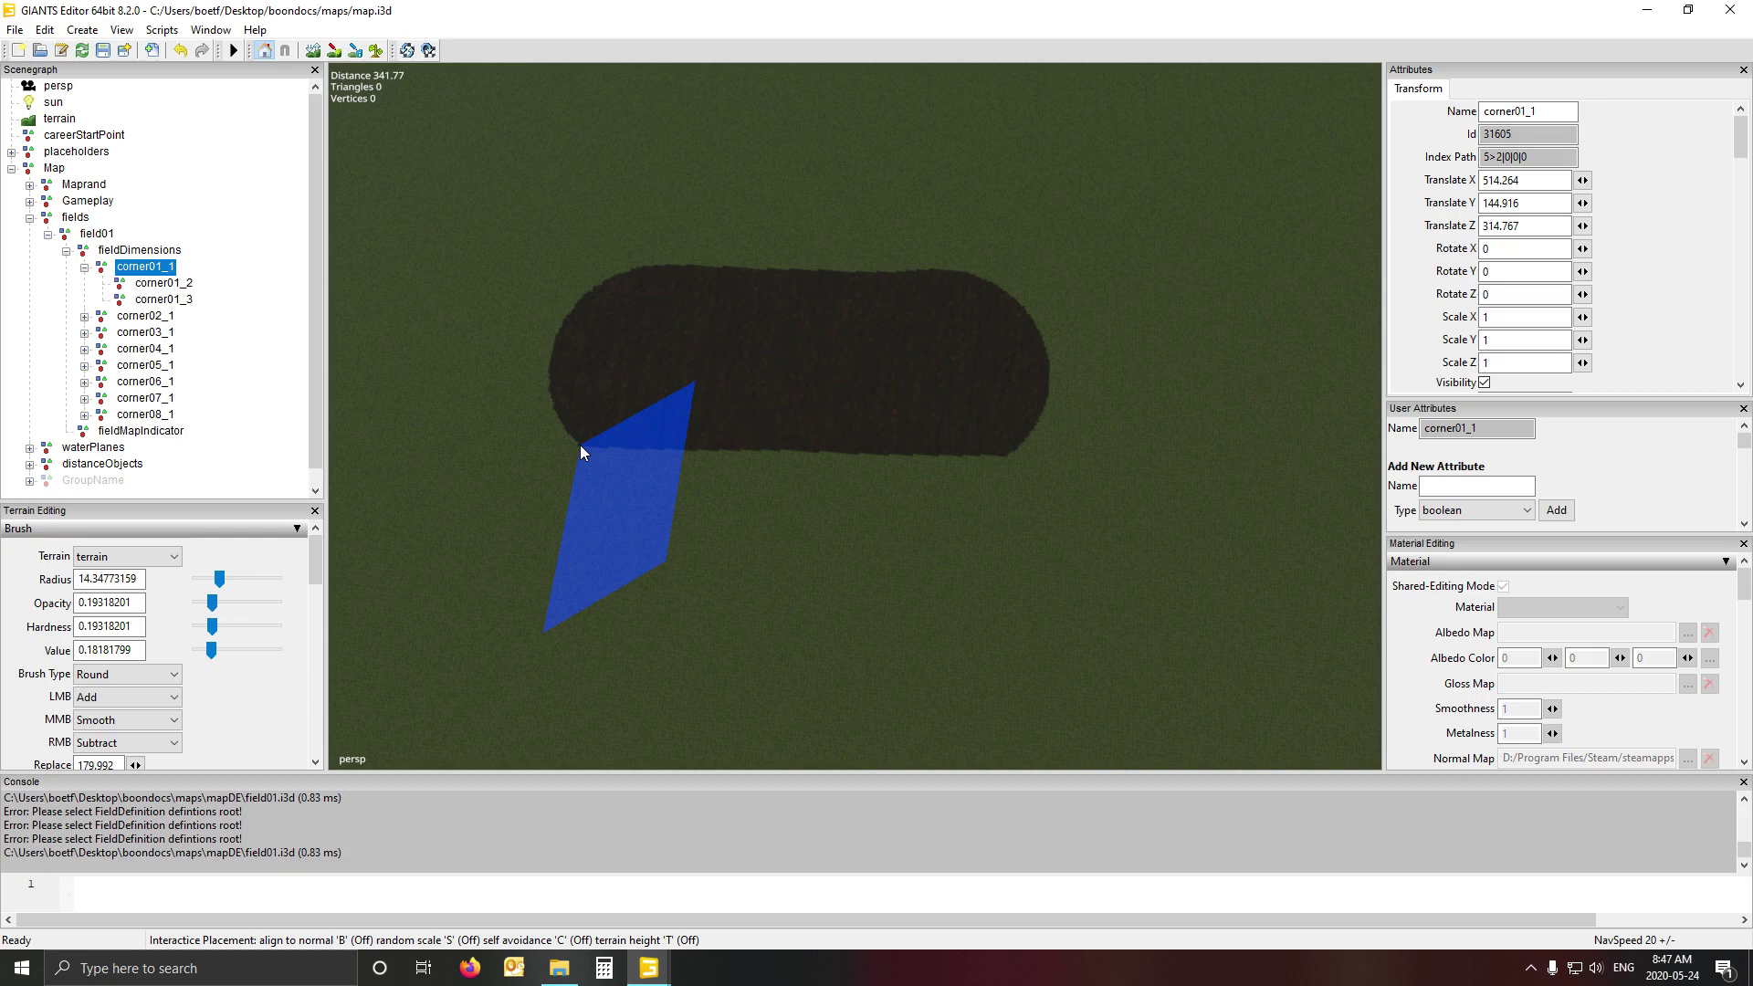
{"action": "mouse_move", "coordinate": [581, 447]}
{"action": "left_mouse_down"}
{"action": "mouse_move", "coordinate": [571, 336]}
{"action": "mouse_move", "coordinate": [754, 305]}
{"action": "mouse_move", "coordinate": [690, 301]}
{"action": "mouse_move", "coordinate": [580, 448]}
{"action": "left_mouse_up"}
{"action": "left_click", "coordinate": [580, 444]}
{"action": "left_click", "coordinate": [155, 286]}
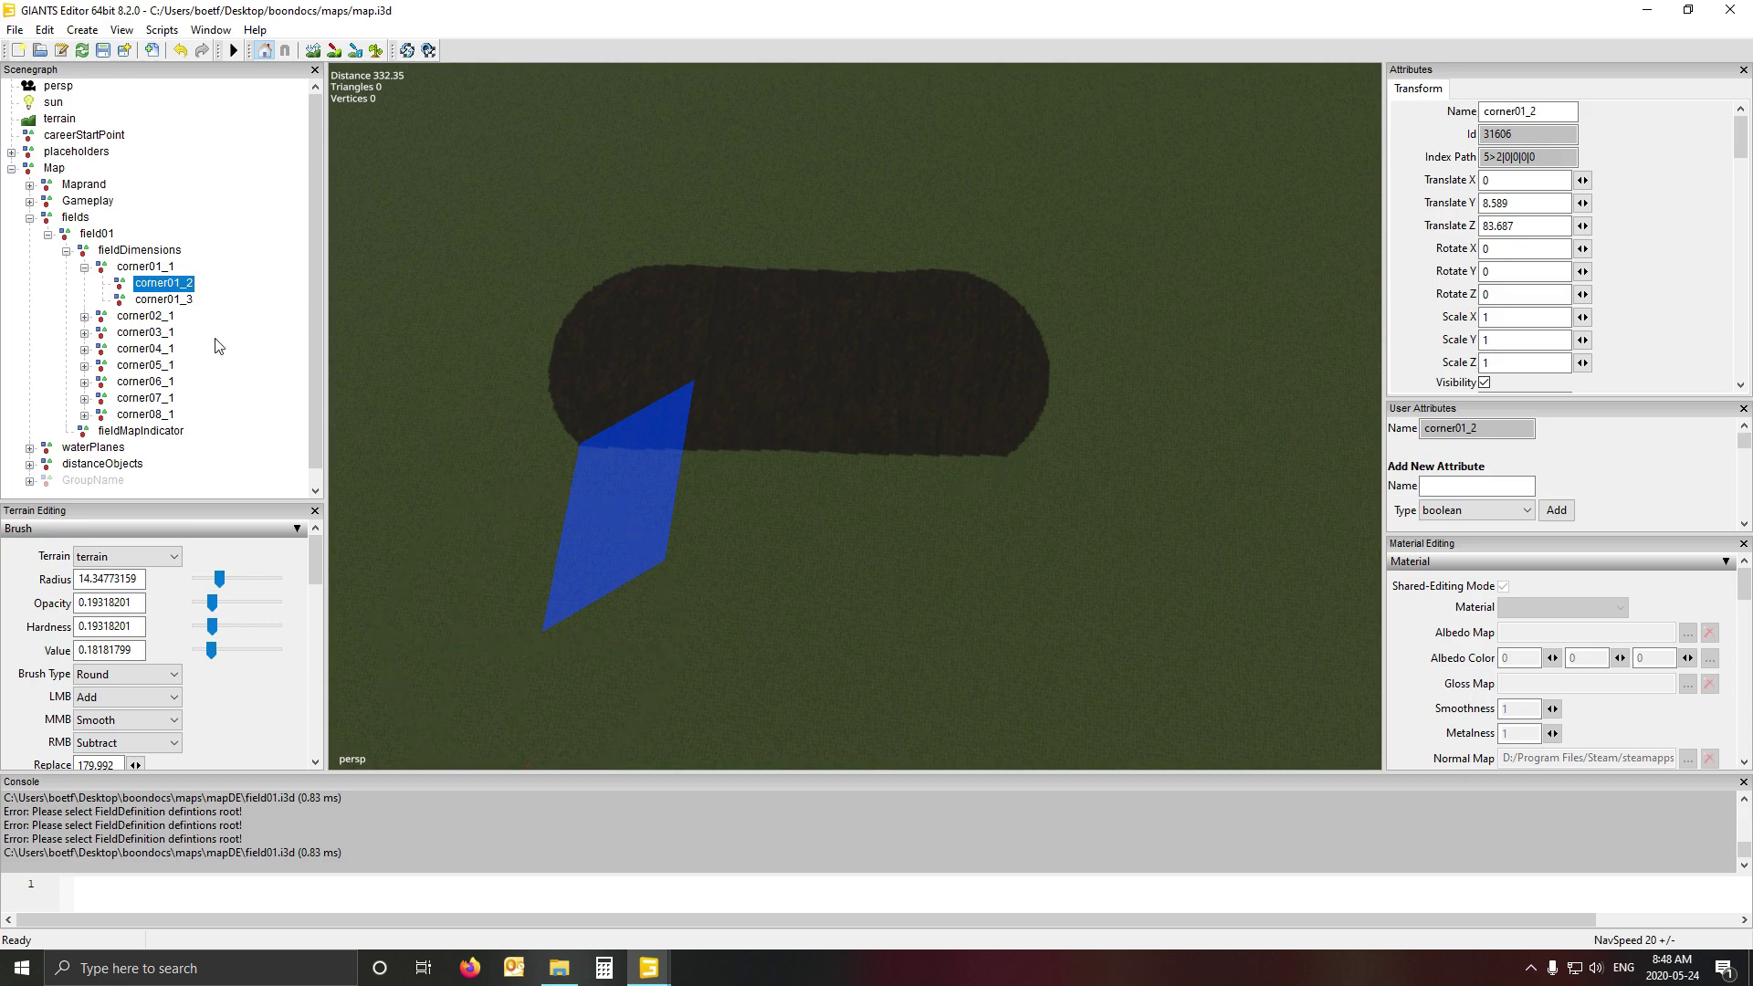
{"action": "left_click", "coordinate": [172, 266]}
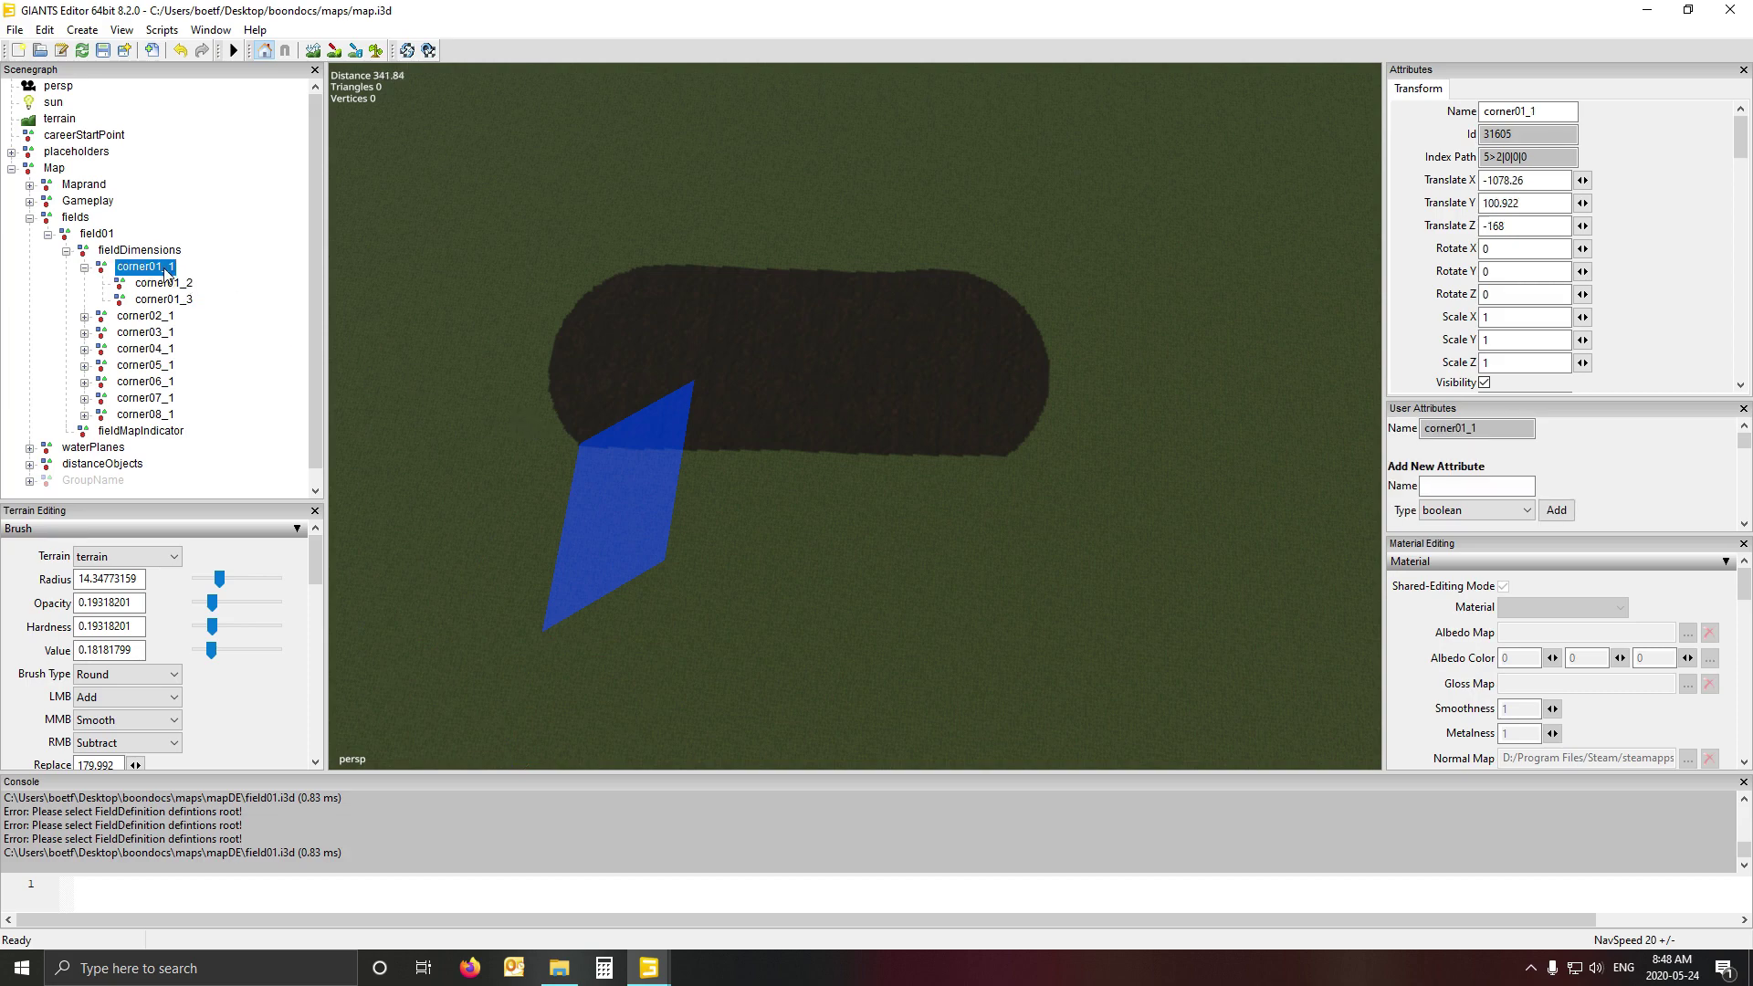
{"action": "key", "text": "ctrl+b"}
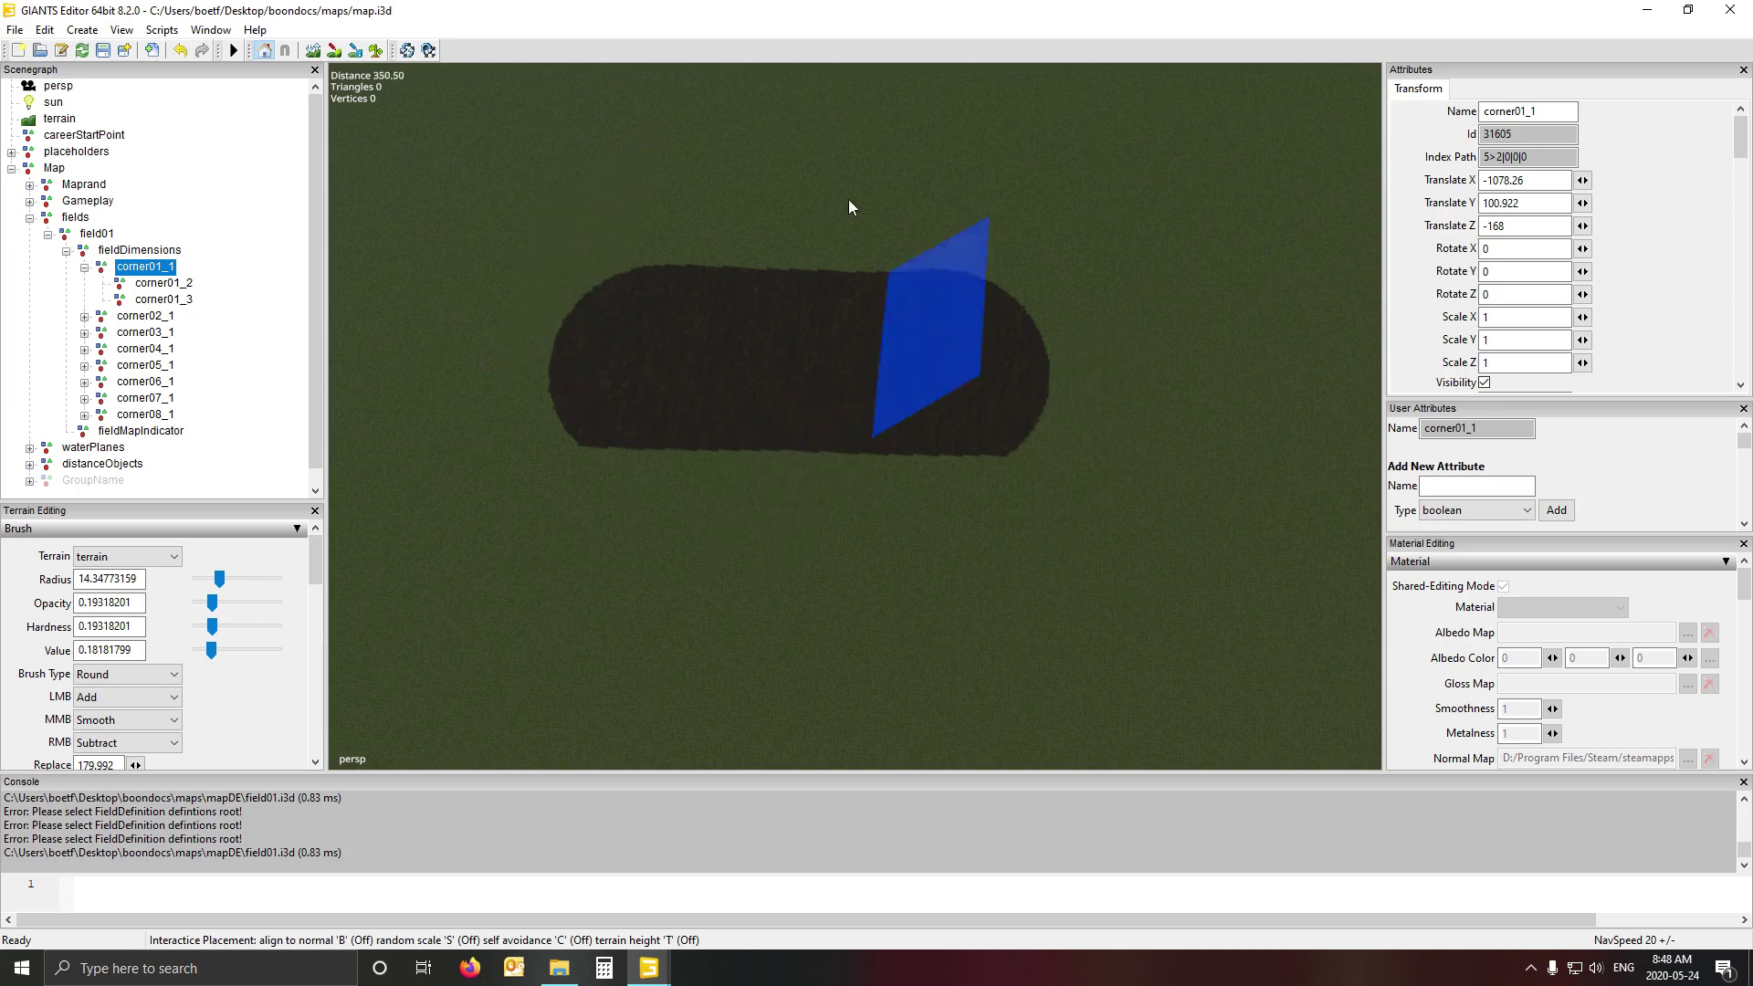
{"action": "left_click", "coordinate": [581, 446]}
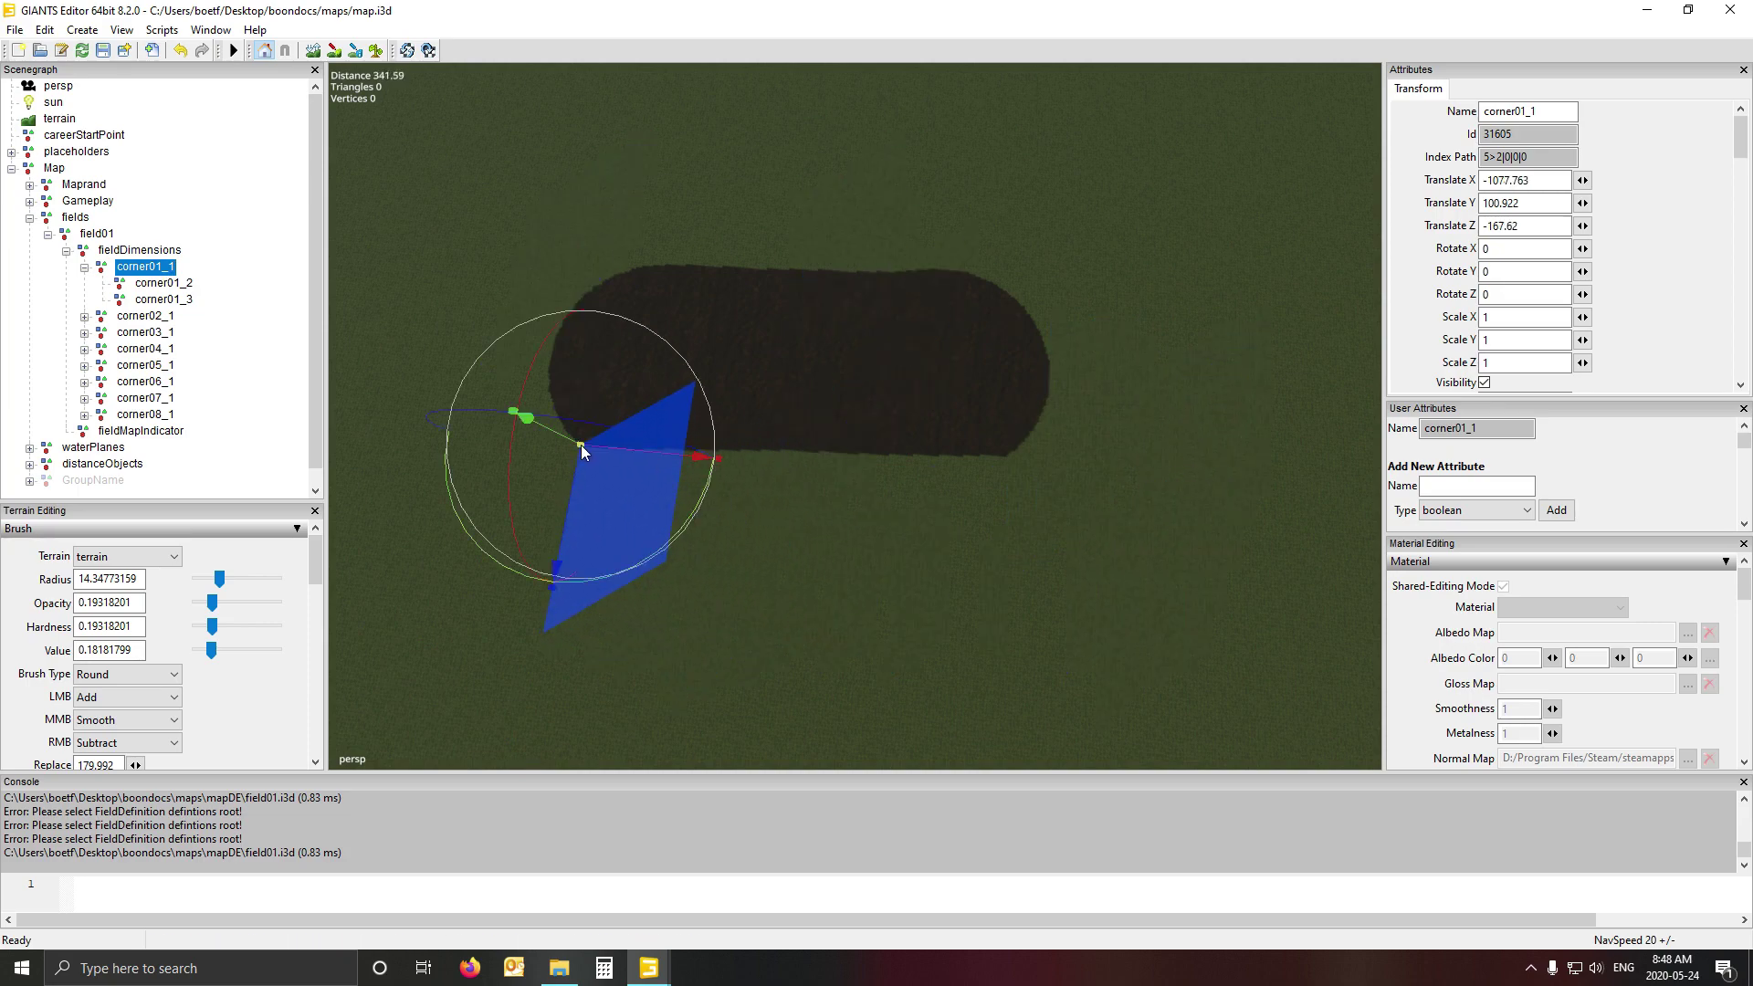
- Place corner01_2 on the field's lower-right corner, about X 194, Z -15, and corner01_3 inside its upper-right curve, about X 191, Z -92
{"action": "left_click", "coordinate": [165, 283]}
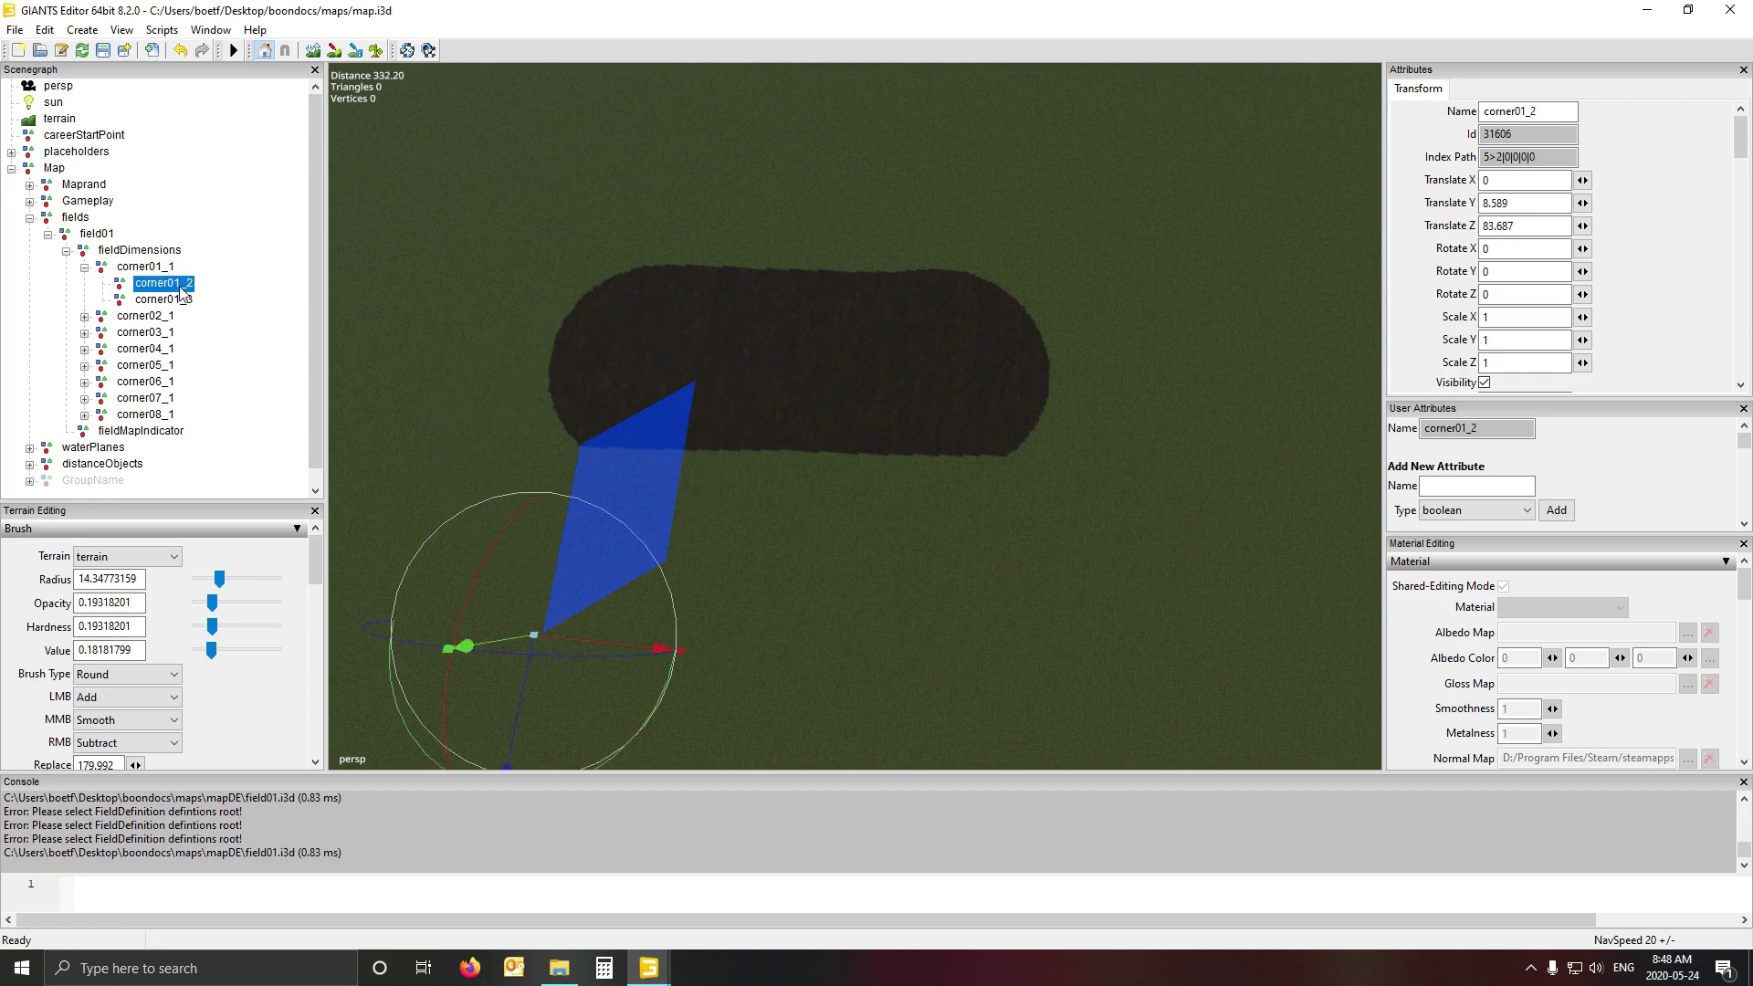
{"action": "key", "text": "ctrl+b"}
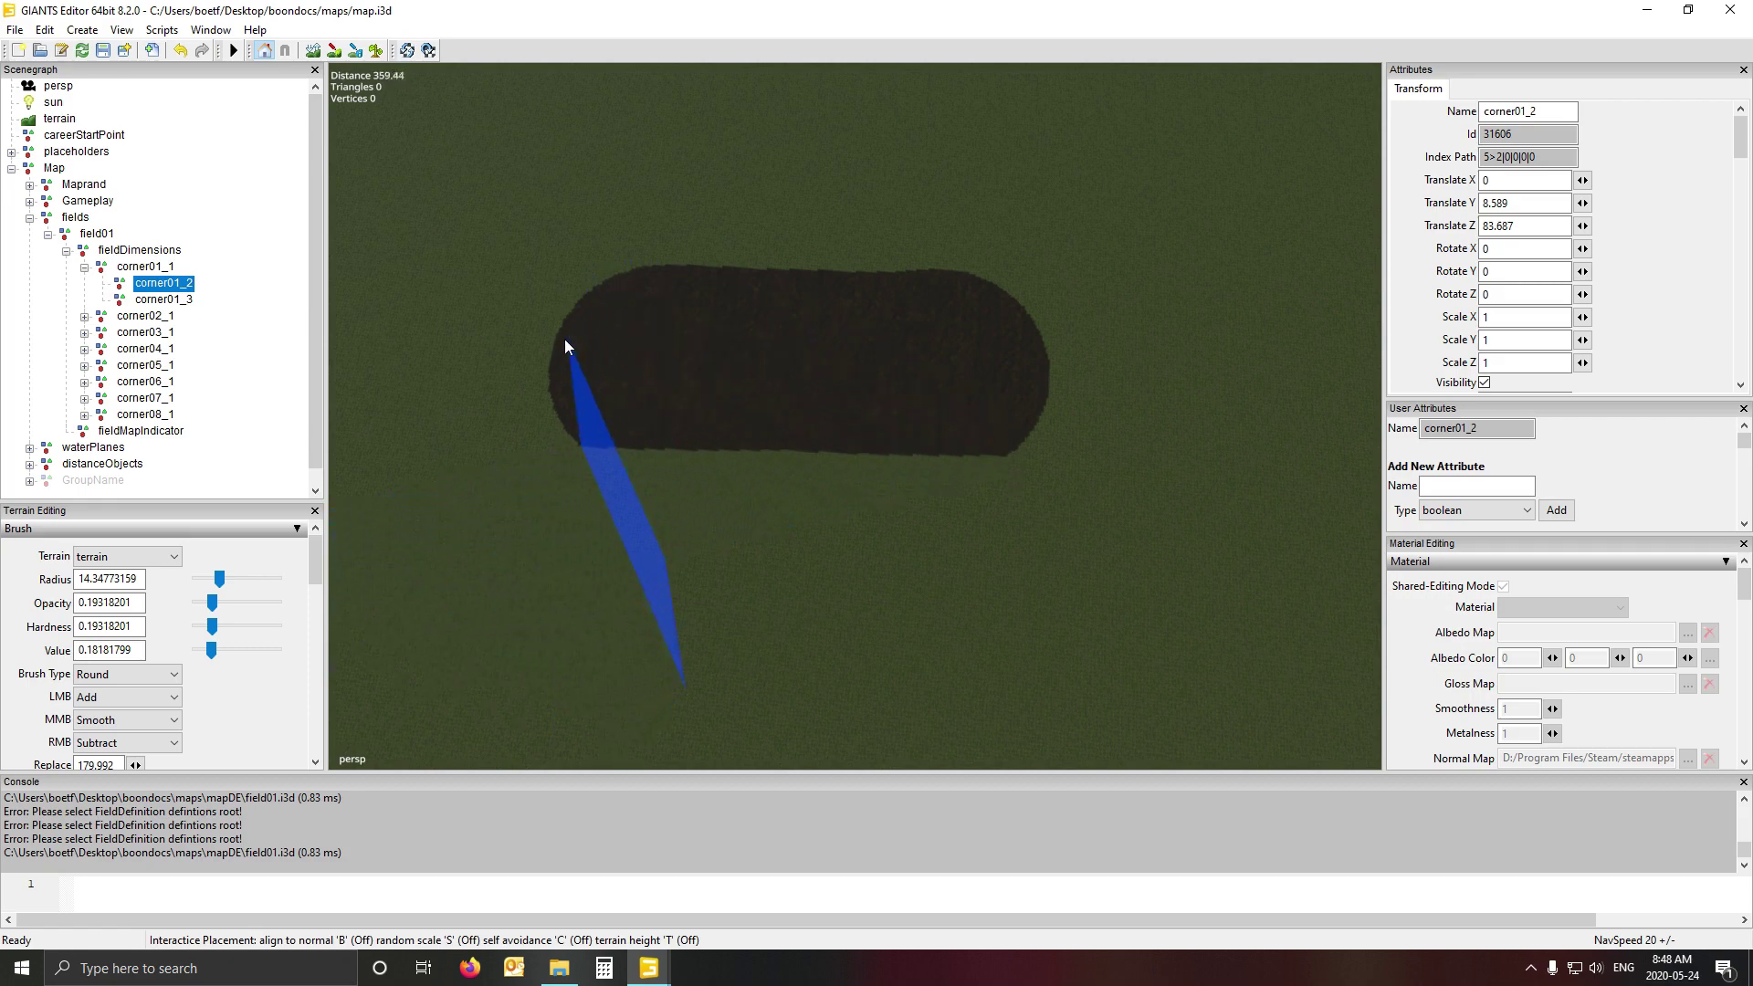
{"action": "left_click", "coordinate": [1004, 458]}
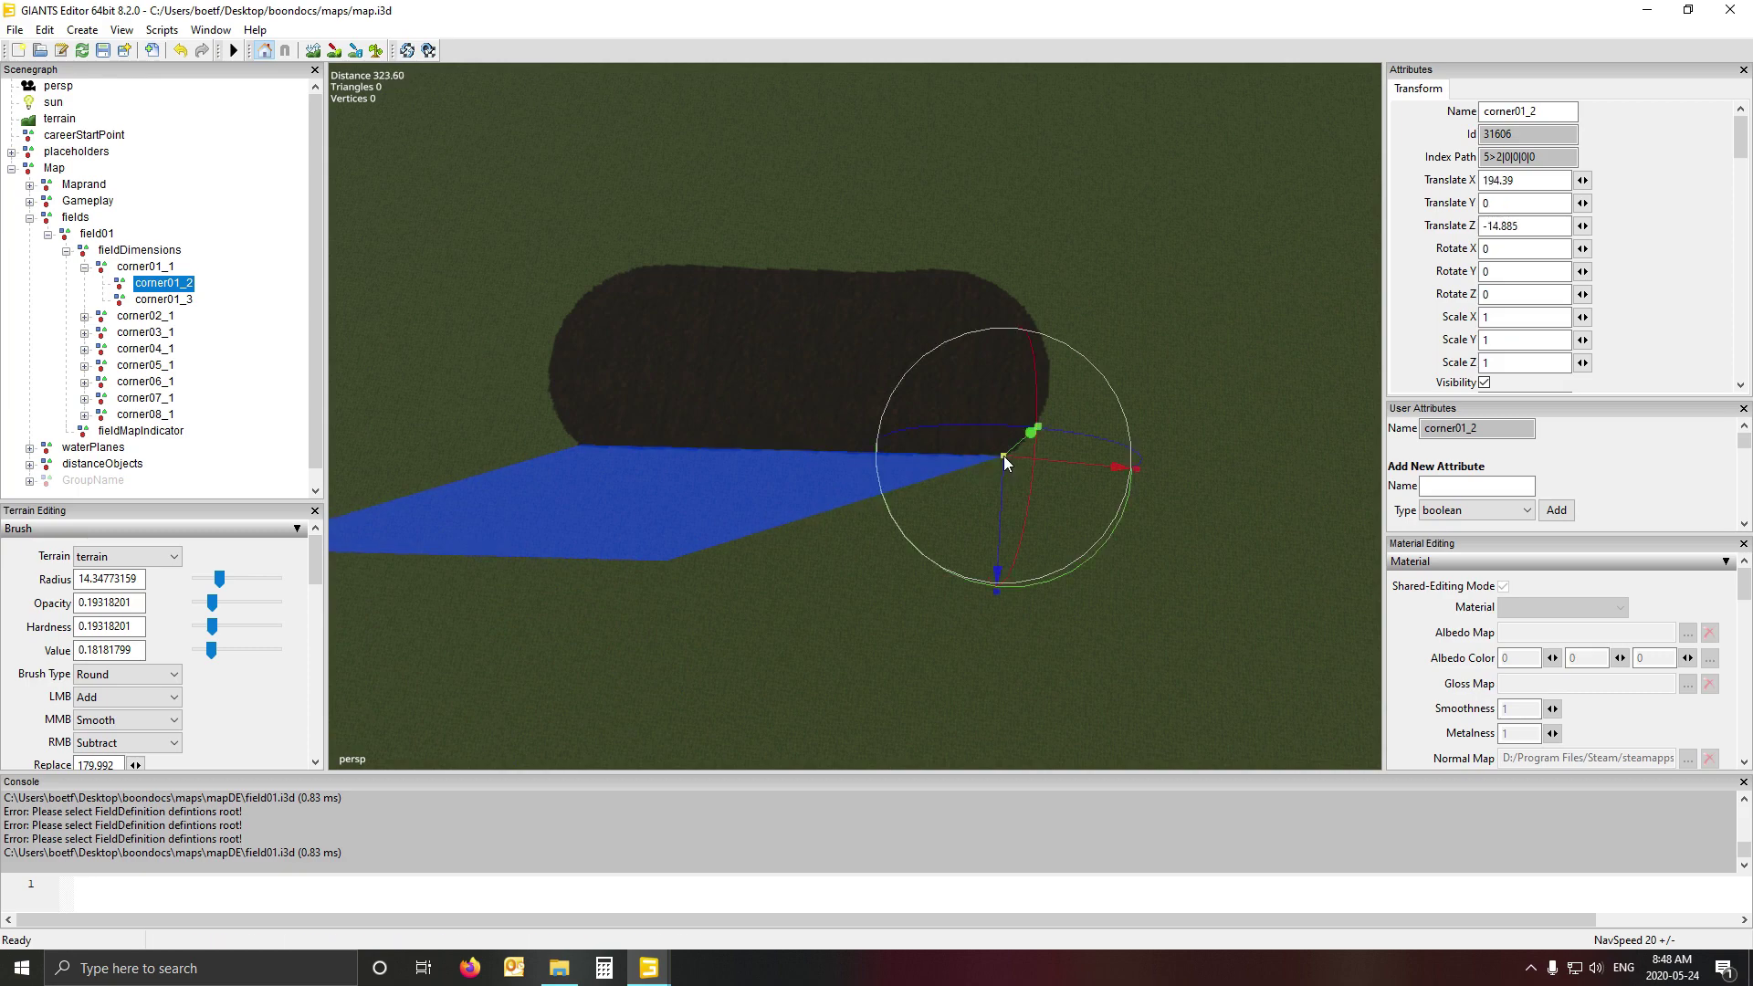
{"action": "left_click", "coordinate": [164, 299]}
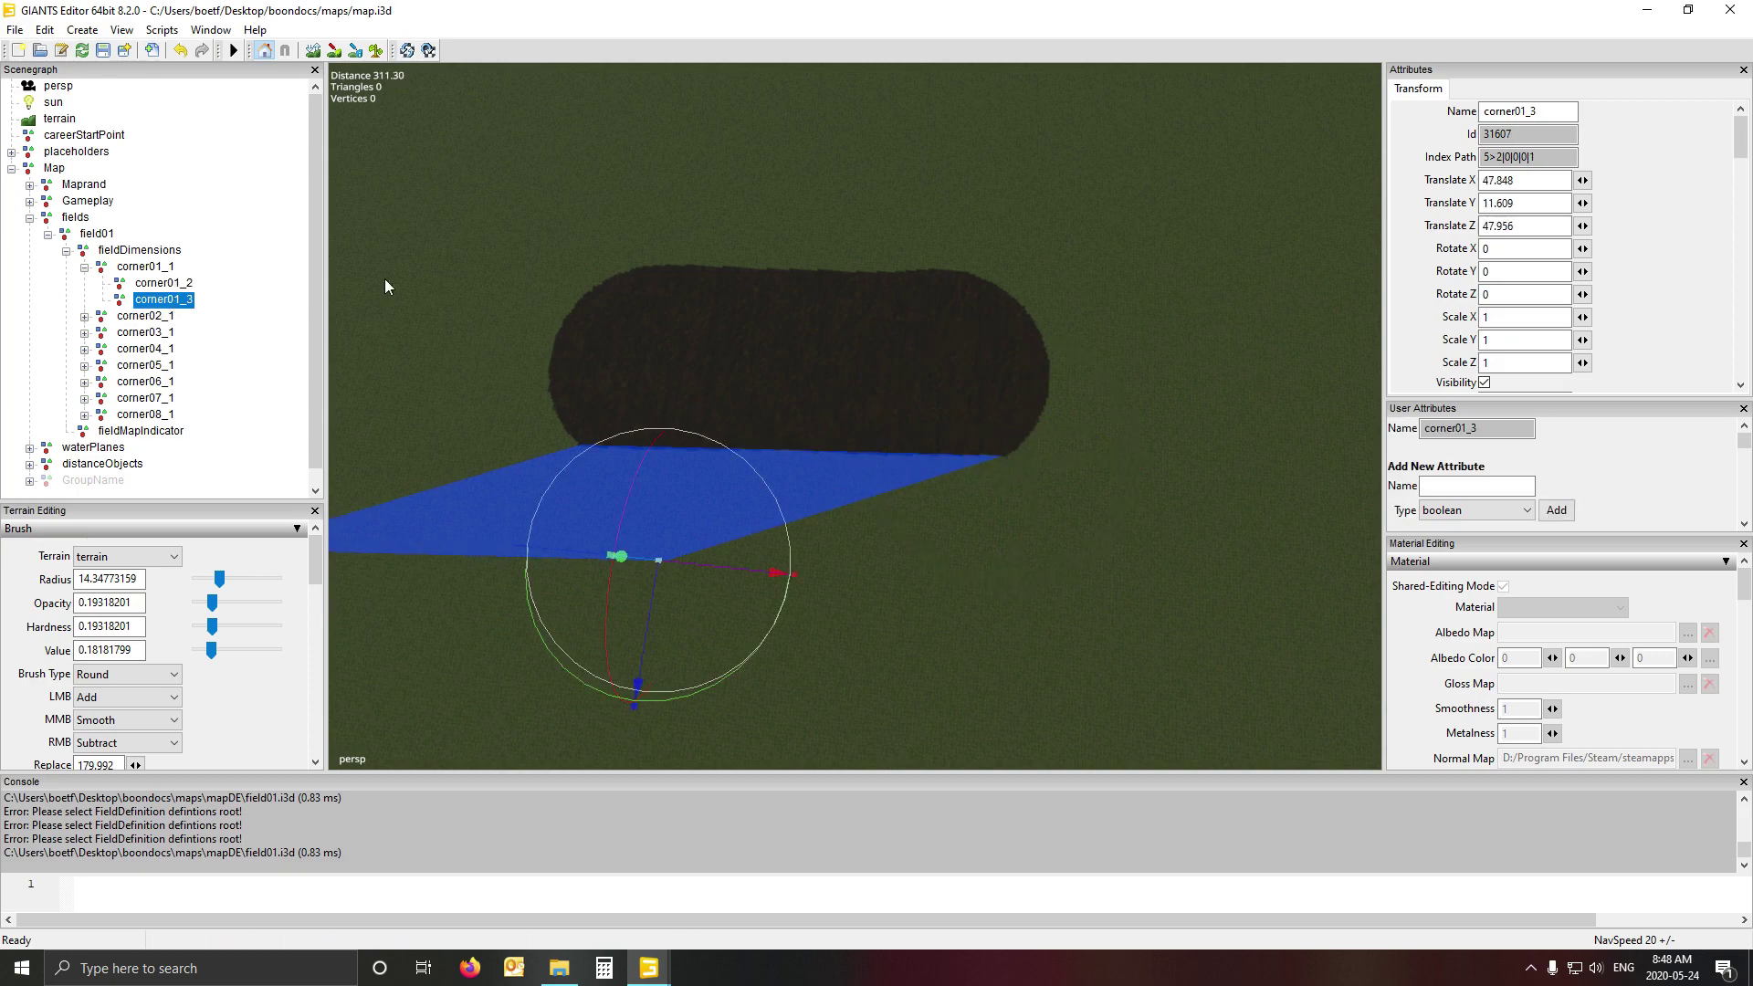
{"action": "key", "text": "ctrl+b"}
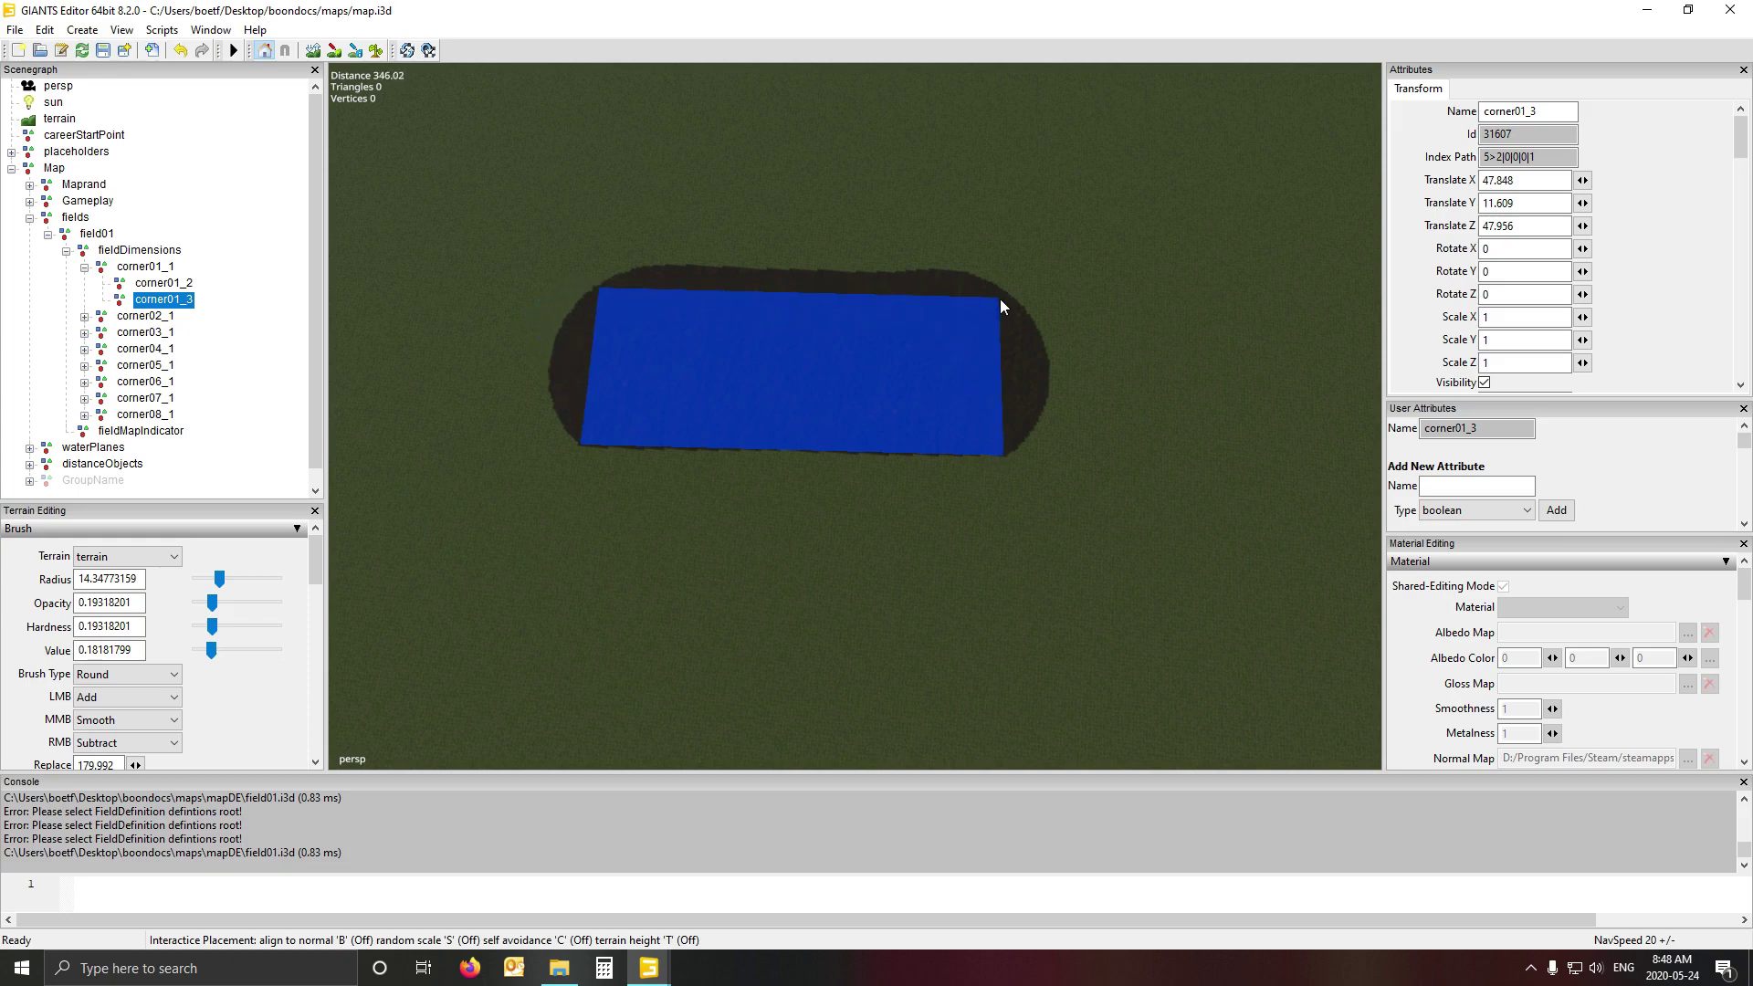
{"action": "left_click", "coordinate": [1005, 300]}
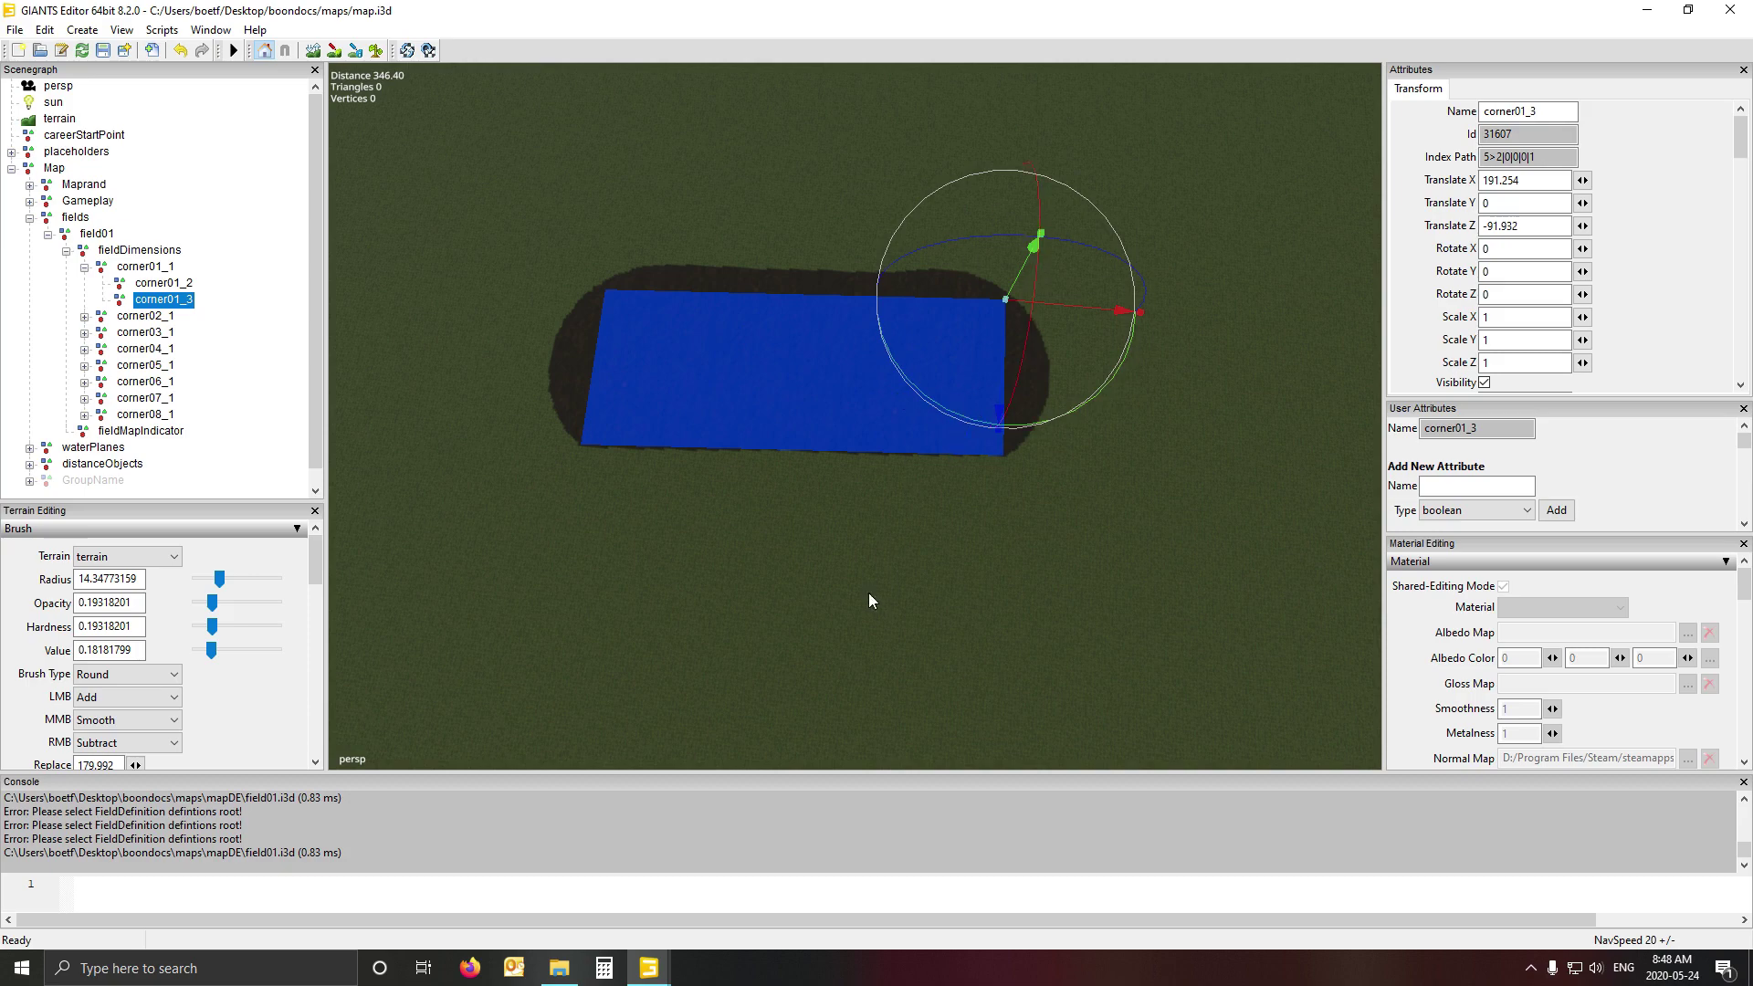
- Place corner02_1 at the left end of the field's upper edge and corner02_2 at that edge's right end, about X 172, Z -12
{"action": "left_click_drag", "start_coordinate": [874, 553], "coordinate": [885, 616], "text": "alt"}
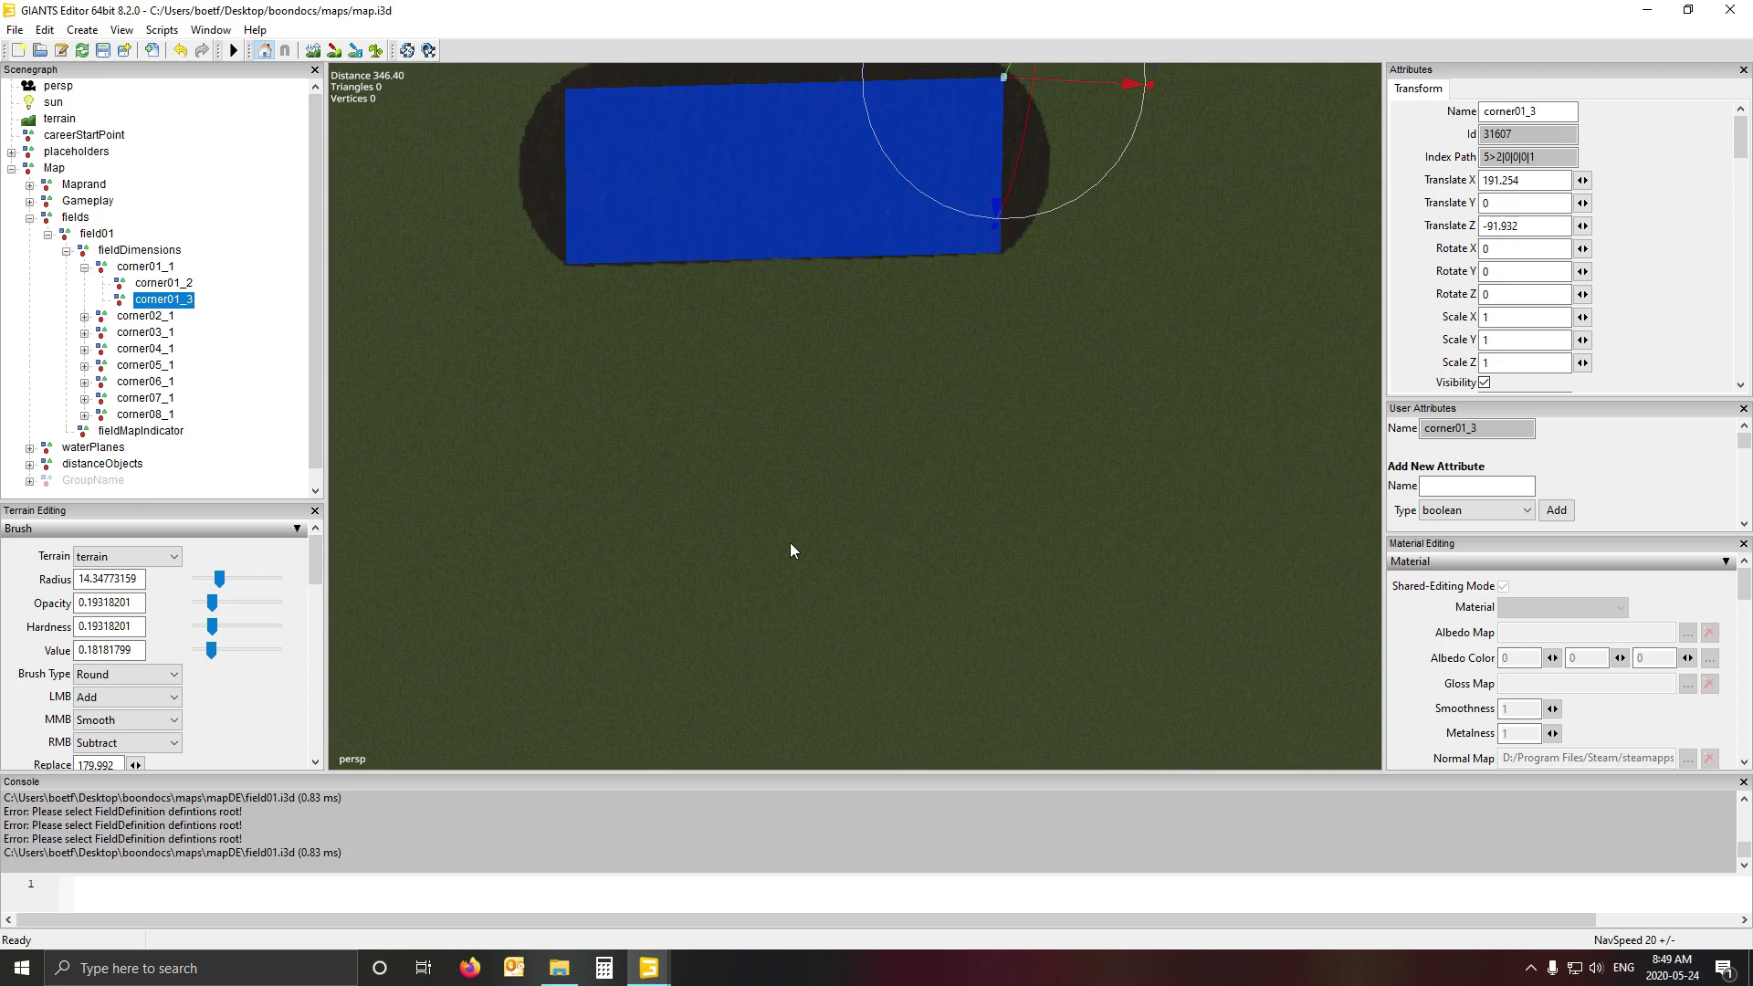
{"action": "left_click_drag", "start_coordinate": [645, 509], "coordinate": [996, 524], "text": "alt"}
{"action": "key", "text": "a"}
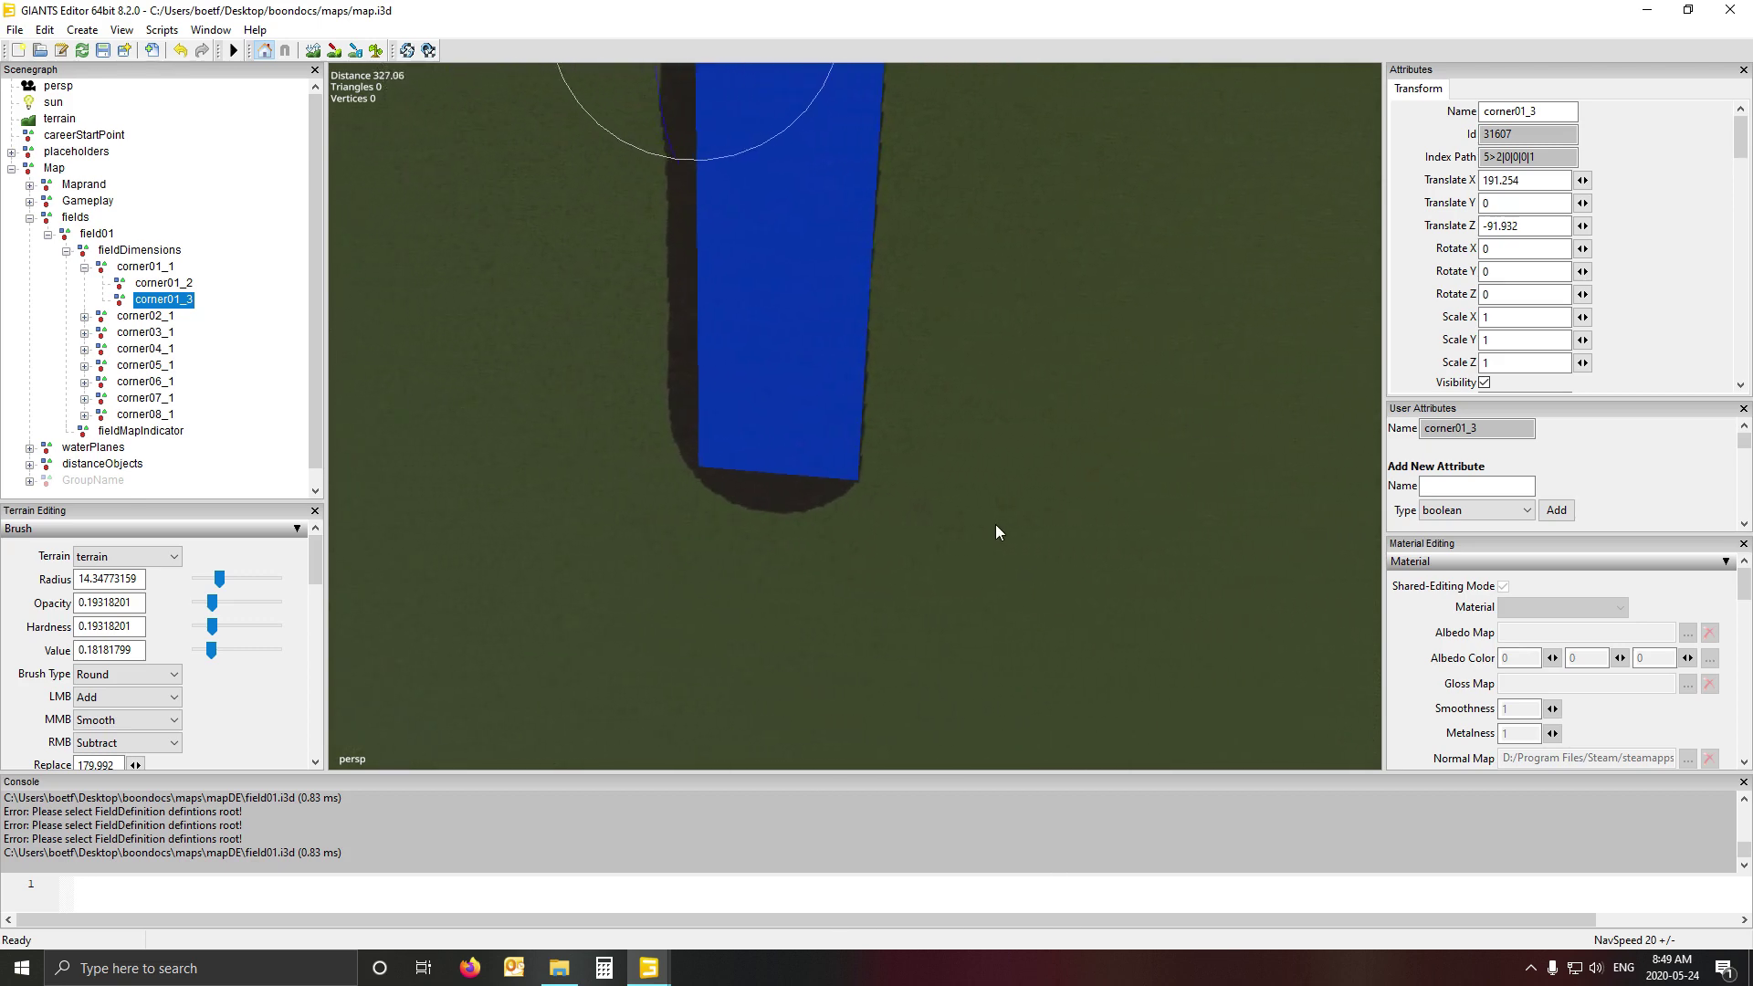
{"action": "key", "text": "a"}
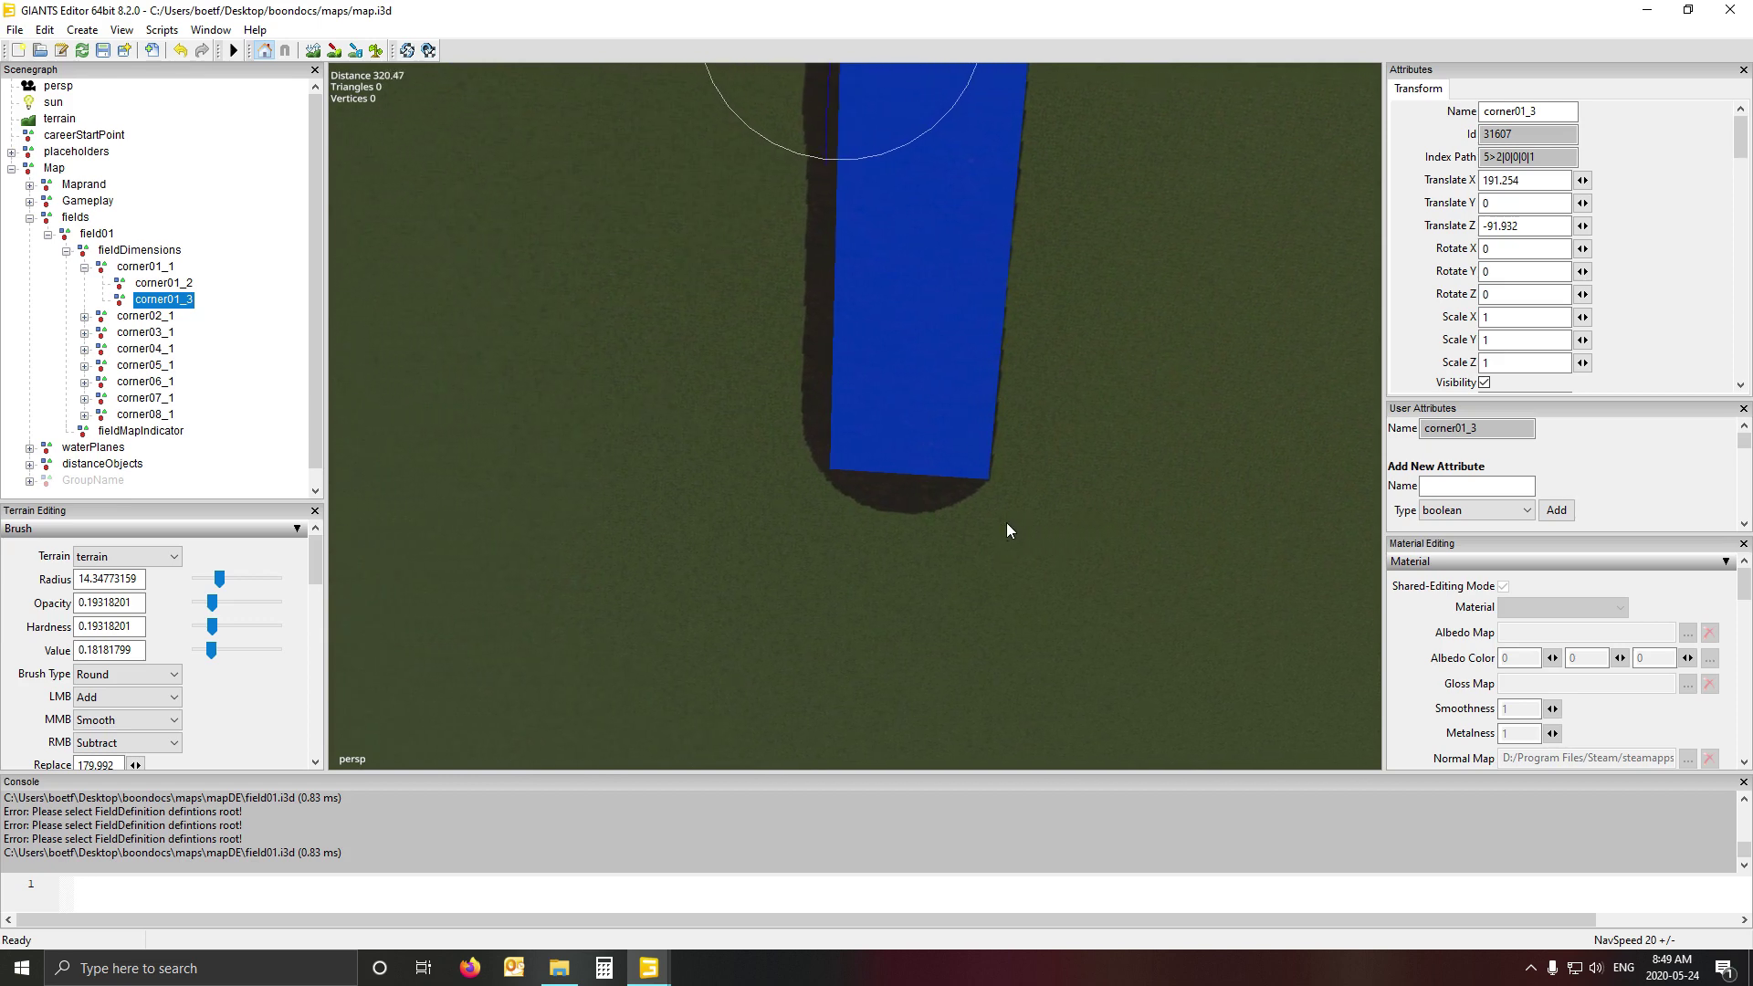
{"action": "left_click_drag", "start_coordinate": [1006, 522], "coordinate": [818, 411], "text": "alt"}
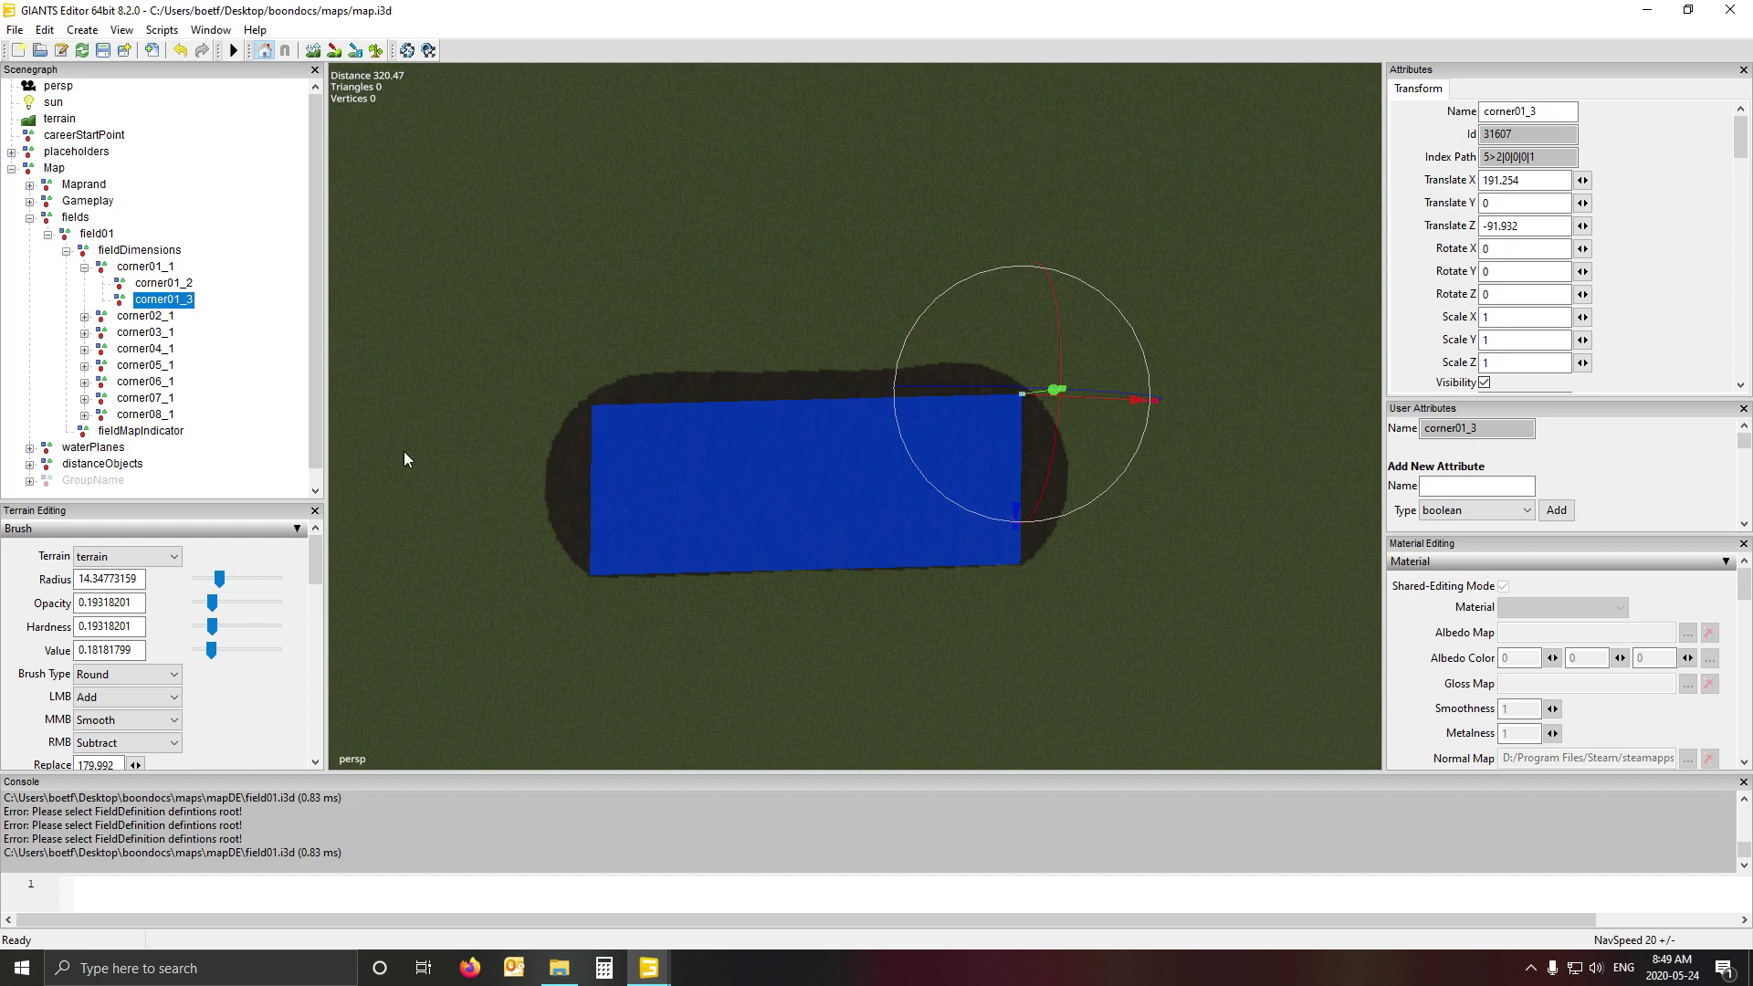
{"action": "left_click", "coordinate": [84, 316]}
{"action": "left_click", "coordinate": [141, 316]}
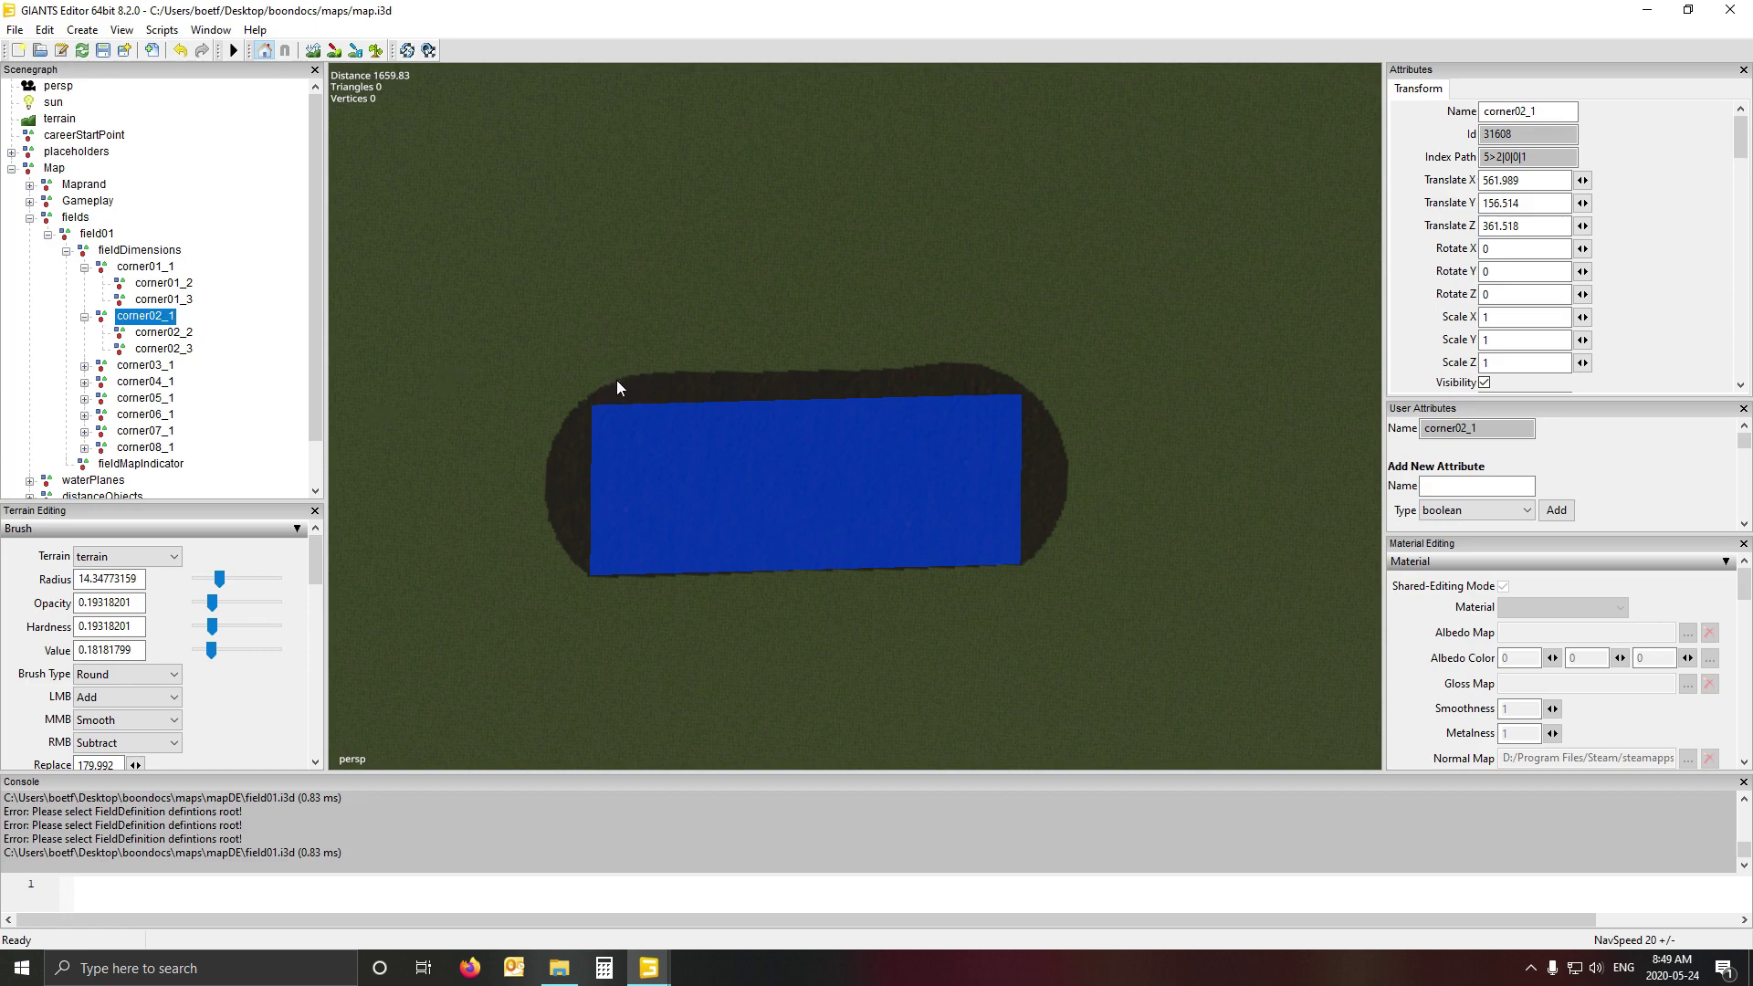
{"action": "left_click", "coordinate": [187, 332]}
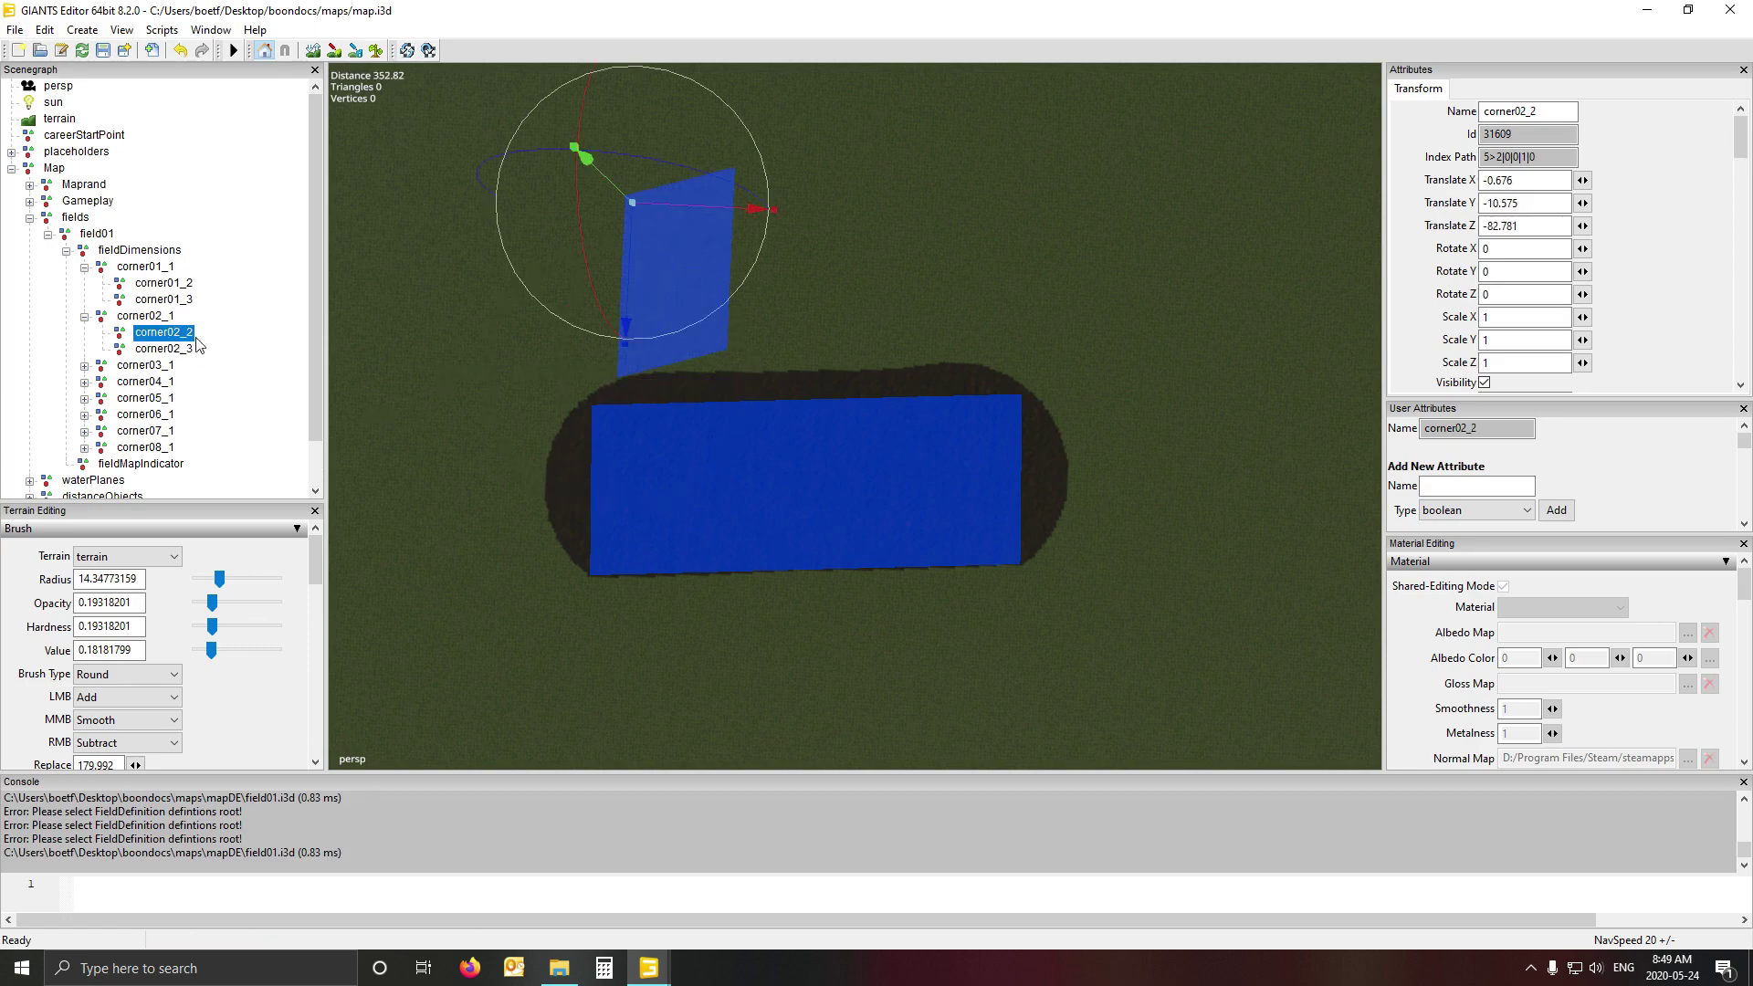
{"action": "key", "text": "ctrl+b"}
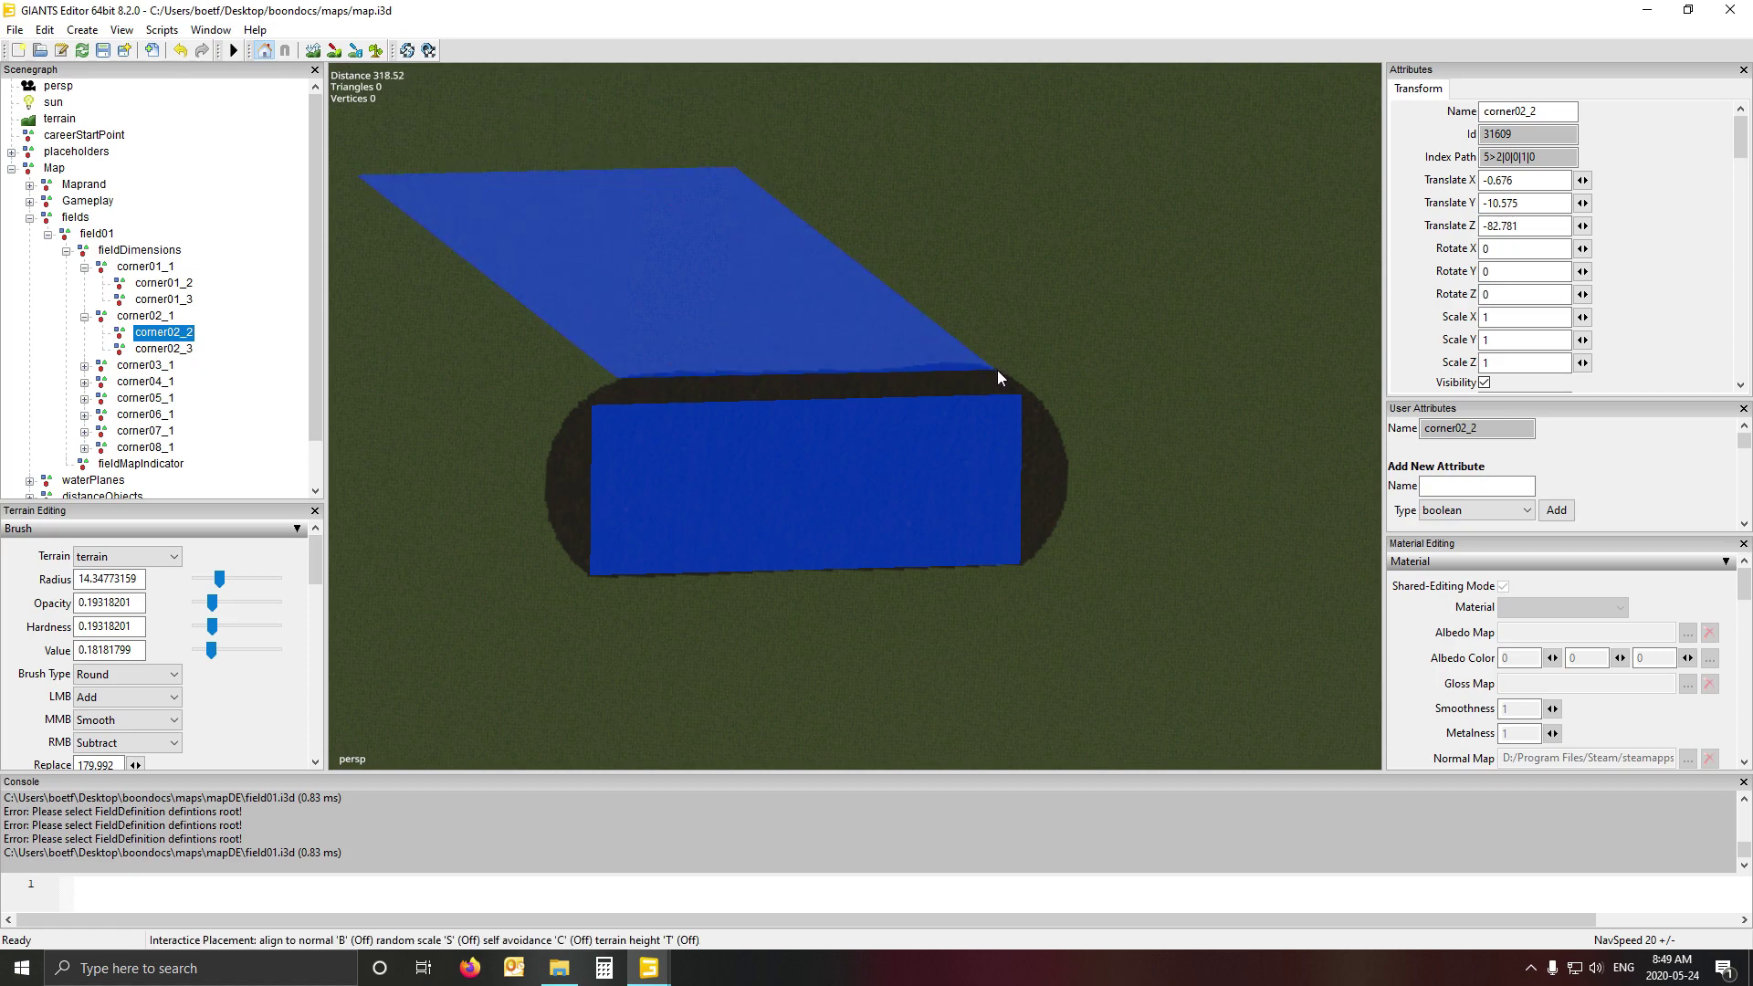
{"action": "left_click", "coordinate": [998, 374]}
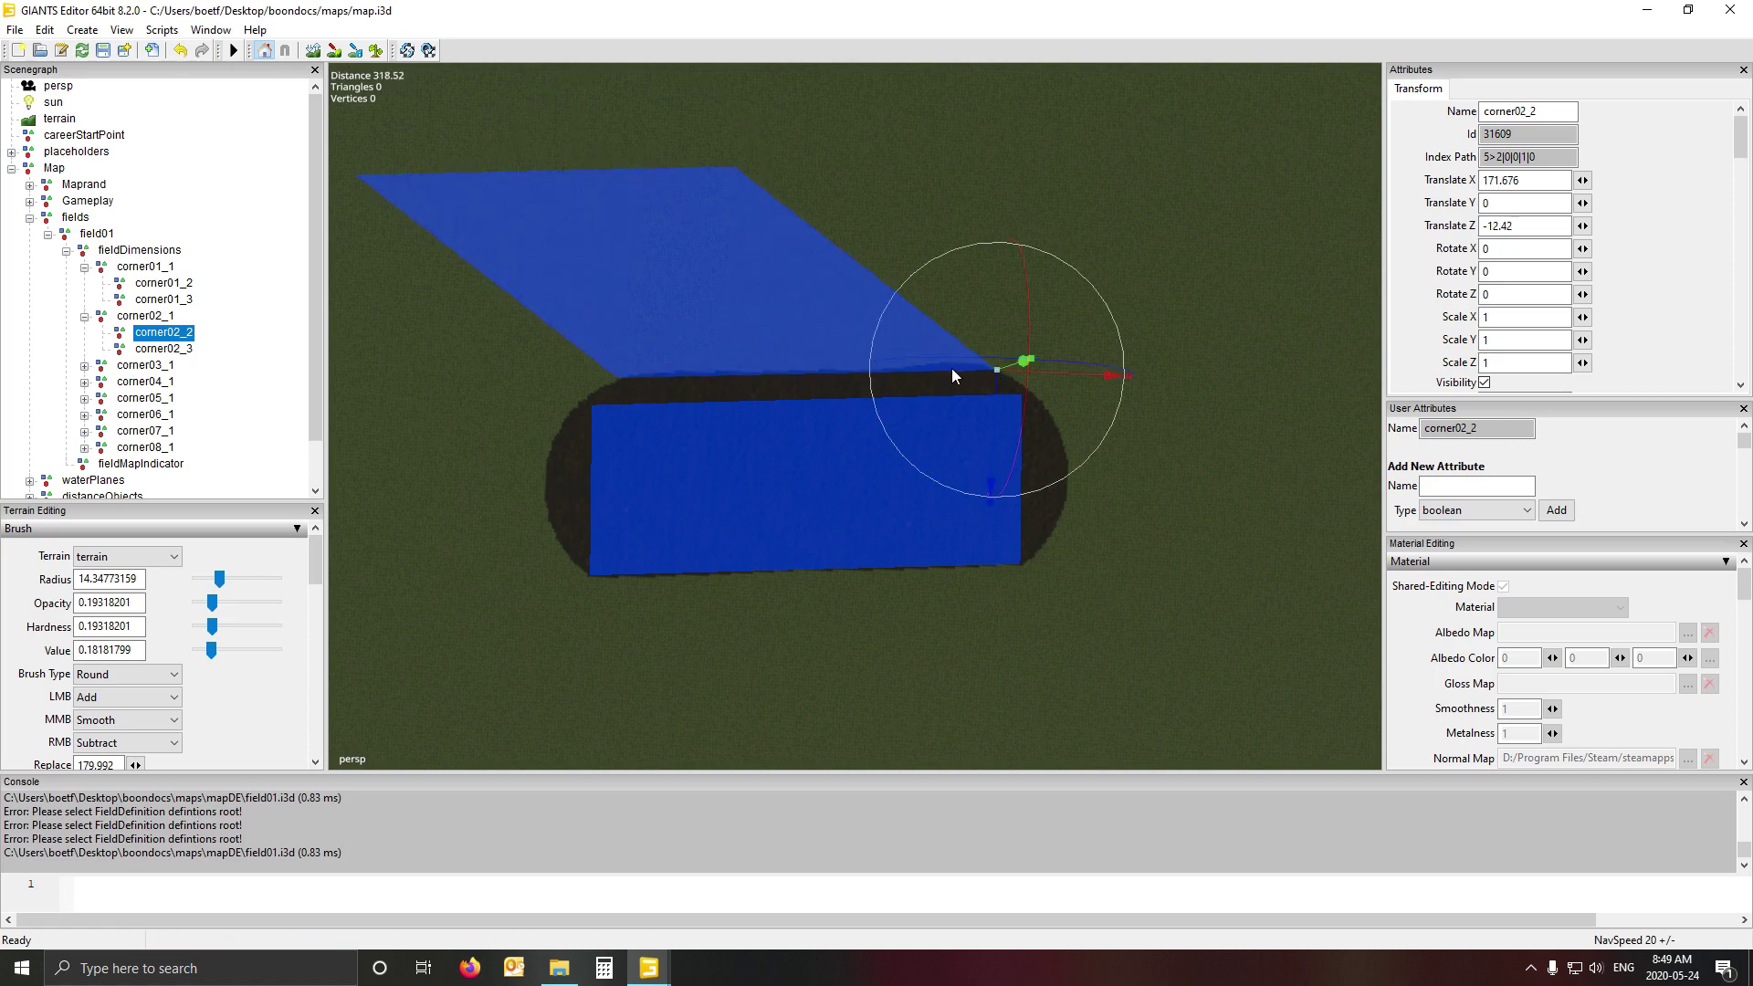
- Place corner02_3 below corner02_2 so the strip overlaps the first blue area, at about X 174, Z 24
{"action": "left_click", "coordinate": [183, 351]}
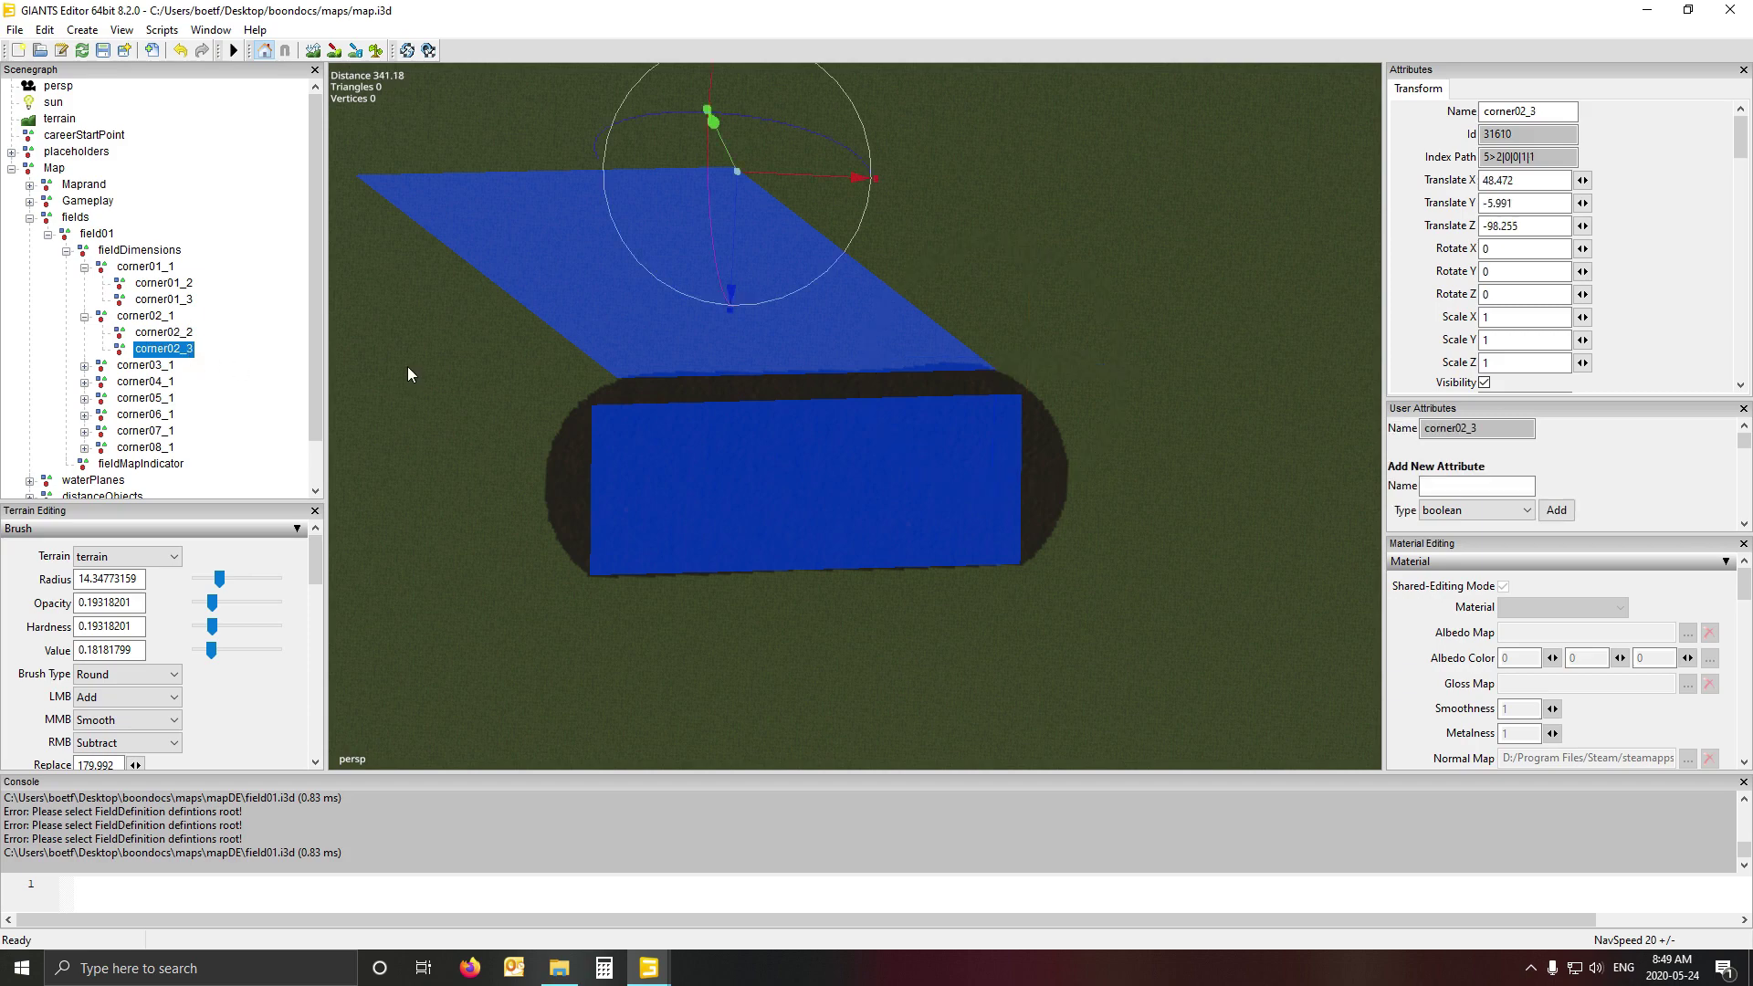
{"action": "key", "text": "ctrl+b"}
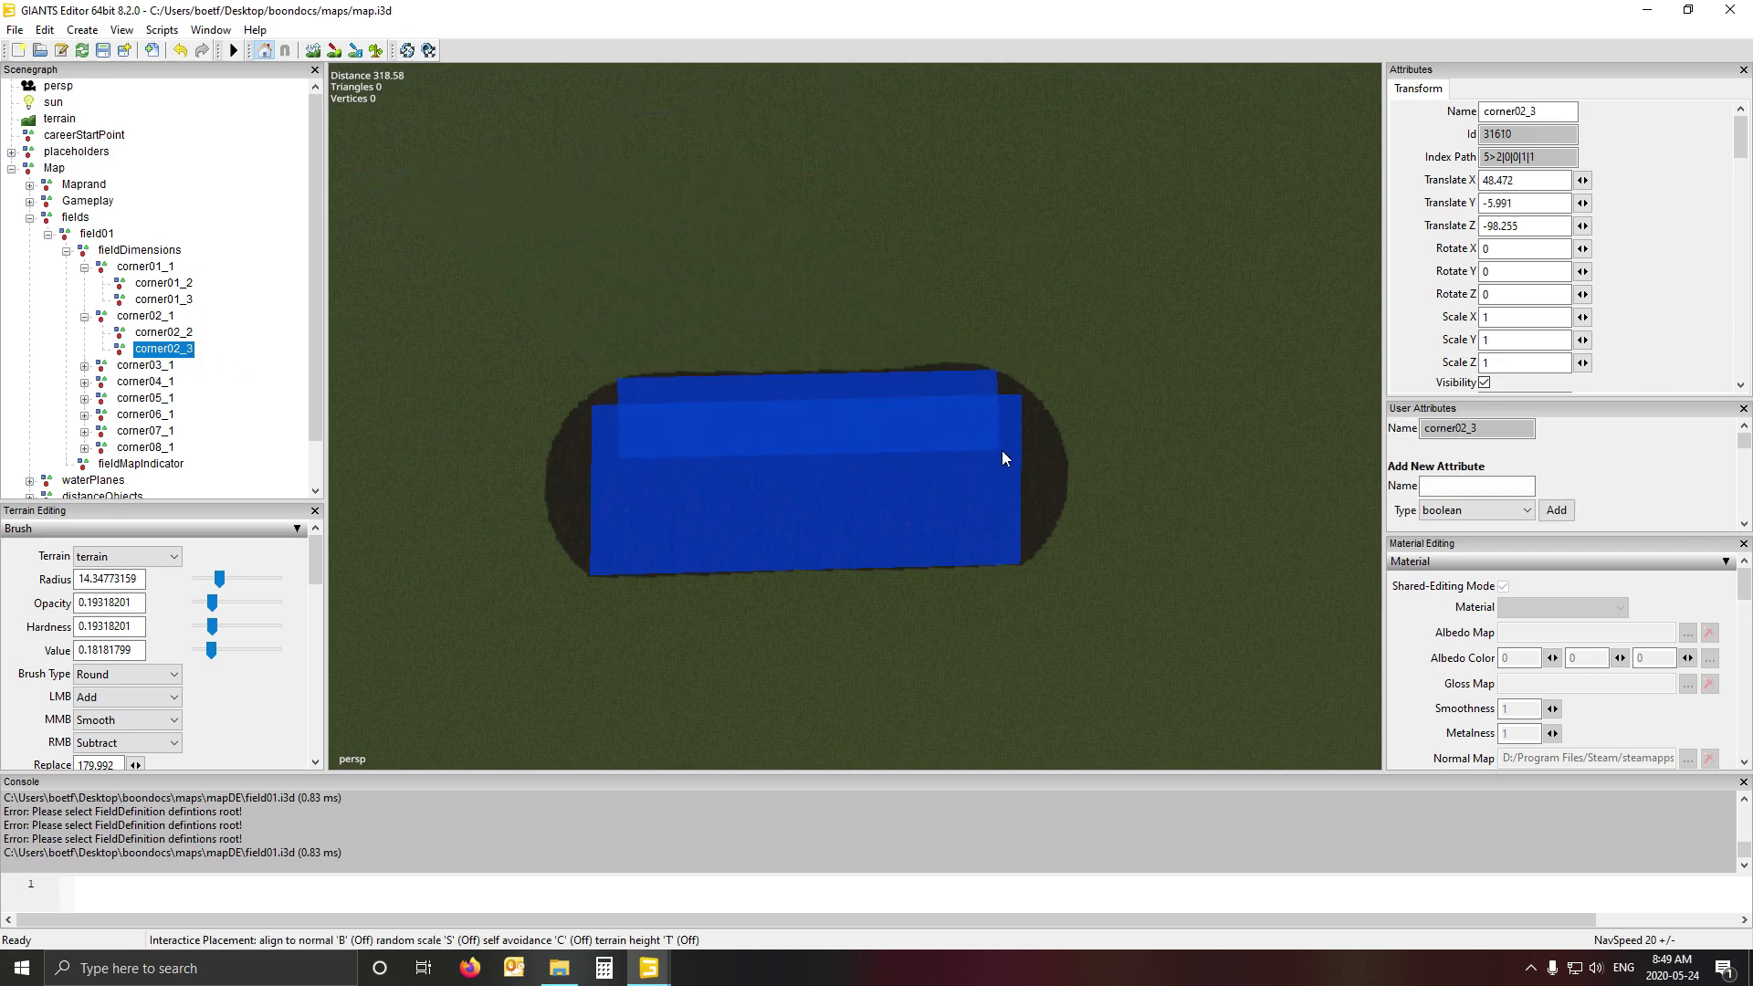
{"action": "left_click", "coordinate": [999, 451]}
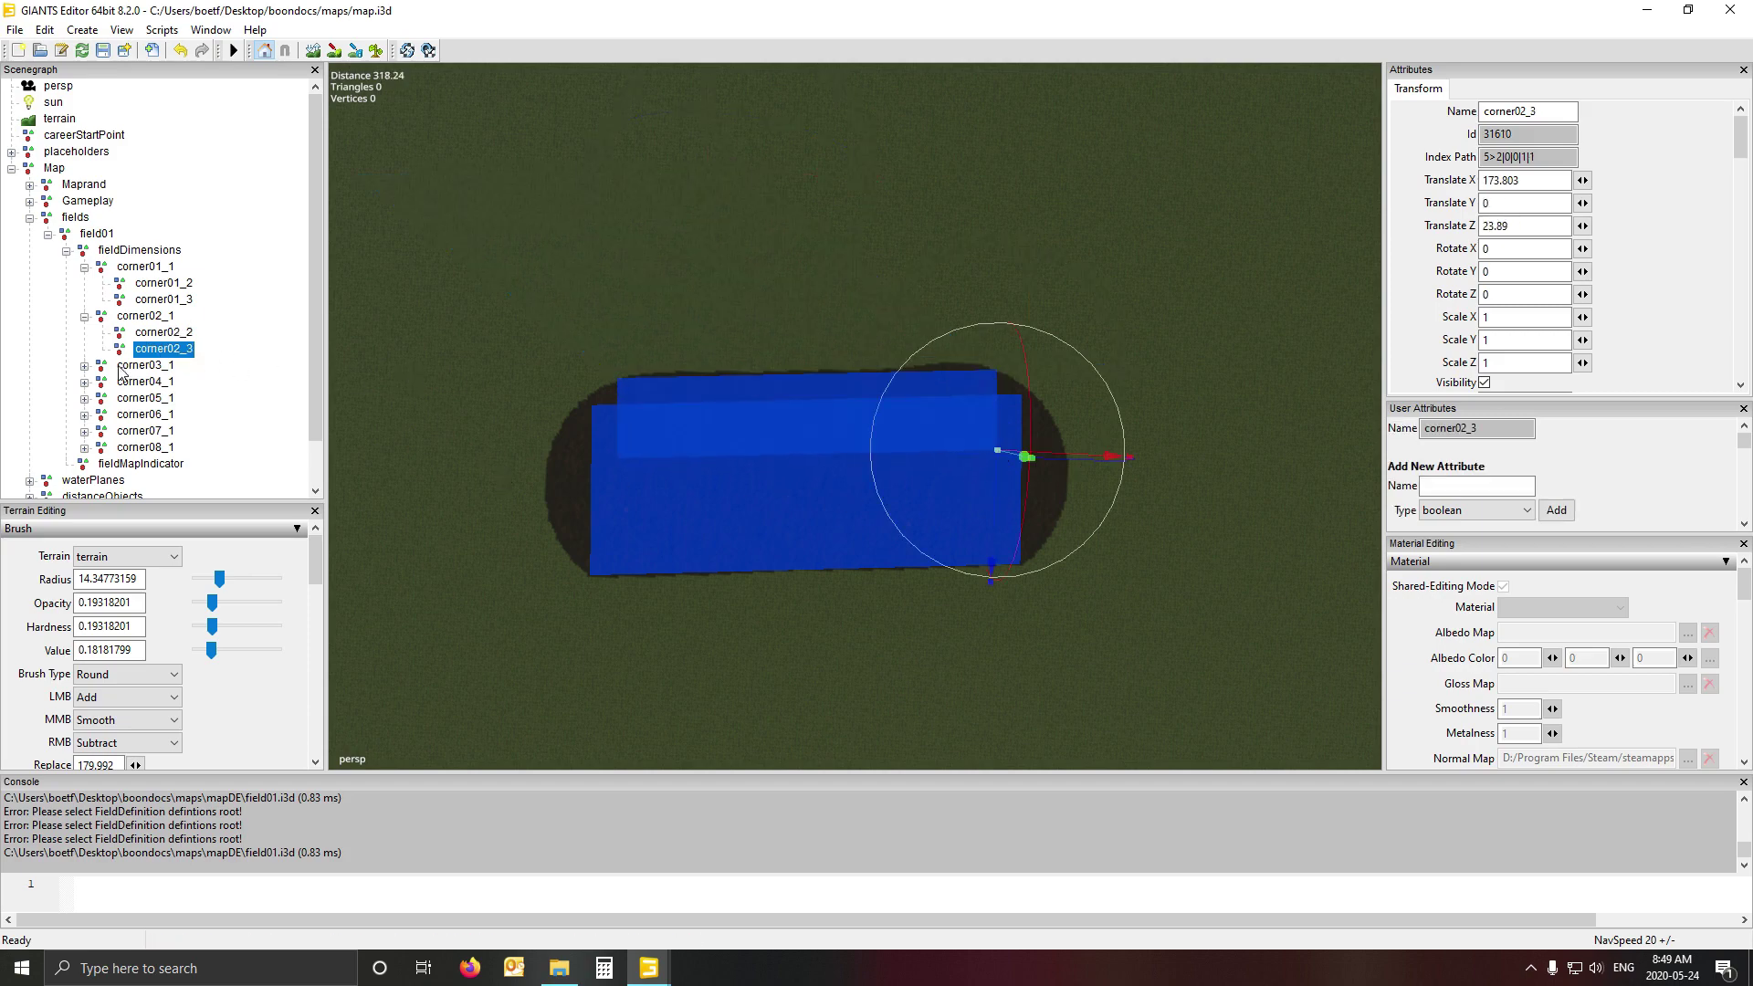
- Place corner03_1 on the corner02_1 point at the upper edge's left end, about X -1070, Z -256
{"action": "left_click", "coordinate": [84, 365]}
{"action": "left_click", "coordinate": [145, 366]}
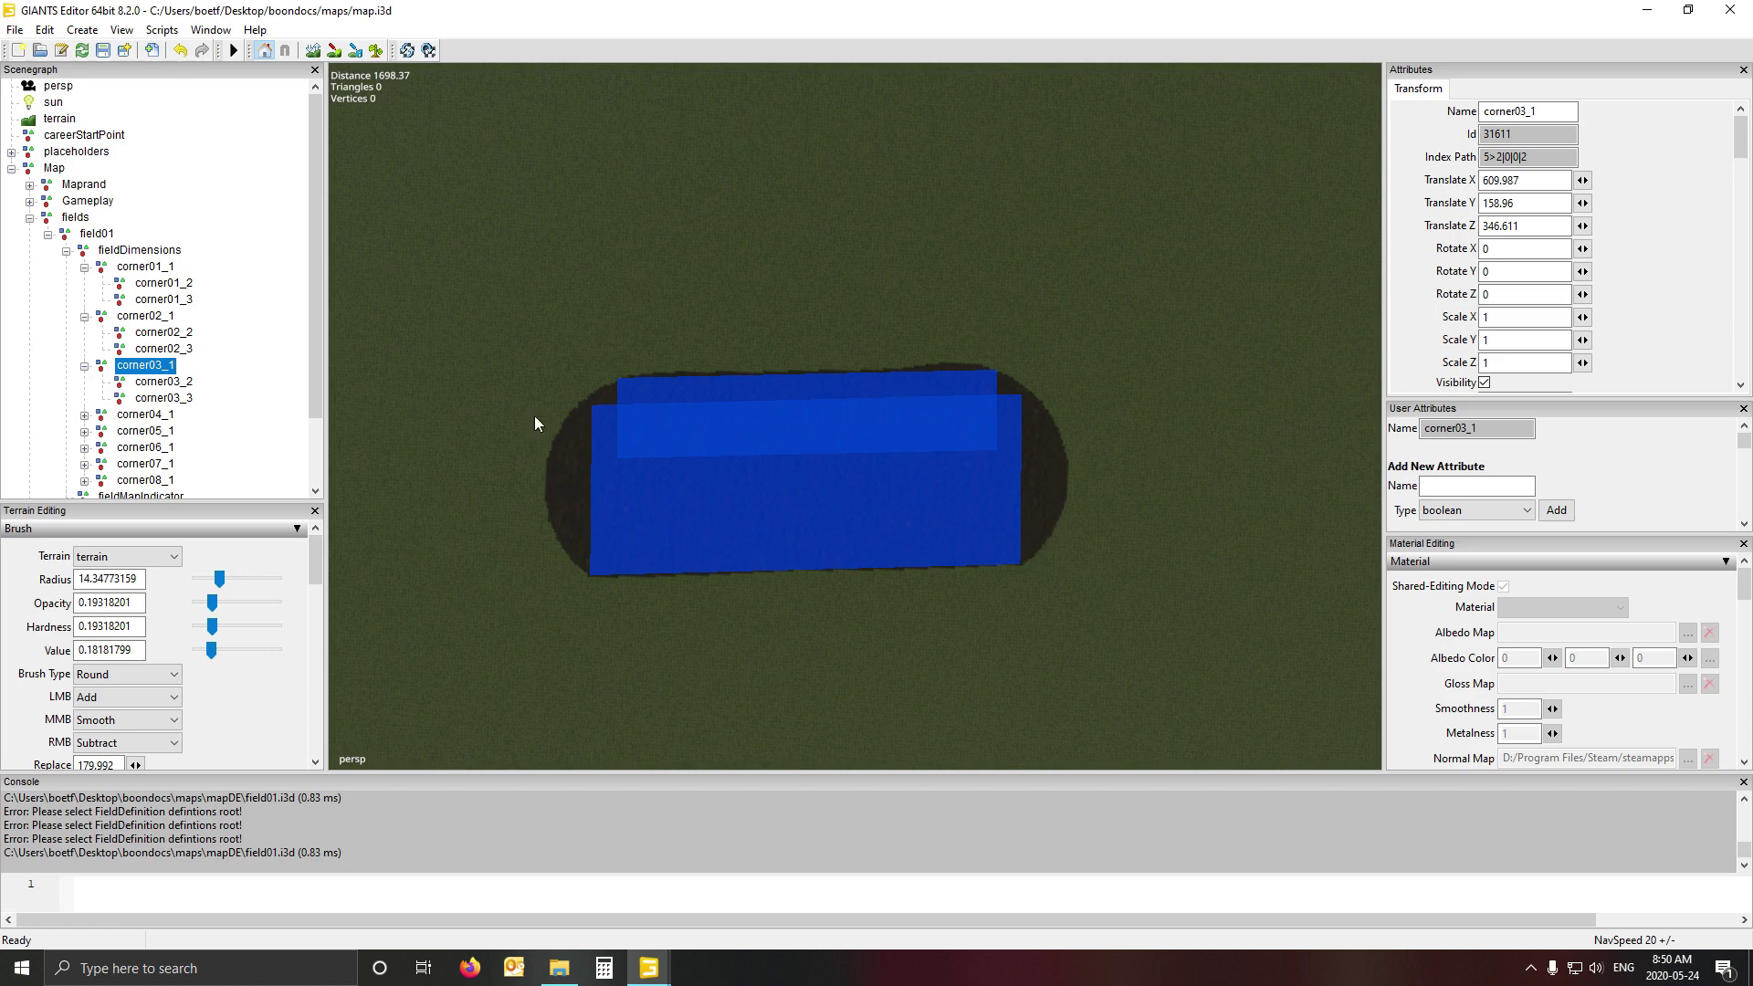
{"action": "key", "text": "ctrl+b"}
{"action": "left_click", "coordinate": [619, 380]}
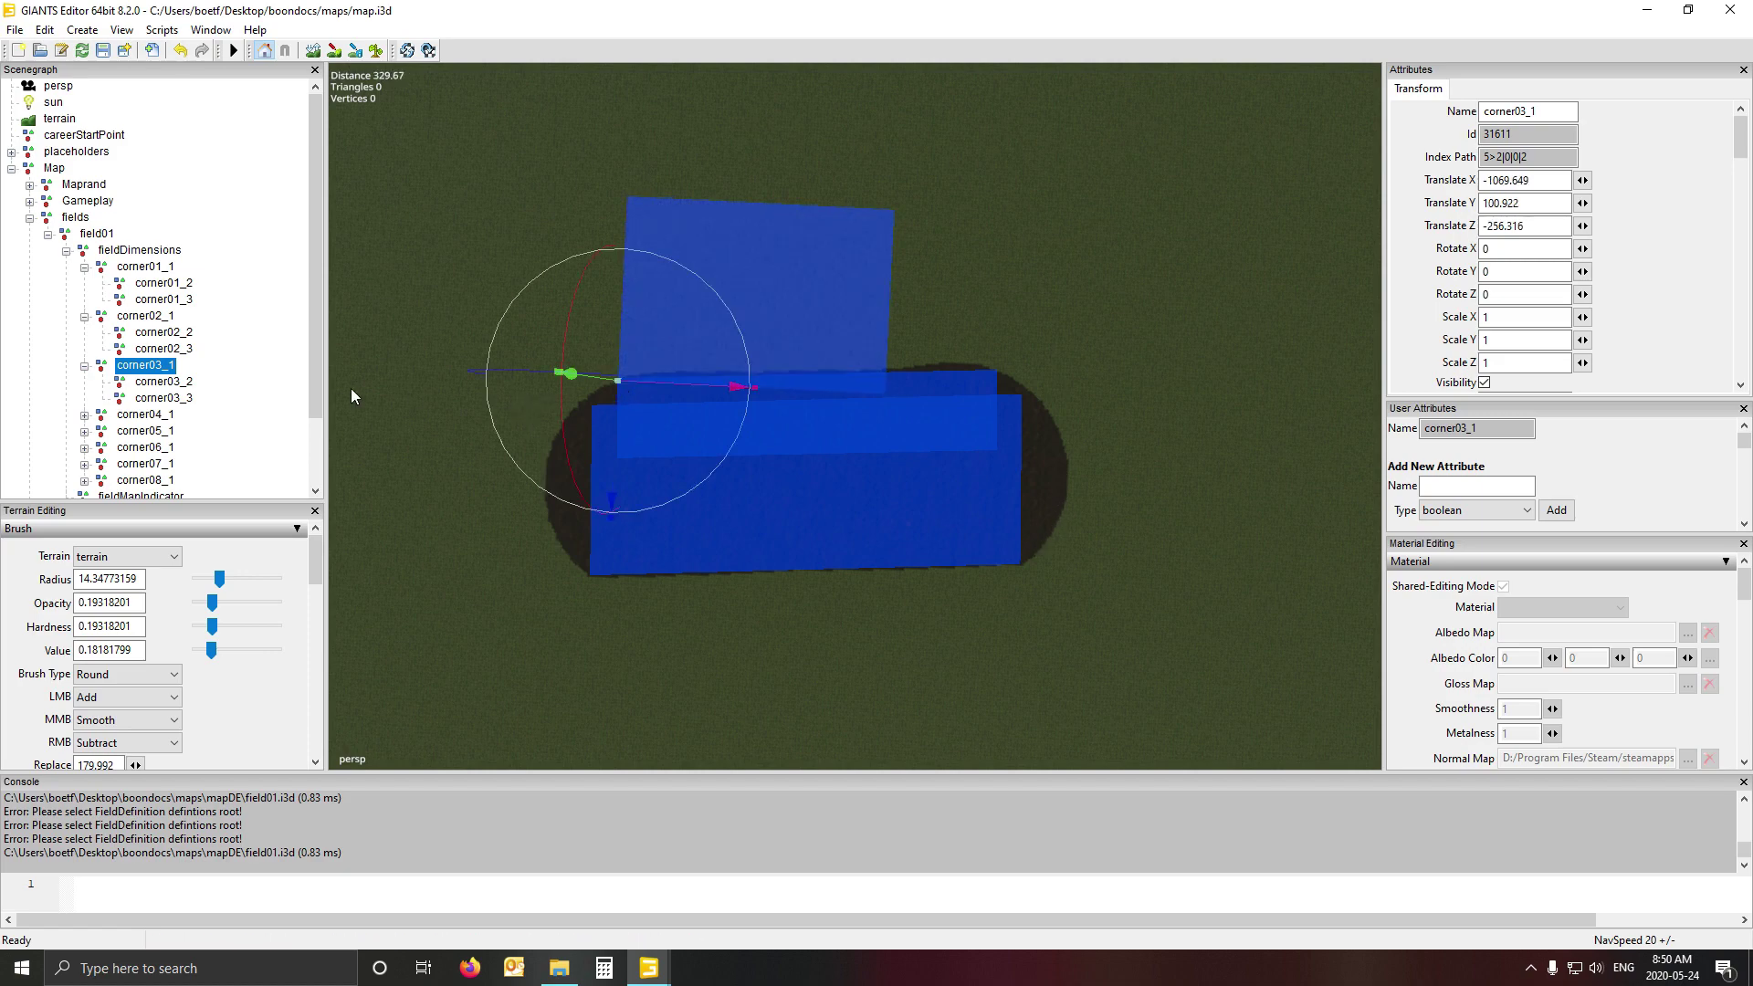
- Place corner03_2 on the upper-left curve, about X -23, Z 17, and corner03_3 just inside the existing blue area
{"action": "left_click", "coordinate": [155, 381]}
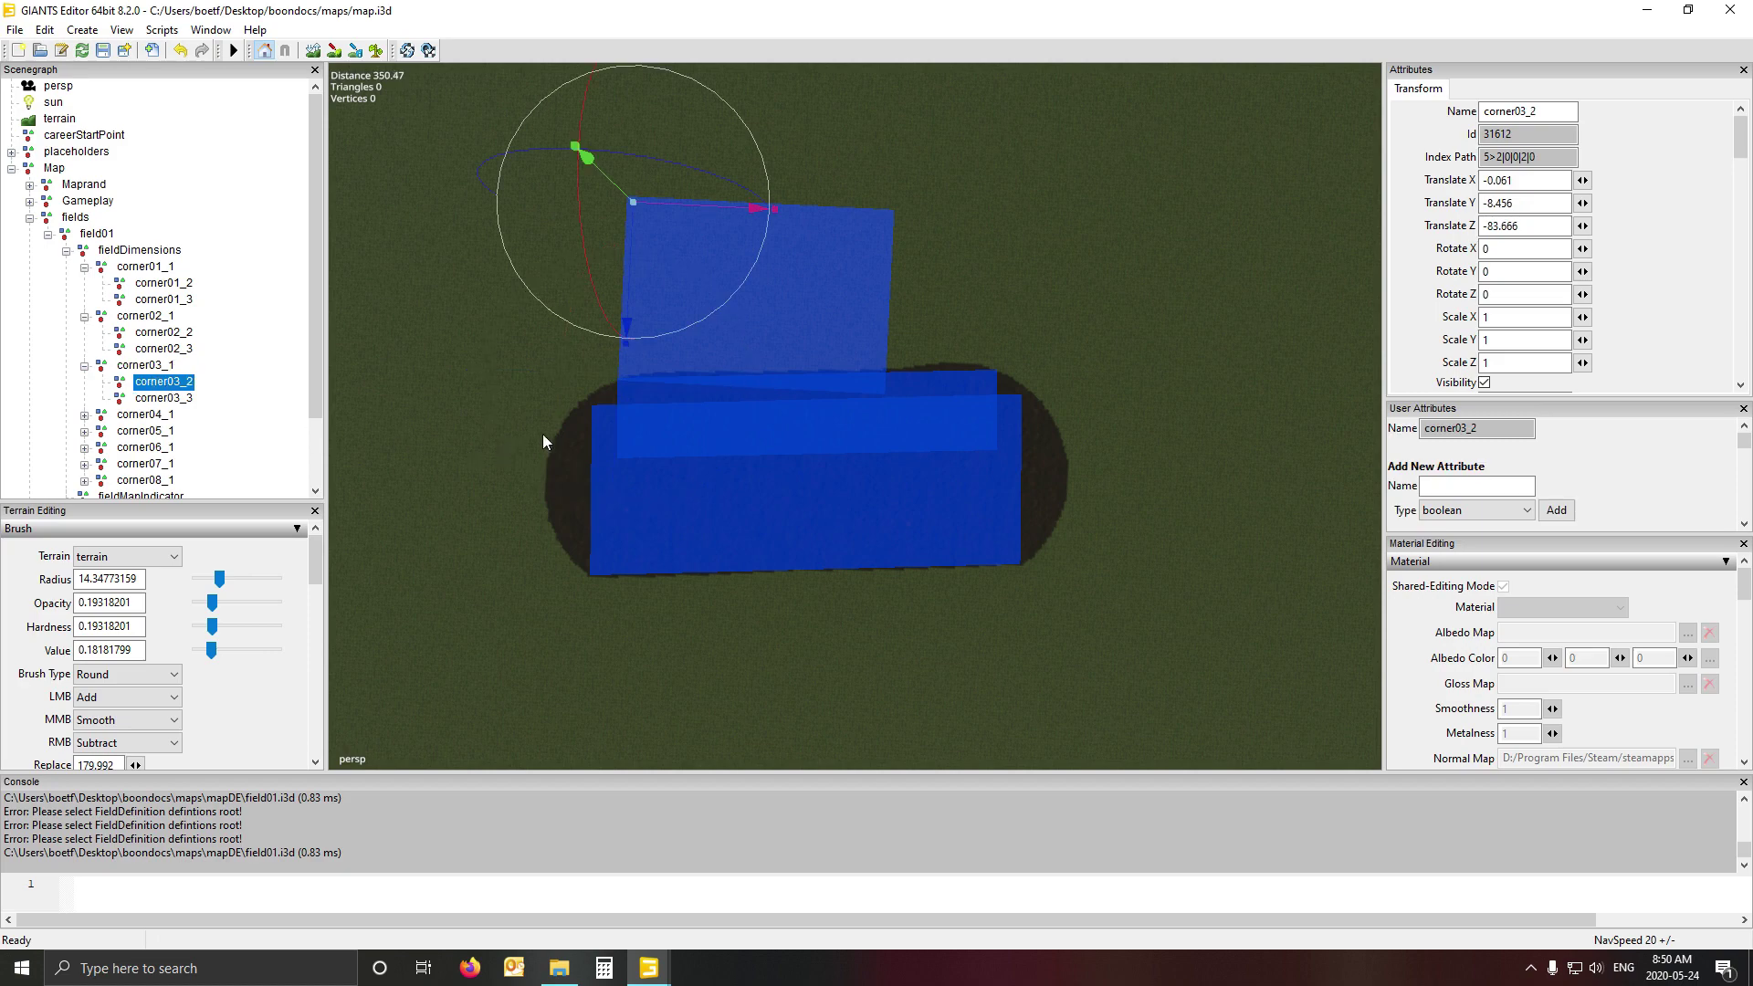
{"action": "key", "text": "ctrl+b"}
{"action": "left_click", "coordinate": [562, 419]}
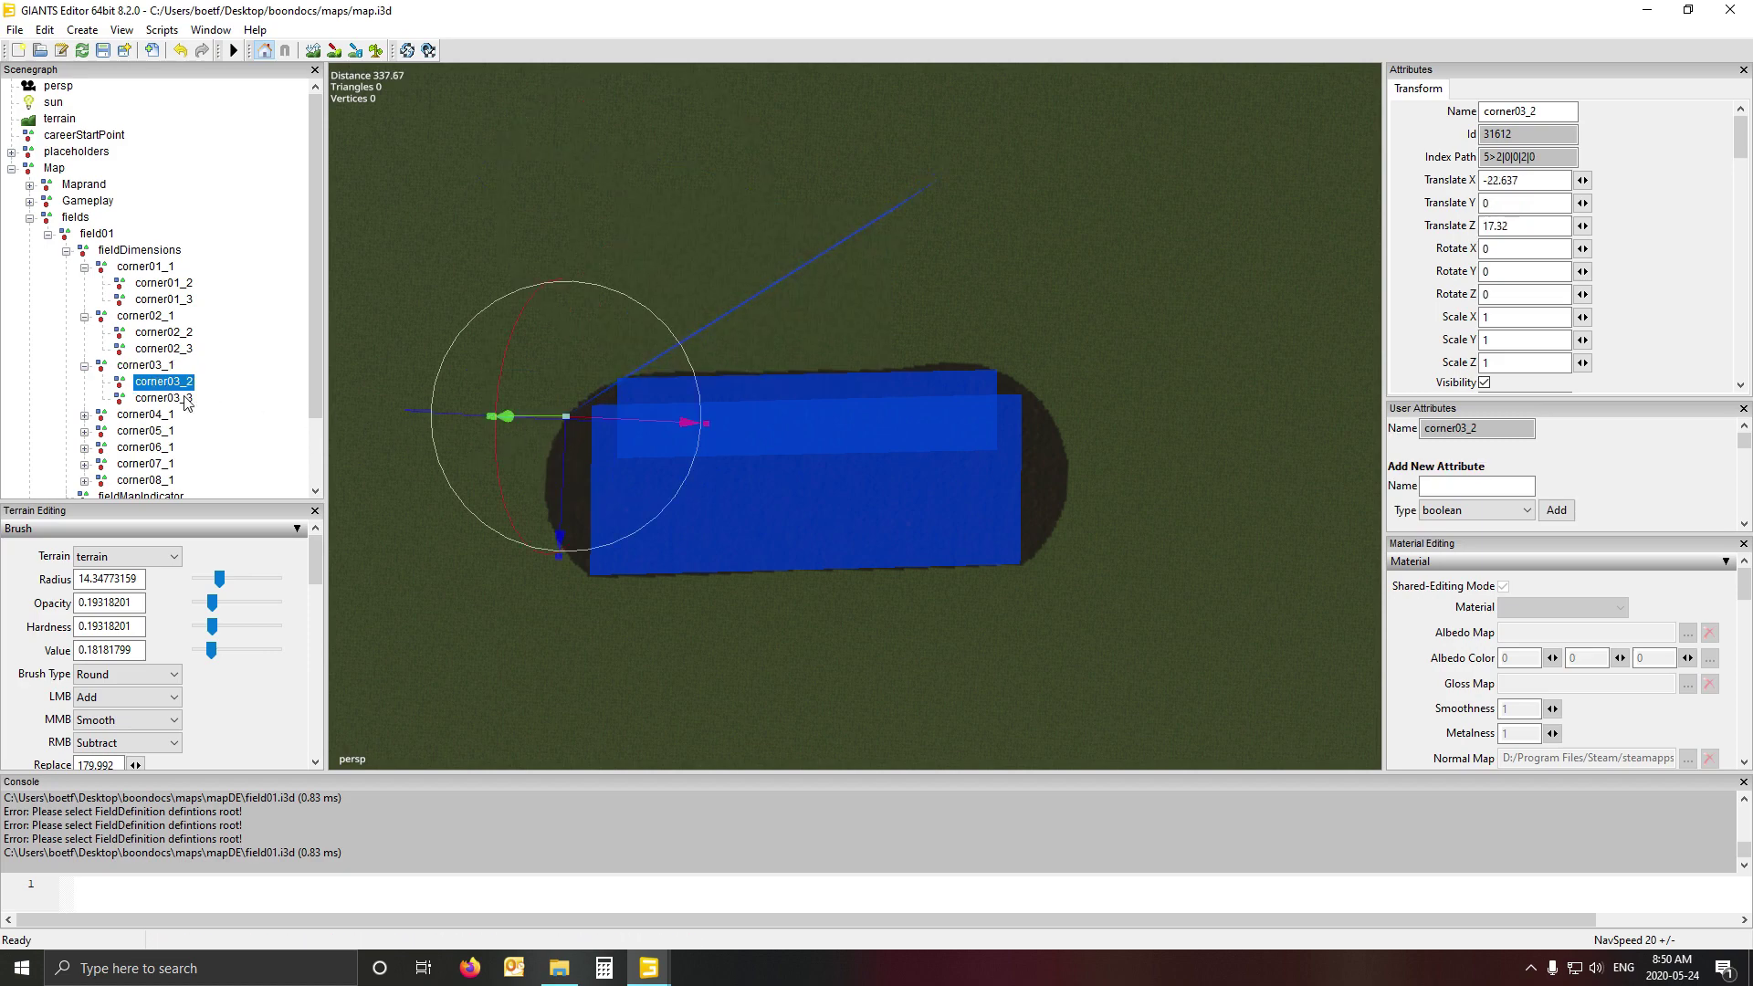
{"action": "left_click", "coordinate": [185, 398]}
{"action": "key", "text": "ctrl+b"}
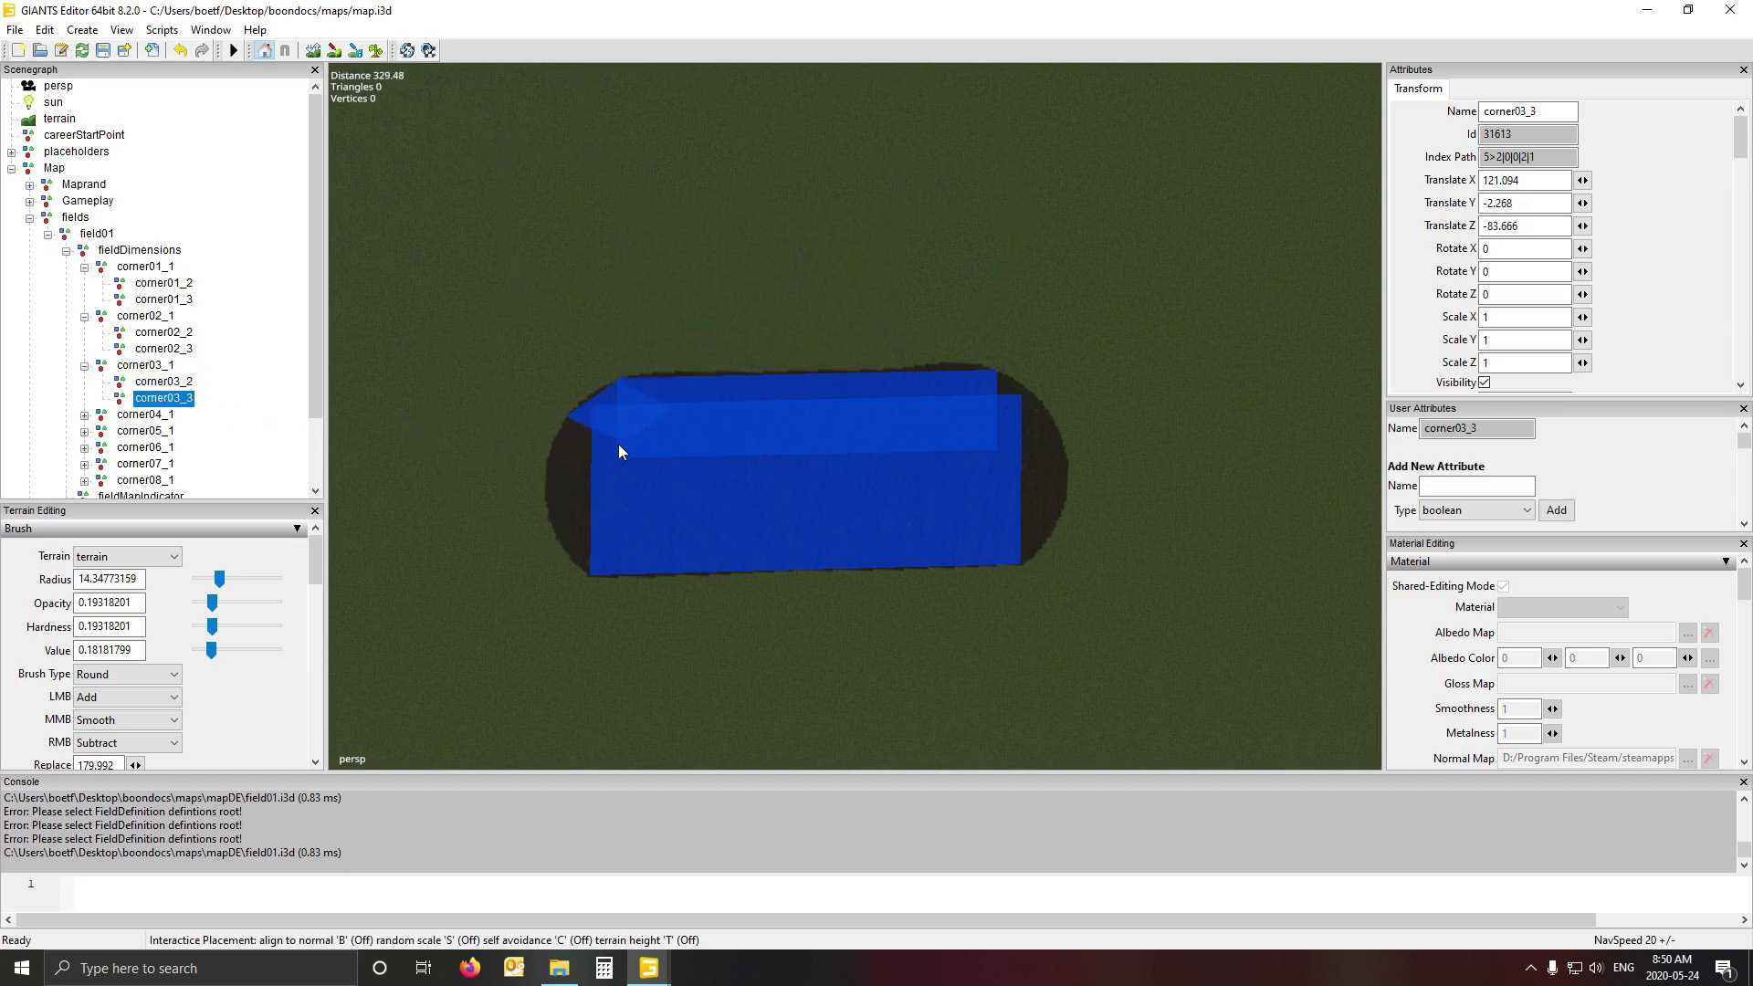
{"action": "left_click", "coordinate": [606, 442]}
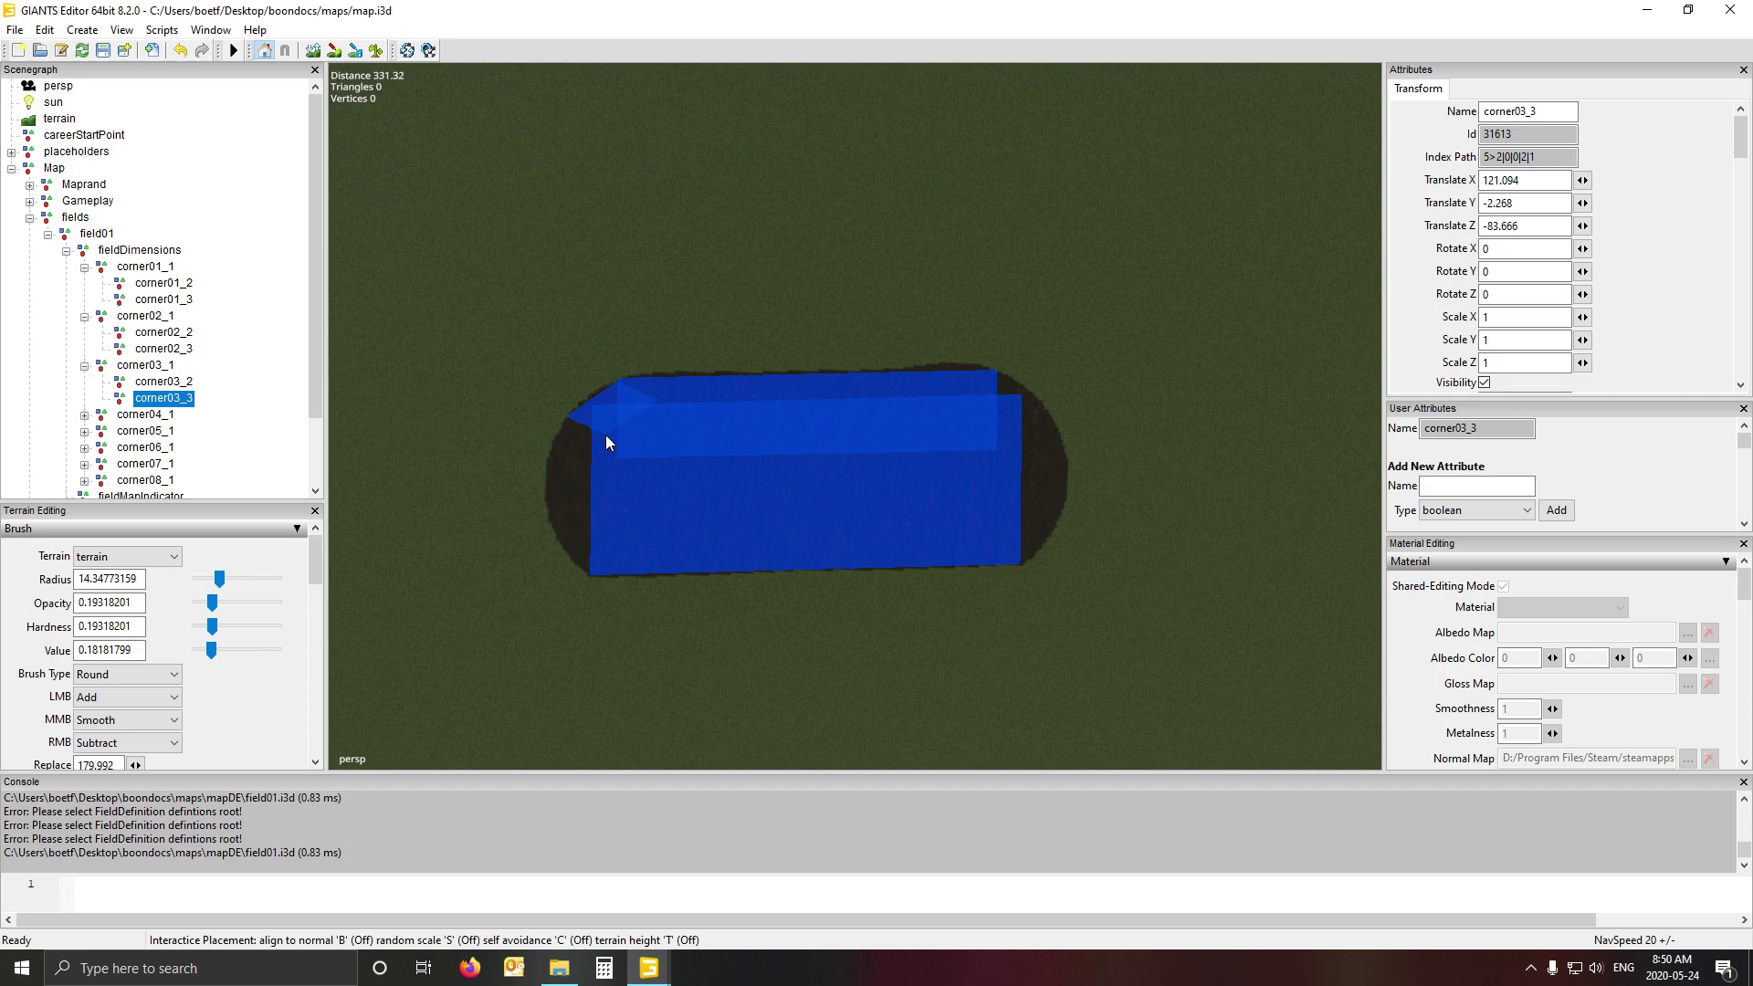
- Place corner04_1 on the corner03_2 point of the upper-left curve, at about X -1091, Z -241
{"action": "left_click", "coordinate": [84, 416]}
{"action": "left_click", "coordinate": [124, 418]}
{"action": "key", "text": "f"}
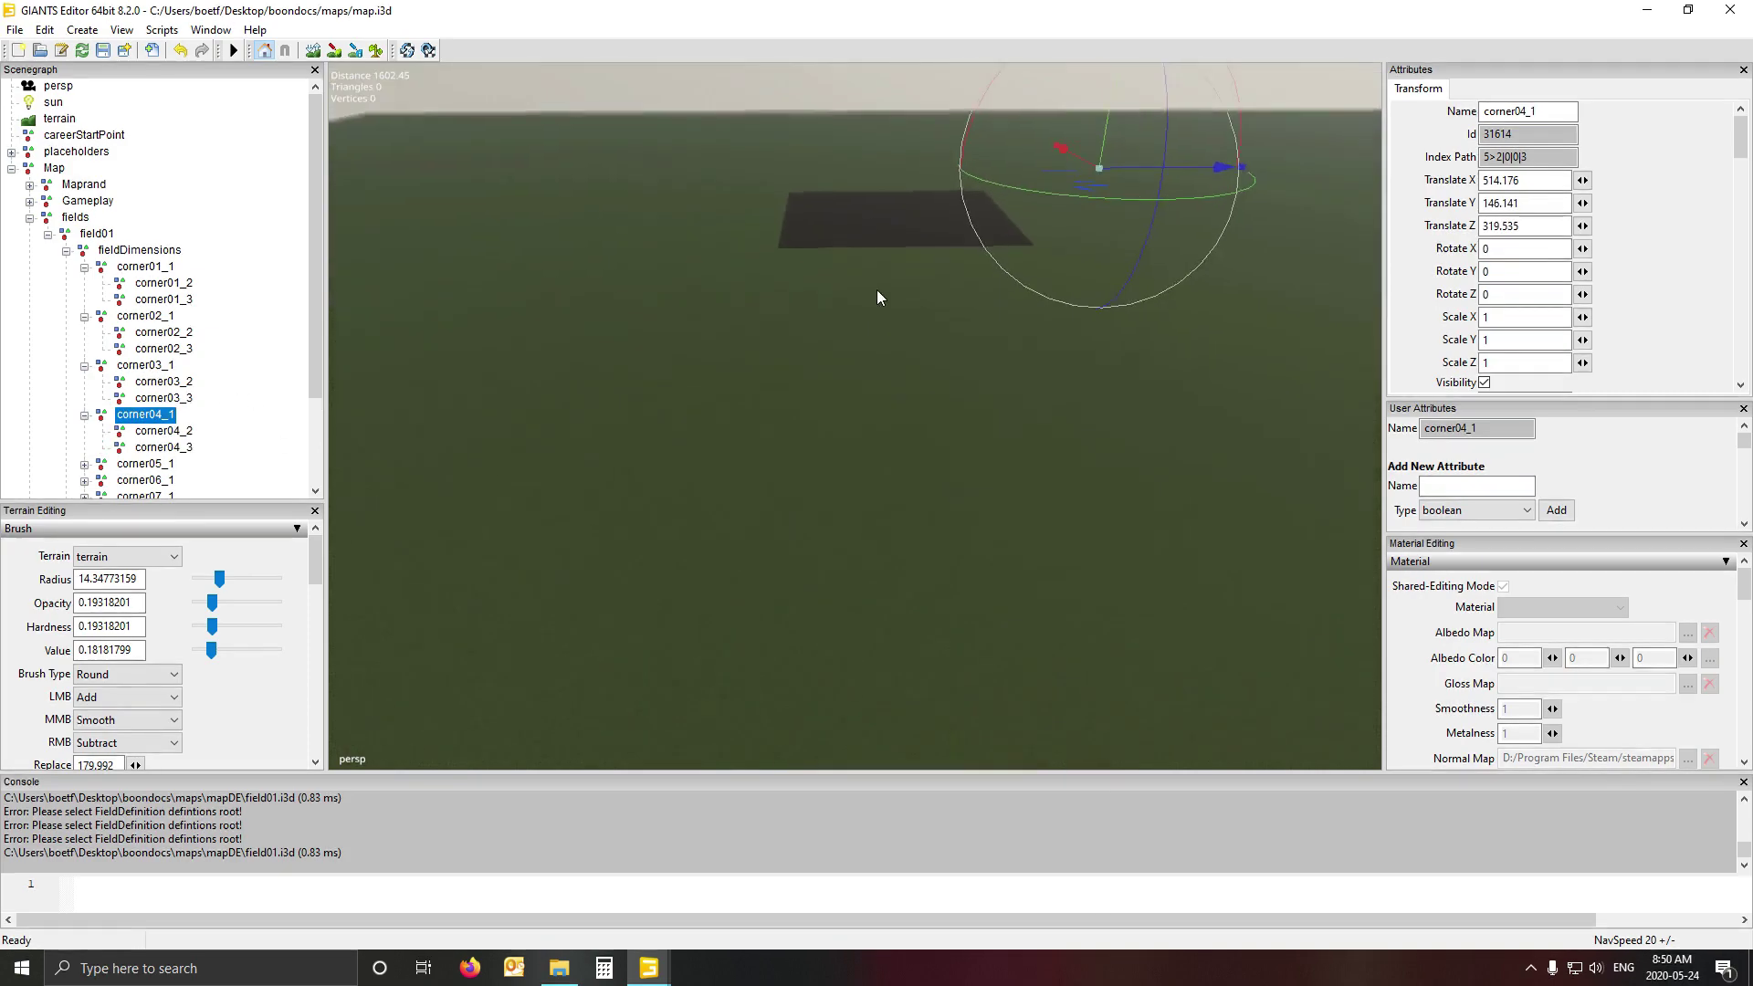
{"action": "middle_click_drag", "start_coordinate": [927, 270], "coordinate": [483, 557]}
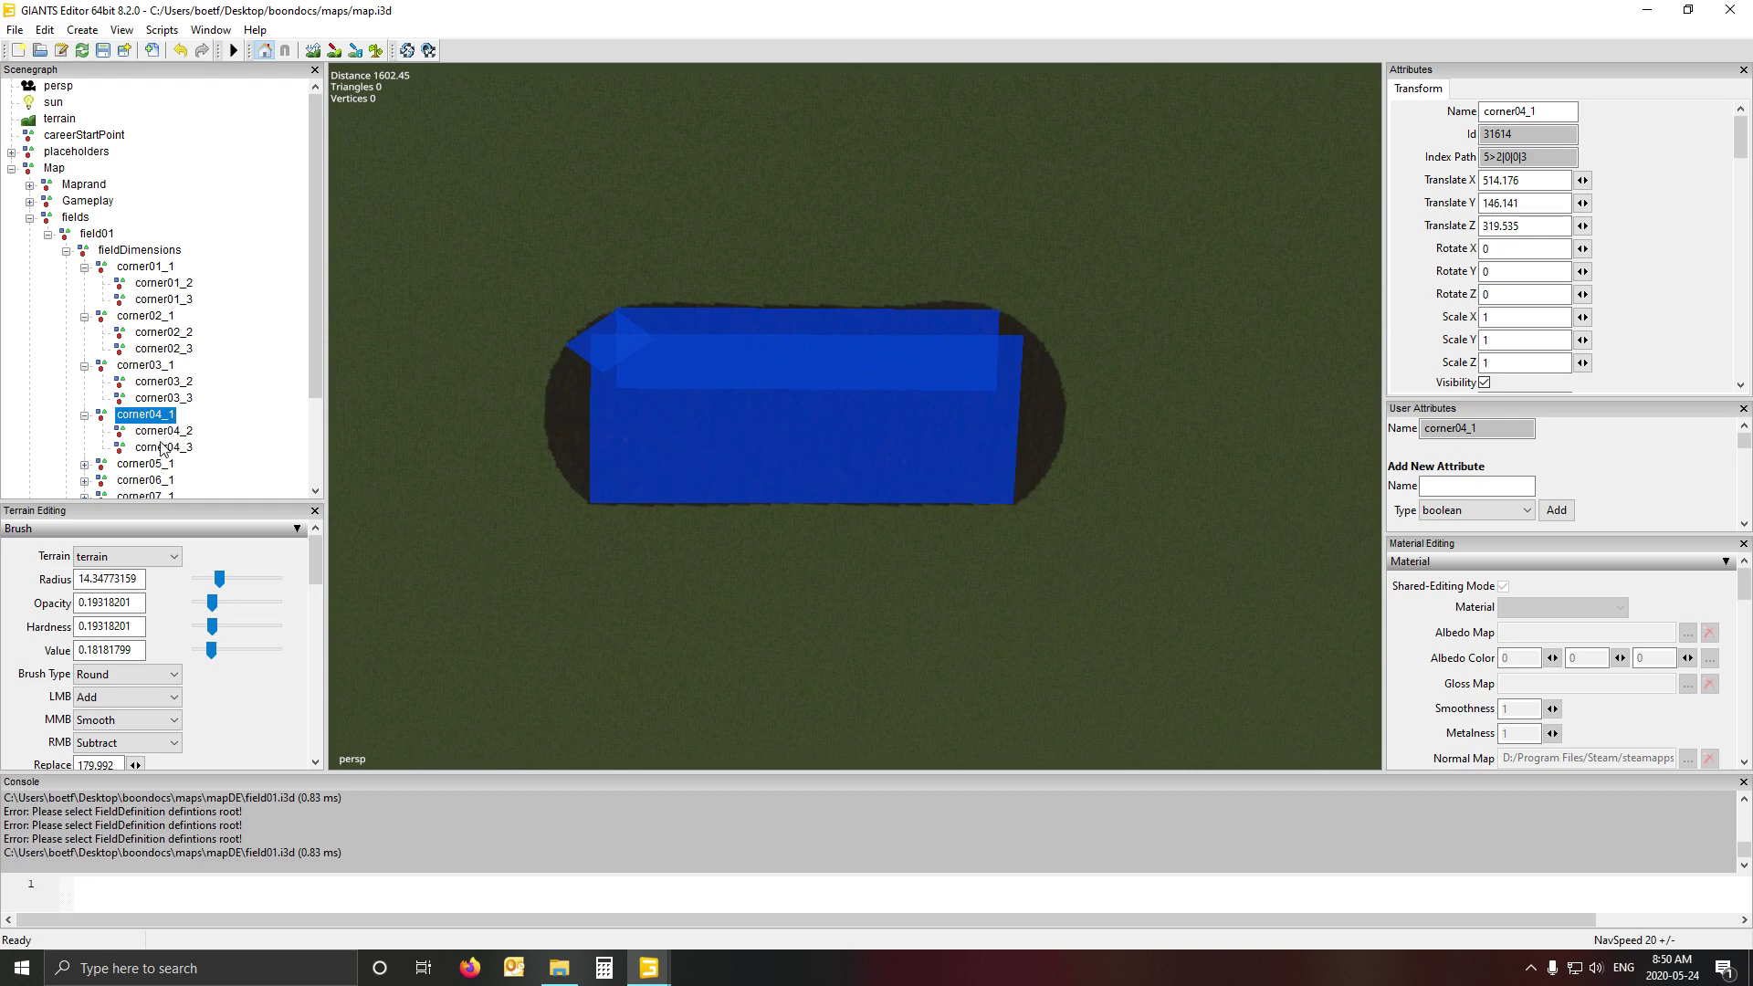
{"action": "key", "text": "ctrl+b"}
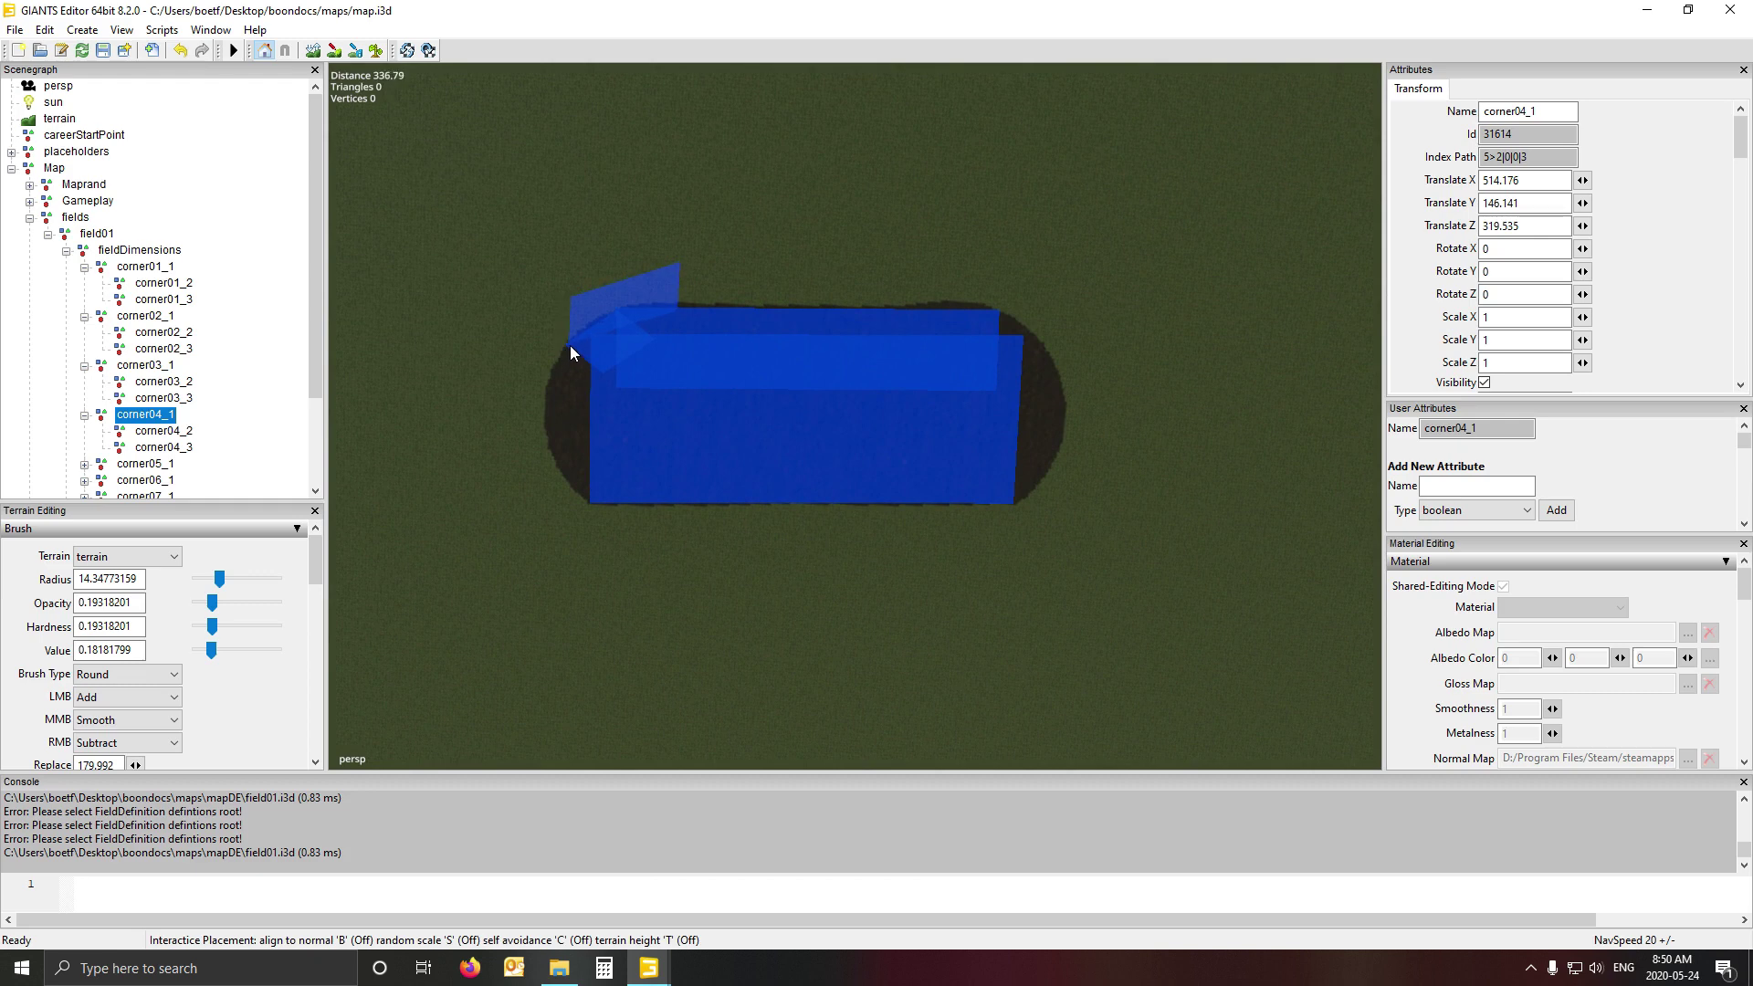
{"action": "left_click", "coordinate": [568, 343]}
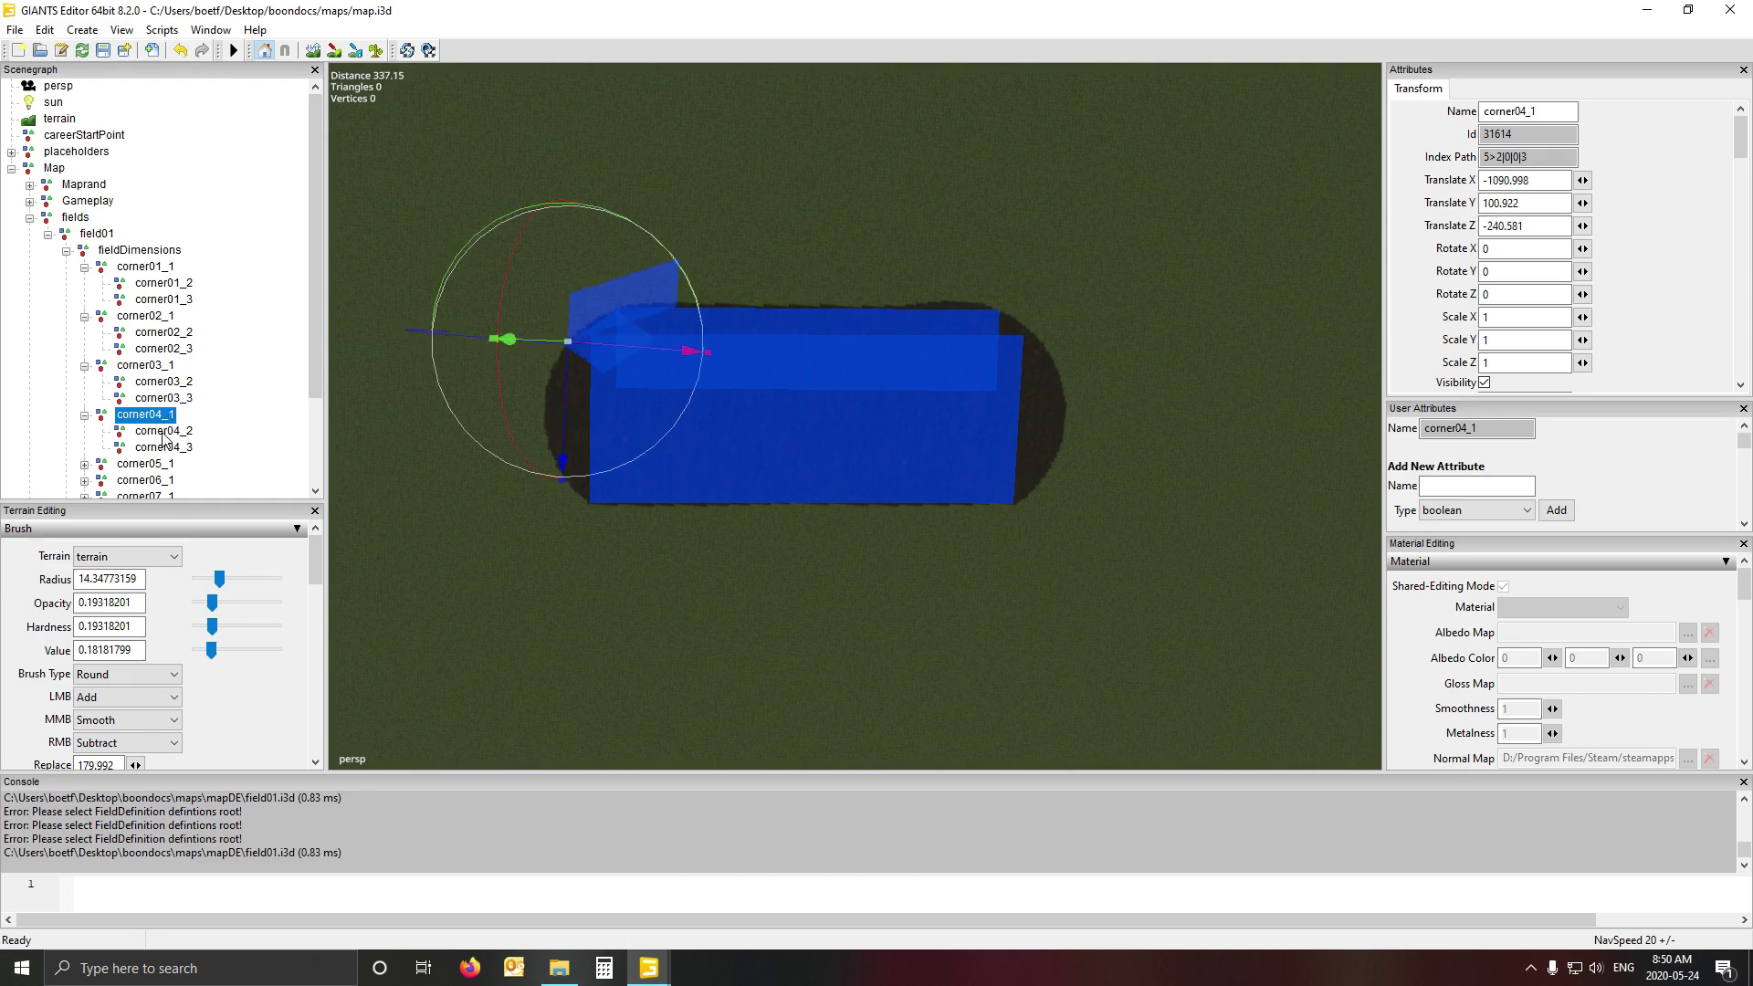
- Place corner04_2 farther down the field's left curve and corner04_3 just inside the large blue area
{"action": "left_click", "coordinate": [164, 432]}
{"action": "key", "text": "ctrl+shift+p"}
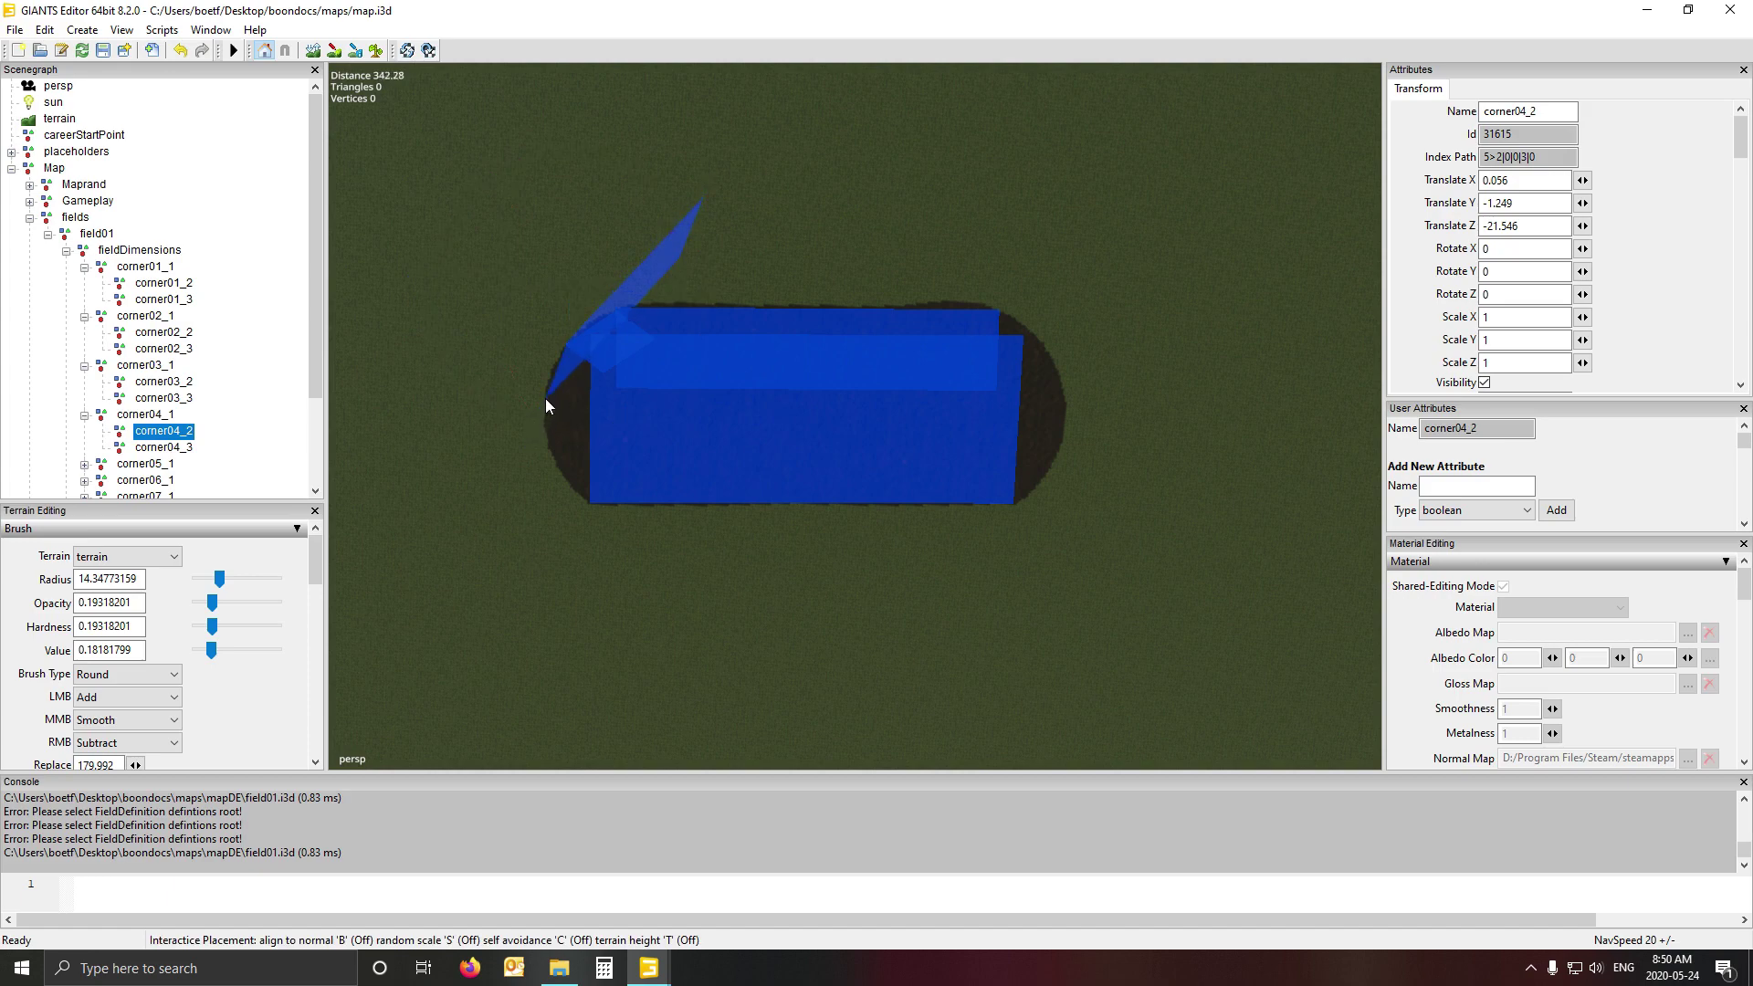
{"action": "left_click", "coordinate": [545, 396]}
{"action": "left_click", "coordinate": [164, 447]}
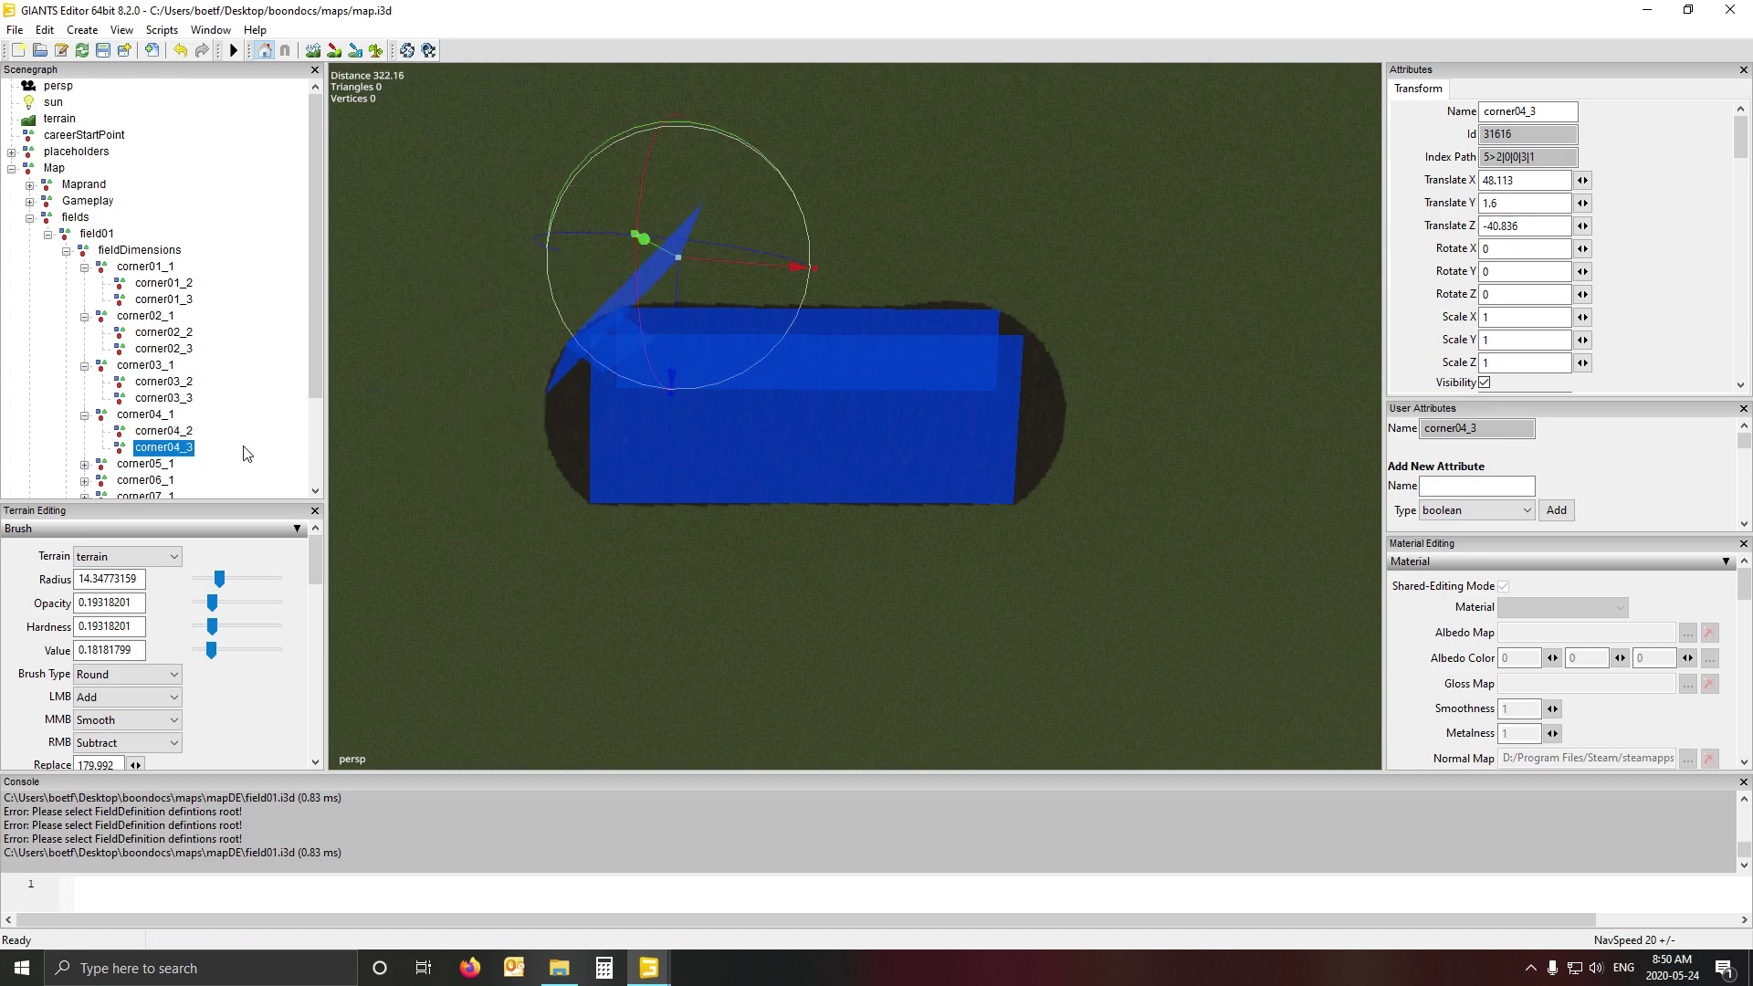
{"action": "key", "text": "ctrl+shift+p"}
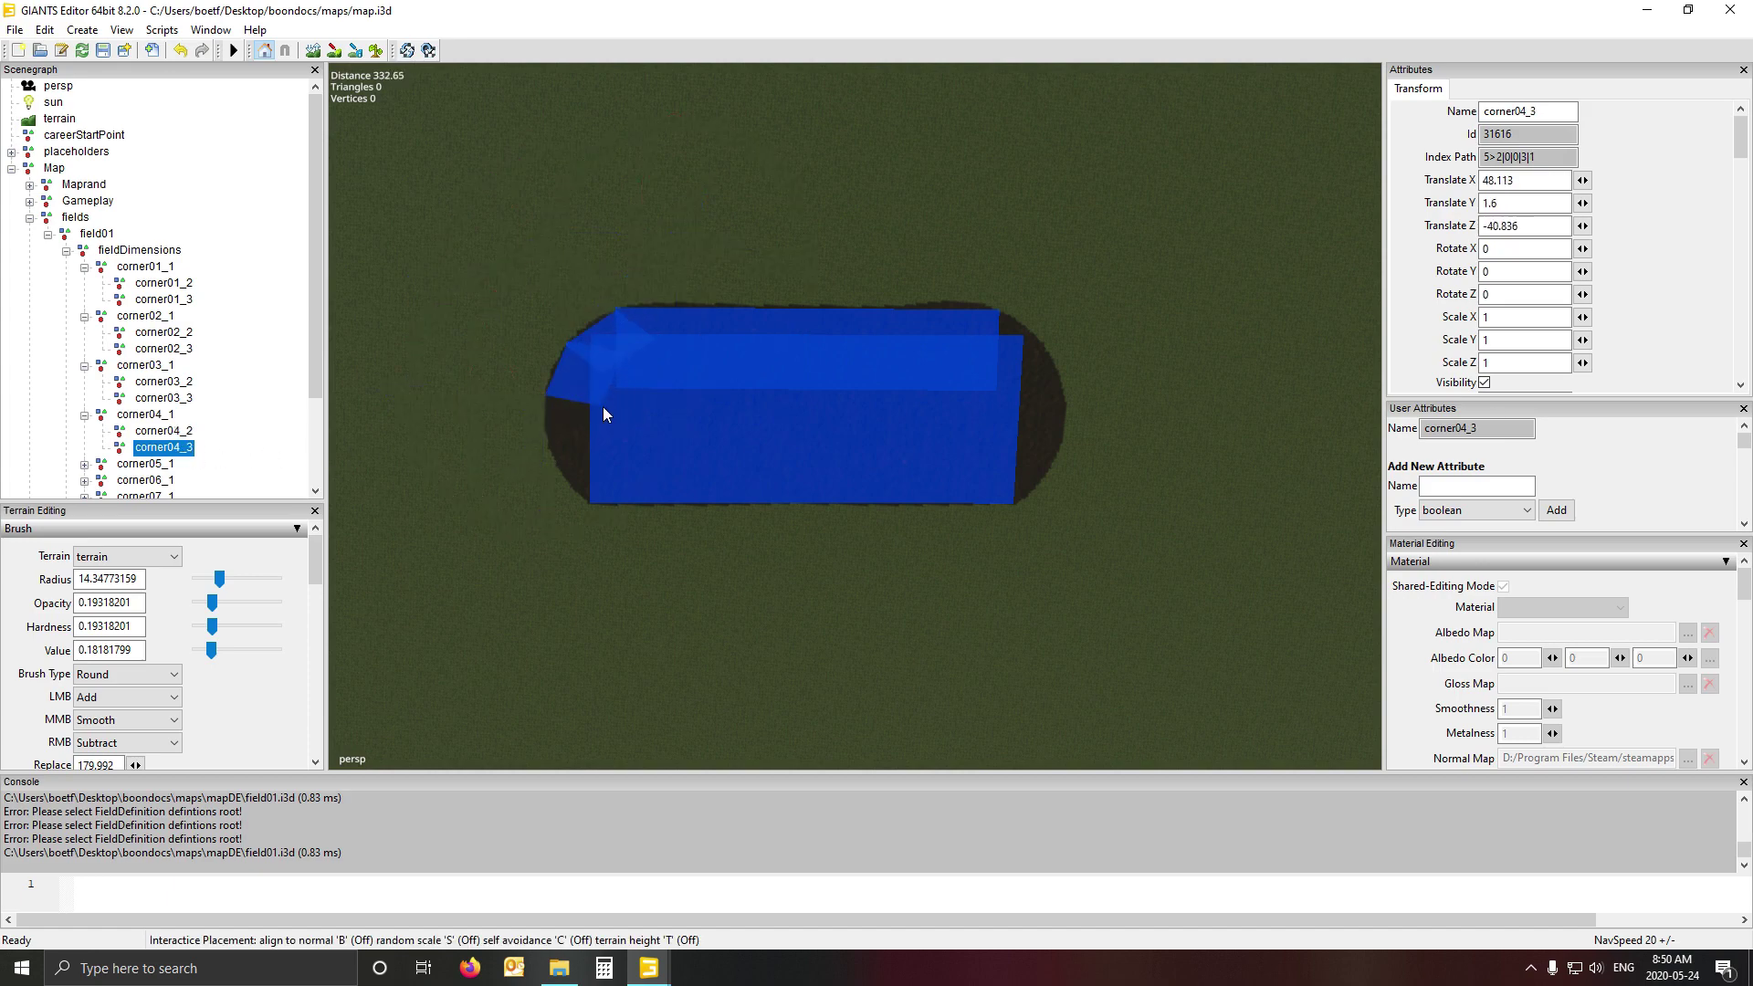
{"action": "left_click", "coordinate": [603, 407]}
- Place corner05_1 on the corner04_2 point of the field's left curve, at about X -1100, Z -216
{"action": "left_click", "coordinate": [80, 467]}
{"action": "scroll", "coordinate": [187, 356], "scroll_direction": "down", "scroll_amount": 3}
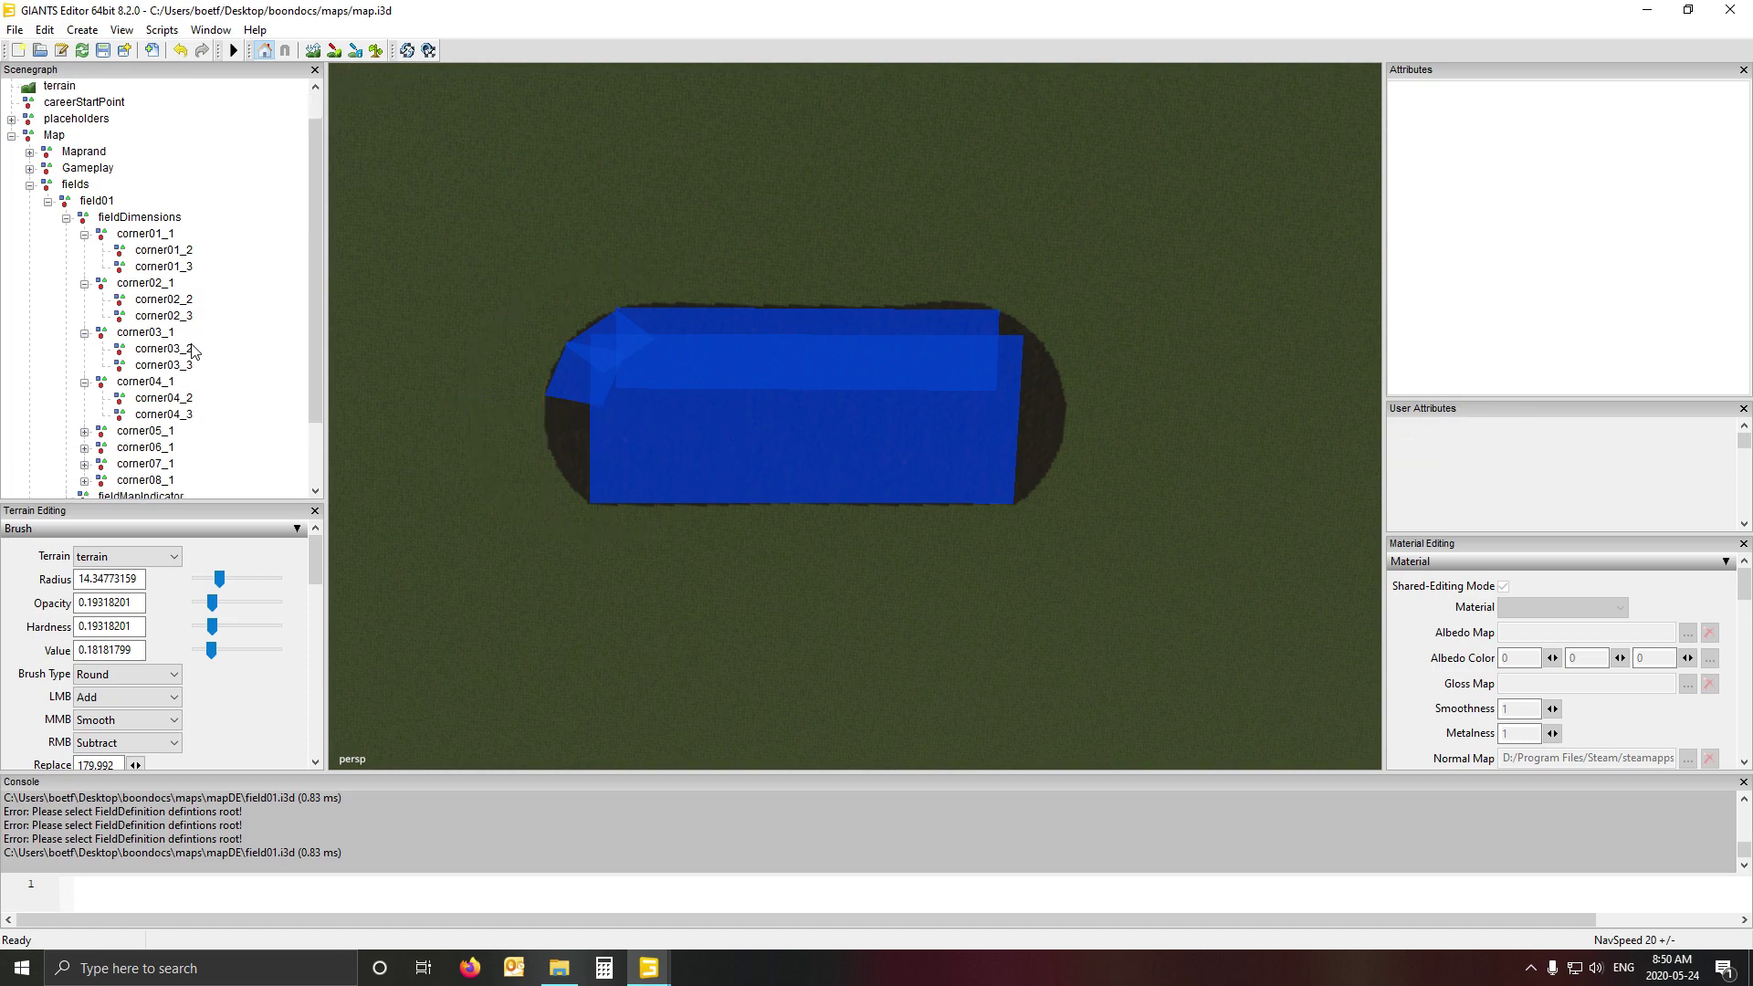
{"action": "double_click", "coordinate": [101, 349]}
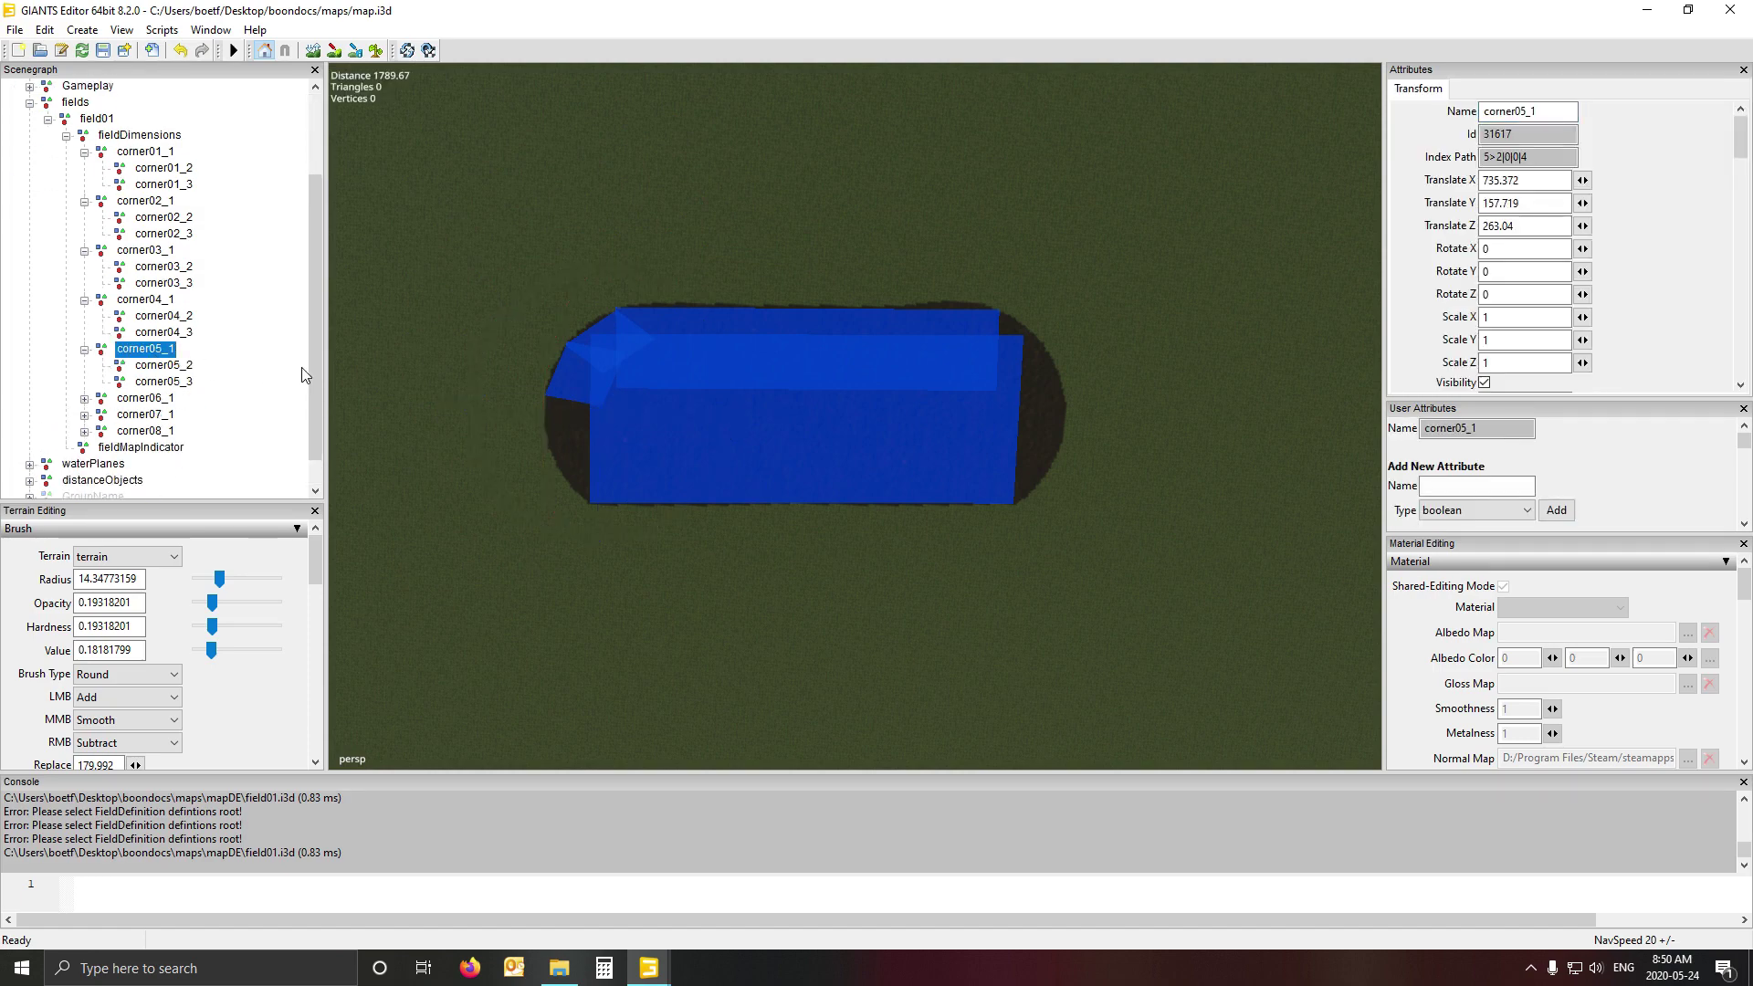
{"action": "key", "text": "ctrl+shift+p"}
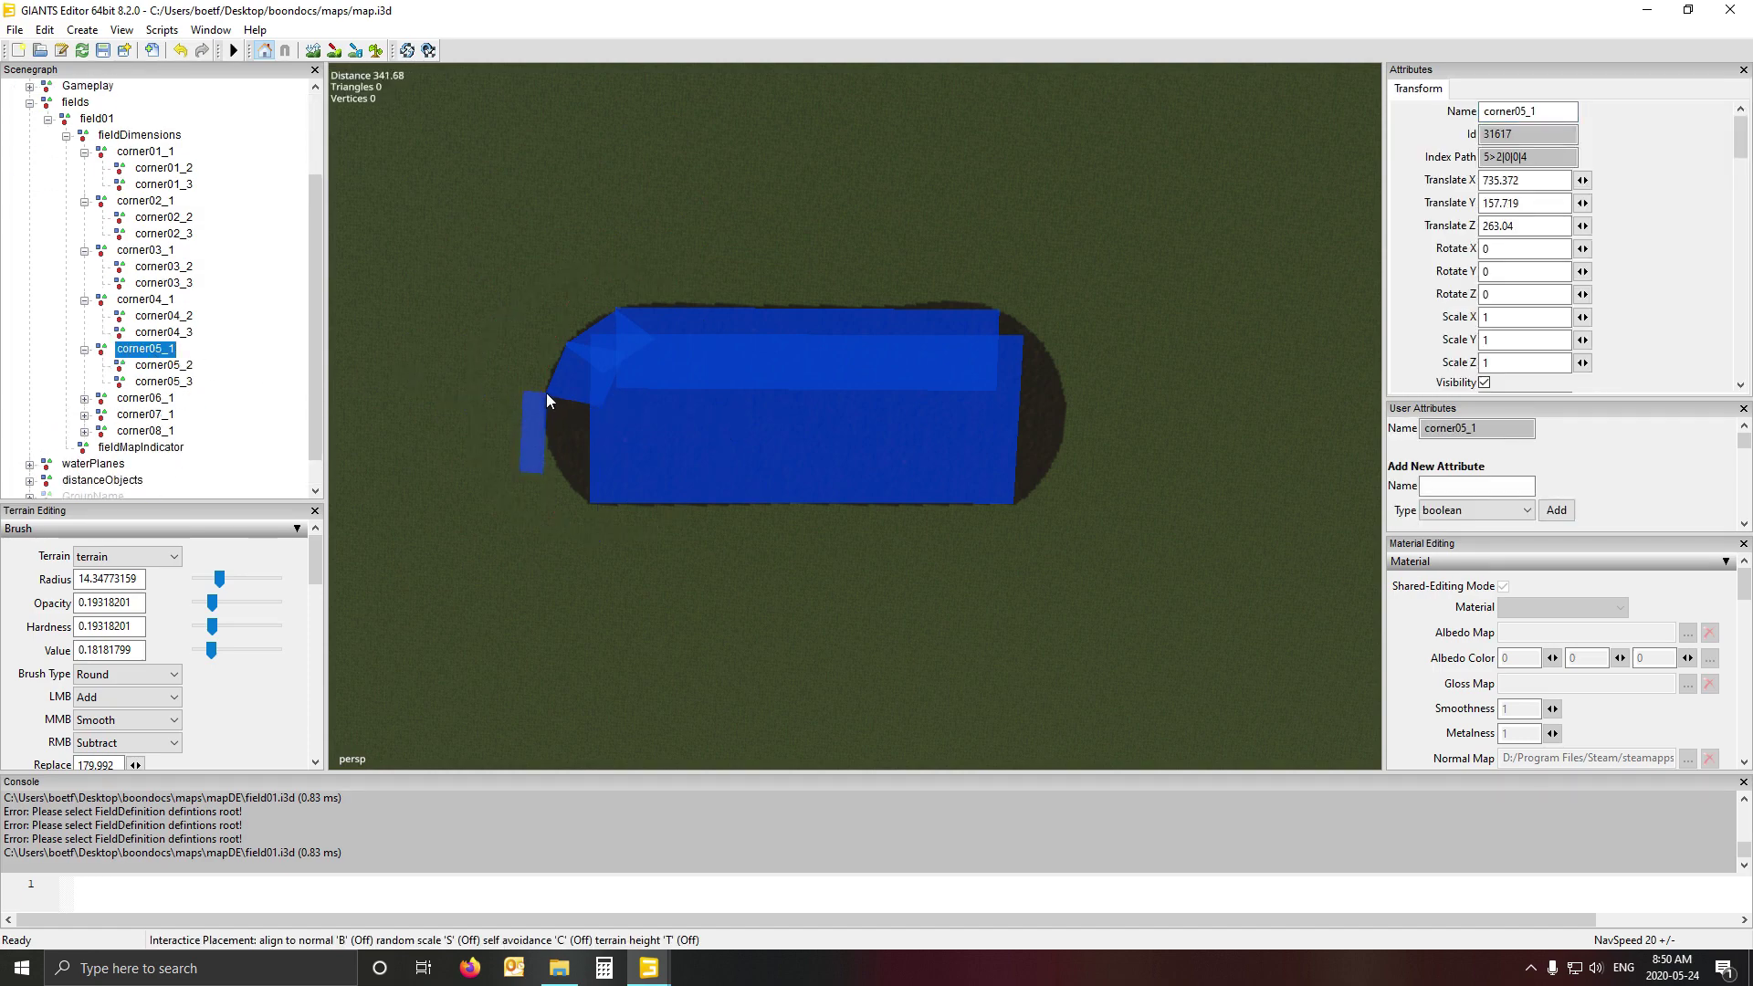
{"action": "left_click", "coordinate": [546, 393]}
- Place corner05_2 farther down the left curve, about X 3, Z 29, and corner05_3 inside the blue area, about X 31, Z 20
{"action": "left_click", "coordinate": [157, 365]}
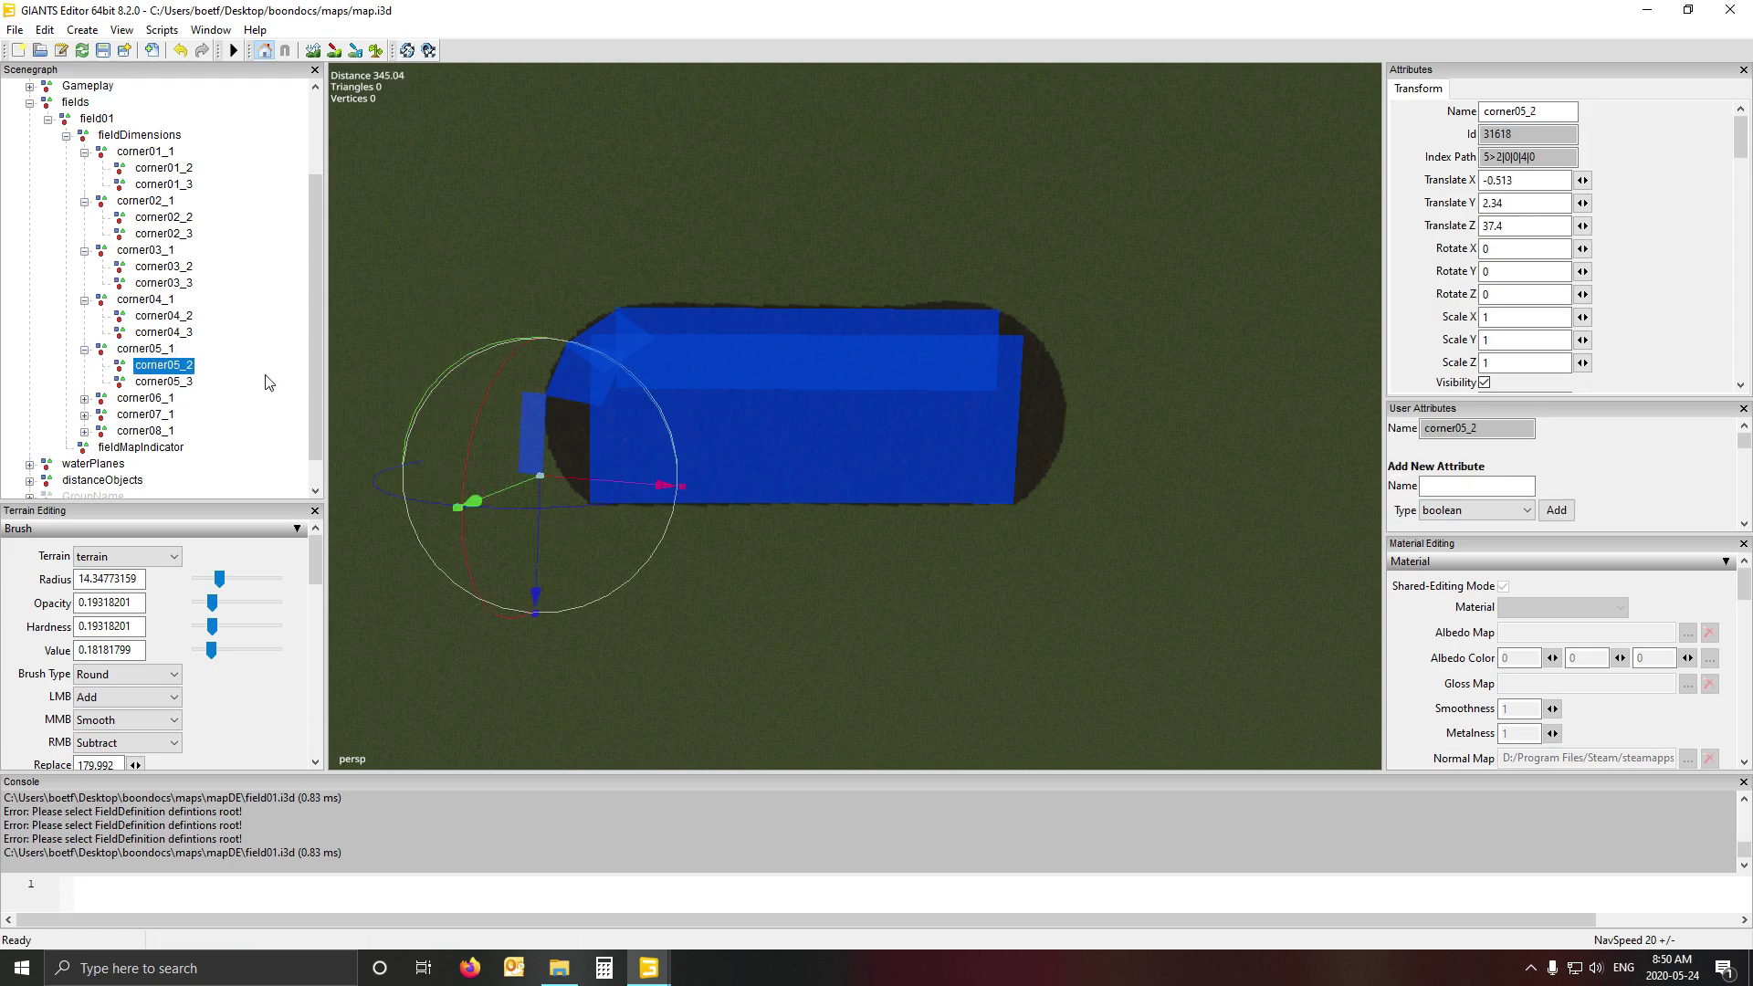
{"action": "key", "text": "ctrl+shift+p"}
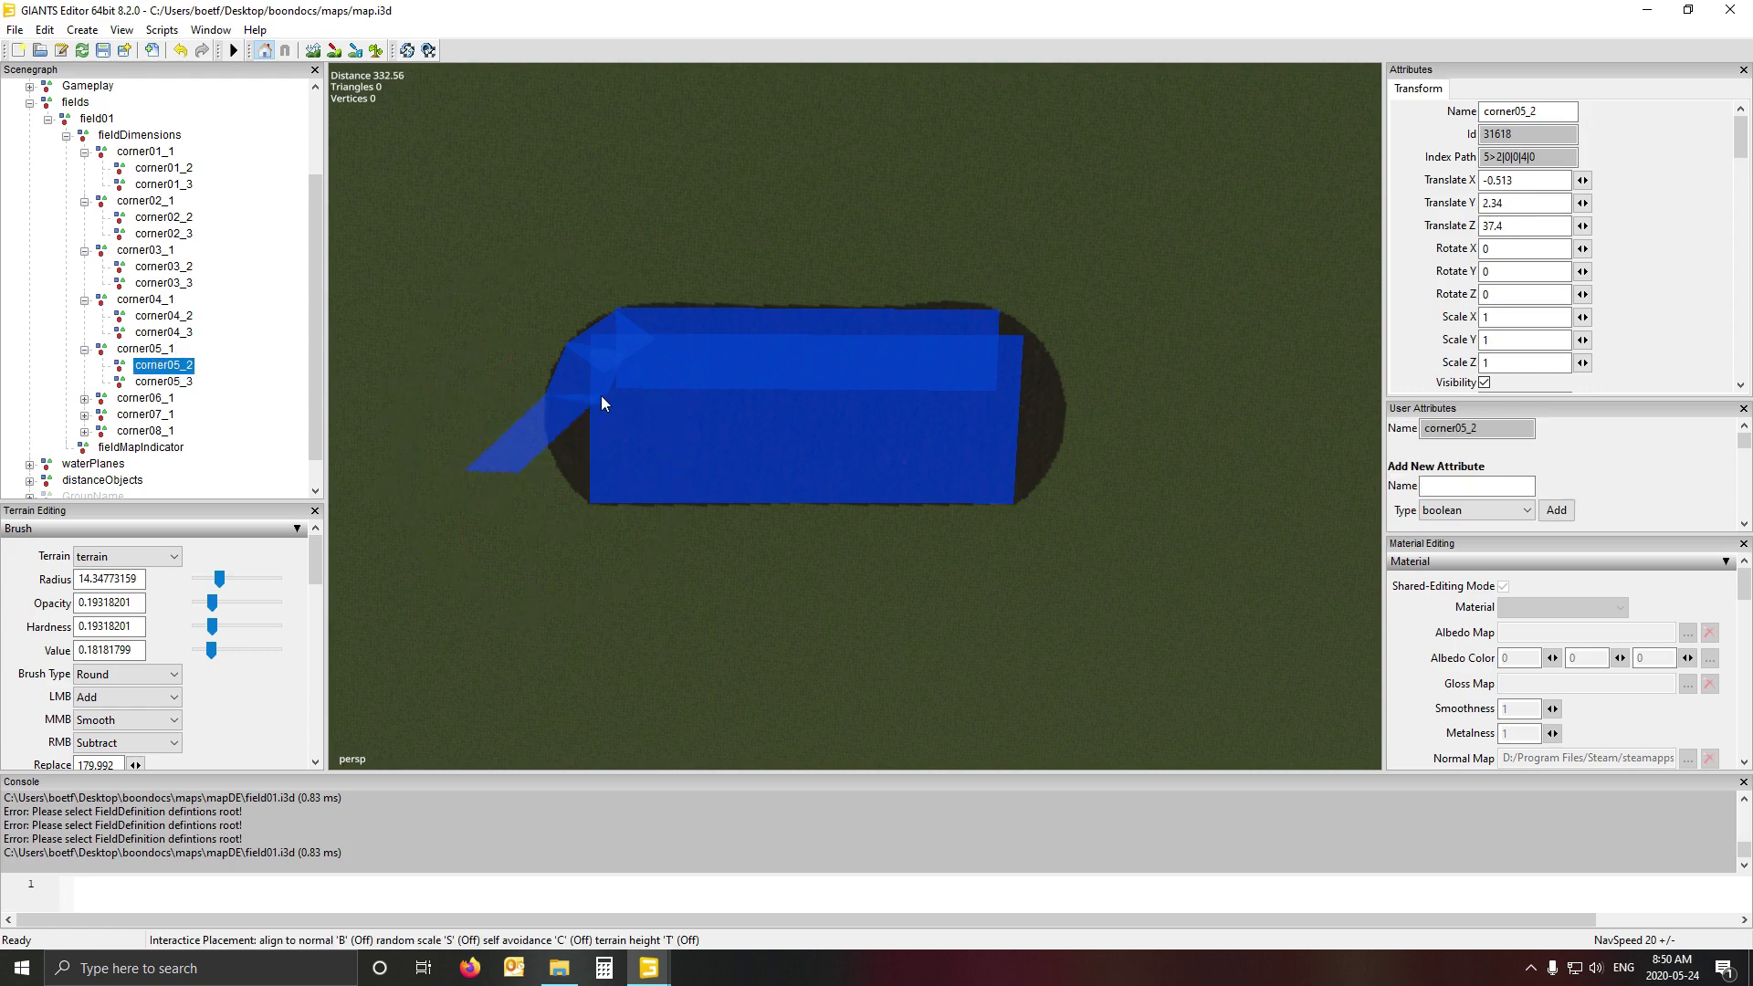
{"action": "left_click", "coordinate": [551, 456]}
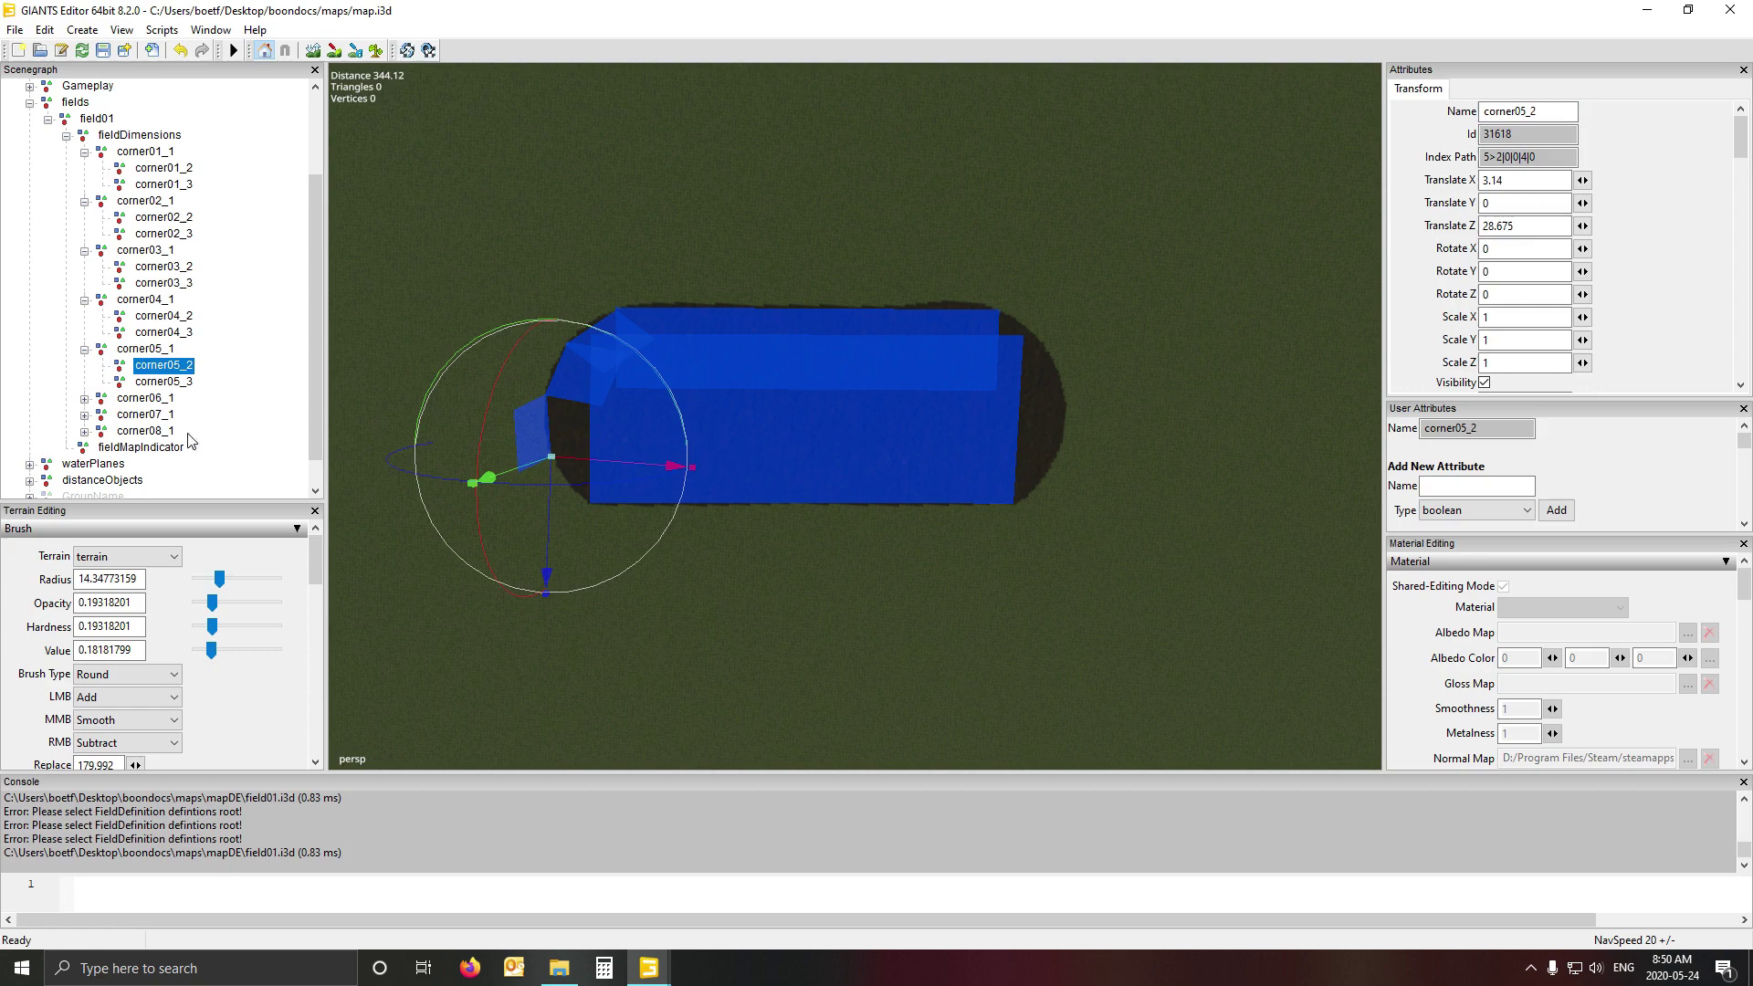
{"action": "left_click", "coordinate": [146, 384]}
{"action": "key", "text": "ctrl+shift+p"}
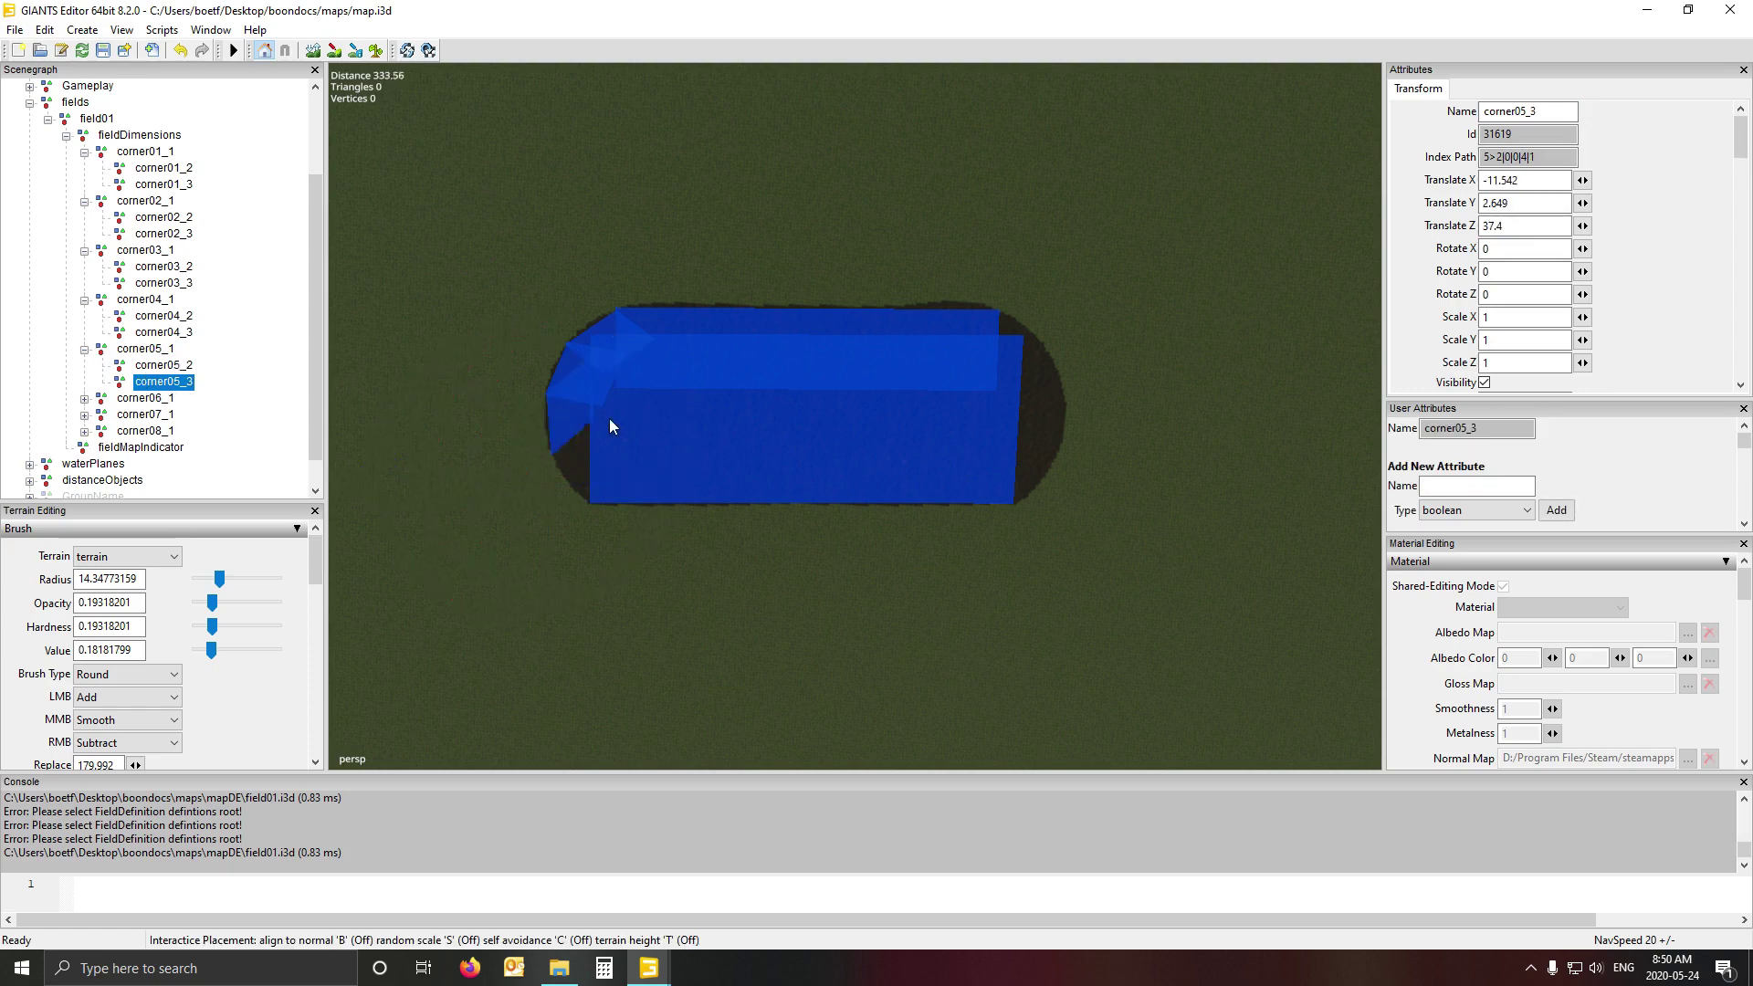
{"action": "left_click", "coordinate": [615, 449]}
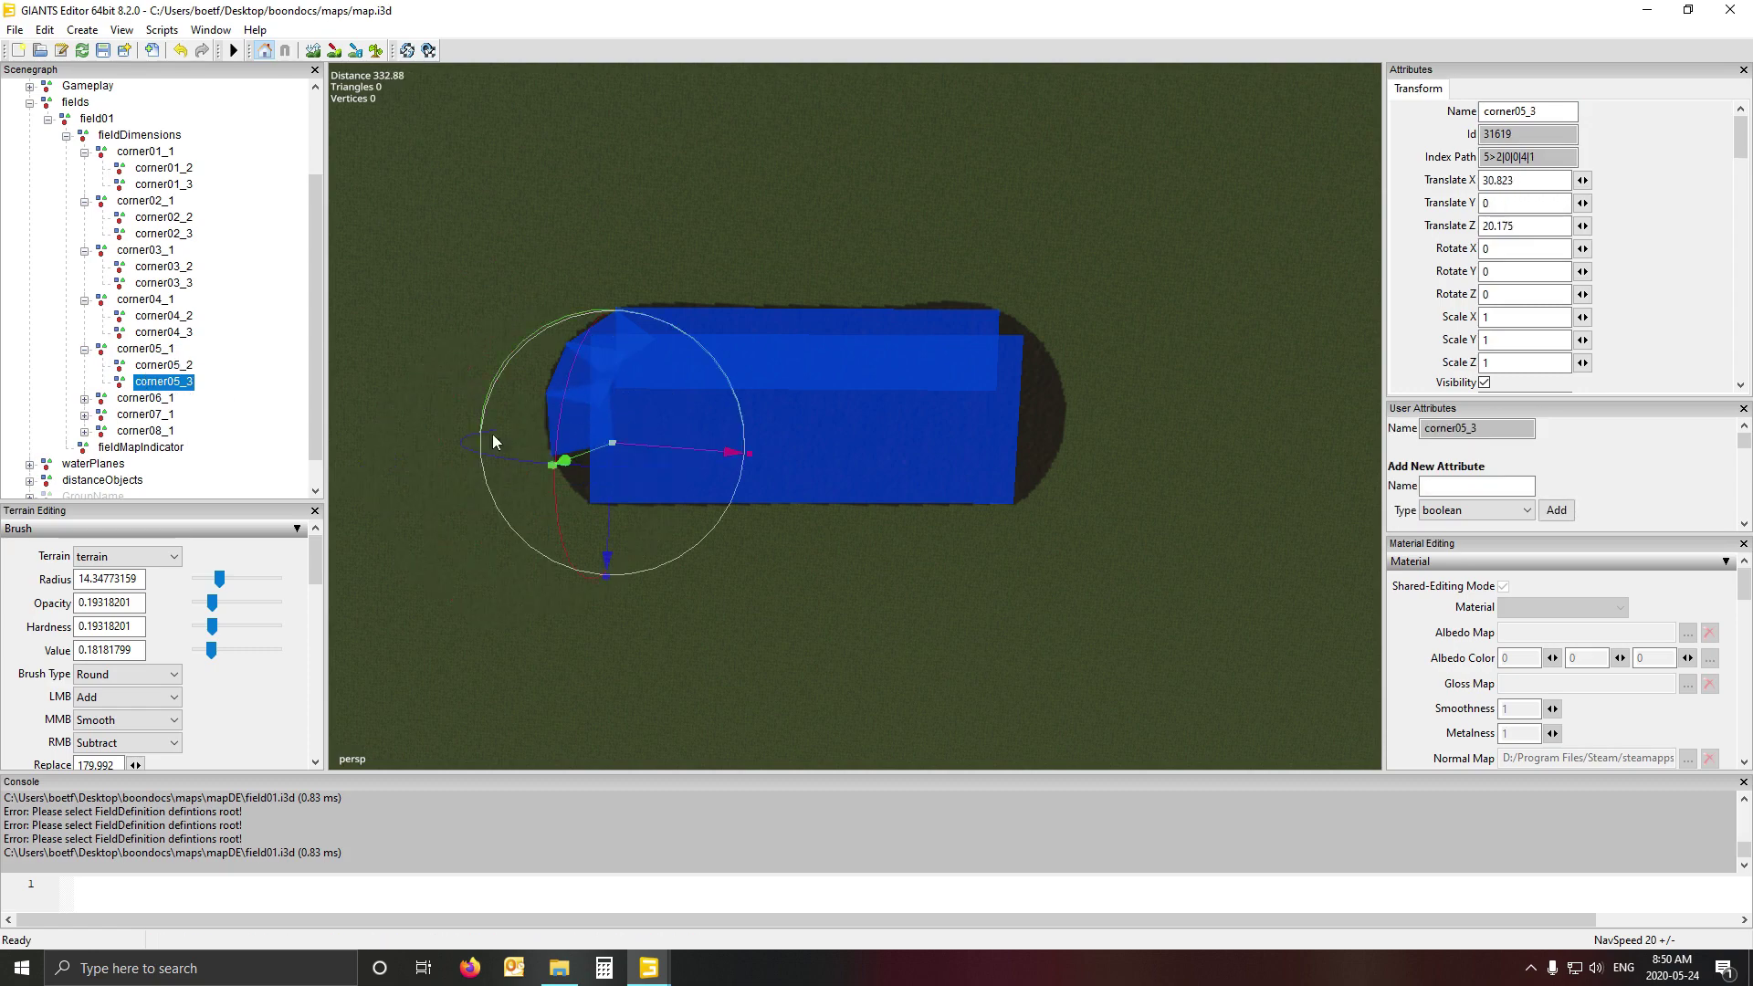
- Place corner06_1 on the corner05_2 point of the lower-left curve, at about X -1096, Z -189
{"action": "left_click", "coordinate": [84, 399]}
{"action": "left_click", "coordinate": [141, 402]}
{"action": "key", "text": "ctrl+shift+p"}
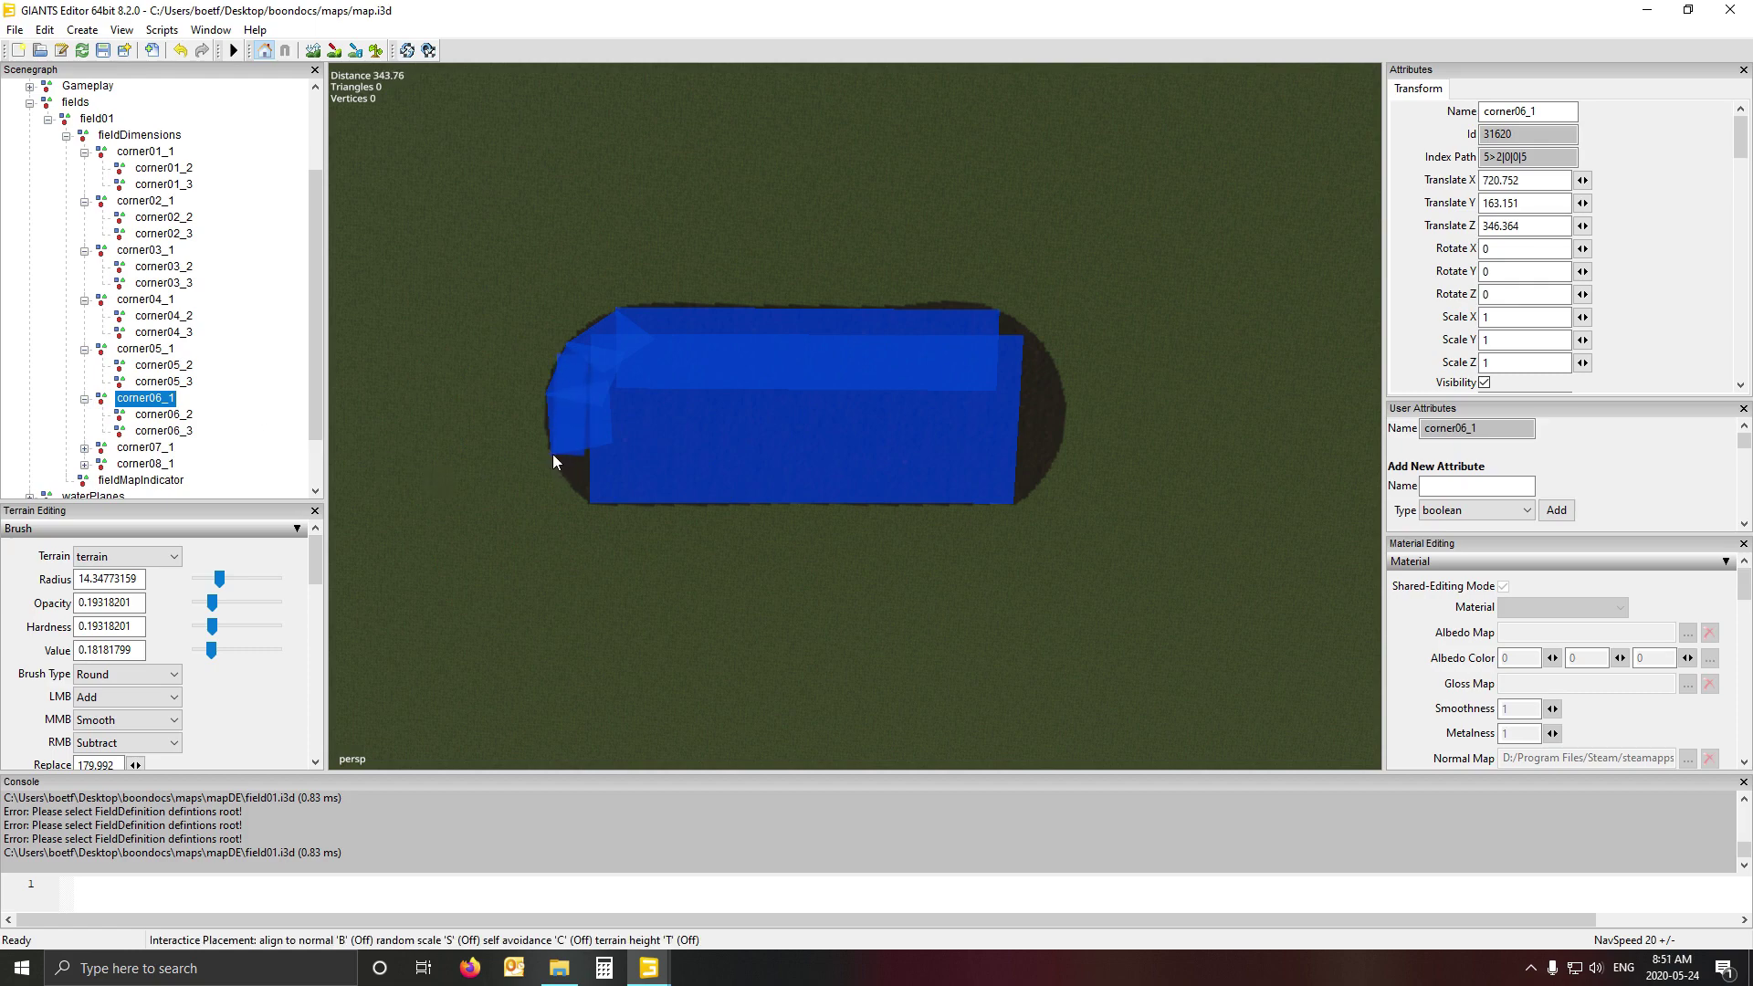
{"action": "left_click", "coordinate": [551, 453]}
- Place corner06_2 at the lower edge's left end, about X 19, Z 21, and corner06_3 inside the blue area, about X 36, Z 7
{"action": "left_click", "coordinate": [162, 415]}
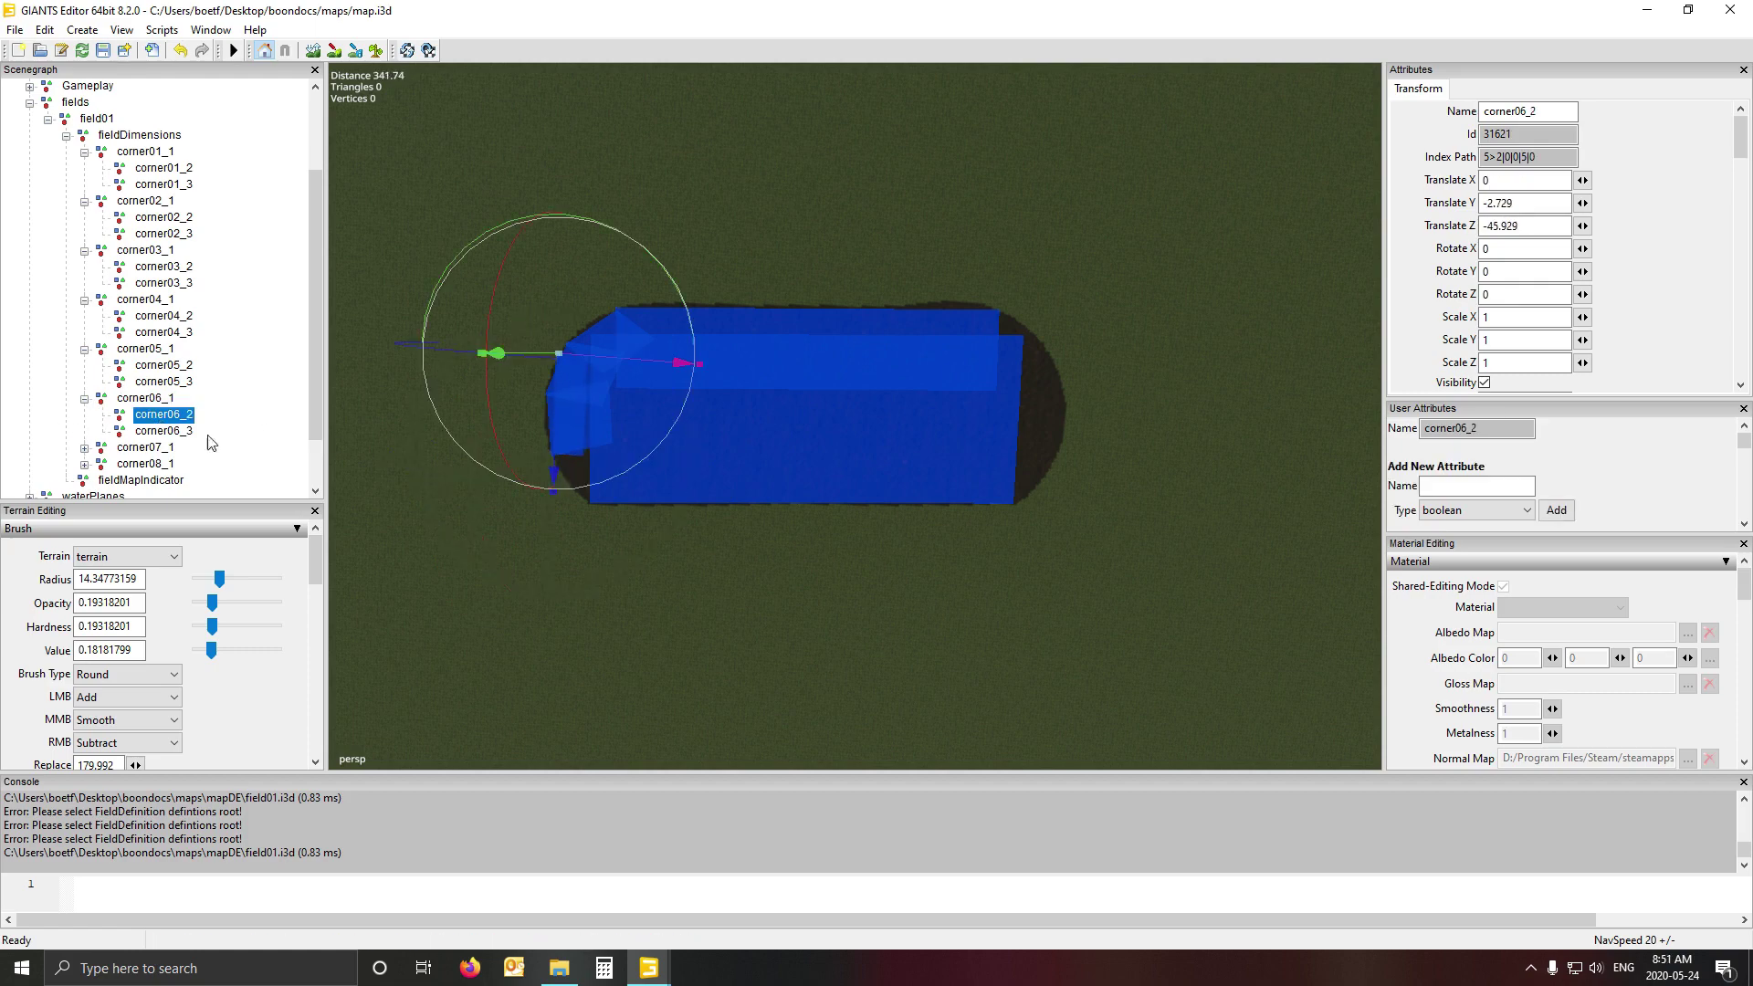
{"action": "key", "text": "ctrl+shift+p"}
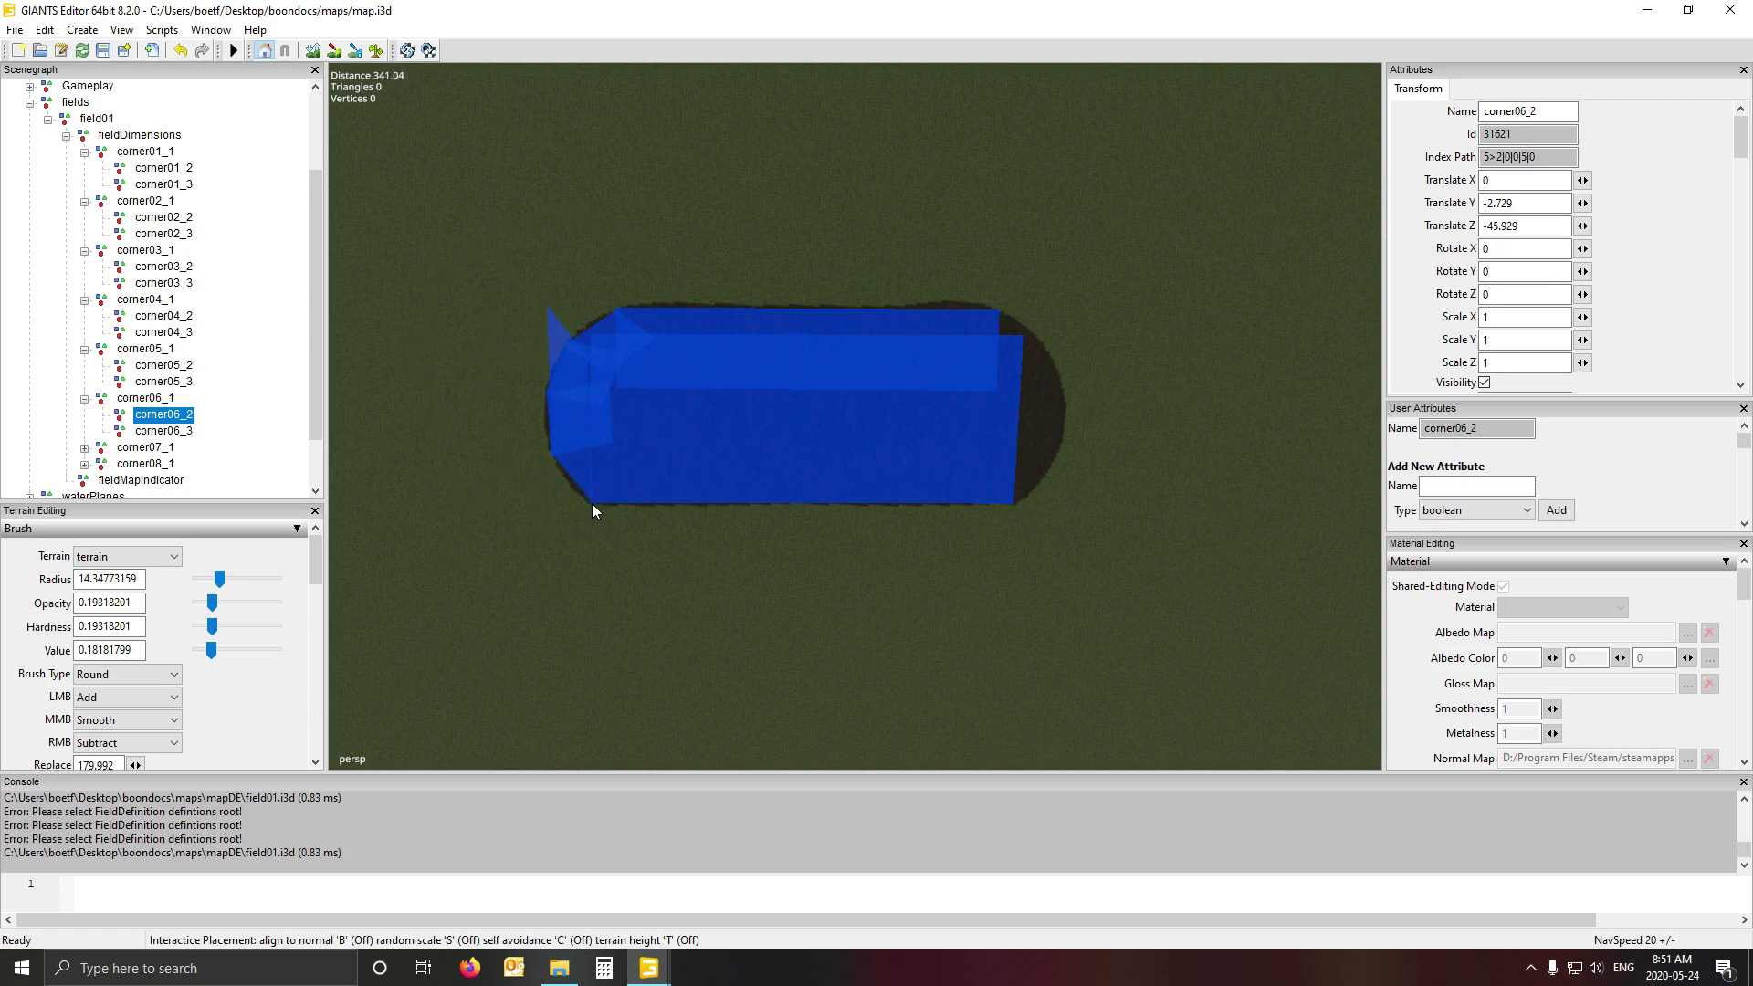
{"action": "left_click", "coordinate": [592, 509]}
{"action": "left_click", "coordinate": [181, 431]}
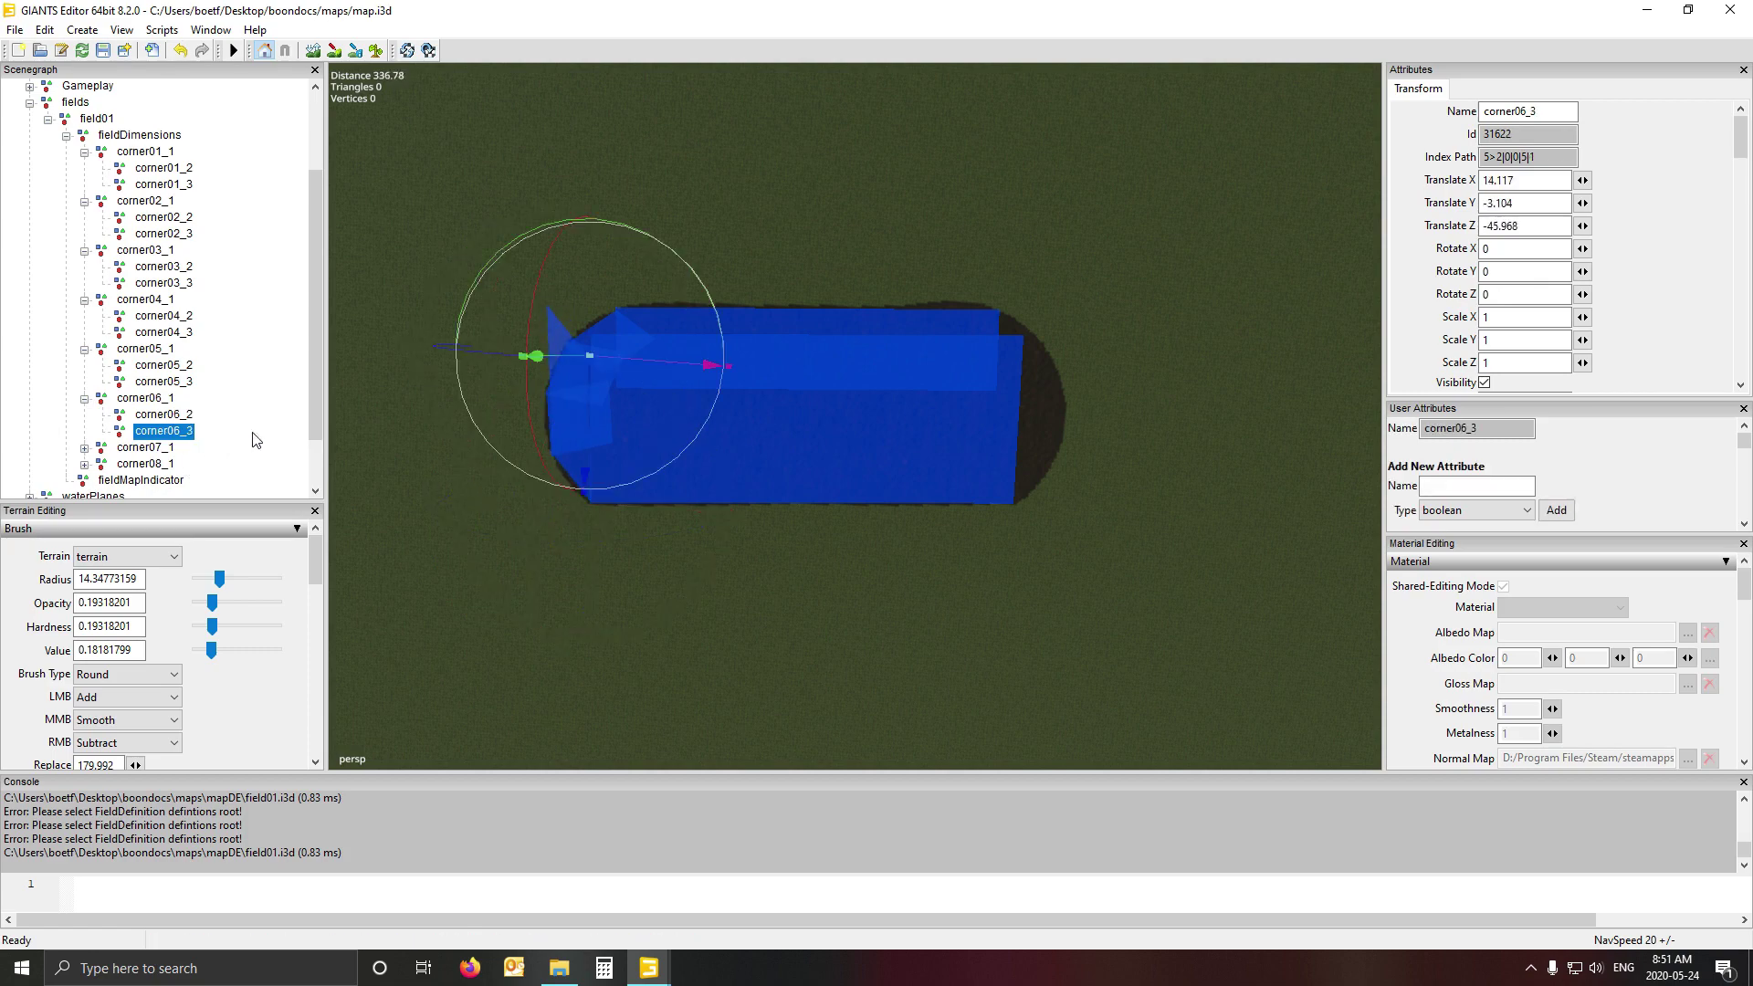
{"action": "key", "text": "ctrl+shift+p"}
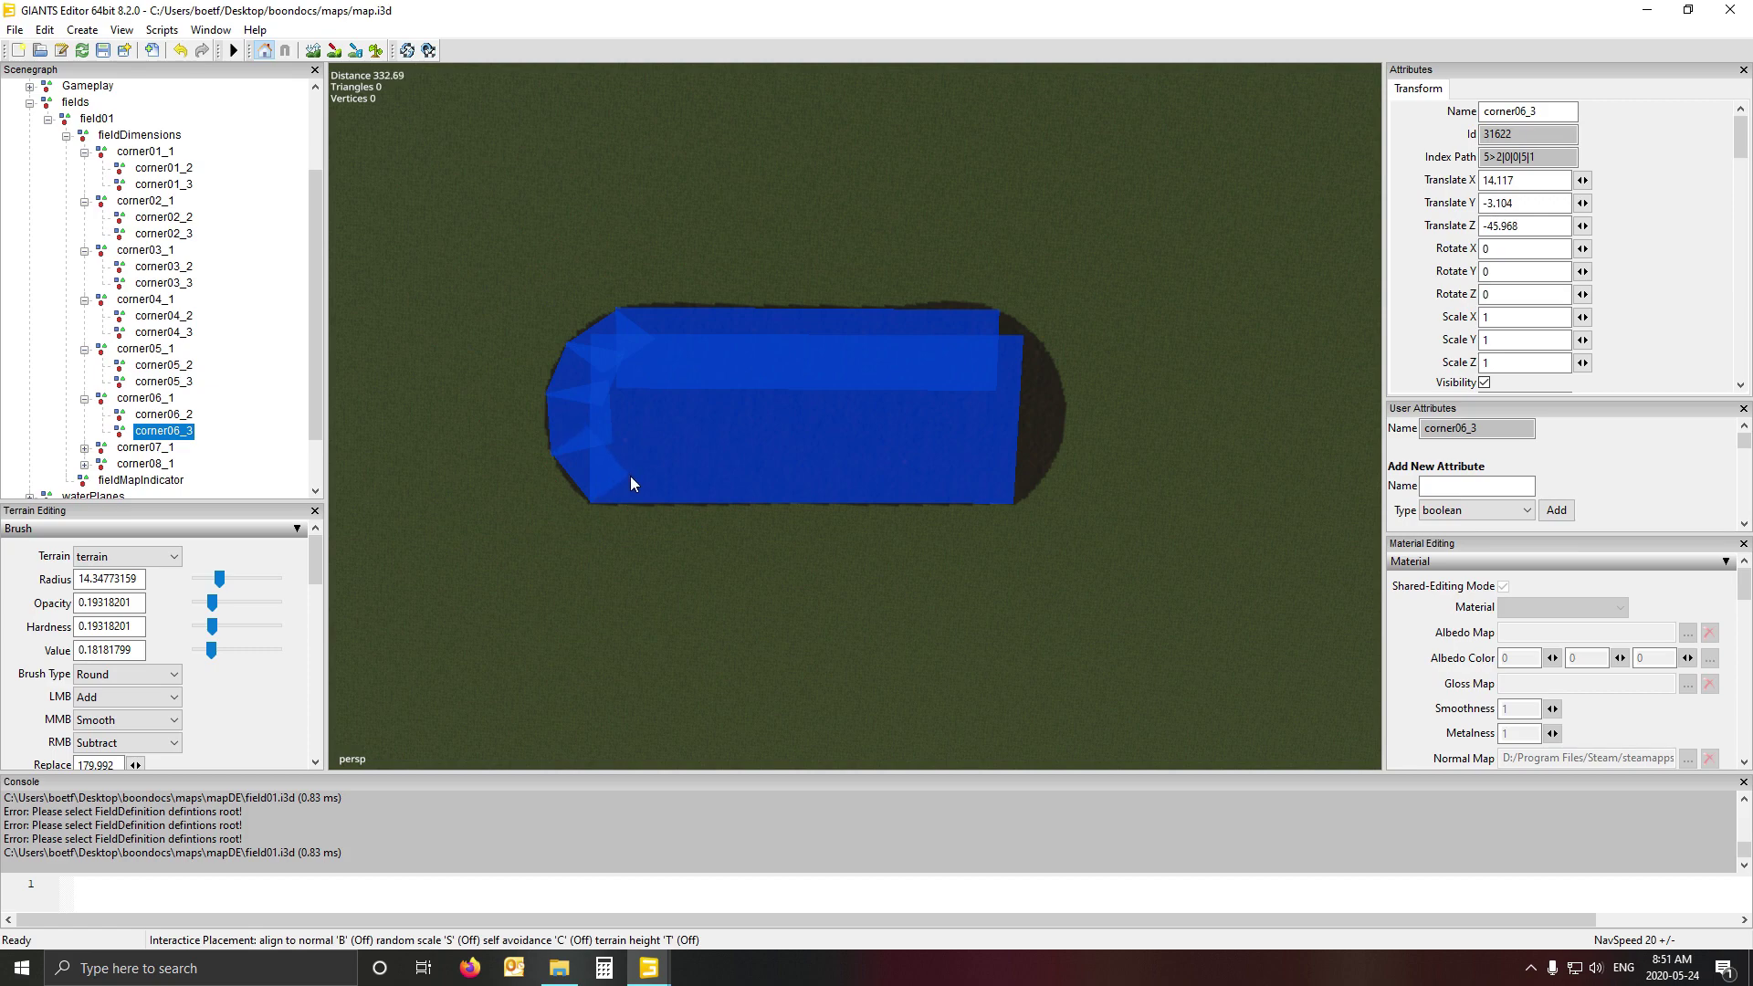
{"action": "left_click", "coordinate": [630, 477]}
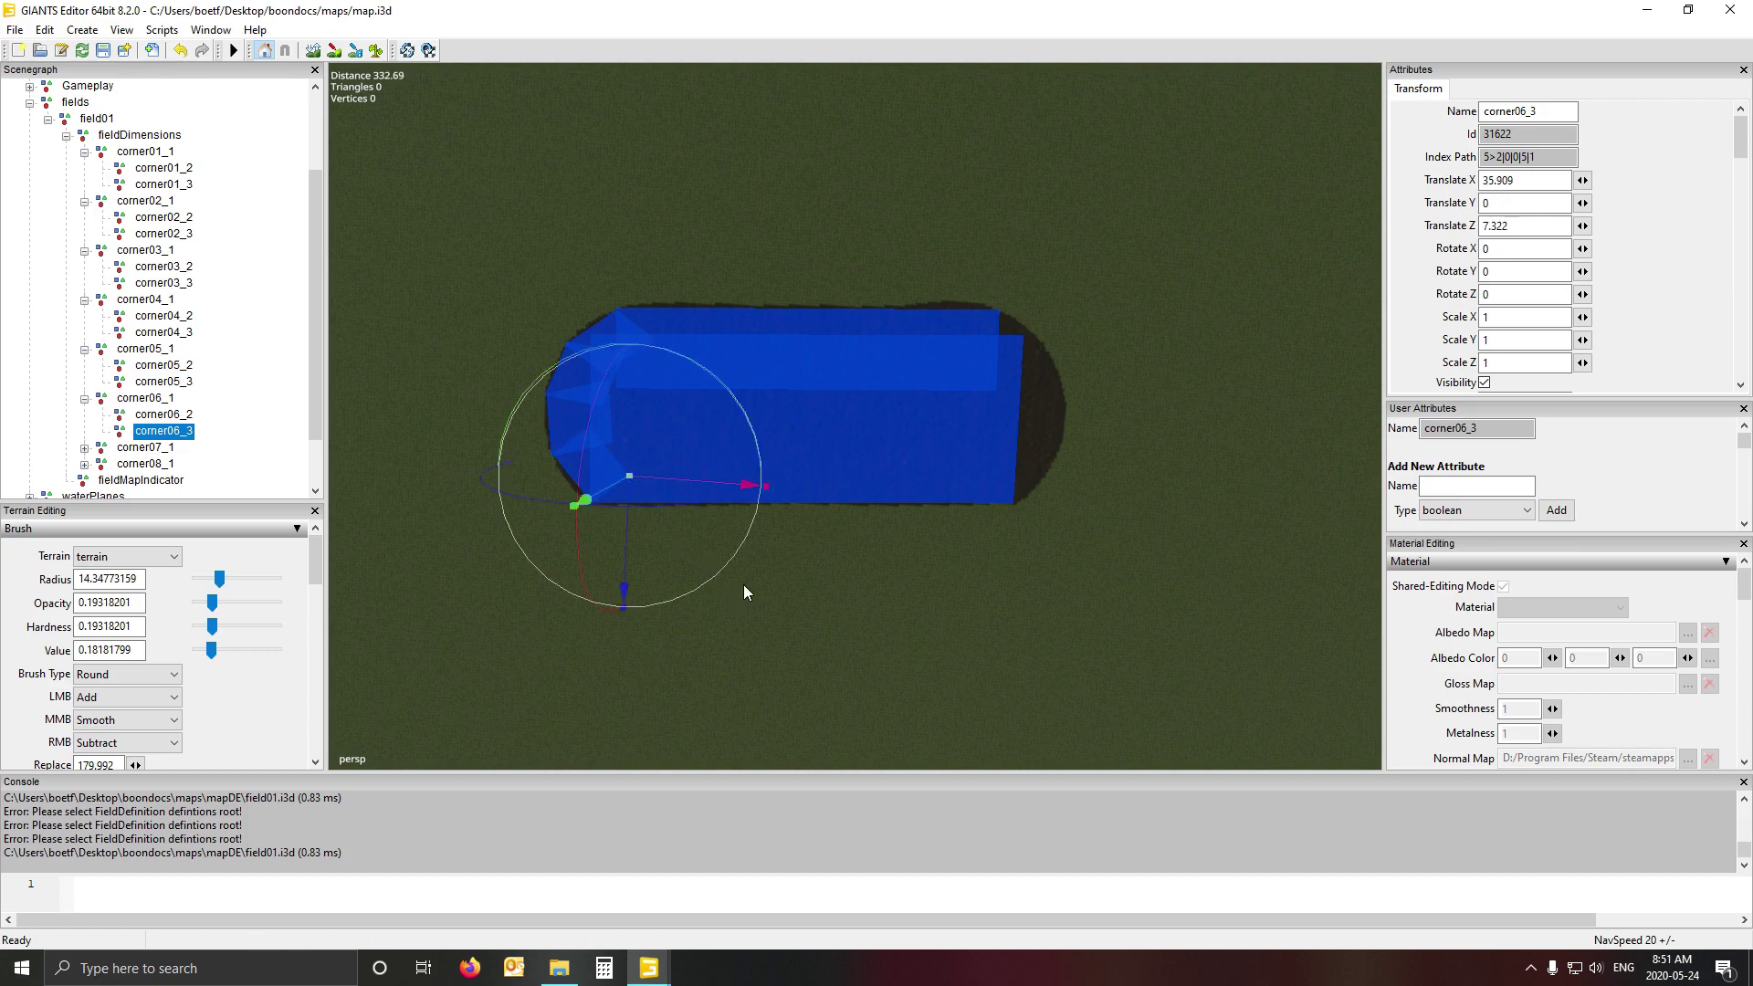
- Shift corner06_1 slightly along its Z axis to about Z -188.1 at the rounded end of the field
{"action": "left_click_drag", "start_coordinate": [747, 582], "coordinate": [365, 523], "text": "alt"}
{"action": "left_click_drag", "start_coordinate": [844, 601], "coordinate": [798, 606], "text": "alt"}
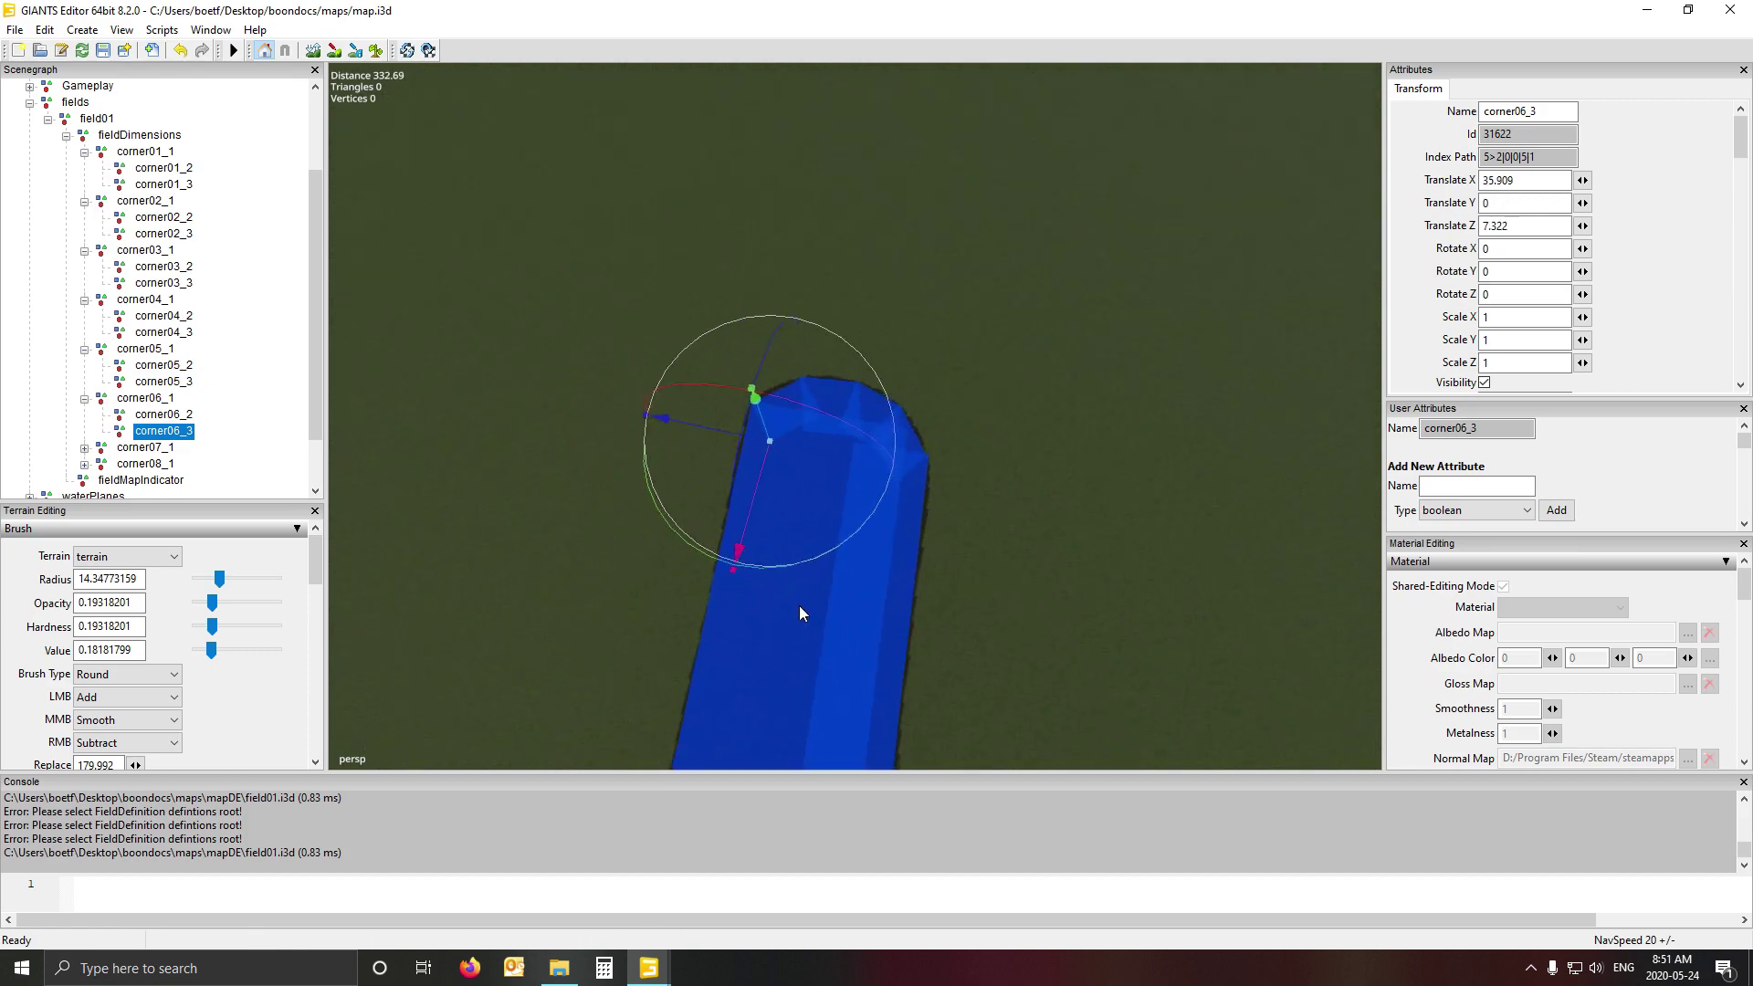
{"action": "scroll", "coordinate": [774, 593], "scroll_direction": "up", "scroll_amount": 10}
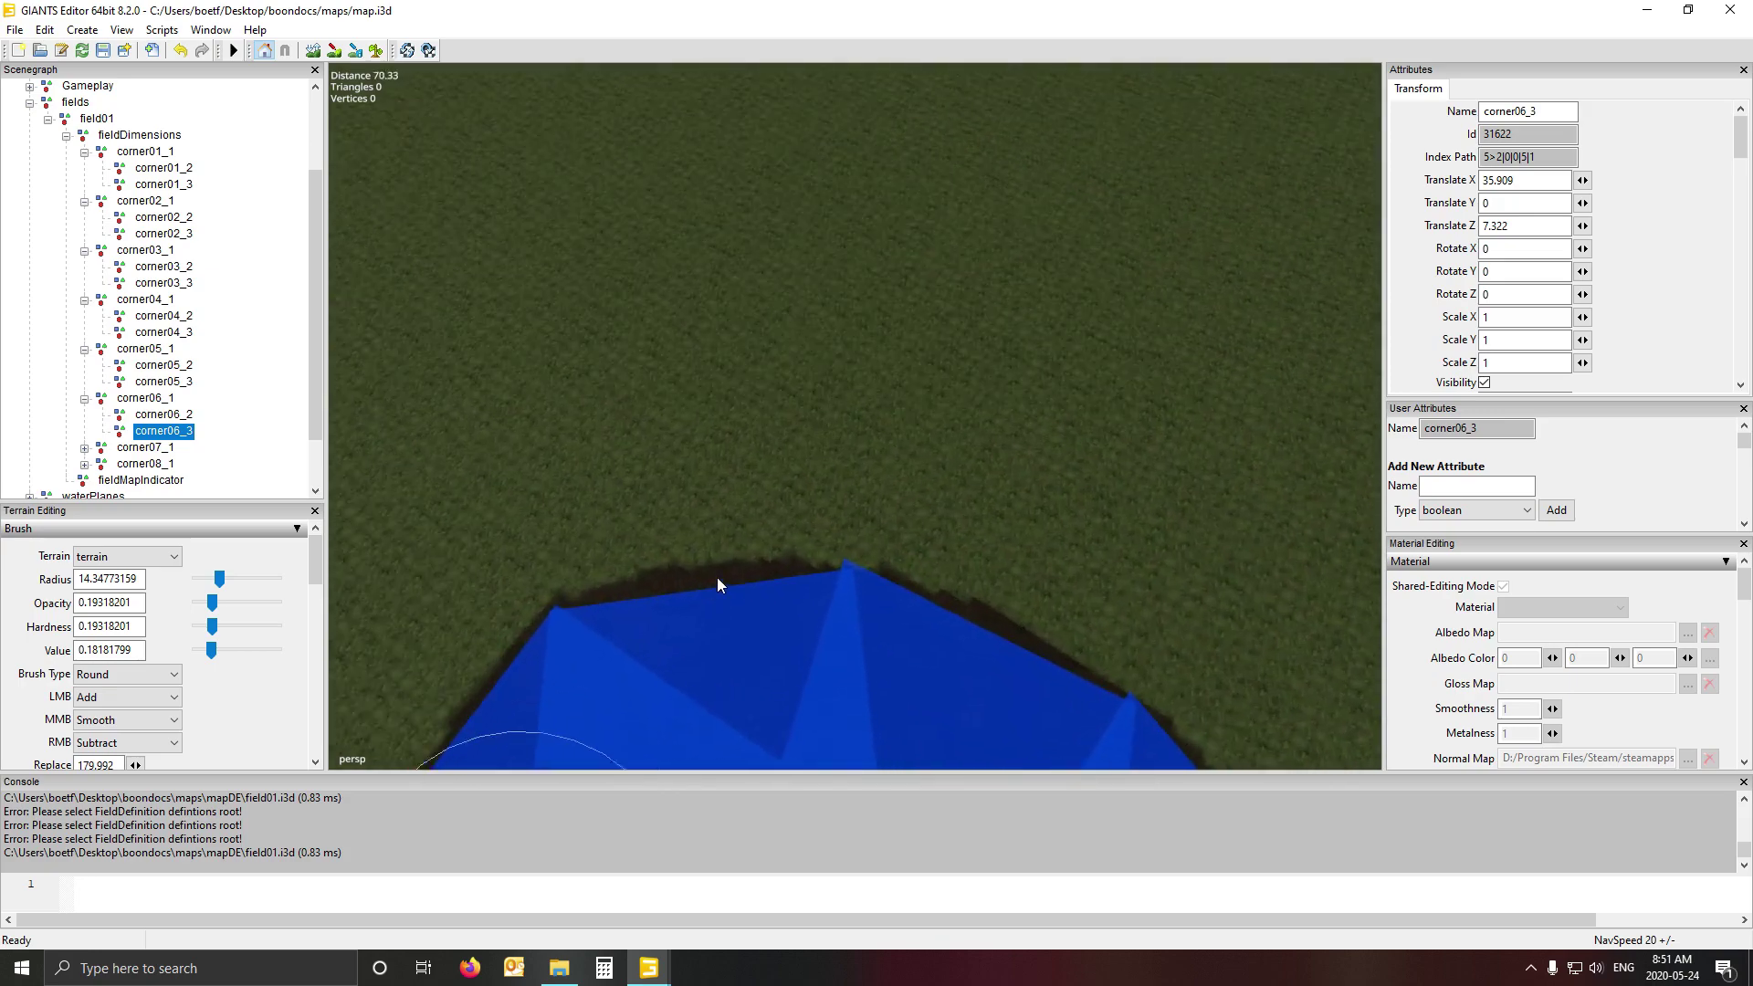
{"action": "scroll", "coordinate": [717, 577], "scroll_direction": "up", "scroll_amount": 2}
{"action": "left_click_drag", "start_coordinate": [717, 577], "coordinate": [1065, 566], "text": "alt"}
{"action": "left_click_drag", "start_coordinate": [703, 620], "coordinate": [1132, 632], "text": "alt"}
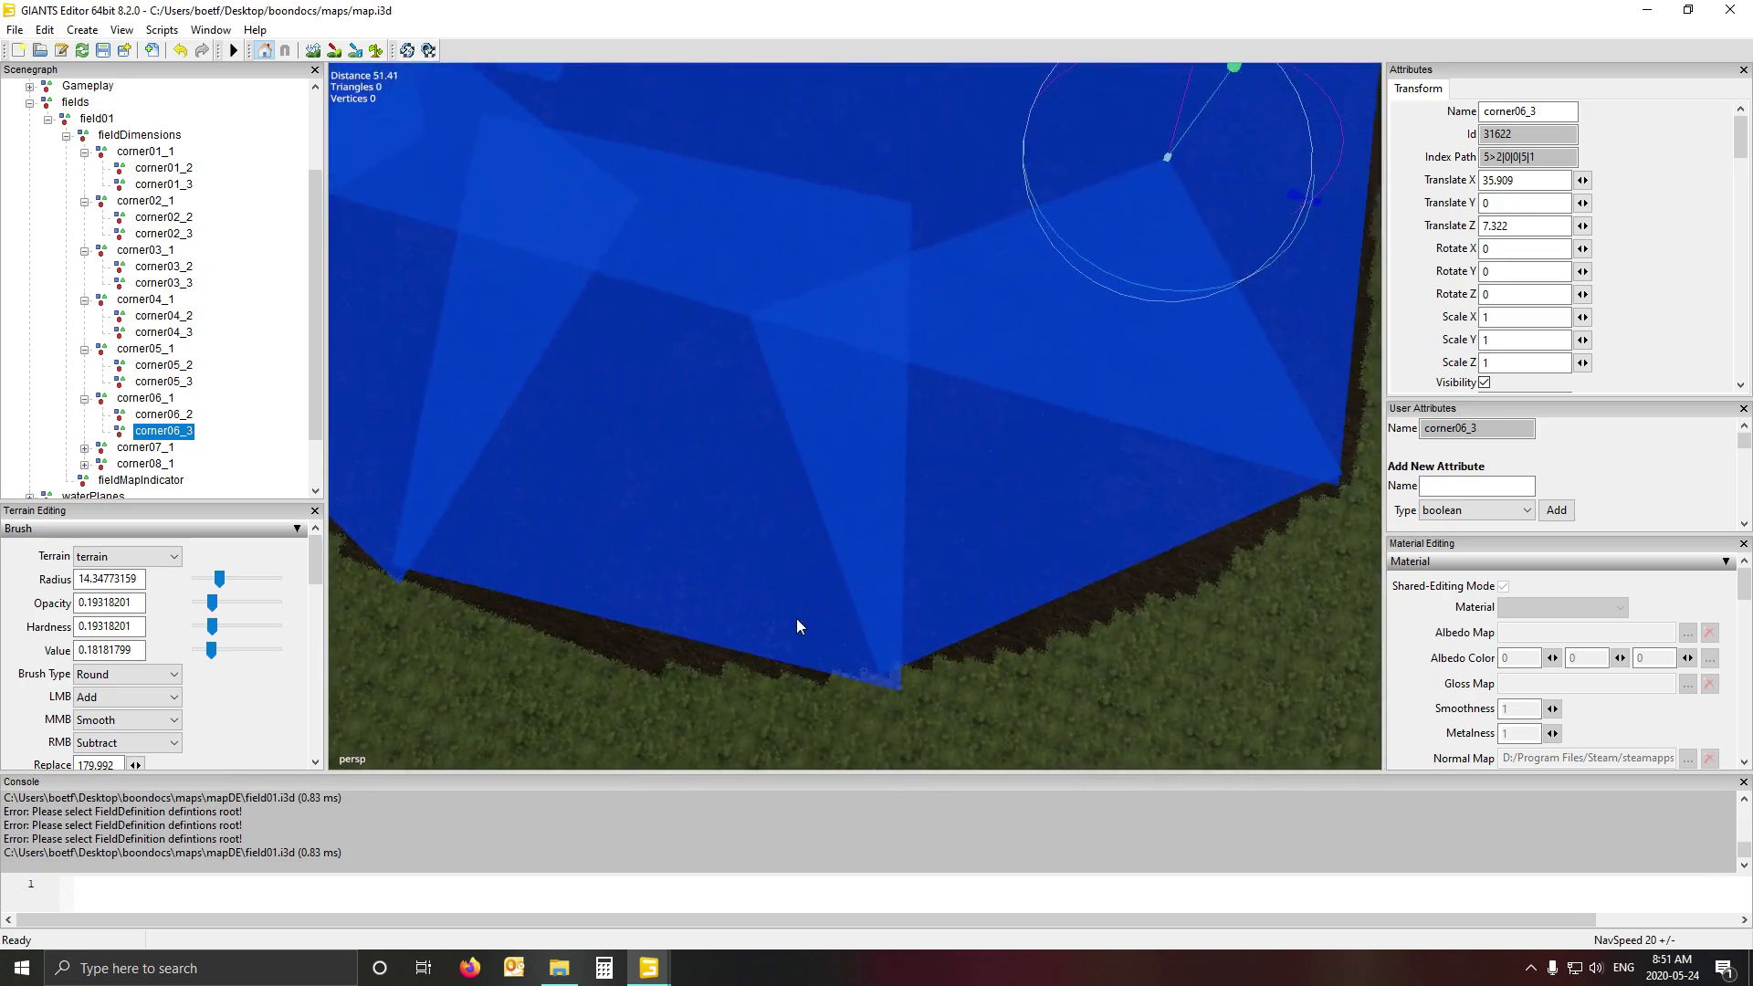
{"action": "scroll", "coordinate": [799, 621], "scroll_direction": "down", "scroll_amount": 2}
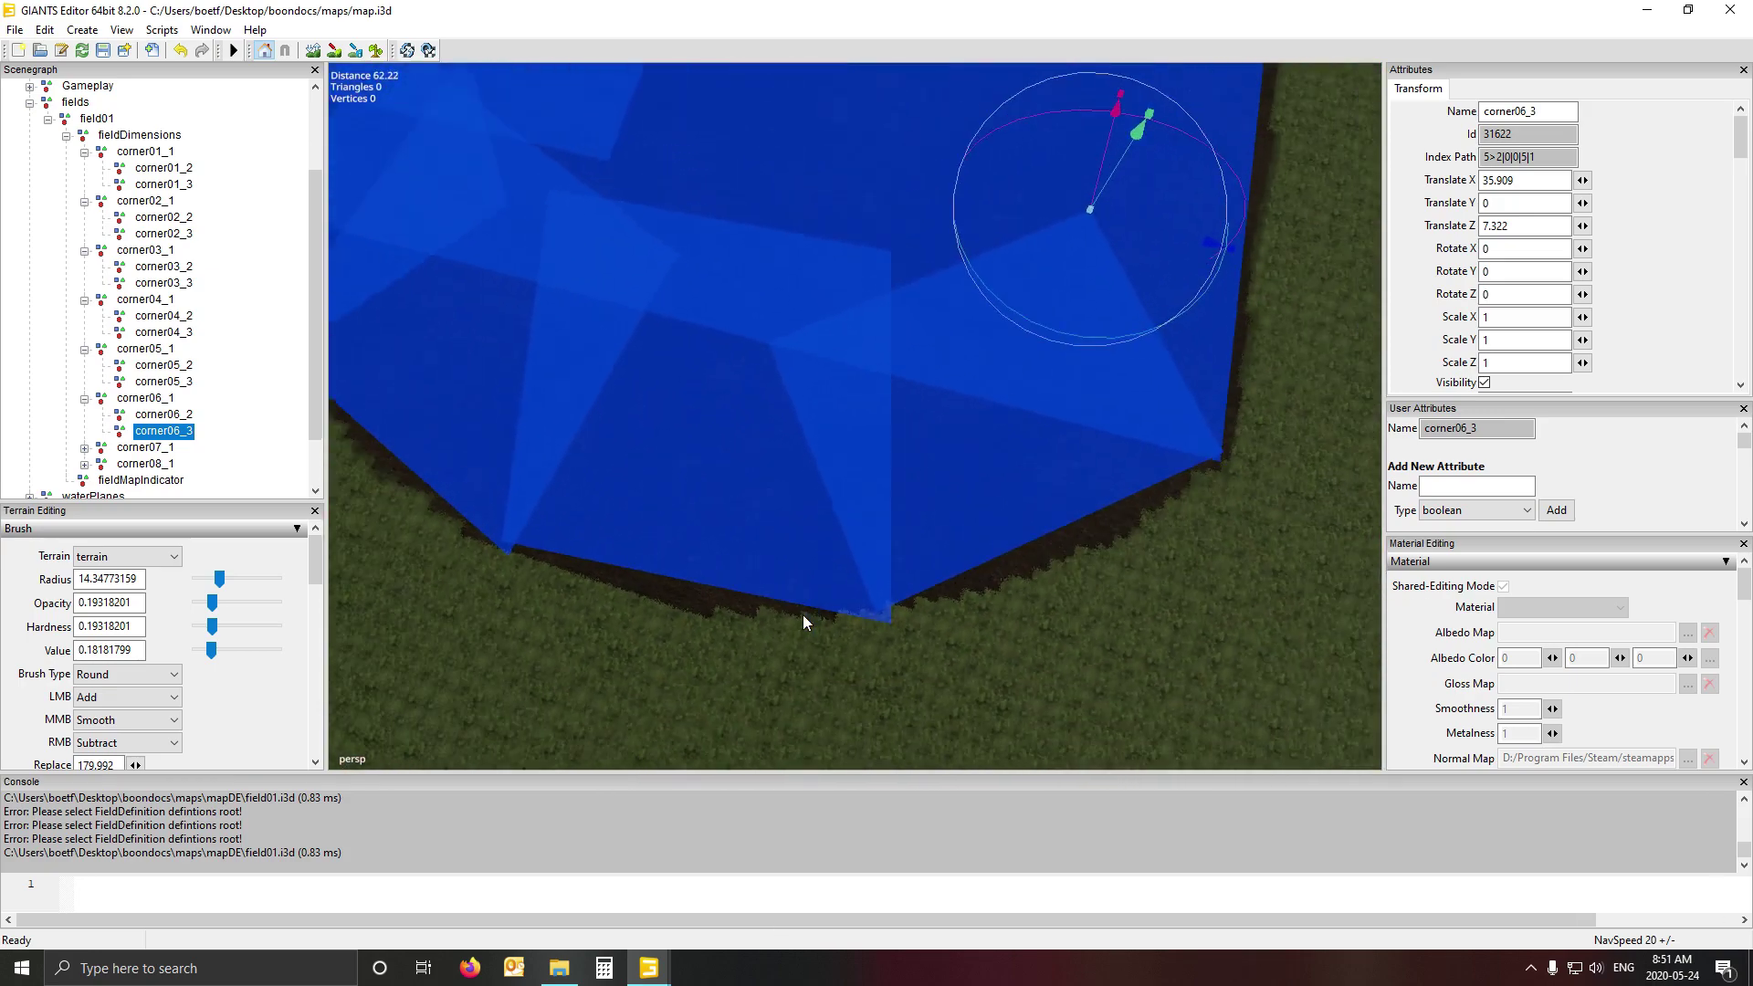
{"action": "left_click", "coordinate": [150, 399]}
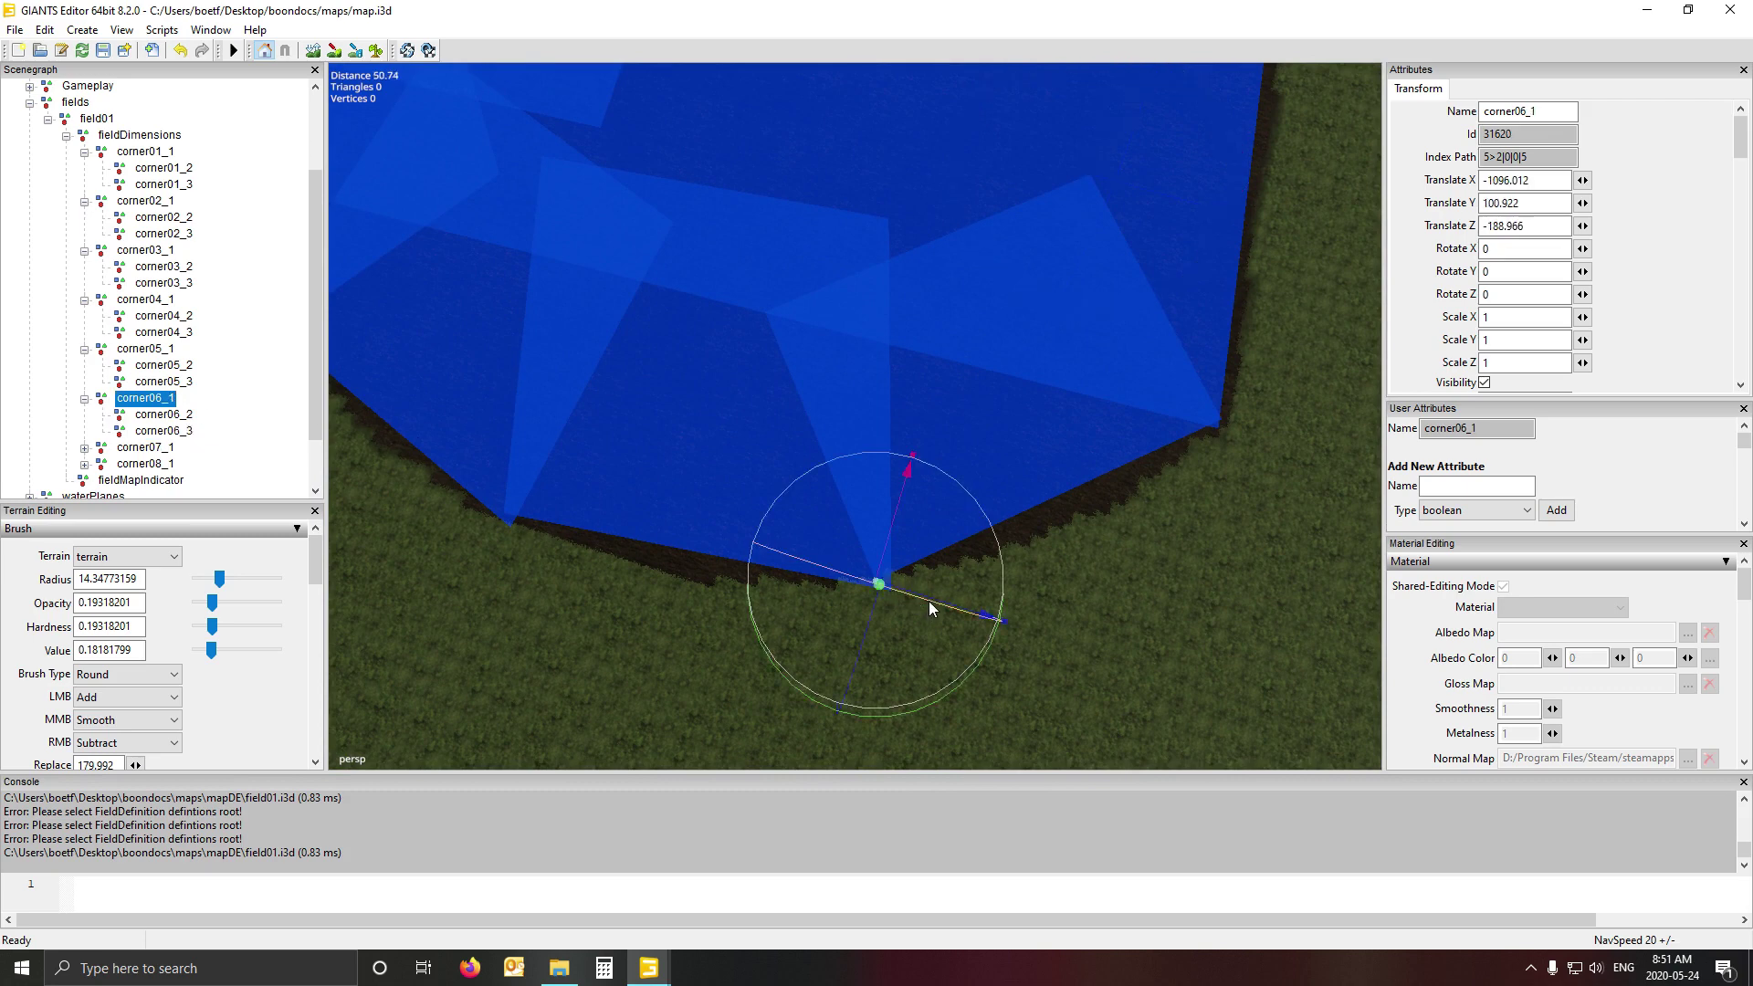
{"action": "left_click_drag", "start_coordinate": [928, 598], "coordinate": [943, 604]}
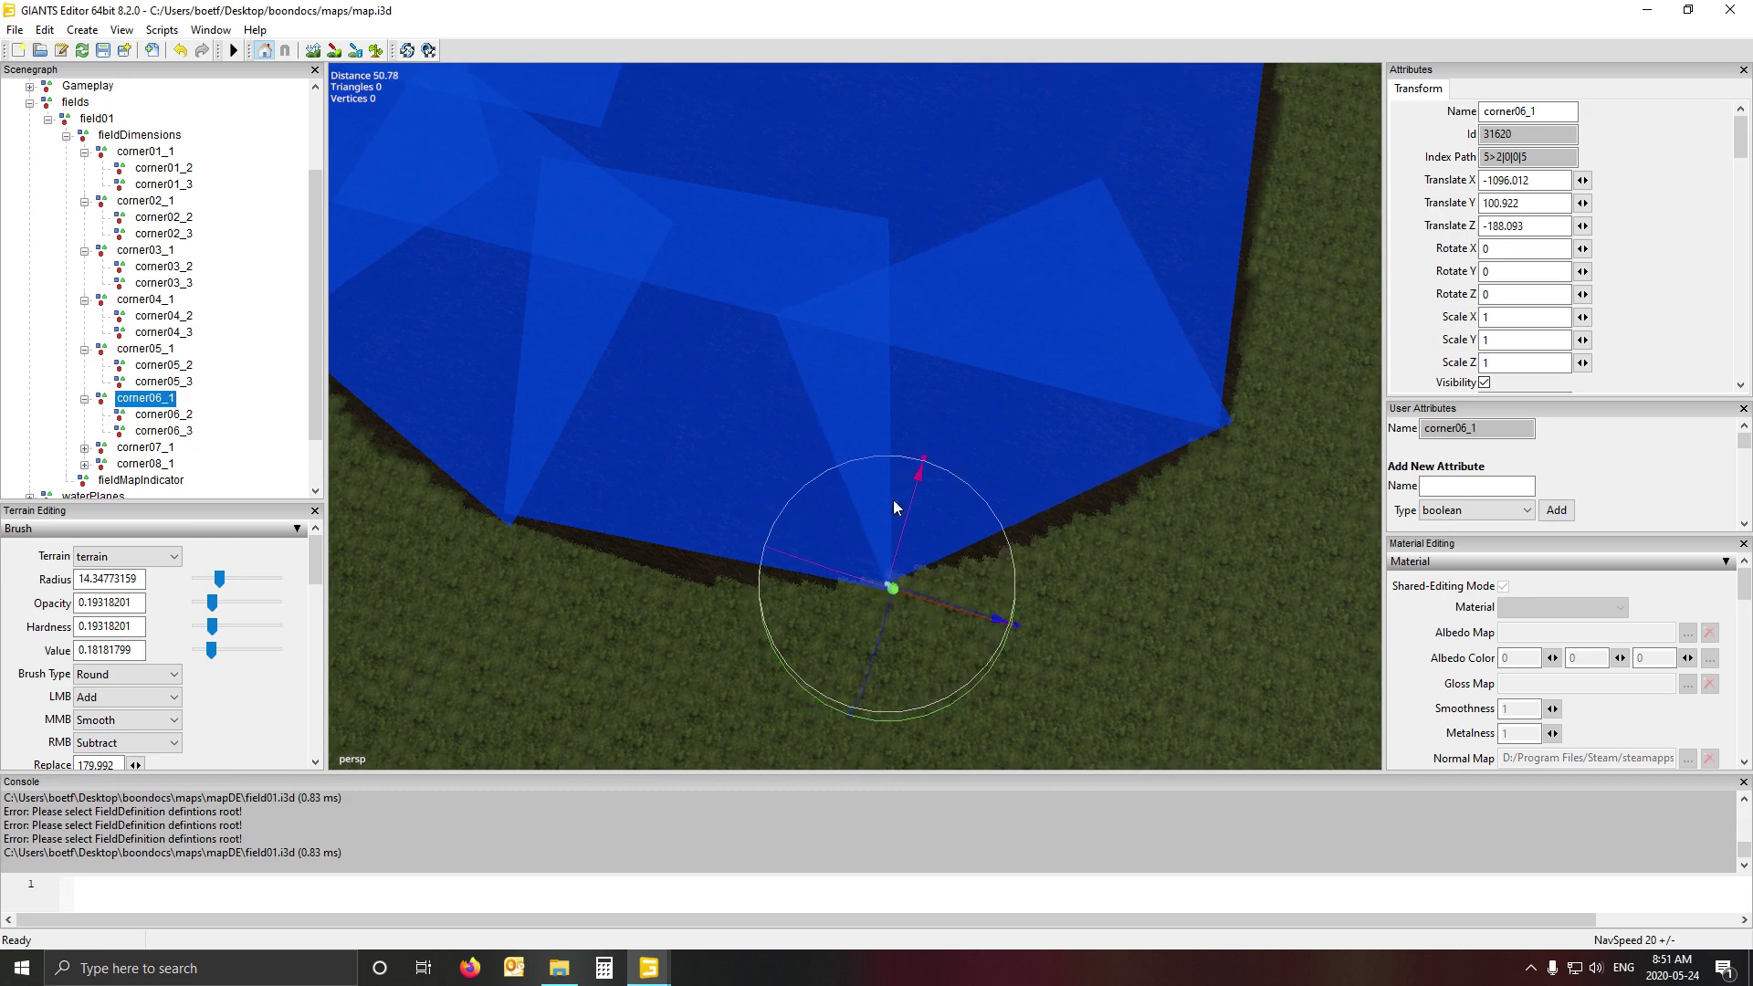
- Reposition corner06_2 on the field's edge corner, at about X 18.5, Z 20.4
{"action": "left_click", "coordinate": [173, 415]}
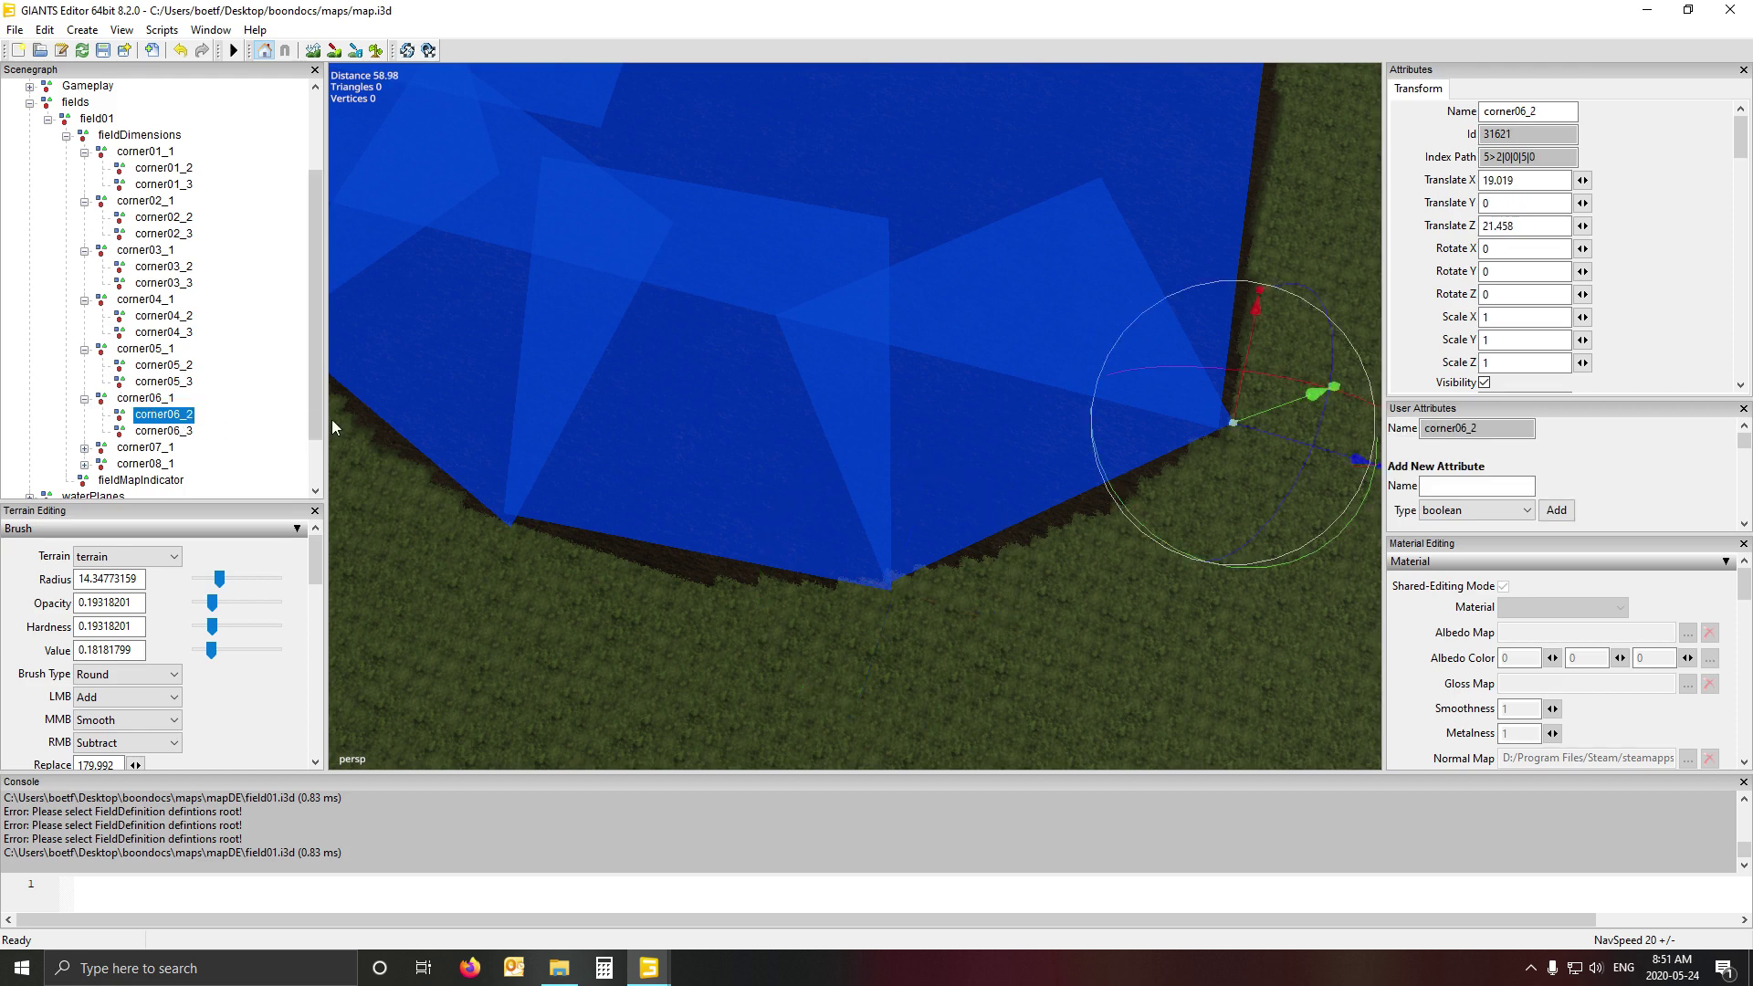
{"action": "key", "text": "ctrl+b"}
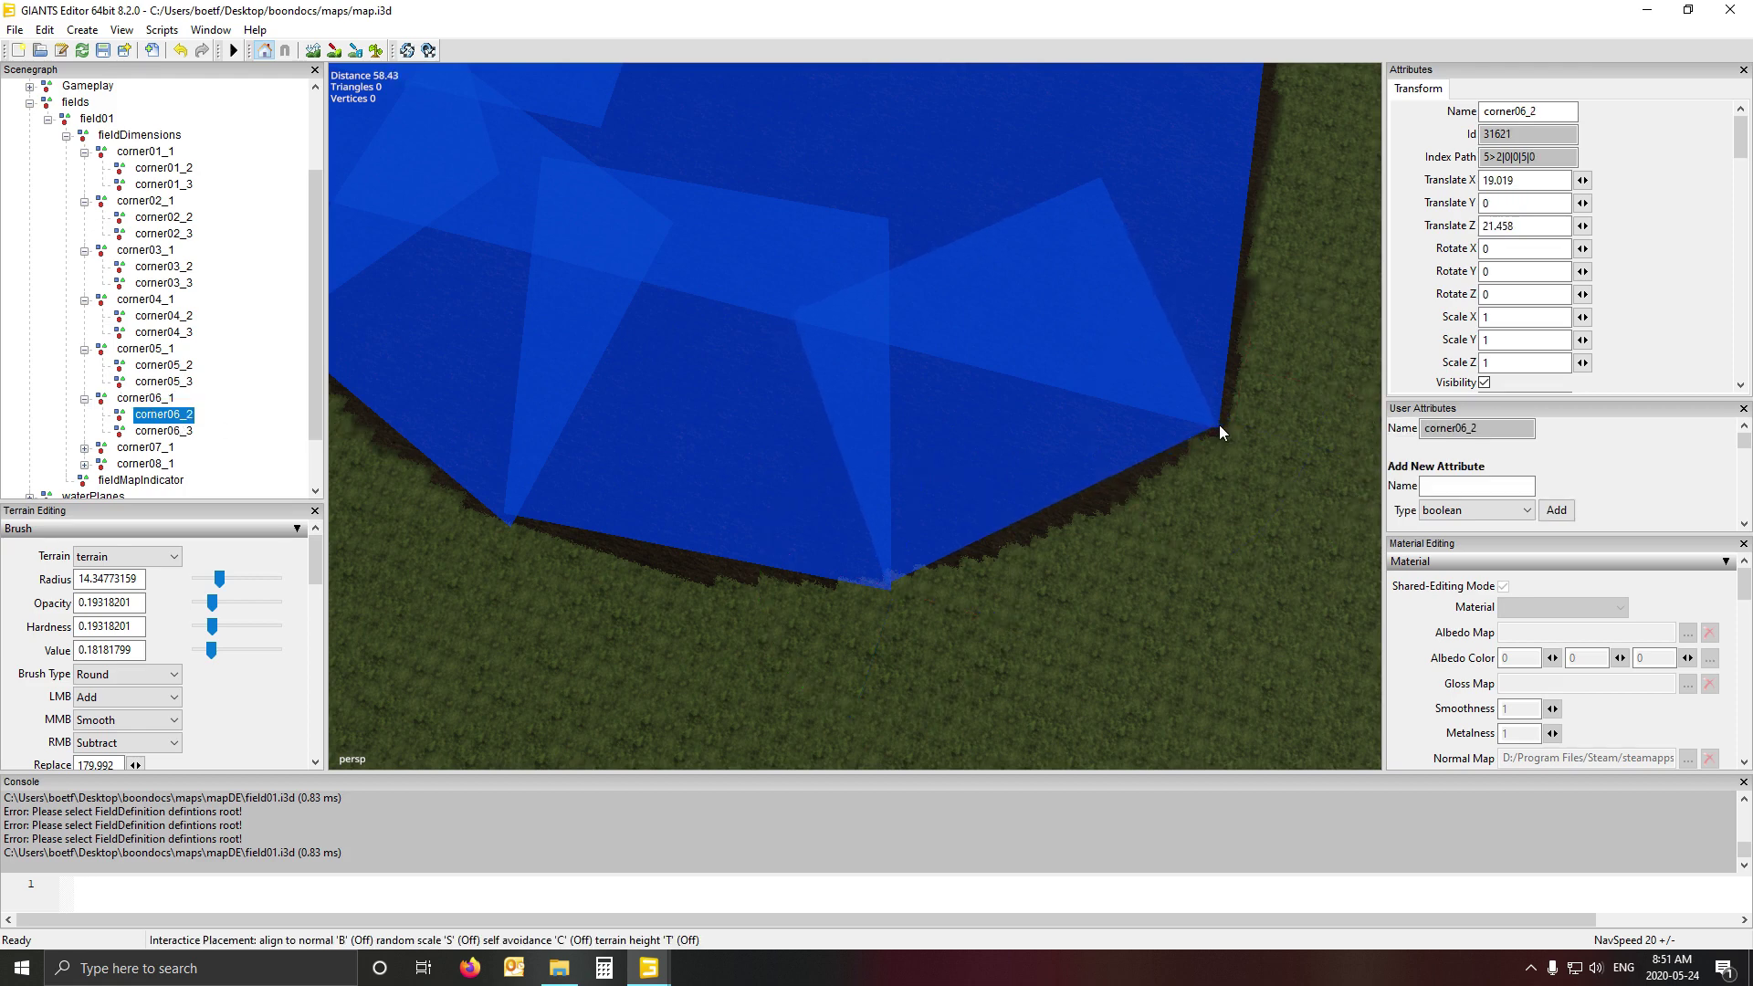
{"action": "left_click", "coordinate": [1219, 425]}
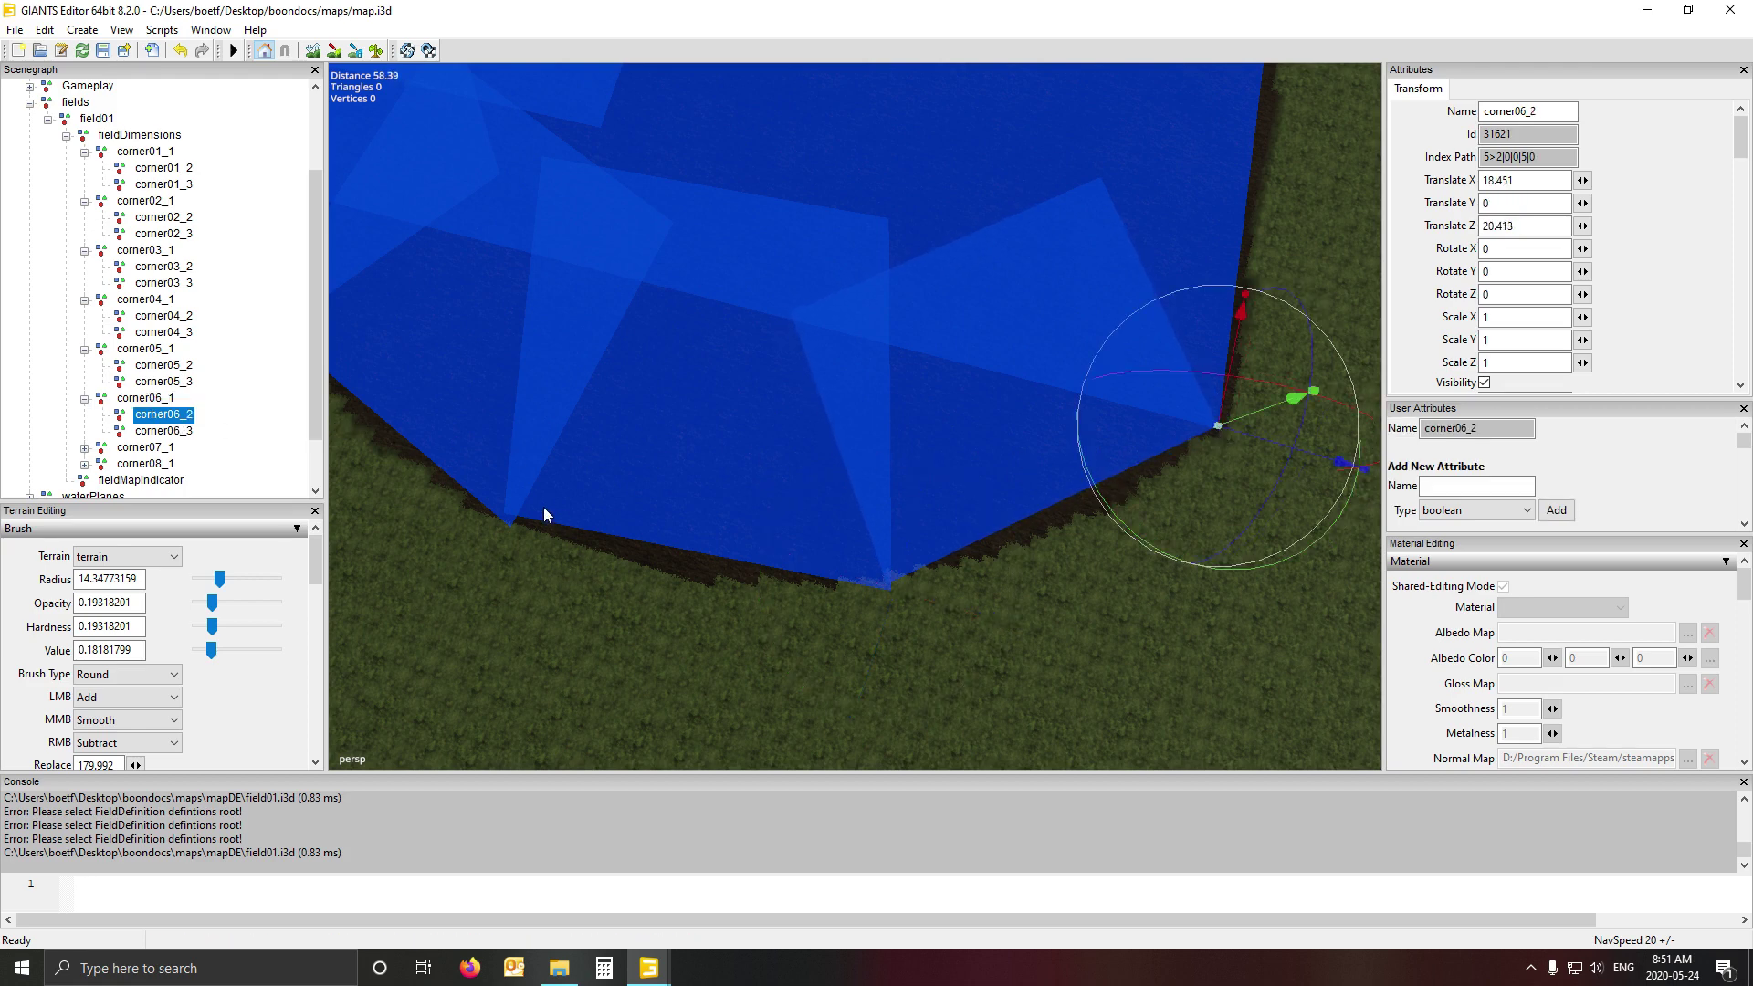
- Move corner05_1 outward to about X -1100.2, Z -216, and reposition corner05_2 on the corner06_1 point, about X 4.4, Z 28.2
{"action": "left_click", "coordinate": [156, 349]}
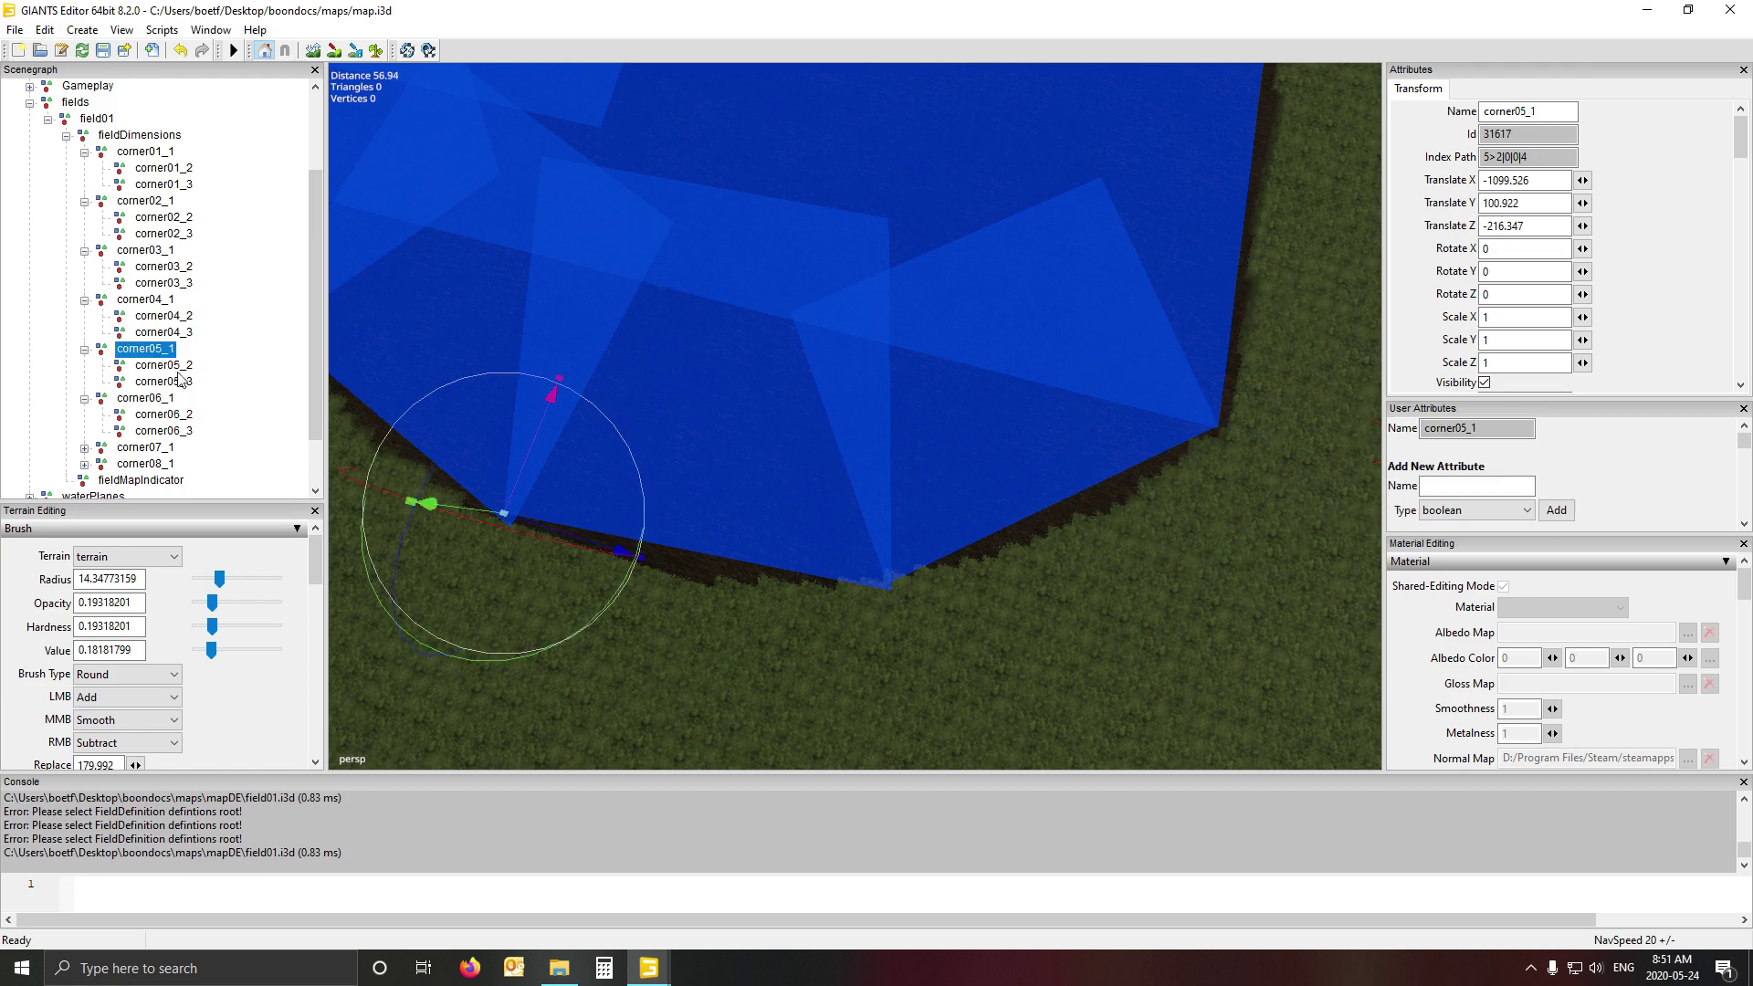
{"action": "key", "text": "ctrl+b"}
{"action": "left_click", "coordinate": [505, 523]}
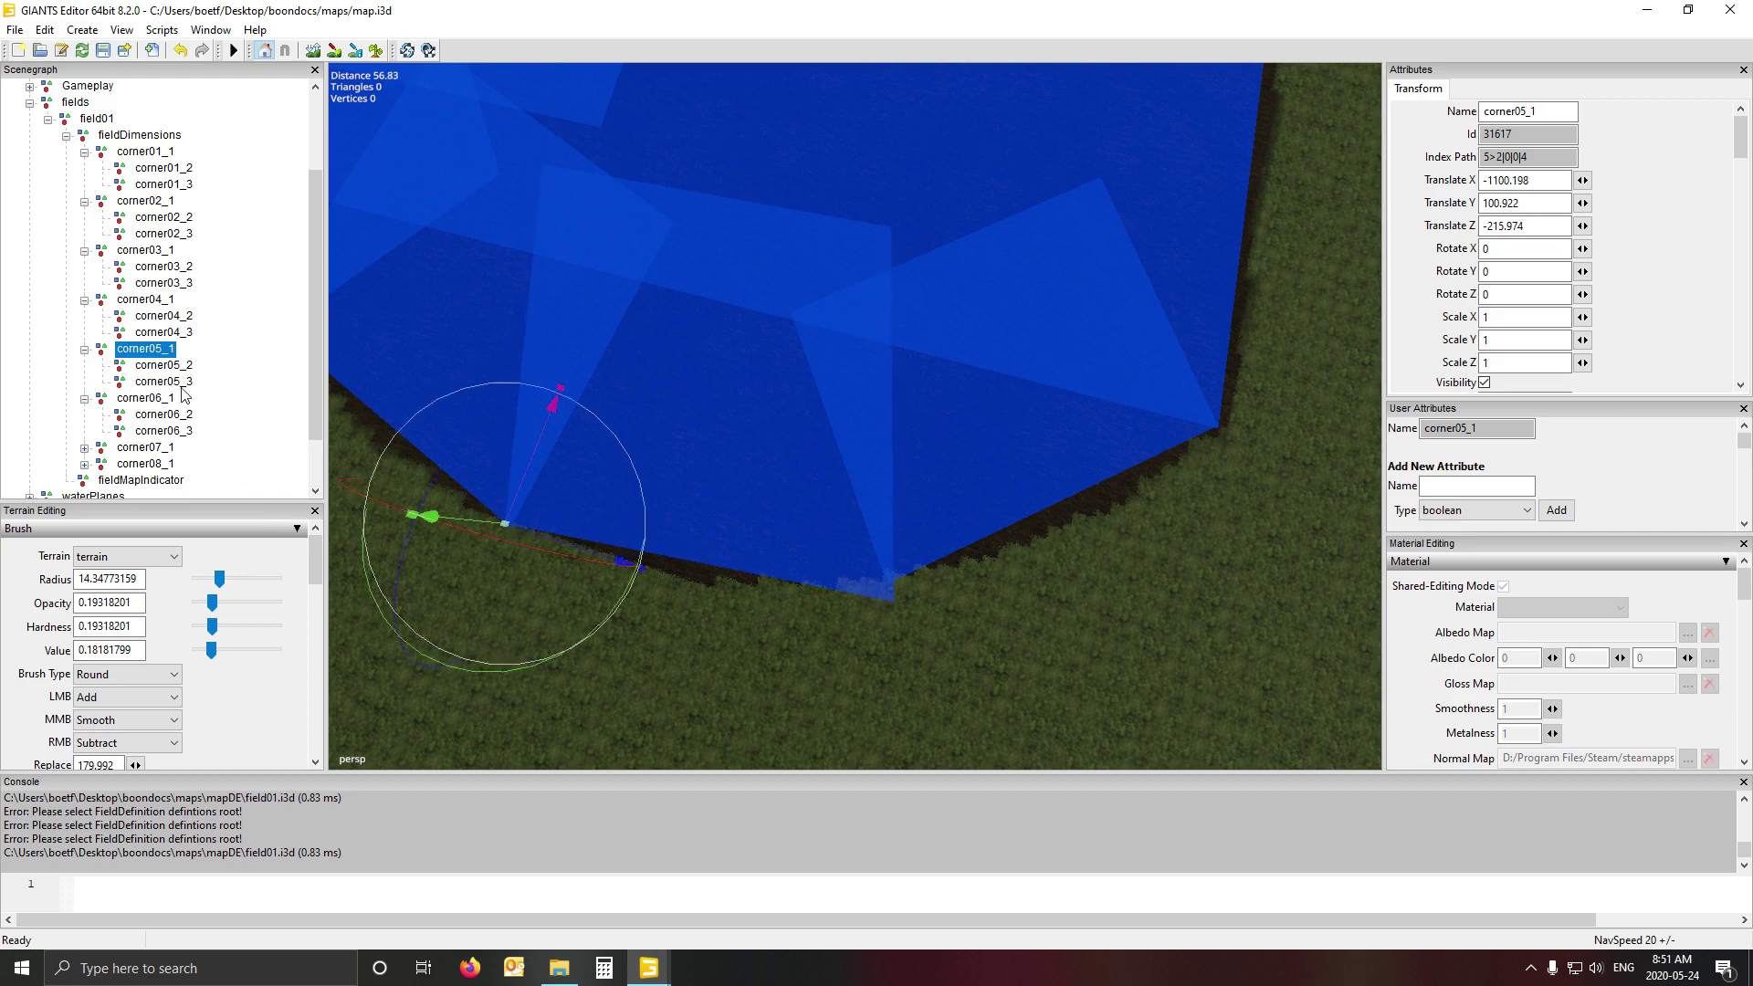
{"action": "key", "text": "Down"}
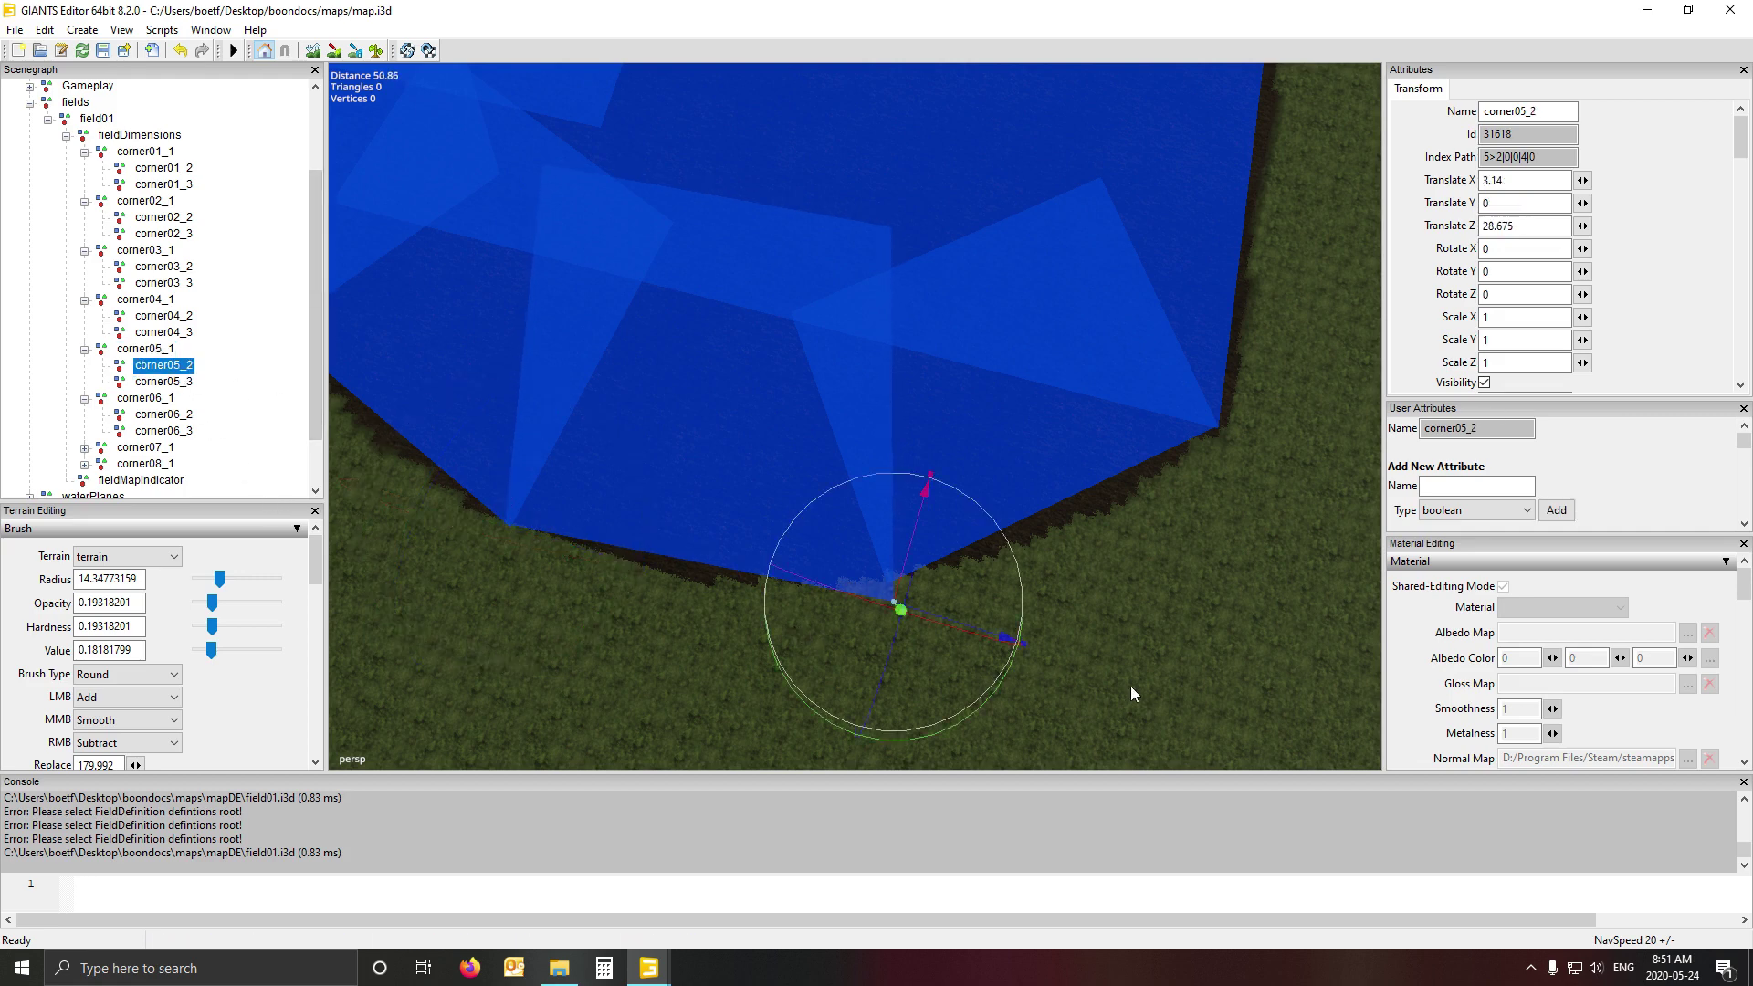
{"action": "key", "text": "ctrl+b"}
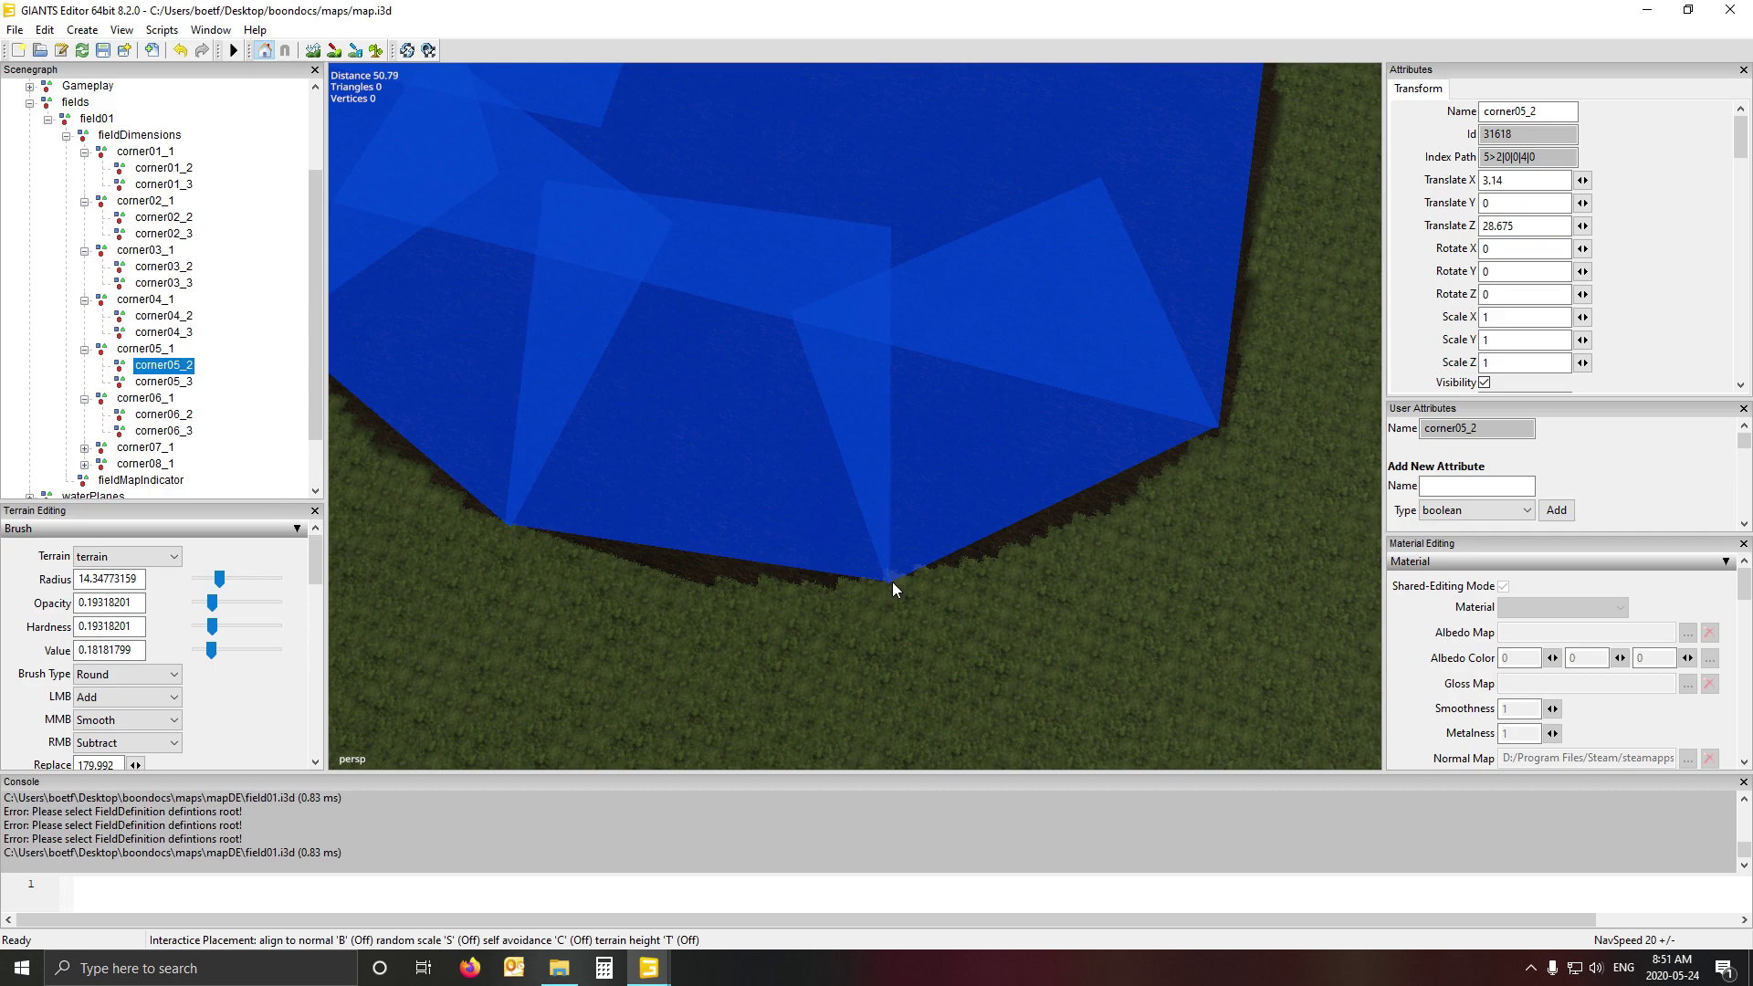
{"action": "left_click", "coordinate": [893, 582]}
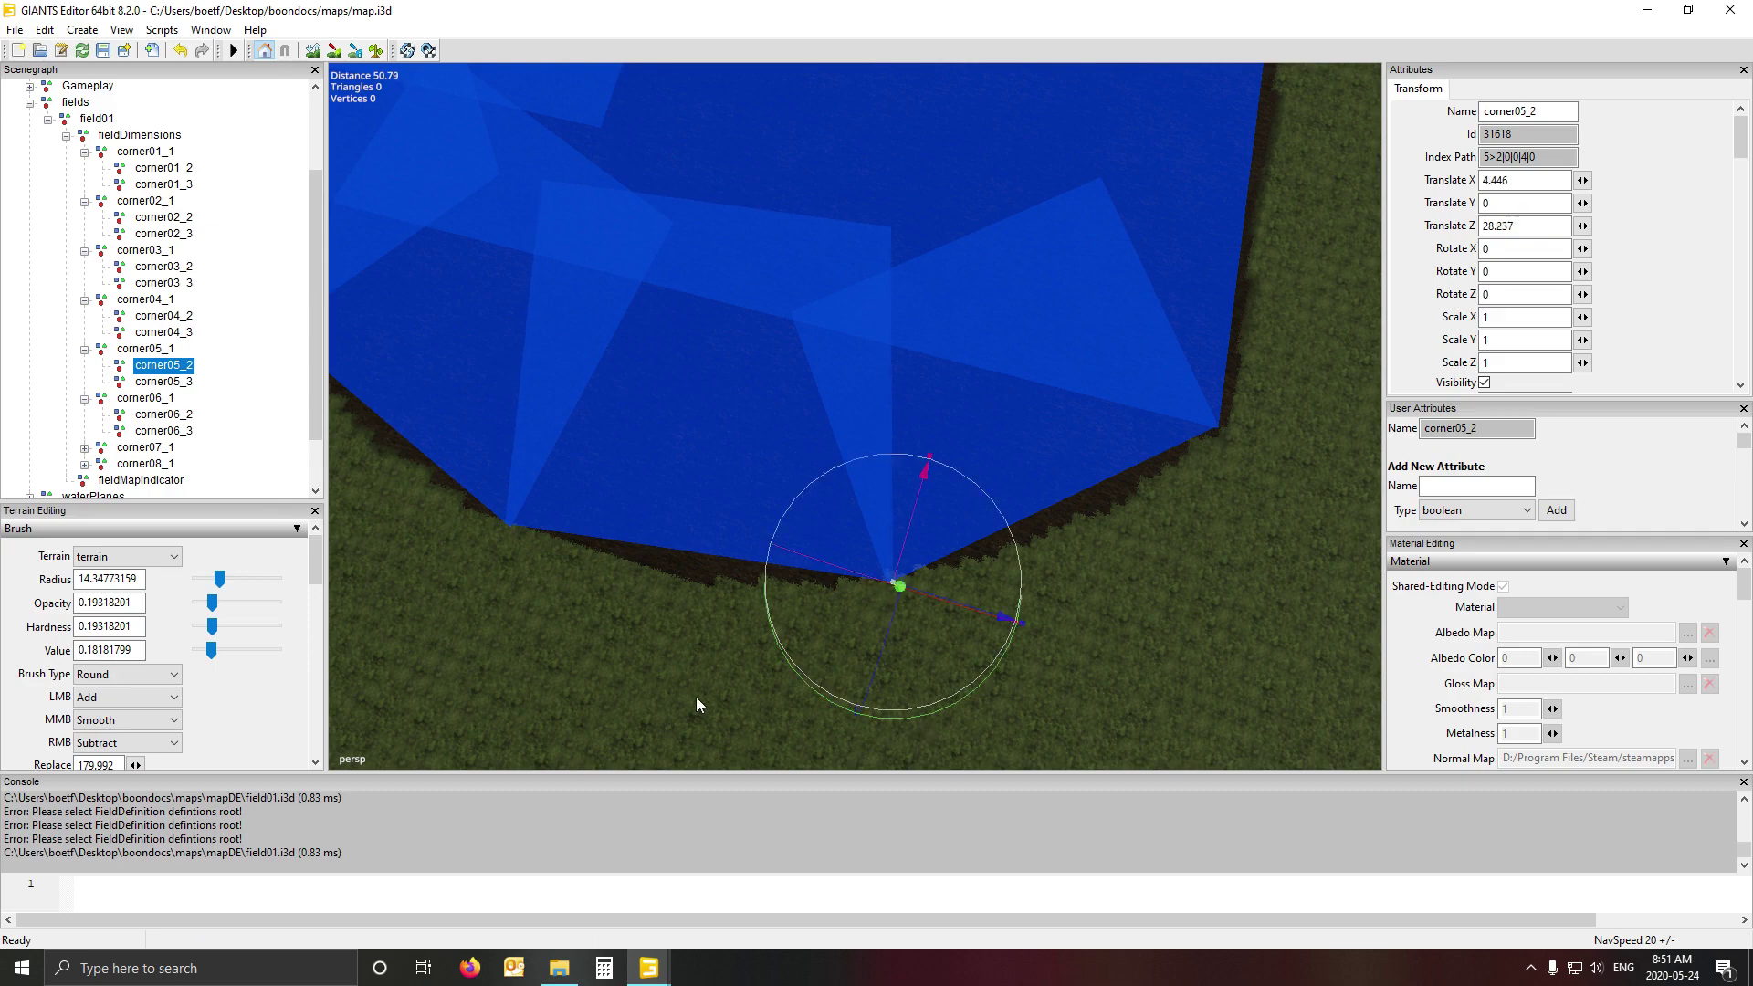
- Trim the painted soil sticking out past the blue edge between corner03_1 and corner03_2, using the foliage paint brush at radius about 10.35
{"action": "left_click_drag", "start_coordinate": [522, 649], "coordinate": [515, 604], "text": "alt"}
{"action": "scroll", "coordinate": [638, 693], "scroll_direction": "down", "scroll_amount": 3}
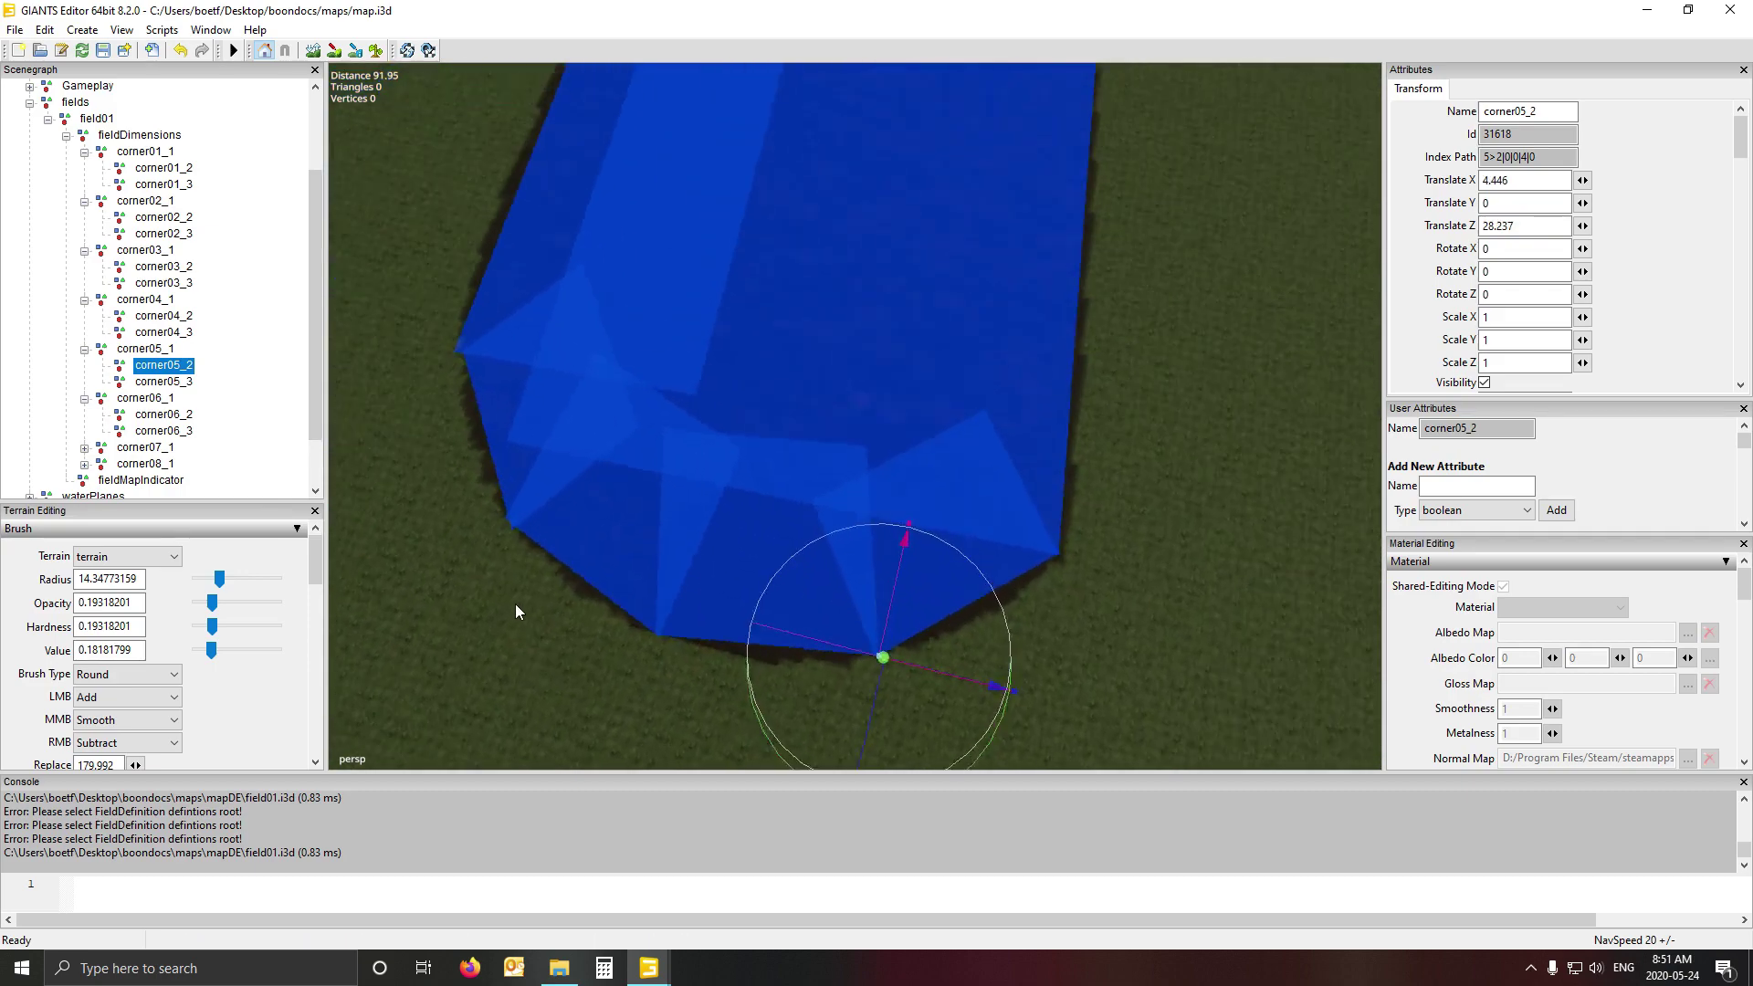
{"action": "scroll", "coordinate": [548, 626], "scroll_direction": "up", "scroll_amount": 5}
{"action": "scroll", "coordinate": [606, 725], "scroll_direction": "down", "scroll_amount": 6}
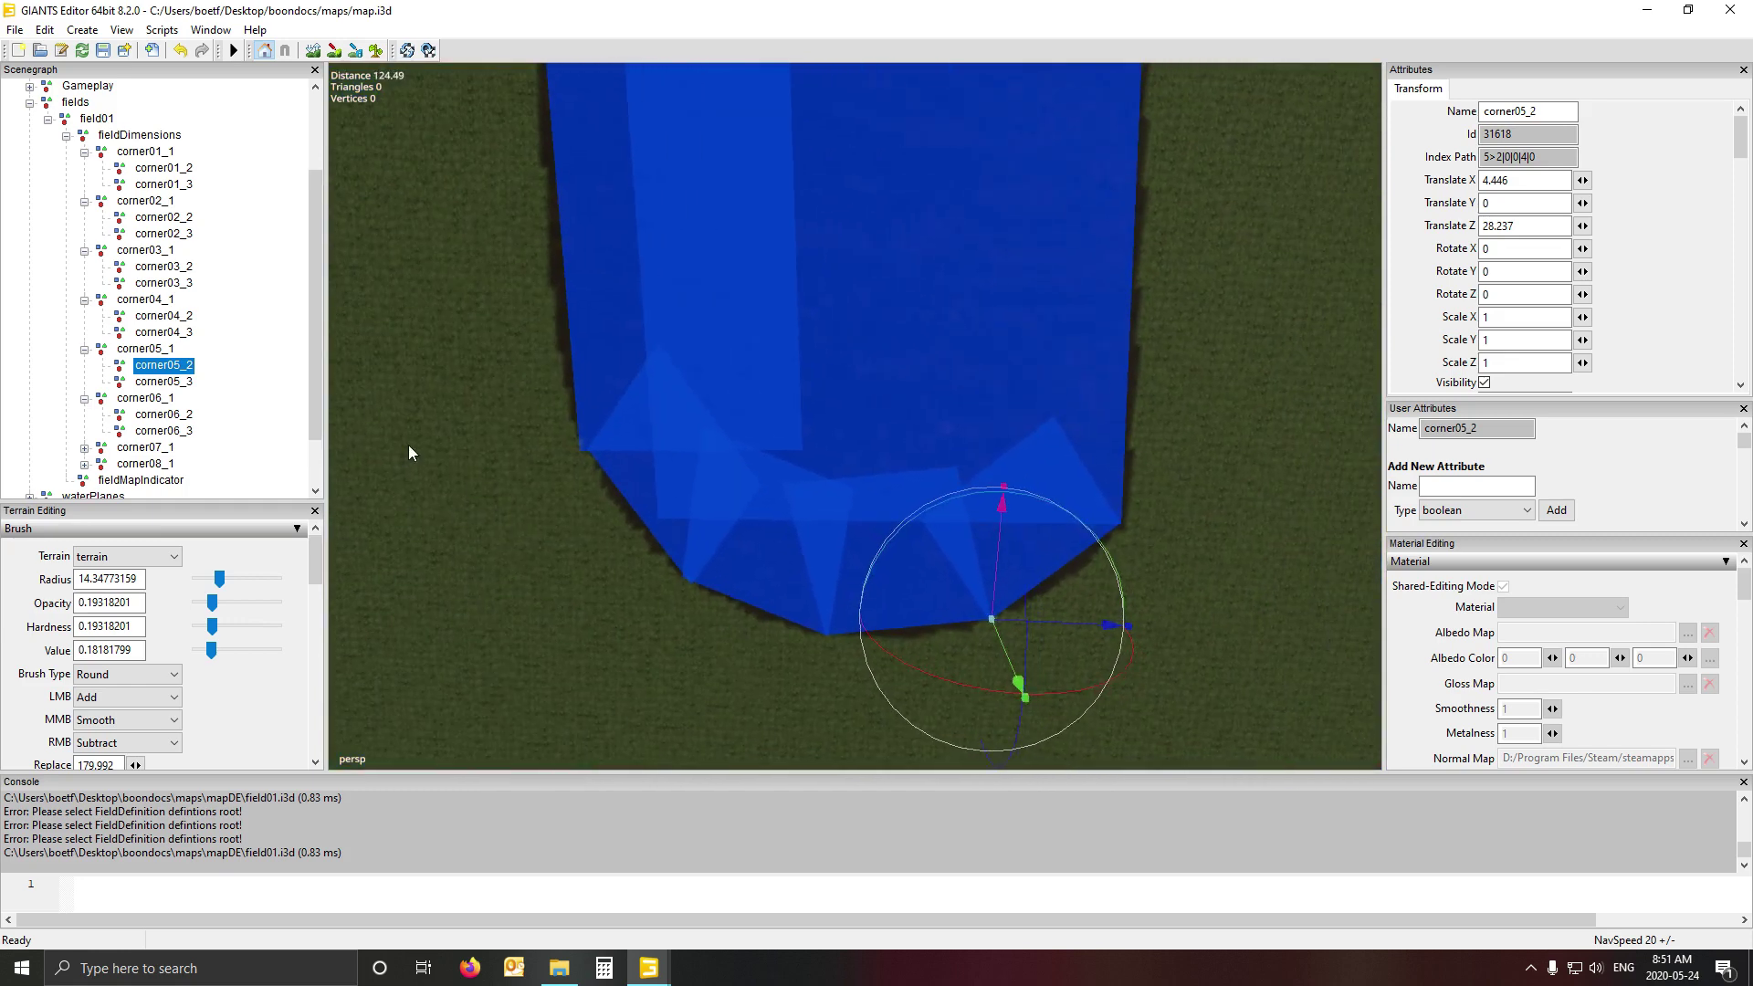
{"action": "left_click", "coordinate": [375, 50]}
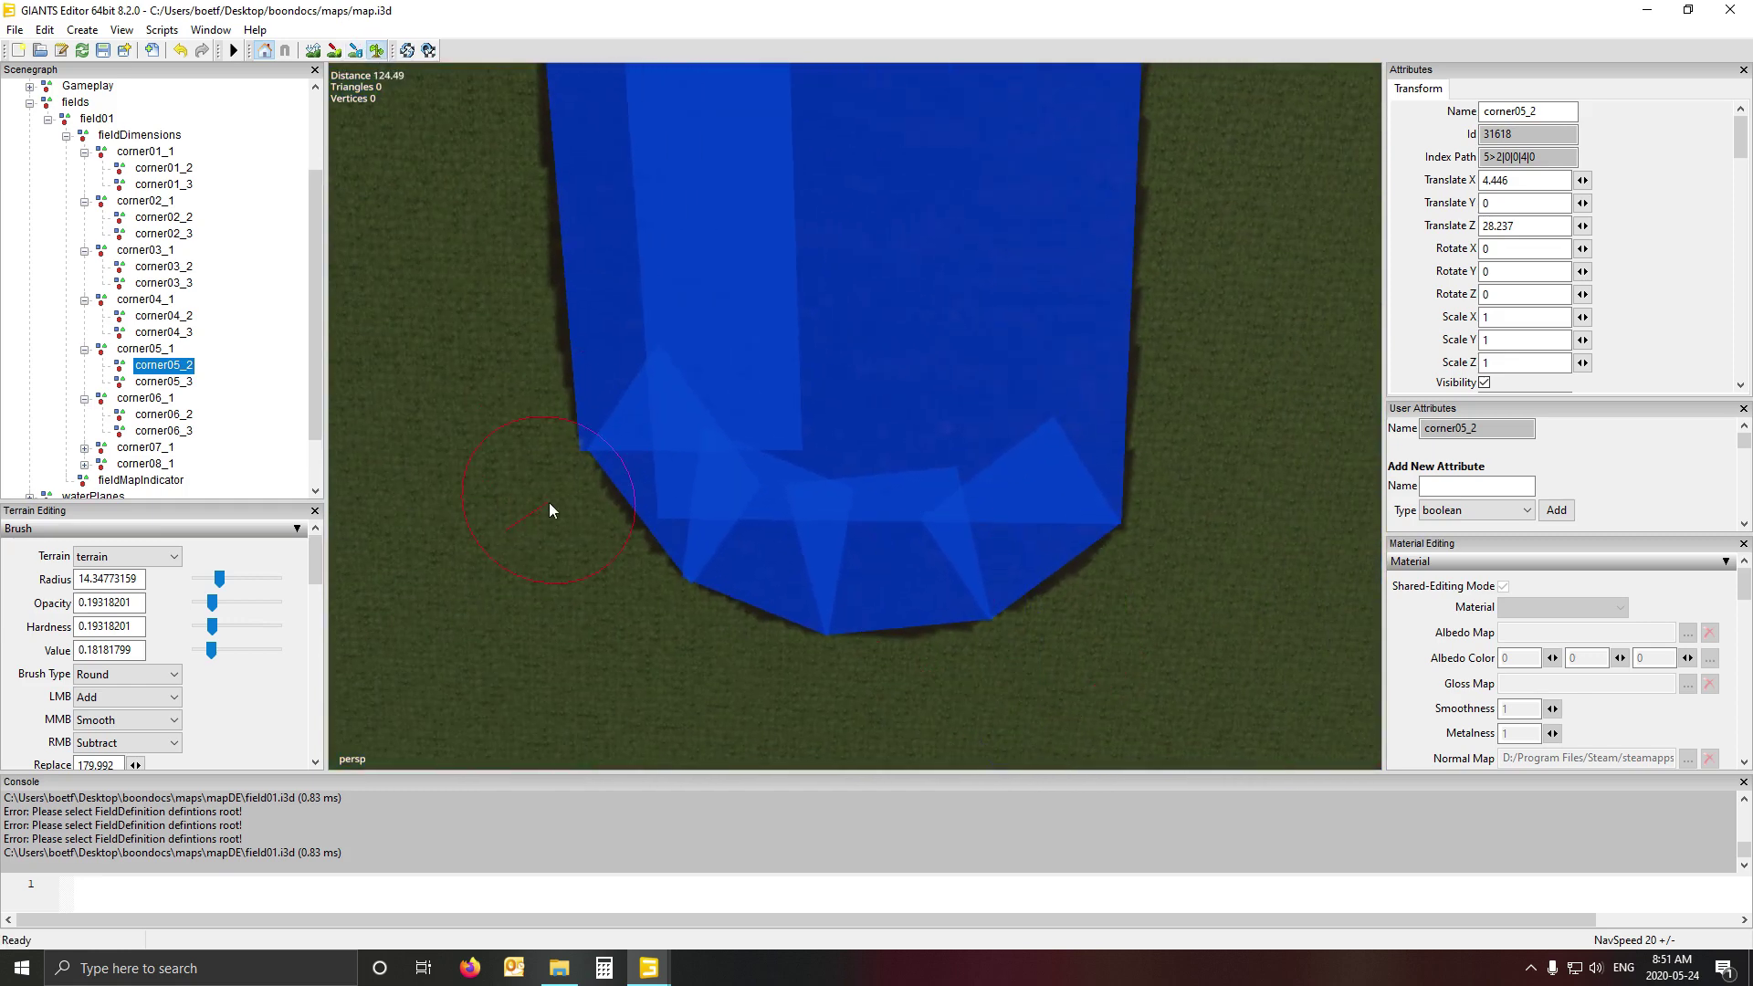
{"action": "scroll", "coordinate": [550, 503], "scroll_direction": "down", "scroll_amount": 4}
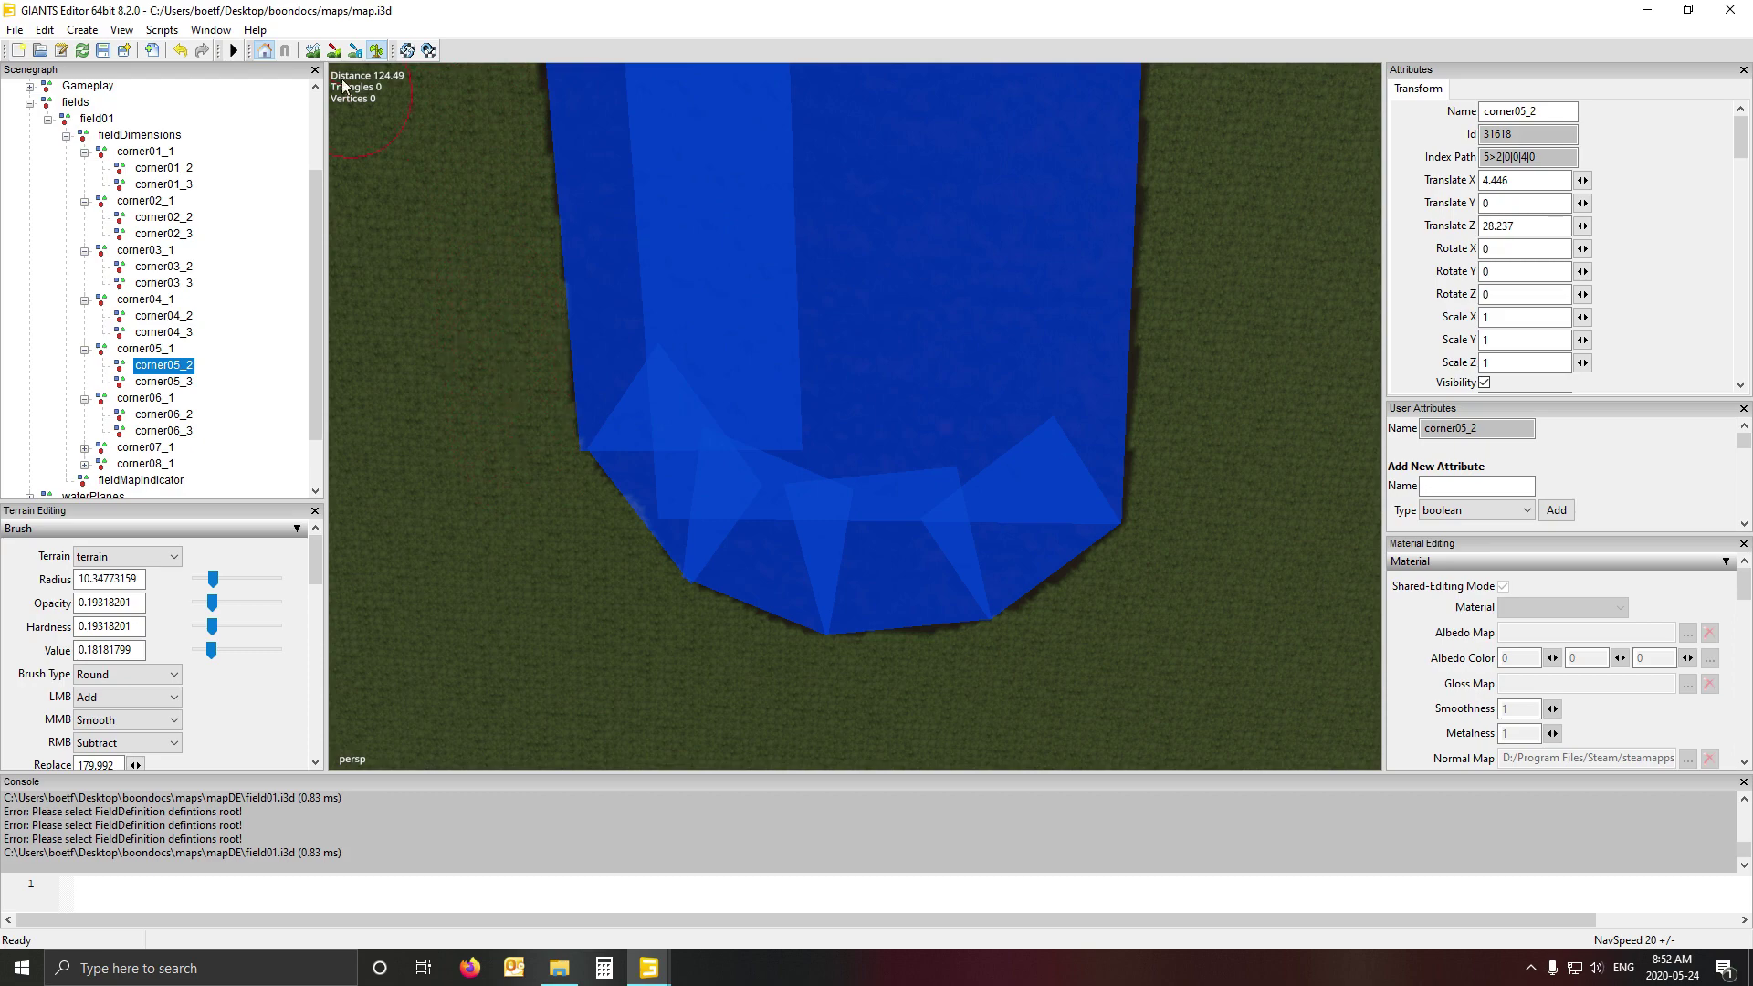
{"action": "left_click", "coordinate": [375, 53]}
{"action": "mouse_move", "coordinate": [934, 212]}
{"action": "left_mouse_down", "text": "alt"}
{"action": "mouse_move", "coordinate": [457, 178]}
{"action": "mouse_move", "coordinate": [778, 420]}
{"action": "mouse_move", "coordinate": [736, 325]}
{"action": "mouse_move", "coordinate": [606, 231]}
{"action": "mouse_move", "coordinate": [630, 423]}
{"action": "mouse_move", "coordinate": [653, 328]}
{"action": "left_mouse_up", "text": "alt"}
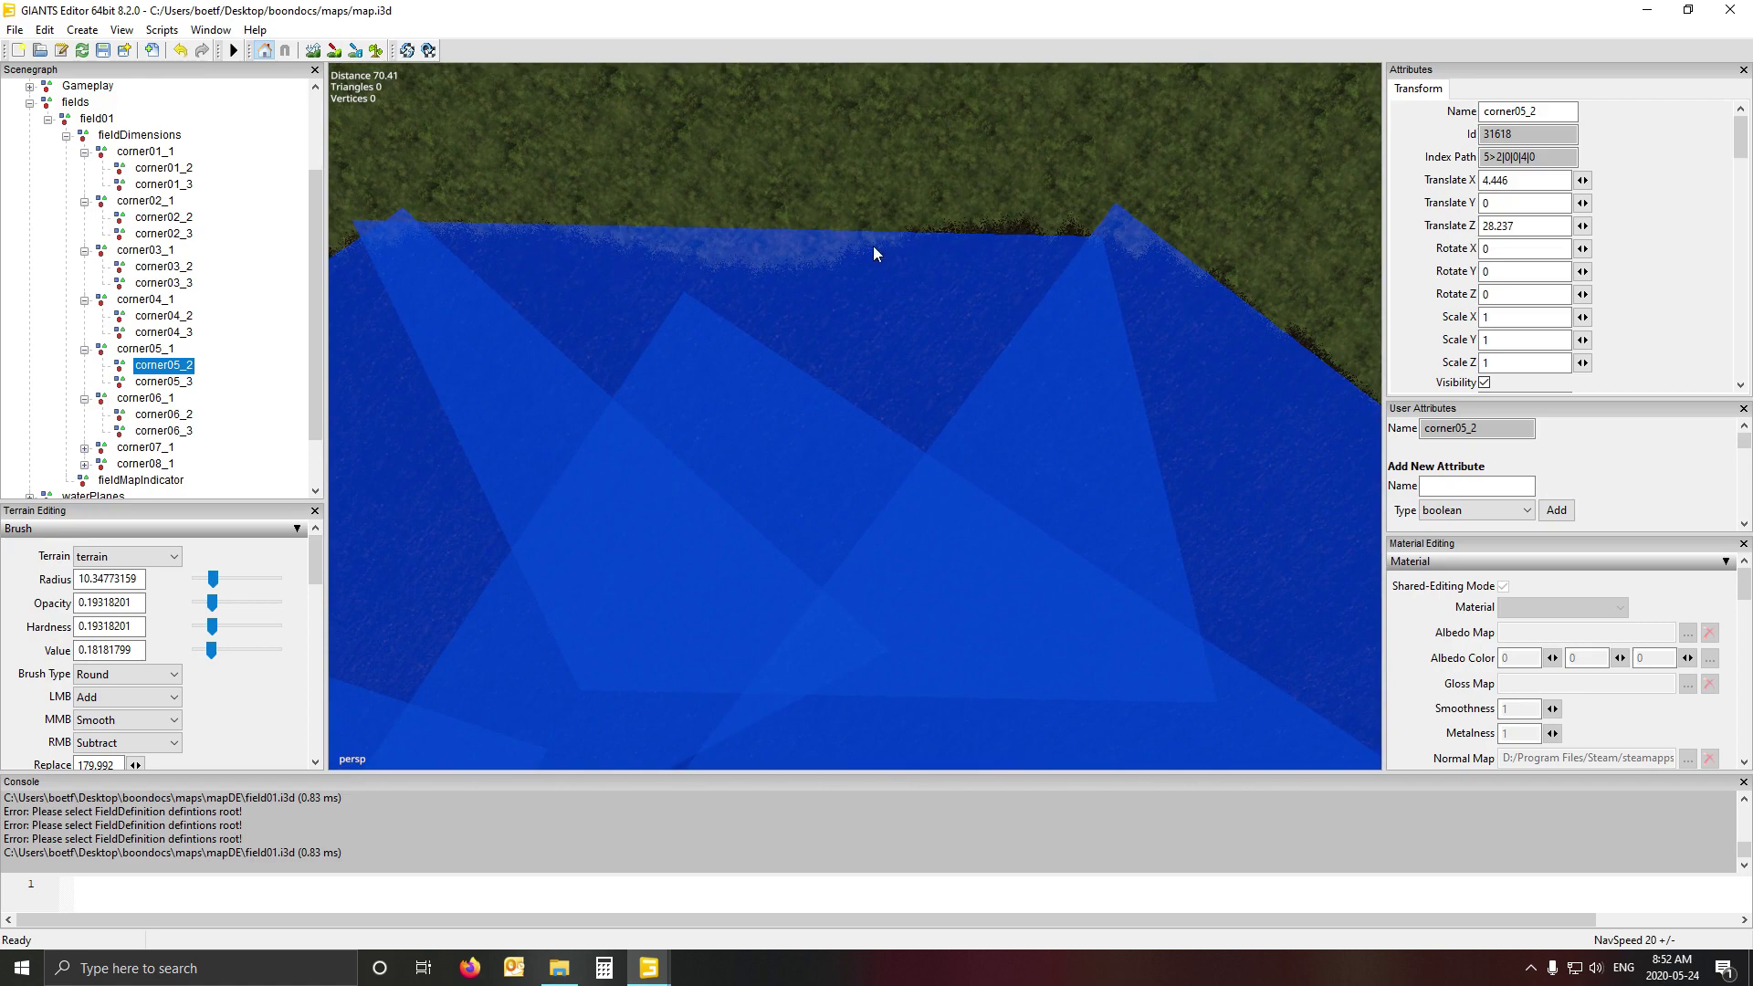
{"action": "scroll", "coordinate": [736, 294], "scroll_direction": "down", "scroll_amount": 5}
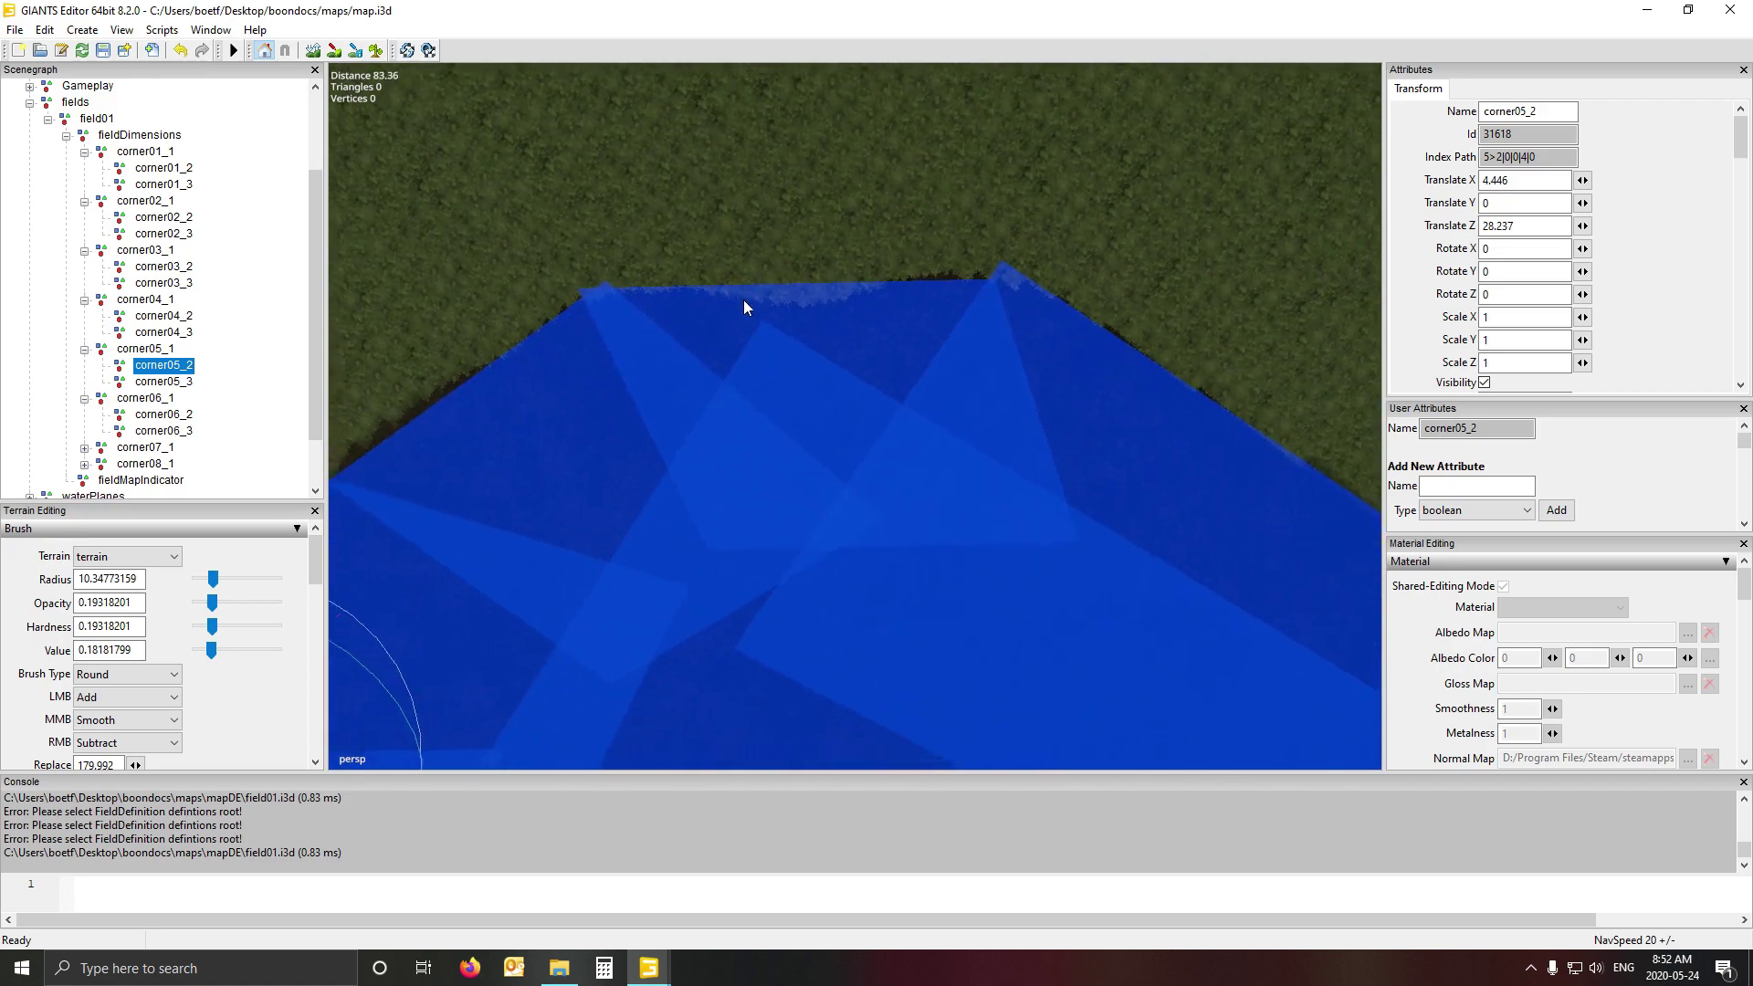
{"action": "scroll", "coordinate": [744, 300], "scroll_direction": "down", "scroll_amount": 5}
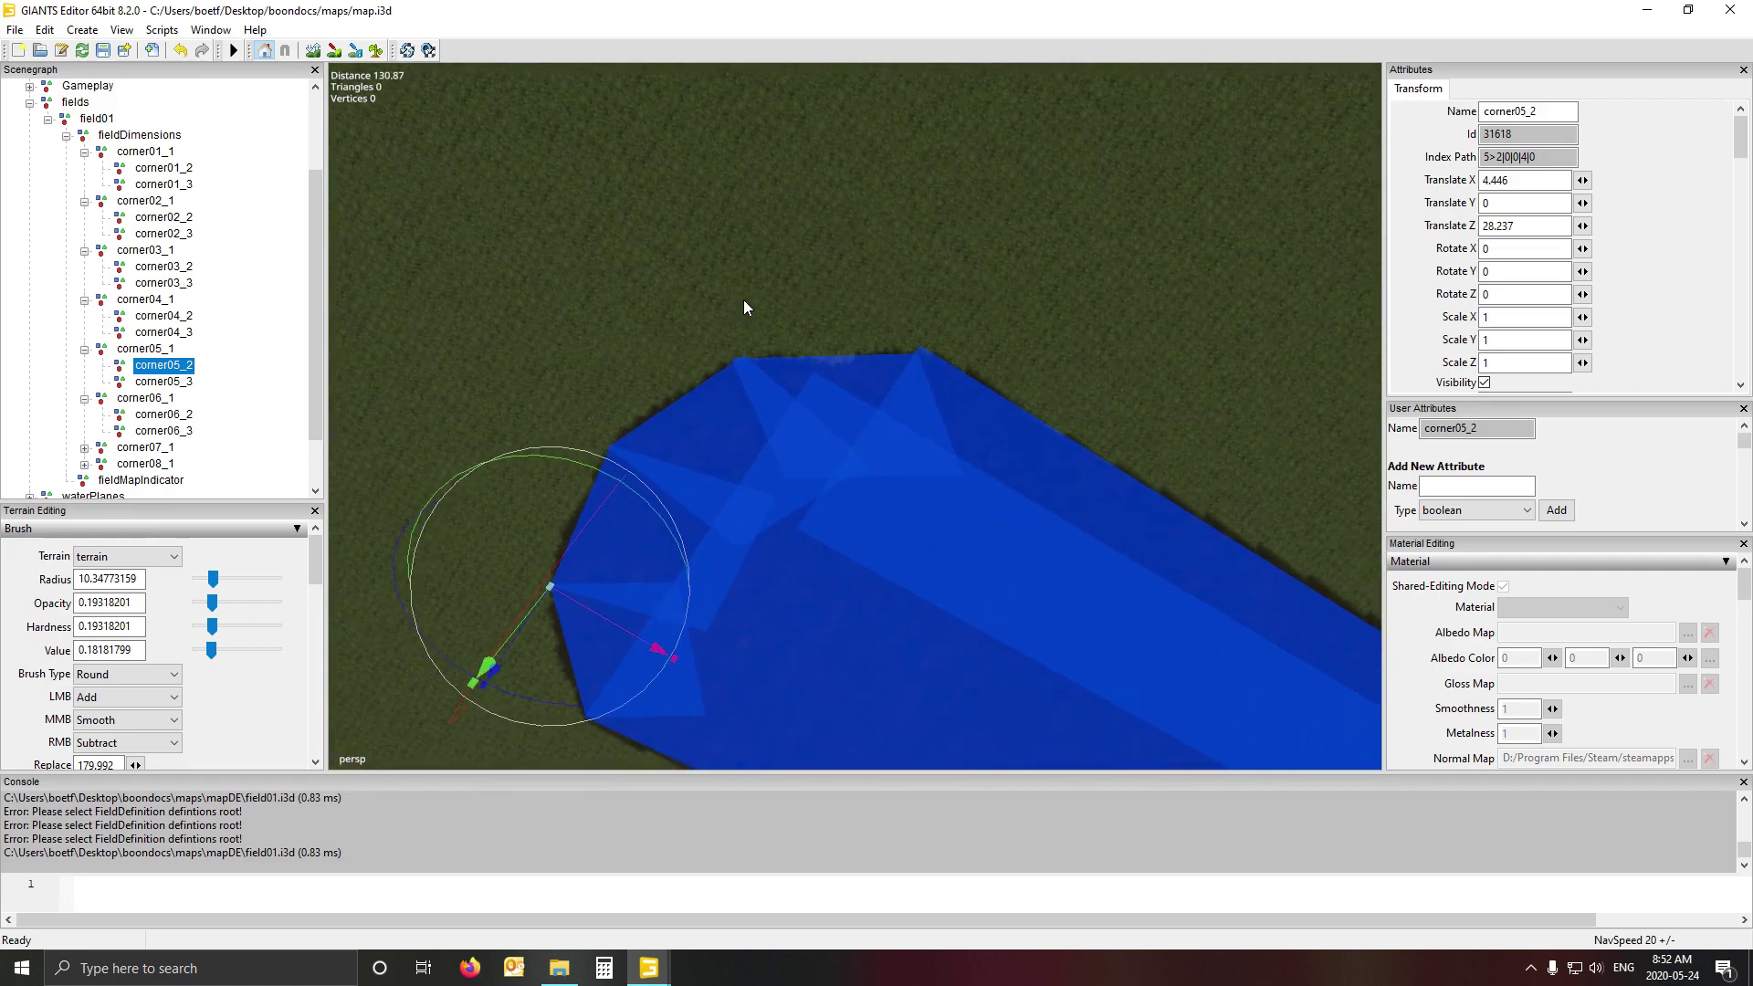
- Trim the painted soil sticking out past the blue slanted edge at field01's rounded end, using the foliage paint brush at radius about 5.85
{"action": "scroll", "coordinate": [743, 300], "scroll_direction": "up", "scroll_amount": 3}
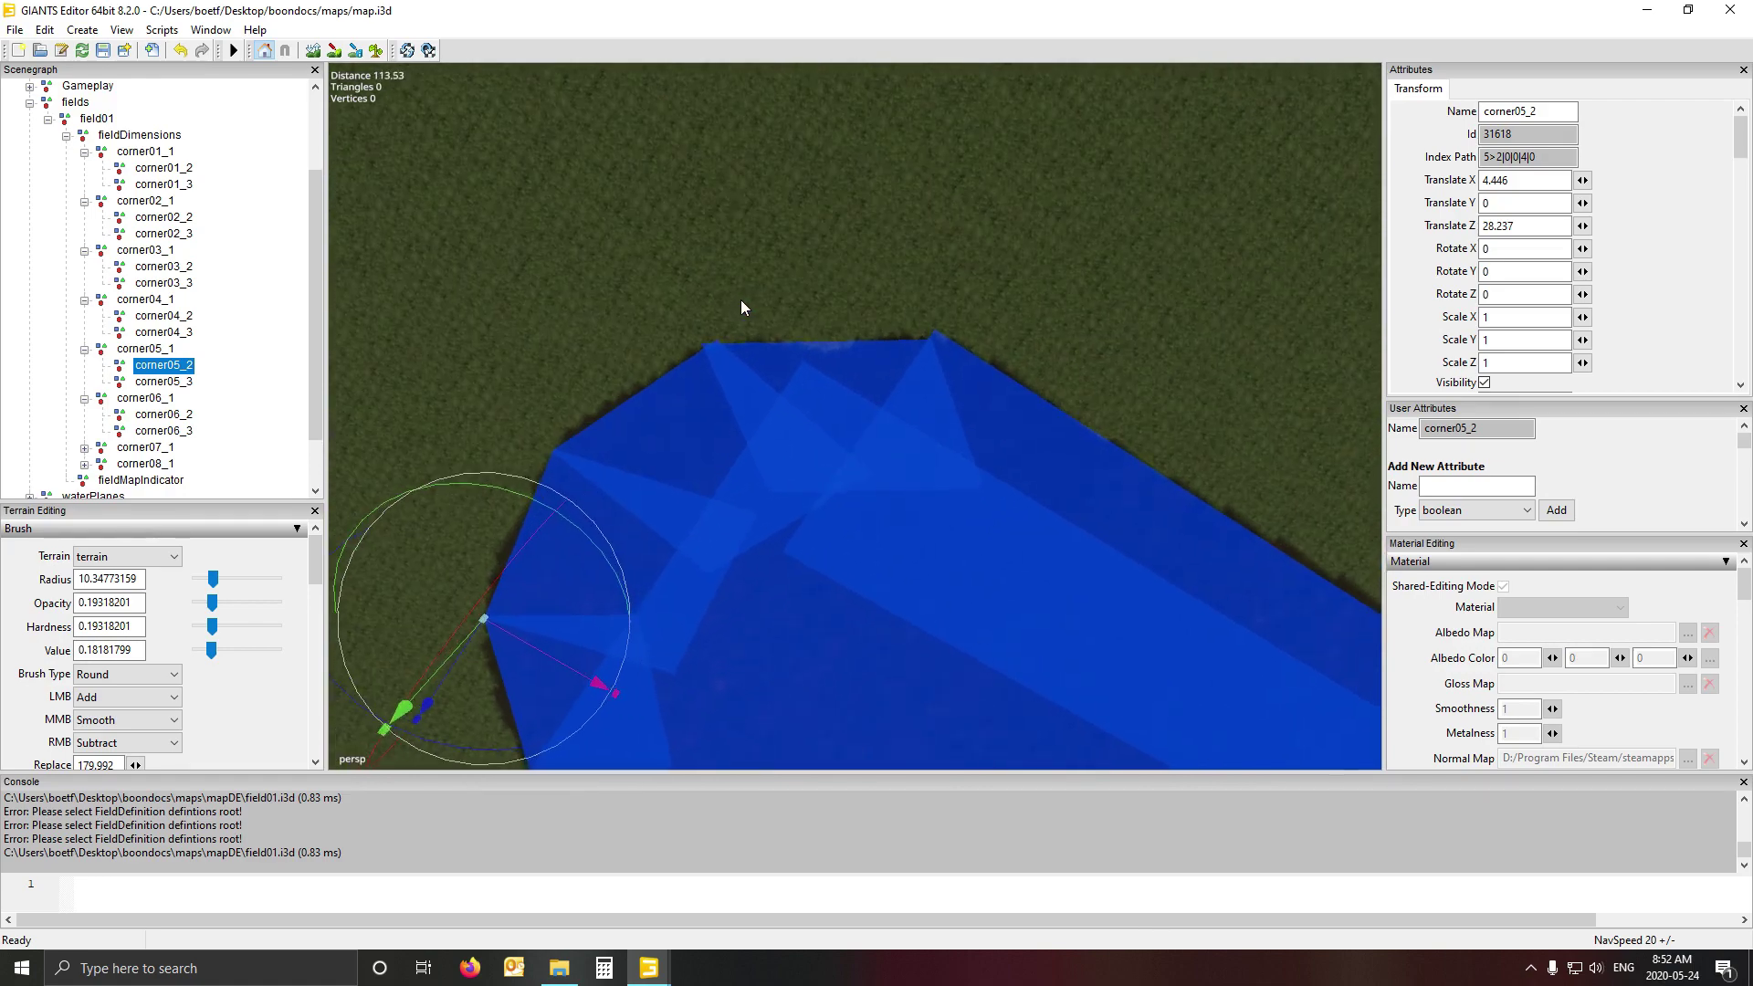
{"action": "left_click_drag", "start_coordinate": [740, 285], "coordinate": [900, 287], "text": "alt"}
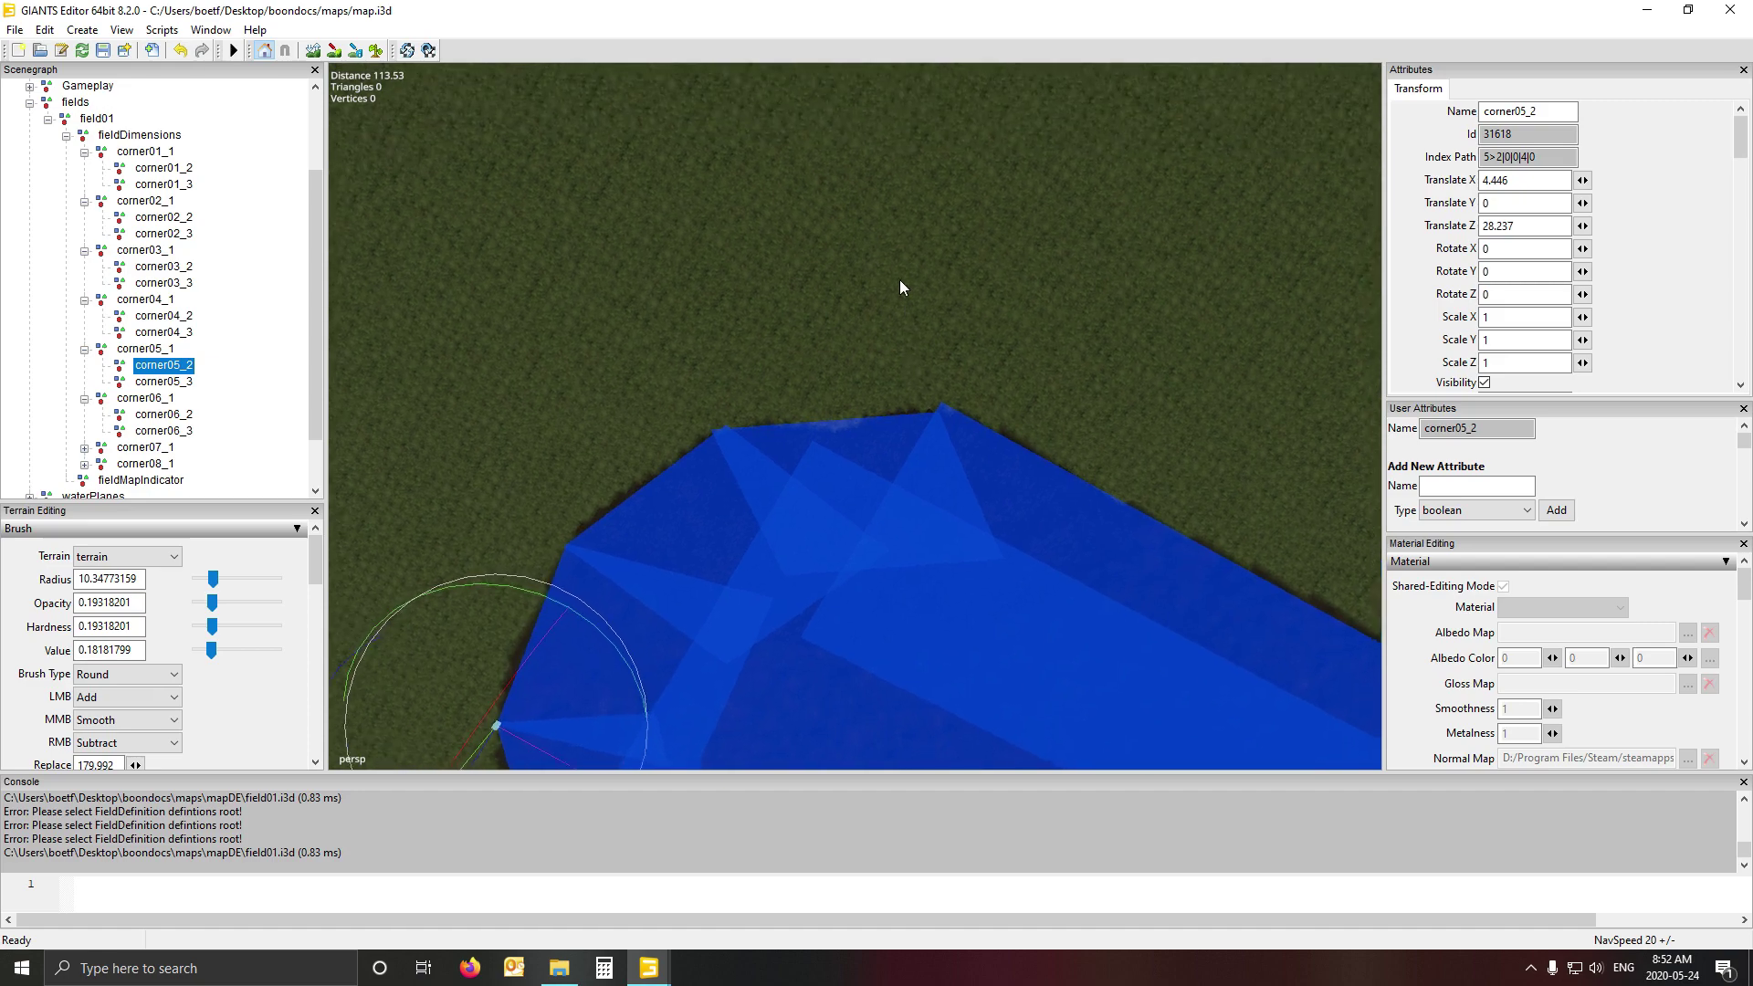
{"action": "scroll", "coordinate": [922, 444], "scroll_direction": "up", "scroll_amount": 5}
{"action": "right_click", "coordinate": [922, 450]}
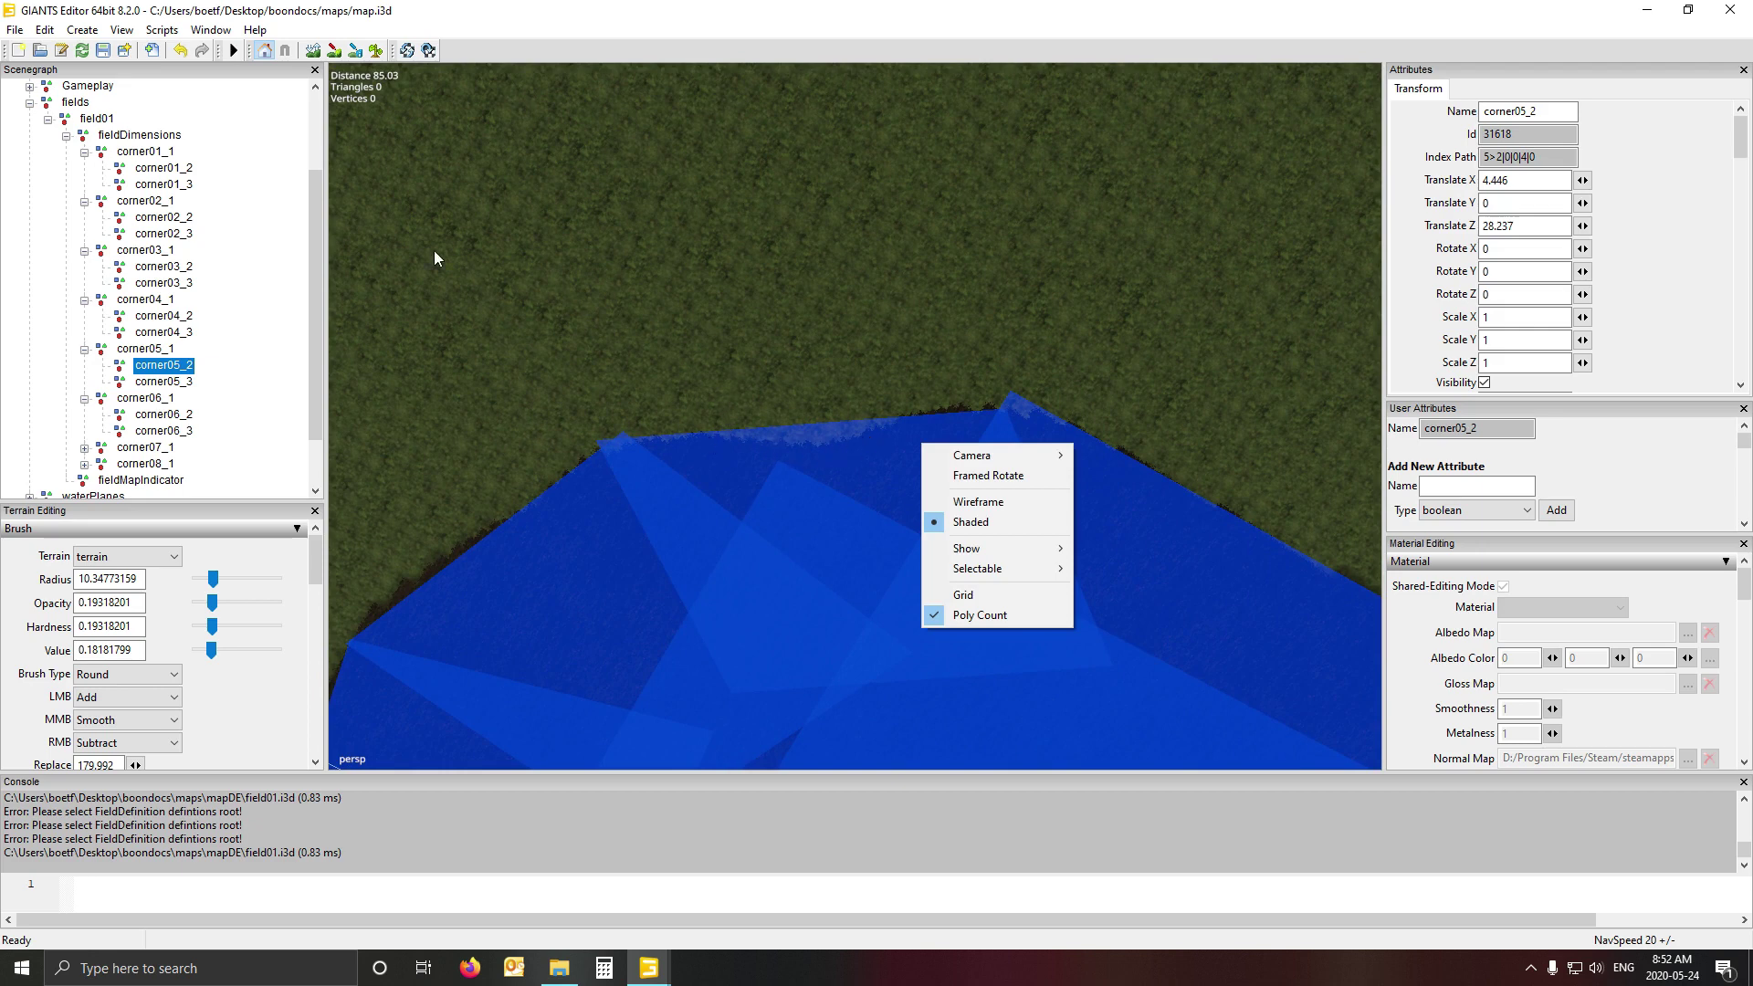
{"action": "left_click", "coordinate": [576, 9]}
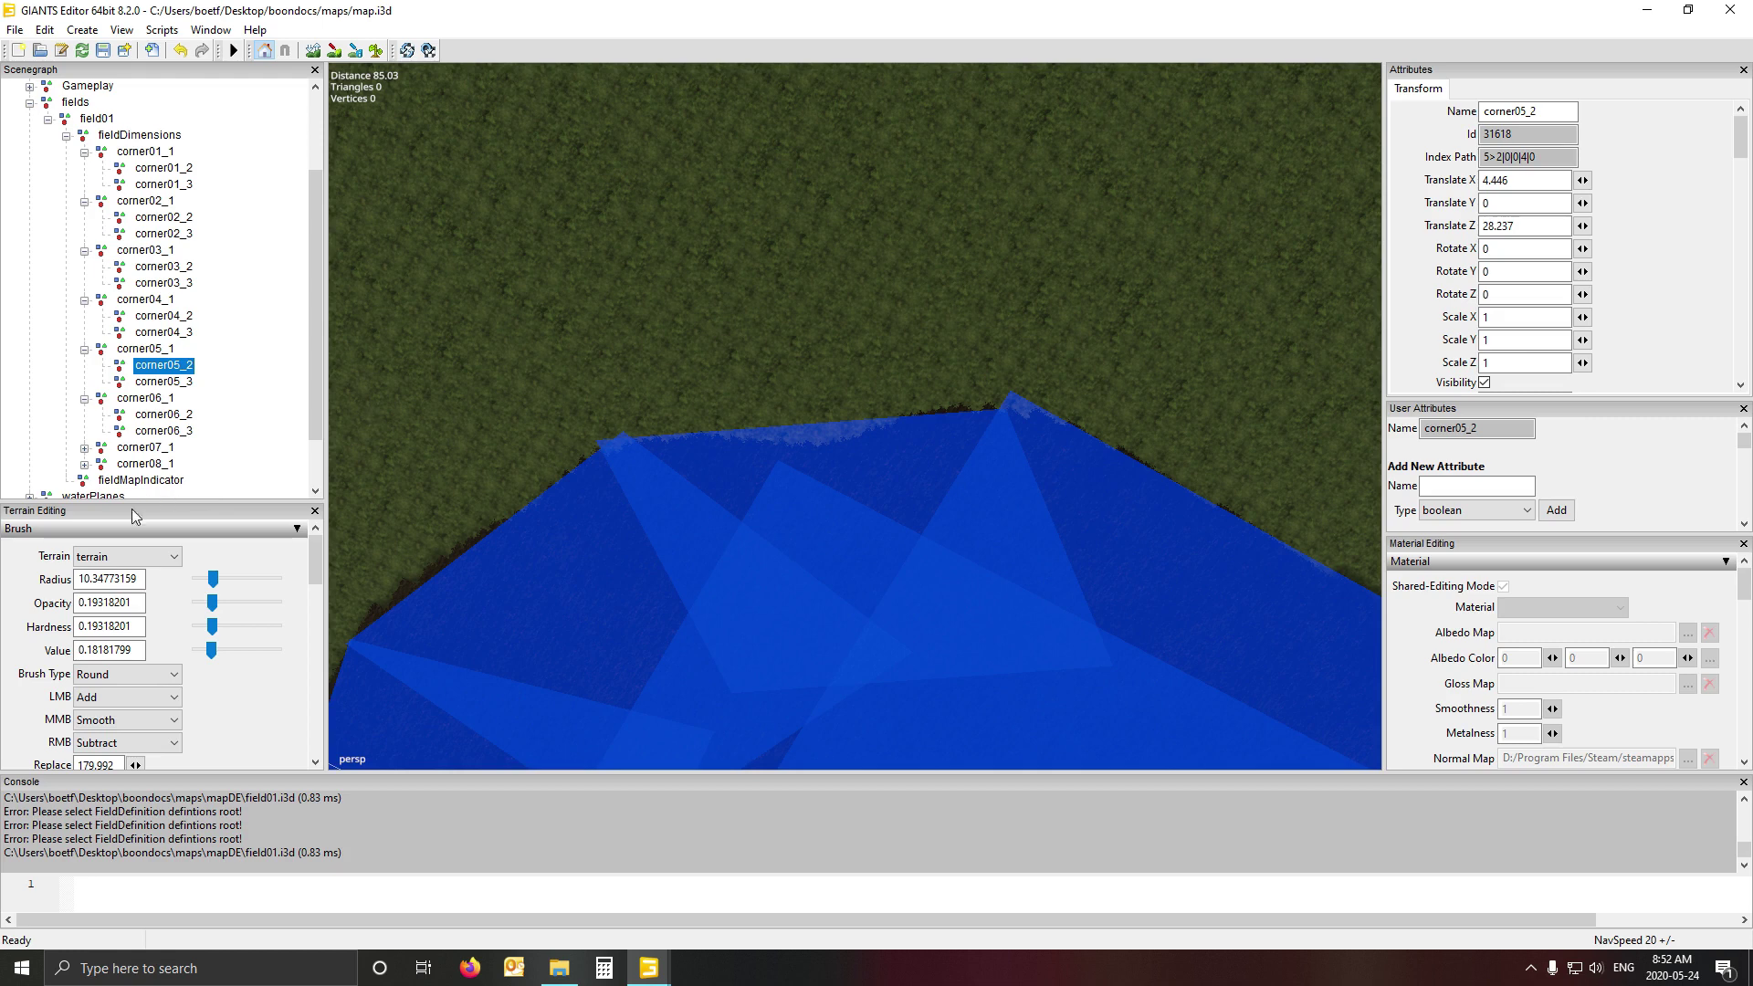
{"action": "left_click", "coordinate": [376, 50]}
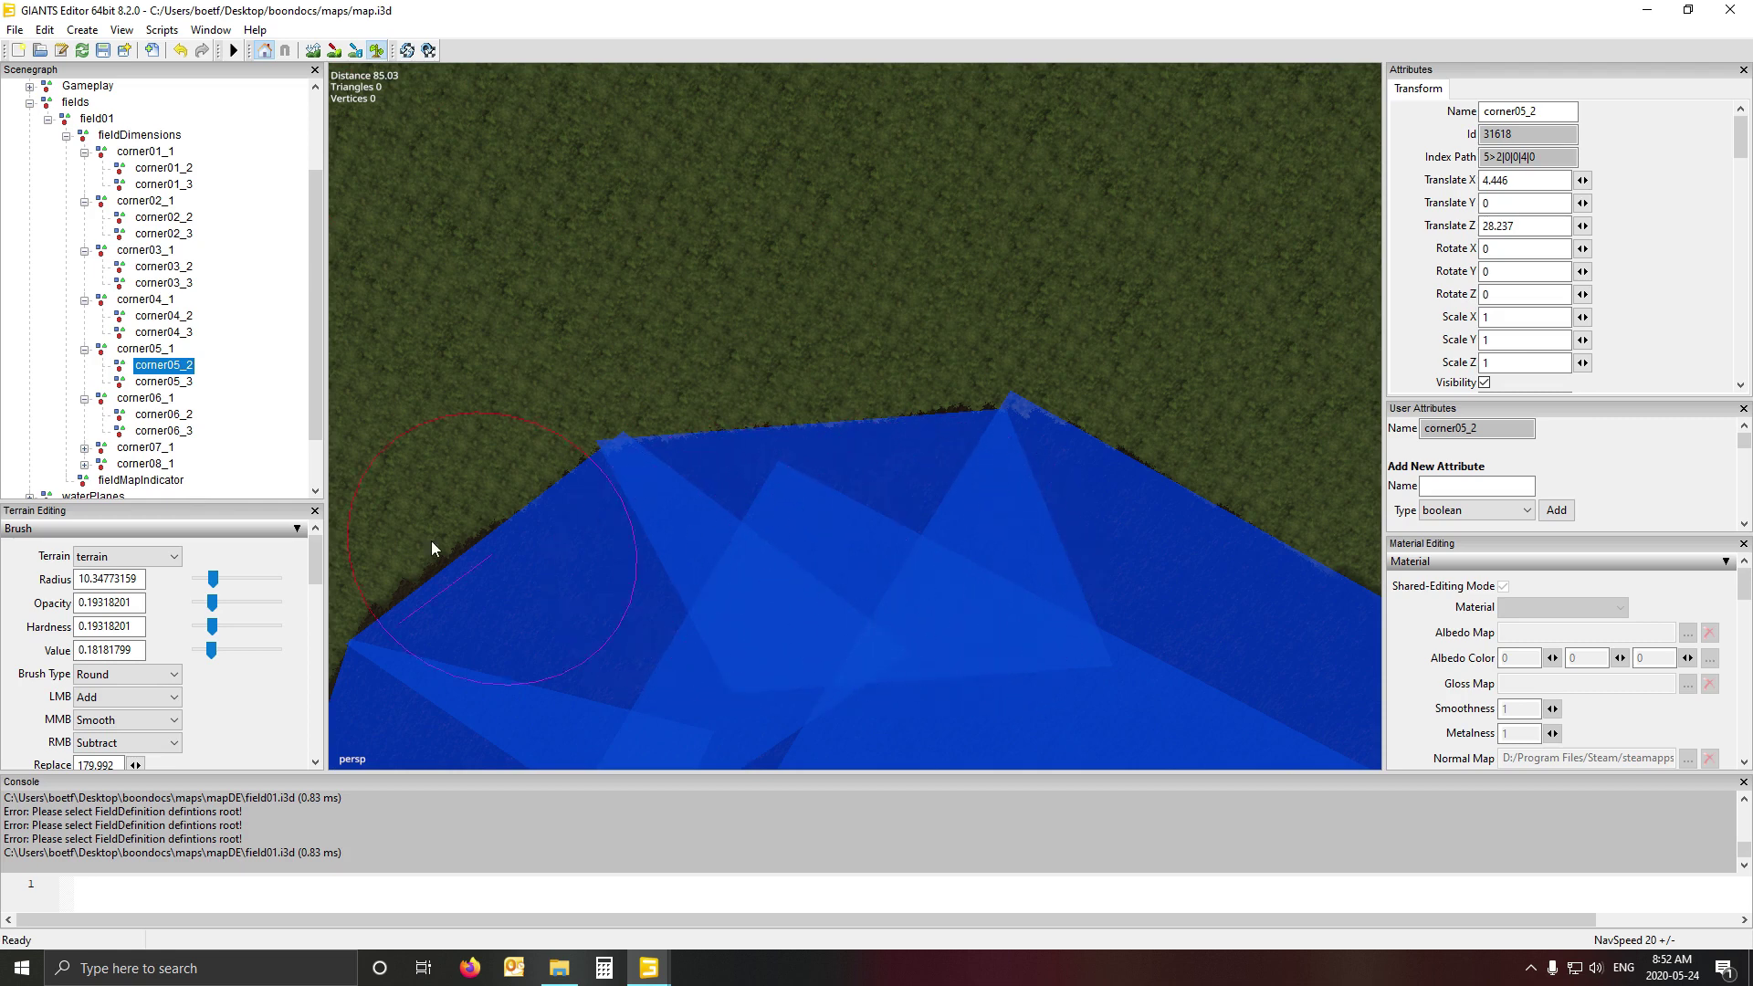
{"action": "scroll", "coordinate": [409, 418], "scroll_direction": "down", "scroll_amount": 9}
{"action": "left_click_drag", "start_coordinate": [429, 460], "coordinate": [400, 477]}
{"action": "key", "text": "ctrl+z"}
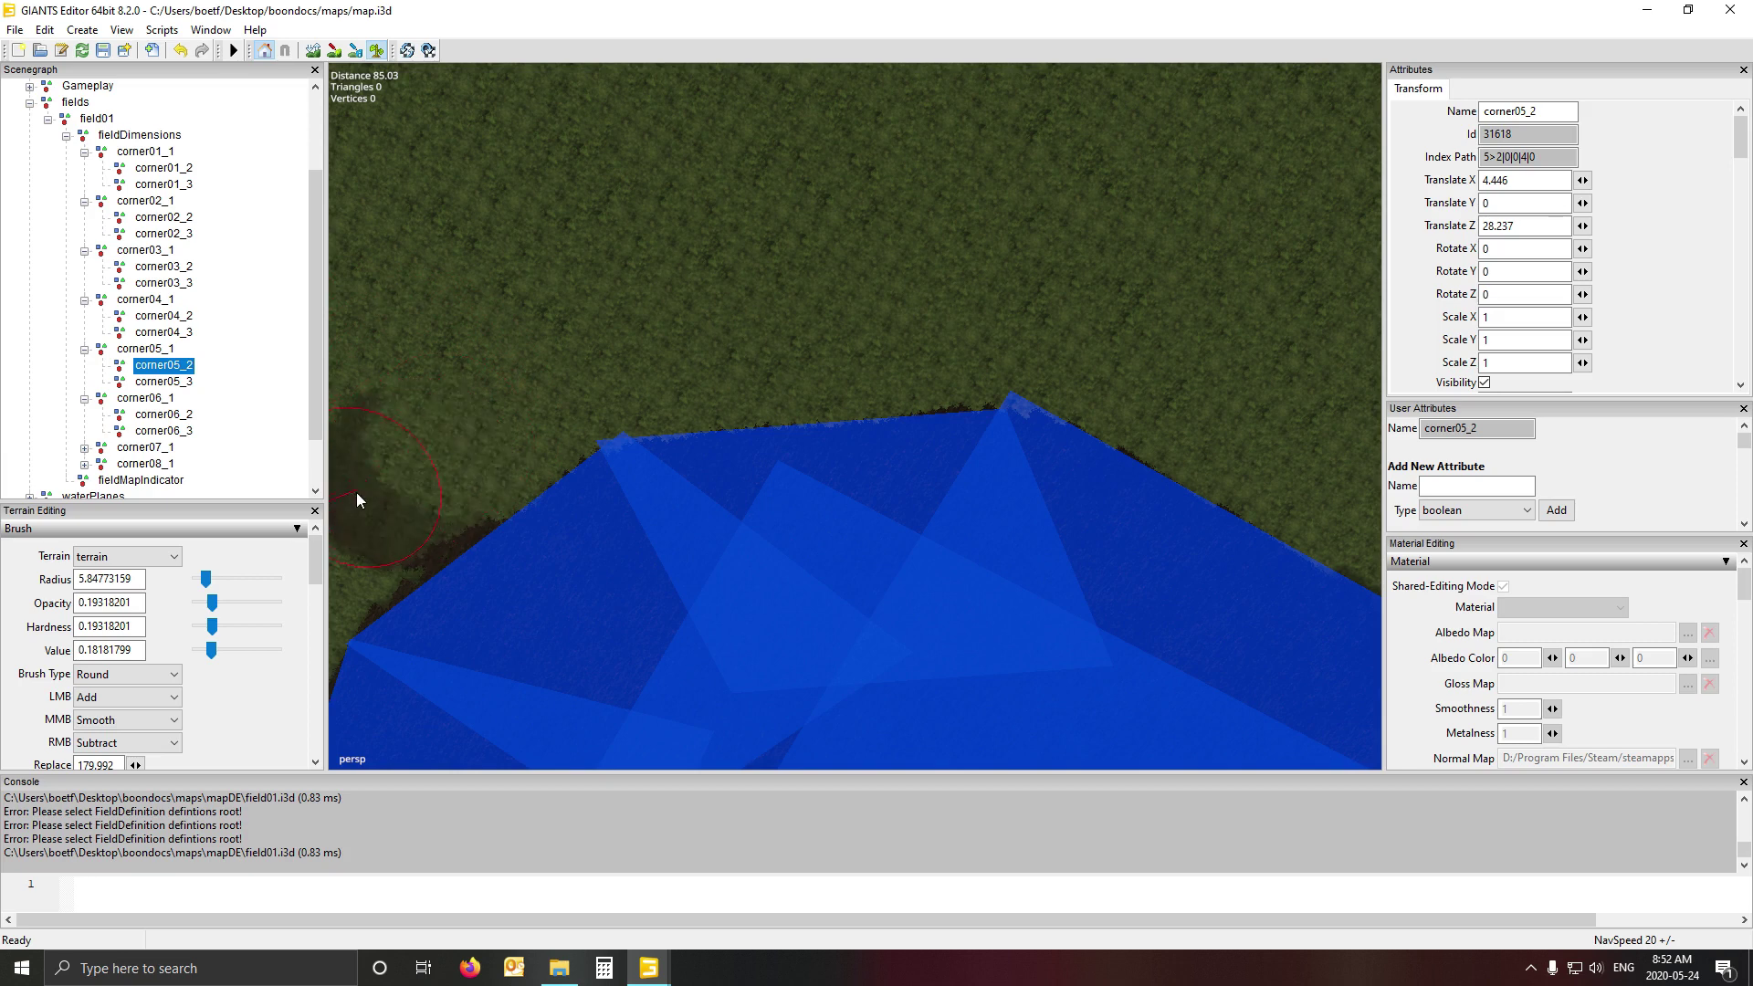
{"action": "key", "text": "ctrl+z"}
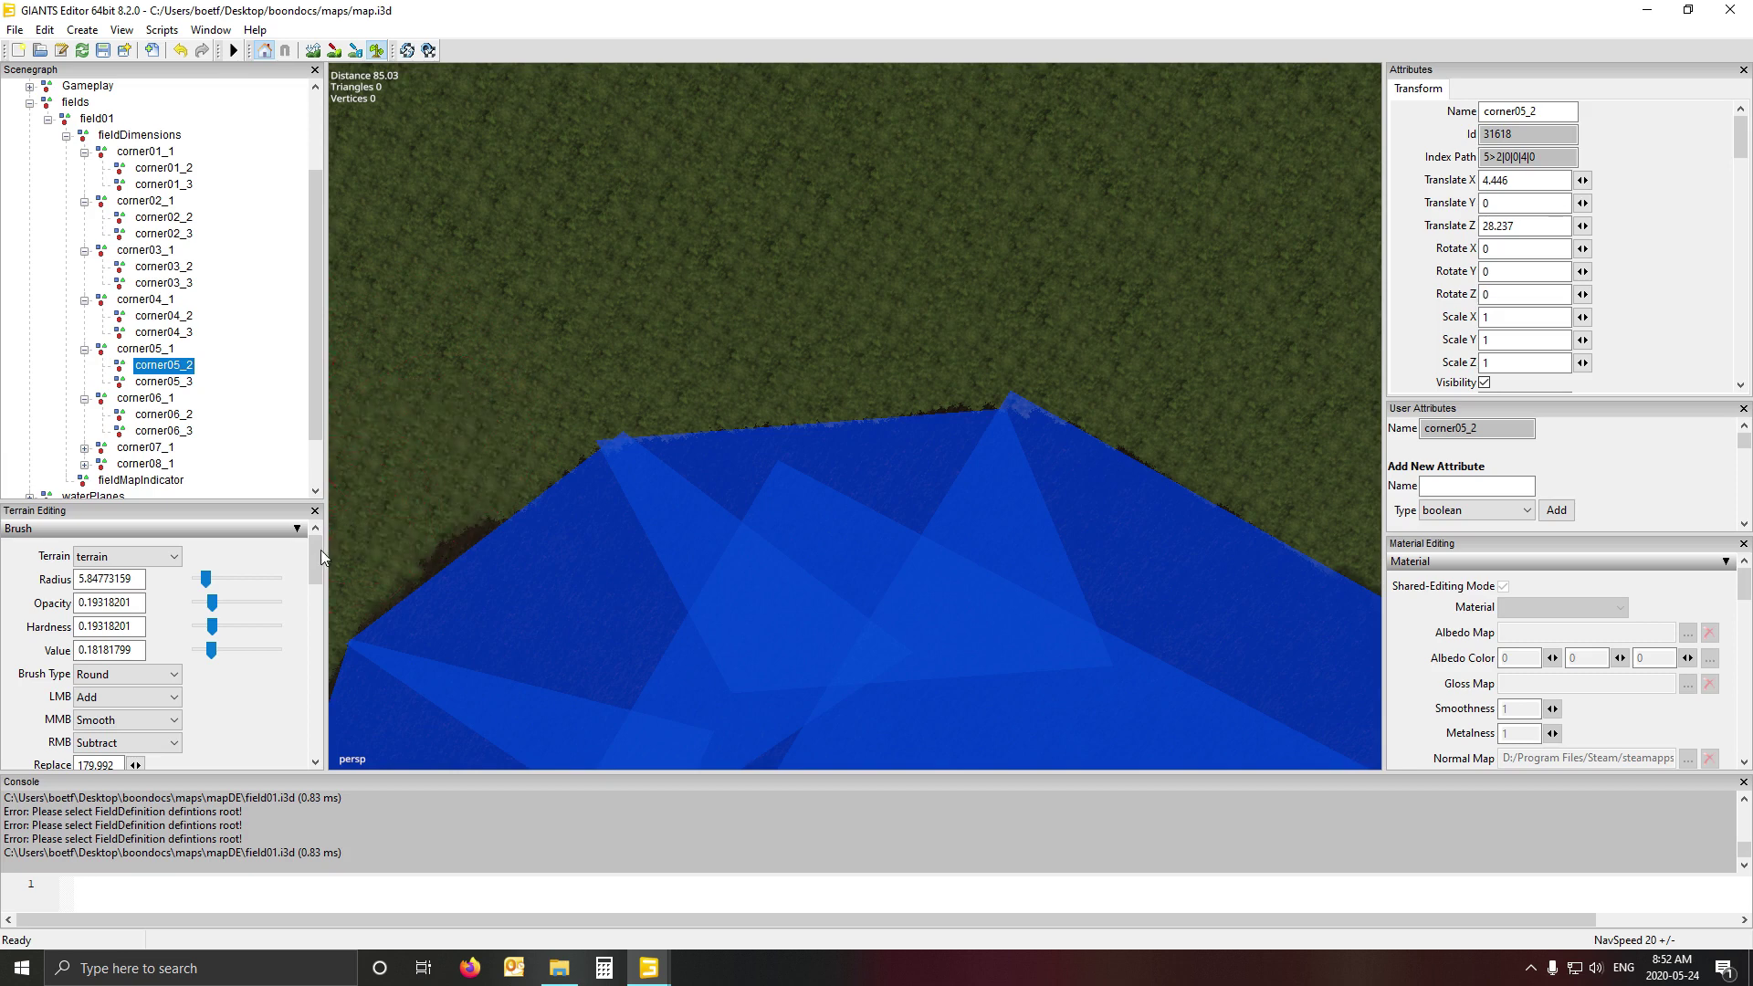
{"action": "left_click_drag", "start_coordinate": [352, 541], "coordinate": [634, 354]}
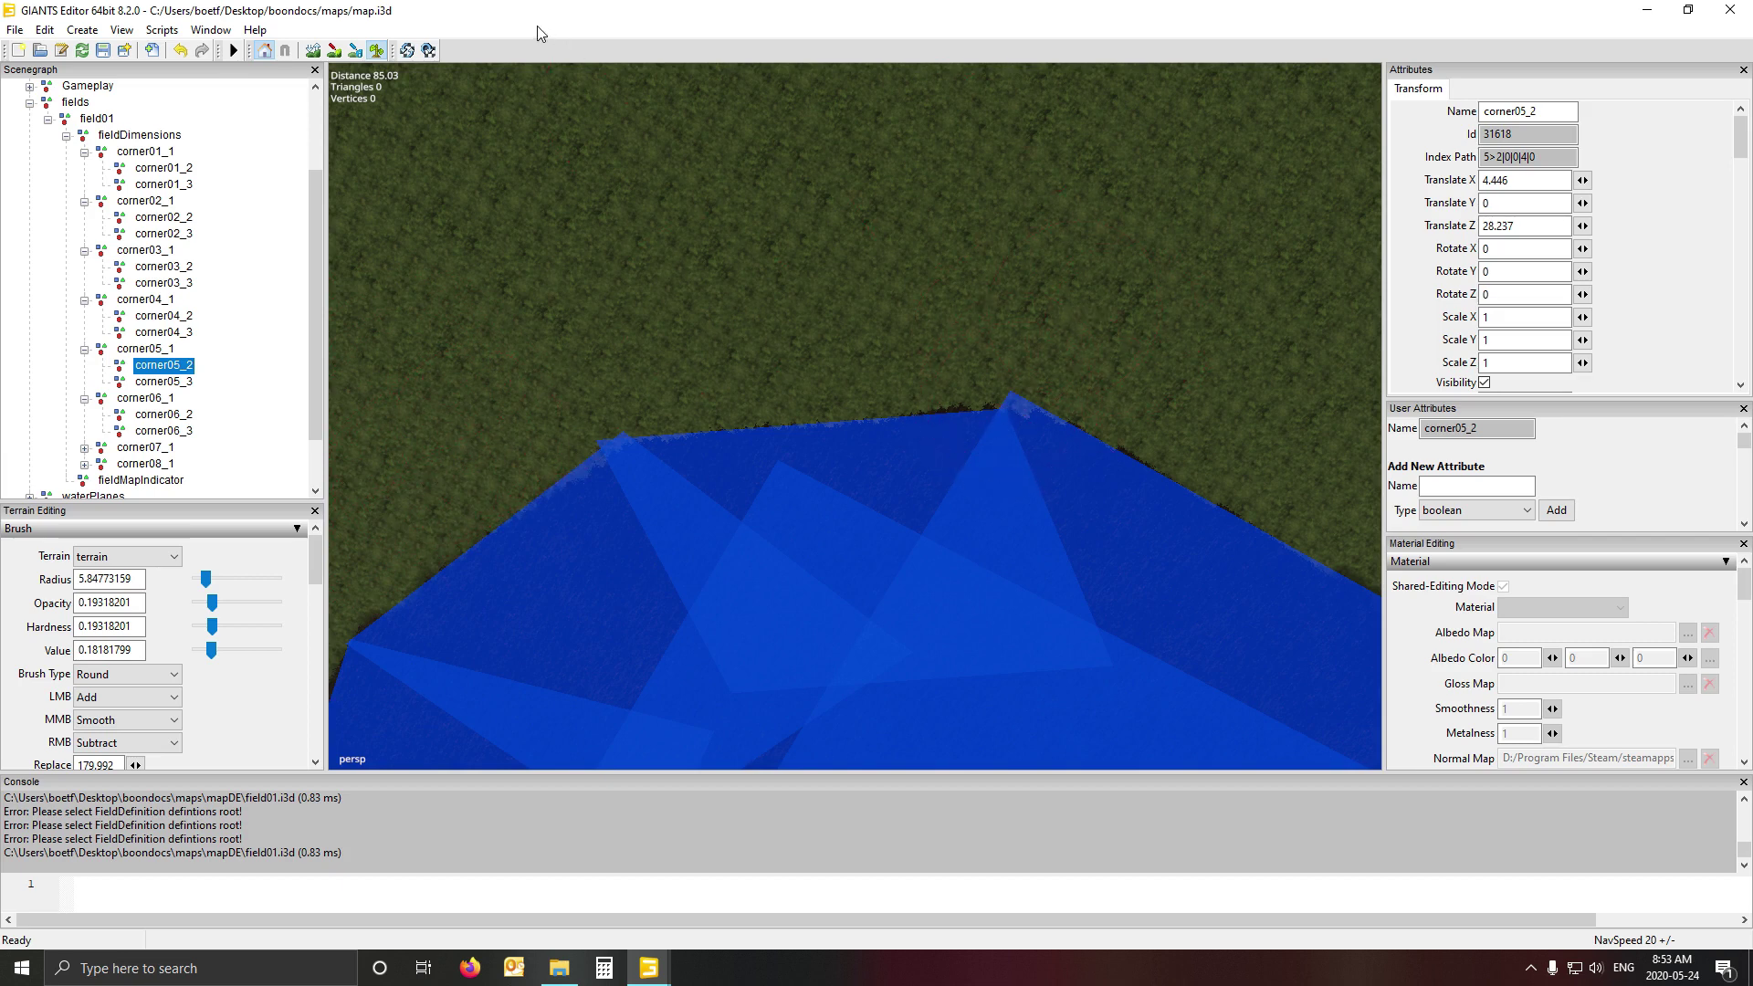
{"action": "left_click", "coordinate": [379, 52]}
- Collapse the whole scene tree, expand the Map group, and select its fields group
{"action": "left_click_drag", "start_coordinate": [654, 328], "coordinate": [644, 528], "text": "alt"}
{"action": "scroll", "coordinate": [934, 327], "scroll_direction": "down", "scroll_amount": 5}
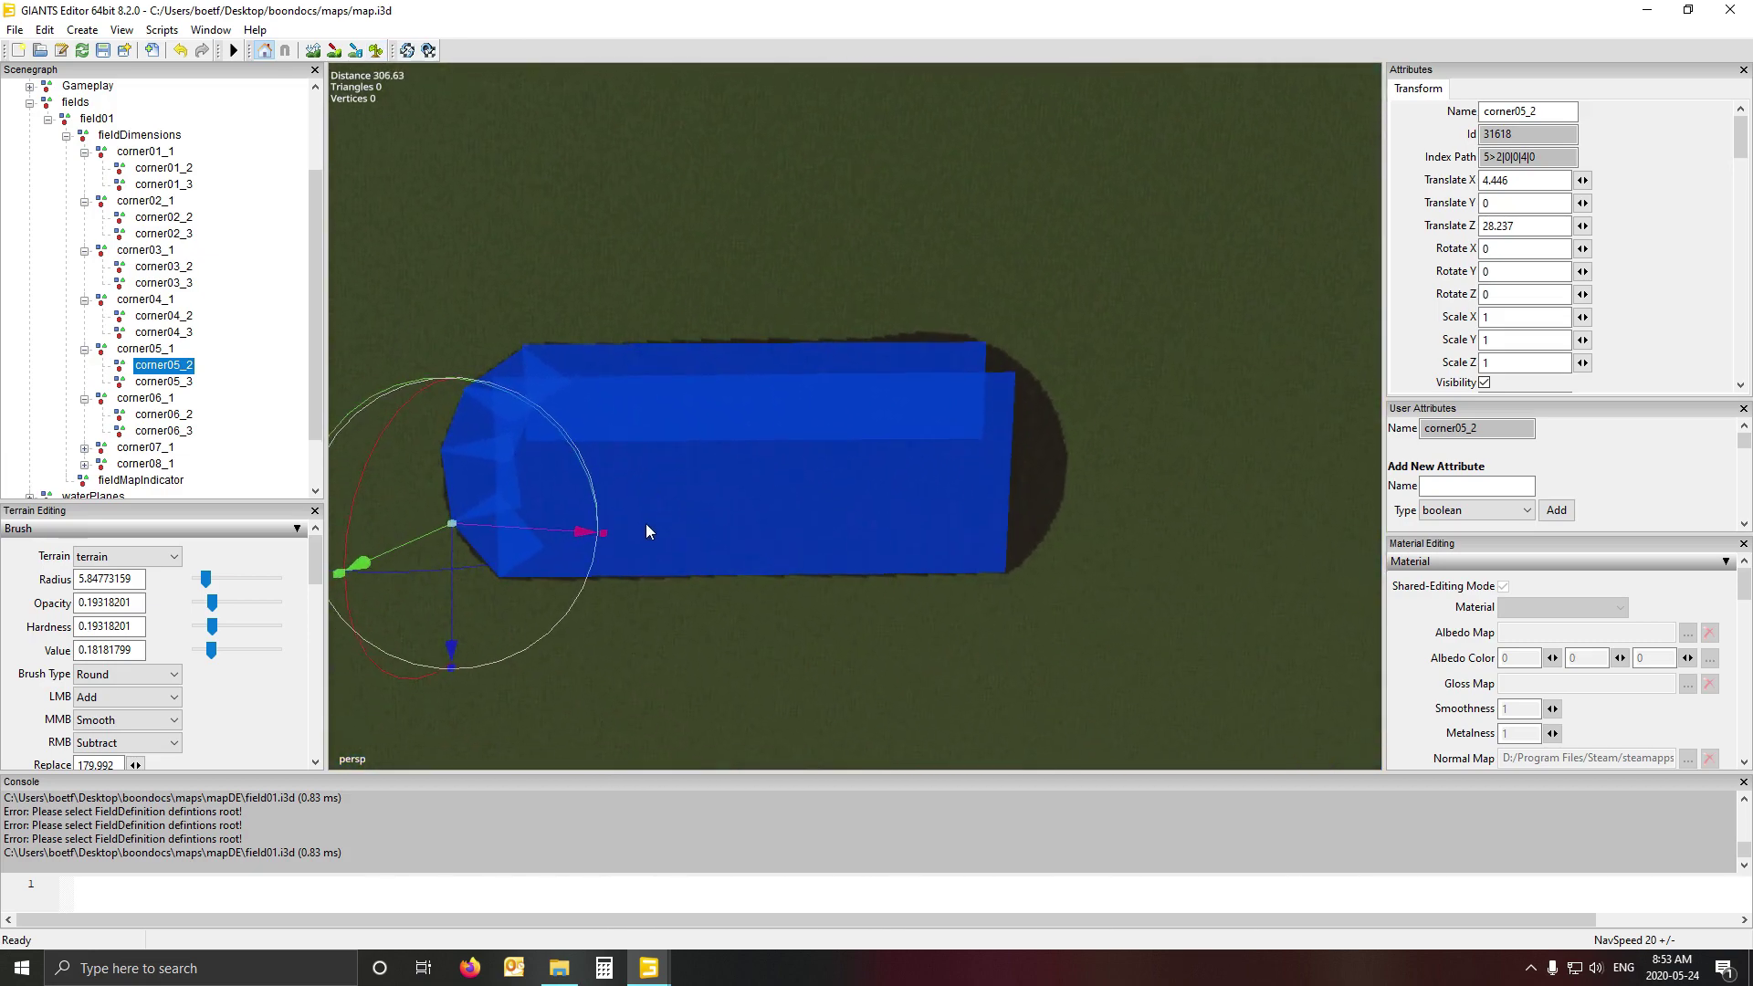
{"action": "right_click", "coordinate": [245, 134]}
{"action": "left_click", "coordinate": [274, 165]}
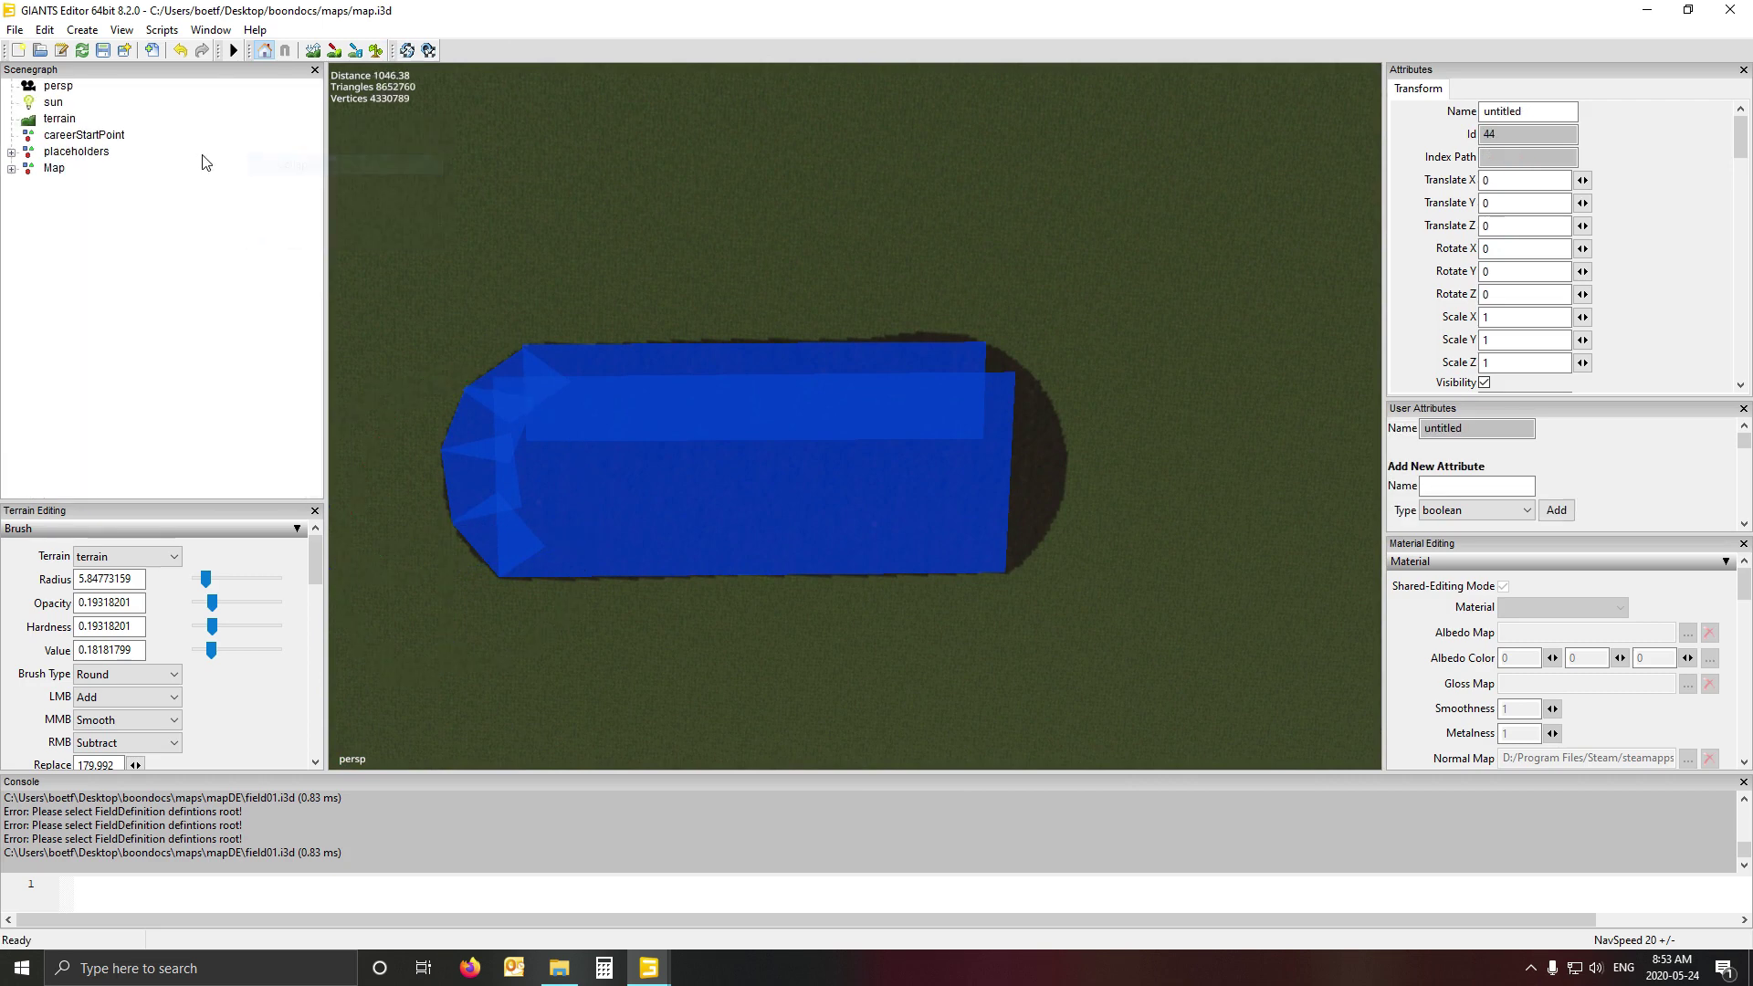
{"action": "left_click", "coordinate": [11, 169]}
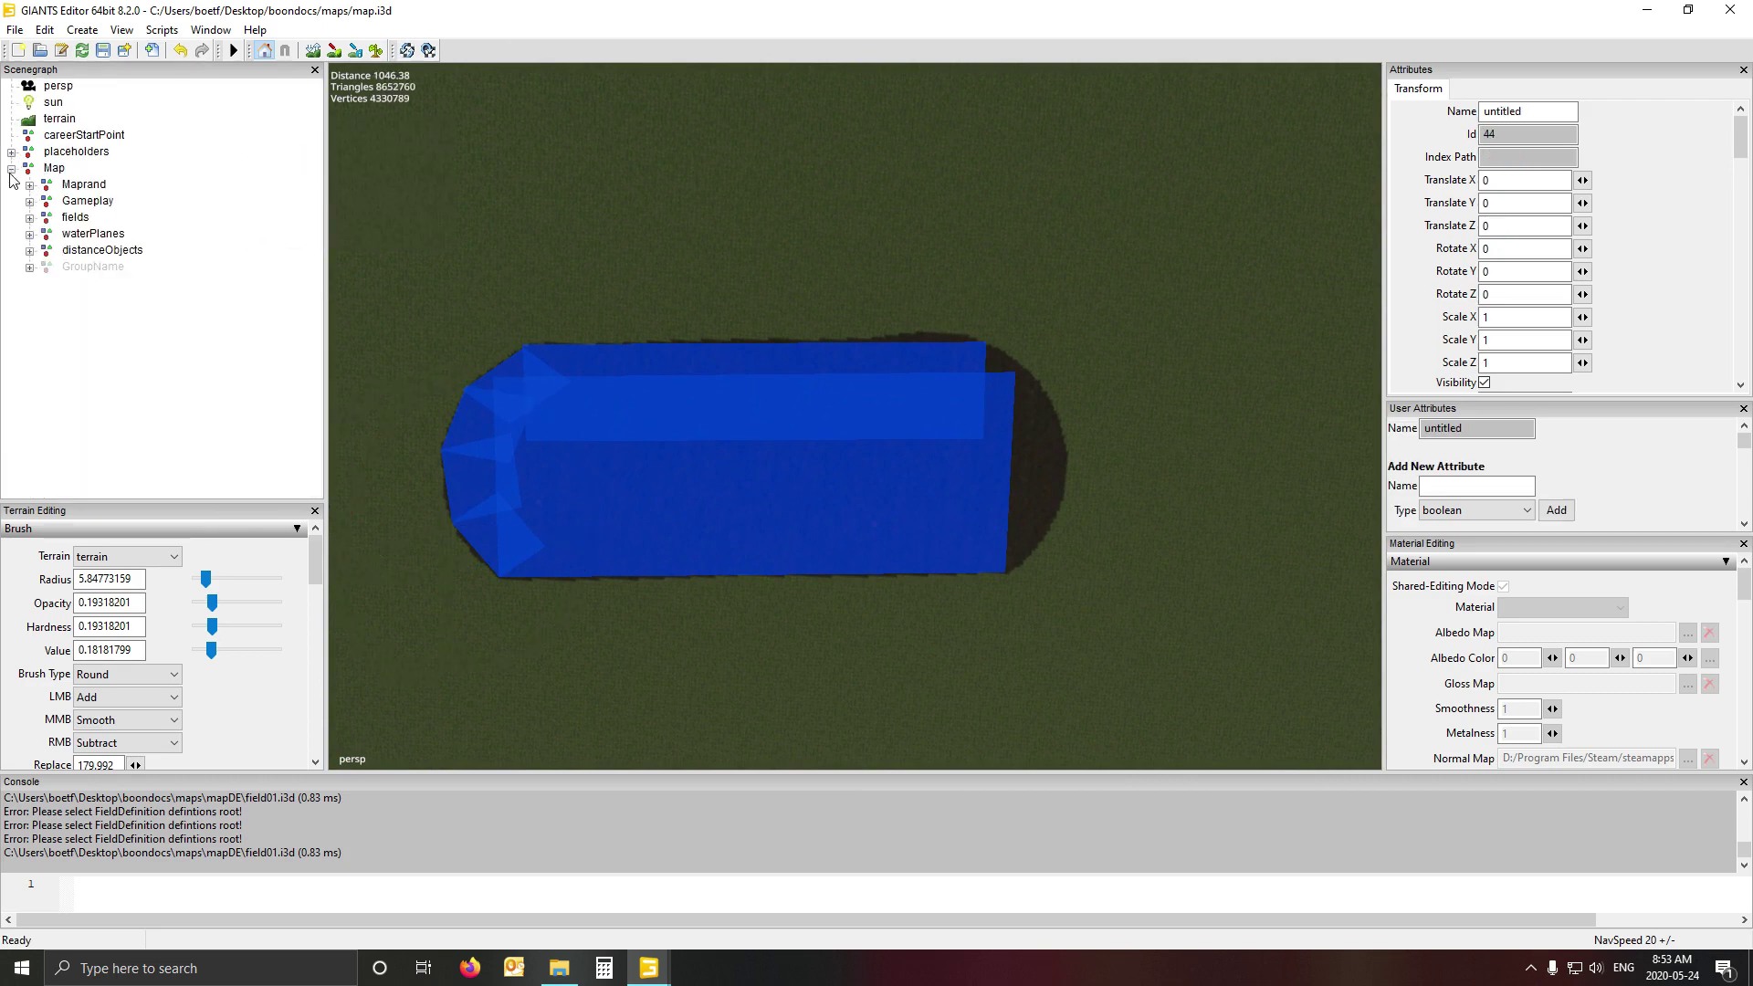
{"action": "left_click", "coordinate": [73, 218]}
- Turn off the blue field overlay by running the Toggle Render Field Areas script, and clear the selection
{"action": "left_click", "coordinate": [161, 30]}
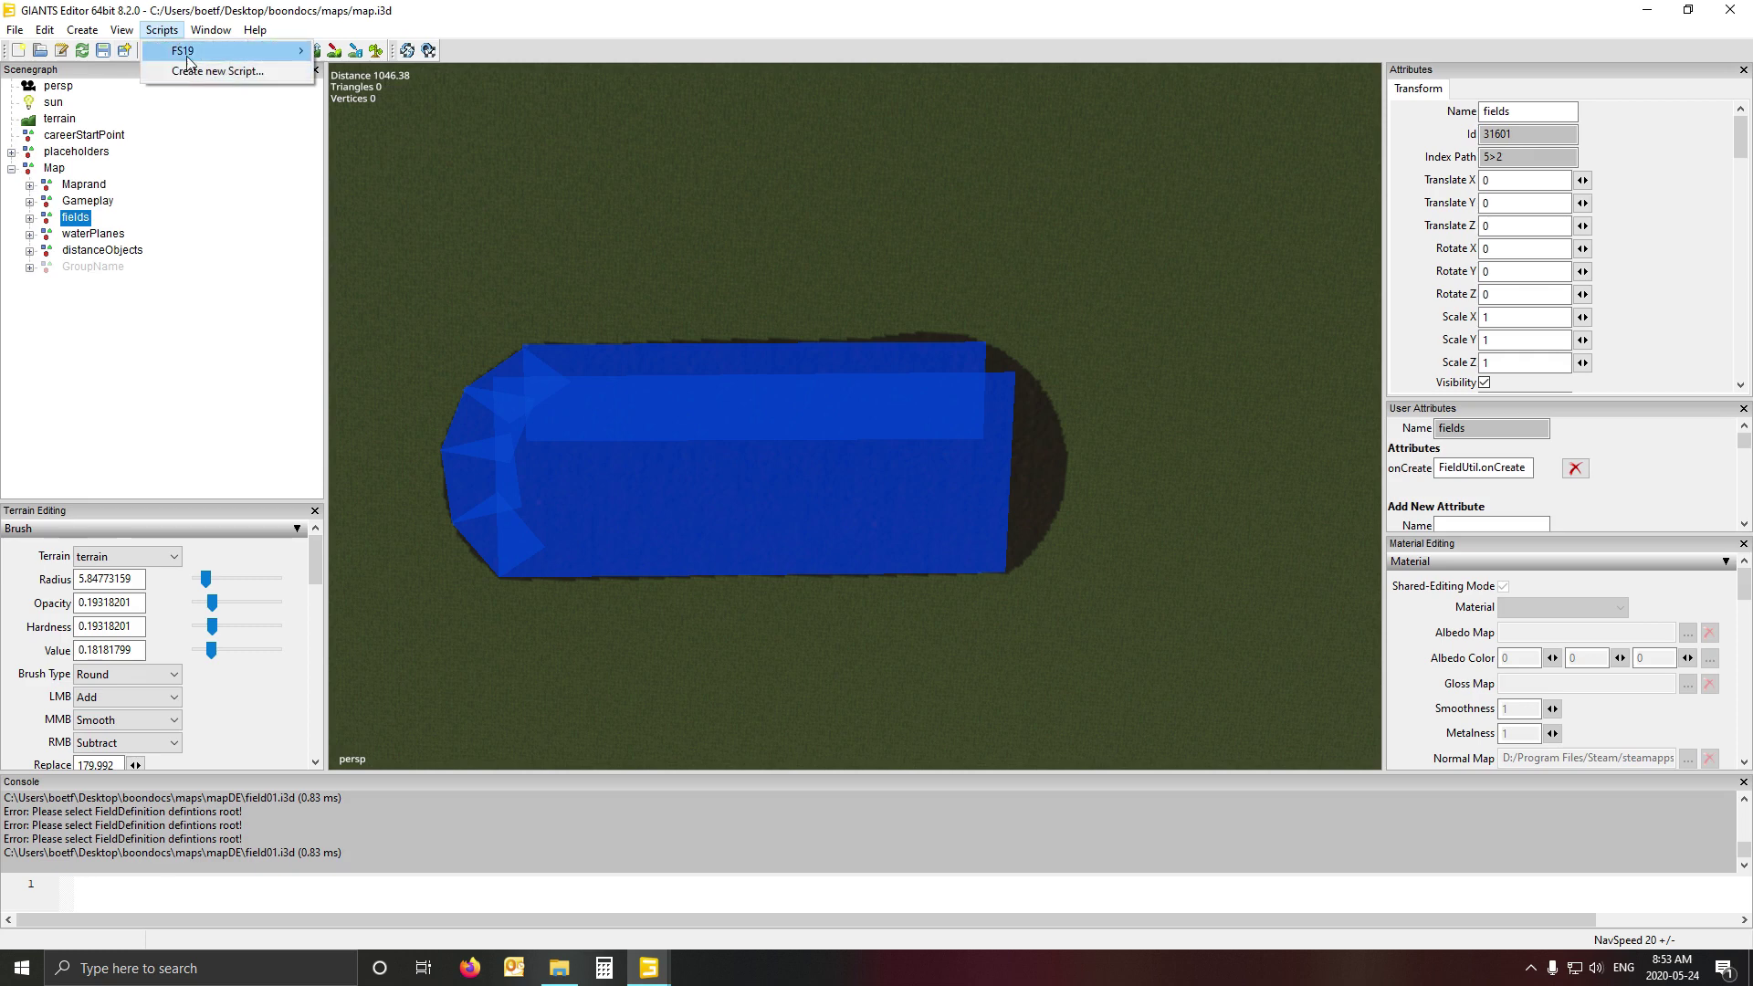
{"action": "mouse_move", "coordinate": [192, 56]}
{"action": "mouse_move", "coordinate": [379, 52]}
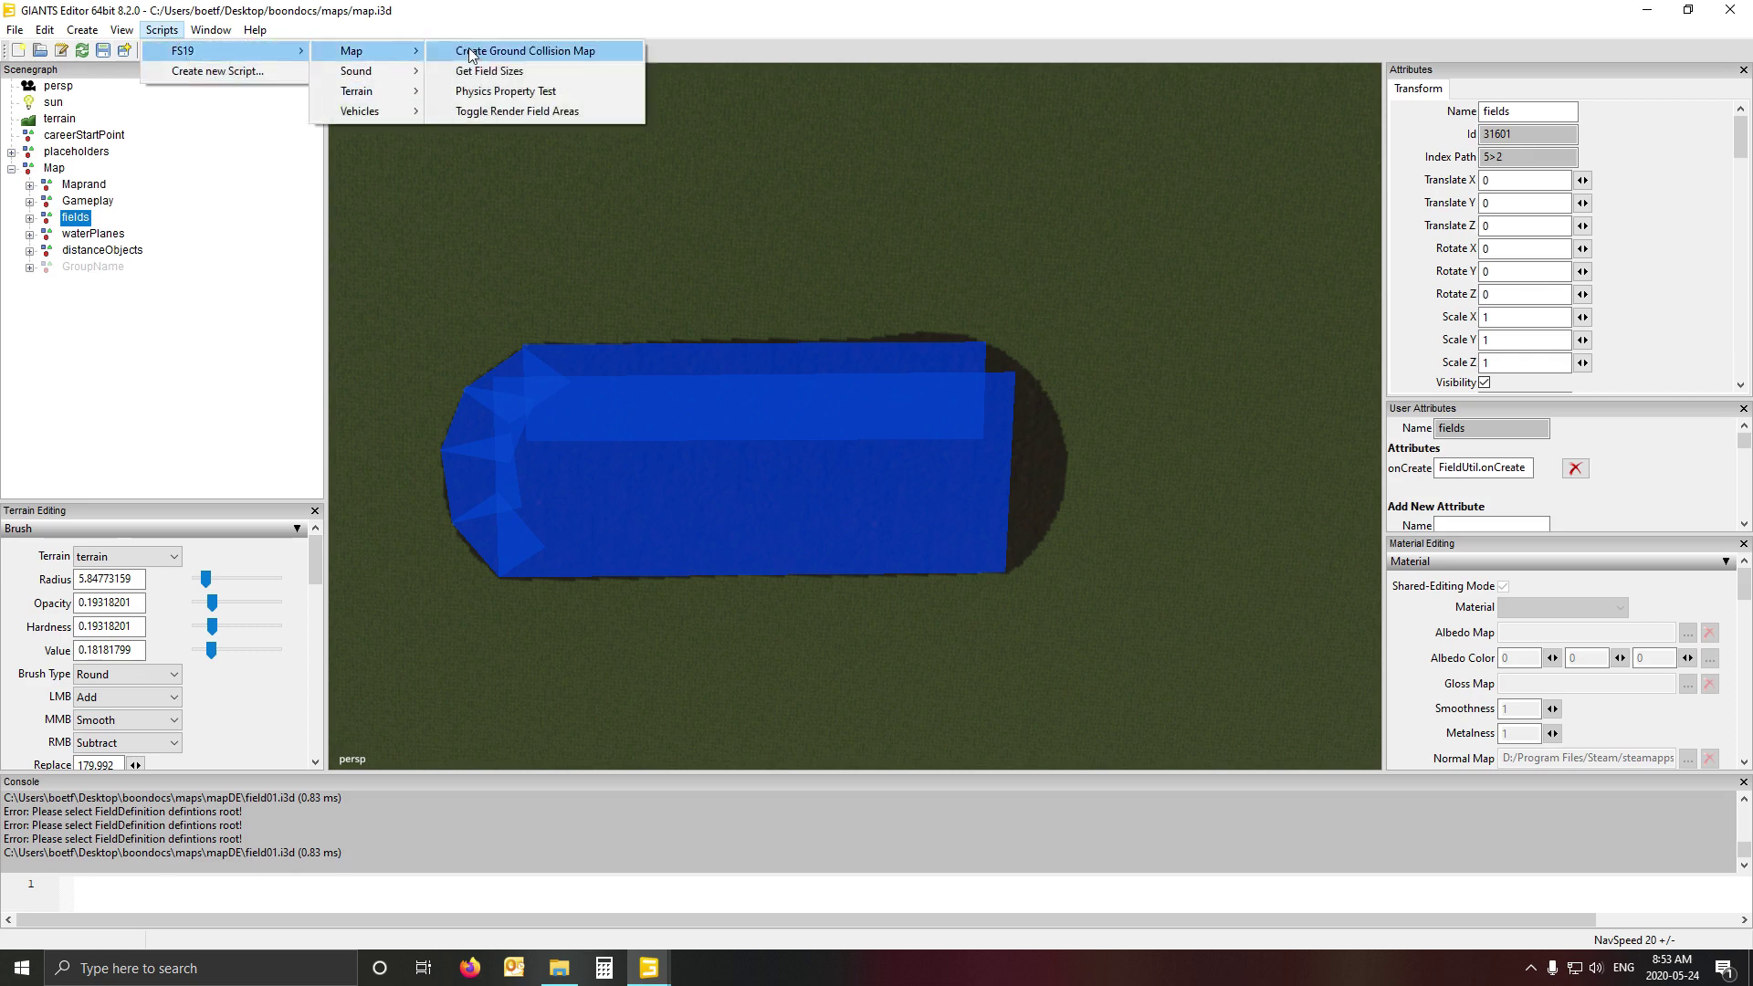
{"action": "left_click", "coordinate": [494, 110]}
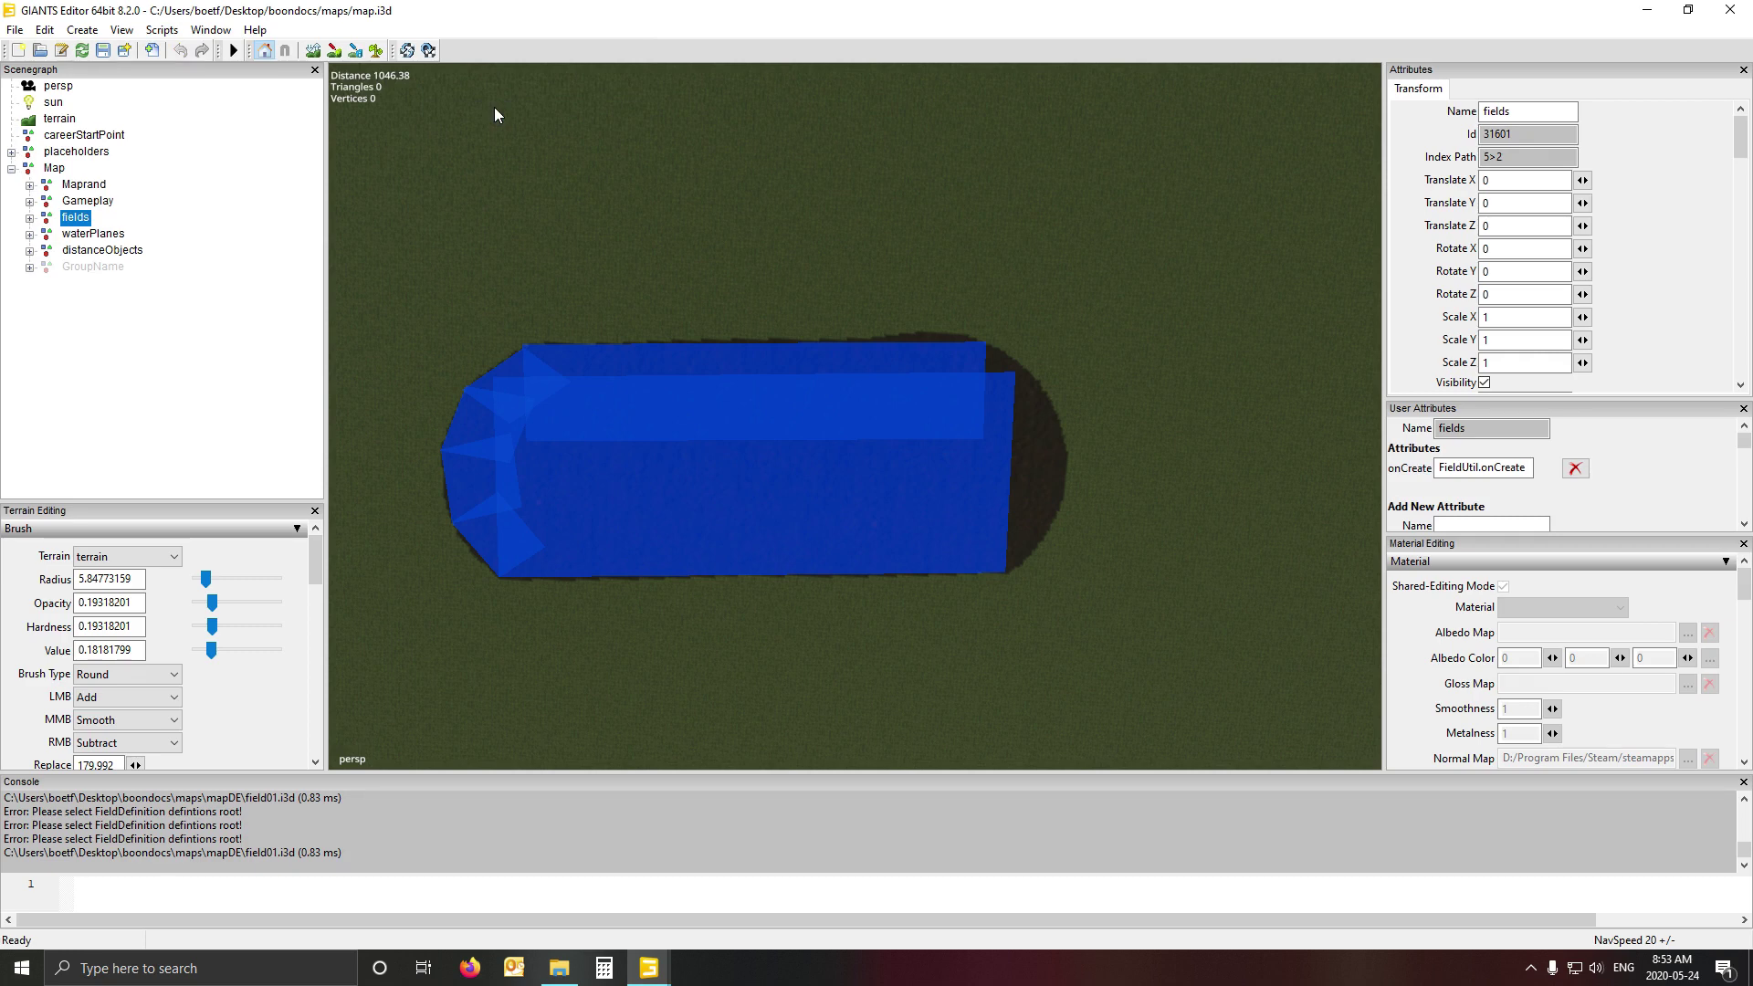
{"action": "left_click", "coordinate": [225, 221]}
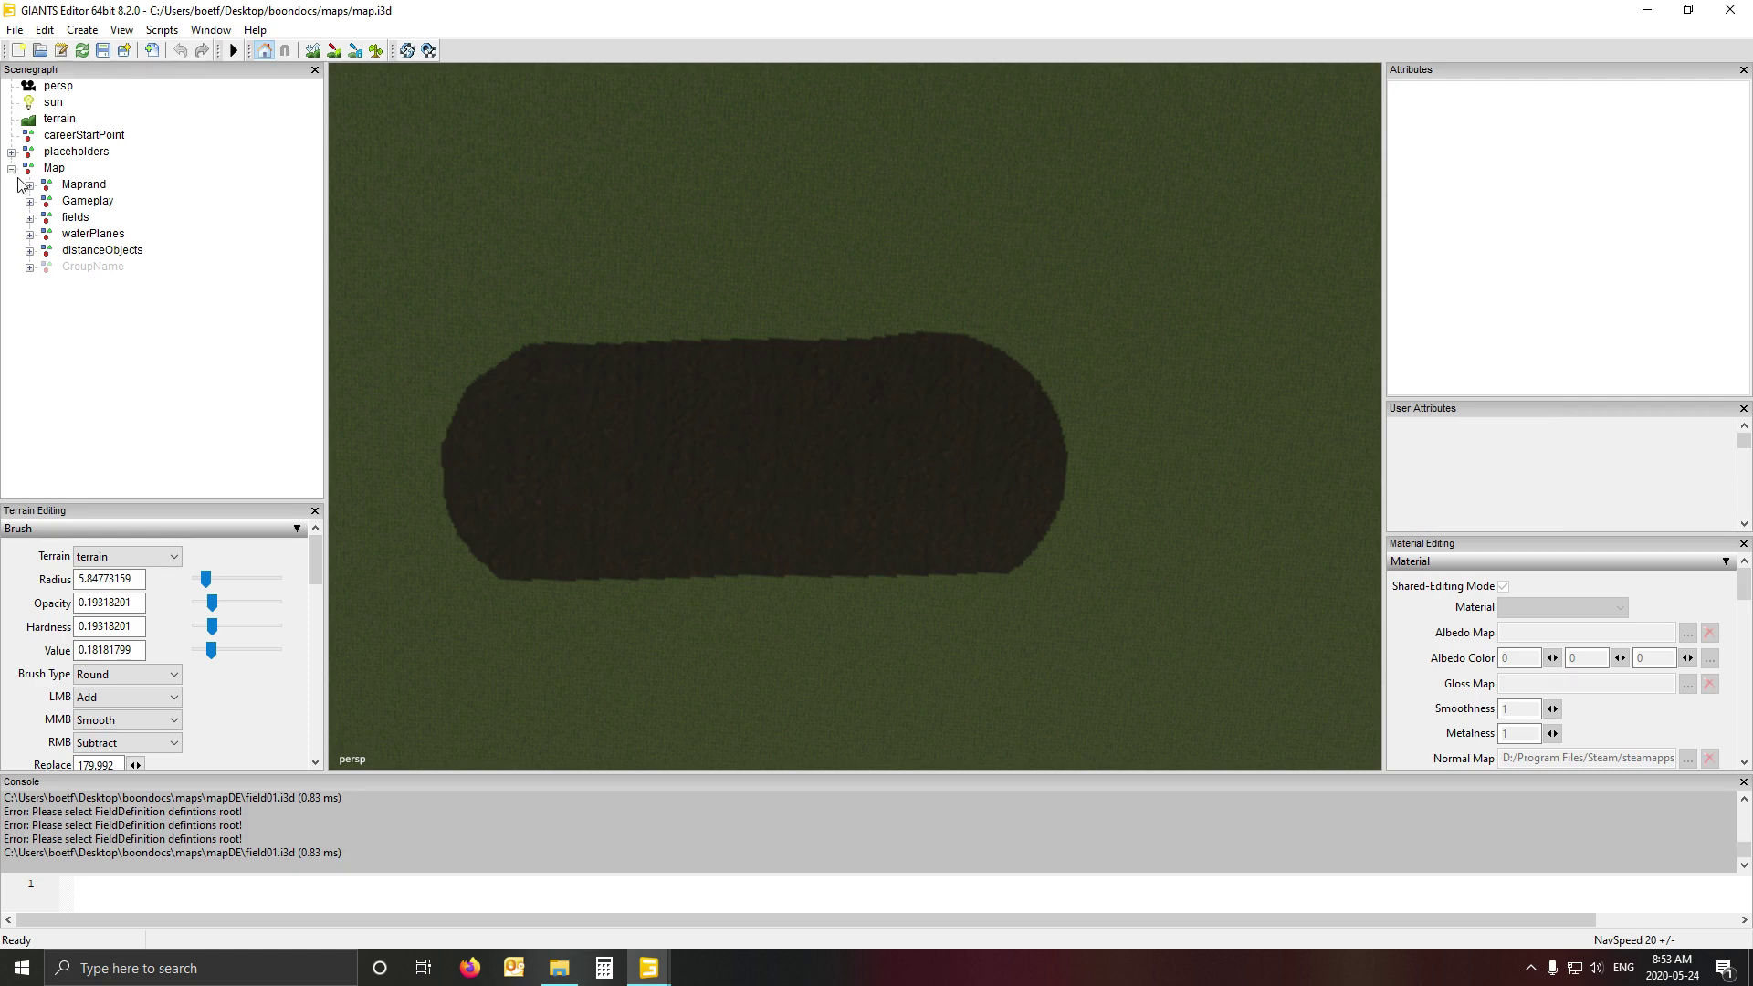
- Turn the field overlay back on by running Toggle Render Field Areas with the fields group selected, and select field01
{"action": "left_click", "coordinate": [29, 217]}
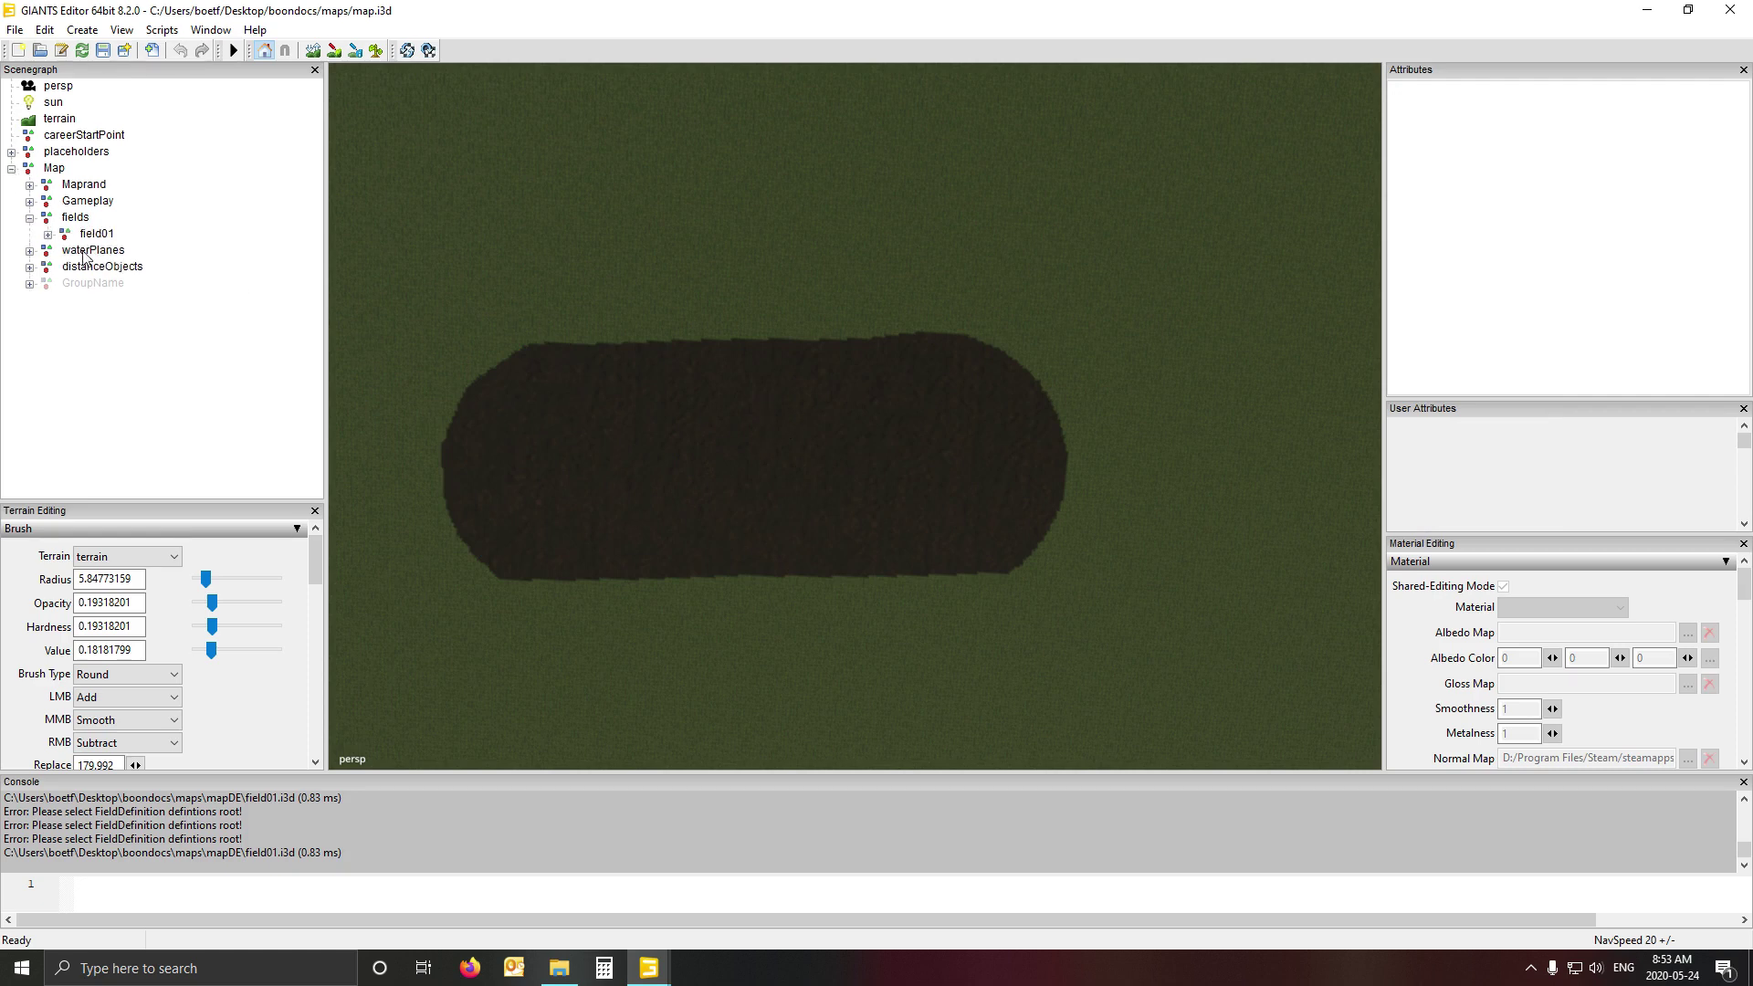
{"action": "left_click", "coordinate": [162, 30]}
{"action": "mouse_move", "coordinate": [181, 51]}
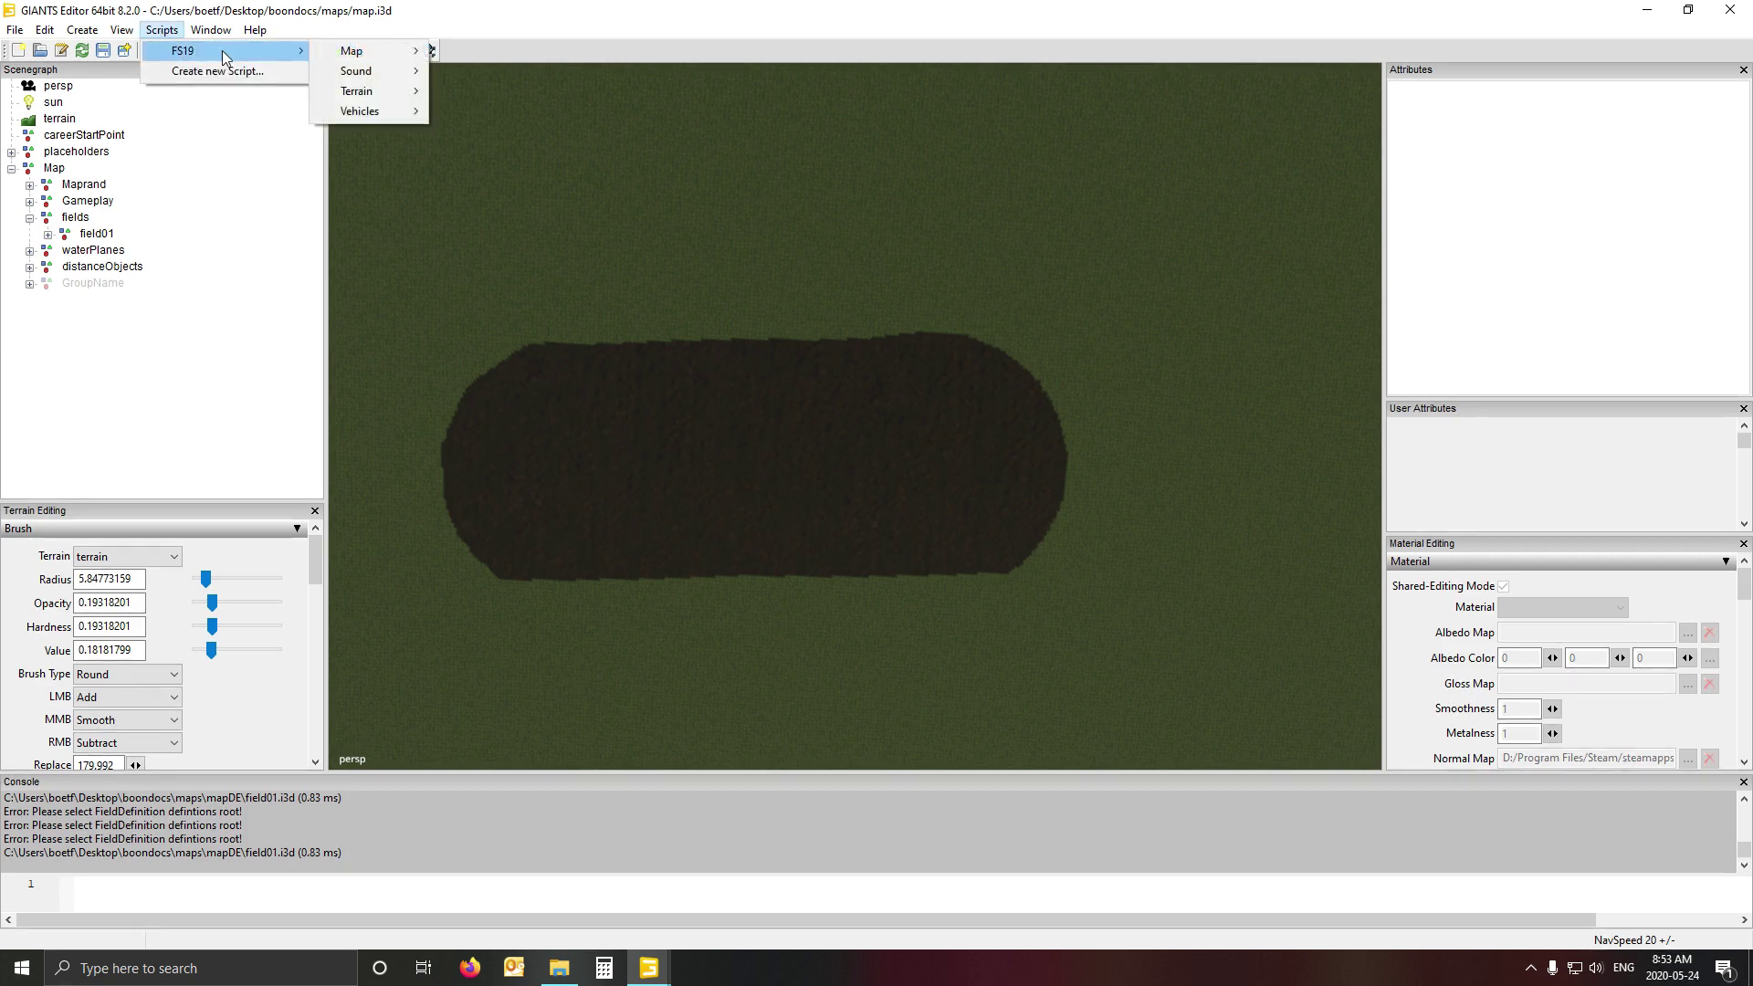
{"action": "left_click", "coordinate": [91, 215]}
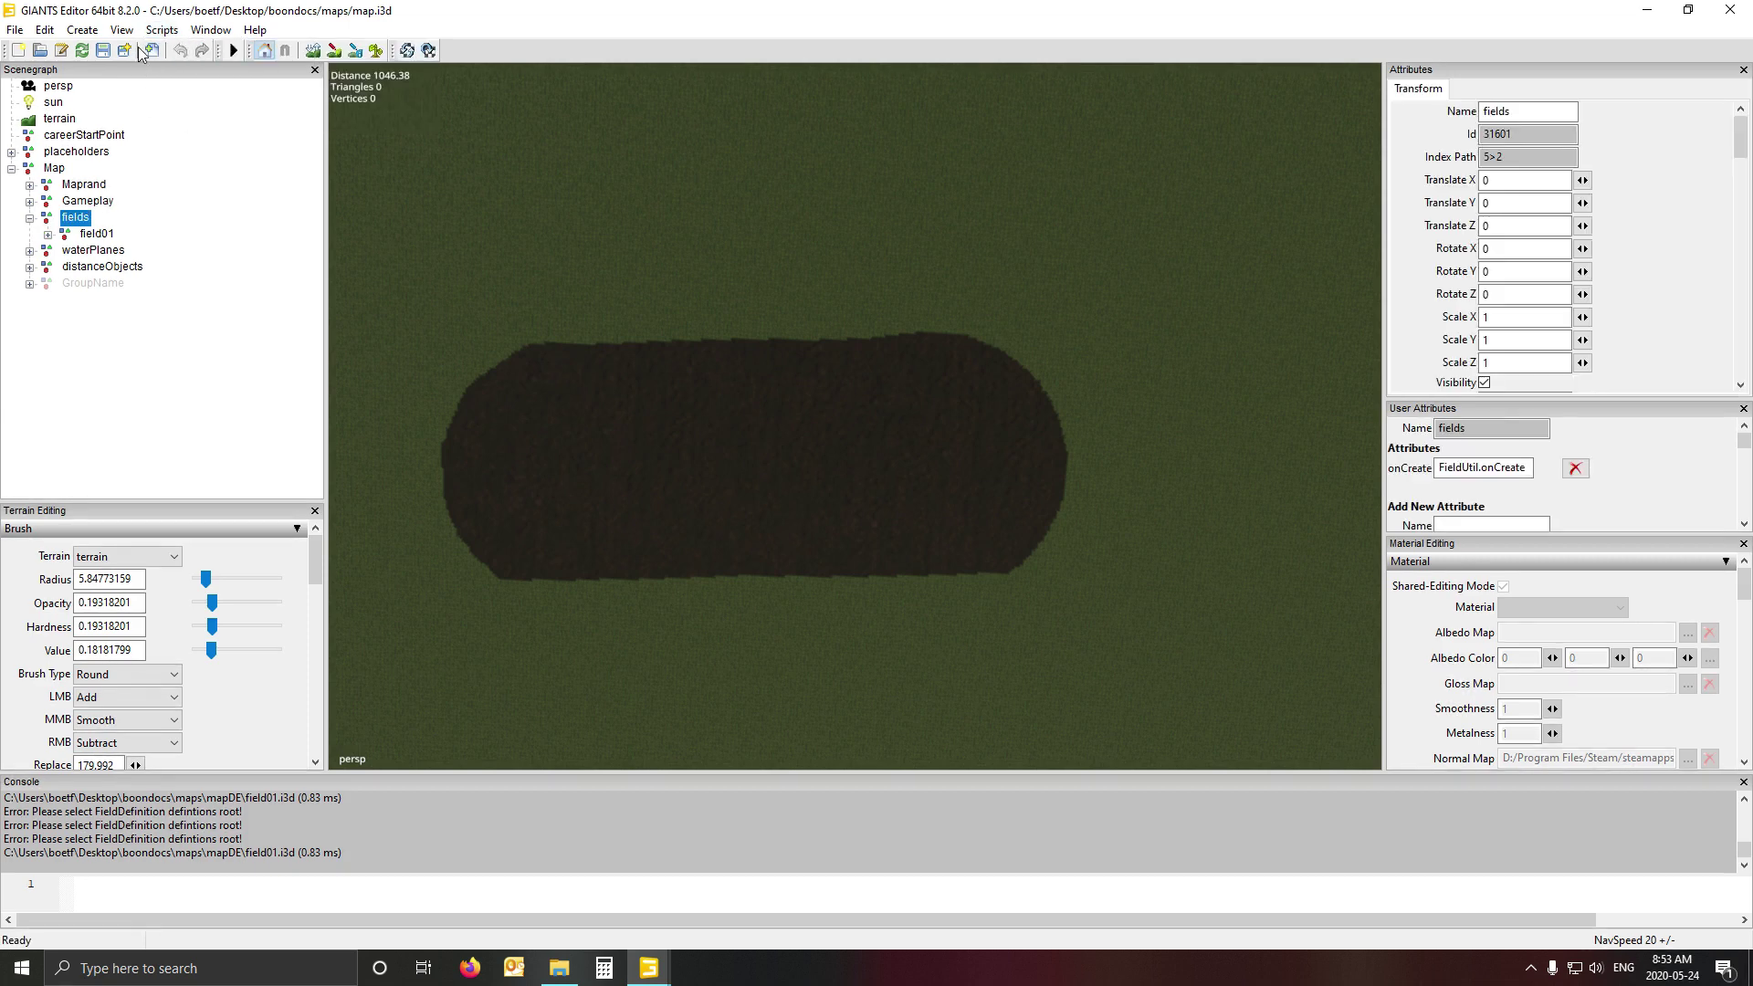
{"action": "left_click", "coordinate": [172, 31]}
{"action": "mouse_move", "coordinate": [183, 51]}
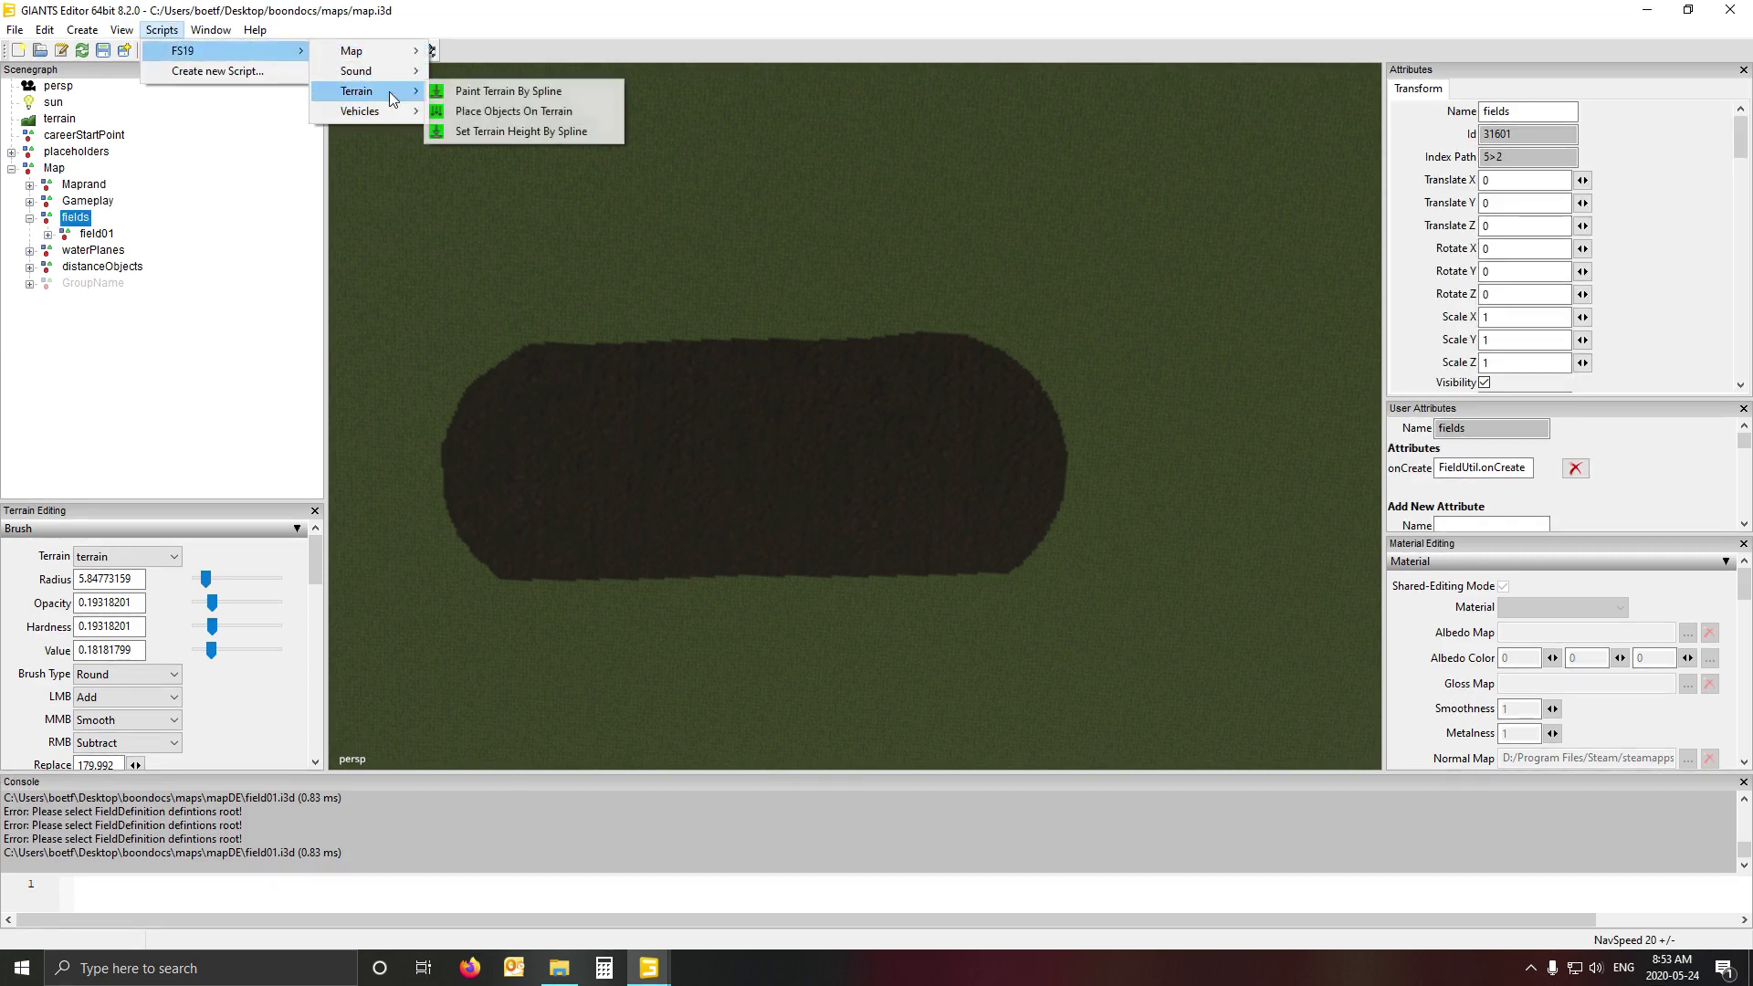
{"action": "mouse_move", "coordinate": [374, 53]}
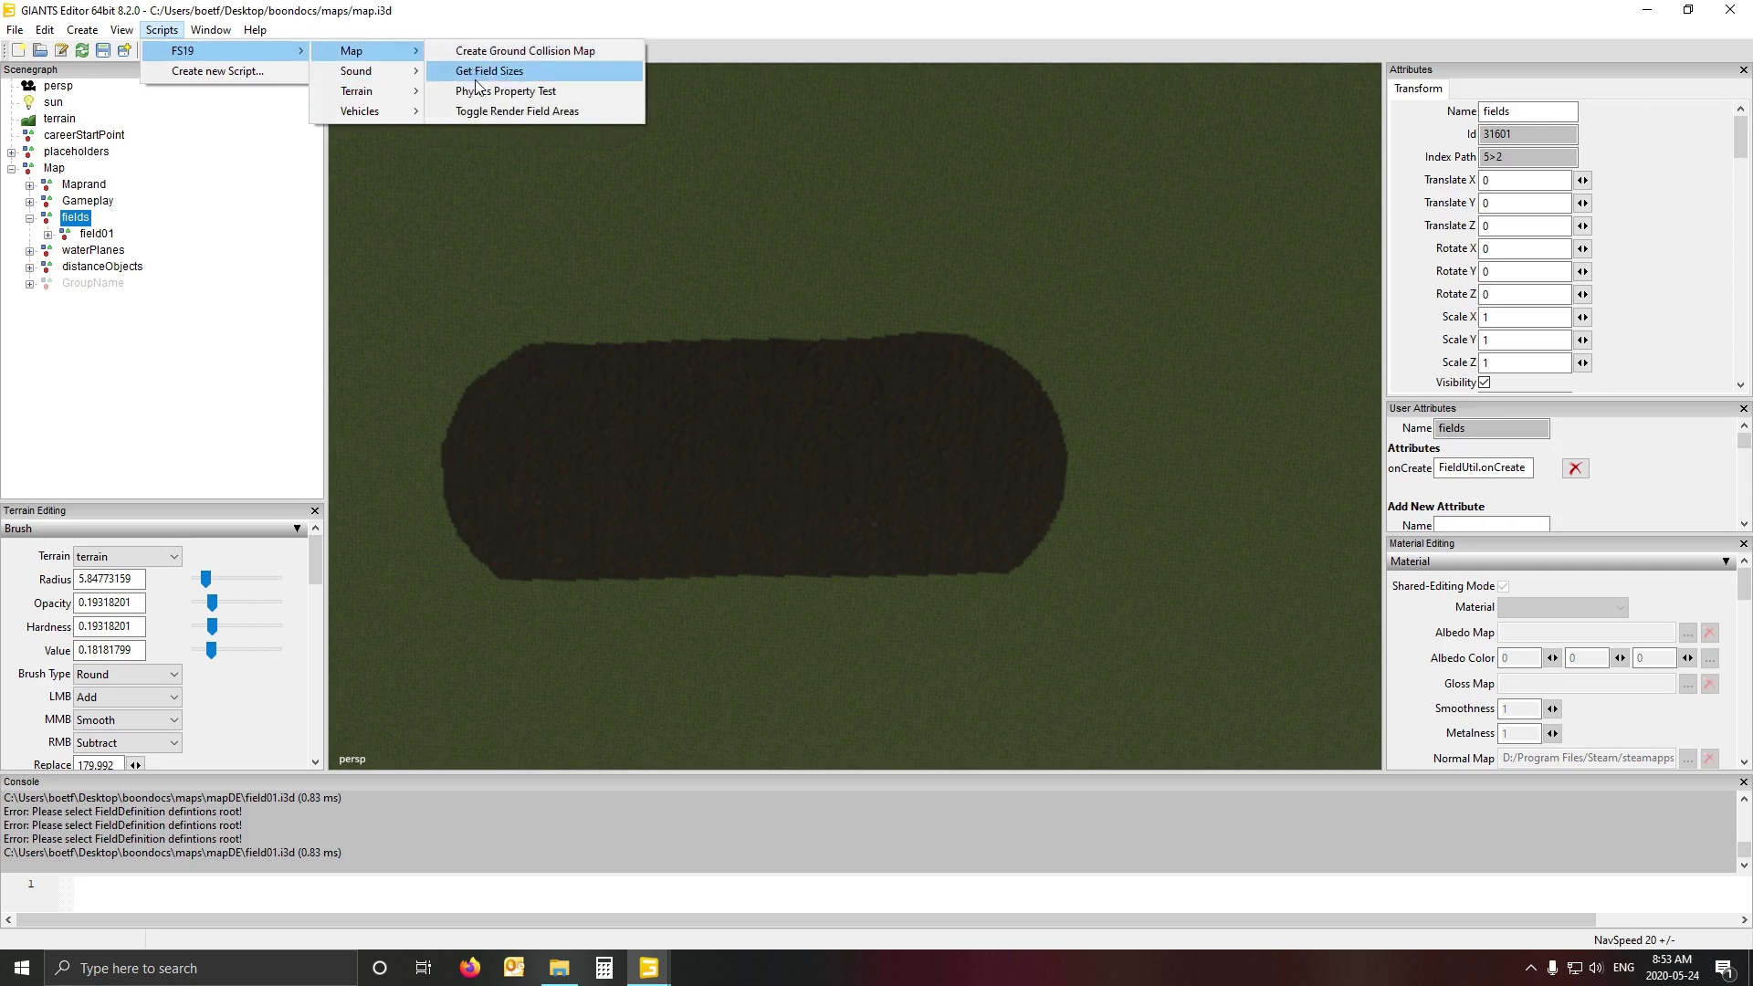
{"action": "left_click", "coordinate": [482, 111]}
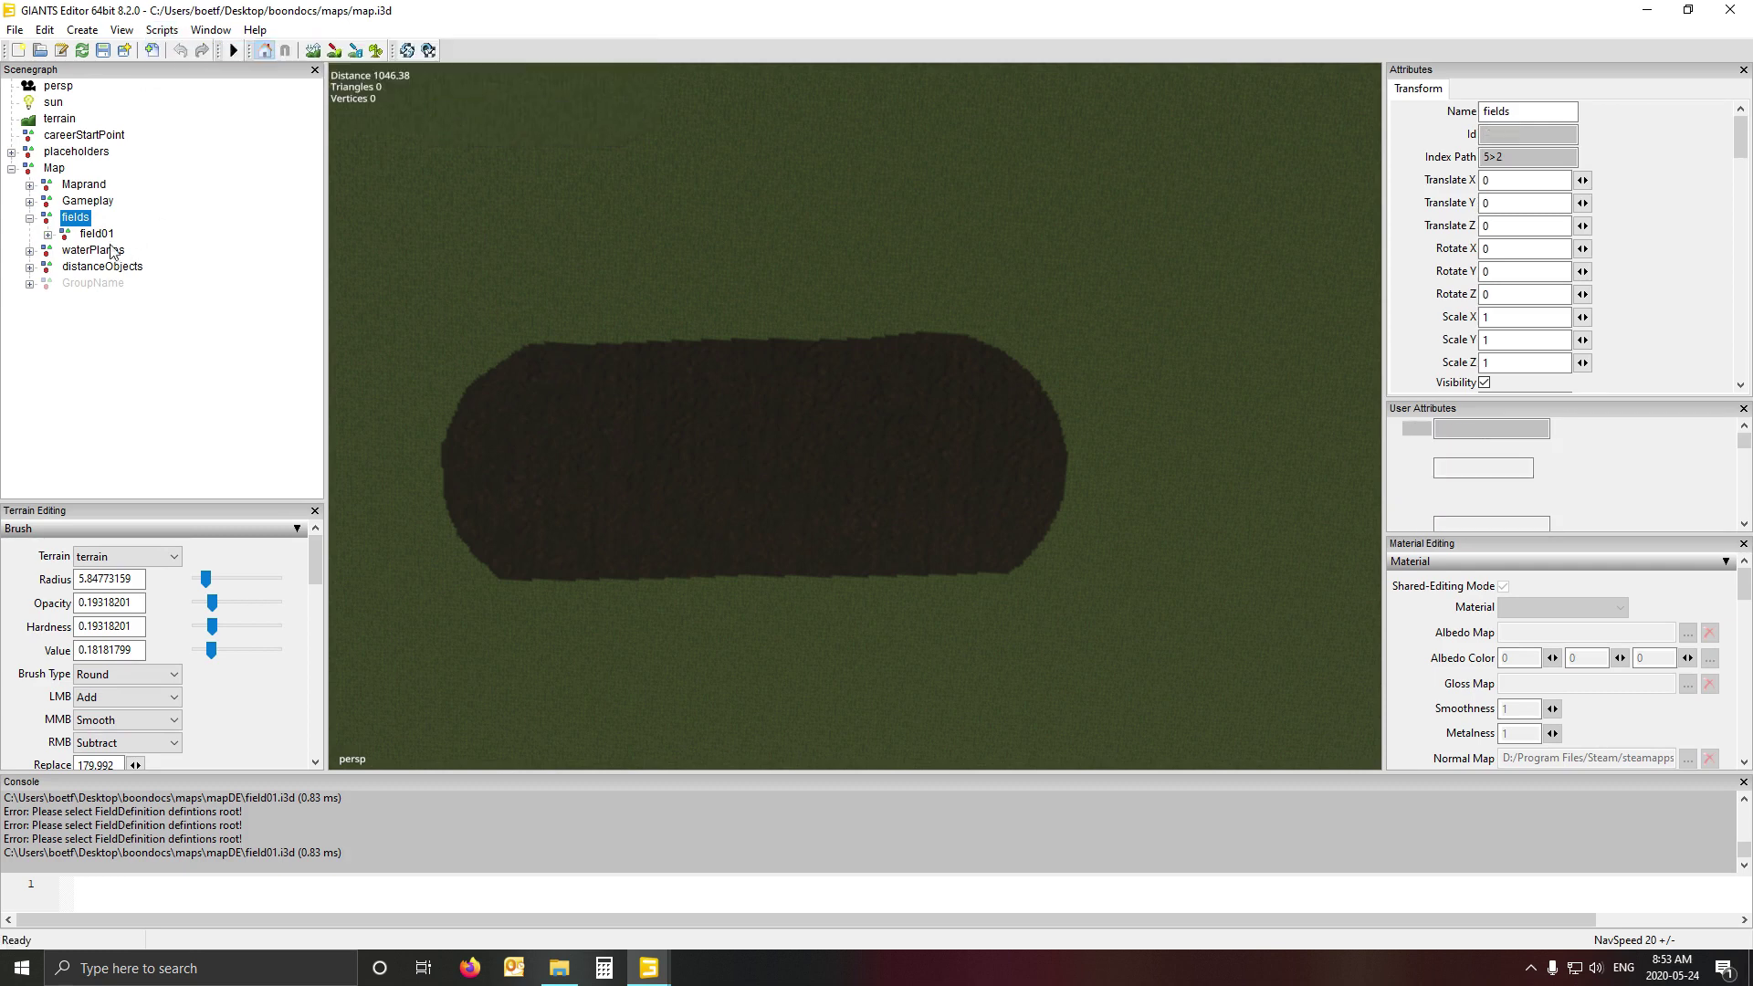
{"action": "left_click", "coordinate": [30, 219]}
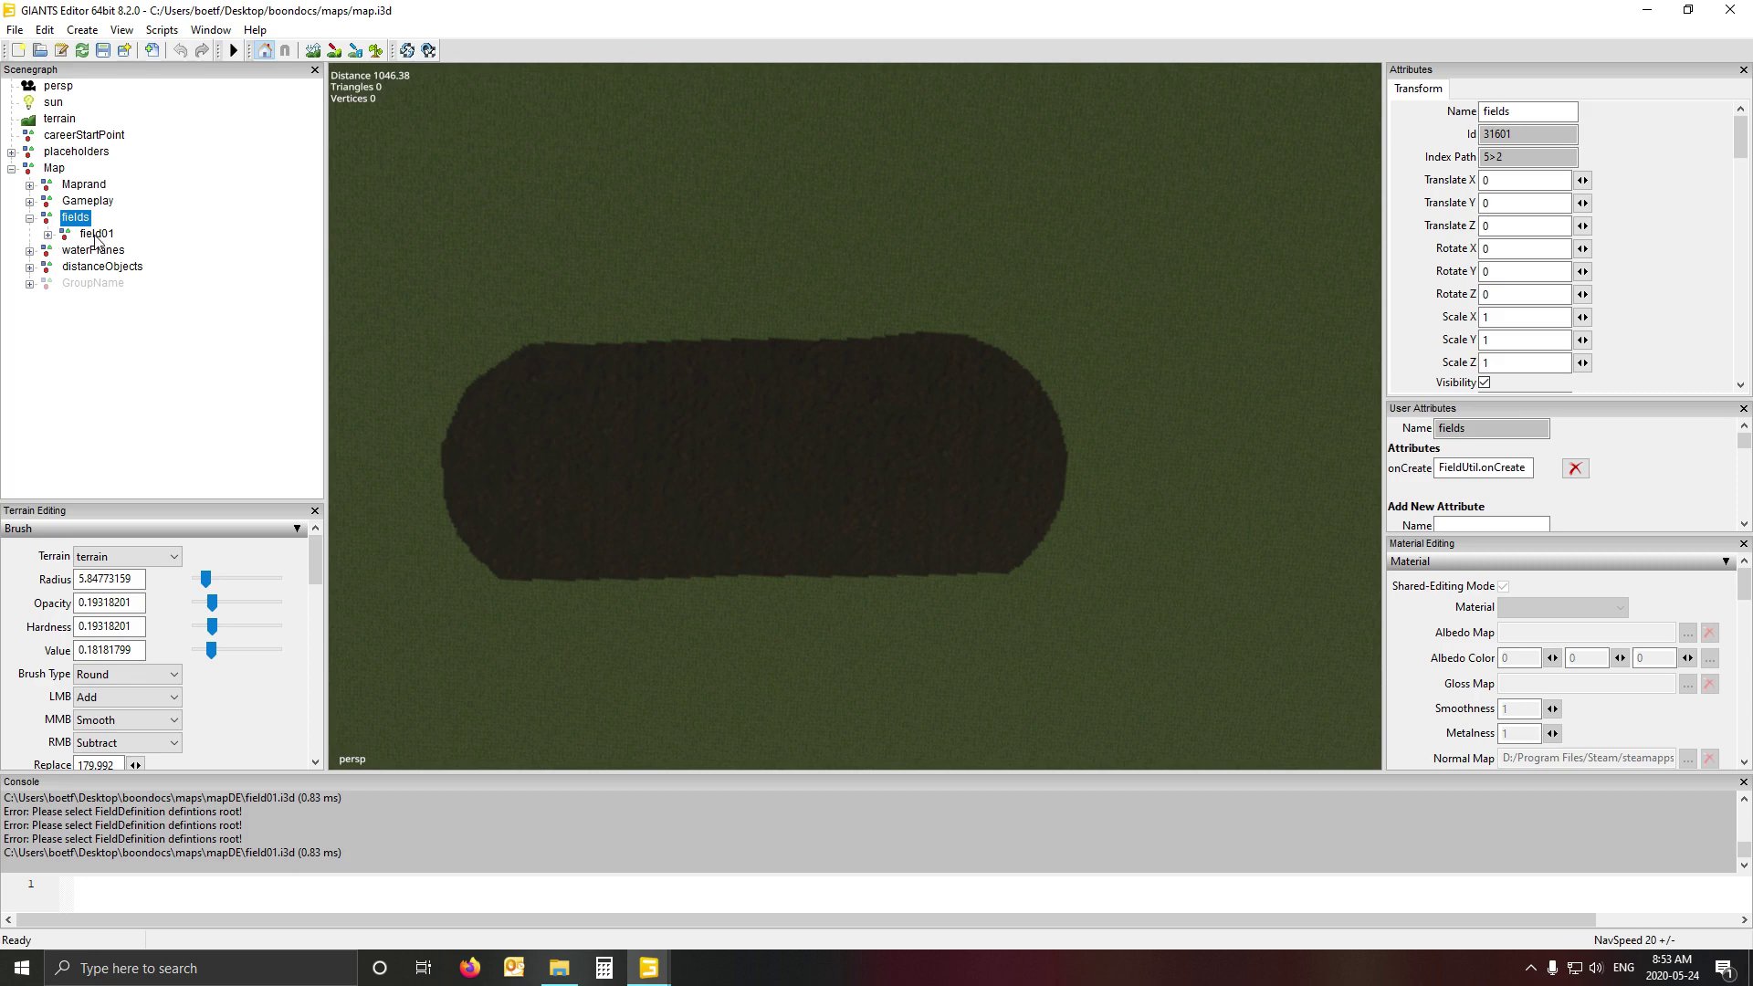
{"action": "left_click", "coordinate": [98, 234]}
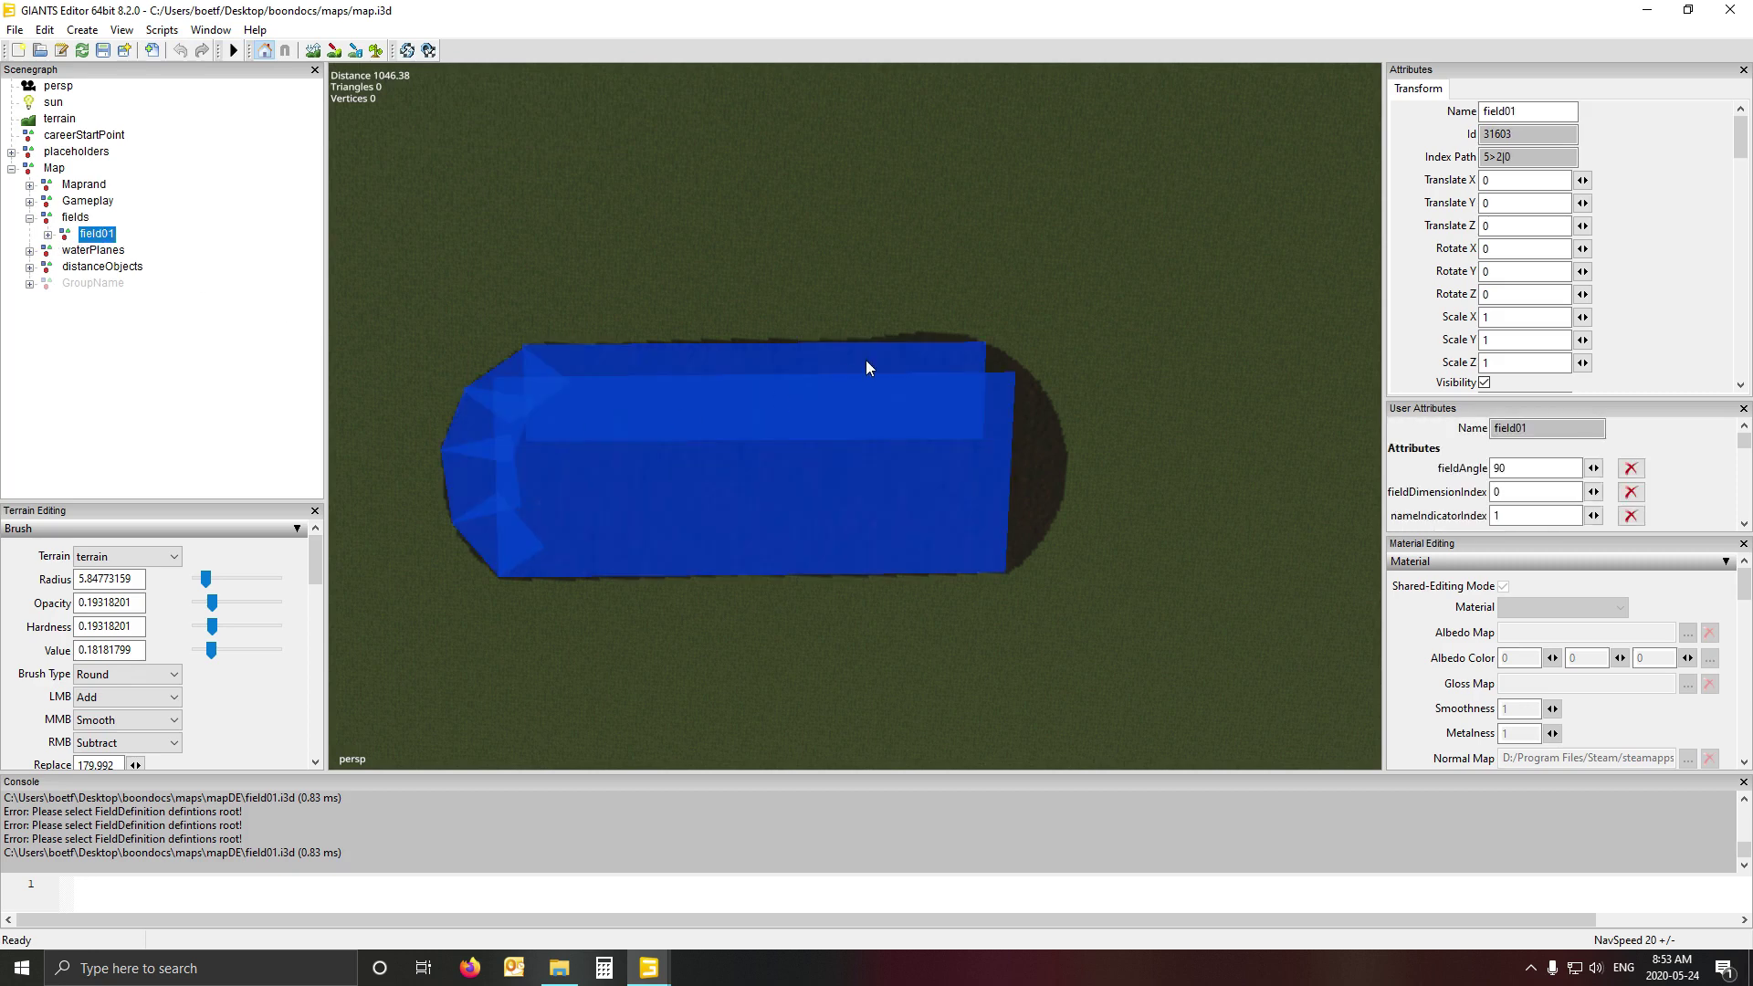
- Paint a small oblong soil patch diagonally beyond the uncovered end of field01, using the foliage paint brush at radius about 5.85
{"action": "left_click", "coordinate": [376, 51]}
{"action": "mouse_move", "coordinate": [1169, 203]}
{"action": "left_mouse_down"}
{"action": "mouse_move", "coordinate": [1179, 160]}
{"action": "mouse_move", "coordinate": [1078, 186]}
{"action": "left_mouse_up"}
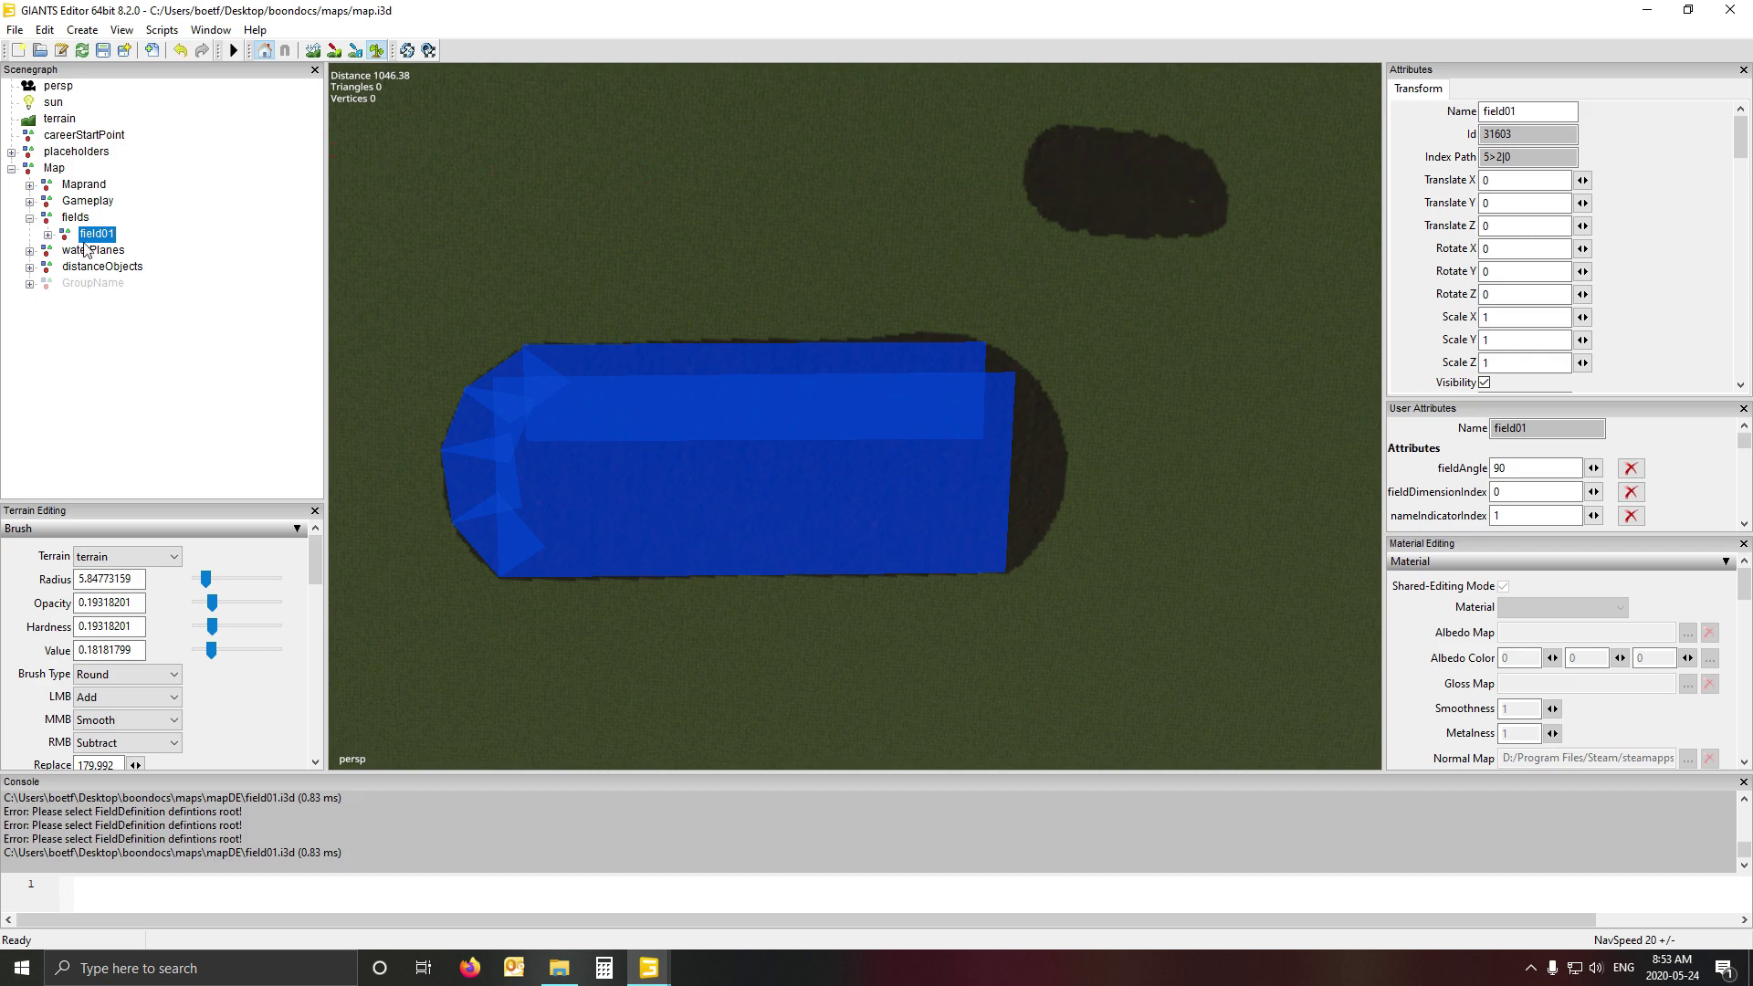
{"action": "left_click", "coordinate": [106, 352]}
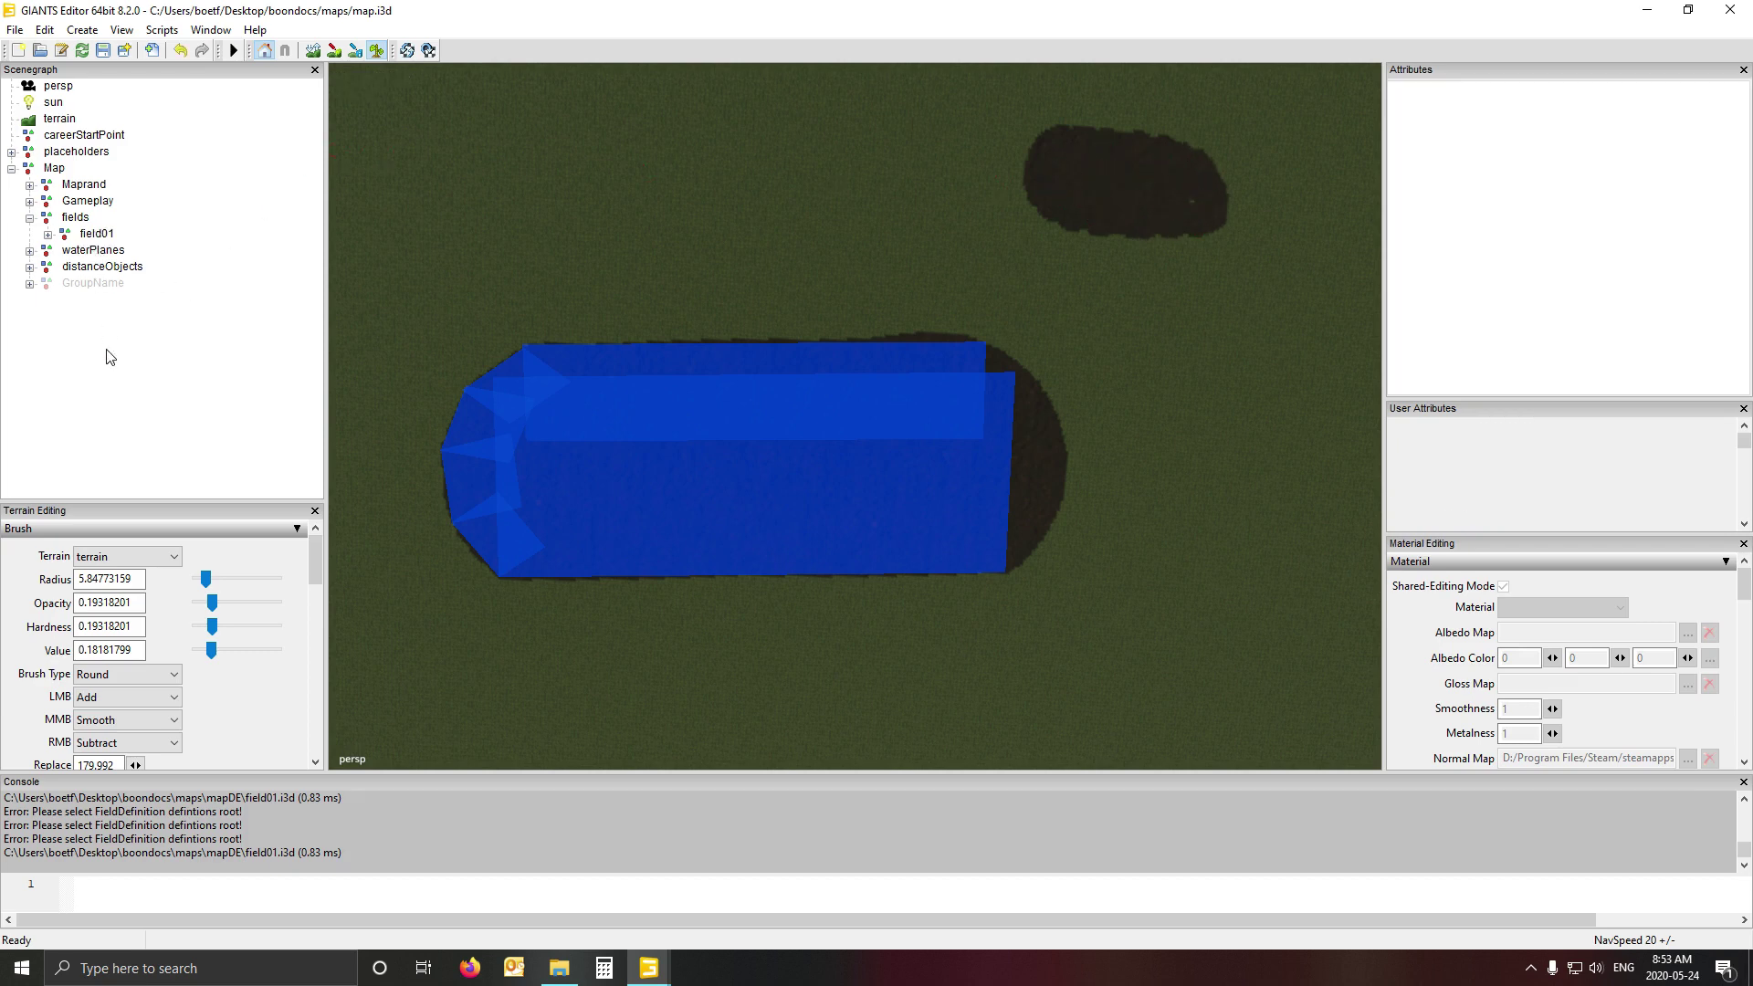
- Duplicate the field01 group and rename the copy field02
{"action": "left_click", "coordinate": [93, 238]}
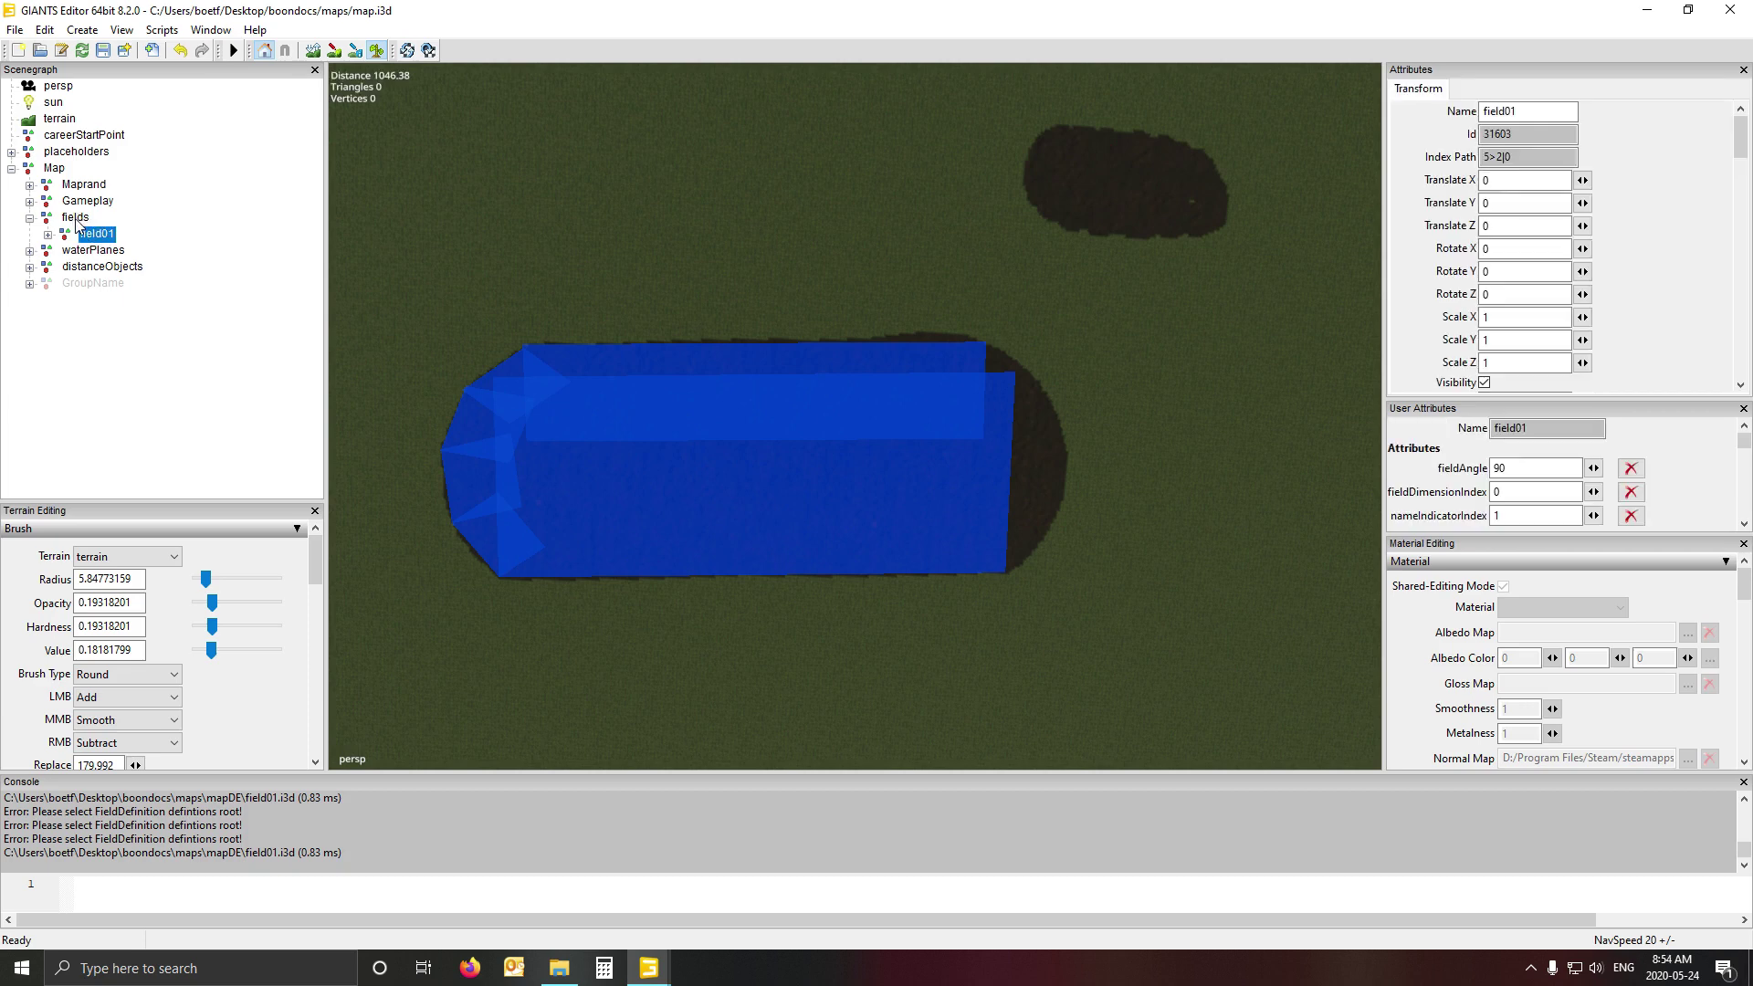
{"action": "left_click", "coordinate": [104, 239]}
{"action": "key", "text": "ctrl+d"}
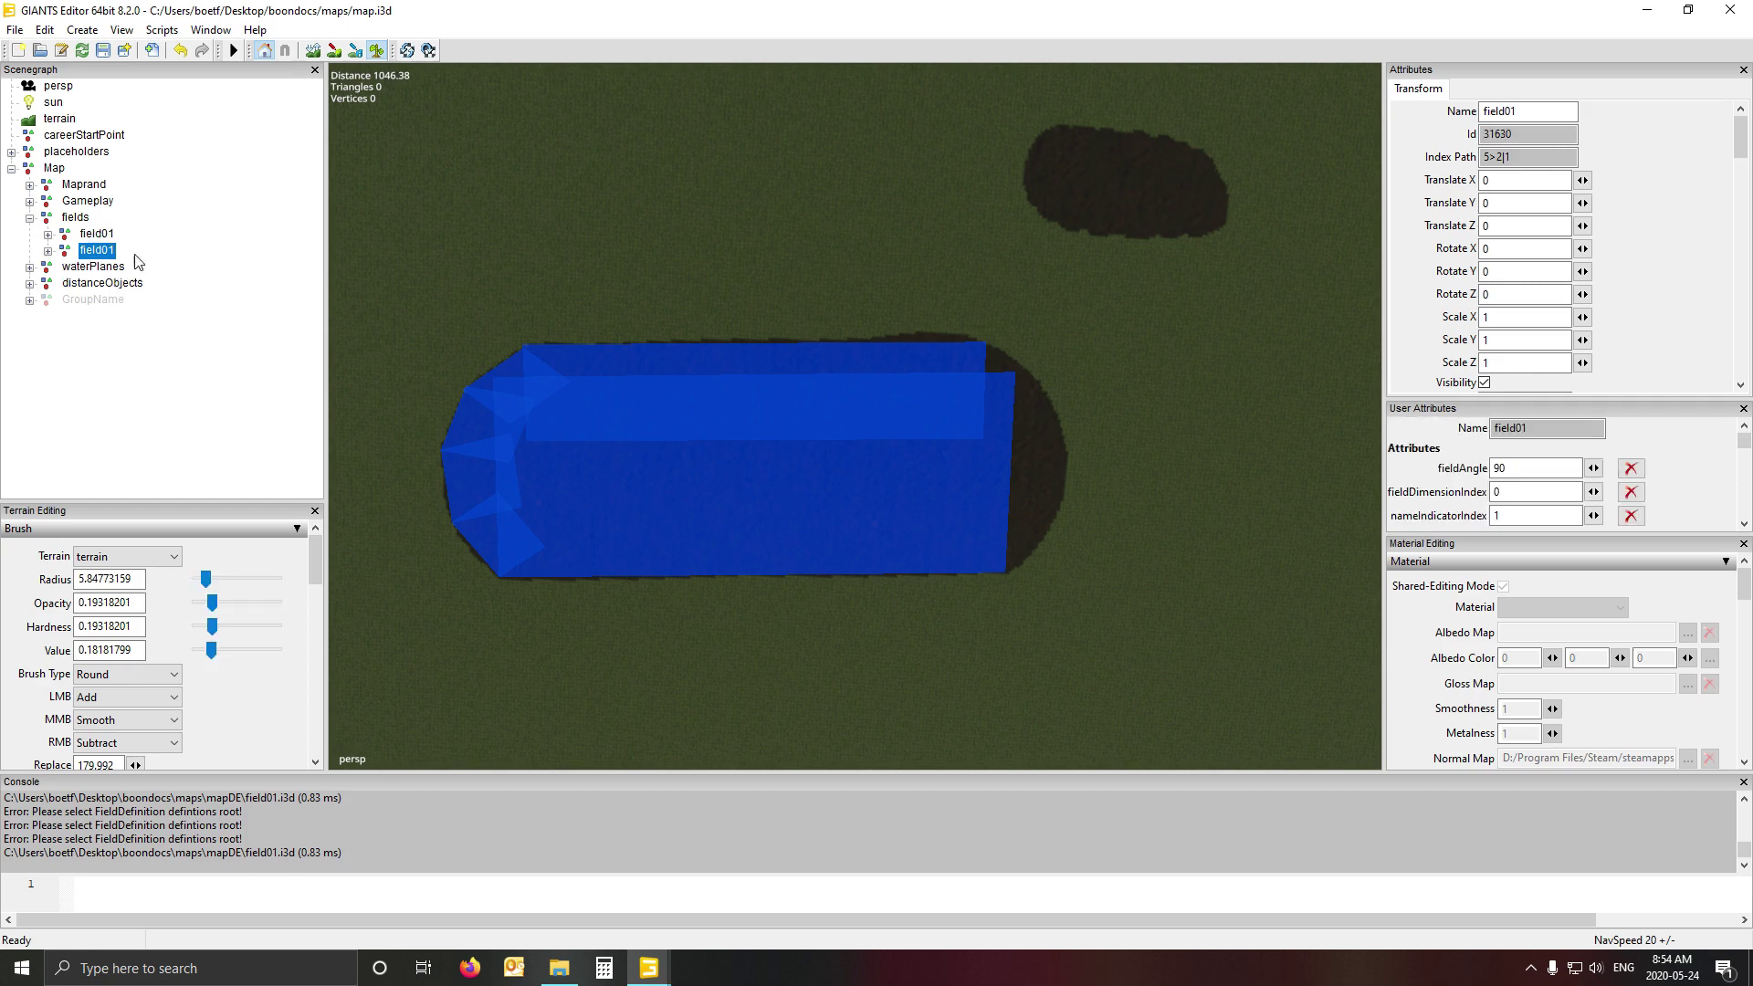
{"action": "left_click_drag", "start_coordinate": [1511, 113], "coordinate": [1520, 115]}
{"action": "type", "text": "2"}
{"action": "key", "text": "Return"}
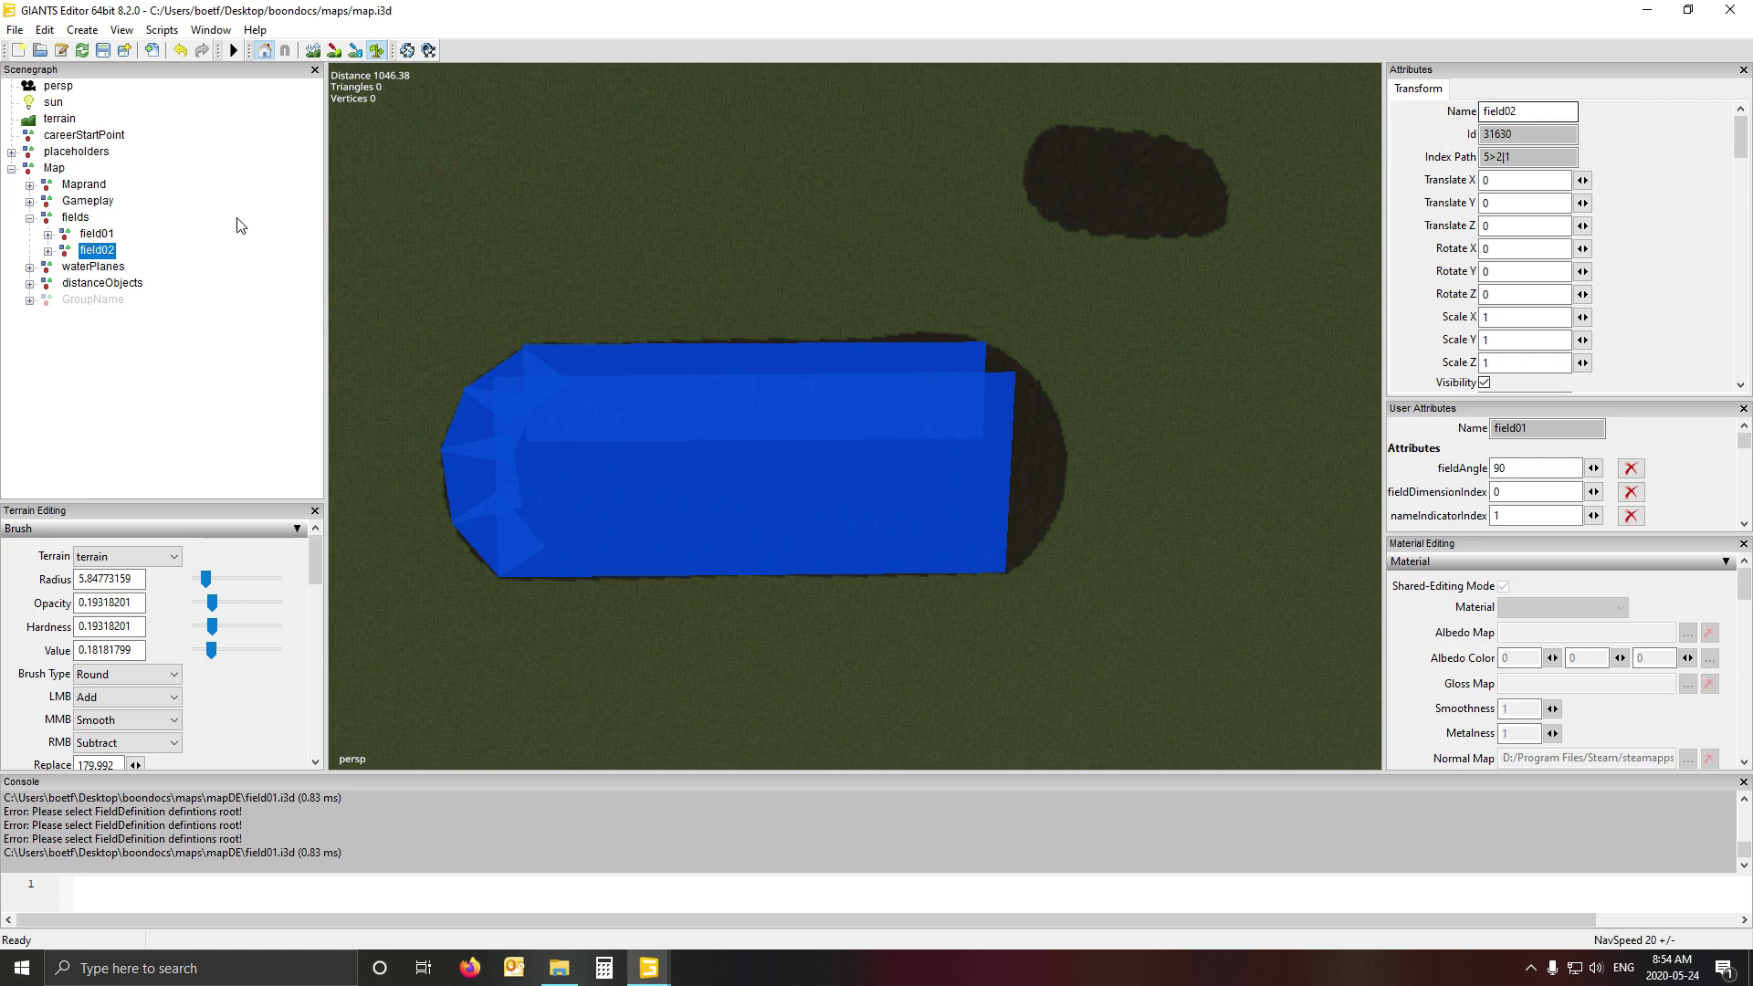
- Place field02's corner01_1 on the upper-left edge of the small soil patch, at about X -890, Z -337
{"action": "left_click", "coordinate": [48, 251]}
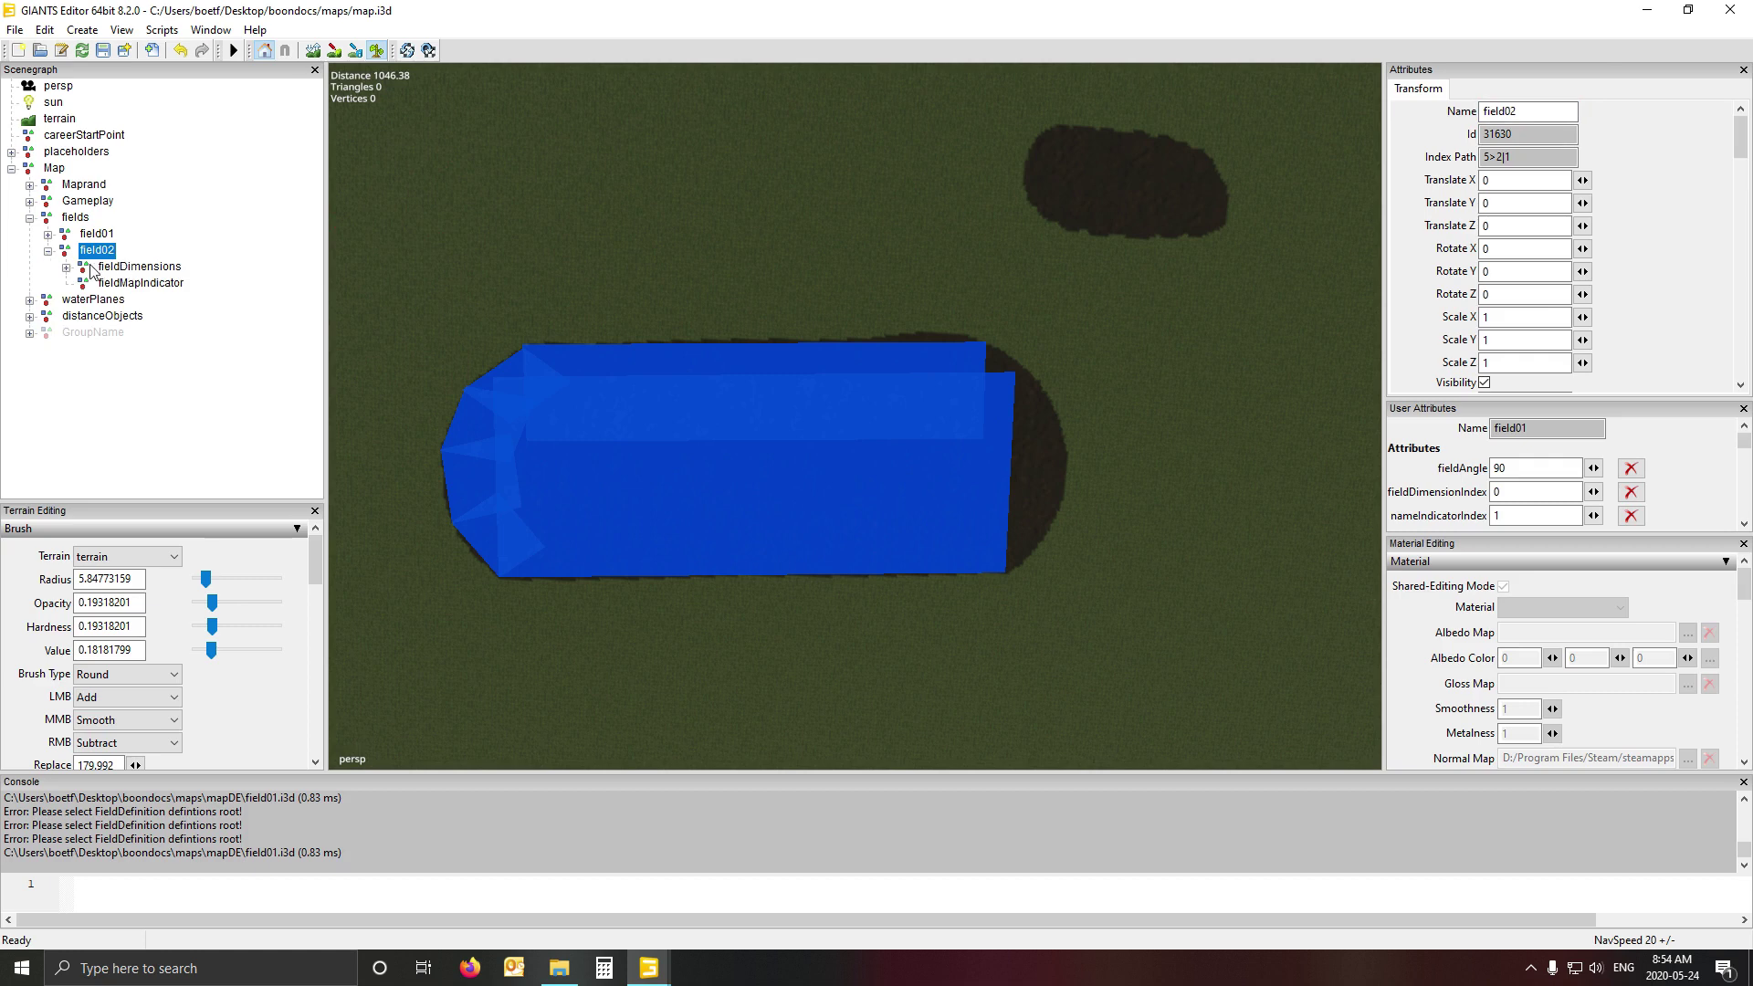
{"action": "left_click", "coordinate": [66, 269]}
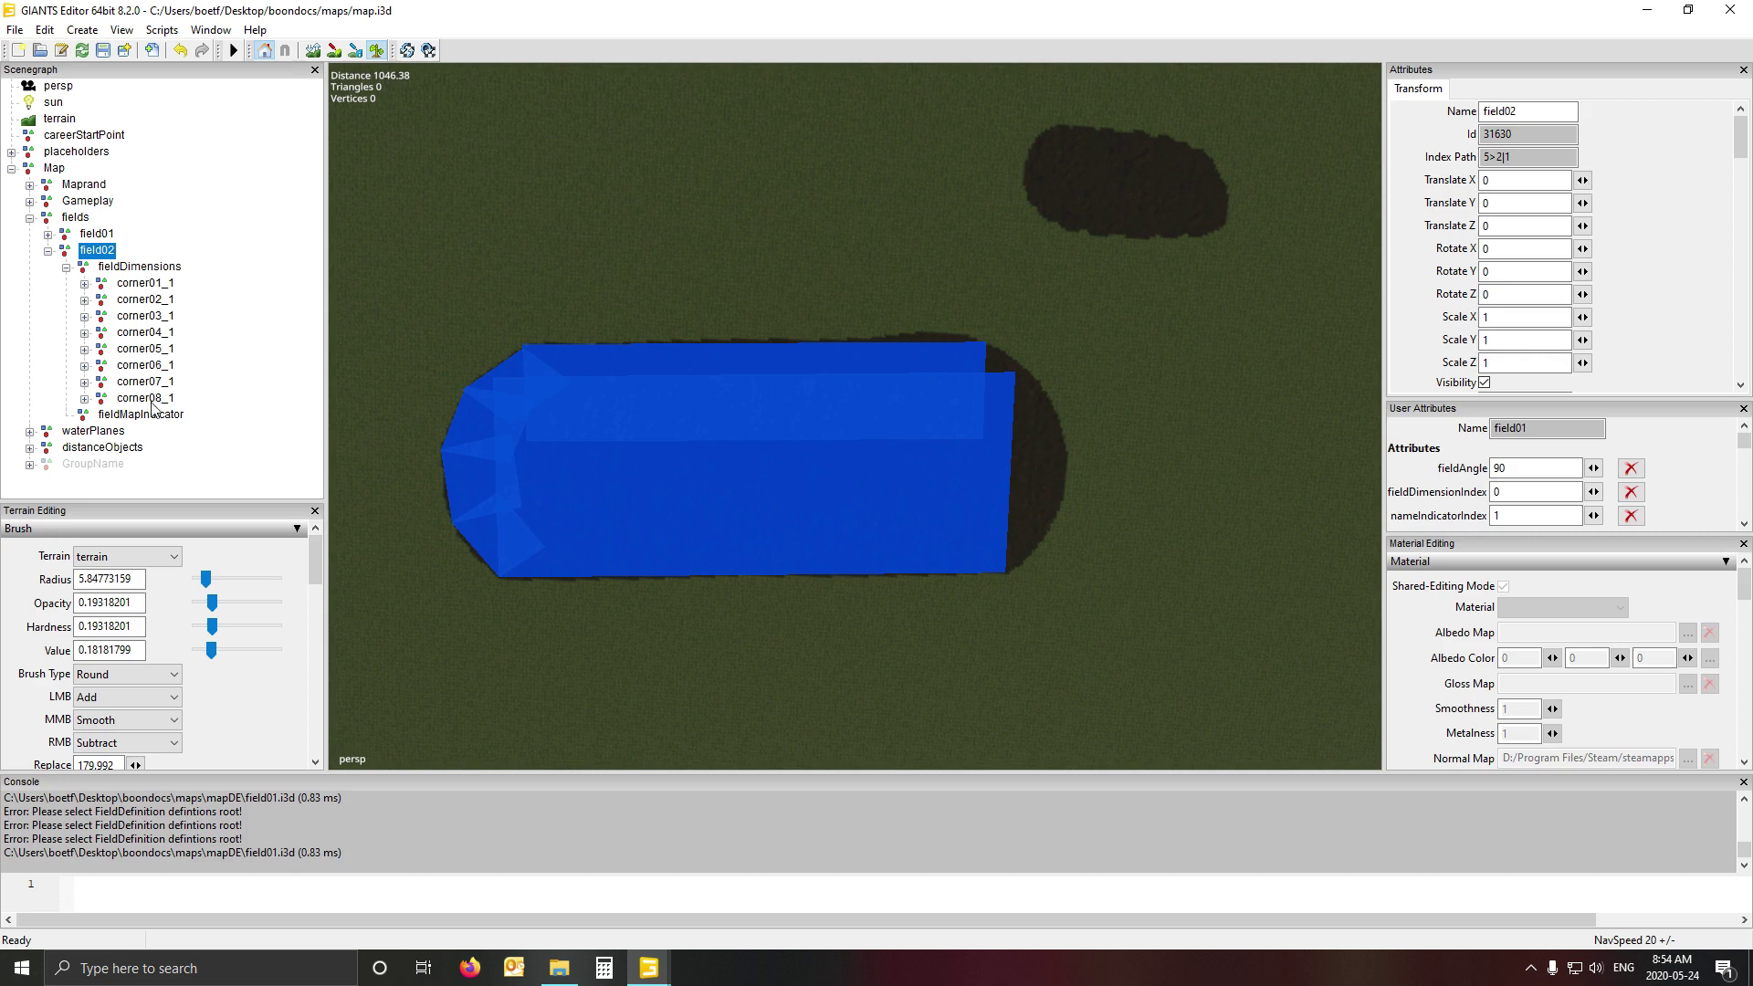
{"action": "left_click", "coordinate": [65, 268]}
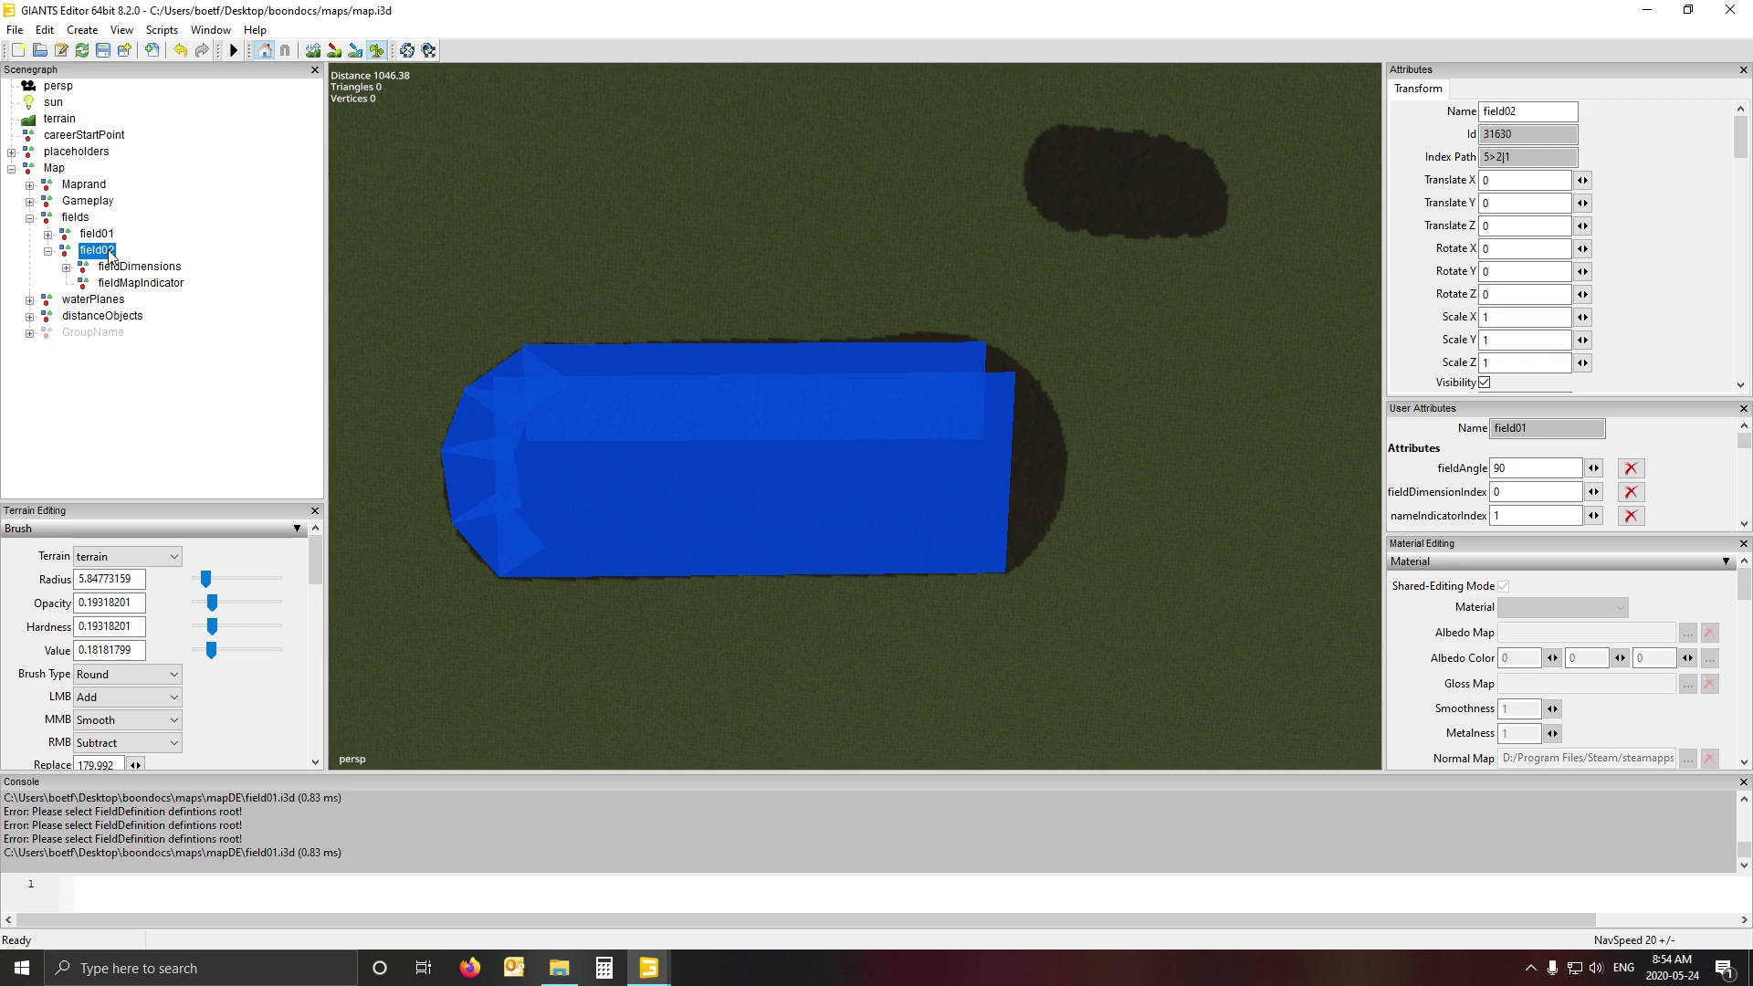
{"action": "left_click", "coordinate": [65, 268]}
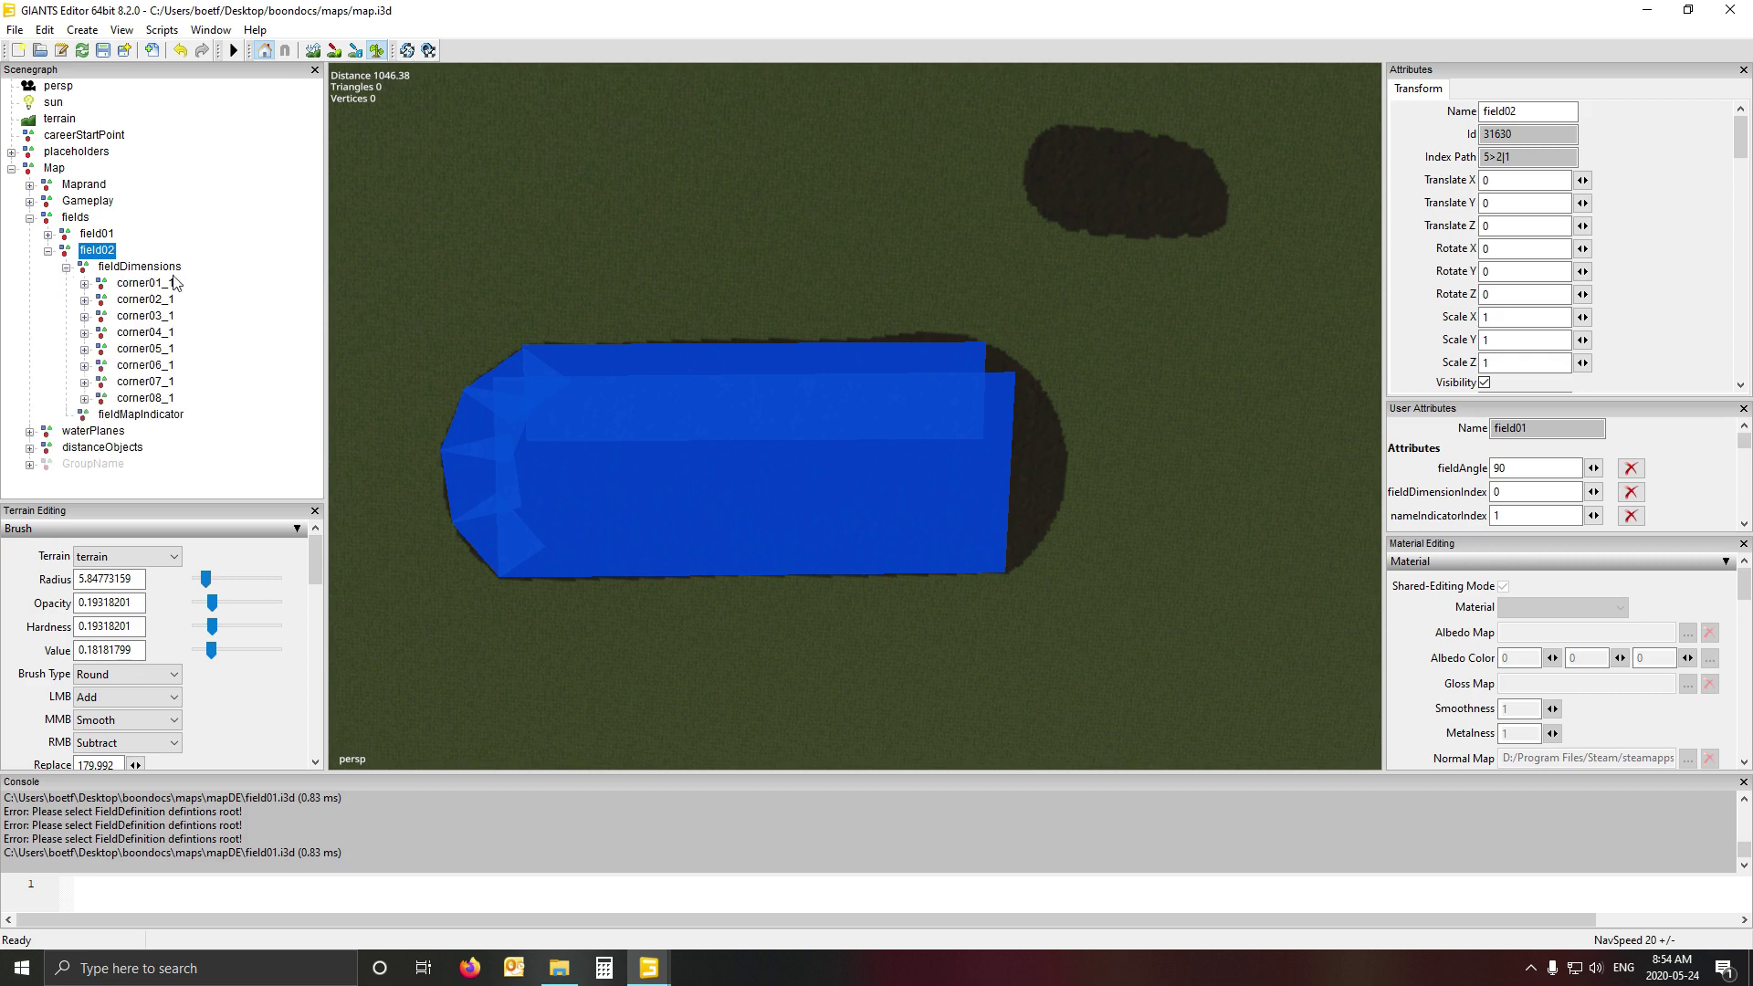
{"action": "left_click", "coordinate": [66, 269]}
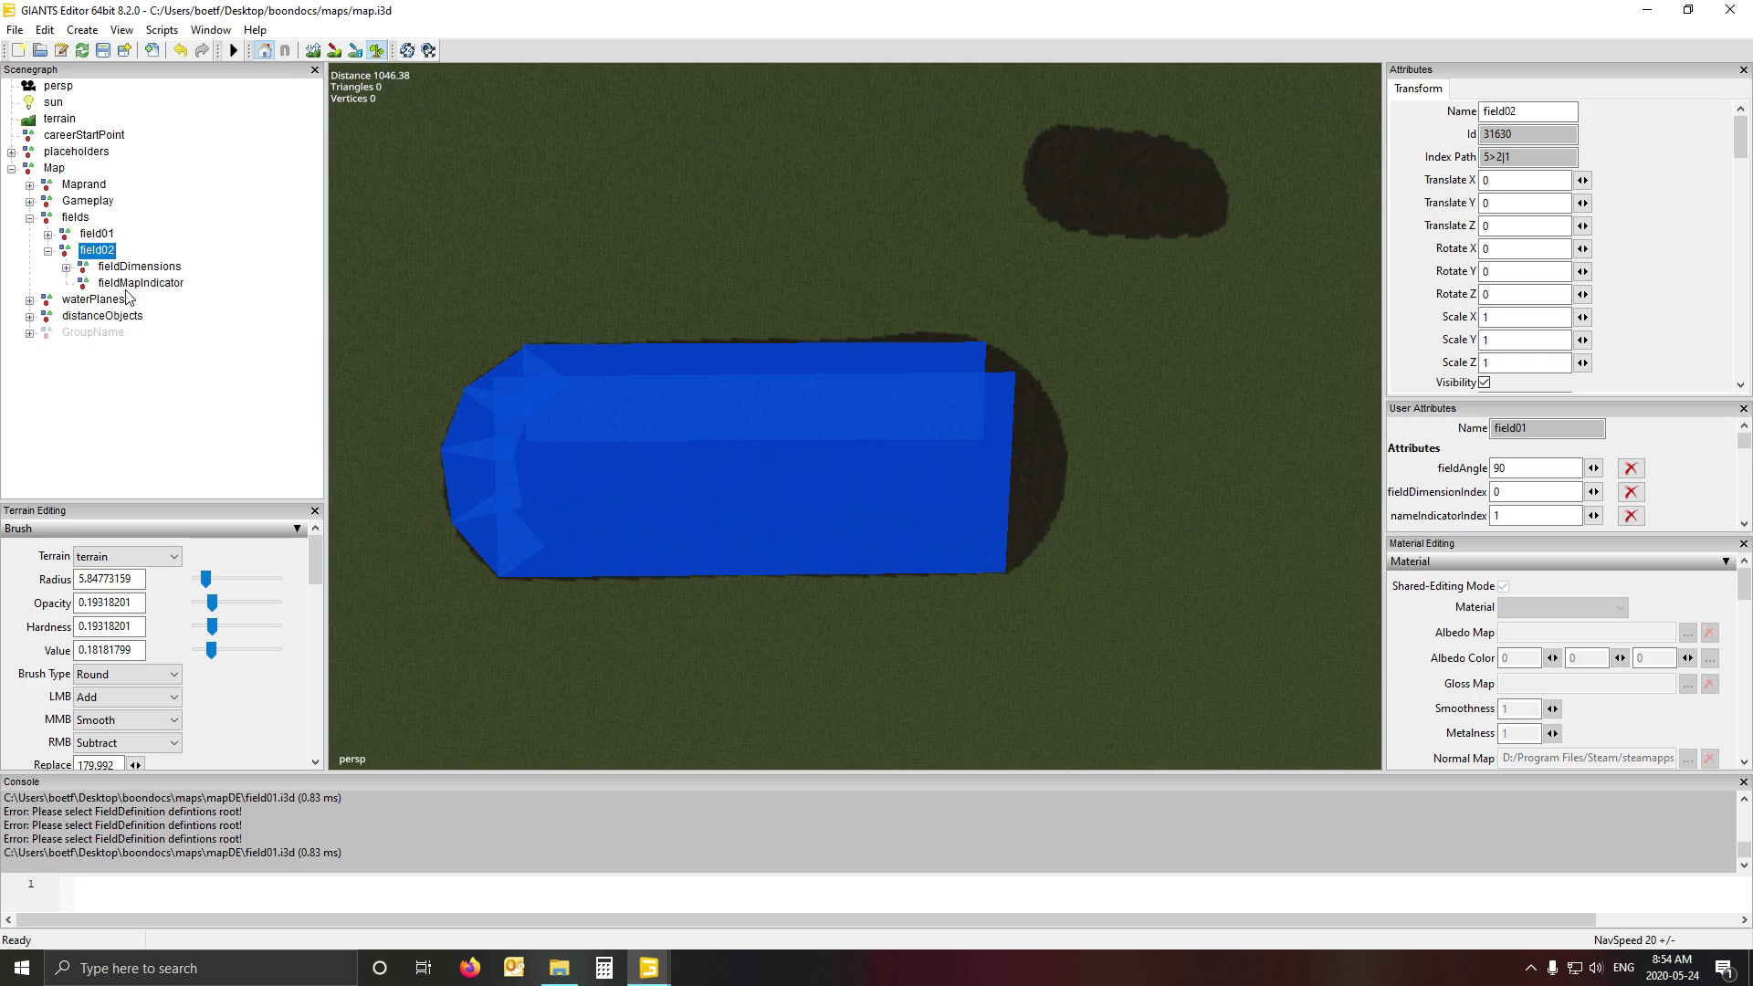
{"action": "left_click", "coordinate": [66, 268]}
{"action": "left_click", "coordinate": [146, 285]}
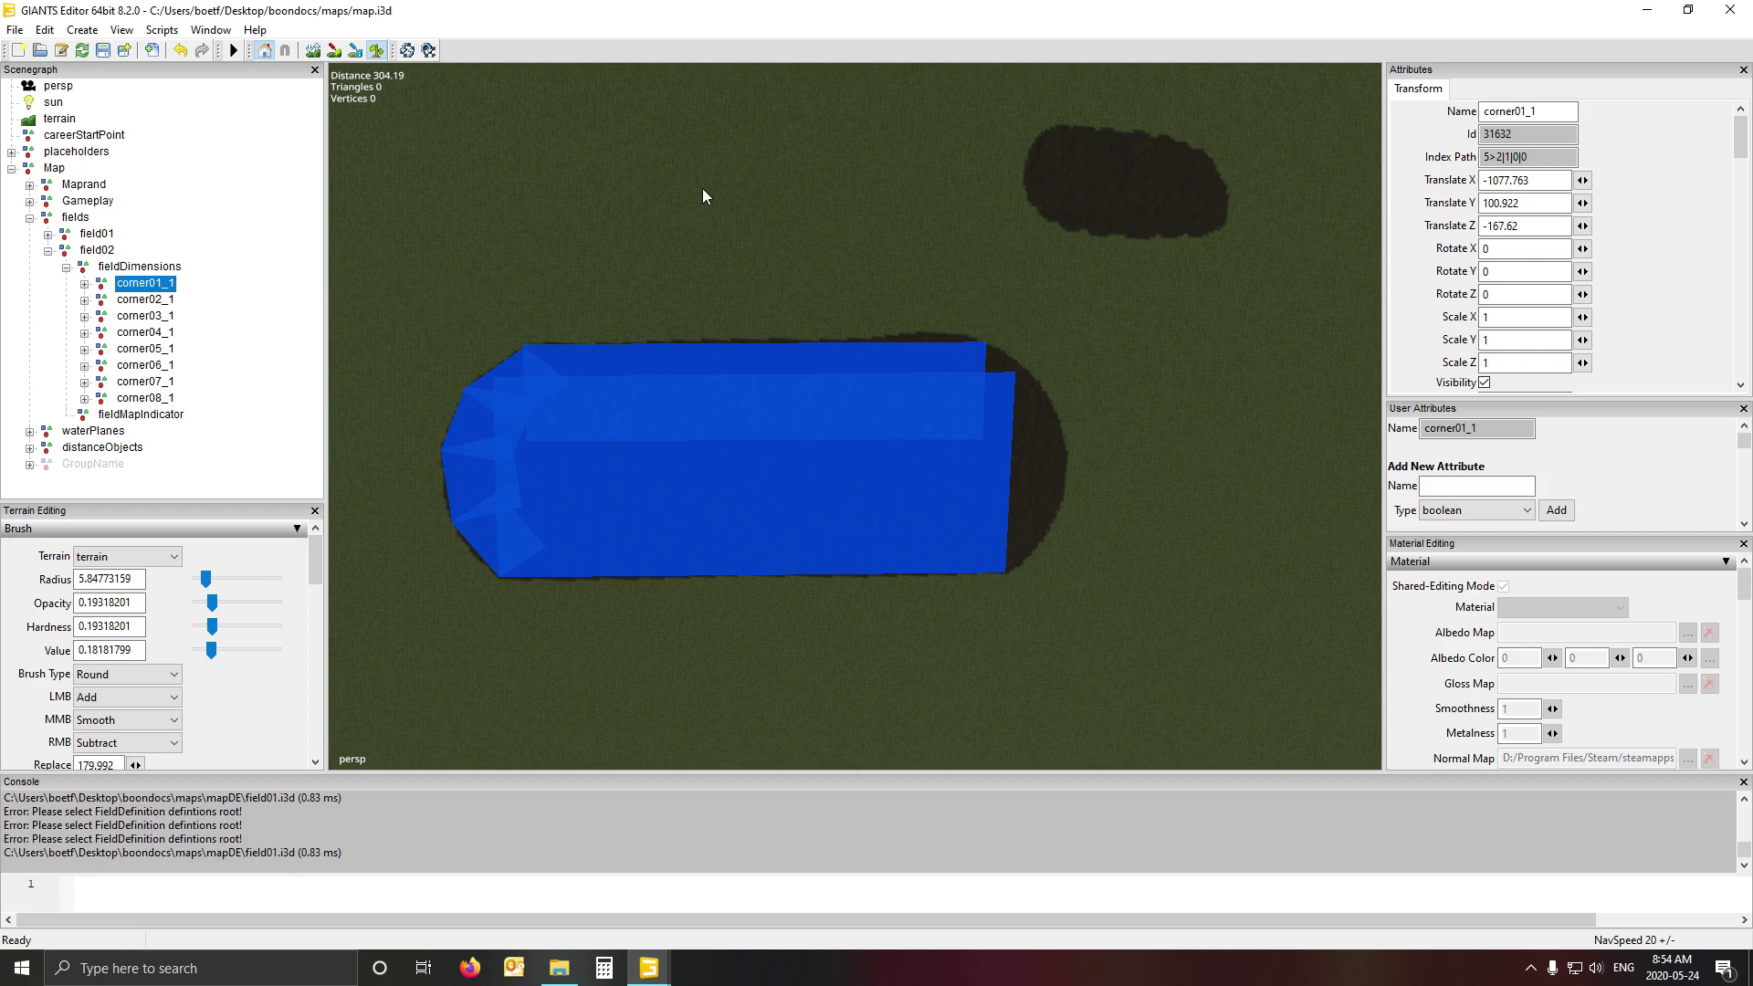
{"action": "key", "text": "ctrl+b"}
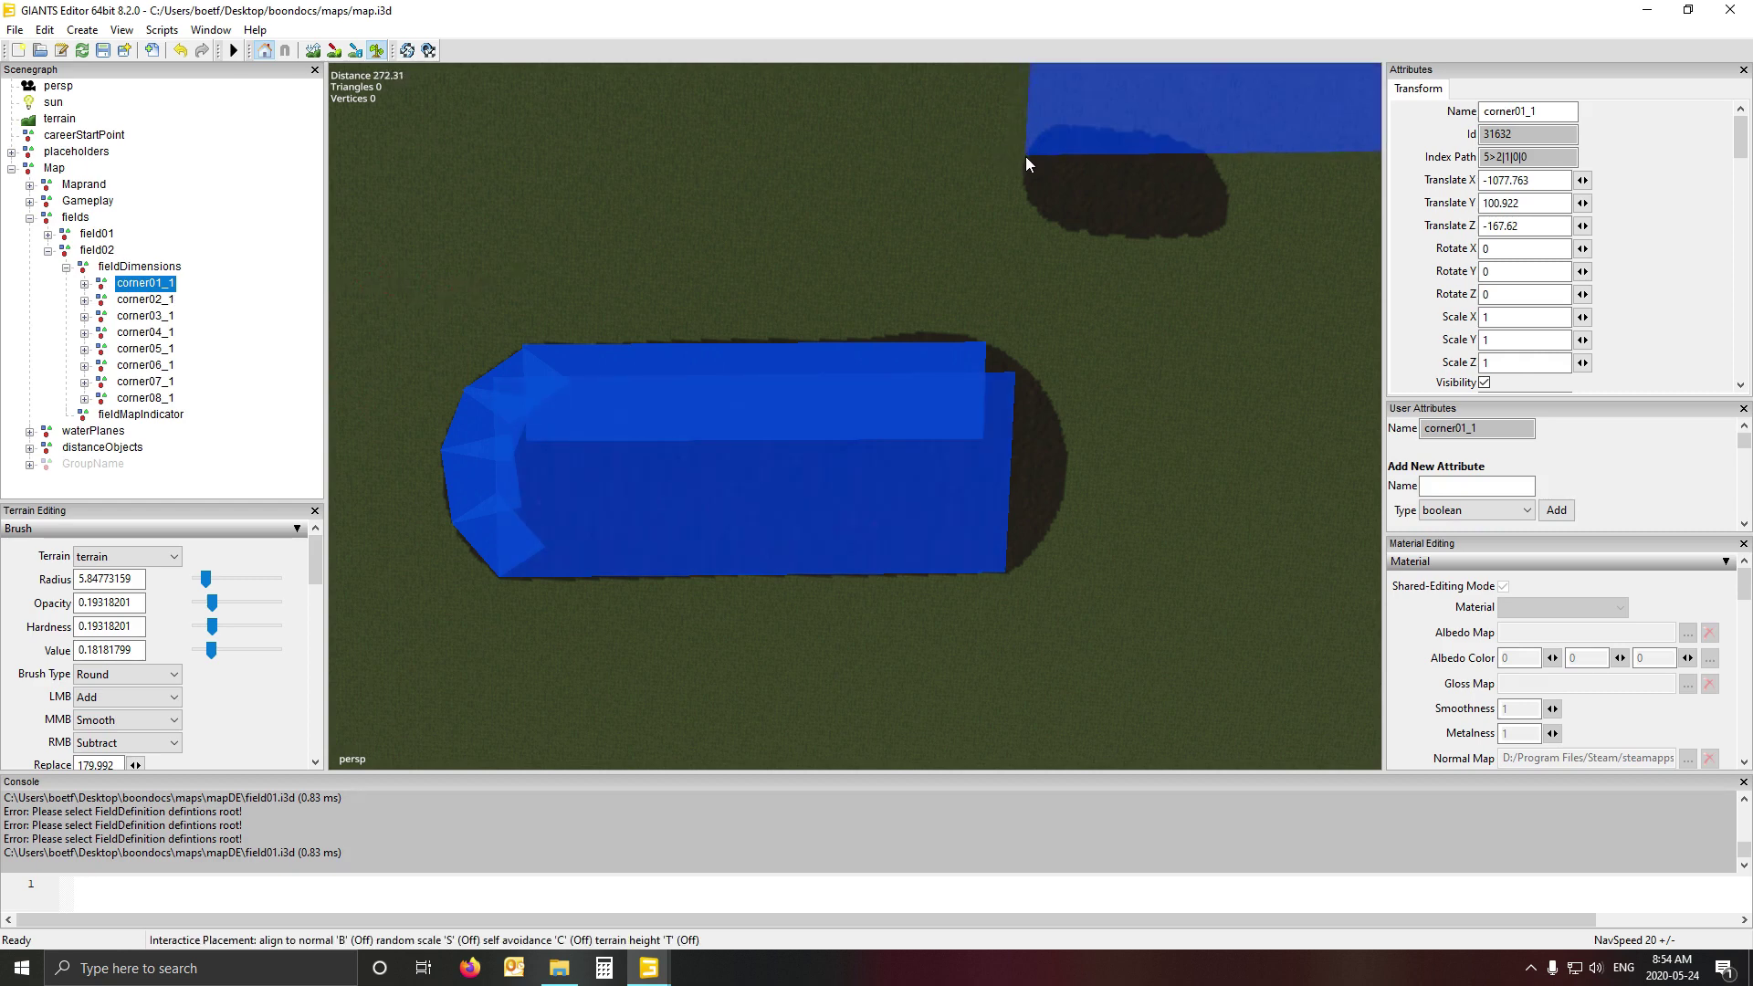
{"action": "left_click", "coordinate": [1027, 156]}
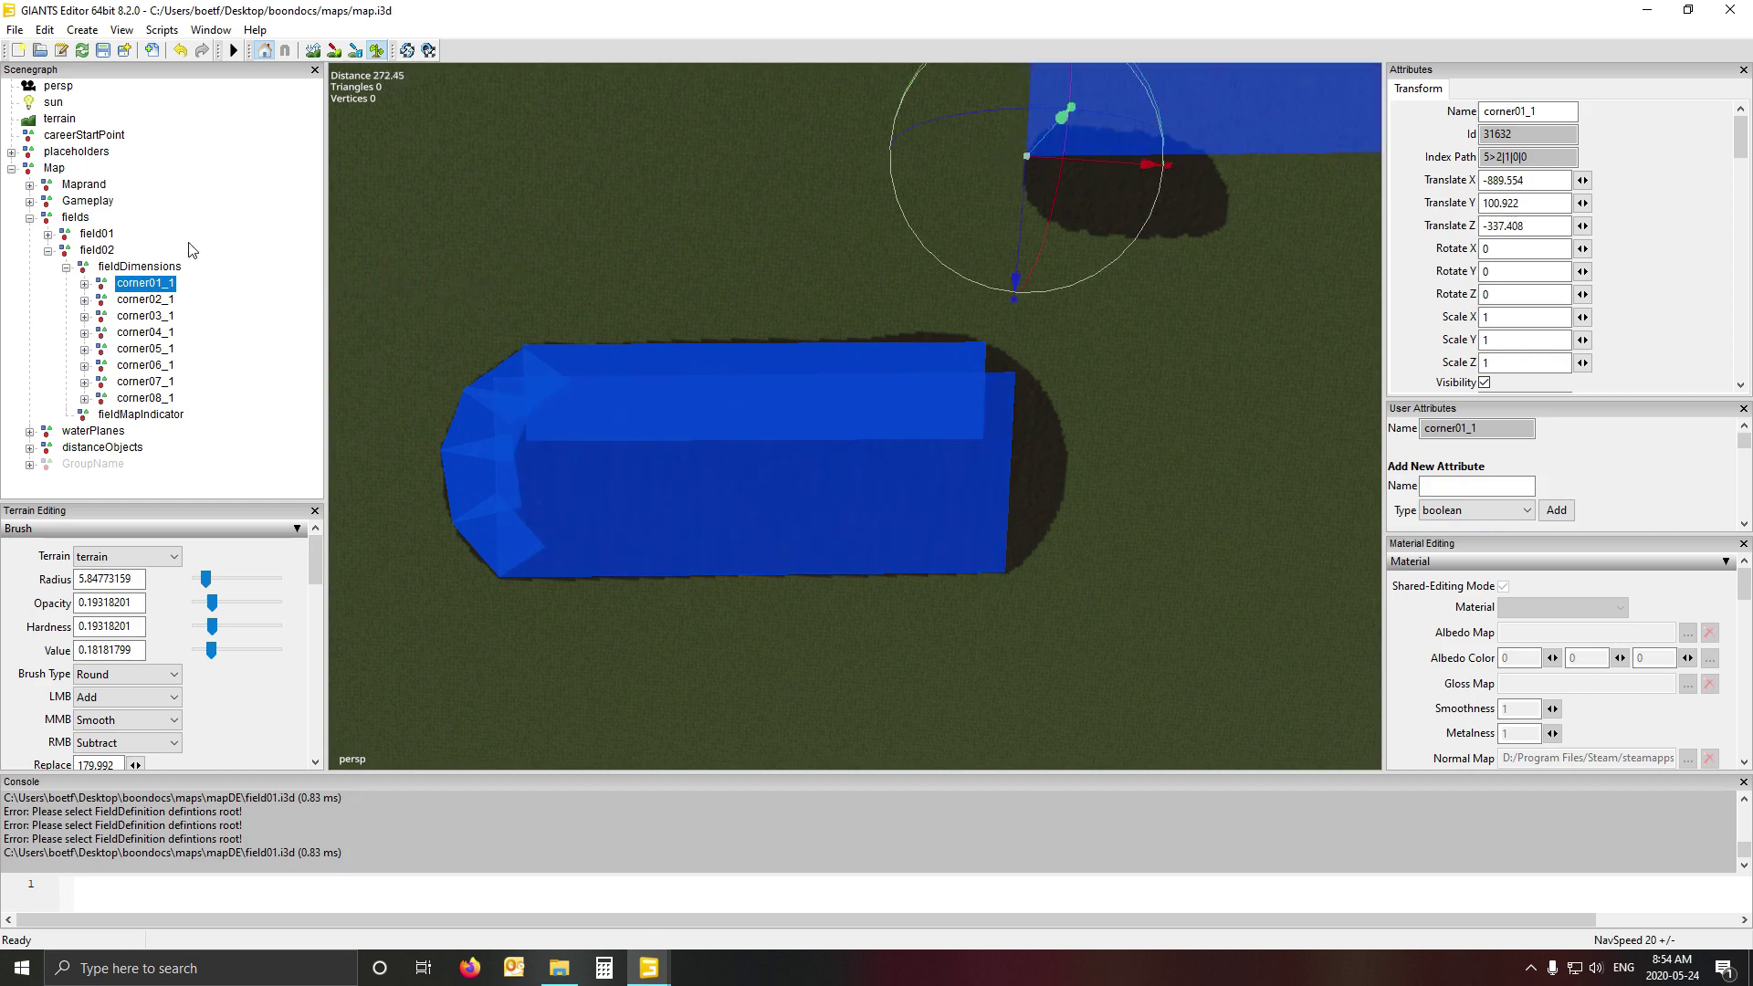
- Place field02's corner01_2 at the patch's lower-left edge (about X 2, Z 16) and corner01_3 at its lower-right edge (about X 68, Z 16)
{"action": "left_click", "coordinate": [84, 285]}
{"action": "left_click", "coordinate": [162, 299]}
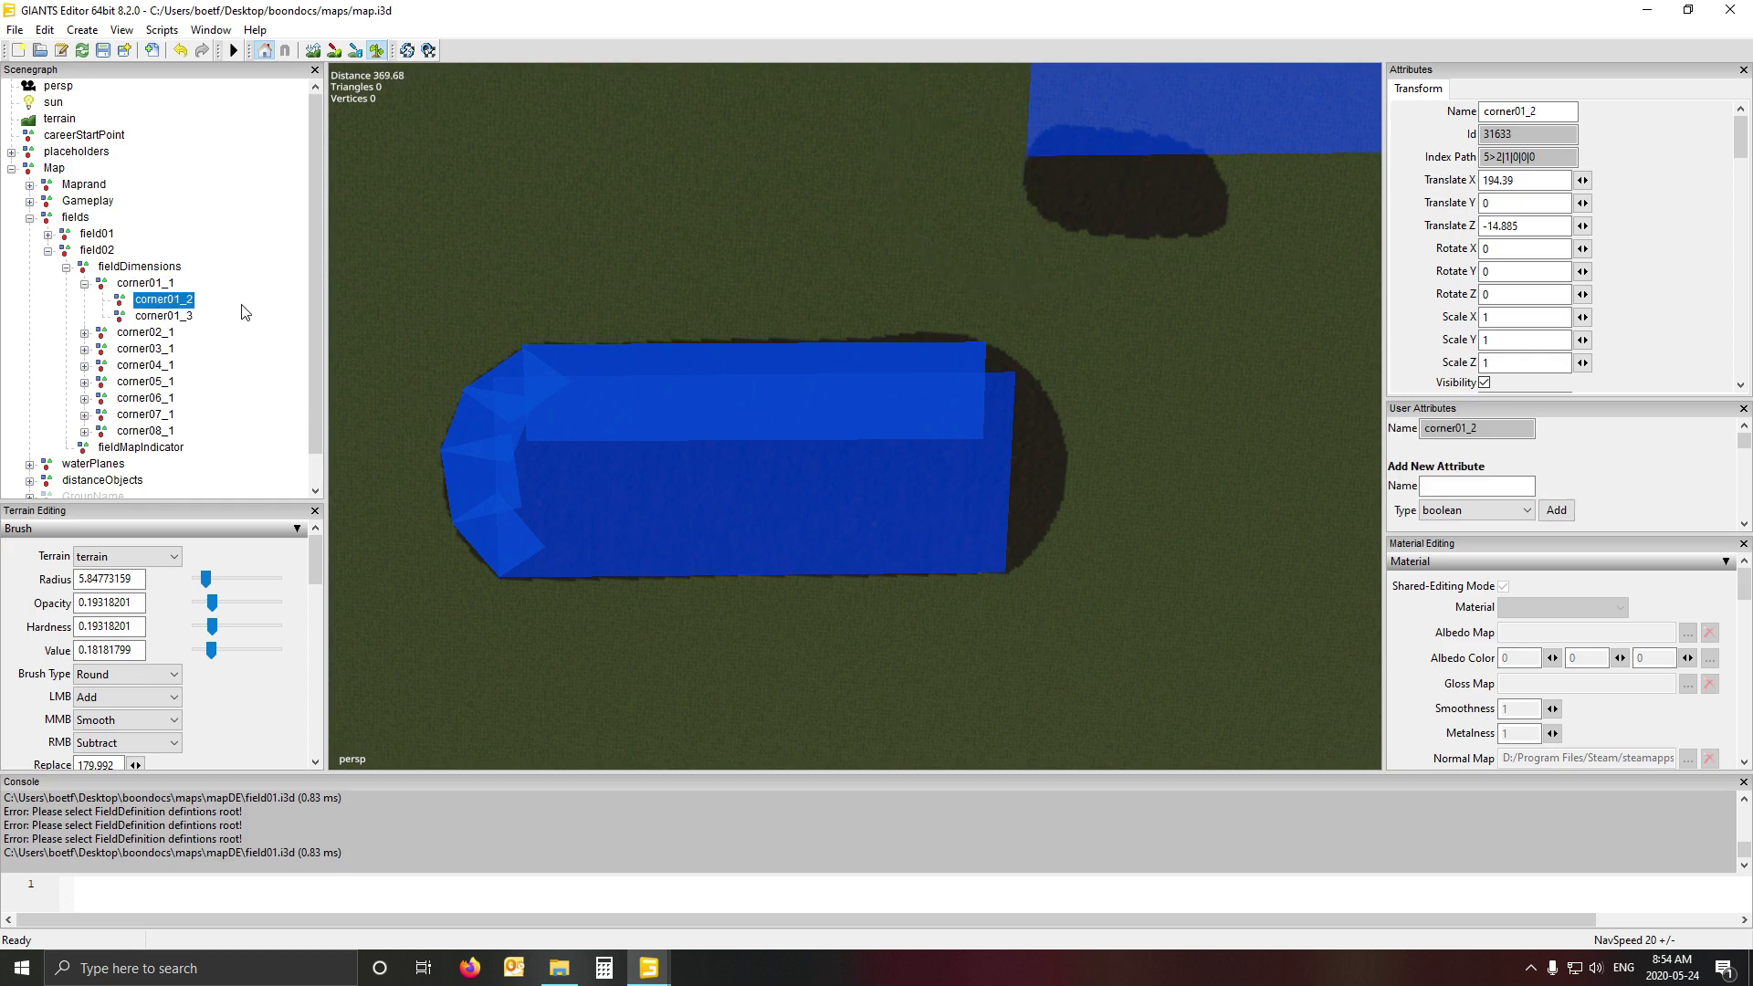
{"action": "key", "text": "ctrl+b"}
{"action": "left_click", "coordinate": [1028, 203]}
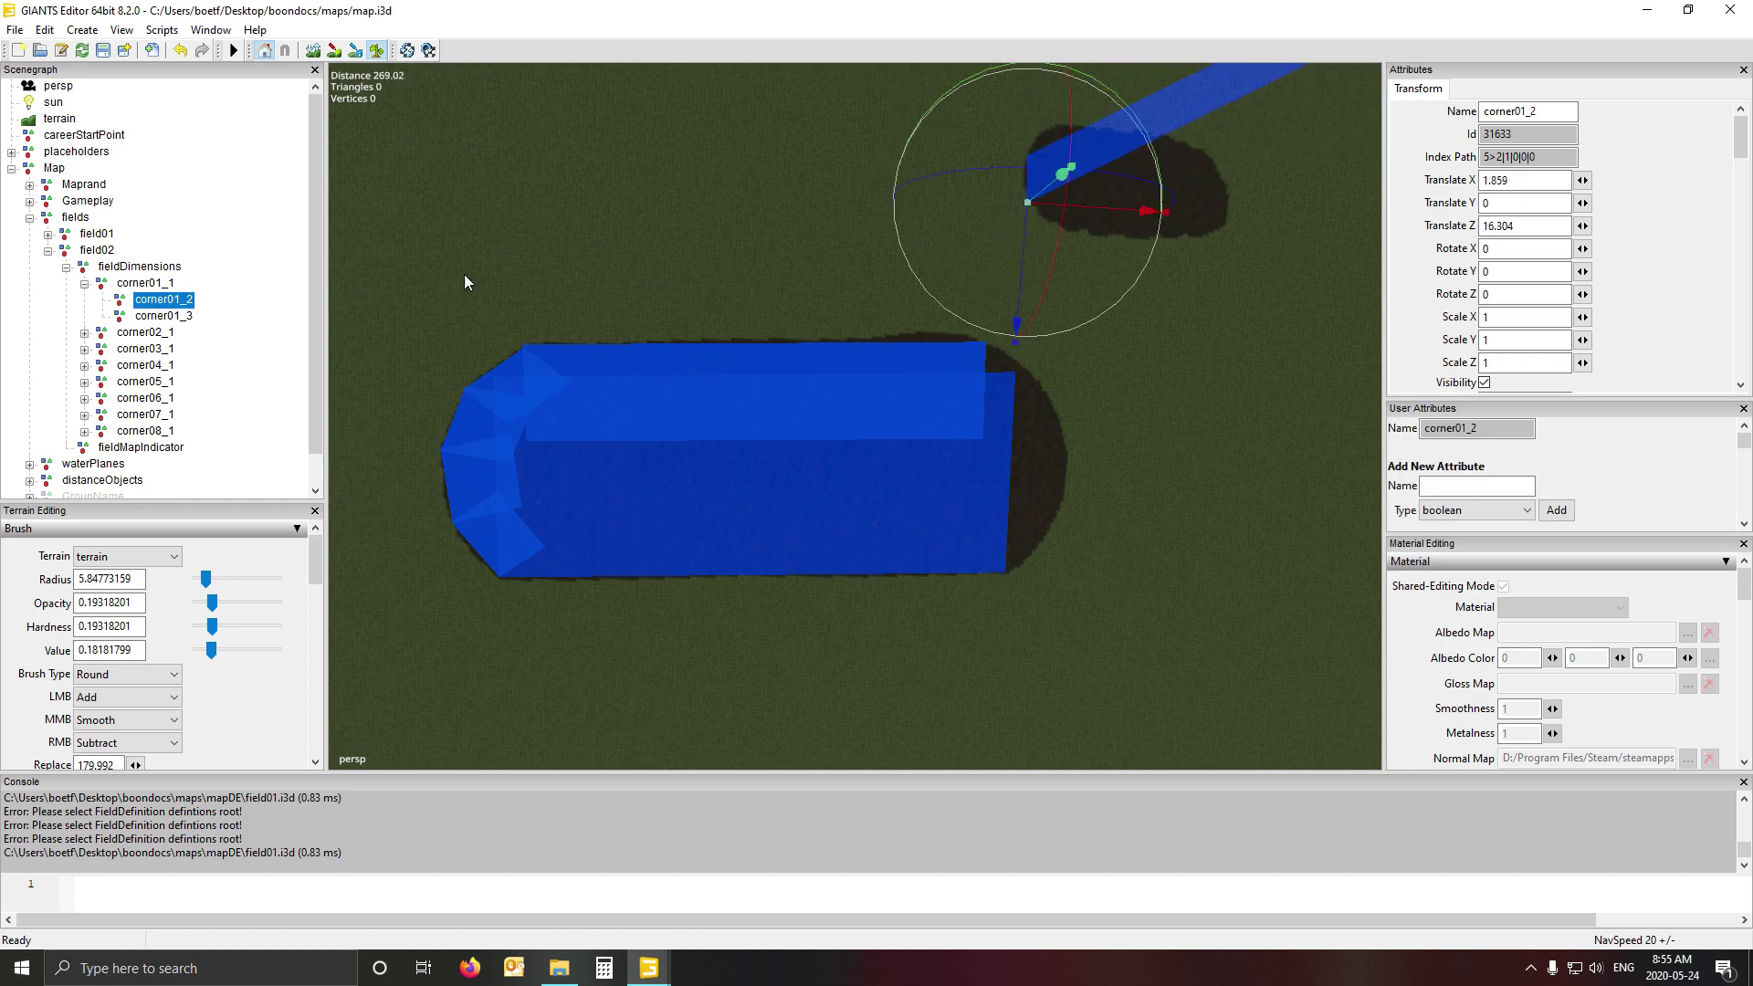
{"action": "left_click", "coordinate": [187, 316]}
{"action": "key", "text": "ctrl+b"}
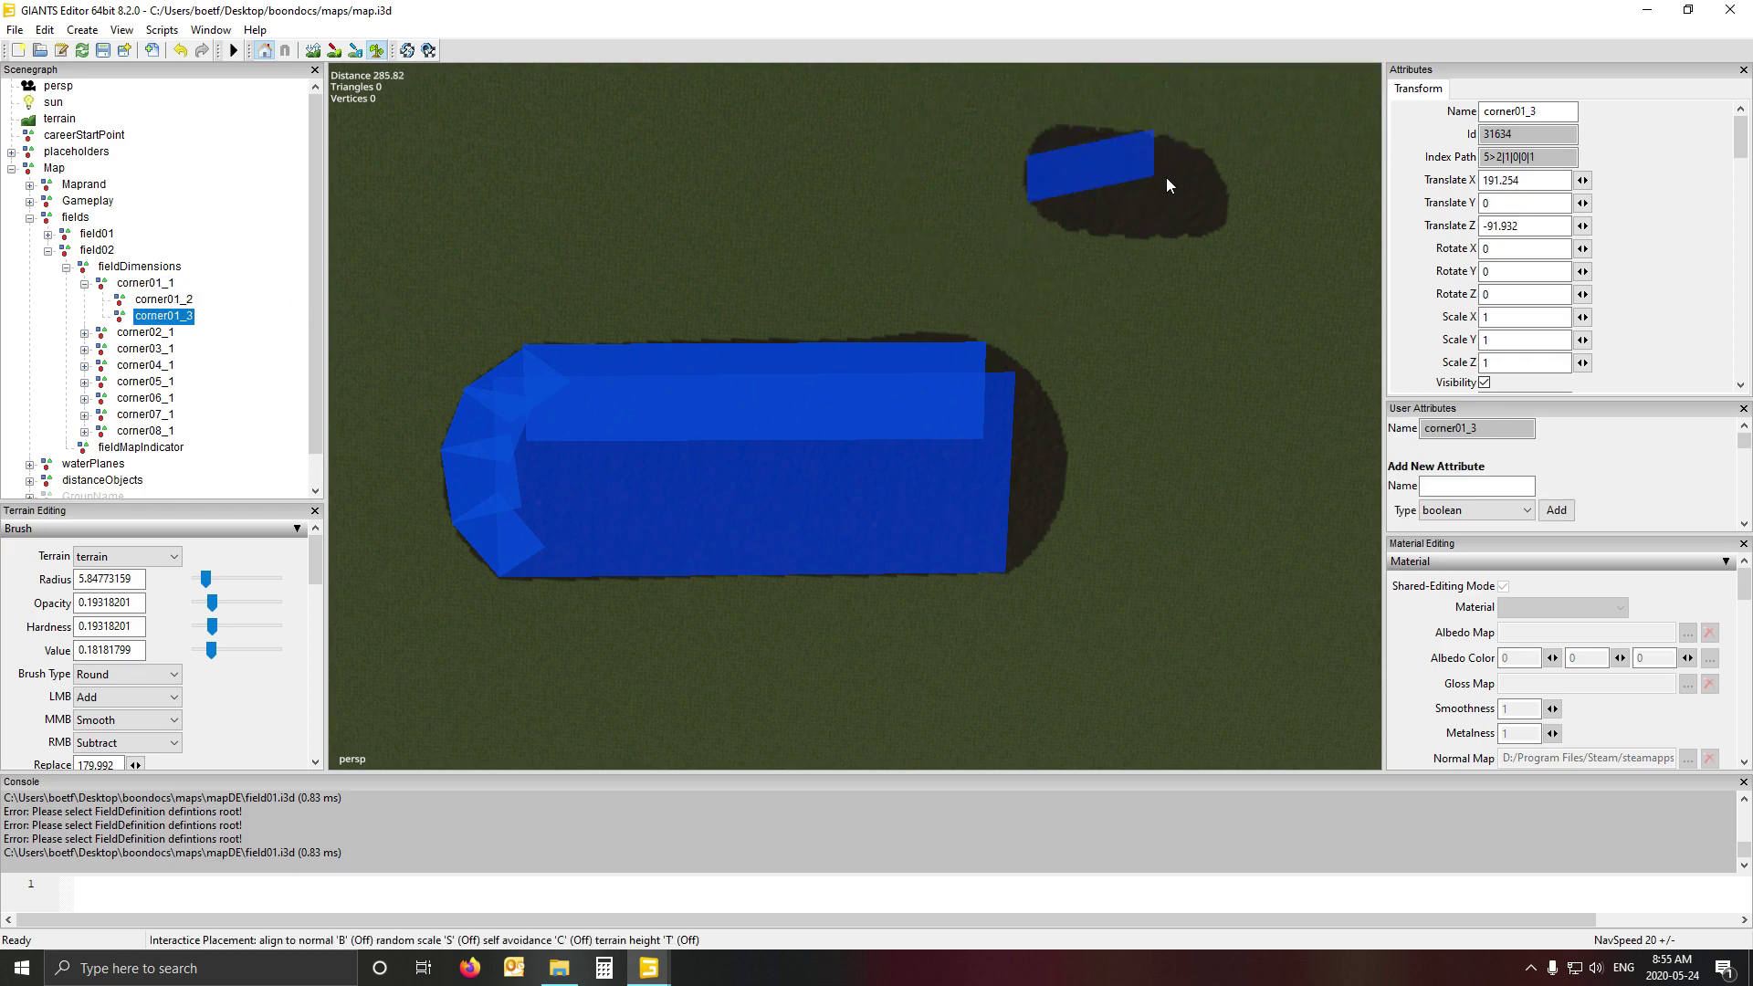
{"action": "left_click", "coordinate": [1209, 215]}
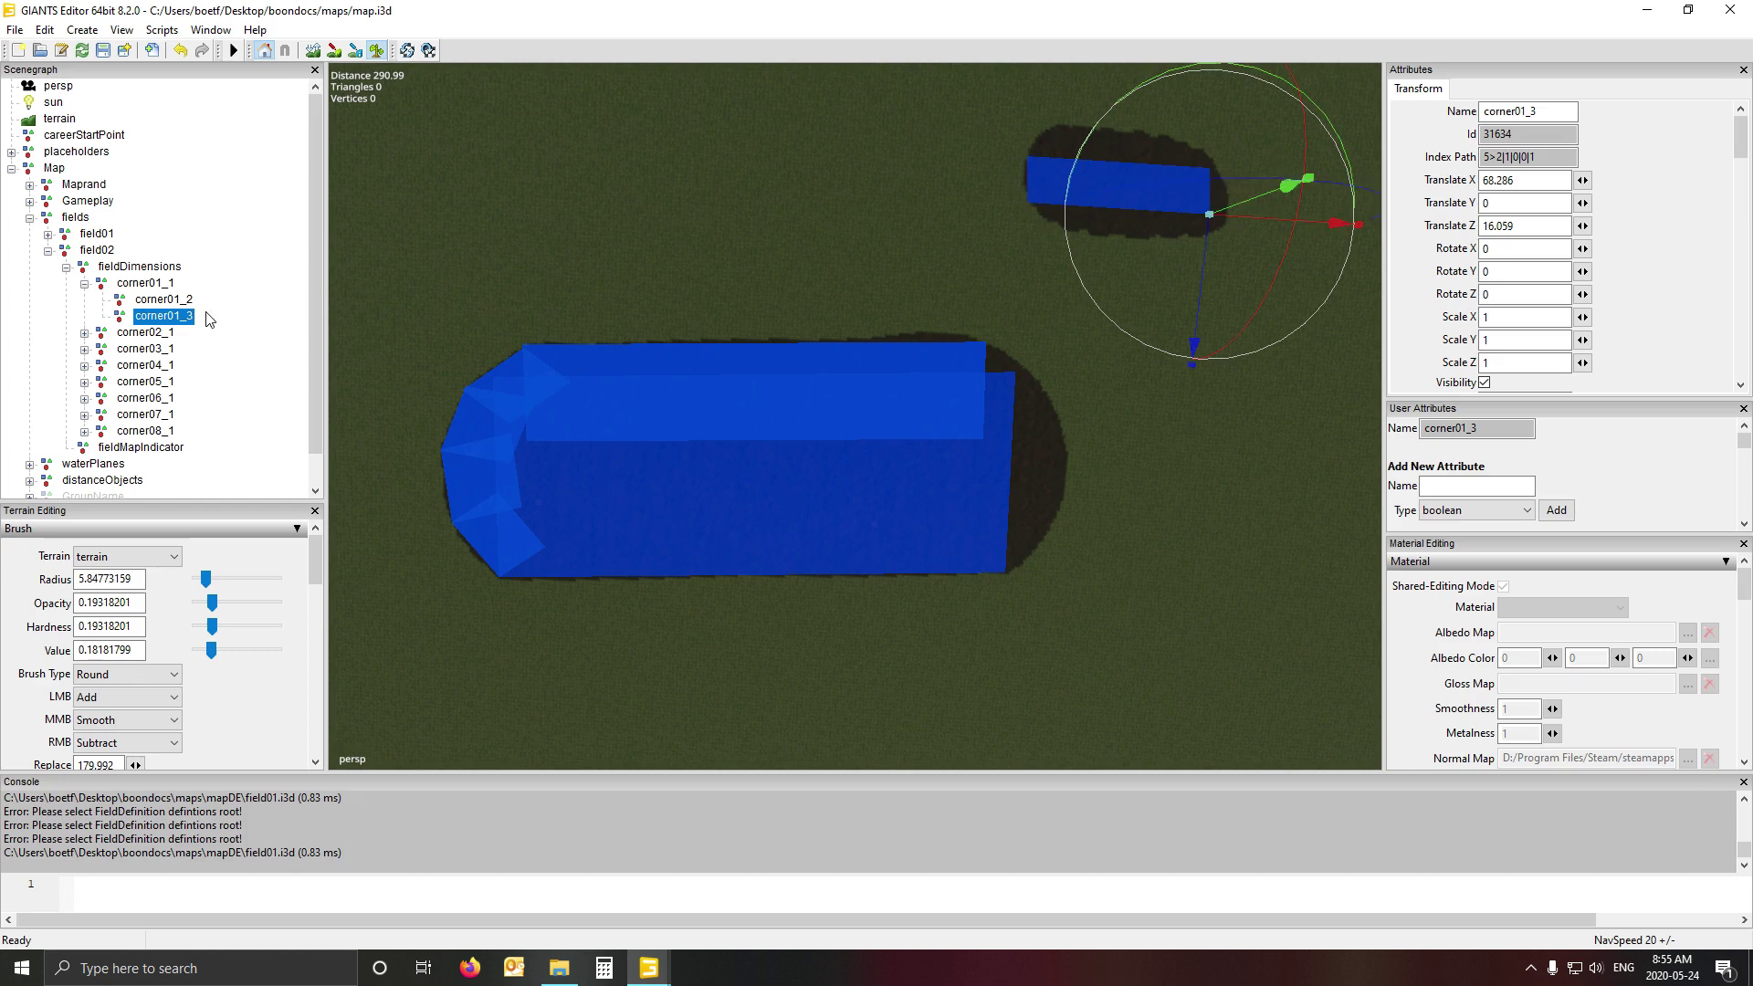
- Delete the surplus corner02_1 through corner08_1 from field02's fieldDimensions
{"action": "left_click", "coordinate": [142, 431]}
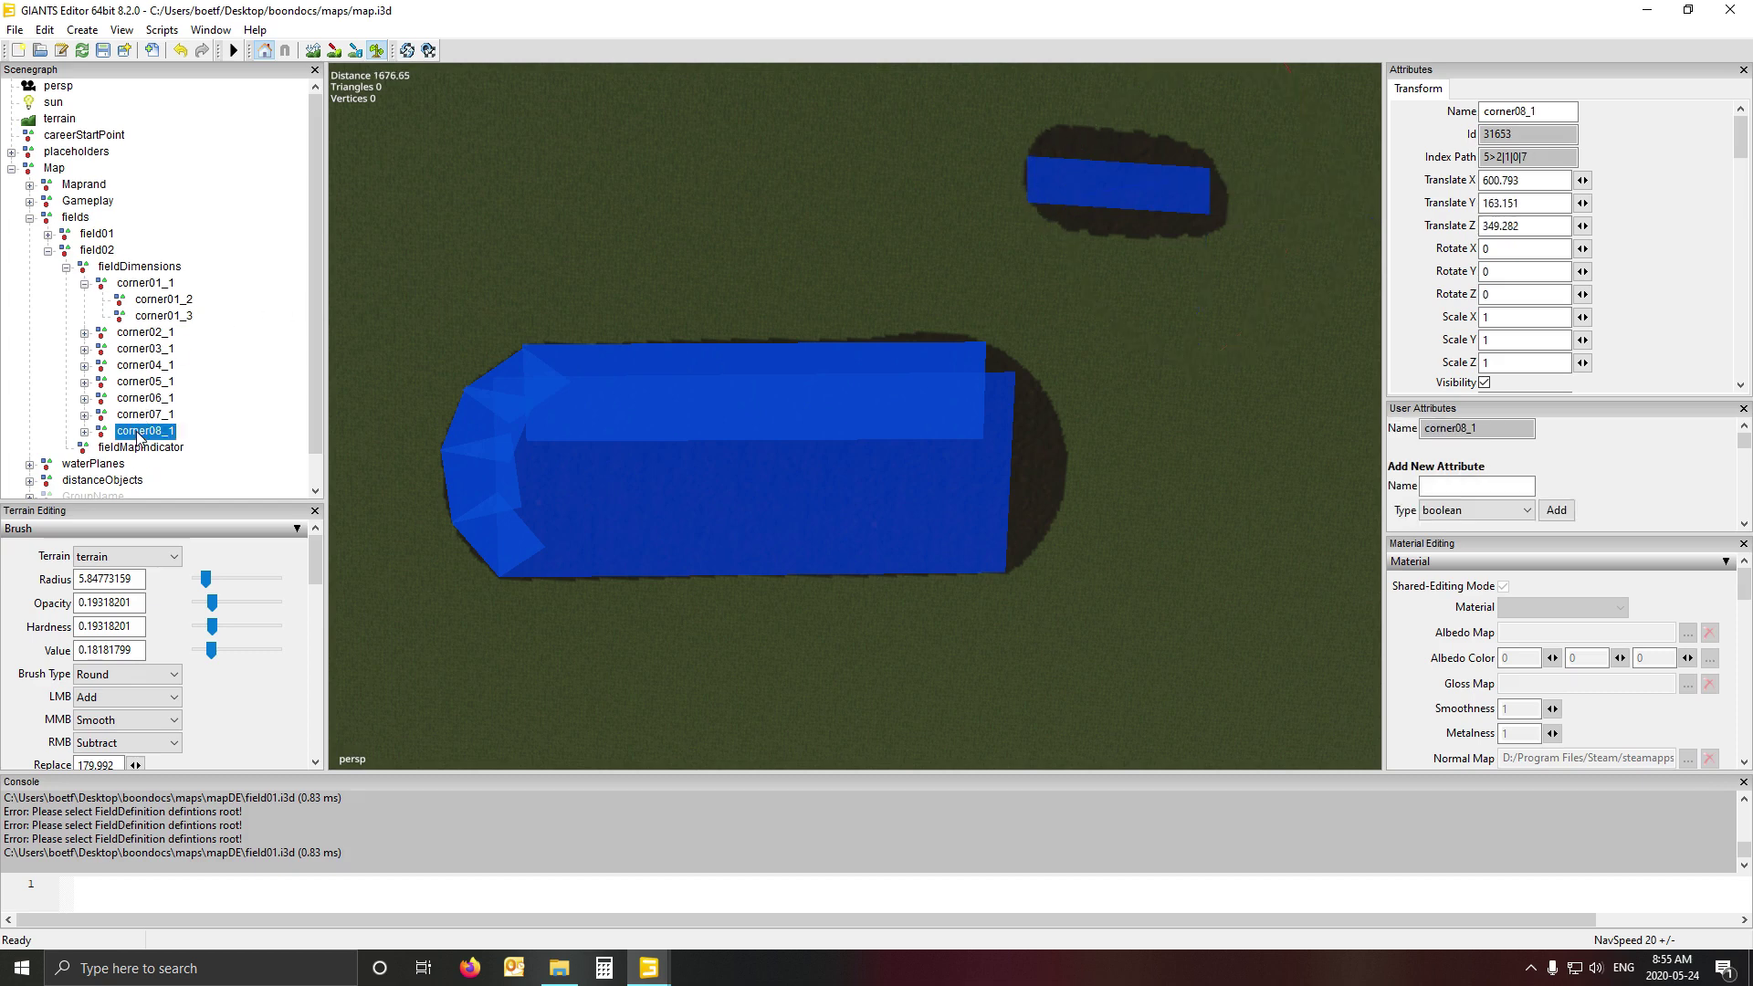
{"action": "left_click", "coordinate": [139, 334], "text": "shift"}
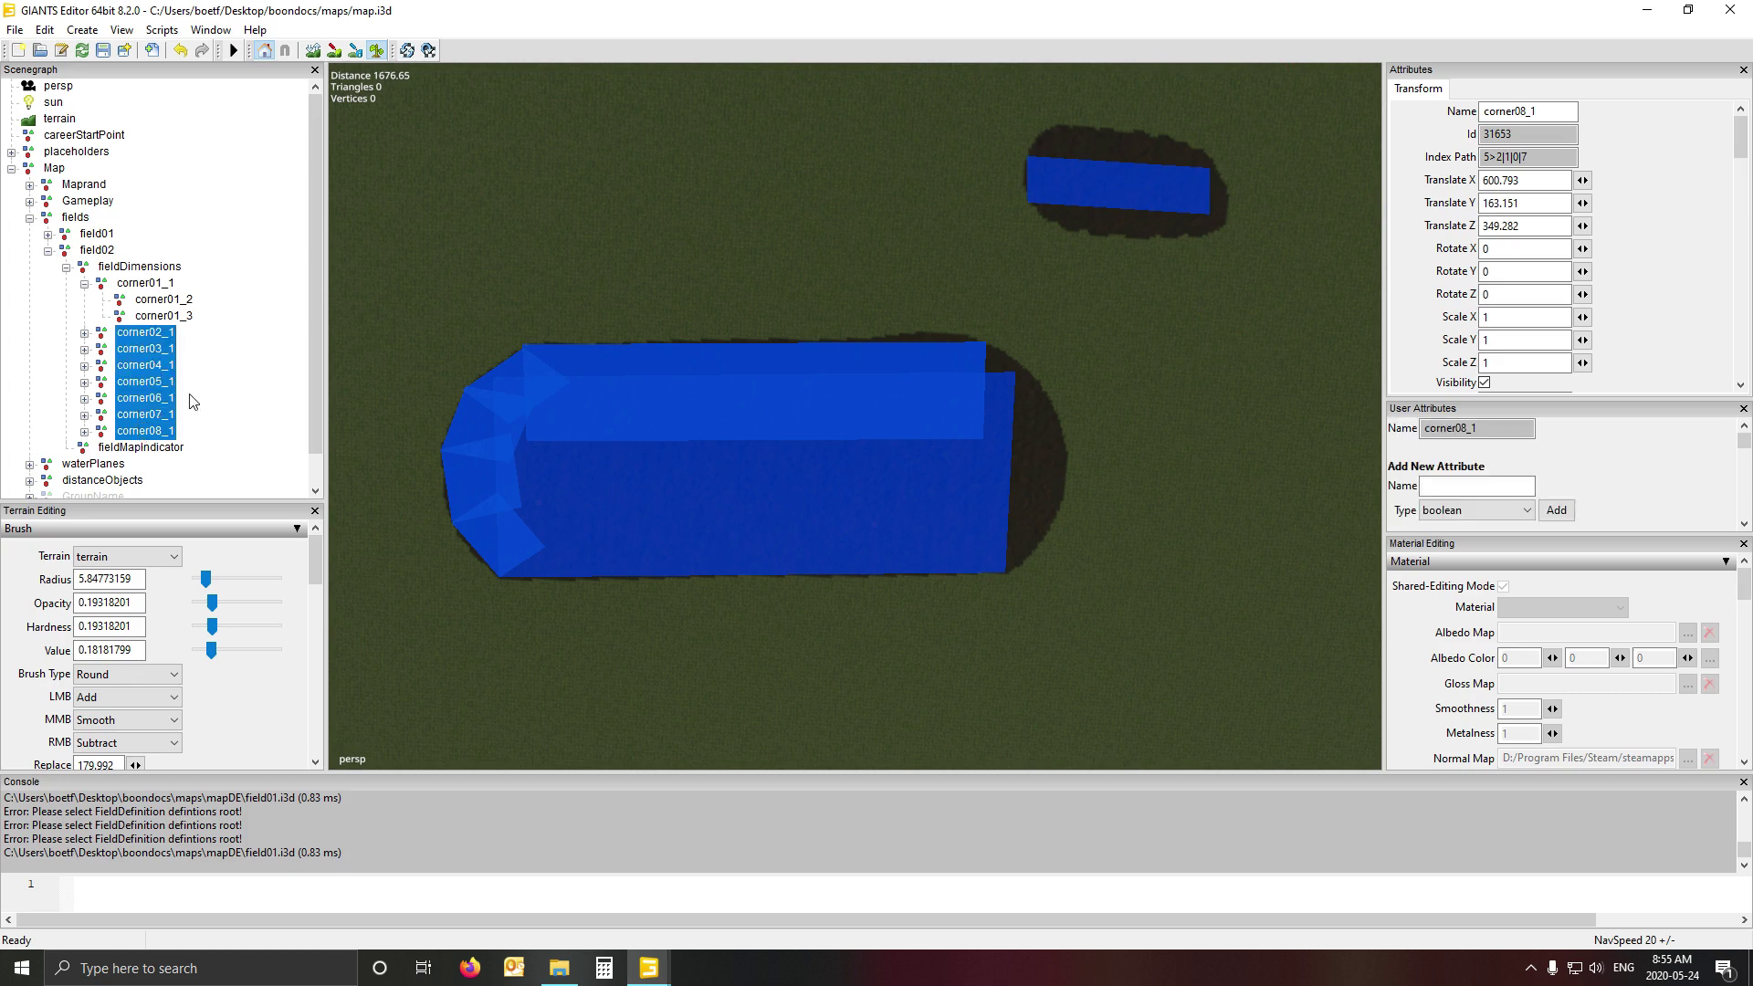
{"action": "key", "text": "Delete"}
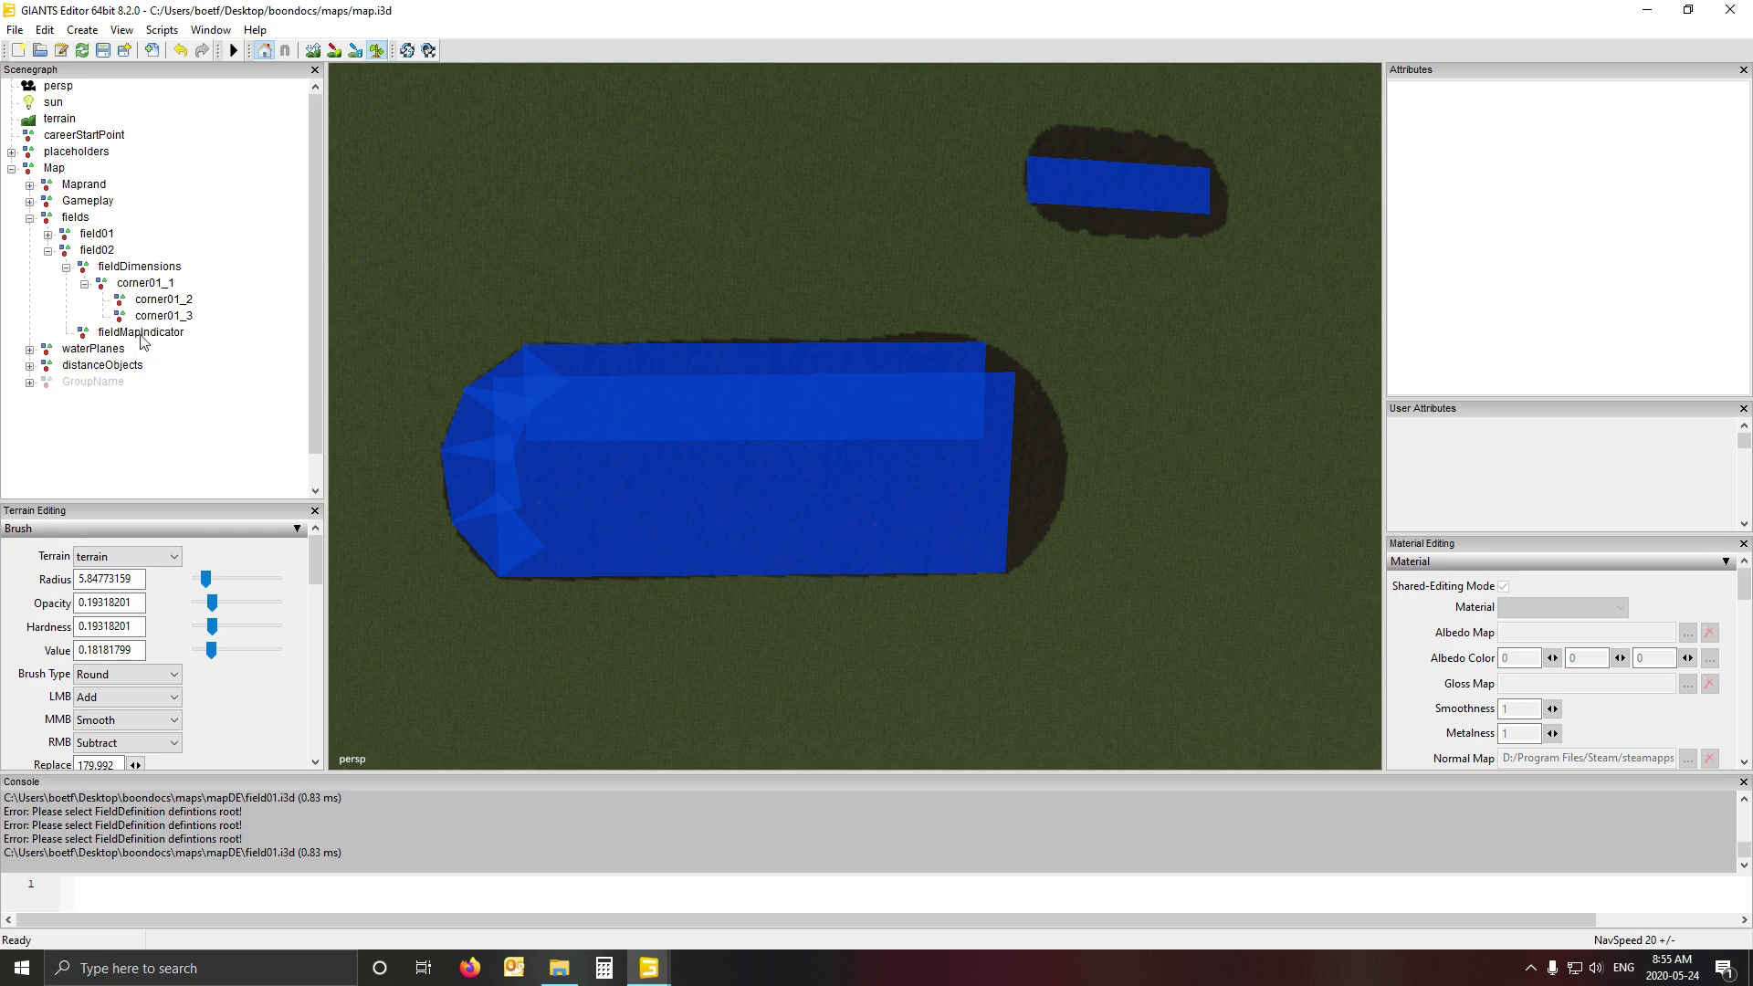
- Place field02's fieldMapIndicator mid-patch at about X -855, Z -329, and field01's in the middle of the large field at about X -991, Z -219
{"action": "left_click", "coordinate": [142, 334]}
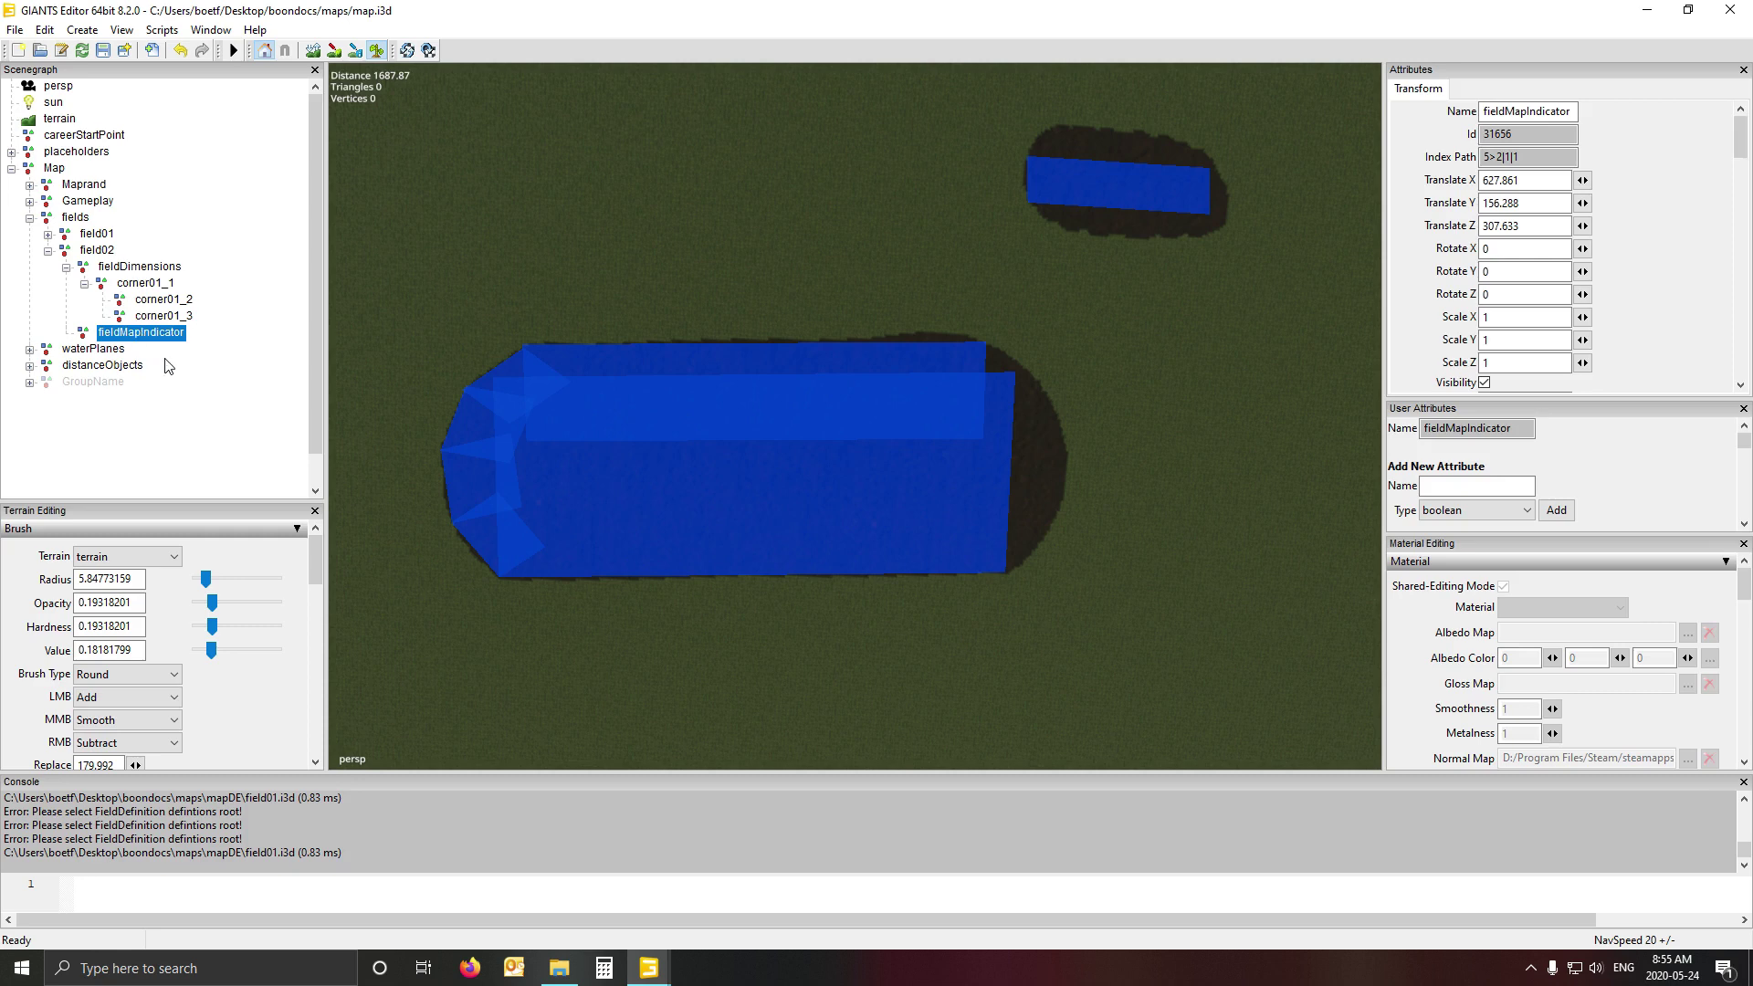
{"action": "left_click", "coordinate": [1119, 185]}
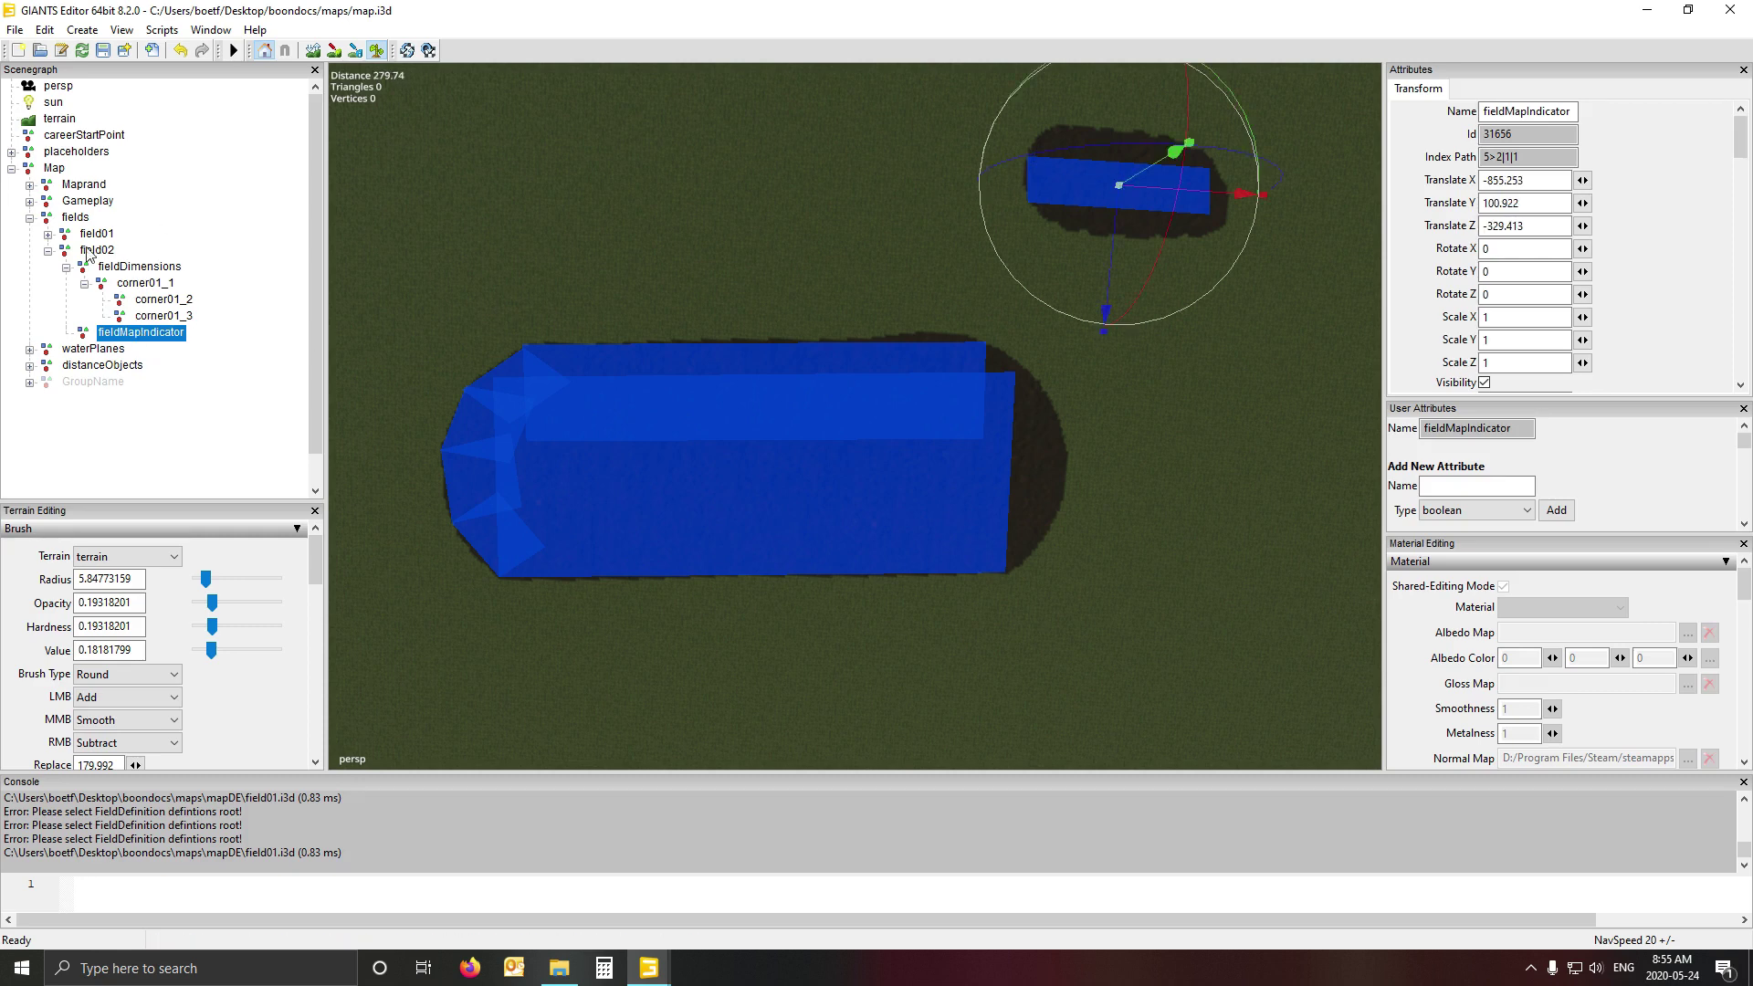
{"action": "left_click", "coordinate": [48, 250]}
{"action": "left_click", "coordinate": [47, 234]}
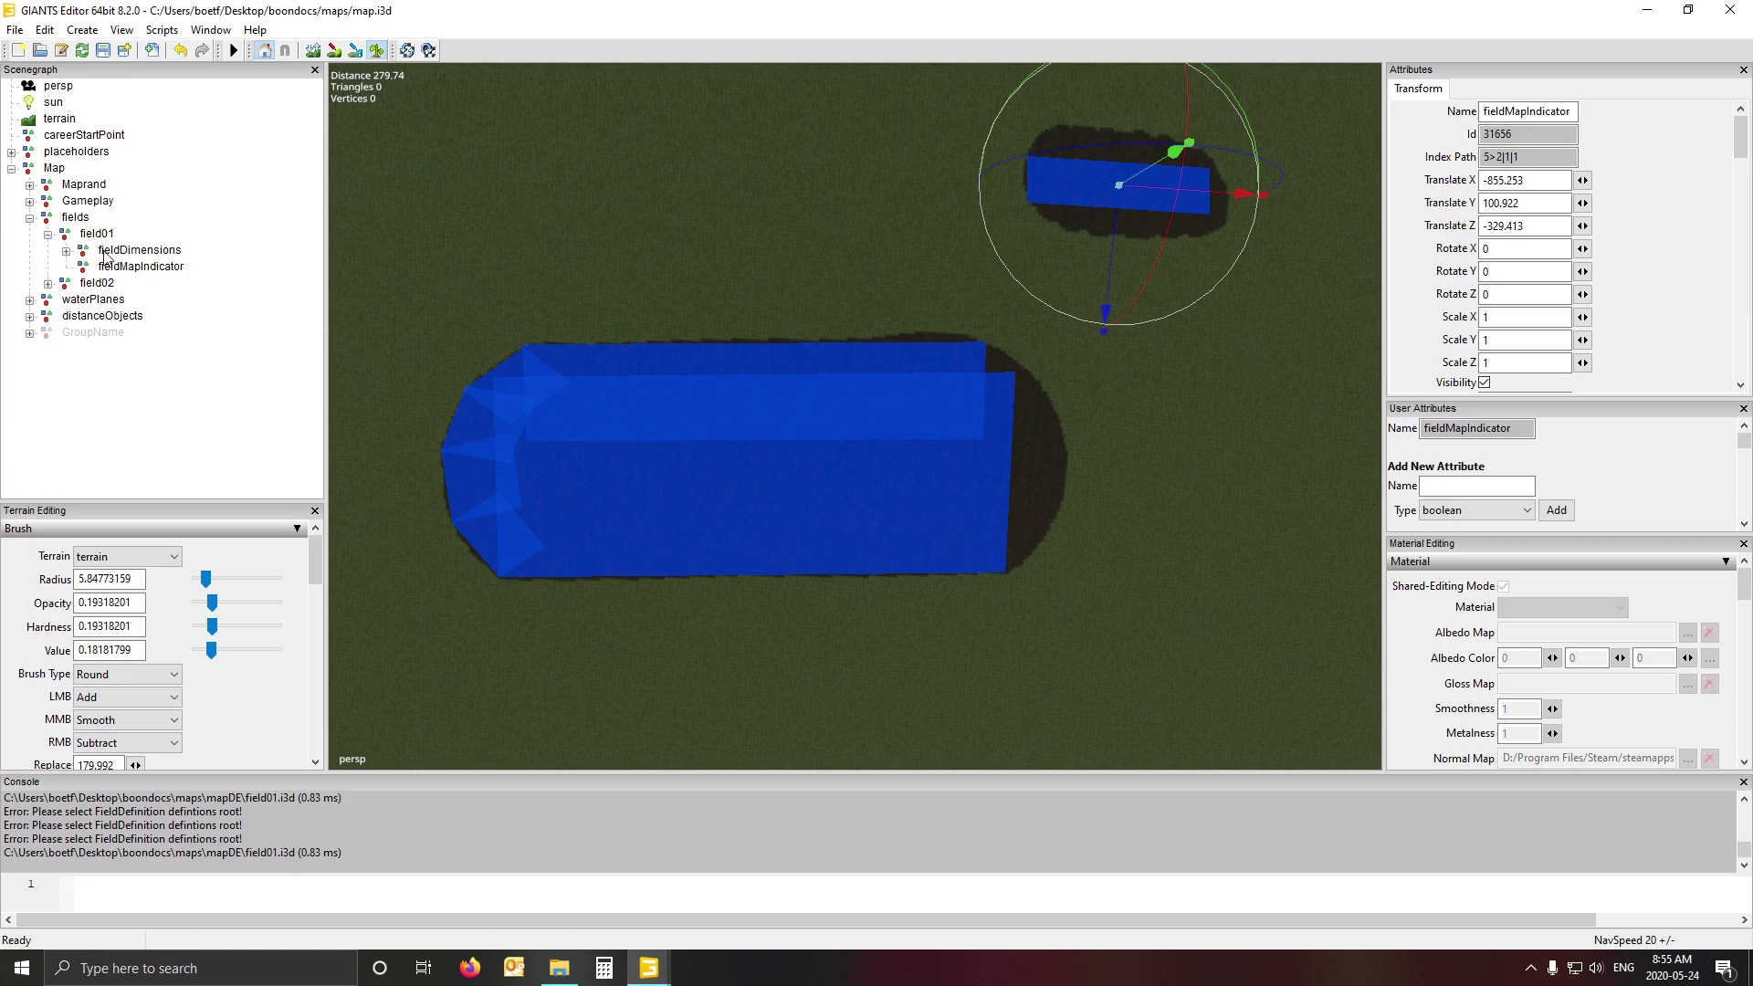
{"action": "left_click", "coordinate": [139, 267]}
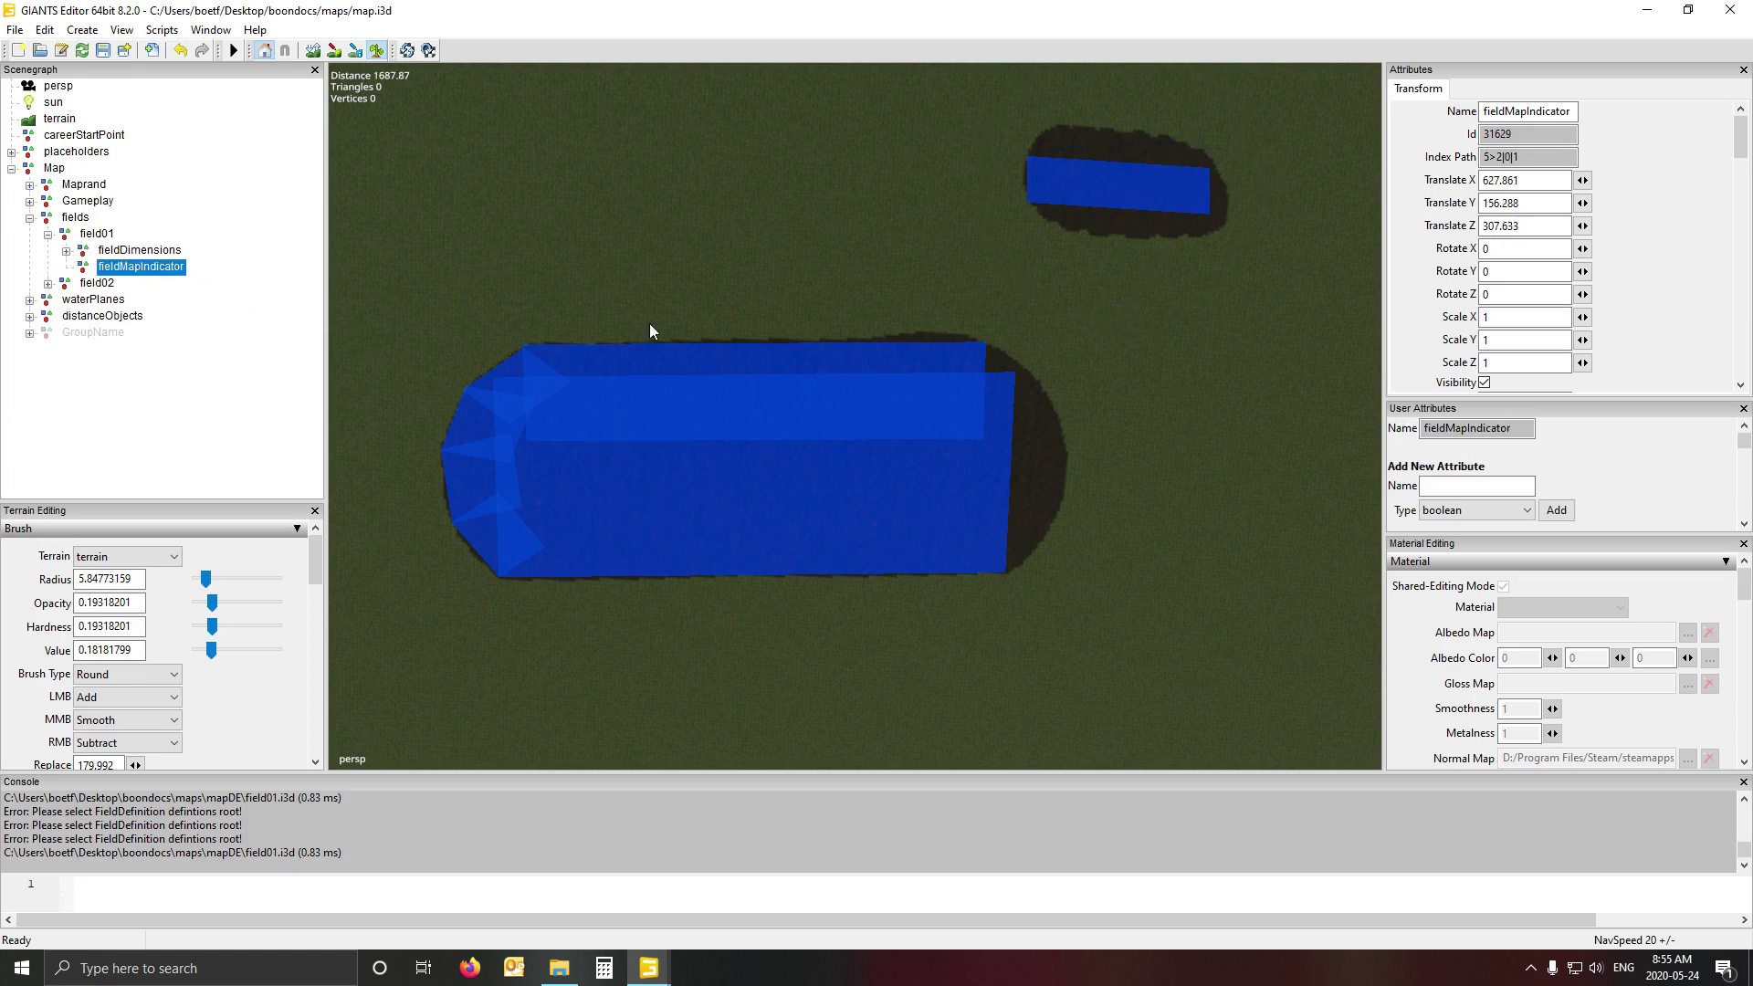
{"action": "right_click_drag", "start_coordinate": [649, 323], "coordinate": [599, 364]}
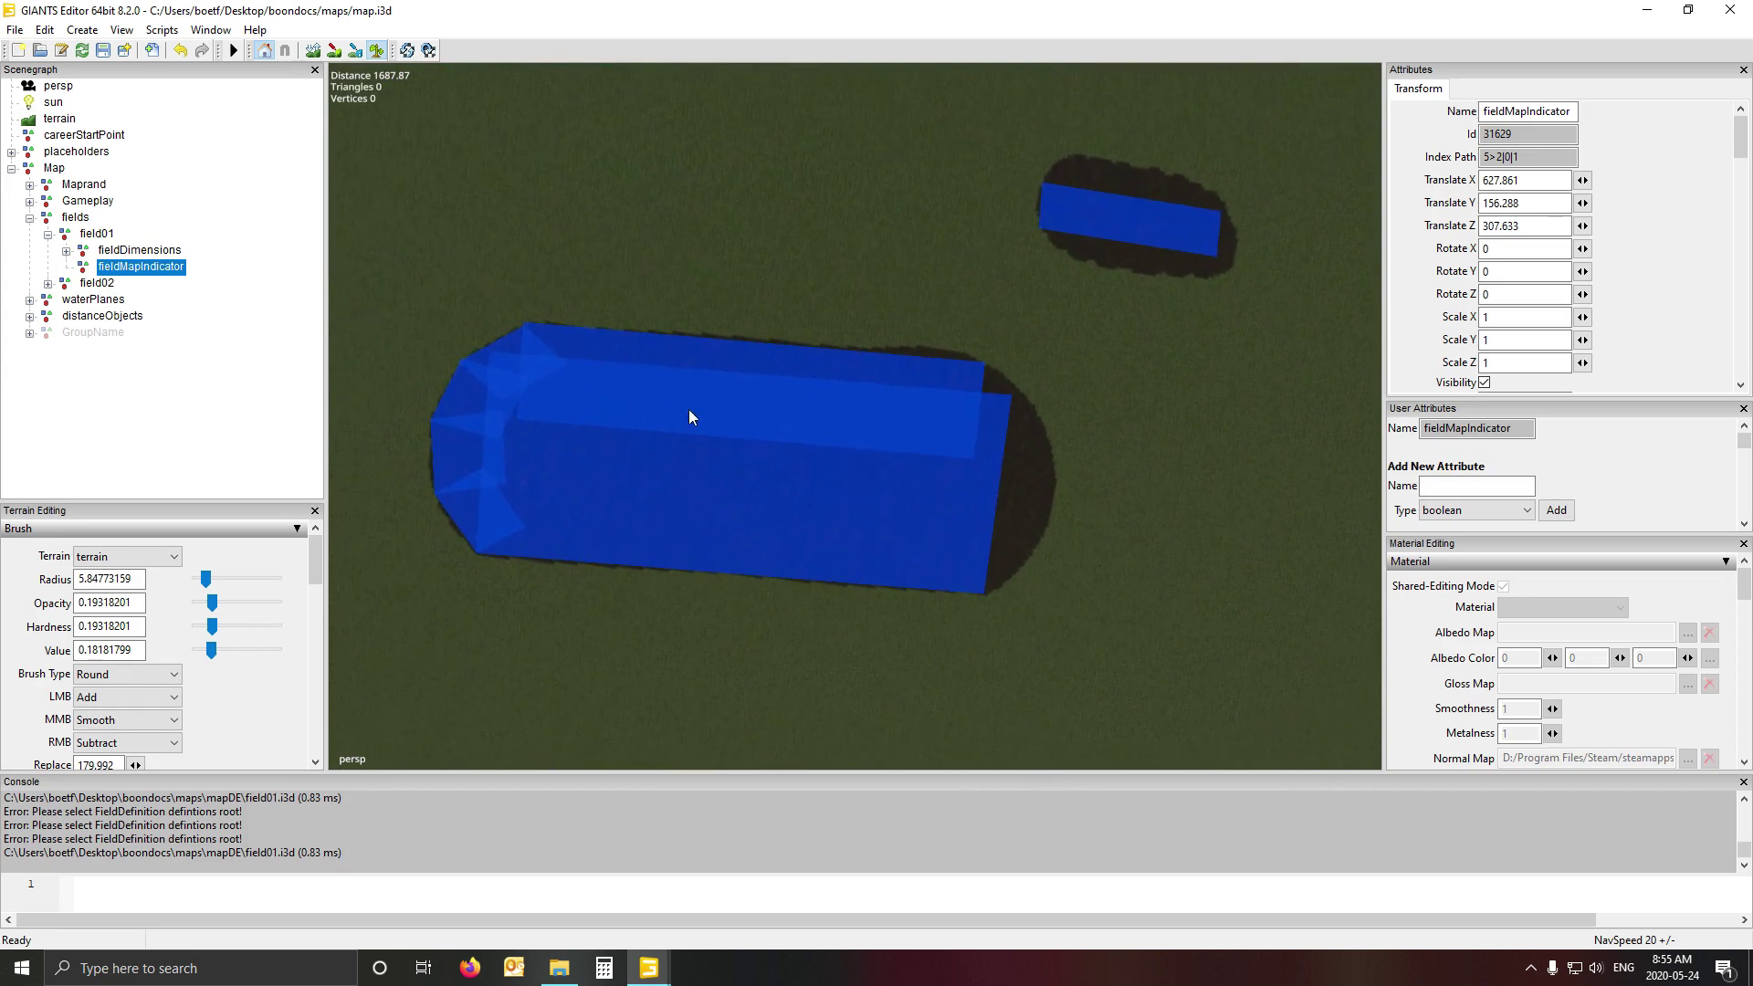
{"action": "key", "text": "ctrl+b"}
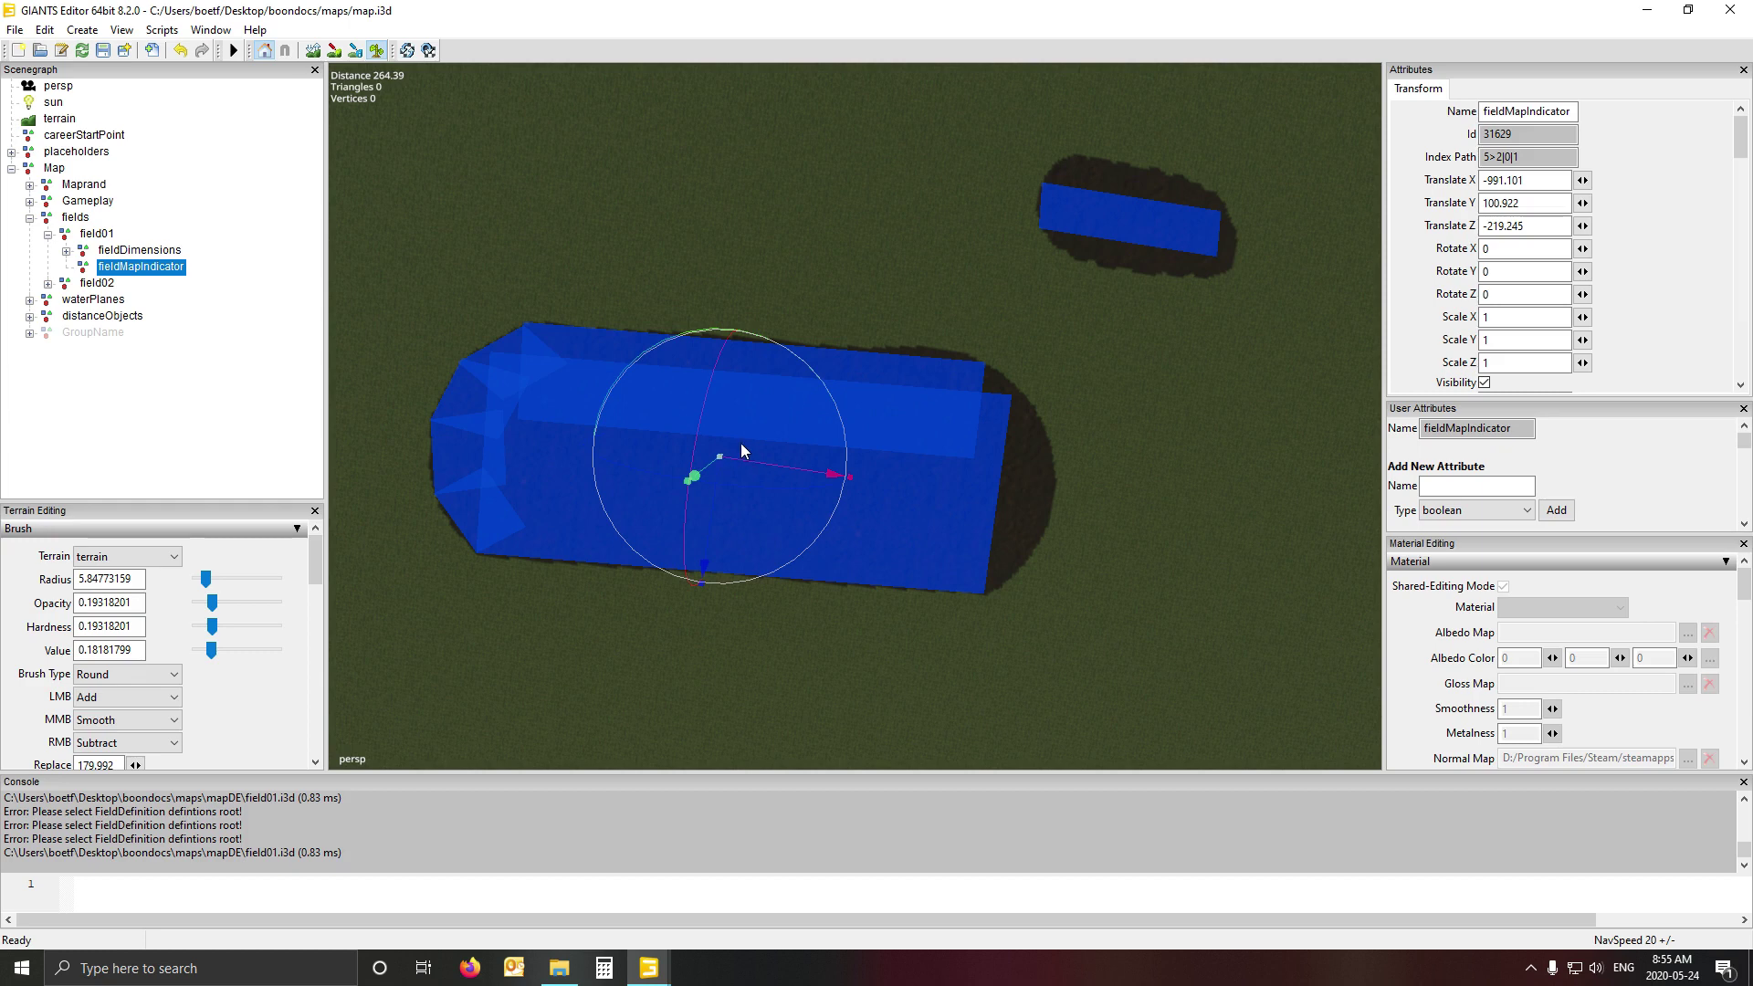
{"action": "left_click", "coordinate": [48, 283]}
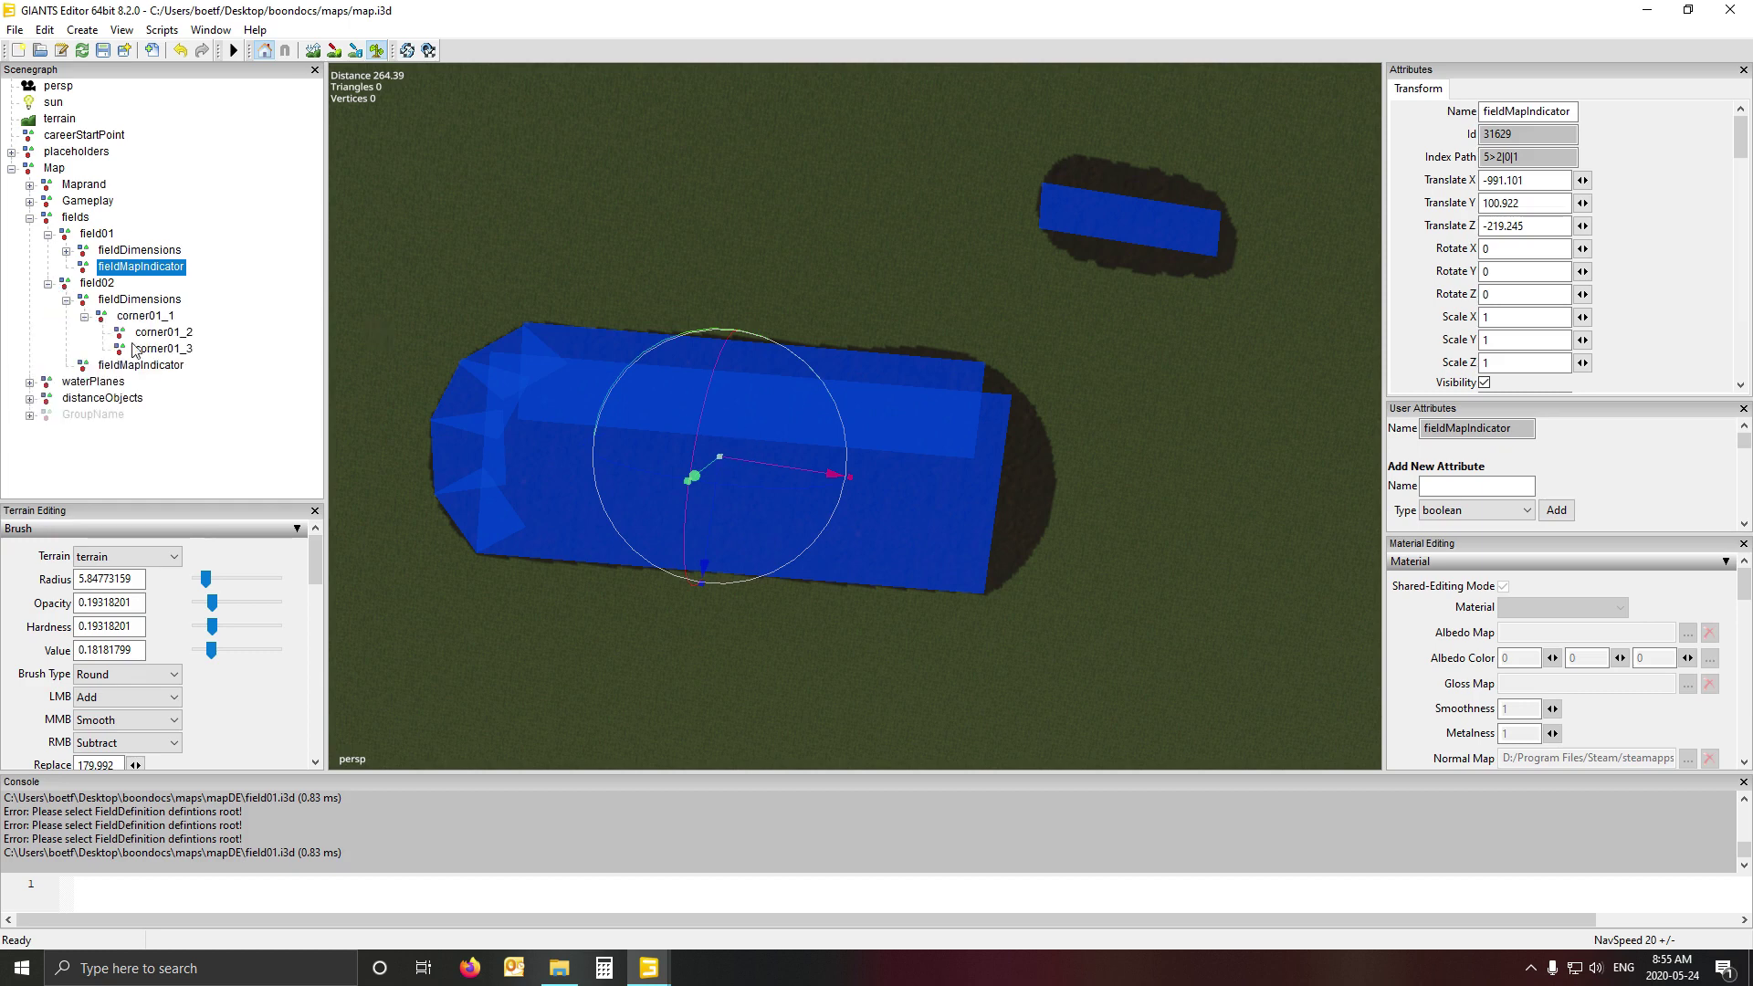
{"action": "left_click", "coordinate": [143, 366]}
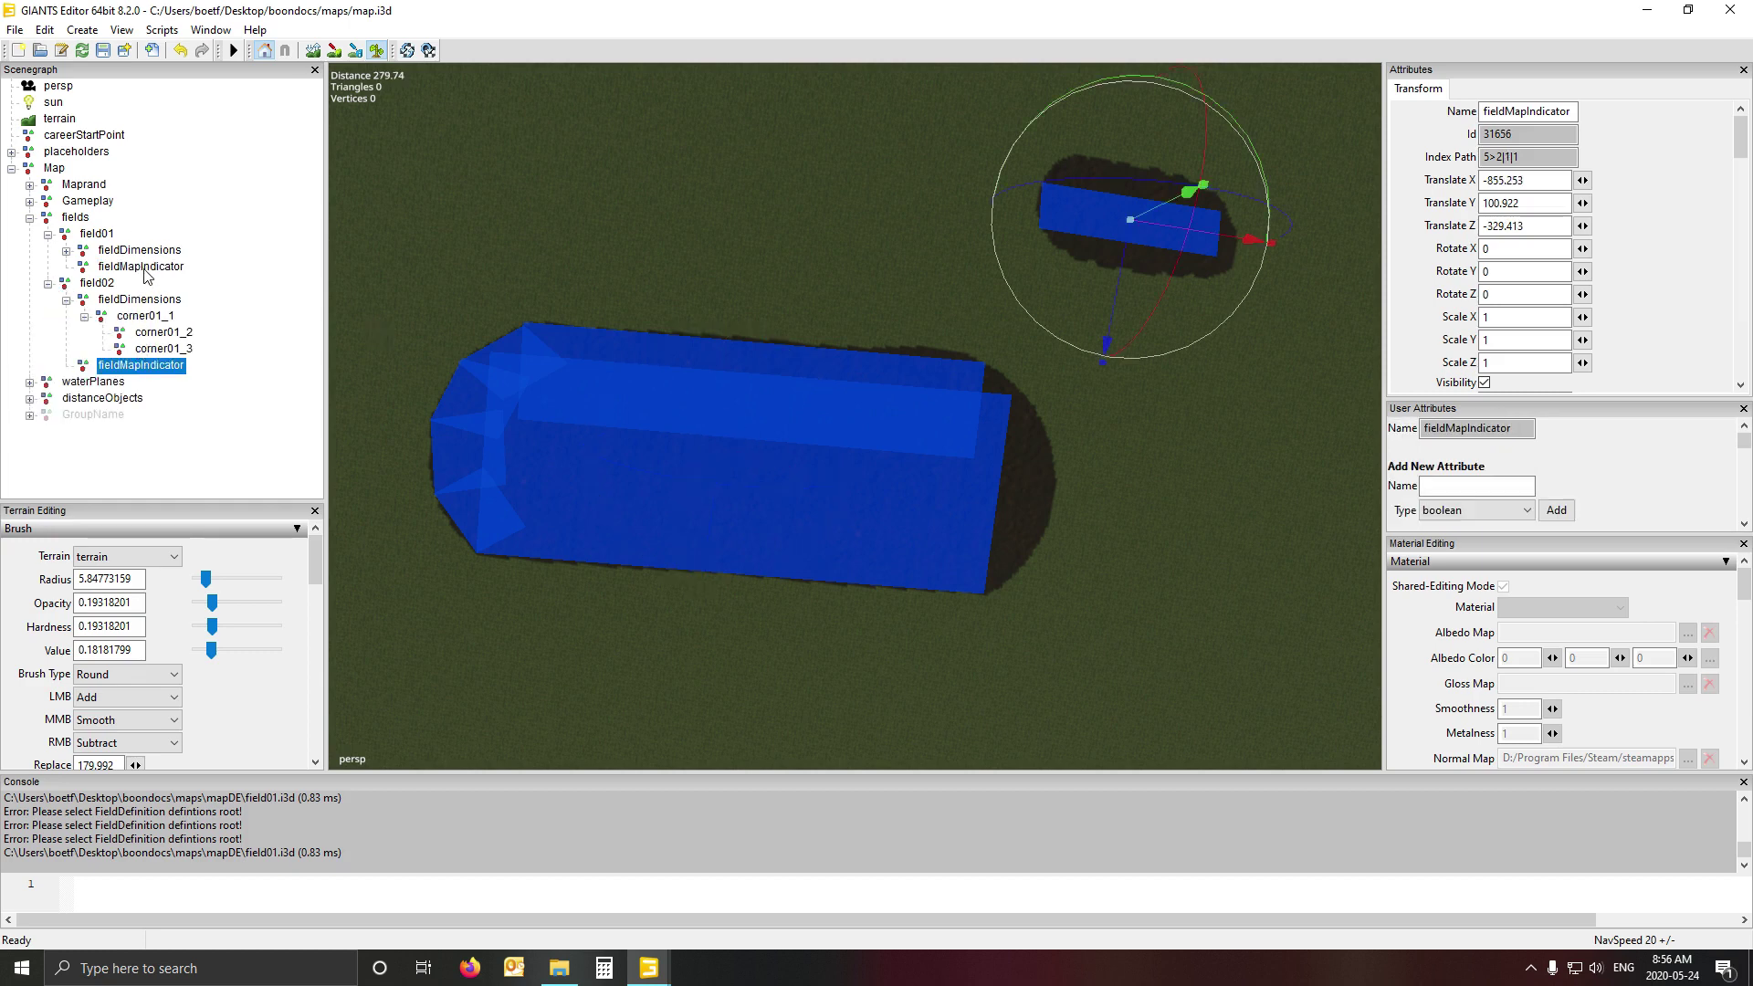
{"action": "left_click", "coordinate": [144, 267]}
{"action": "left_click", "coordinate": [142, 365]}
- Turn off the blue field overlay by running Toggle Render Field Areas on the fields group, and clear the selection
{"action": "left_click", "coordinate": [161, 30]}
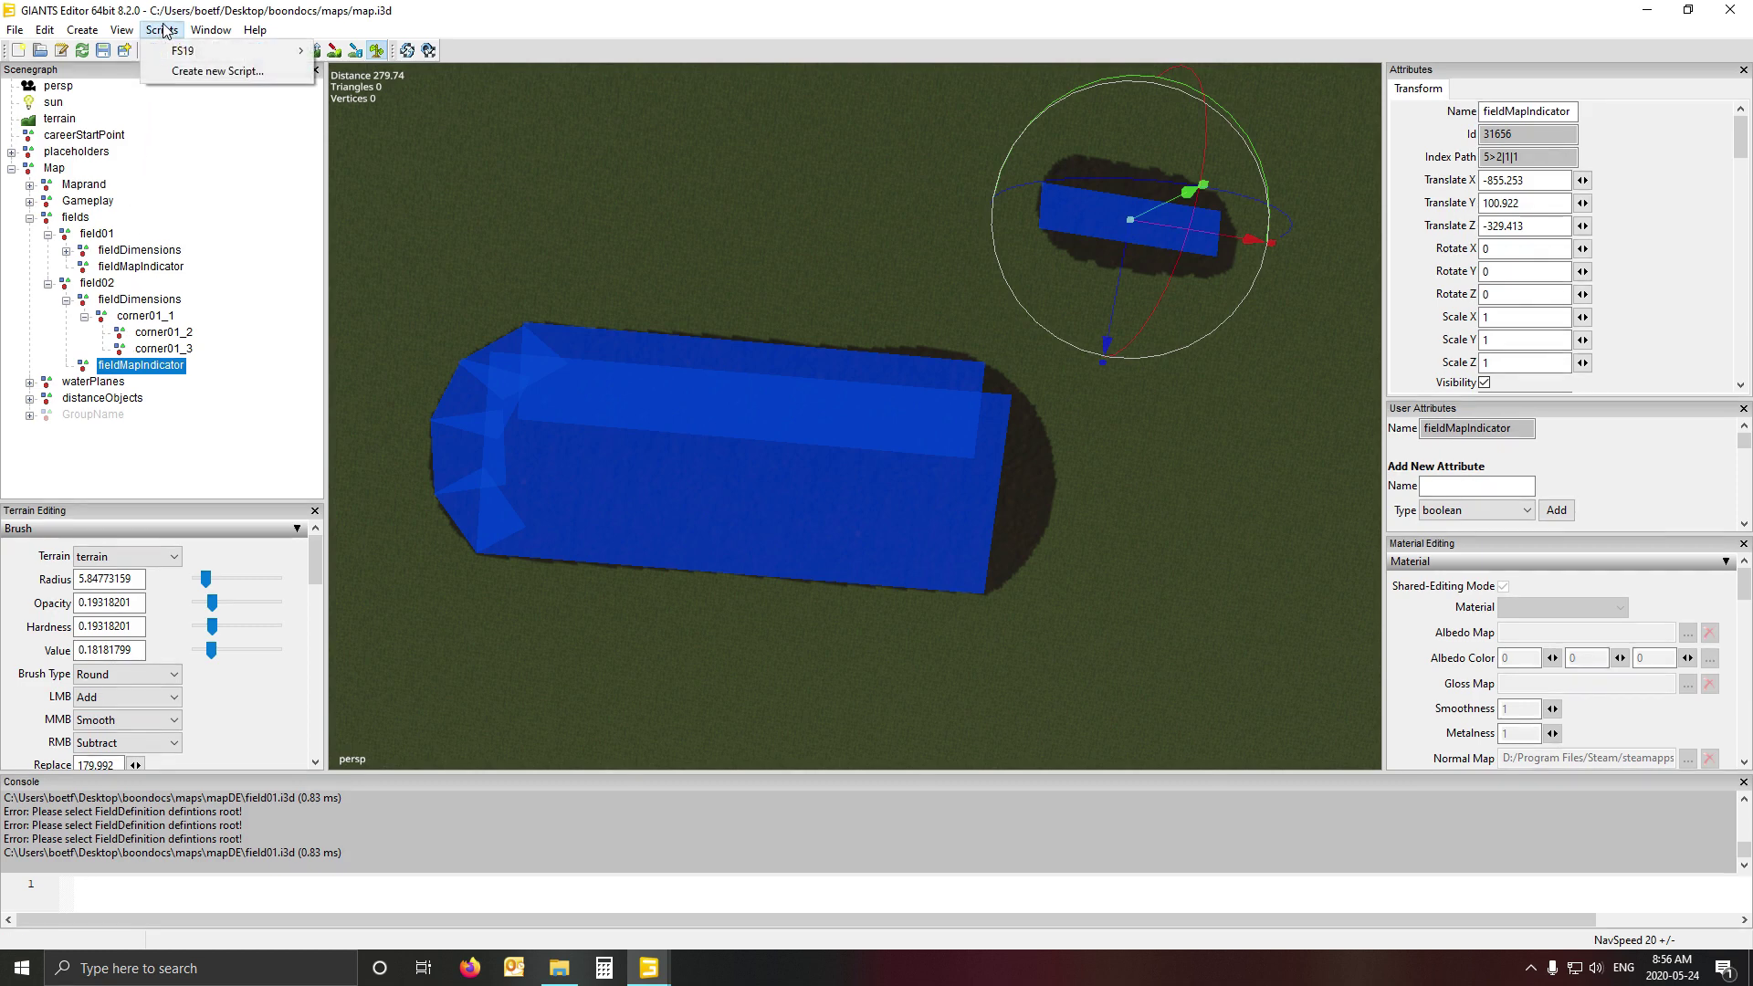
{"action": "left_click", "coordinate": [75, 217]}
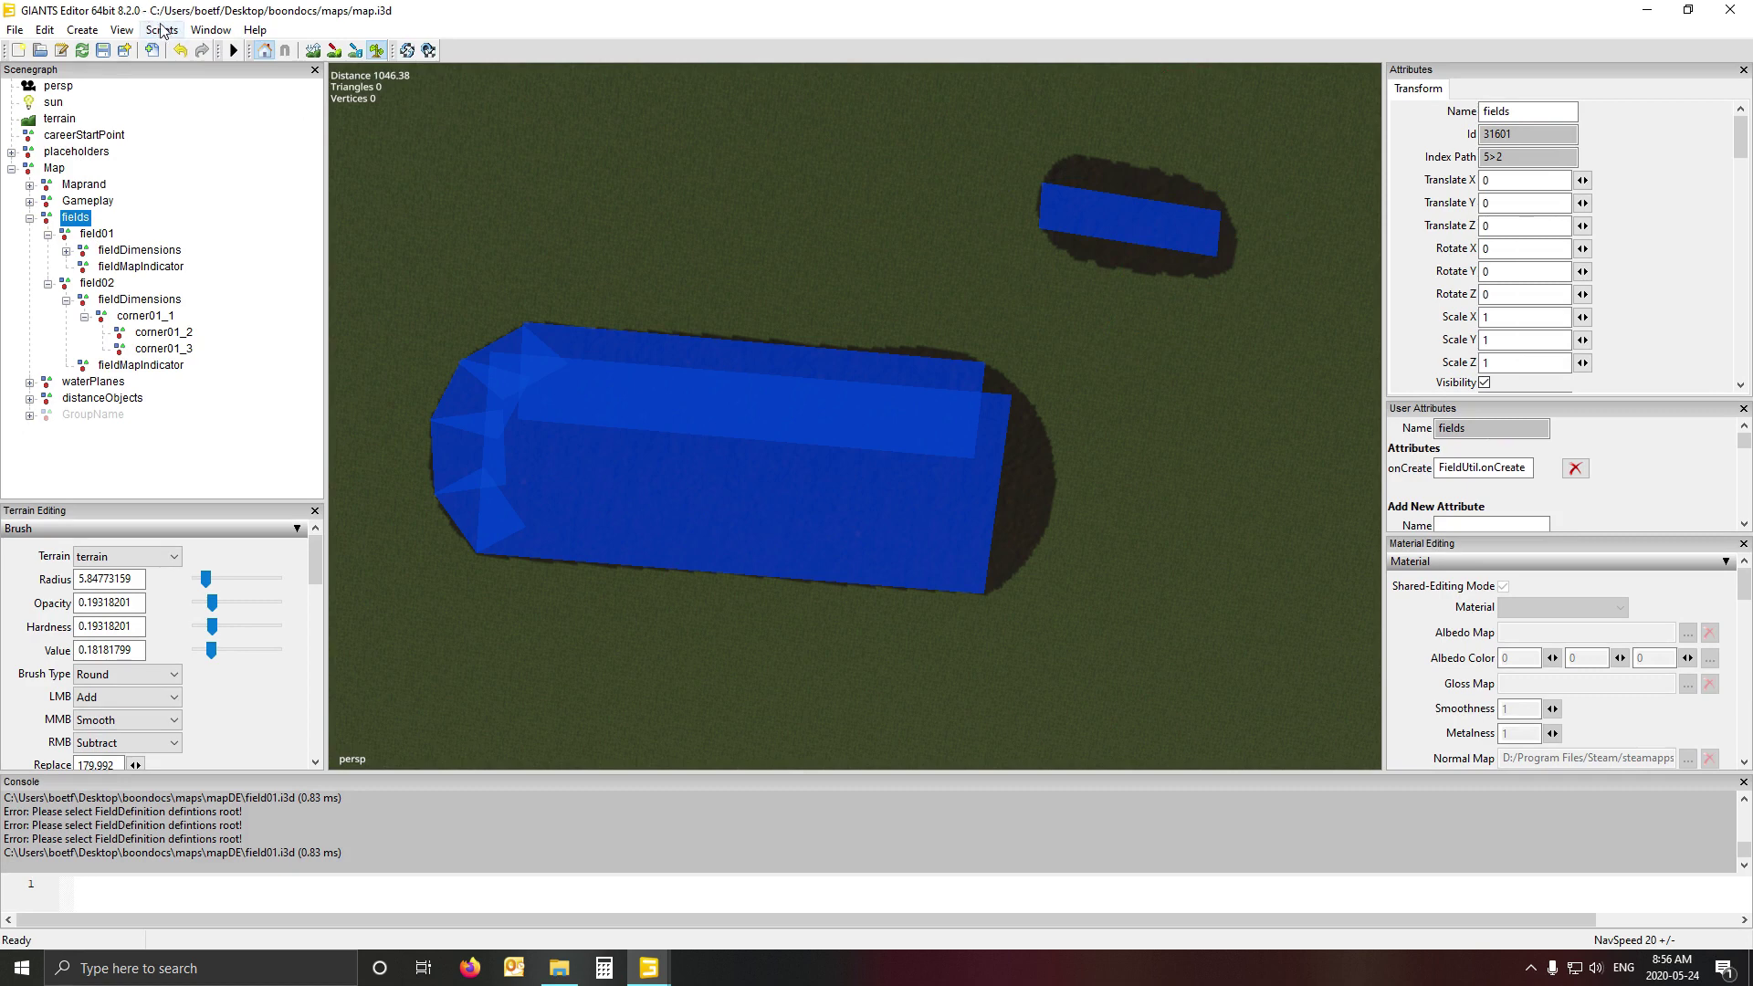
{"action": "left_click", "coordinate": [161, 30]}
{"action": "mouse_move", "coordinate": [211, 30]}
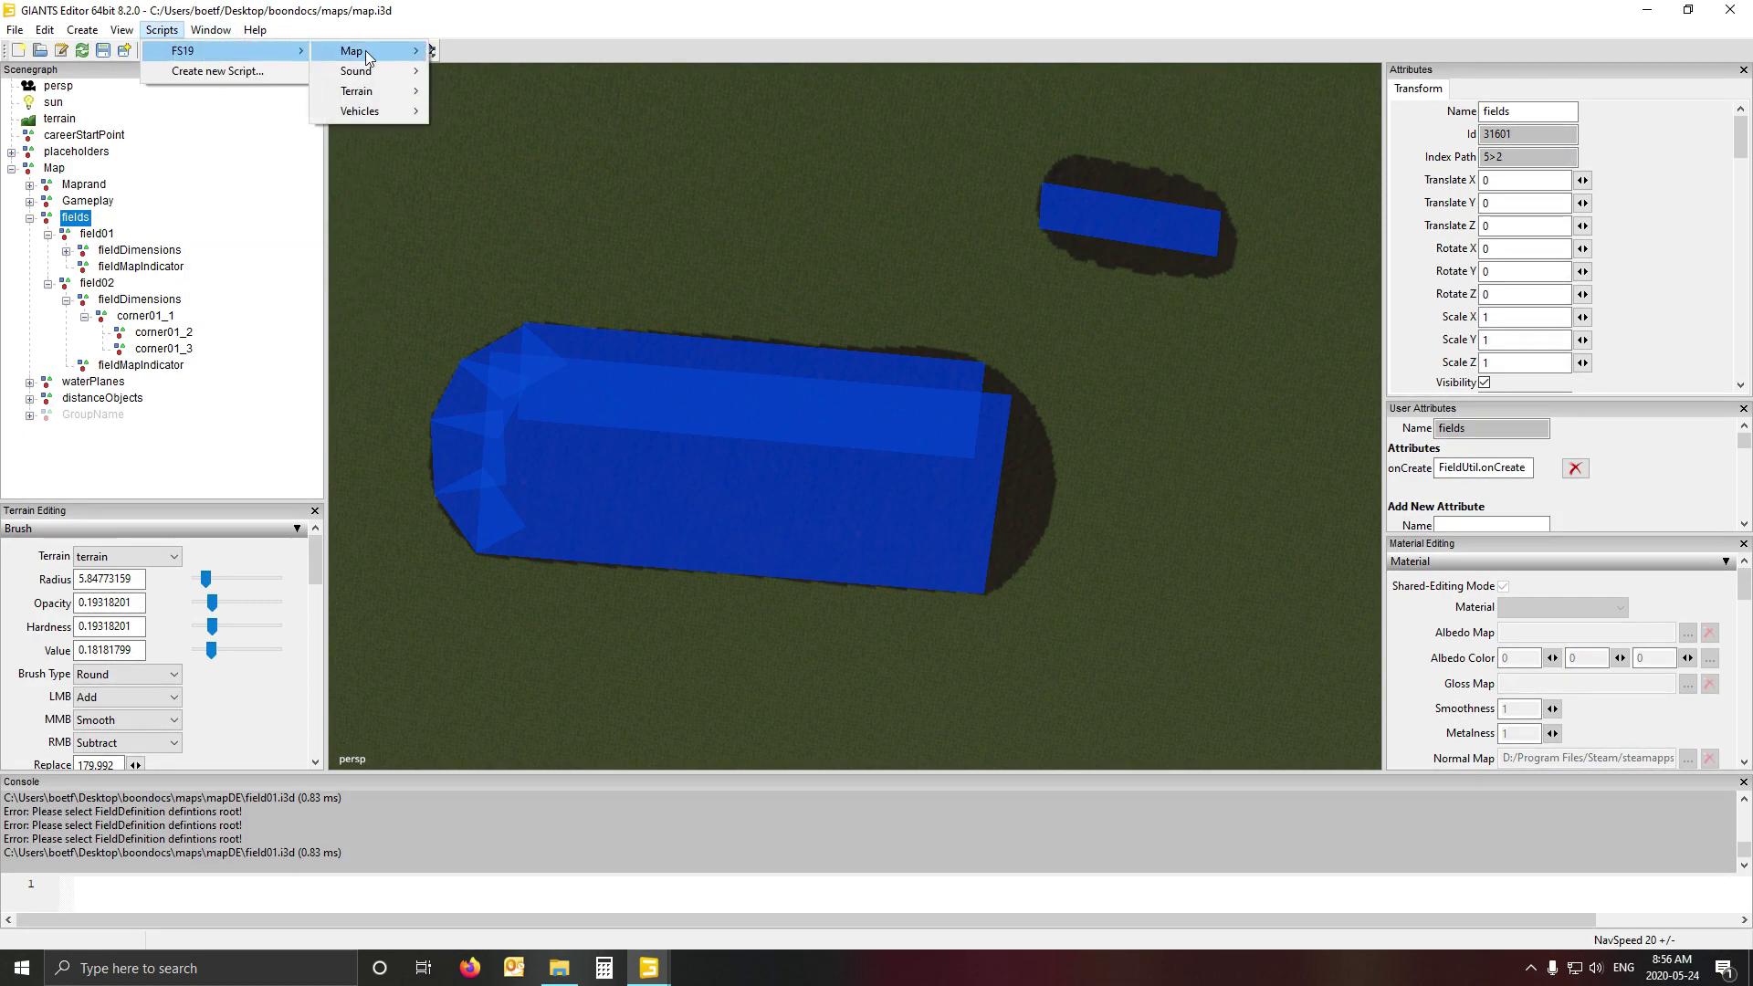
{"action": "mouse_move", "coordinate": [372, 57]}
{"action": "left_click", "coordinate": [540, 111]}
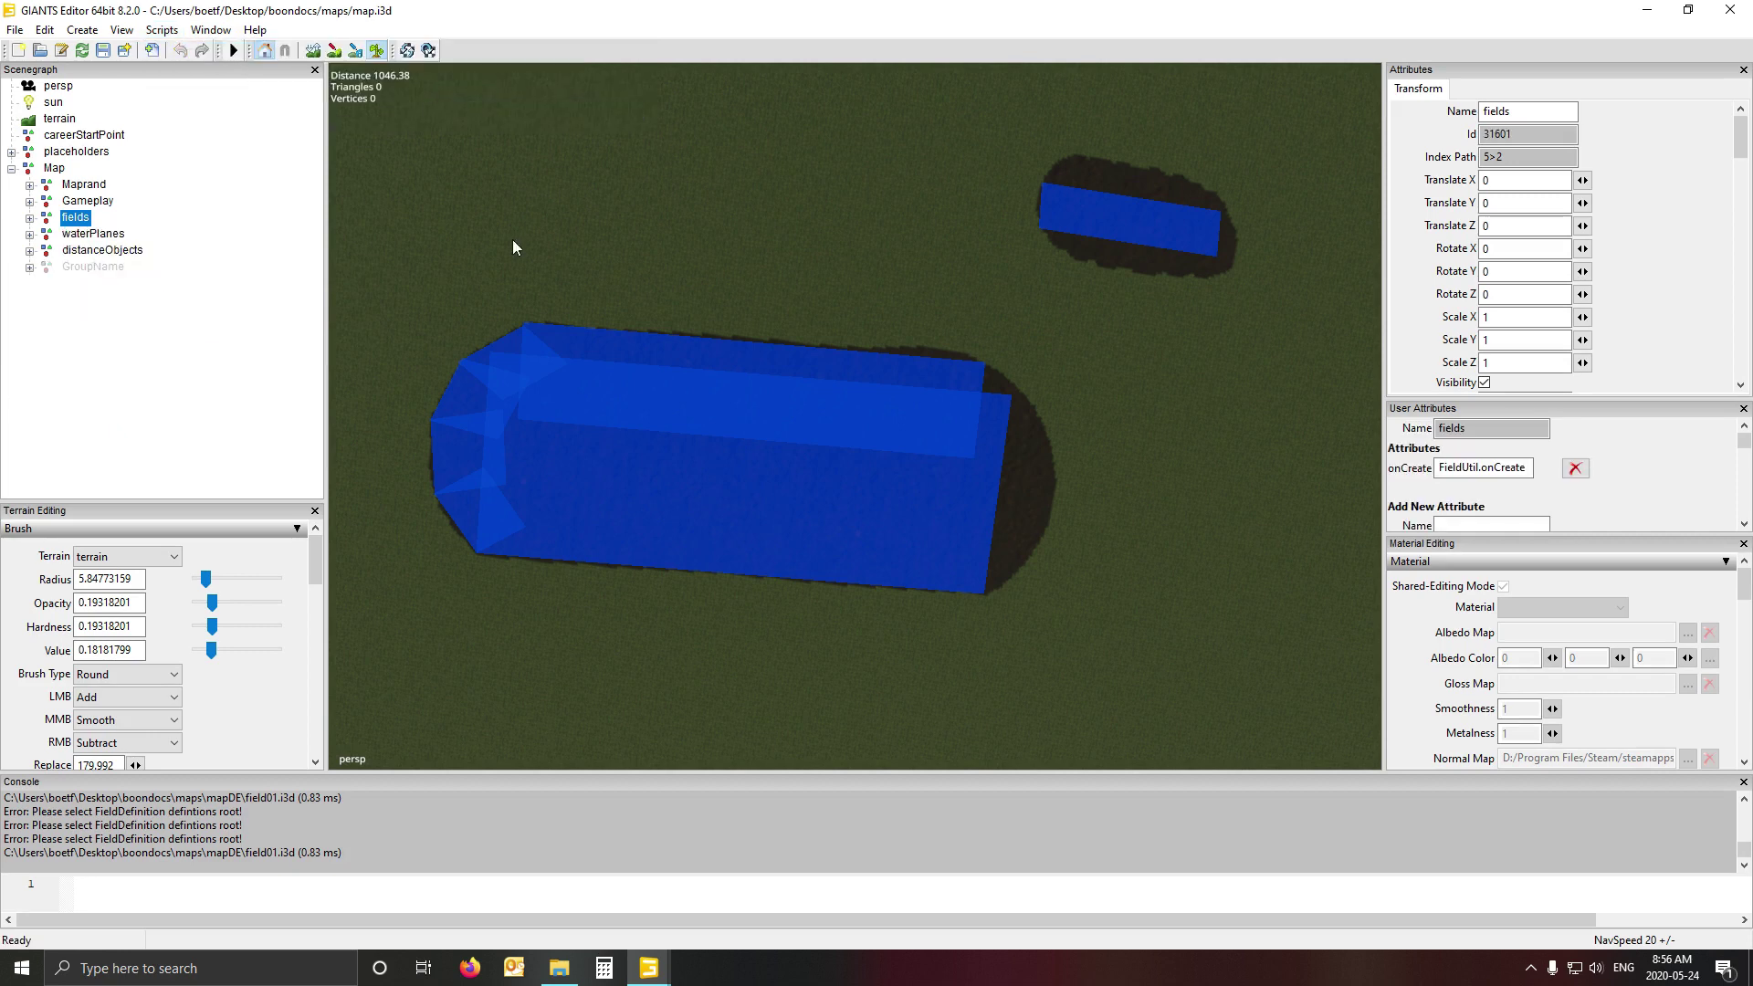
{"action": "left_click", "coordinate": [242, 264]}
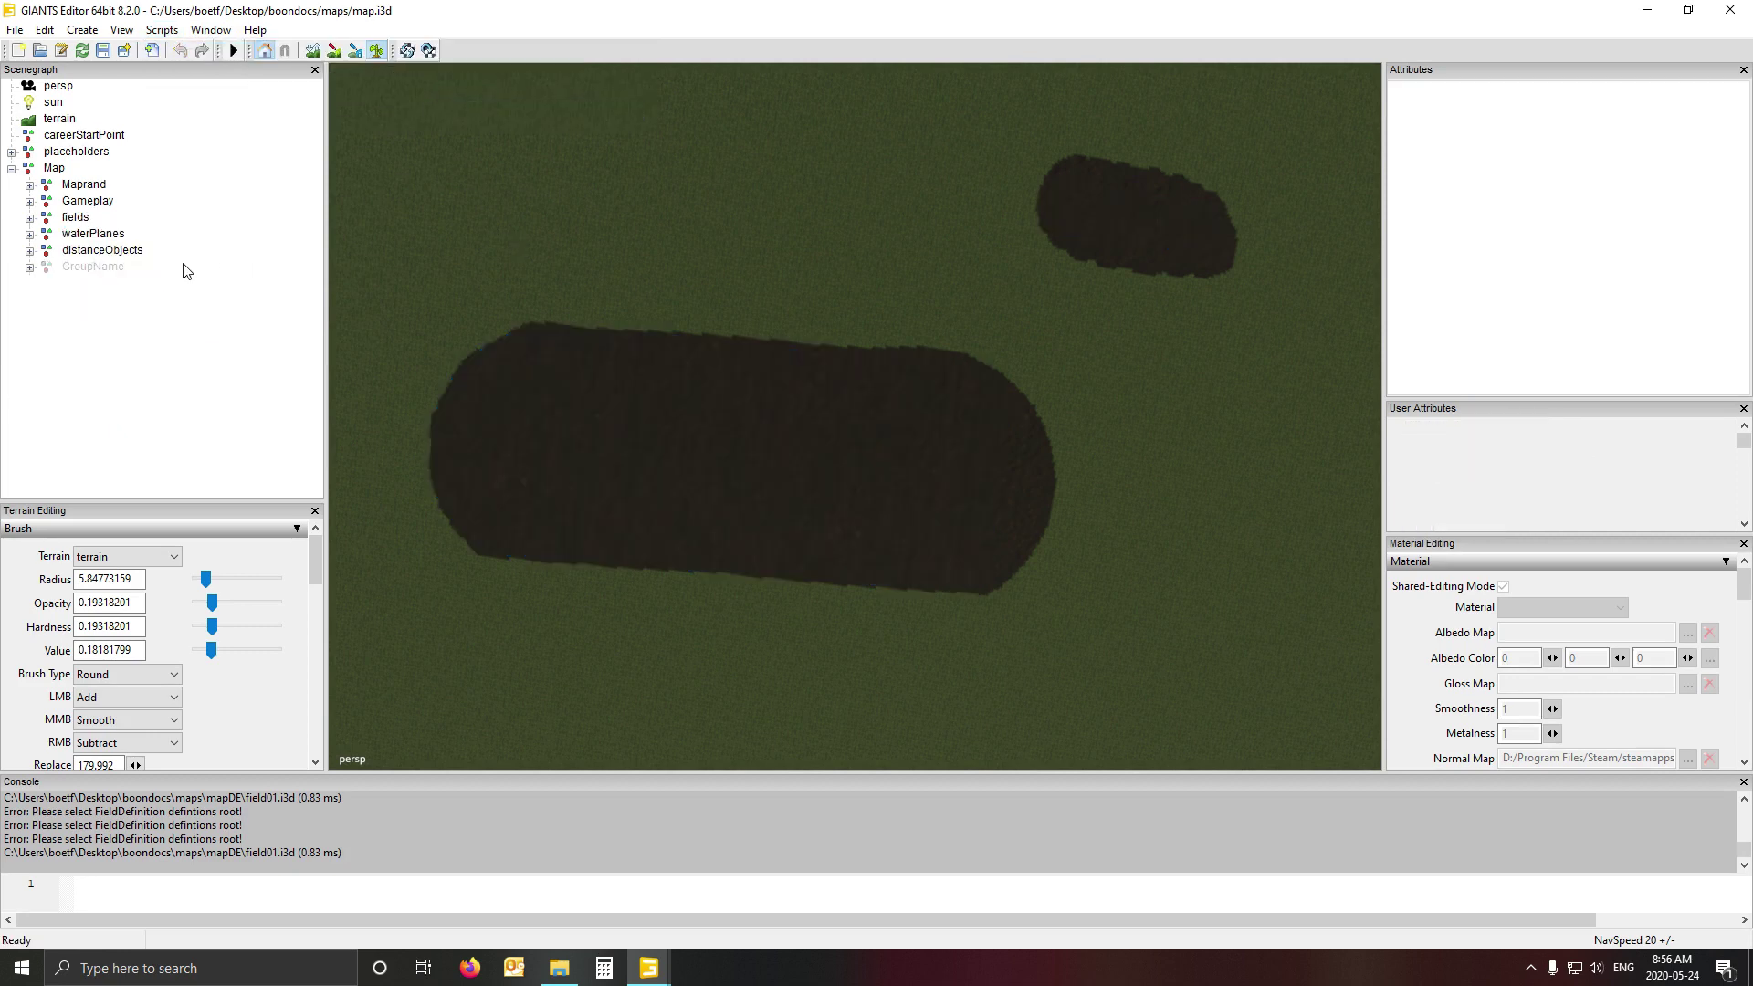
- Select the fields group in the Map hierarchy
{"action": "mouse_move", "coordinate": [630, 445]}
{"action": "left_mouse_down", "text": "alt"}
{"action": "mouse_move", "coordinate": [923, 251]}
{"action": "mouse_move", "coordinate": [1044, 201]}
{"action": "mouse_move", "coordinate": [820, 467]}
{"action": "mouse_move", "coordinate": [560, 447]}
{"action": "mouse_move", "coordinate": [598, 445]}
{"action": "left_mouse_up", "text": "alt"}
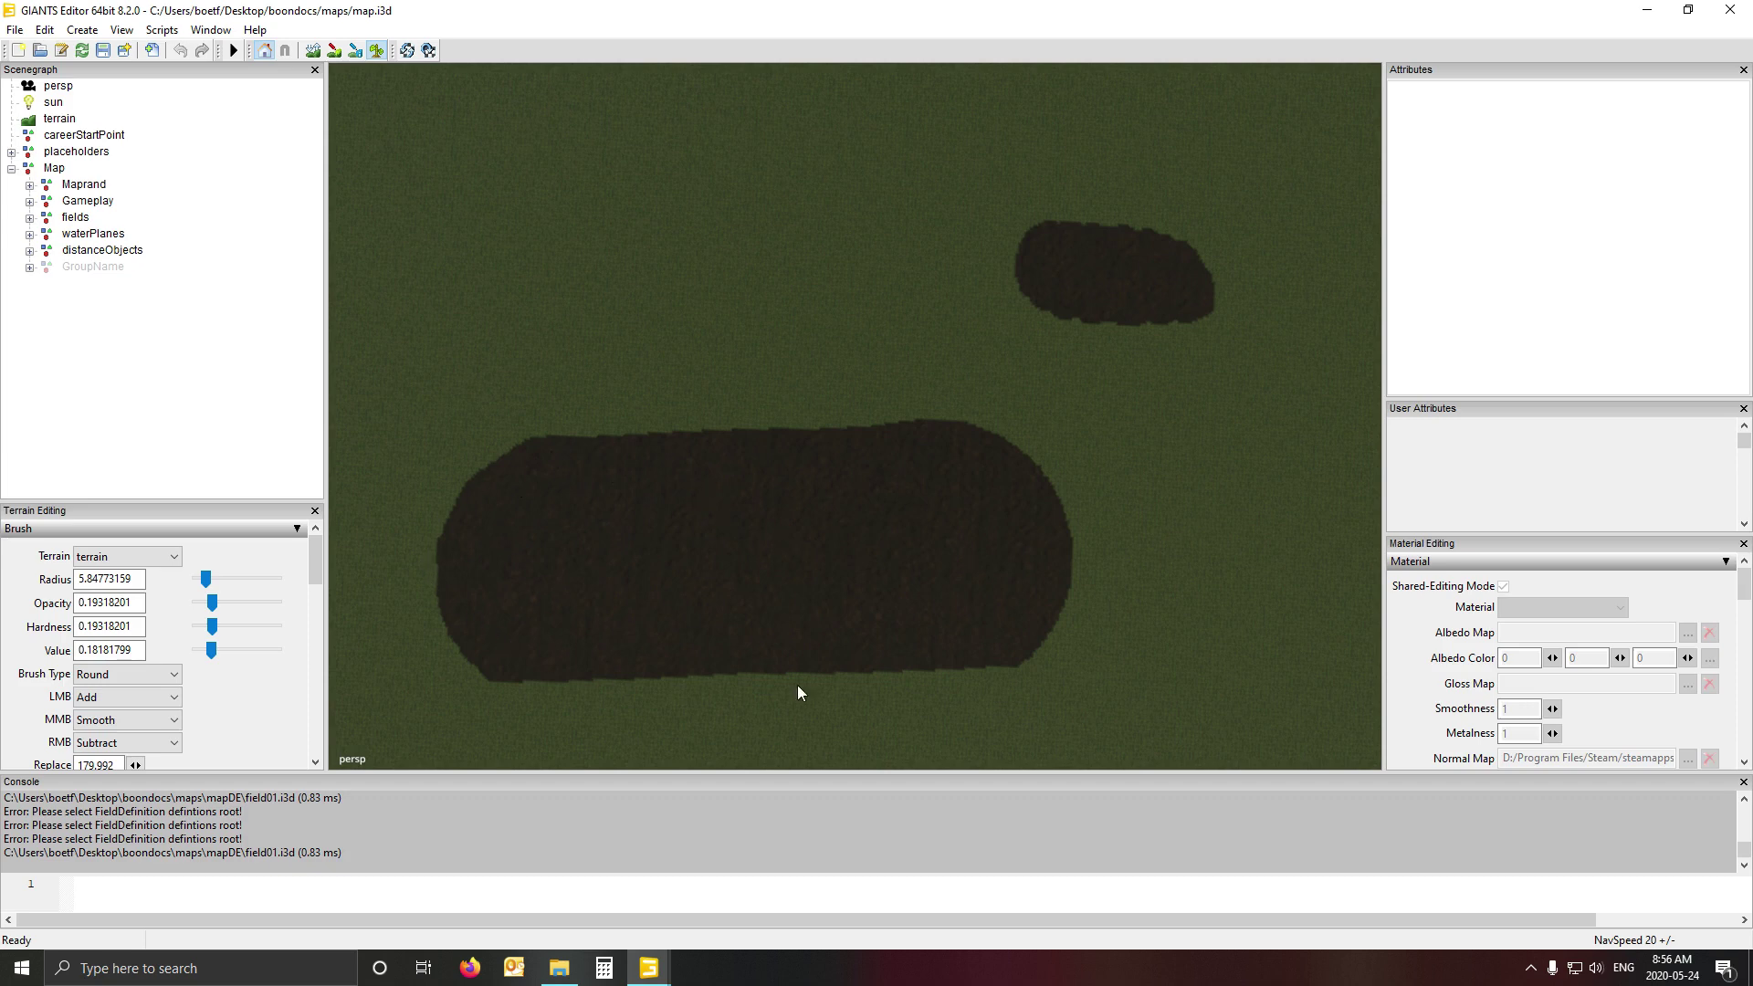
{"action": "left_click", "coordinate": [74, 220]}
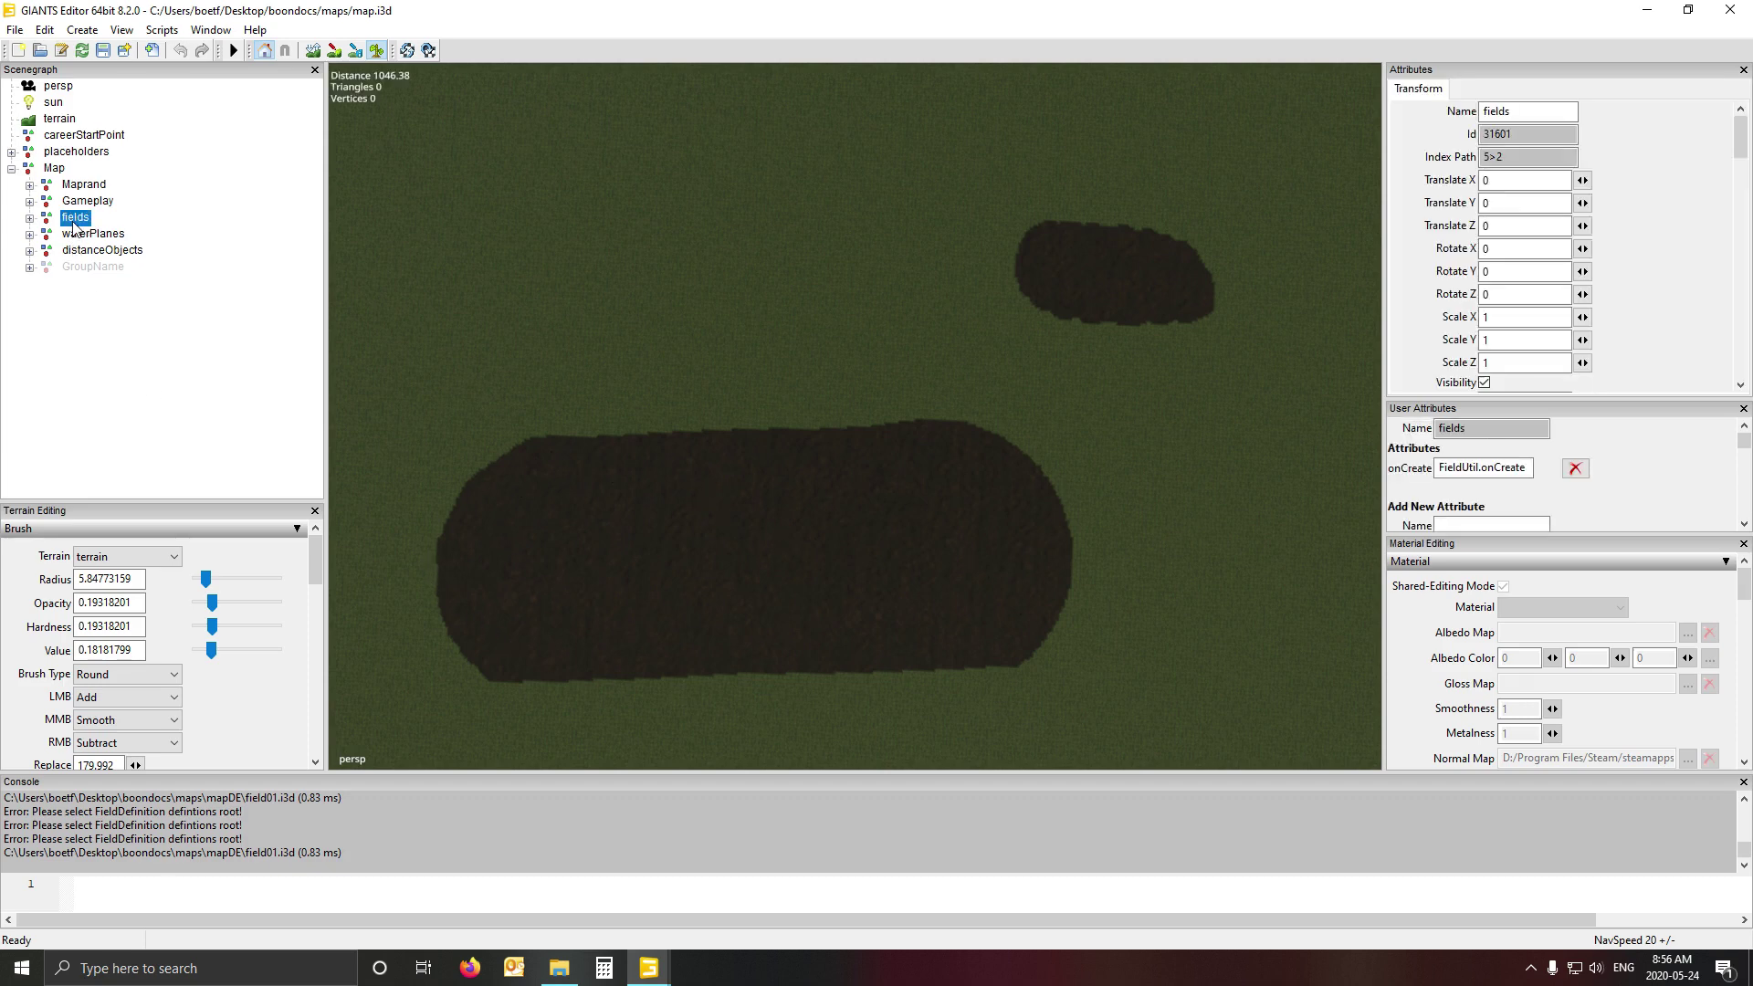